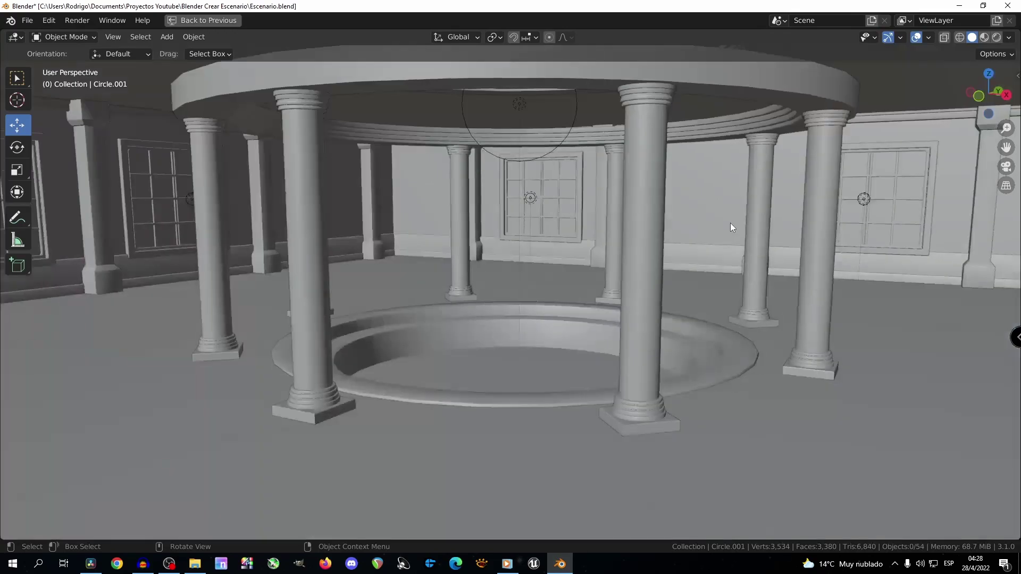
pyautogui.scroll(-2, 739, 222)
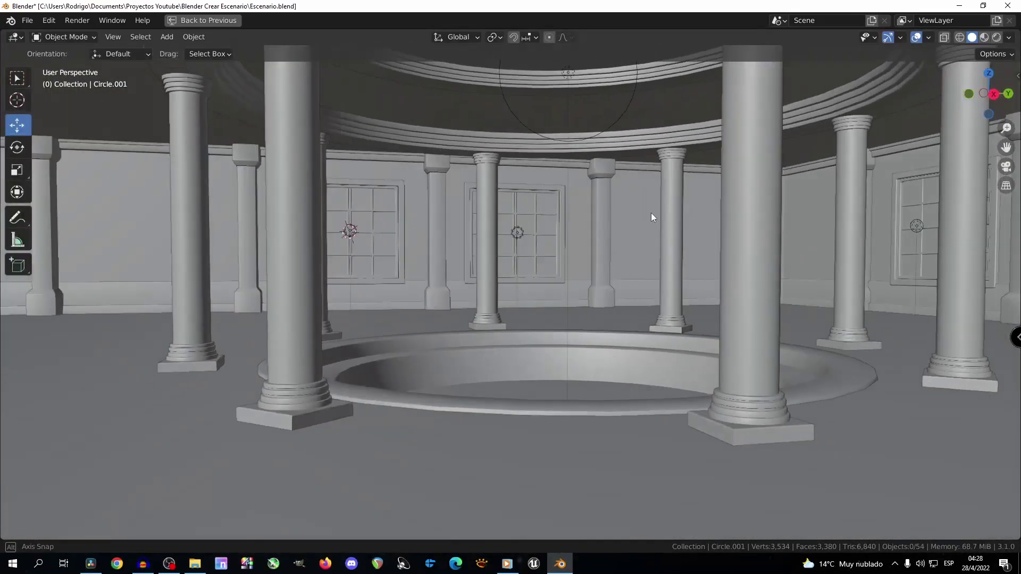
pyautogui.scroll(2, 659, 210)
pyautogui.scroll(-2, 660, 209)
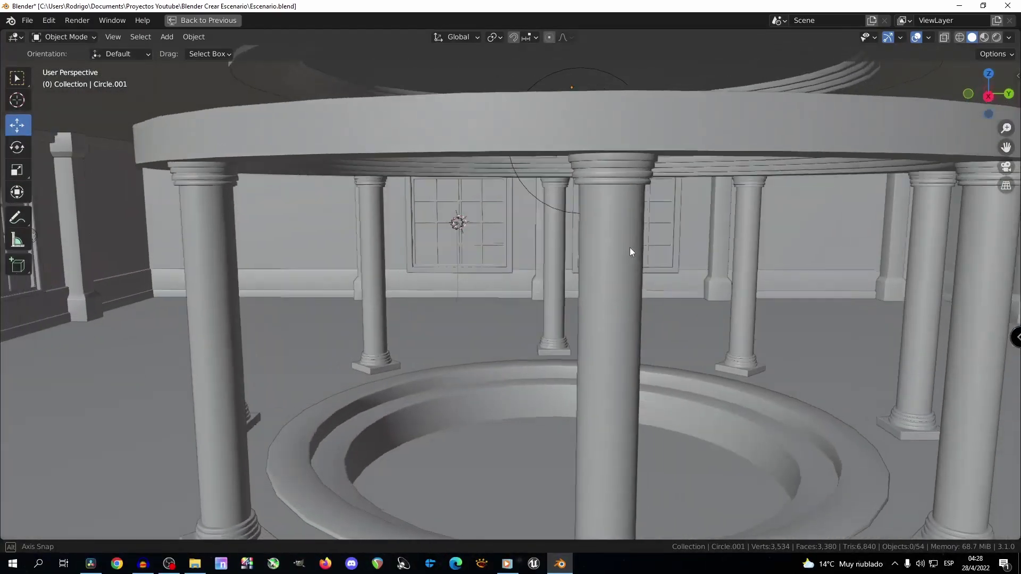
pyautogui.scroll(-2, 629, 247)
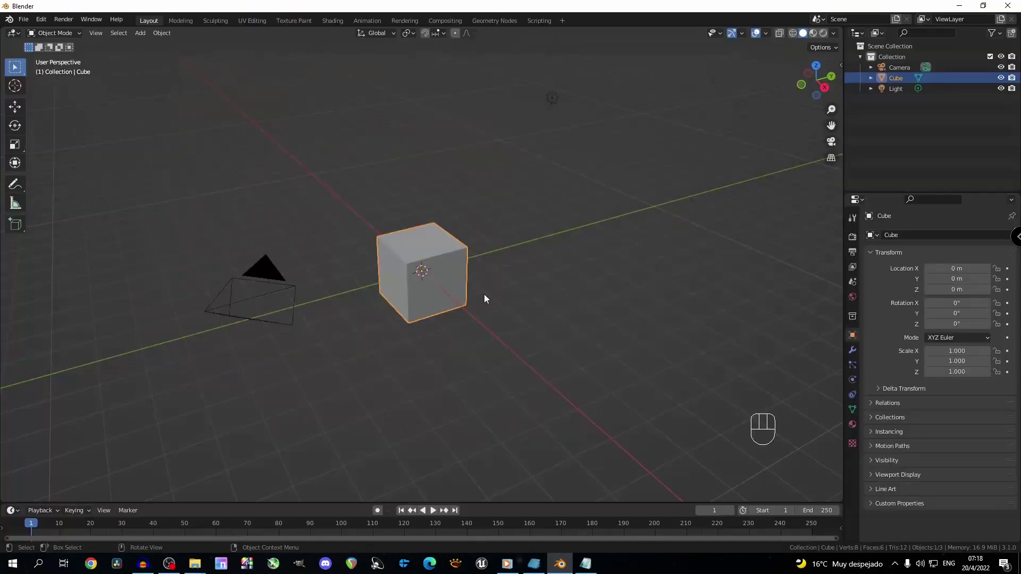
pyautogui.moveTo(483, 296)
pyautogui.mouseDown(button='middle')
pyautogui.moveTo(554, 305)
pyautogui.moveTo(634, 294)
pyautogui.moveTo(474, 286)
pyautogui.mouseUp(button='middle')
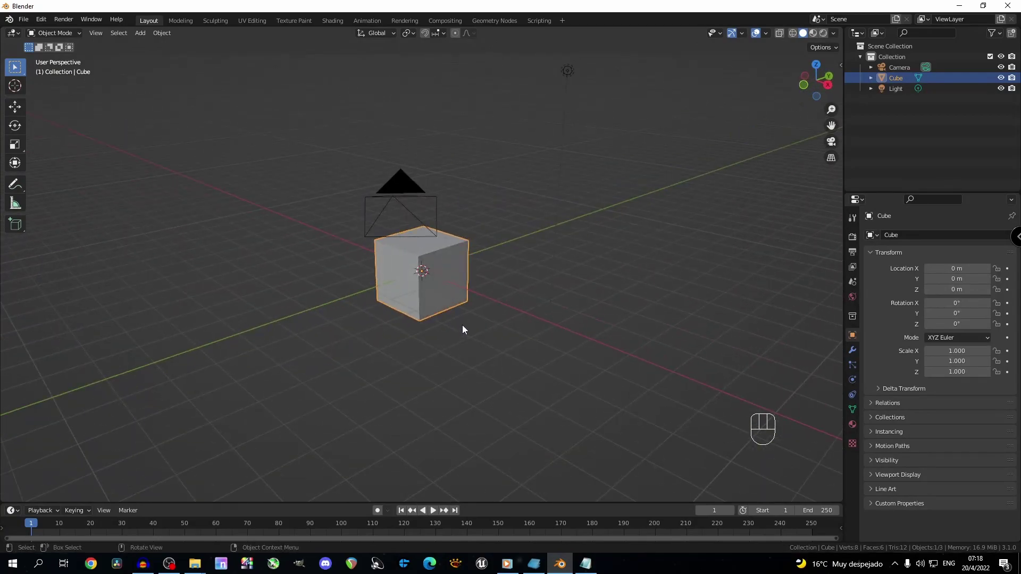
pyautogui.moveTo(462, 329); pyautogui.dragTo(420, 316, button='middle')
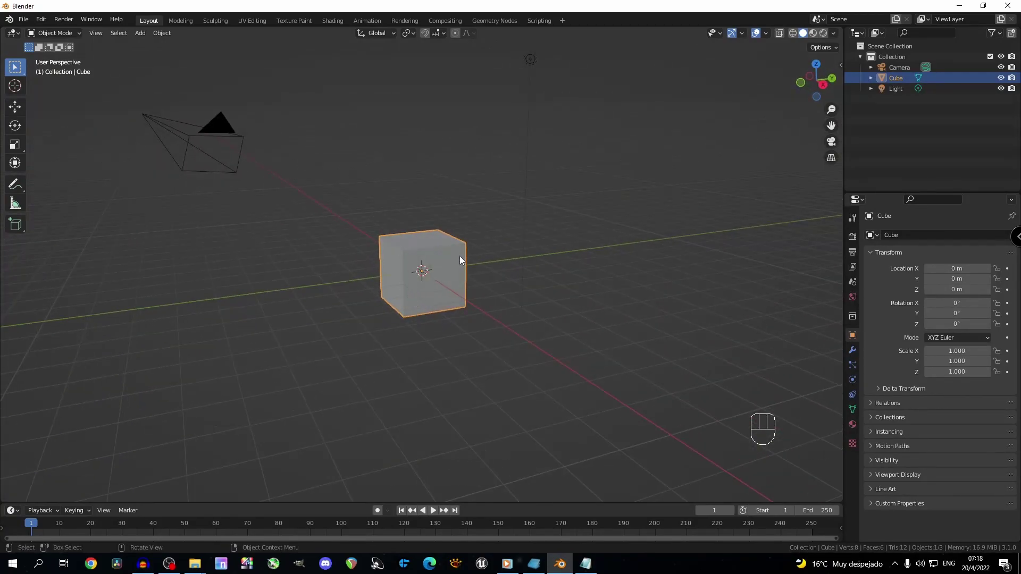
# From the front orthographic view, move the default cube up along Z to about 1.93 m.
pyautogui.press('KP_1')
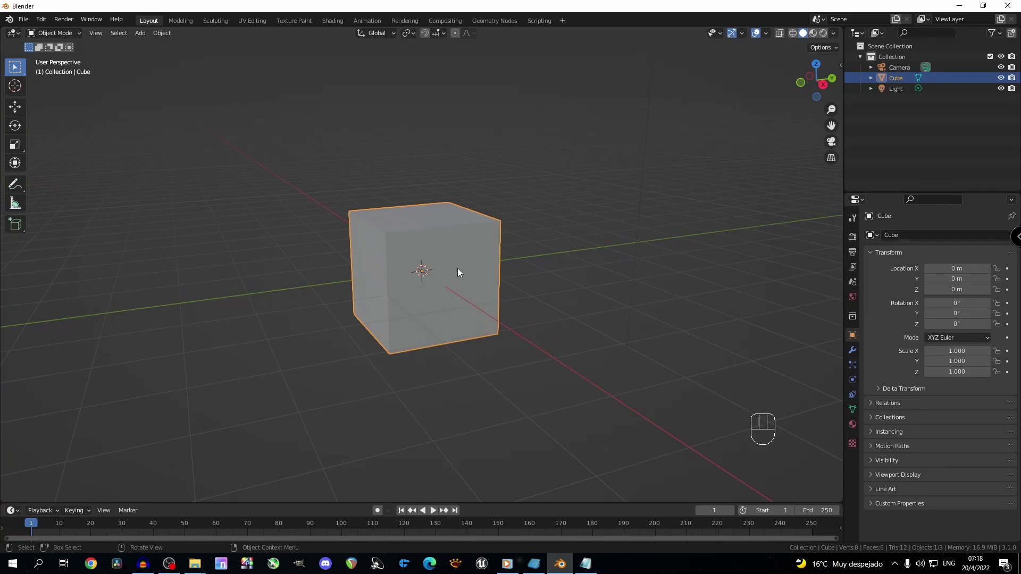
pyautogui.click(15, 107)
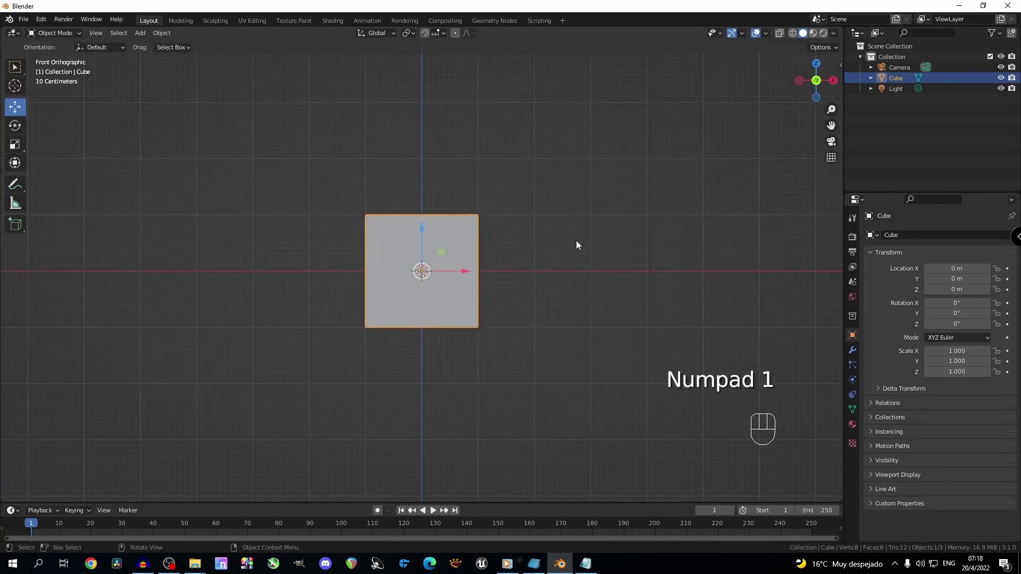
pyautogui.scroll(-3, 437, 259)
pyautogui.moveTo(423, 242); pyautogui.dragTo(423, 182)
pyautogui.moveTo(489, 257); pyautogui.dragTo(511, 266, button='middle')
pyautogui.press('g')
pyautogui.press('z')
pyautogui.click(507, 262)
# Add a cylinder mesh at the origin and scale it up uniformly to about 2.32.
pyautogui.press('KP_5')
pyautogui.moveTo(506, 260); pyautogui.dragTo(512, 310, button='middle')
pyautogui.hotkey('shift', 'a')
pyautogui.moveTo(512, 311)
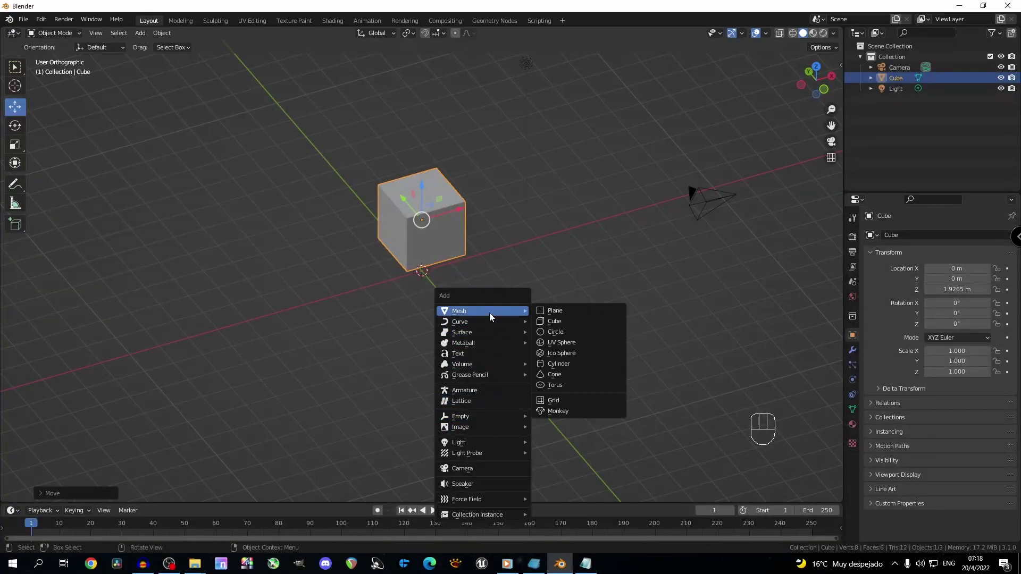
pyautogui.click(559, 364)
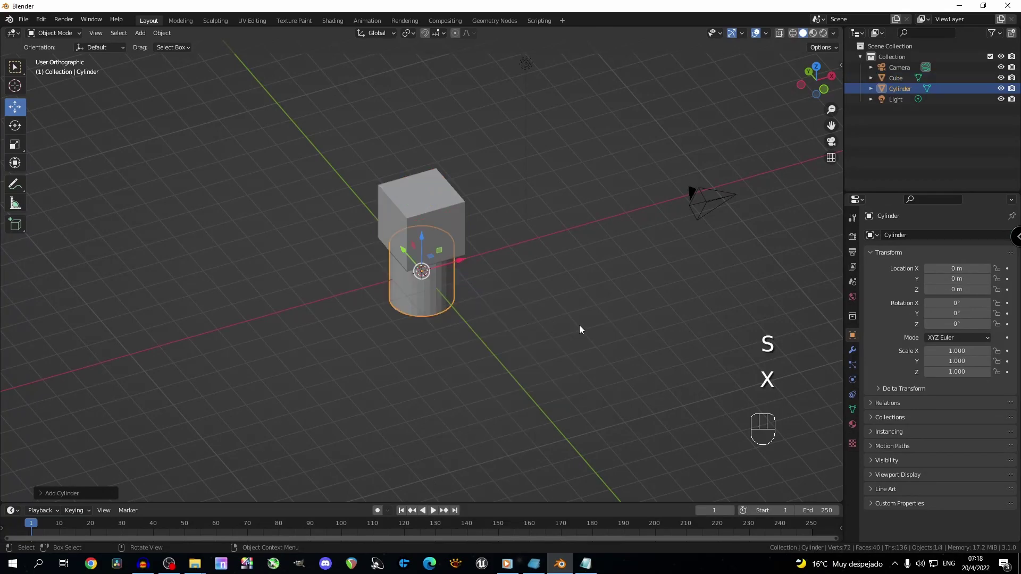
pyautogui.press('s')
pyautogui.click(792, 386)
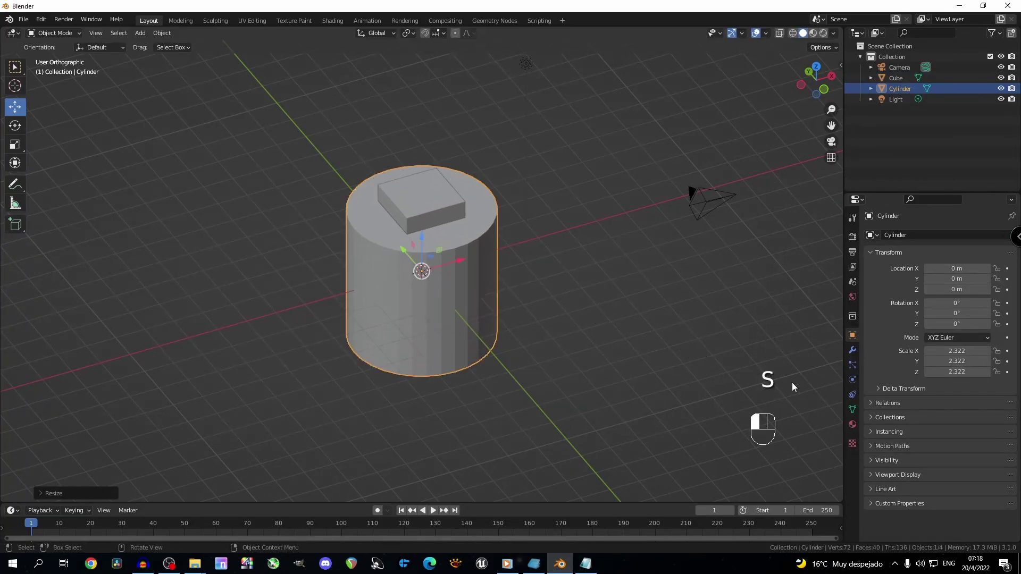
# Flatten the cylinder along the Z axis into a thin disc.
pyautogui.moveTo(656, 346); pyautogui.dragTo(656, 340, button='middle')
pyautogui.press('s')
pyautogui.press('z')
pyautogui.click(565, 335)
pyautogui.moveTo(565, 335); pyautogui.dragTo(587, 338, button='middle')
pyautogui.press('s')
pyautogui.press('z')
pyautogui.click(515, 298)
# Enlarge the disc to a scale of about 6.08 in X and Y and reduce its Z scale to about 0.75.
pyautogui.moveTo(515, 298); pyautogui.dragTo(513, 356, button='middle')
pyautogui.press('s')
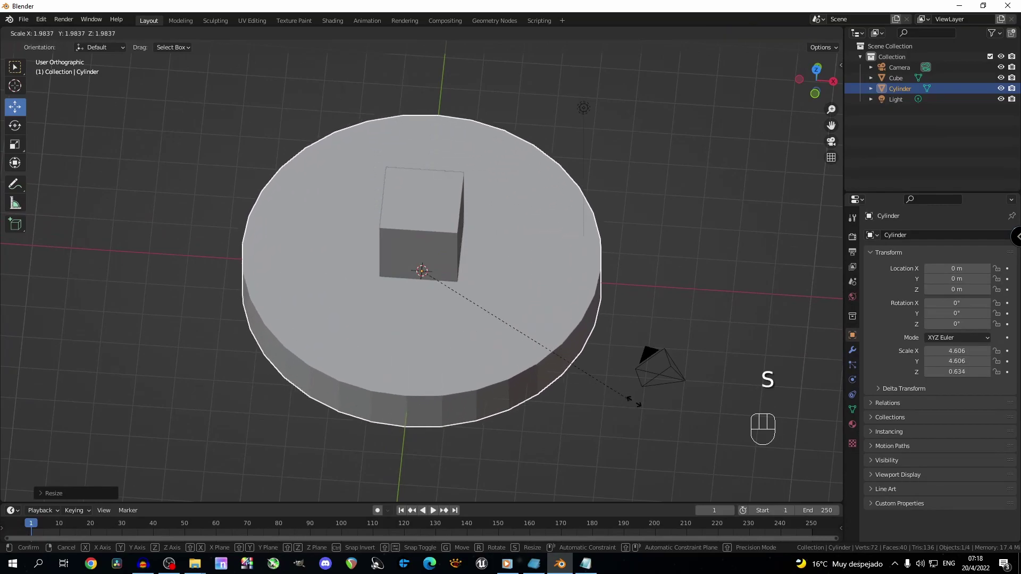
pyautogui.click(710, 415)
pyautogui.moveTo(444, 292); pyautogui.dragTo(430, 210, button='middle')
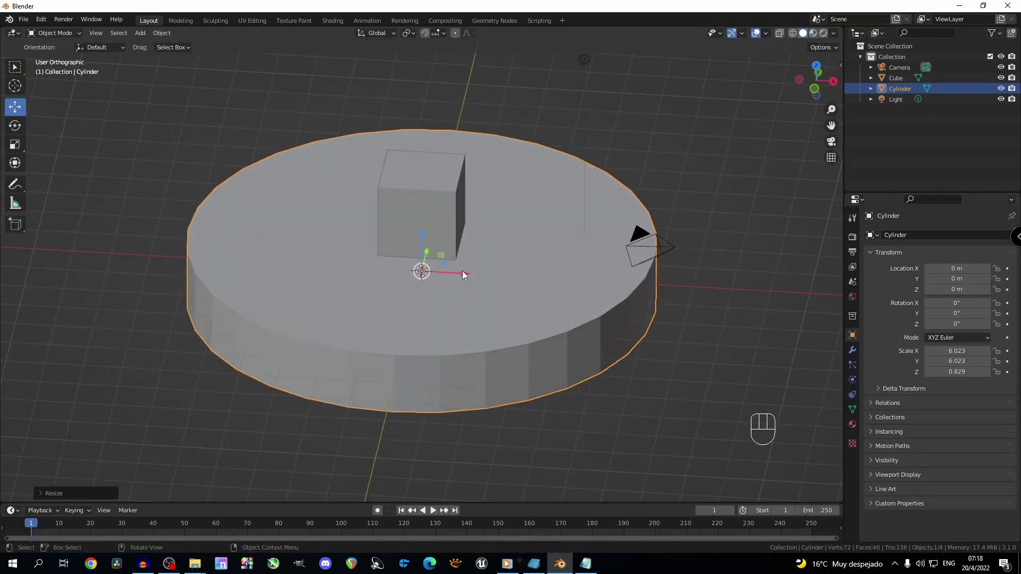
pyautogui.press('s')
pyautogui.click(675, 374)
pyautogui.moveTo(633, 365)
pyautogui.mouseDown(button='middle')
pyautogui.moveTo(711, 346)
pyautogui.moveTo(638, 347)
pyautogui.mouseUp(button='middle')
pyautogui.press('s')
pyautogui.press('z')
pyautogui.click(649, 336)
# In Edit Mode, select the disc's top face in face selection mode and inset it by about 0.14 m.
pyautogui.press('Tab')
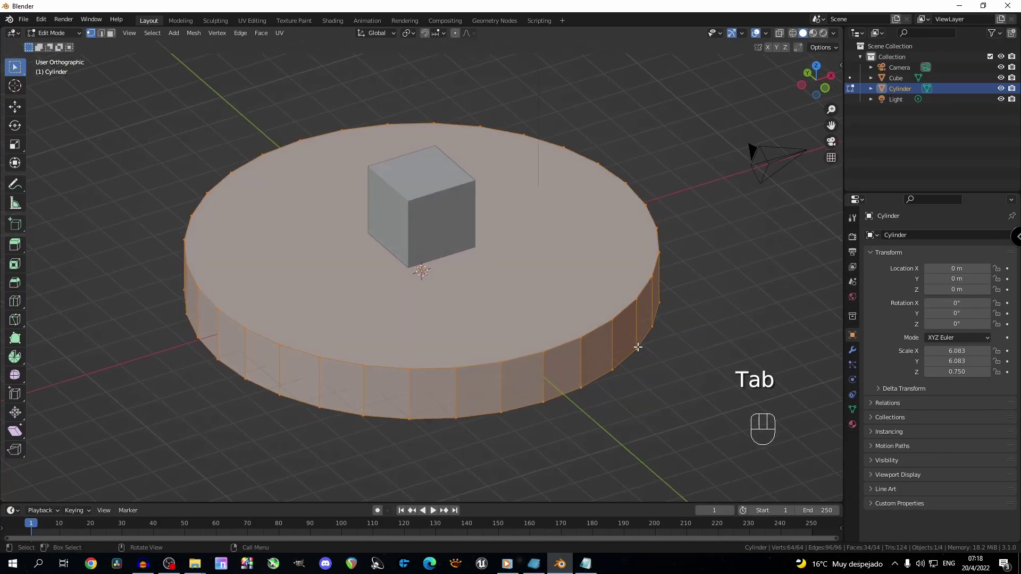
pyautogui.press('3')
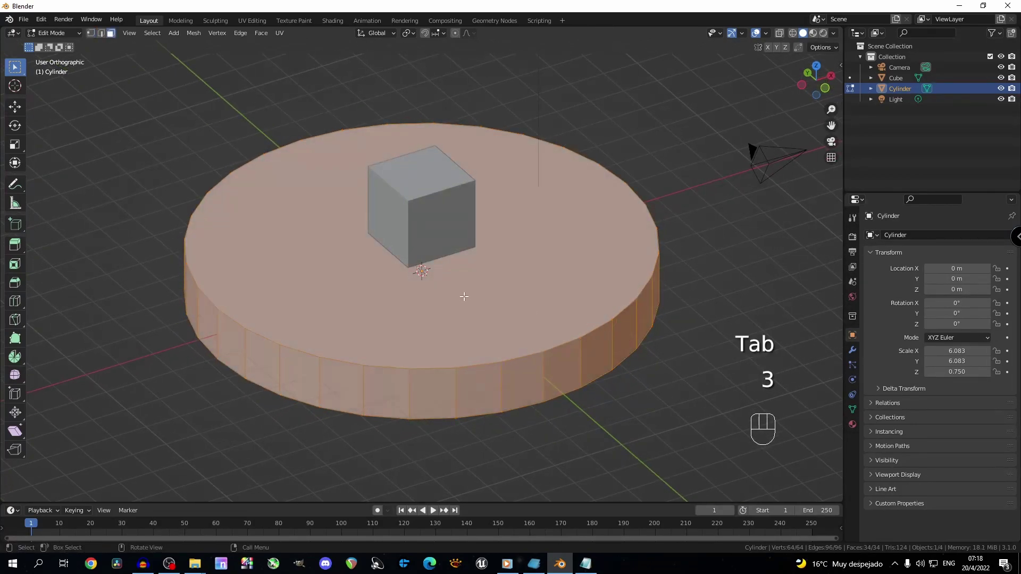
pyautogui.press('1')
pyautogui.press('2')
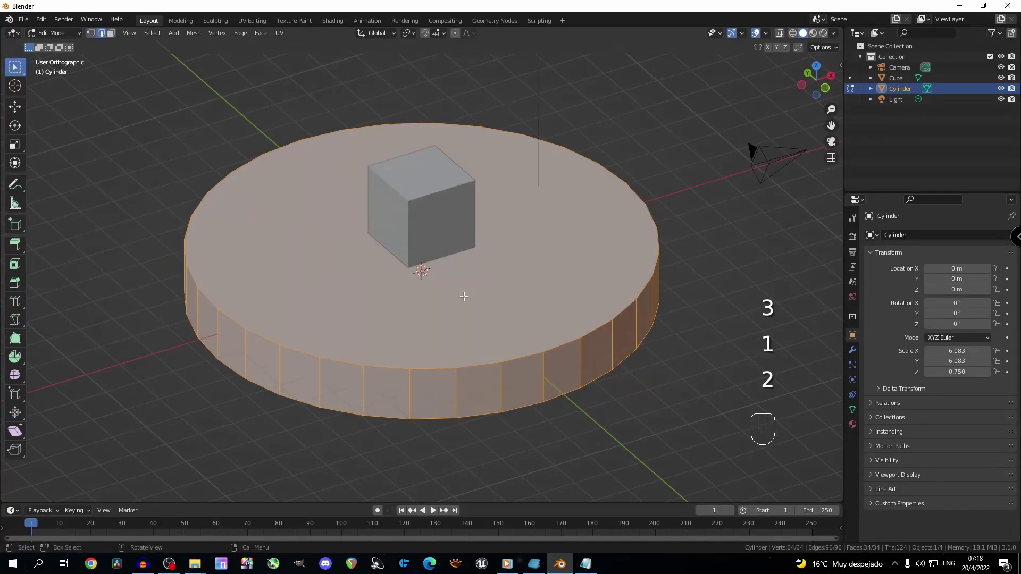
pyautogui.press('3')
pyautogui.click(442, 290)
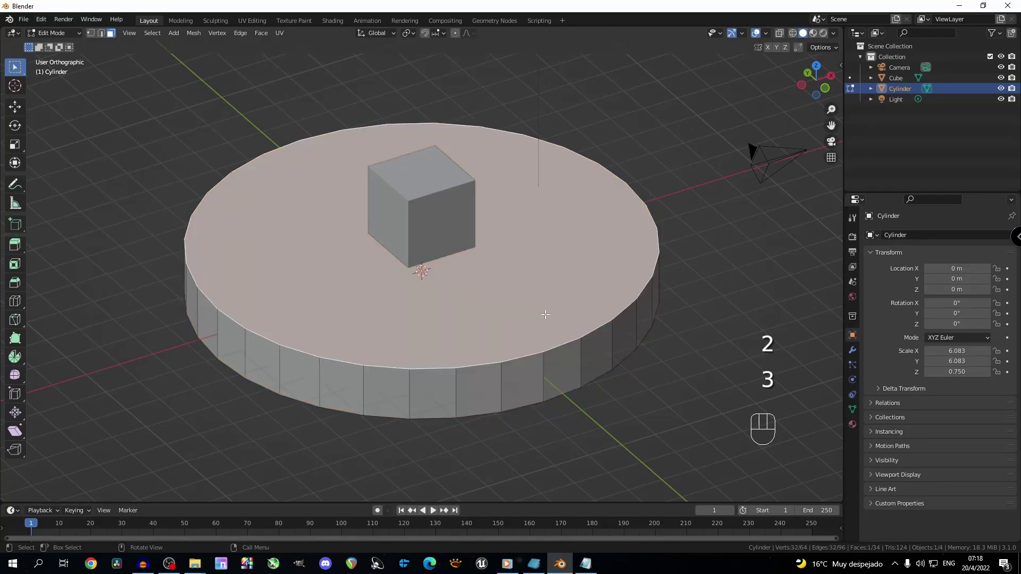
pyautogui.moveTo(659, 344); pyautogui.dragTo(661, 349, button='middle')
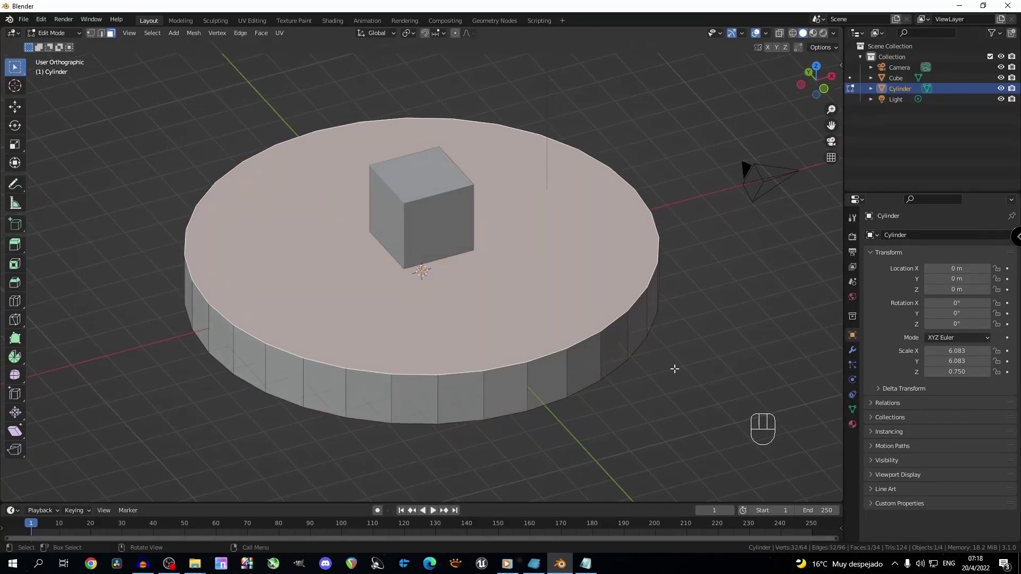
pyautogui.press('i')
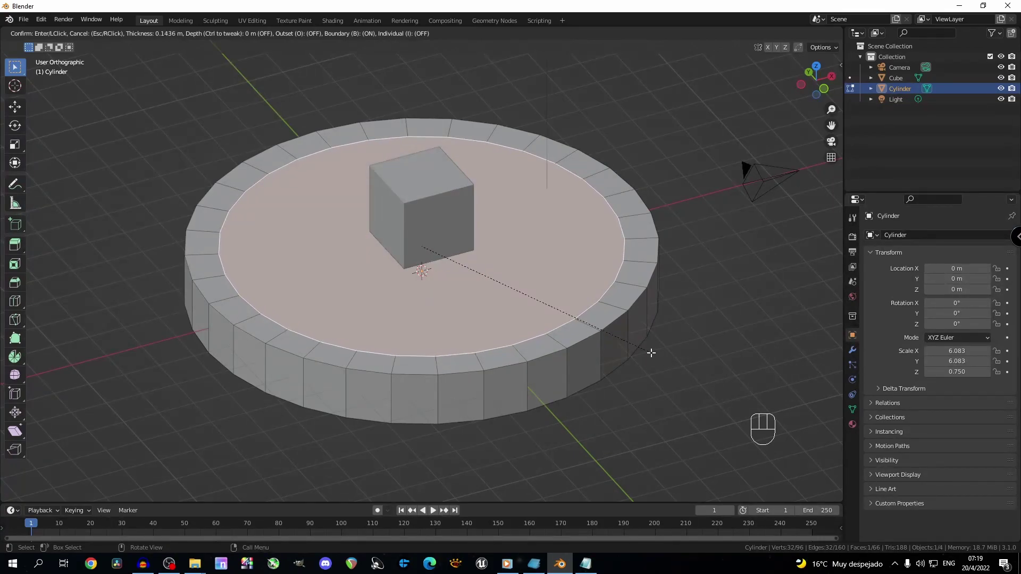
pyautogui.click(652, 353)
# Extrude the inset top face downward by about 0.39 m to form a recessed step.
pyautogui.moveTo(653, 353); pyautogui.dragTo(649, 354, button='middle')
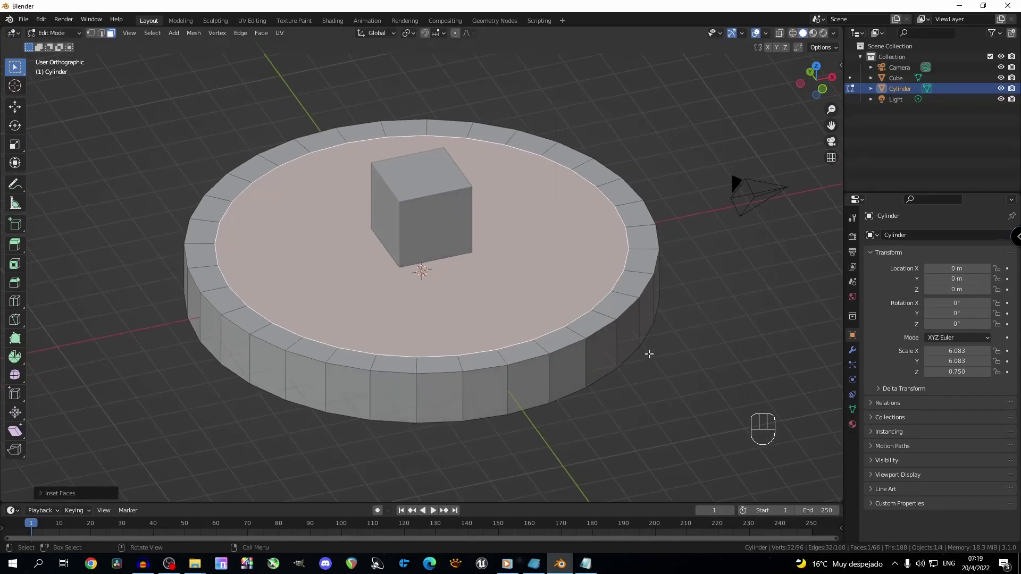
pyautogui.press('i')
pyautogui.rightClick(648, 355)
pyautogui.press('e')
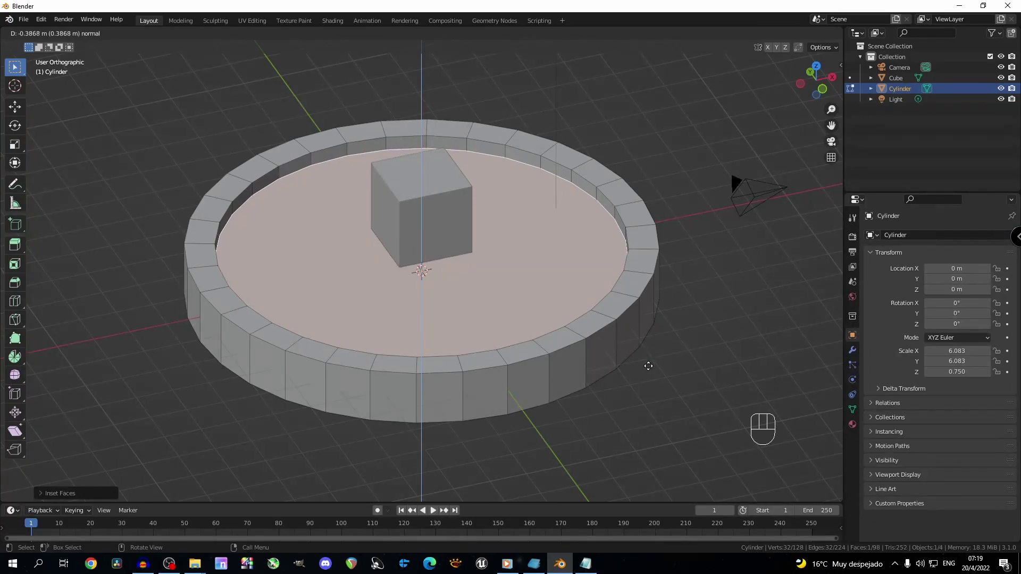
pyautogui.click(648, 366)
# Inset the recessed face by about 0.1 m and extrude it downward to form the deeper basin floor.
pyautogui.scroll(3, 638, 359)
pyautogui.press('i')
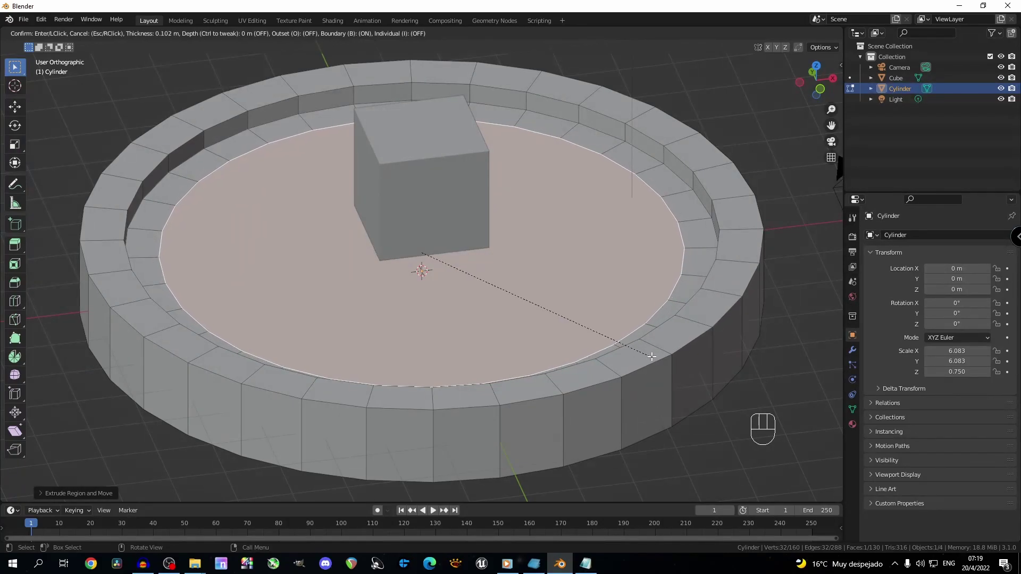
pyautogui.click(651, 356)
pyautogui.press('e')
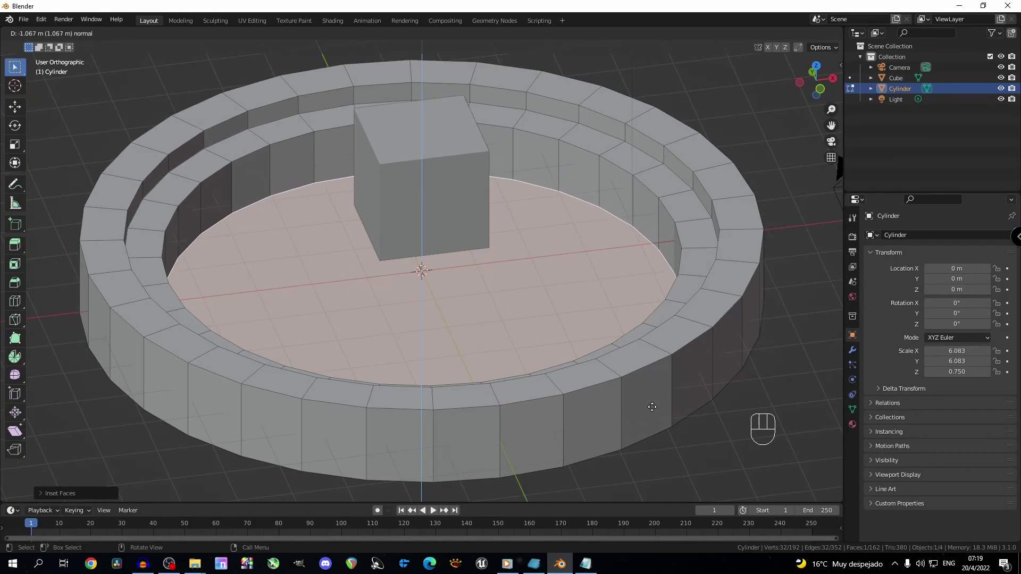
pyautogui.click(651, 396)
pyautogui.moveTo(651, 396); pyautogui.dragTo(527, 387, button='middle')
pyautogui.hotkey('ctrl', 'z')
pyautogui.hotkey('ctrl', 'z')
# Return to Object Mode, apply Shade Smooth to the cylinder and enable Auto Smooth at 30° in its normals settings.
pyautogui.press('Tab')
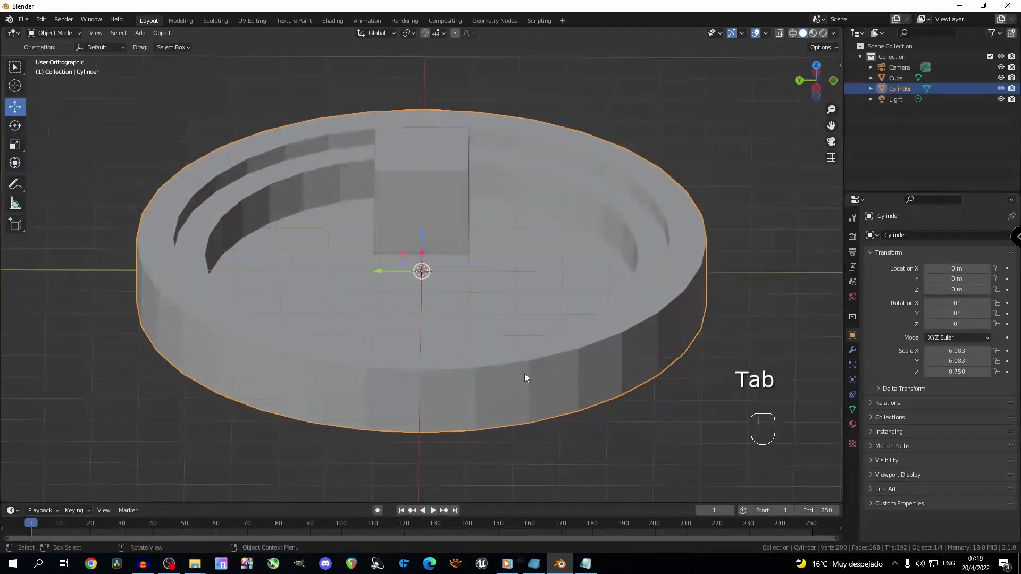
pyautogui.moveTo(622, 339)
pyautogui.mouseDown(button='middle')
pyautogui.moveTo(531, 344)
pyautogui.moveTo(619, 324)
pyautogui.mouseUp(button='middle')
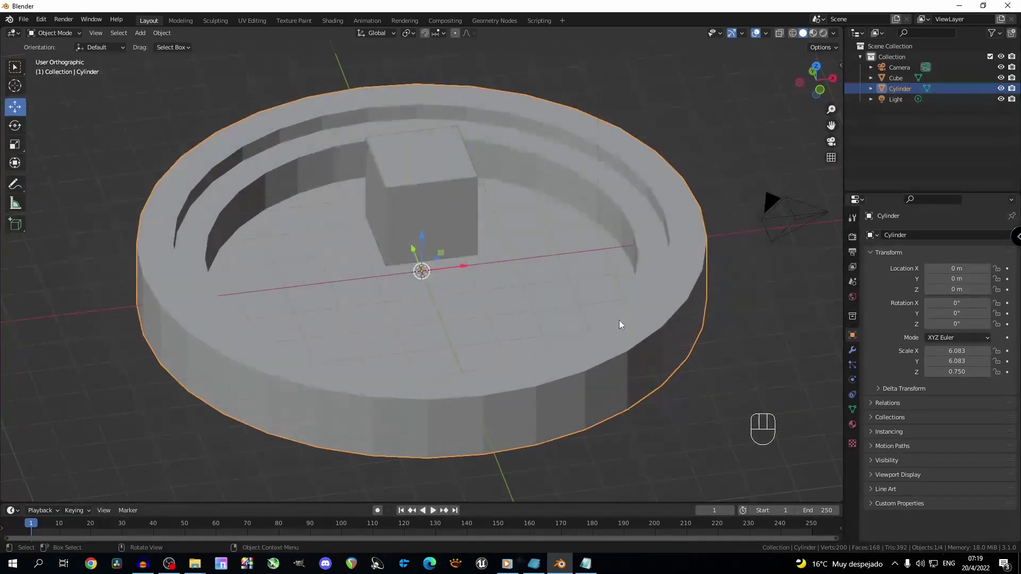
pyautogui.rightClick(646, 312)
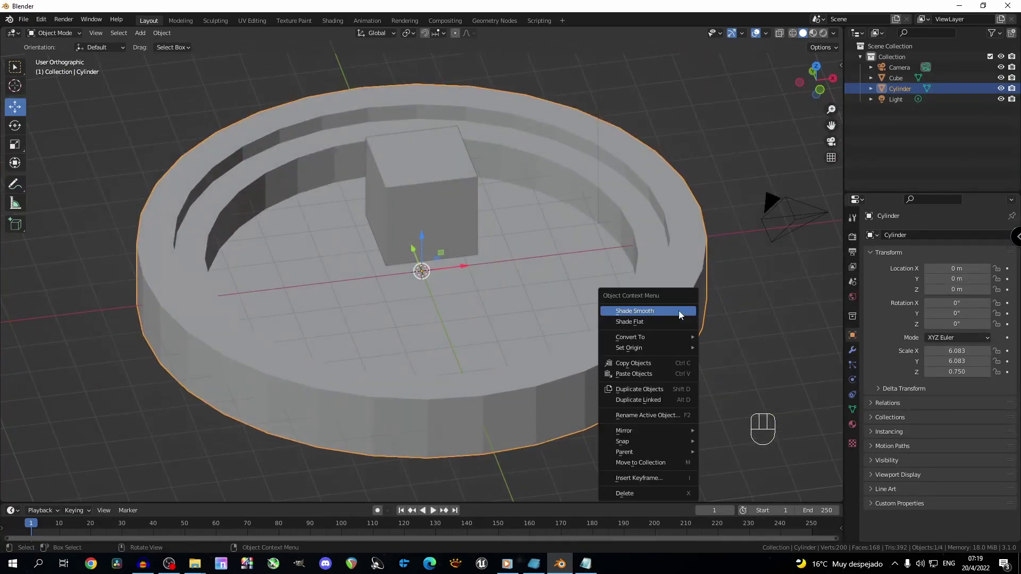
pyautogui.click(652, 312)
pyautogui.moveTo(158, 369); pyautogui.dragTo(144, 303, button='middle')
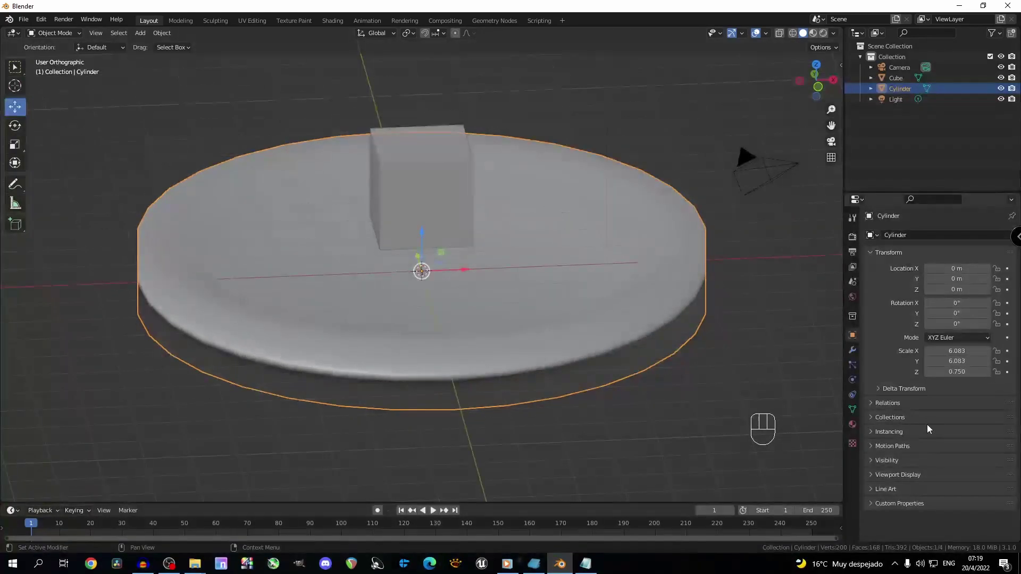
pyautogui.click(853, 410)
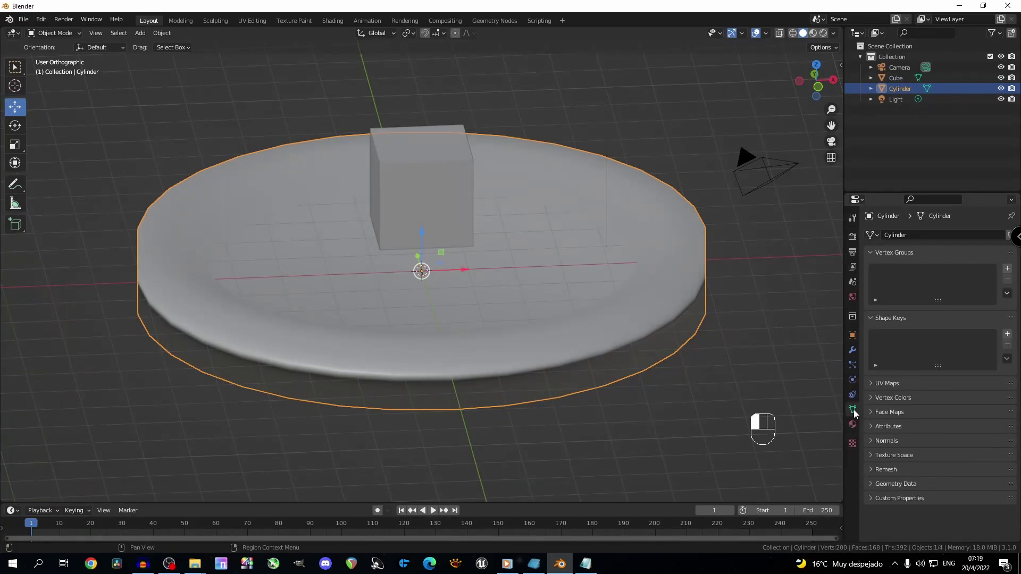
pyautogui.click(872, 441)
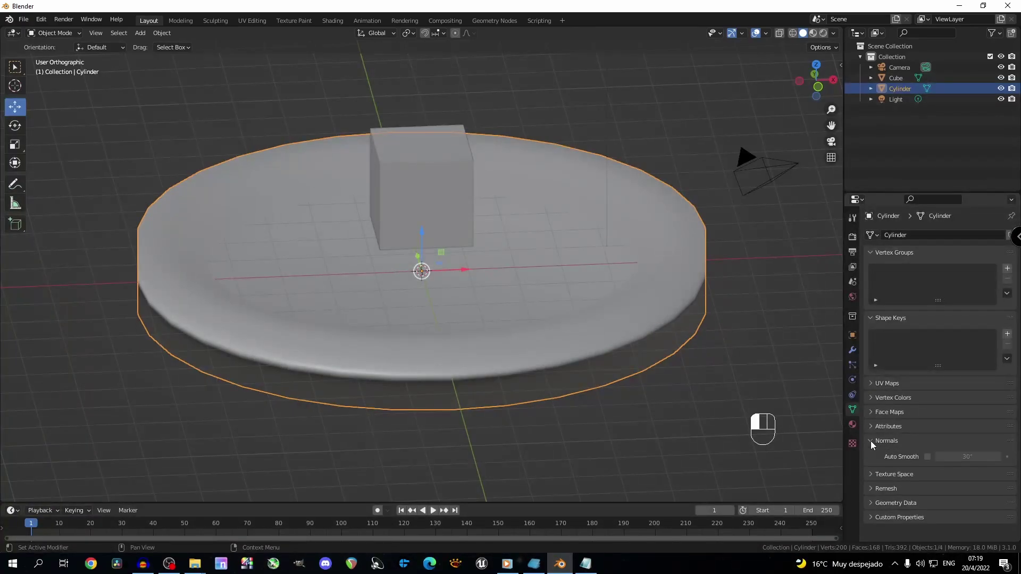
pyautogui.click(927, 457)
# Raise the stepped cylinder slightly along the Z axis.
pyautogui.moveTo(214, 255); pyautogui.dragTo(318, 307, button='middle')
pyautogui.moveTo(422, 237); pyautogui.dragTo(429, 205)
pyautogui.moveTo(497, 258); pyautogui.dragTo(392, 266, button='middle')
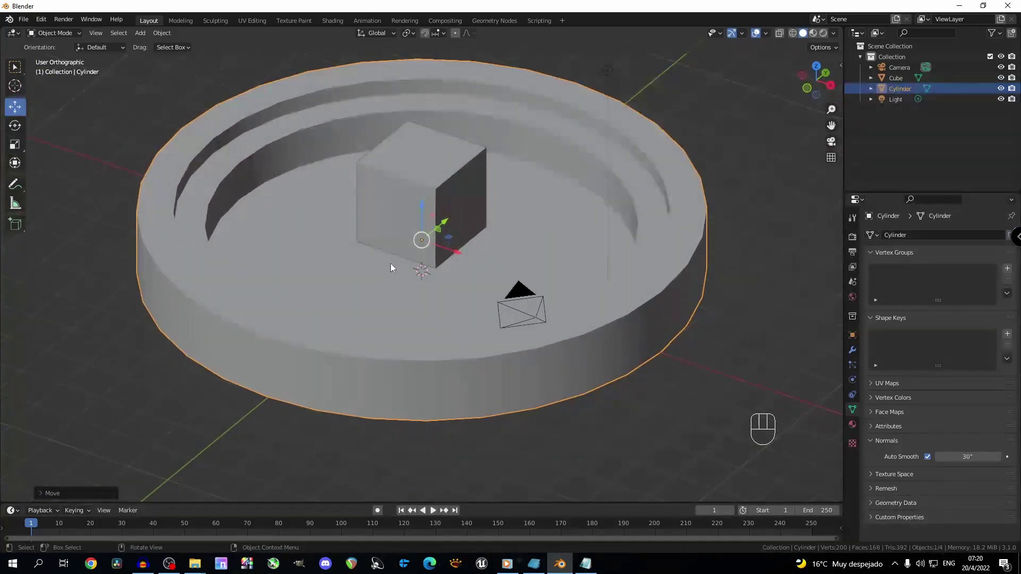
# In Edit Mode, switch to edge selection, select one edge on the lower step's inner lip and focus the view on it.
pyautogui.scroll(2, 227, 262)
pyautogui.press('Tab')
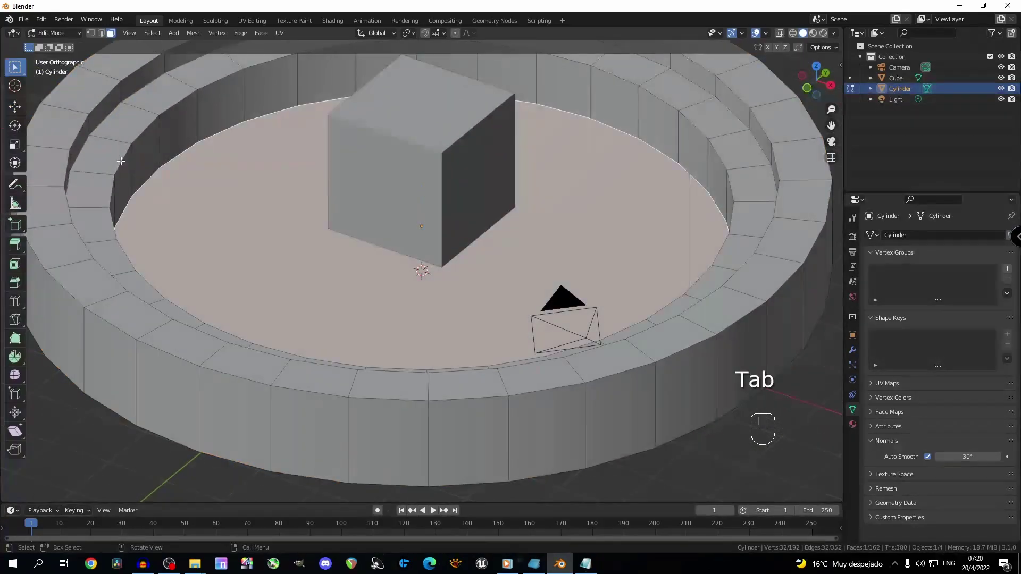
pyautogui.click(122, 161)
pyautogui.press('2')
pyautogui.click(137, 144)
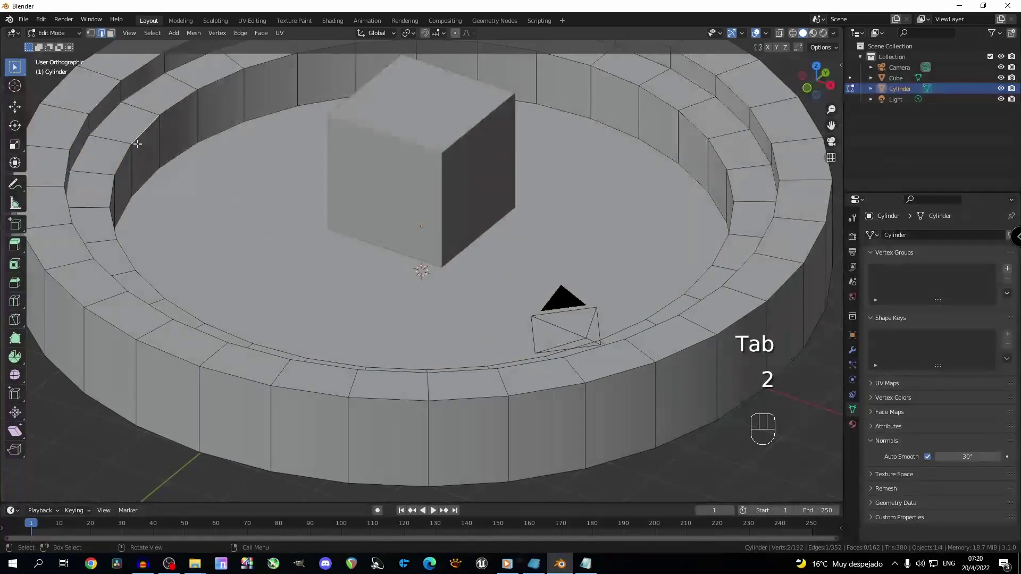
pyautogui.press('KP_Decimal')
# Select the edge loop around the lower step's inner lip, and replace it with the loop around the upper rim's inner edge.
pyautogui.scroll(-9, 516, 346)
pyautogui.moveTo(516, 343); pyautogui.dragTo(506, 328, button='middle')
pyautogui.scroll(3, 506, 328)
pyautogui.scroll(-2, 470, 260)
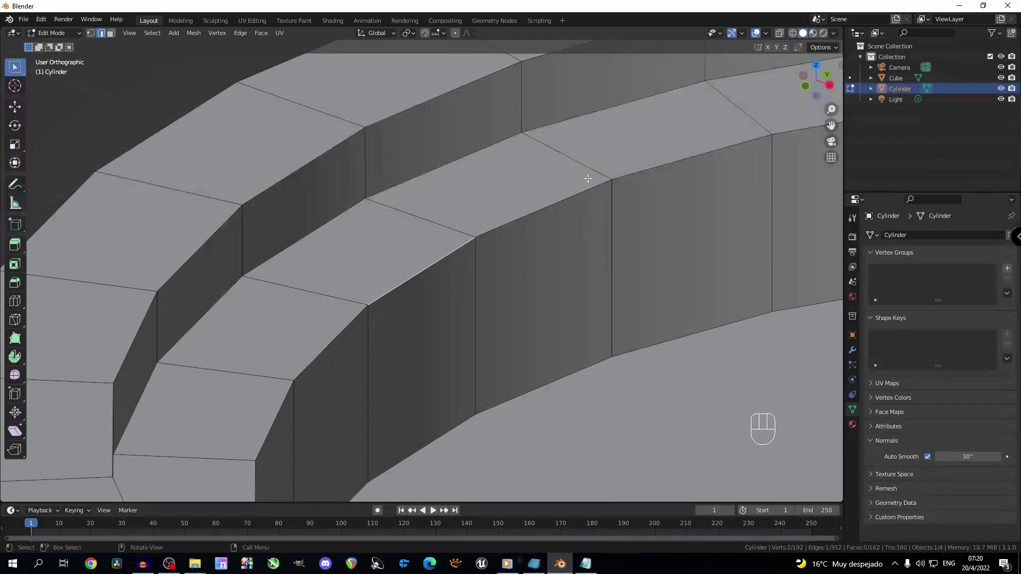
pyautogui.scroll(-5, 504, 232)
pyautogui.moveTo(431, 302); pyautogui.dragTo(449, 313, button='middle')
pyautogui.scroll(3, 450, 313)
pyautogui.rightClick(461, 240)
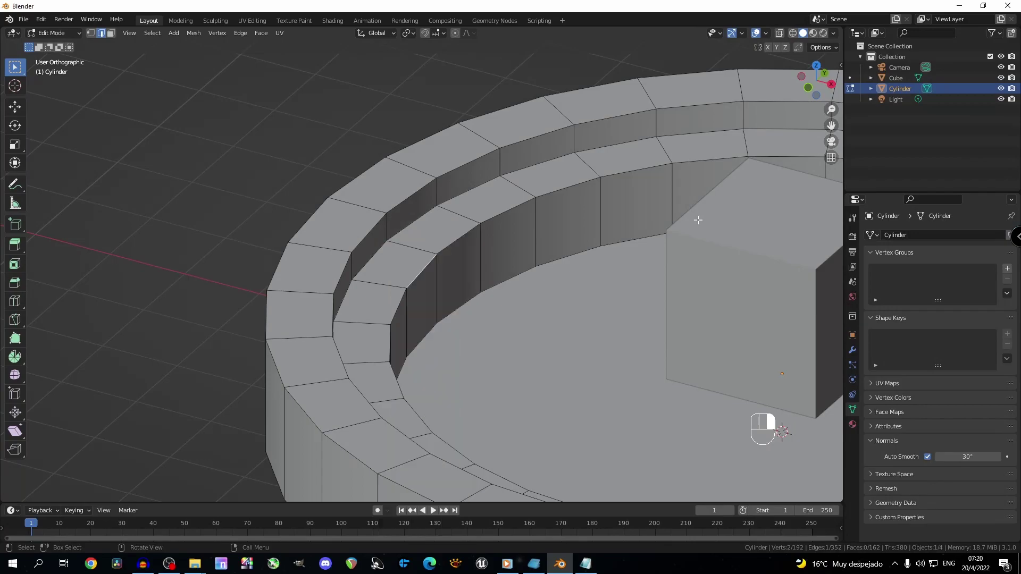
pyautogui.keyDown('alt'); pyautogui.click(461, 236); pyautogui.keyUp('alt')
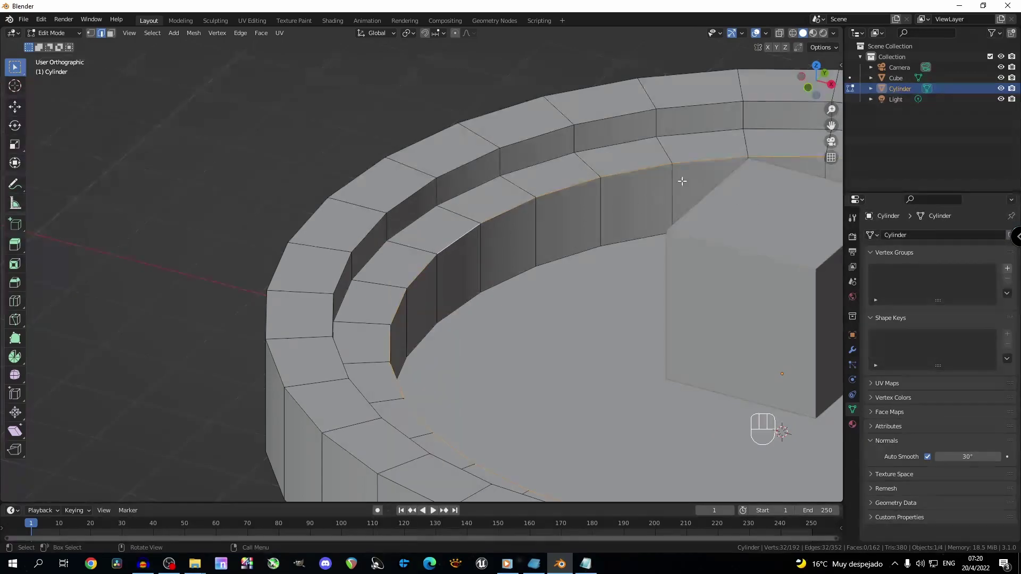
pyautogui.scroll(-1, 434, 363)
pyautogui.keyDown('alt'); pyautogui.click(452, 184); pyautogui.keyUp('alt')
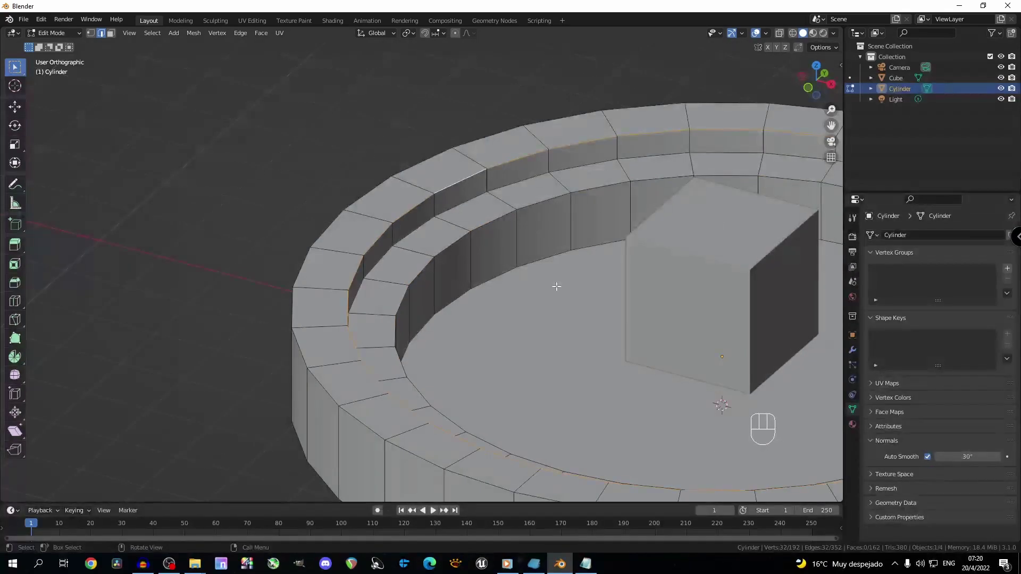
pyautogui.scroll(1, 556, 285)
pyautogui.hotkey('ctrl', 'b')
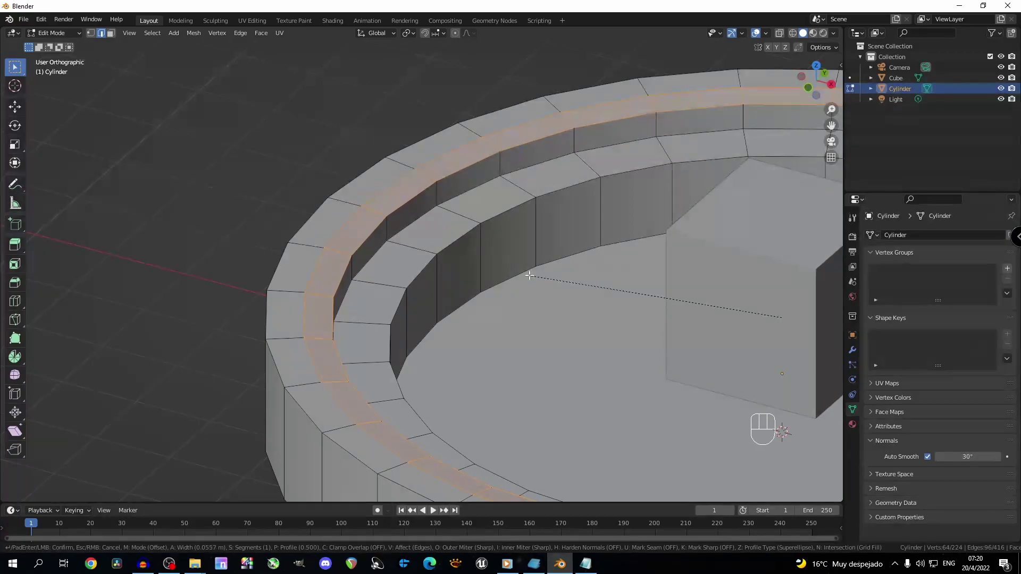
pyautogui.rightClick(543, 292)
pyautogui.moveTo(543, 296); pyautogui.dragTo(529, 298, button='middle')
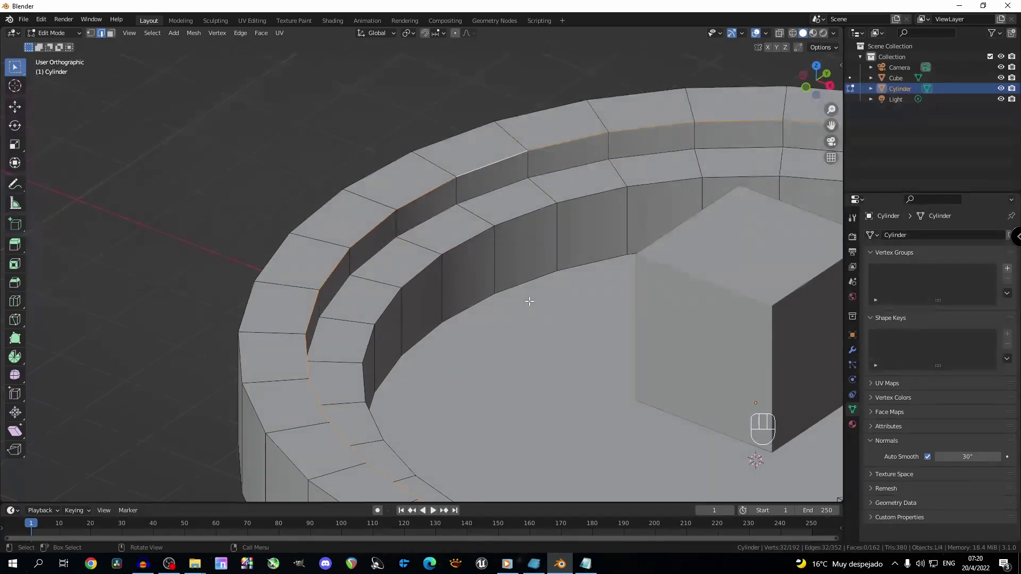
# Return to Object Mode and display the cylinder's transform properties.
pyautogui.press('Tab')
pyautogui.scroll(-5, 540, 306)
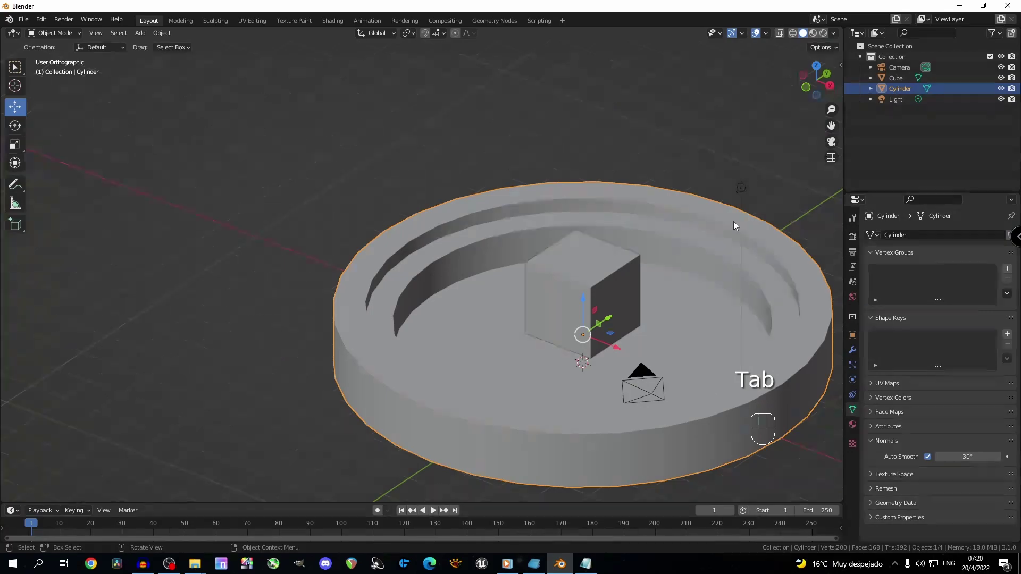
pyautogui.press('n')
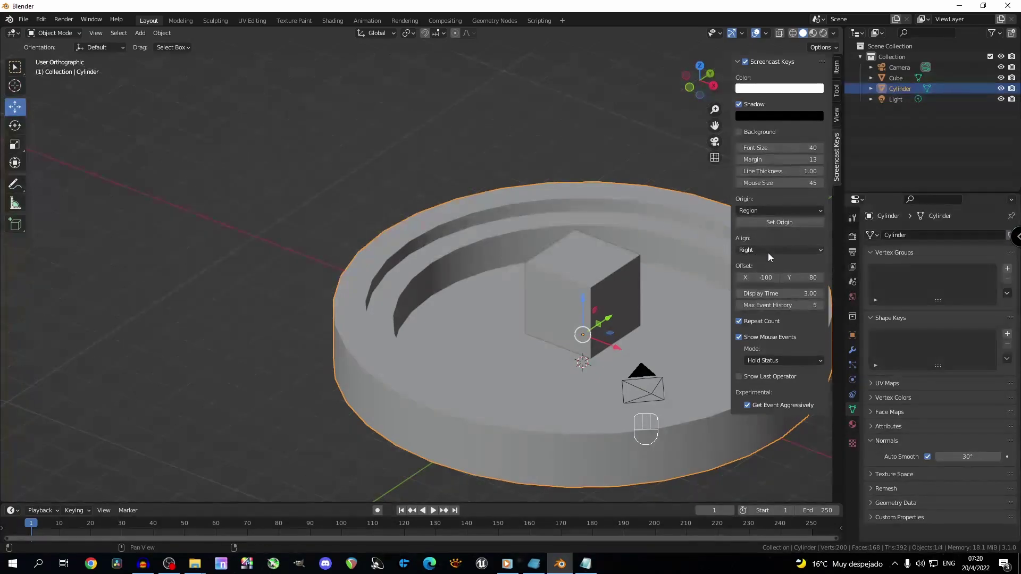
pyautogui.click(837, 68)
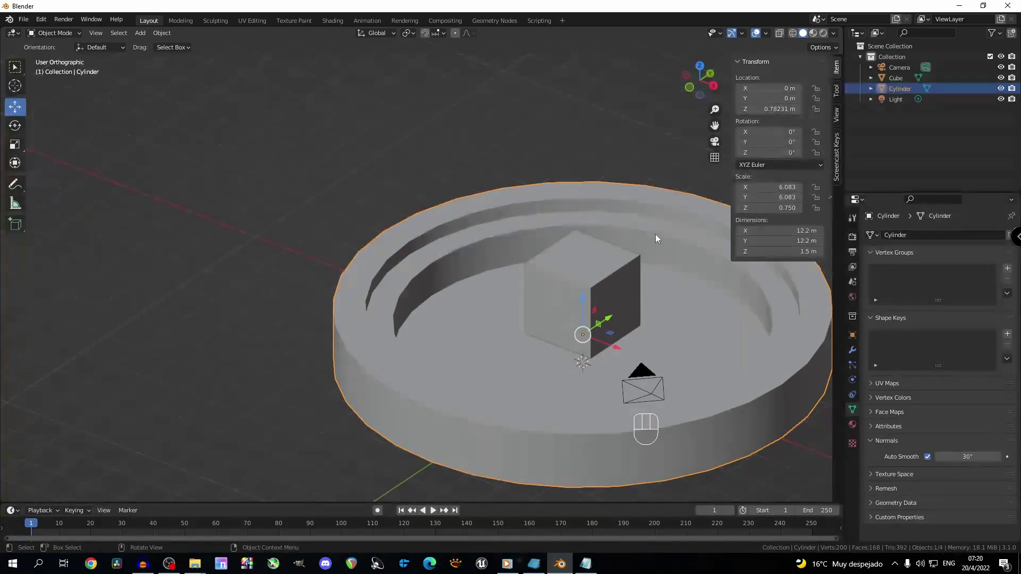
# Try setting the cylinder's X scale to 1 directly, and undo it.
pyautogui.click(778, 188)
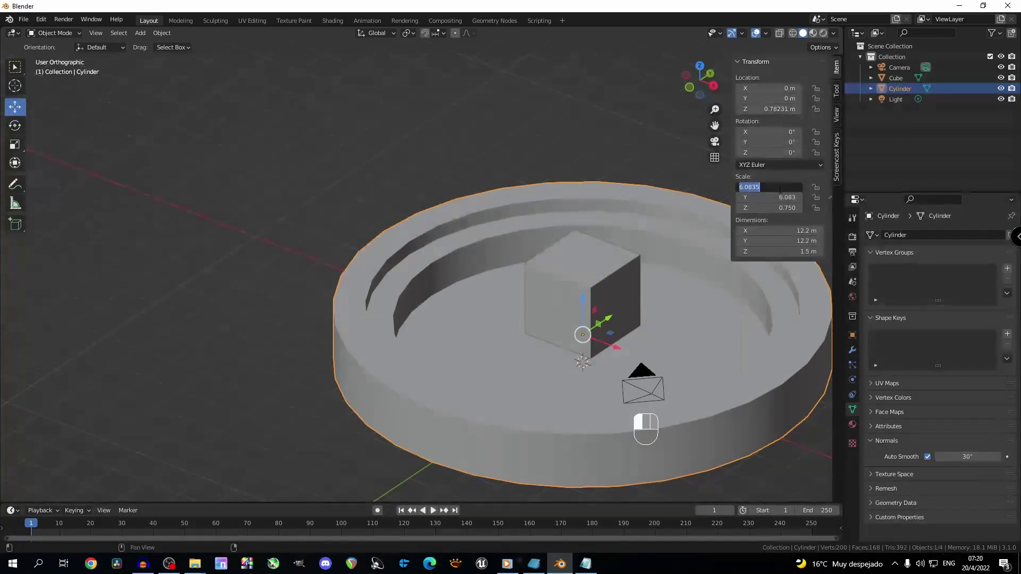
pyautogui.write('1')
pyautogui.press('Return')
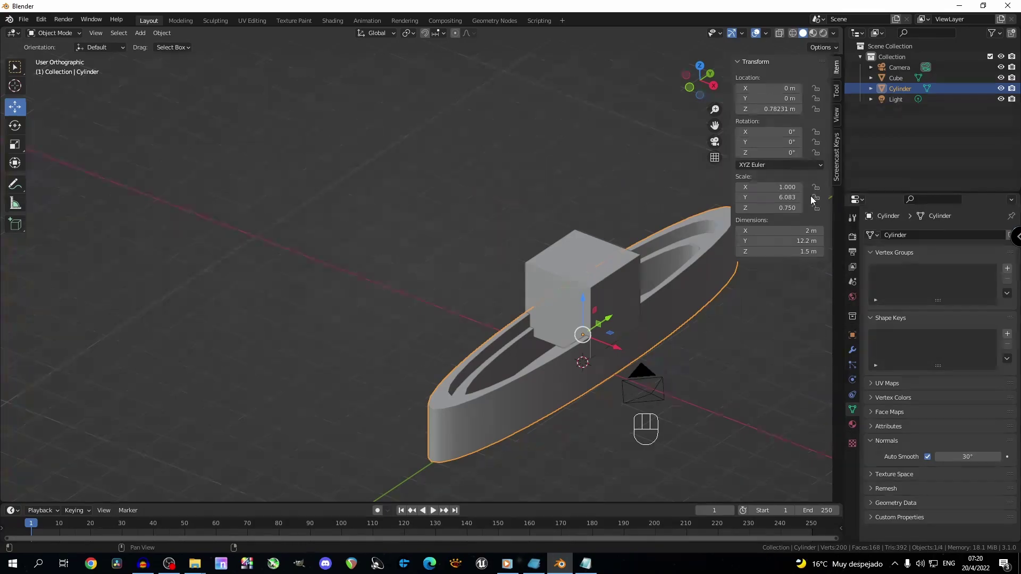
pyautogui.hotkey('ctrl', 'z')
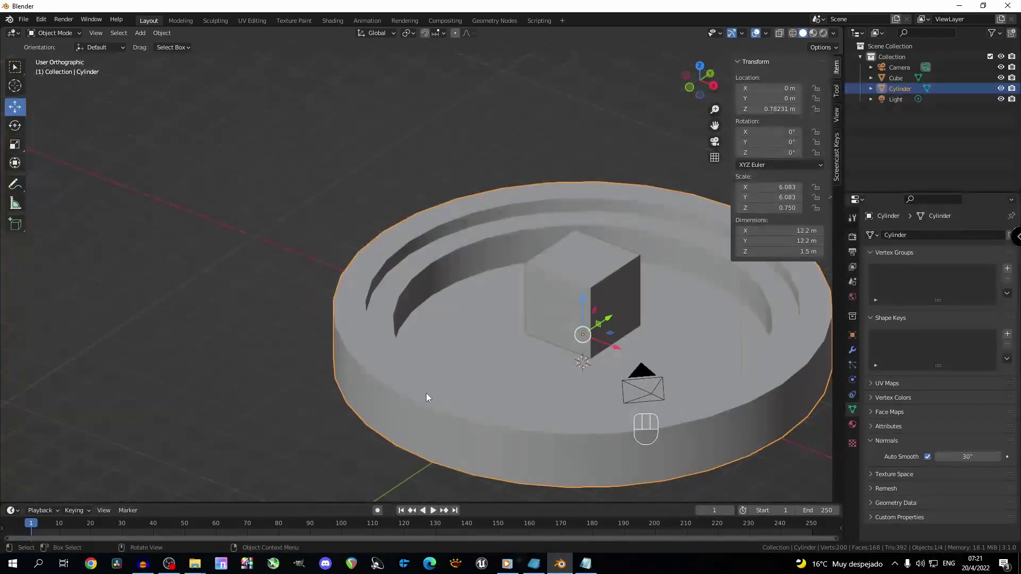
# Apply the cylinder's scale, hide the transform properties and go back into Edit Mode.
pyautogui.hotkey('ctrl', 'a')
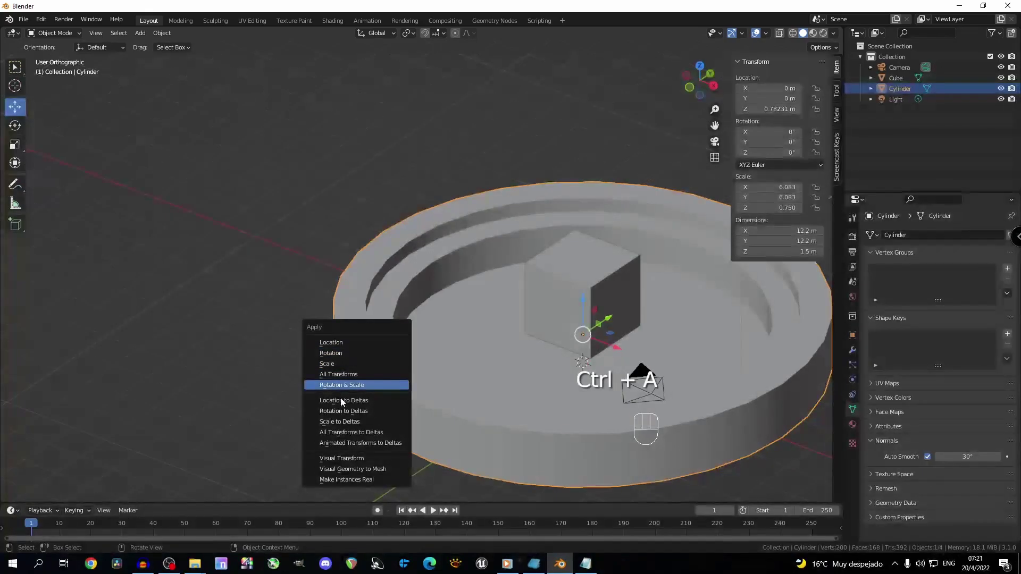
pyautogui.click(350, 362)
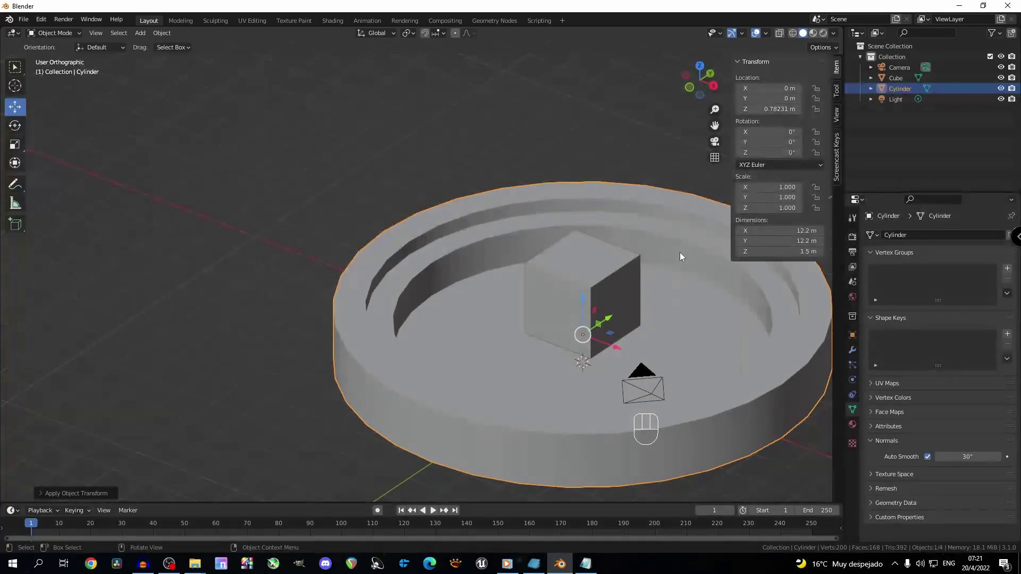
pyautogui.press('n')
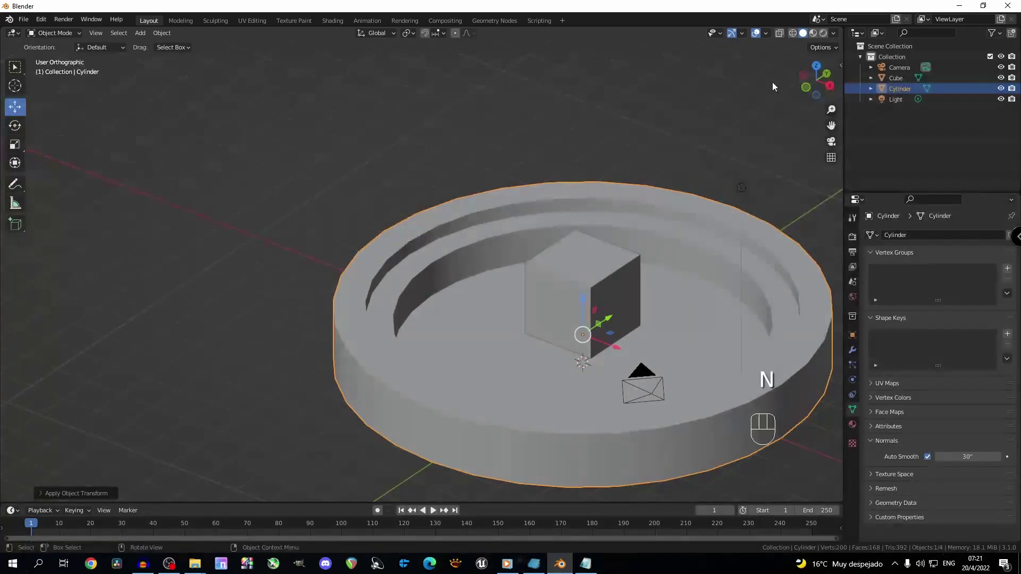
pyautogui.press('Tab')
pyautogui.scroll(4, 437, 335)
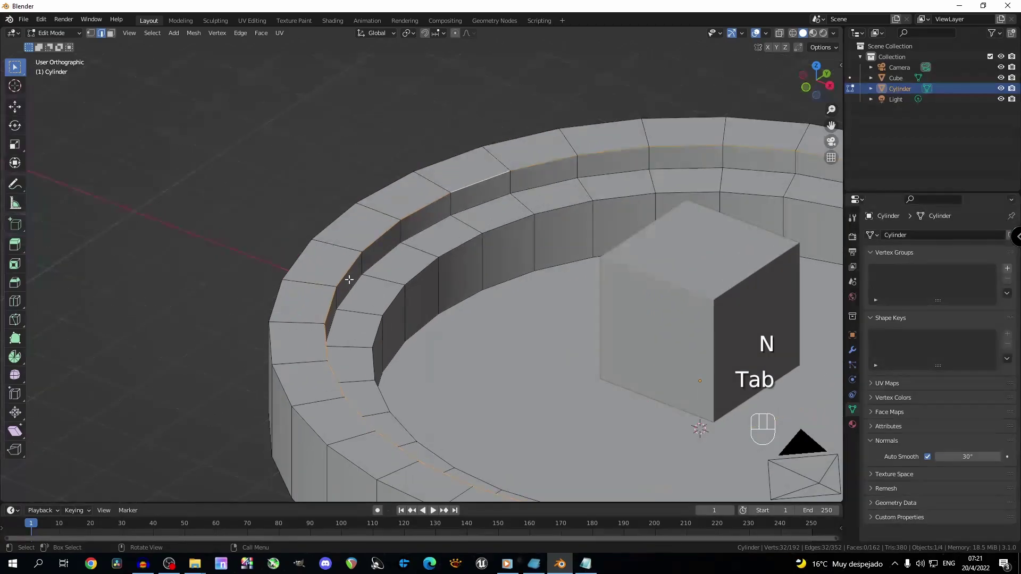
pyautogui.moveTo(346, 276); pyautogui.dragTo(339, 270, button='middle')
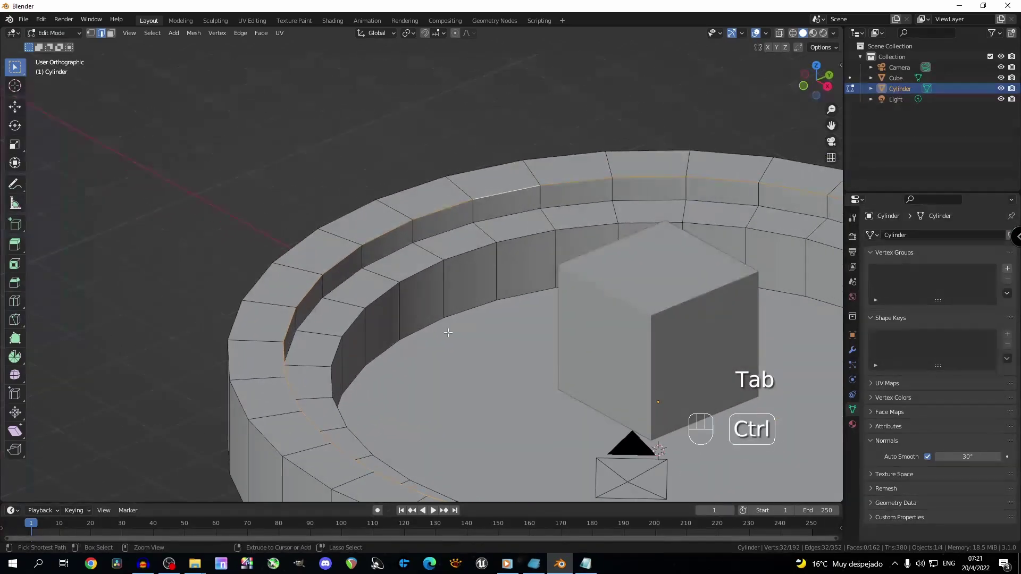
pyautogui.hotkey('ctrl', 'b')
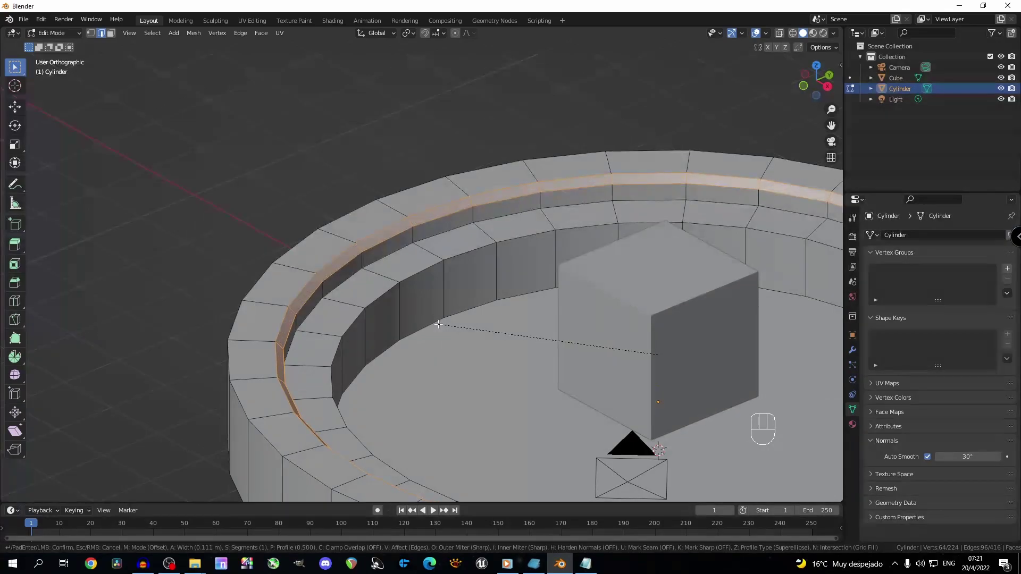
pyautogui.rightClick(438, 324)
pyautogui.moveTo(441, 324); pyautogui.dragTo(417, 299, button='middle')
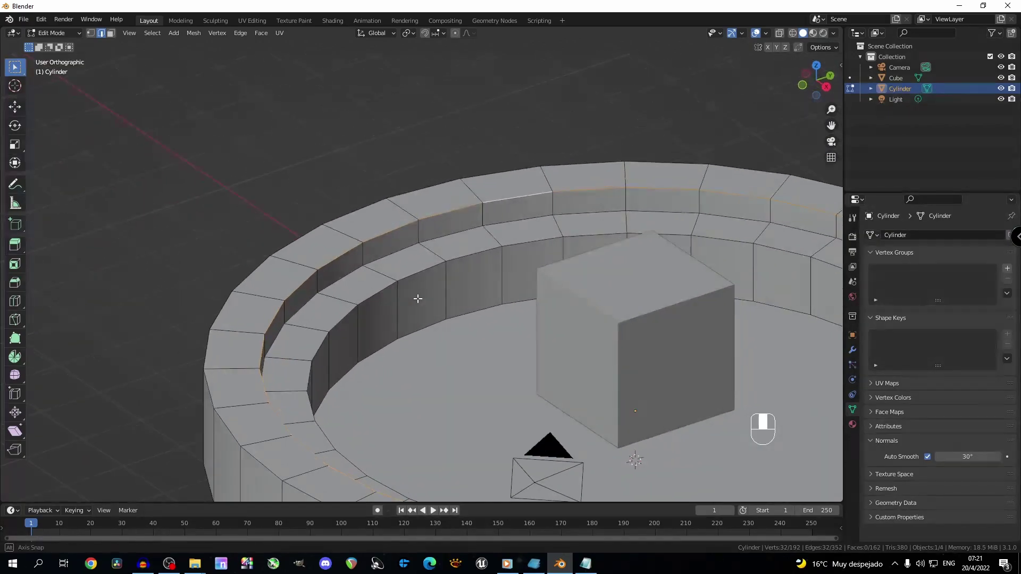
# Add the lower step's inner lip loop and the top rim's outer edge loop to the selection.
pyautogui.keyDown('alt'); pyautogui.keyDown('shift'); pyautogui.click(380, 291); pyautogui.keyUp('shift'); pyautogui.keyUp('alt')
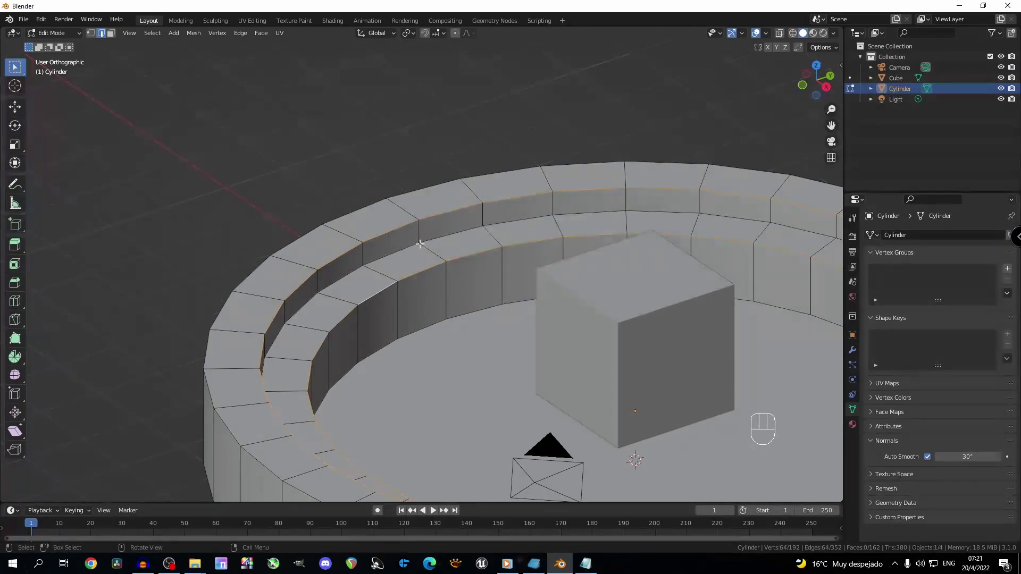
pyautogui.scroll(-1, 438, 272)
pyautogui.moveTo(379, 285); pyautogui.dragTo(423, 275, button='middle')
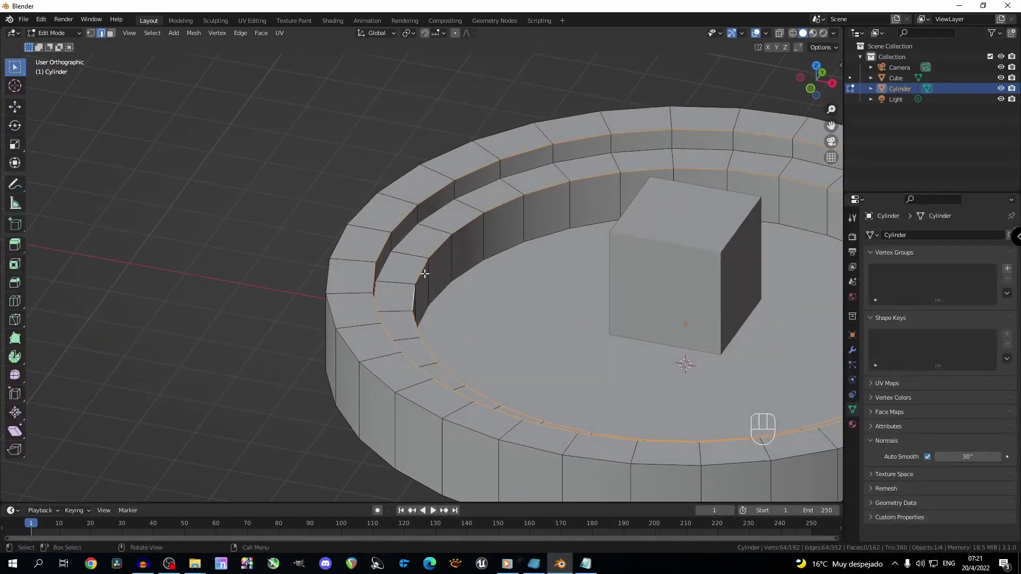
pyautogui.keyDown('alt'); pyautogui.keyDown('shift'); pyautogui.click(336, 240); pyautogui.keyUp('shift'); pyautogui.keyUp('alt')
pyautogui.moveTo(482, 442); pyautogui.dragTo(501, 412, button='middle')
pyautogui.scroll(1, 461, 410)
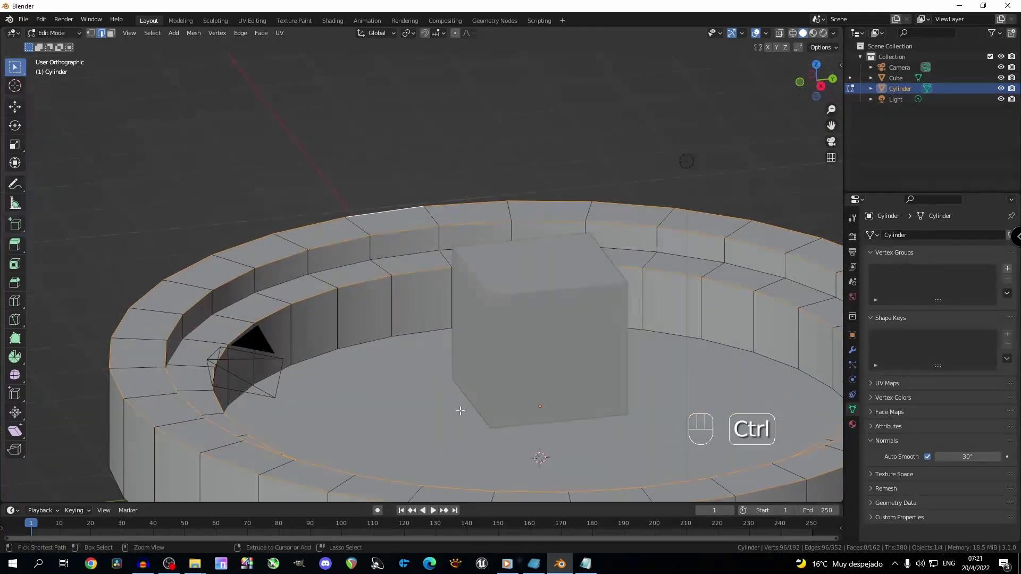
# Bevel the three selected edge loops by about 0.05 m with 2 segments.
pyautogui.hotkey('ctrl', 'b')
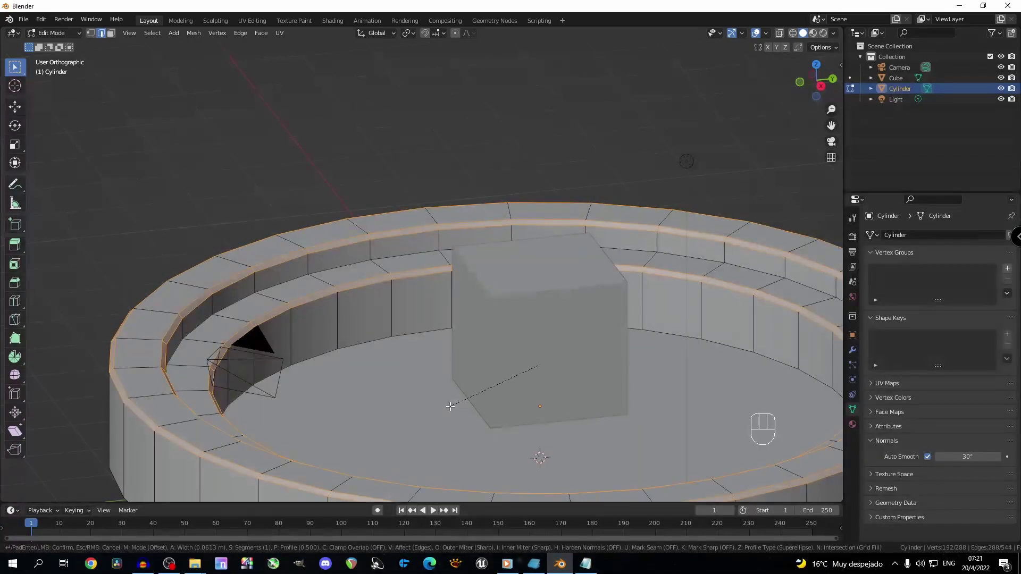
pyautogui.click(451, 406)
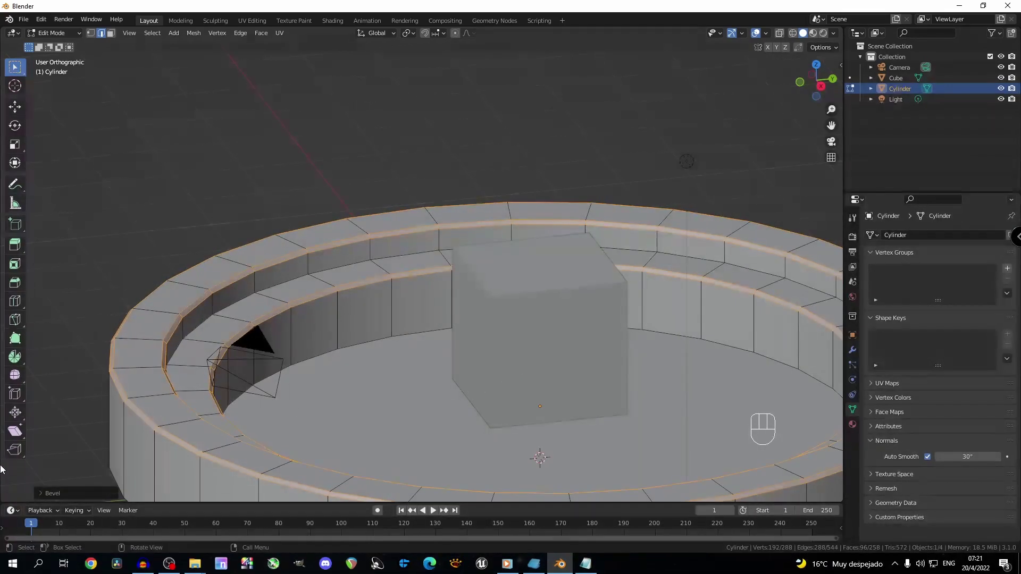
pyautogui.click(45, 494)
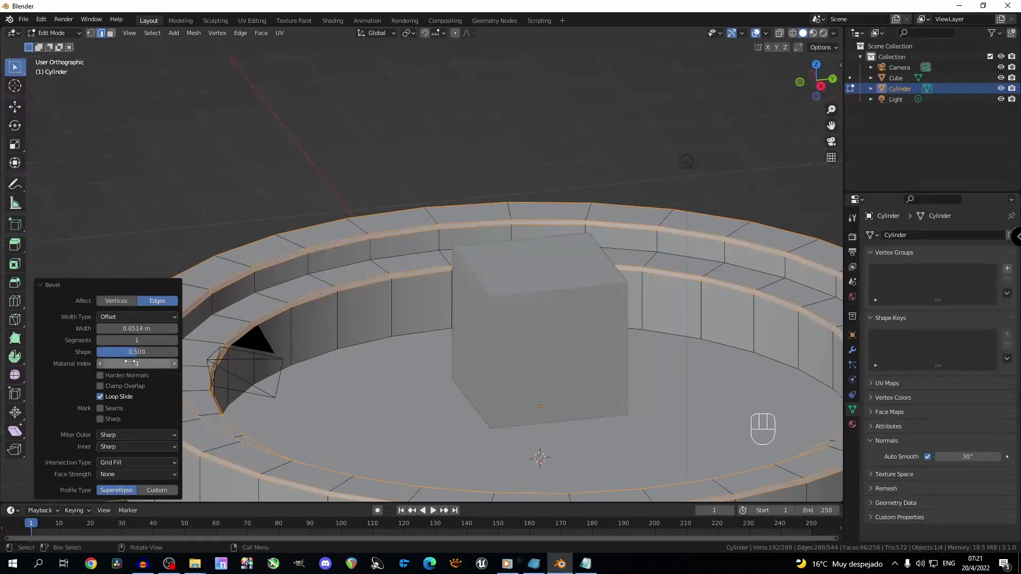
pyautogui.click(174, 340)
pyautogui.scroll(5, 427, 305)
pyautogui.moveTo(427, 305); pyautogui.dragTo(402, 304, button='middle')
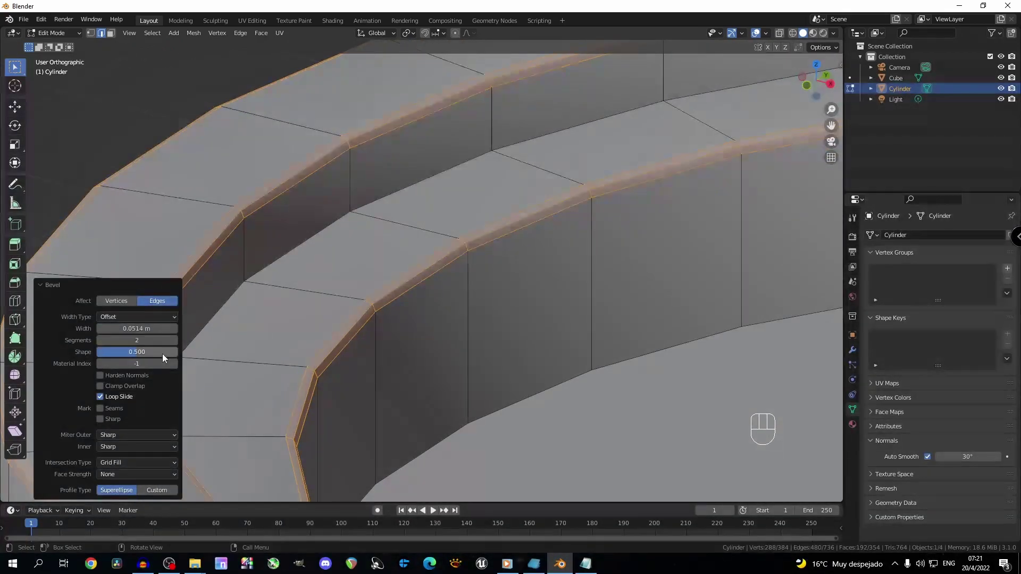
pyautogui.click(174, 340)
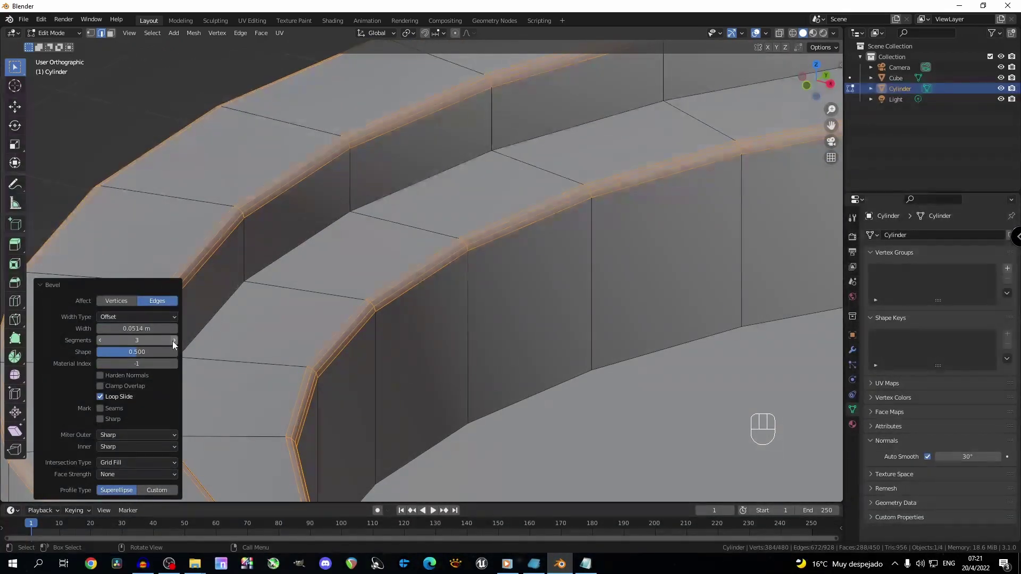
pyautogui.click(100, 341)
pyautogui.moveTo(301, 341); pyautogui.dragTo(489, 332, button='middle')
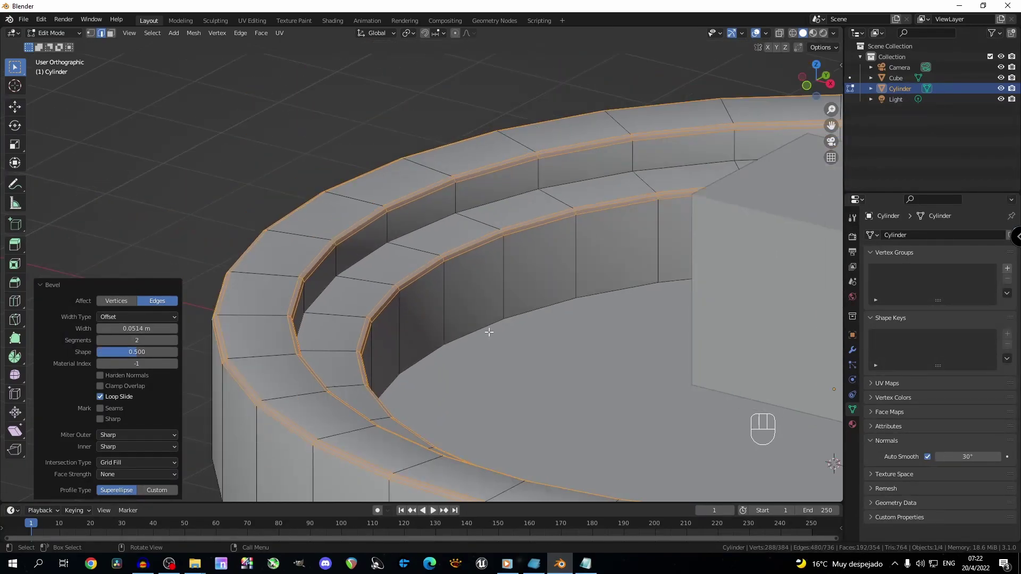
pyautogui.click(454, 302)
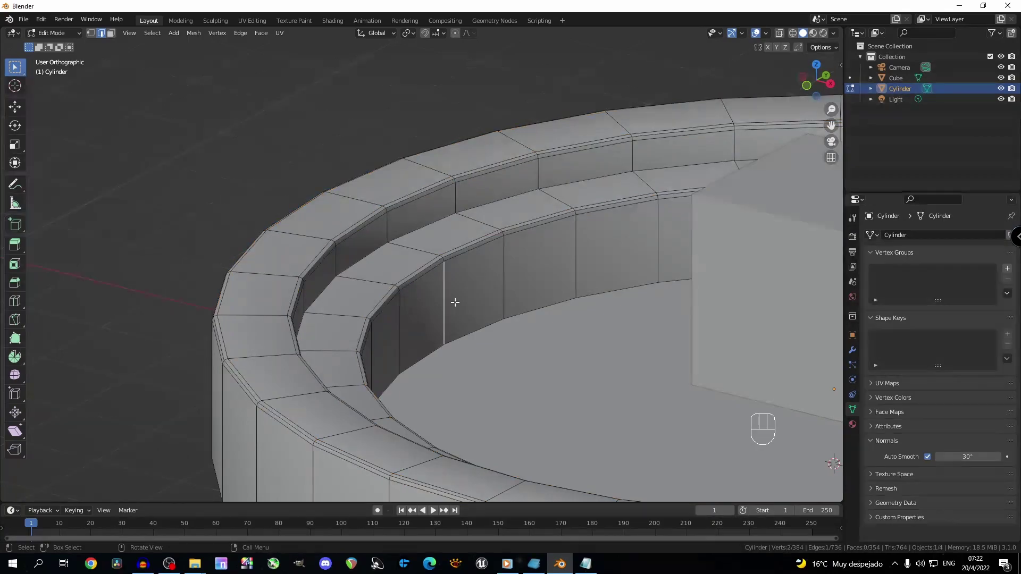
# Return to Object Mode, switch to perspective view and examine the smooth shading along the pool's beveled rims.
pyautogui.scroll(-1, 483, 336)
pyautogui.moveTo(483, 336); pyautogui.dragTo(487, 347, button='middle')
pyautogui.press('Tab')
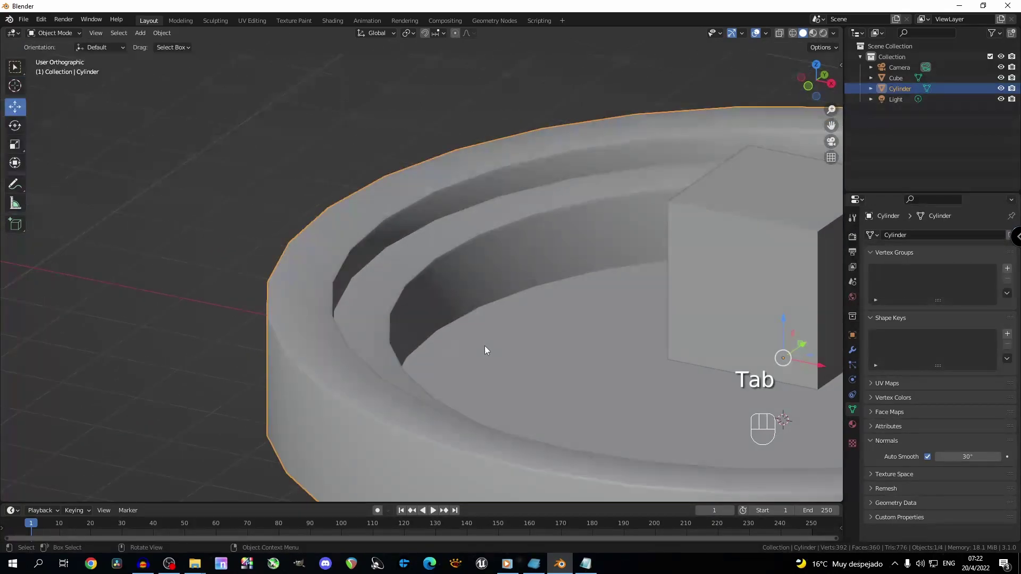
pyautogui.scroll(4, 414, 346)
pyautogui.press('Tab')
pyautogui.press('KP_5')
pyautogui.moveTo(410, 343); pyautogui.dragTo(211, 335, button='middle')
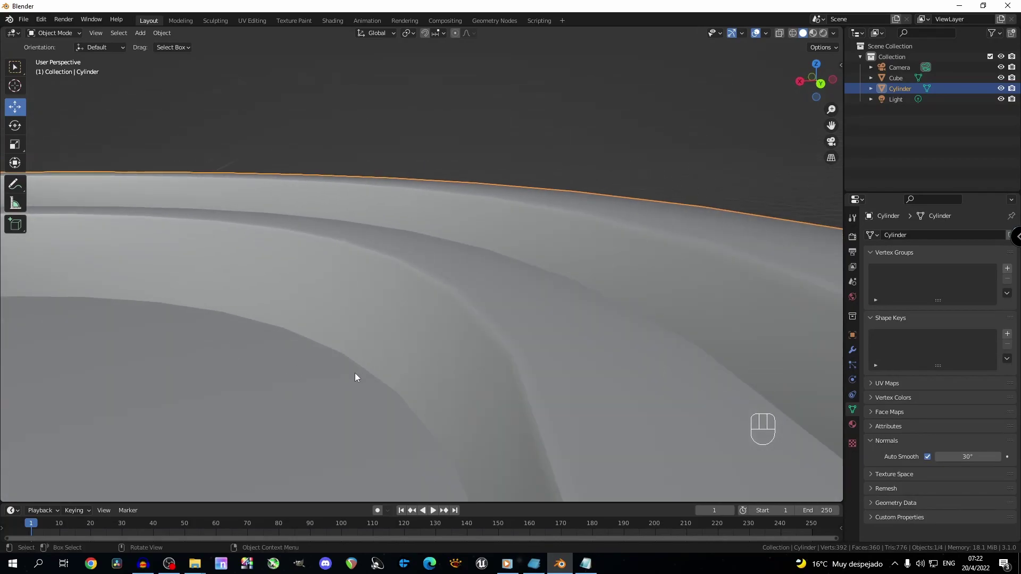
pyautogui.press('Tab')
pyautogui.press('Tab')
pyautogui.moveTo(455, 380); pyautogui.dragTo(441, 416, button='middle')
pyautogui.scroll(-8, 464, 404)
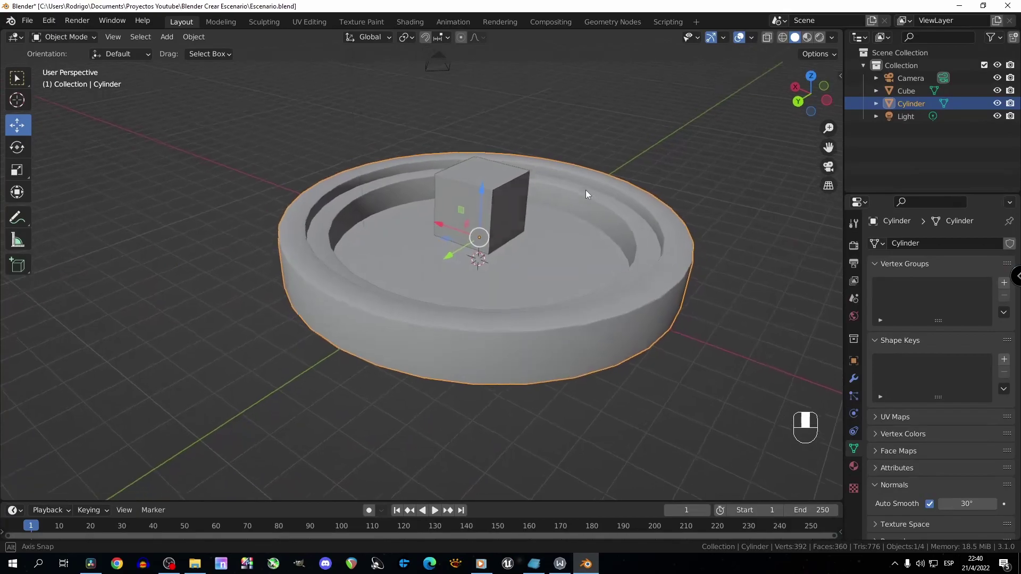
# Add a plane mesh at the pool's base and scale it slightly wider than the basin.
pyautogui.hotkey('shift', 'a')
pyautogui.moveTo(573, 183)
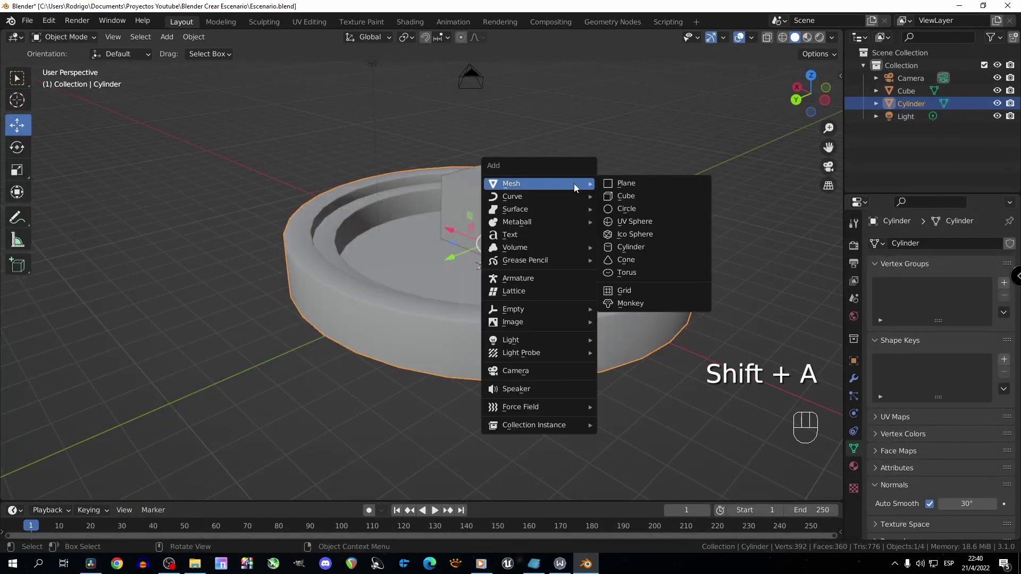
pyautogui.click(630, 184)
pyautogui.scroll(-2, 556, 235)
pyautogui.press('s')
pyautogui.click(626, 336)
# Scale the plane up further into a broad square floor extending well beyond the pool.
pyautogui.scroll(-3, 626, 337)
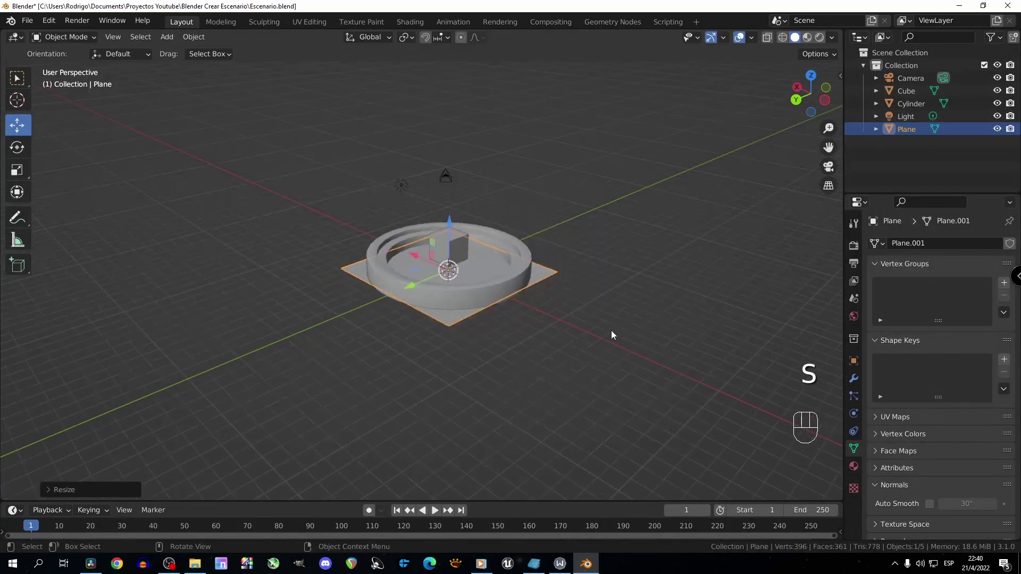
pyautogui.press('s')
pyautogui.click(755, 384)
pyautogui.moveTo(696, 339); pyautogui.dragTo(588, 260, button='middle')
pyautogui.press('s')
pyautogui.click(593, 324)
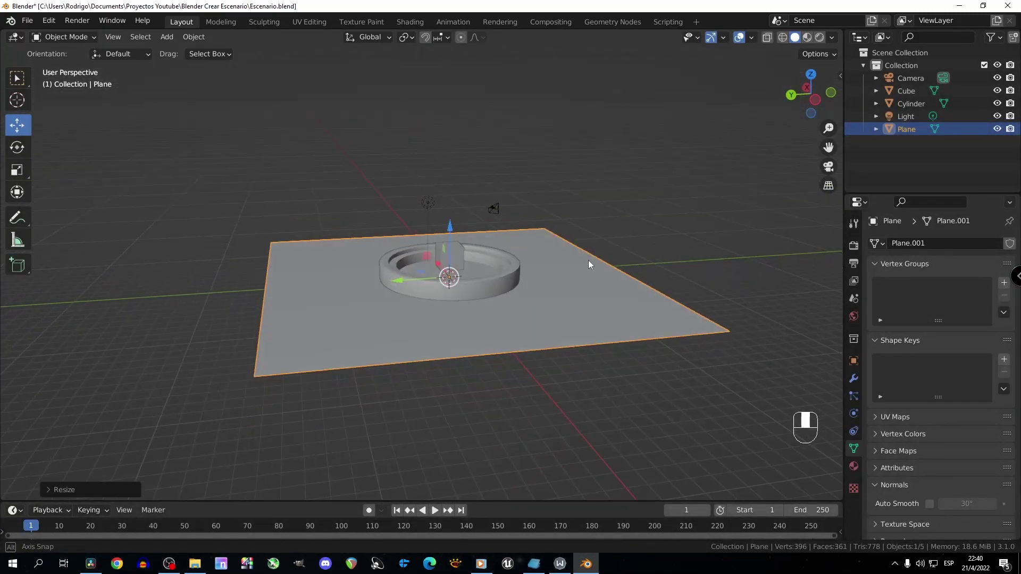
# Raise the floor plane along Z until it sits just below the pool's upper rim.
pyautogui.scroll(3, 545, 309)
pyautogui.press('g')
pyautogui.press('z')
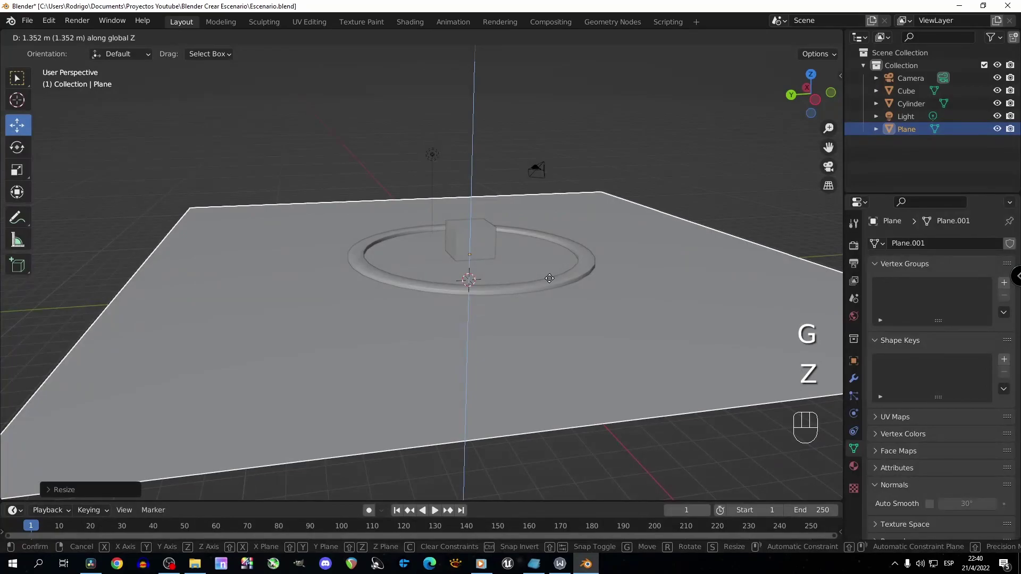
pyautogui.click(549, 278)
pyautogui.scroll(4, 543, 293)
pyautogui.press('g')
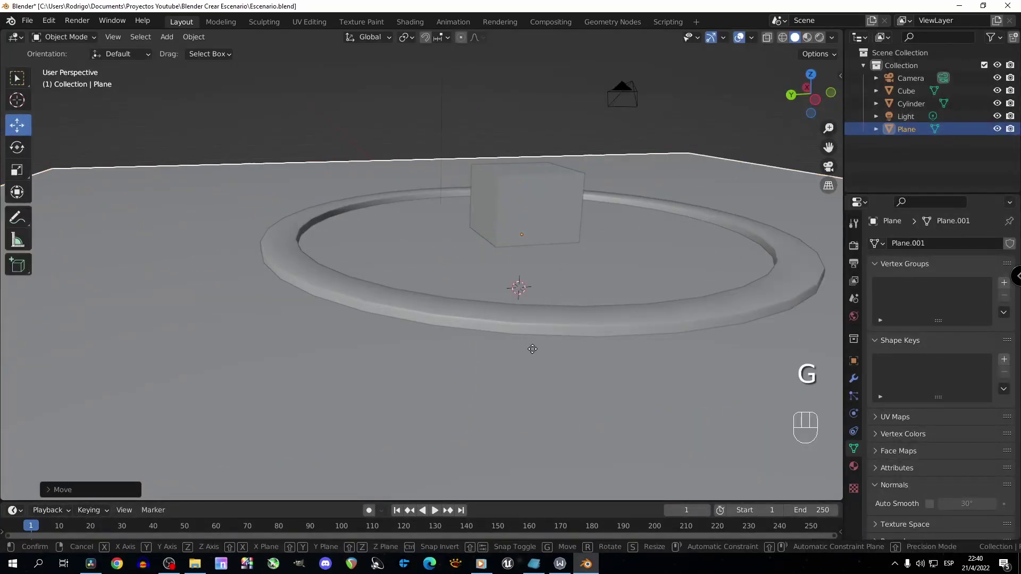
pyautogui.press('z')
pyautogui.click(533, 346)
pyautogui.moveTo(525, 320); pyautogui.dragTo(661, 355, button='middle')
pyautogui.scroll(-3, 646, 346)
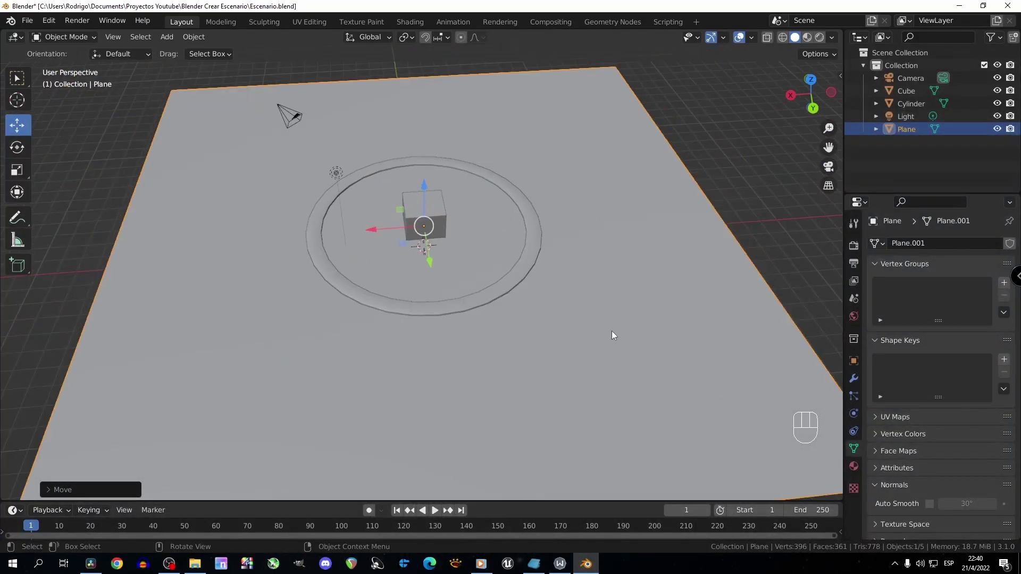
# Enter Edit Mode on the floor plane and subdivide its face.
pyautogui.moveTo(611, 332); pyautogui.dragTo(616, 356, button='middle')
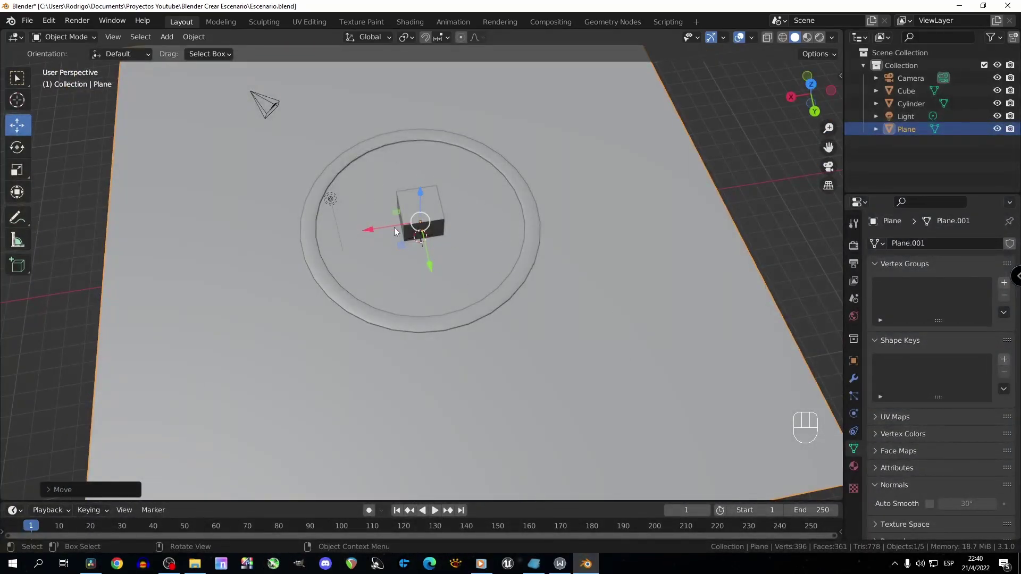
pyautogui.moveTo(403, 289); pyautogui.dragTo(489, 234, button='middle')
pyautogui.scroll(2, 493, 222)
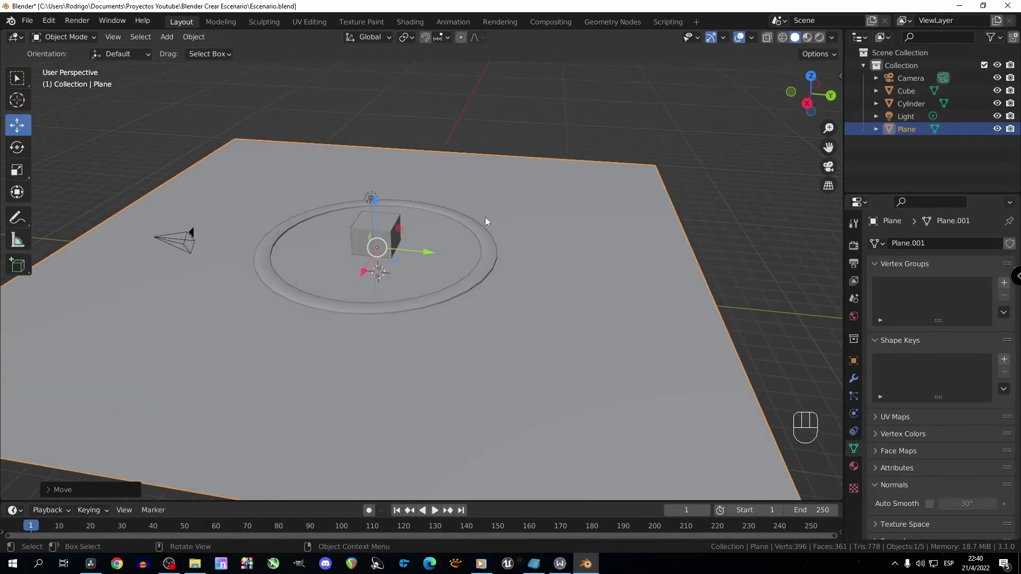
pyautogui.moveTo(338, 279)
pyautogui.mouseDown(button='middle')
pyautogui.moveTo(446, 270)
pyautogui.moveTo(468, 284)
pyautogui.moveTo(445, 298)
pyautogui.moveTo(347, 305)
pyautogui.moveTo(350, 293)
pyautogui.mouseUp(button='middle')
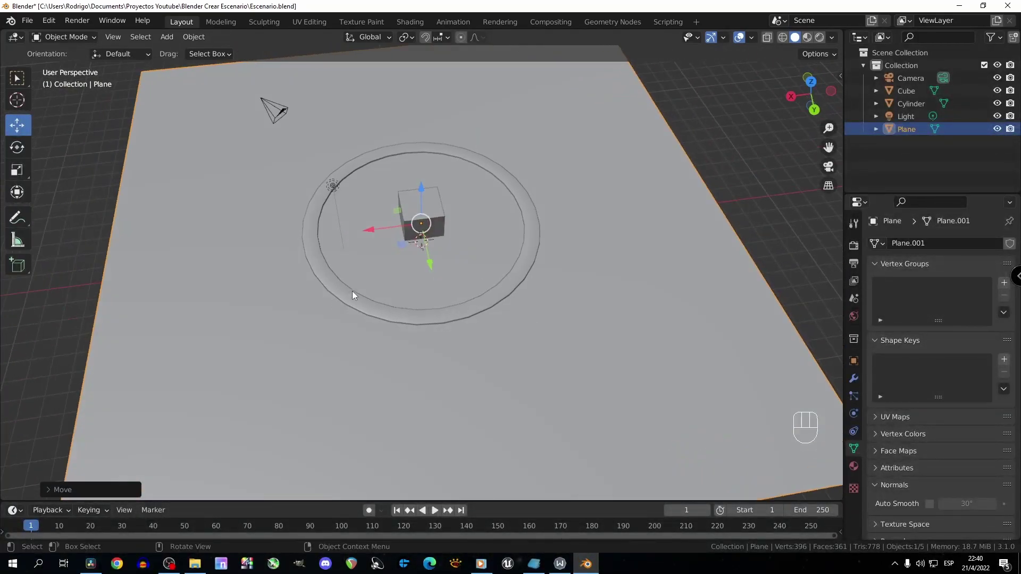
pyautogui.moveTo(486, 259); pyautogui.dragTo(522, 240, button='middle')
pyautogui.scroll(-2, 471, 273)
pyautogui.press('Tab')
pyautogui.rightClick(522, 241)
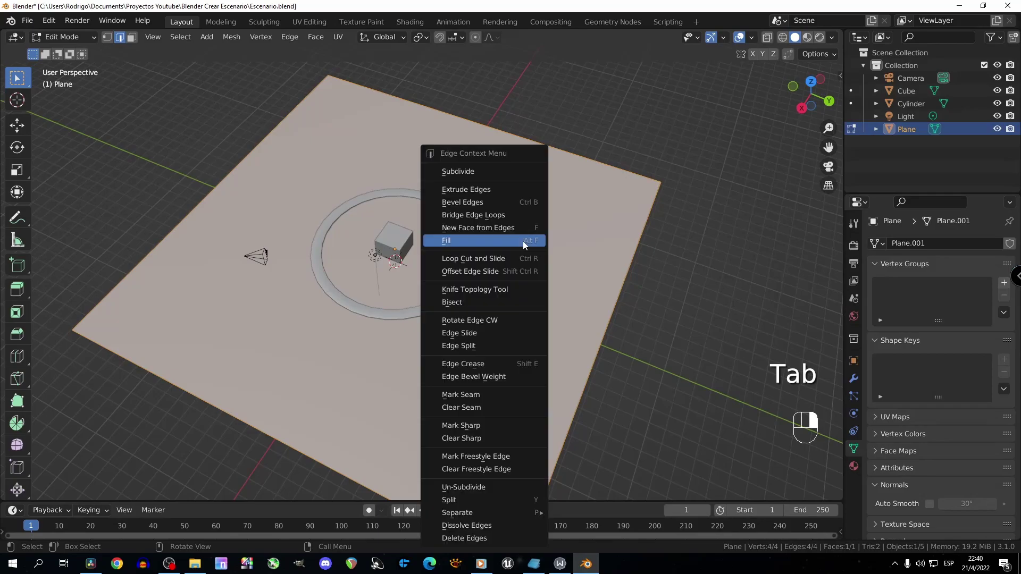
pyautogui.click(480, 171)
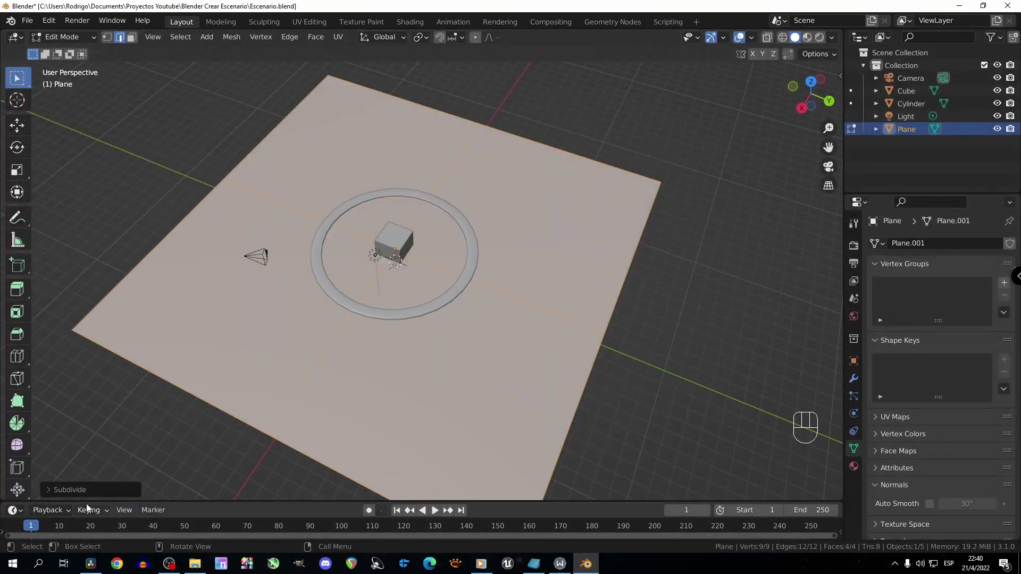
# Set the floor plane's subdivision to 8 cuts.
pyautogui.click(49, 490)
pyautogui.click(209, 404)
pyautogui.click(208, 404)
pyautogui.click(208, 404)
pyautogui.click(209, 404)
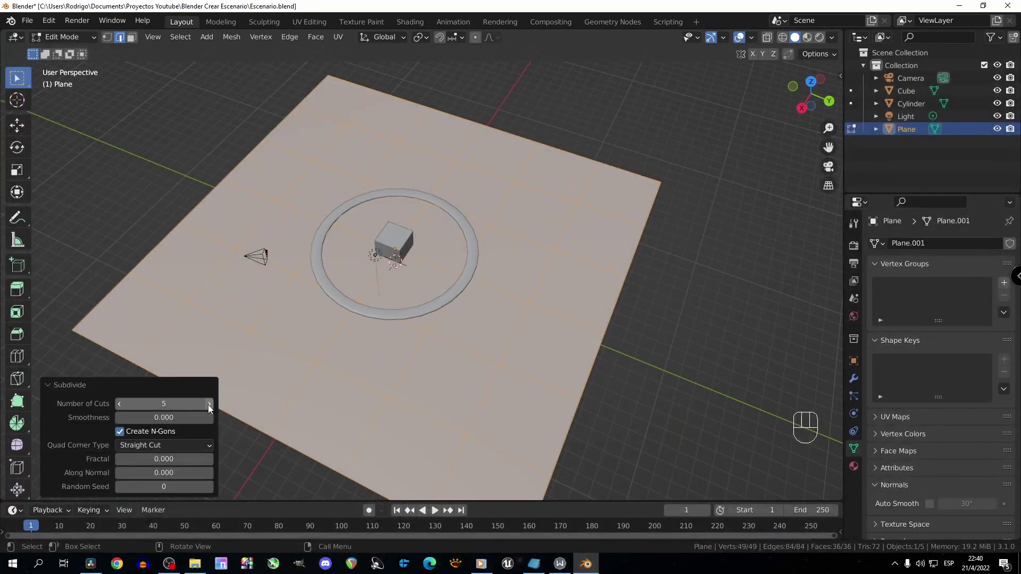
pyautogui.click(208, 404)
pyautogui.click(209, 404)
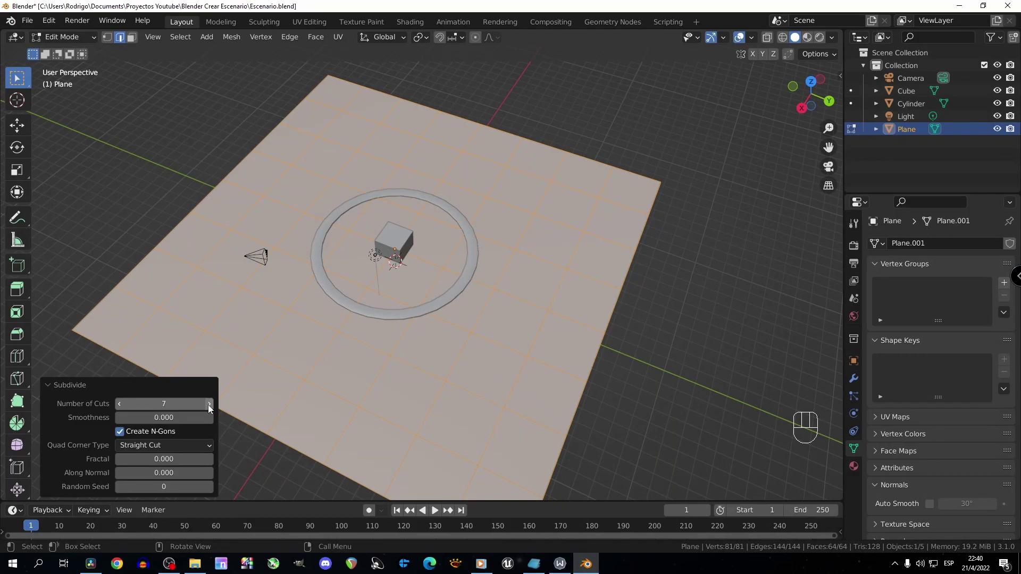
pyautogui.click(208, 404)
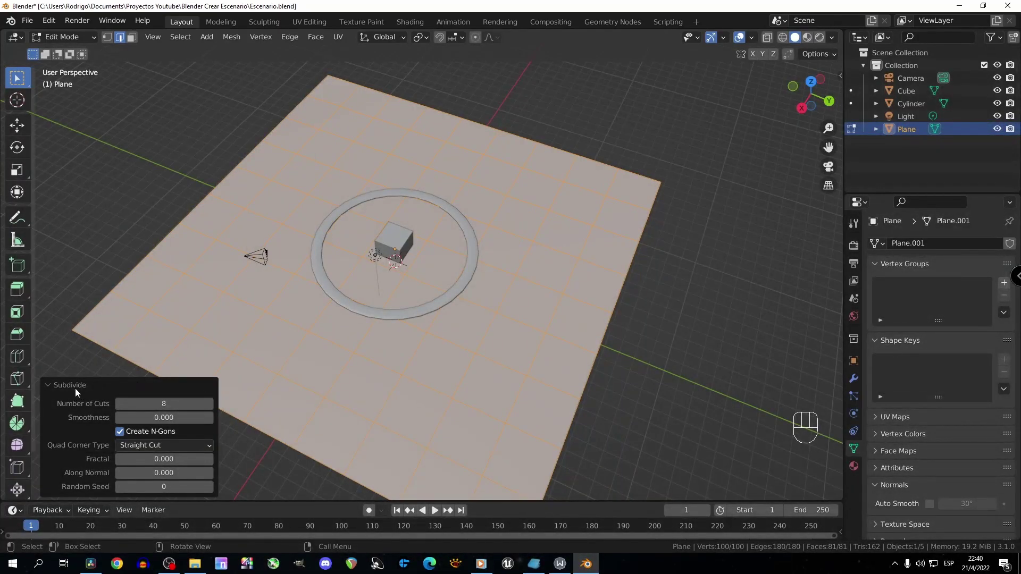
pyautogui.click(49, 387)
pyautogui.click(319, 344)
# Knife-cut a closed polygonal outline into the floor plane, following the pool's circular rim and crossing the grid edges.
pyautogui.moveTo(396, 386); pyautogui.dragTo(445, 385, button='middle')
pyautogui.scroll(3, 444, 389)
pyautogui.scroll(2, 448, 367)
pyautogui.press('k')
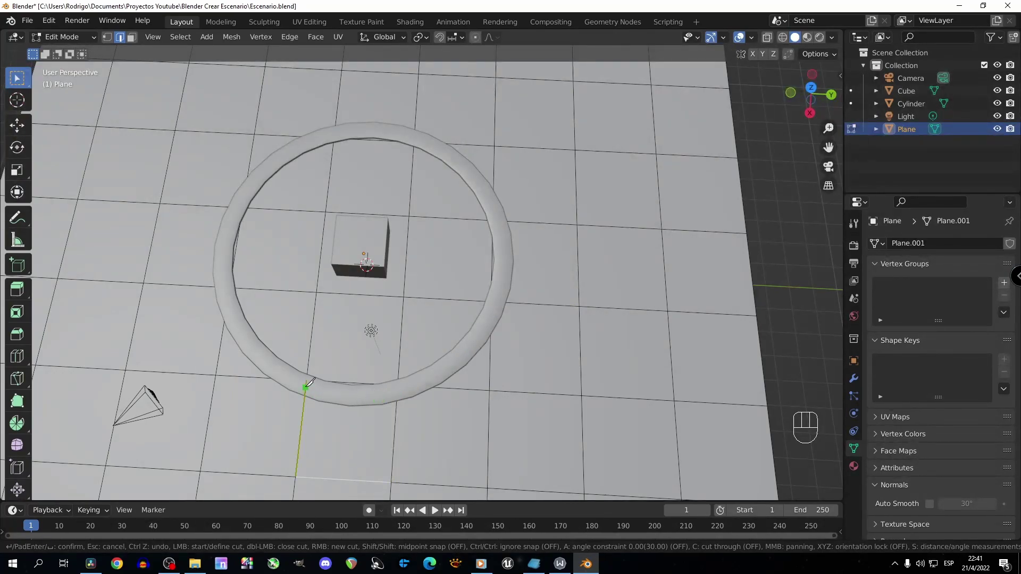
pyautogui.click(420, 386)
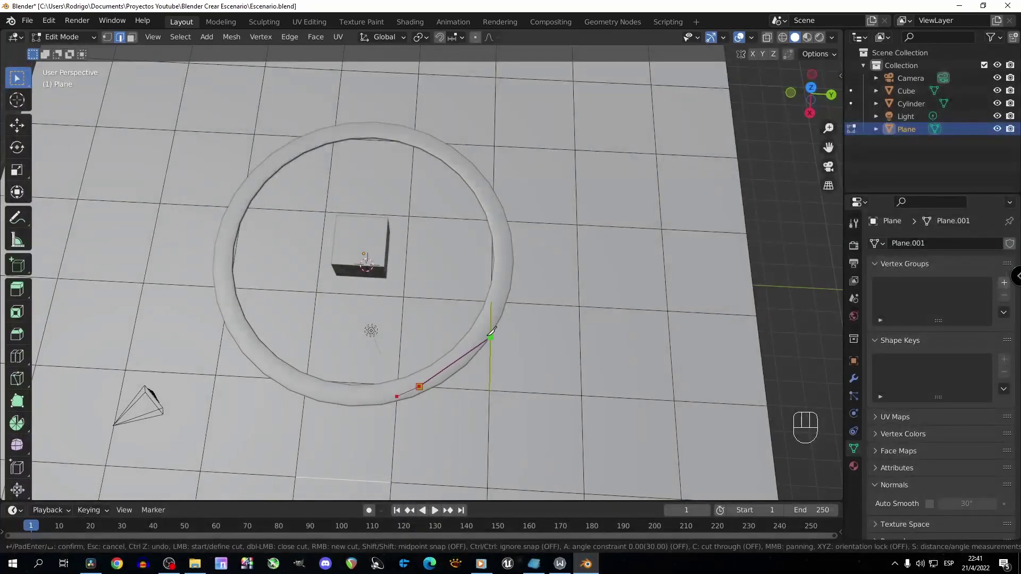
pyautogui.click(498, 302)
pyautogui.click(499, 220)
pyautogui.click(494, 208)
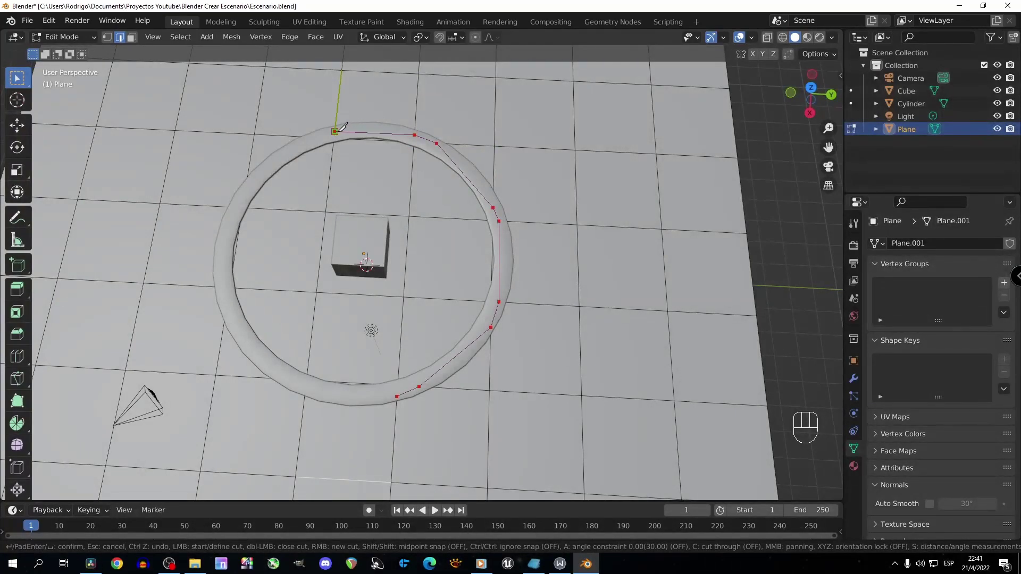
pyautogui.click(320, 137)
pyautogui.click(235, 207)
pyautogui.click(221, 286)
pyautogui.click(288, 379)
pyautogui.click(305, 391)
pyautogui.press('Return')
pyautogui.moveTo(421, 364); pyautogui.dragTo(406, 342, button='middle')
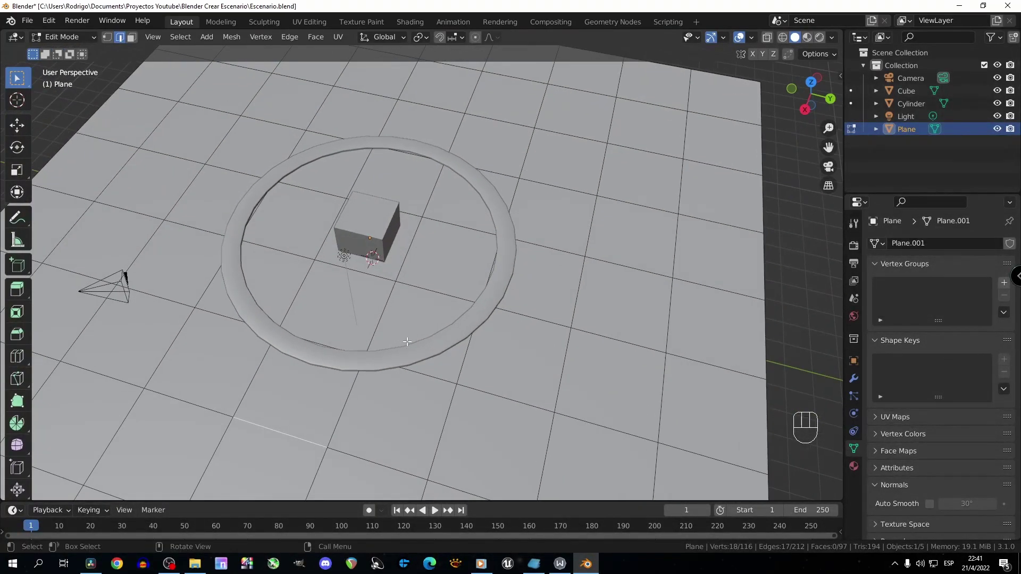
# Return to Object Mode, hide the pool cylinder and select the floor plane.
pyautogui.press('Tab')
pyautogui.click(499, 311)
pyautogui.moveTo(521, 348); pyautogui.dragTo(495, 333, button='middle')
pyautogui.press('h')
pyautogui.click(449, 365)
pyautogui.moveTo(448, 365); pyautogui.dragTo(465, 356, button='middle')
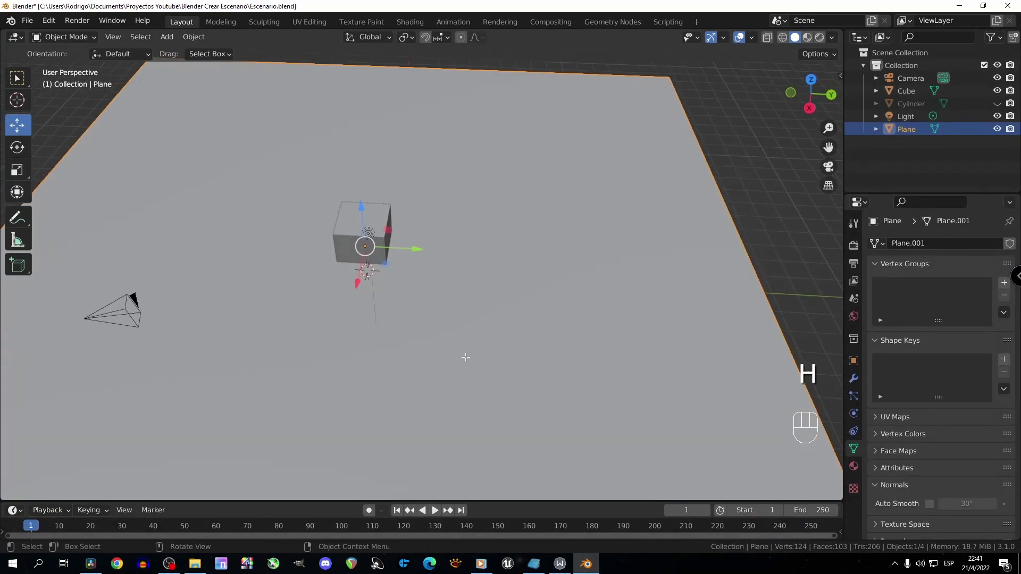
# Circle-select all floor faces inside the knife-cut outline in Edit Mode and delete those faces.
pyautogui.press('Tab')
pyautogui.moveTo(389, 285); pyautogui.dragTo(311, 342, button='middle')
pyautogui.press('3')
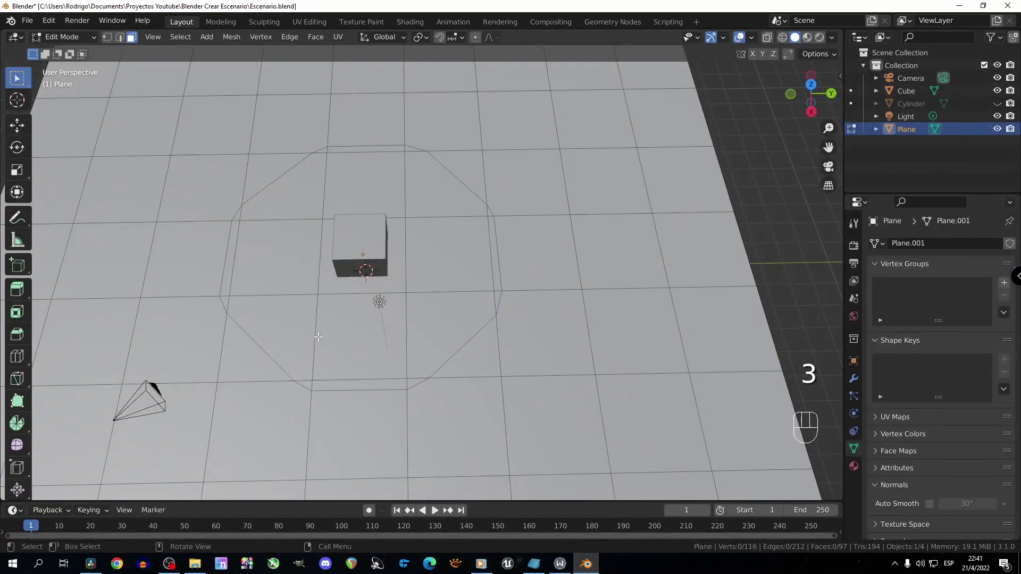
pyautogui.press('c')
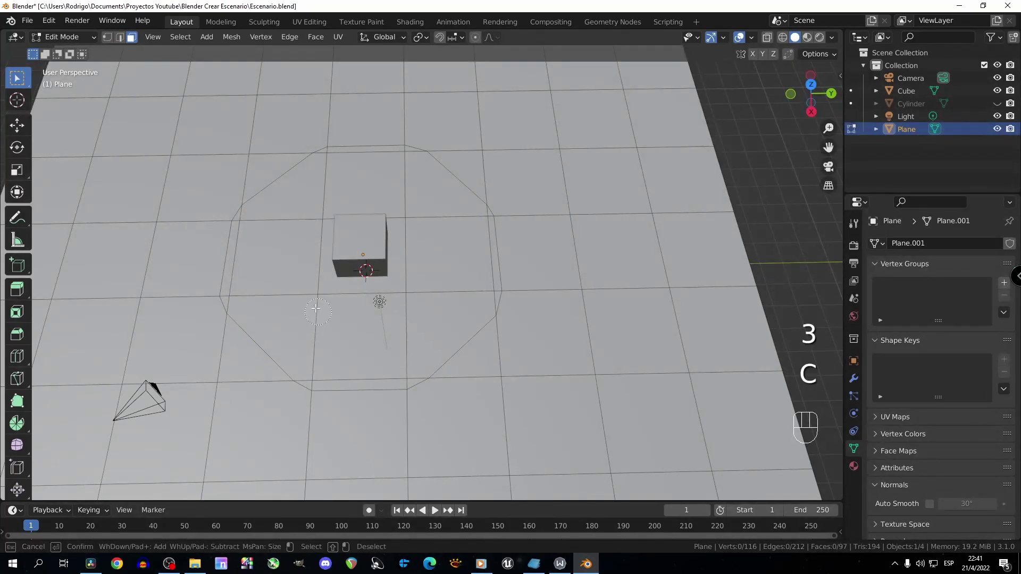
pyautogui.moveTo(308, 312)
pyautogui.mouseDown()
pyautogui.moveTo(318, 320)
pyautogui.moveTo(247, 282)
pyautogui.moveTo(248, 228)
pyautogui.mouseUp()
pyautogui.moveTo(334, 169); pyautogui.dragTo(336, 163)
pyautogui.moveTo(404, 167); pyautogui.dragTo(407, 162)
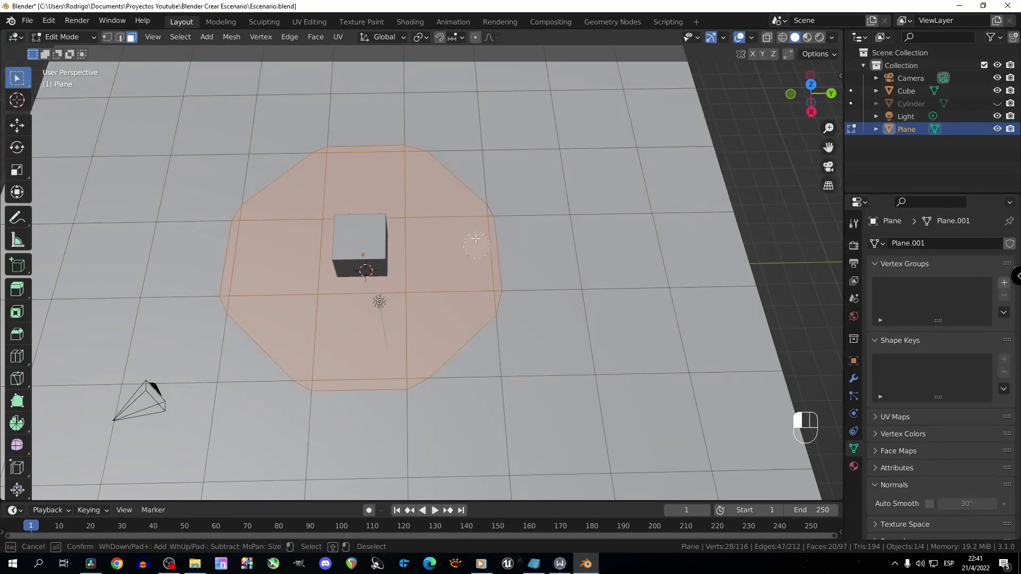
pyautogui.rightClick(476, 222)
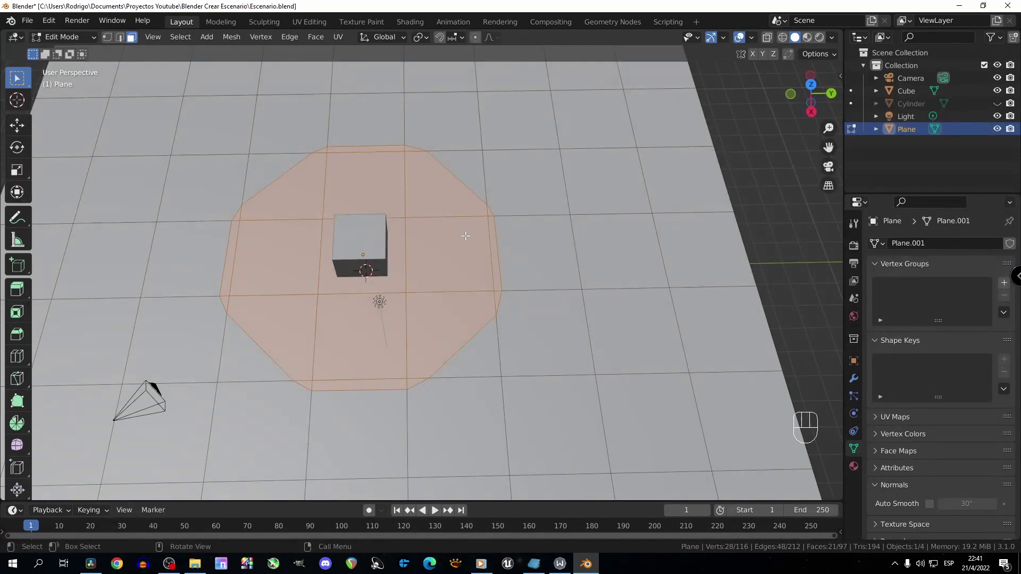
pyautogui.press('Delete')
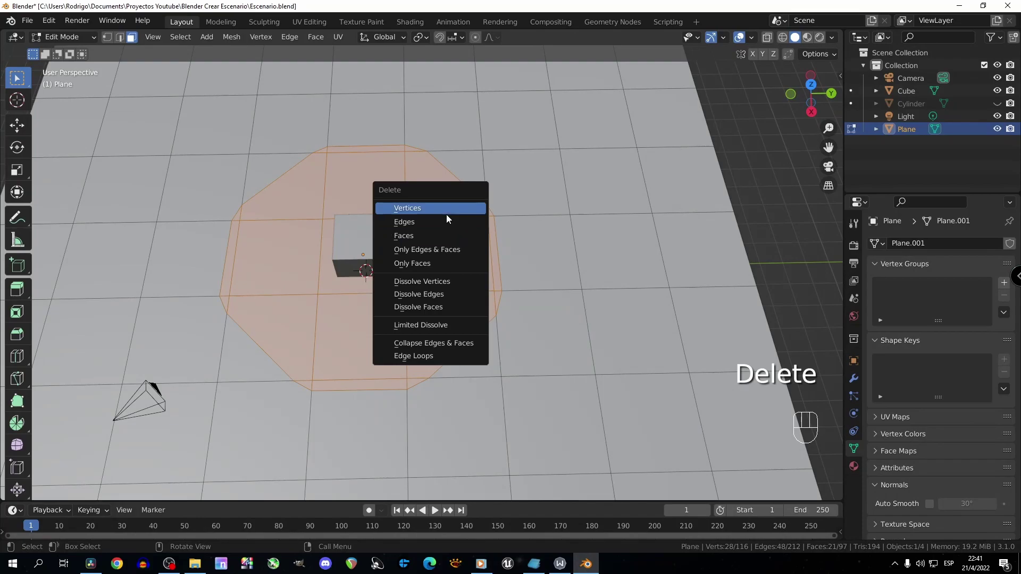
pyautogui.click(426, 237)
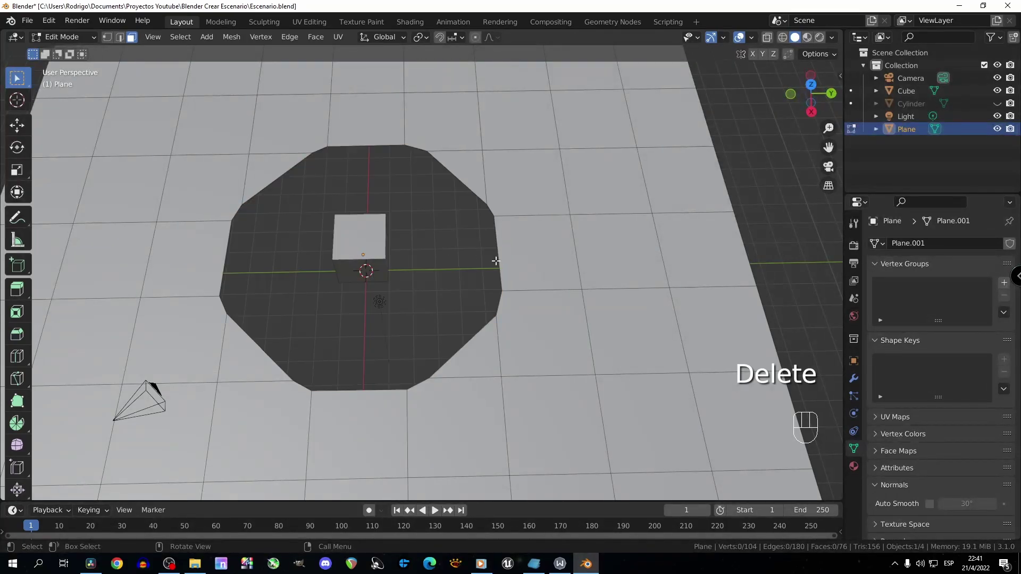
pyautogui.moveTo(427, 236); pyautogui.dragTo(472, 231, button='middle')
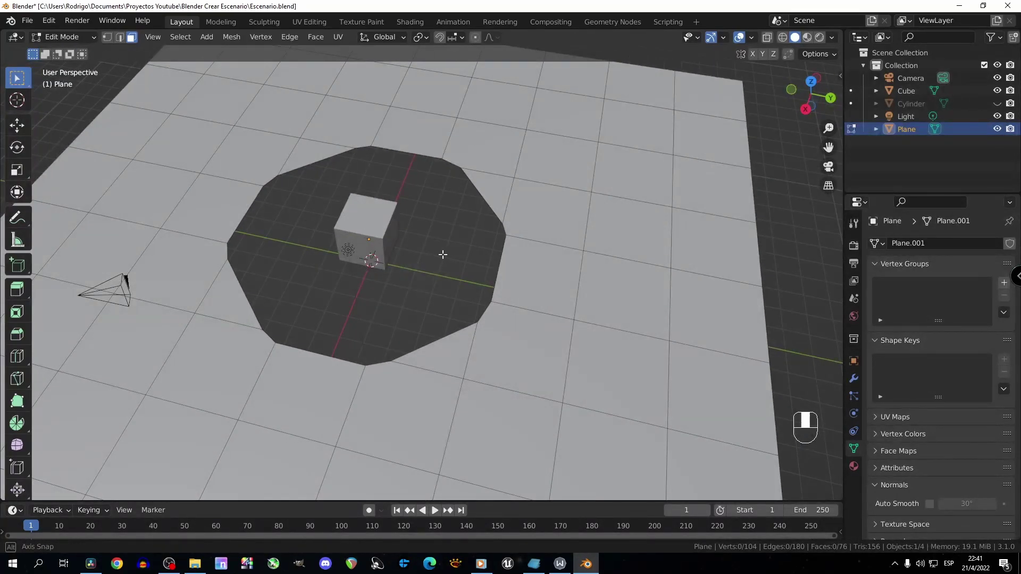
# Return to Object Mode and unhide the pool cylinder to check its fit in the floor opening.
pyautogui.press('Tab')
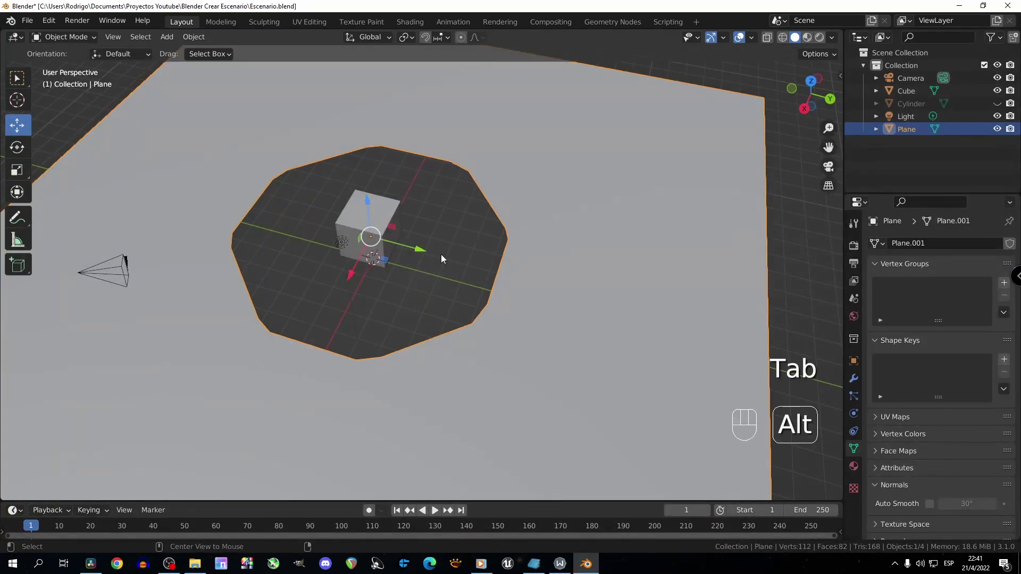
pyautogui.hotkey('alt', 'h')
pyautogui.moveTo(441, 269); pyautogui.dragTo(662, 288, button='middle')
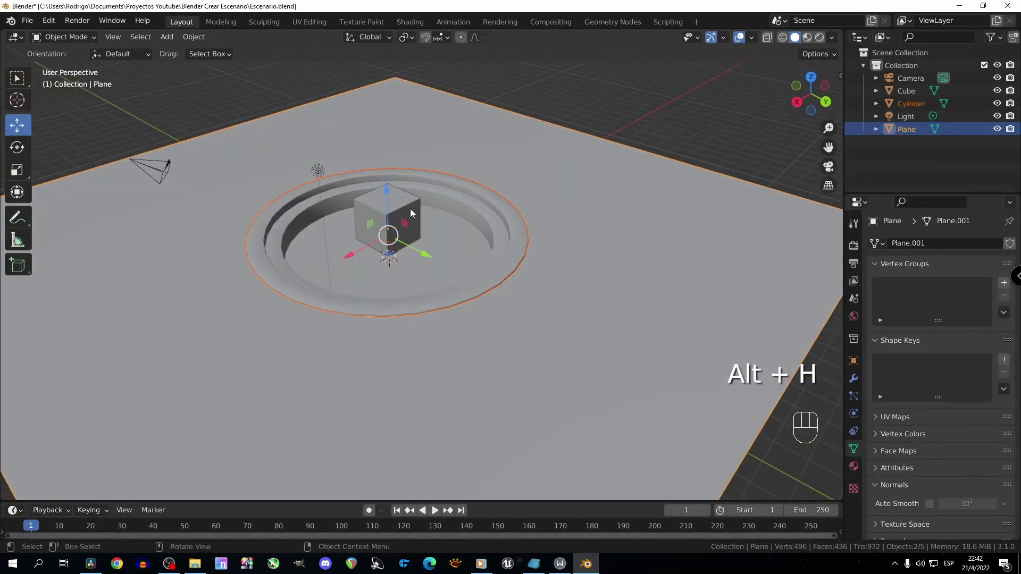
pyautogui.moveTo(337, 254); pyautogui.dragTo(464, 345, button='middle')
# Select the floor plane with the cut opening and hide it.
pyautogui.scroll(-6, 455, 309)
pyautogui.click(435, 357)
pyautogui.press('h')
# Add a new plane mesh at the pool's centre and scale it up into a broad square floor around the pool.
pyautogui.hotkey('shift', 'a')
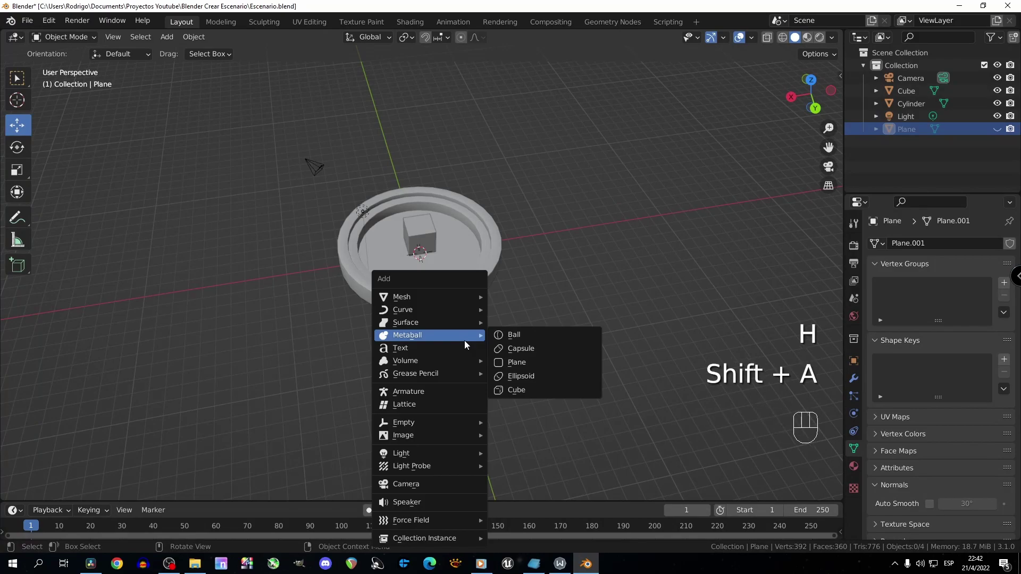
pyautogui.moveTo(455, 298)
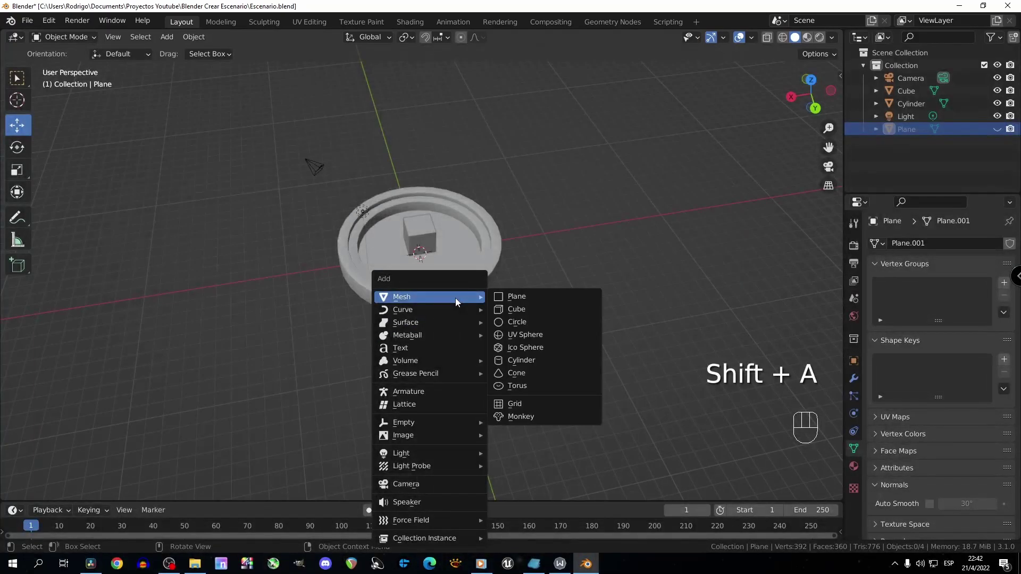
pyautogui.click(529, 297)
pyautogui.press('s')
pyautogui.click(645, 375)
pyautogui.press('s')
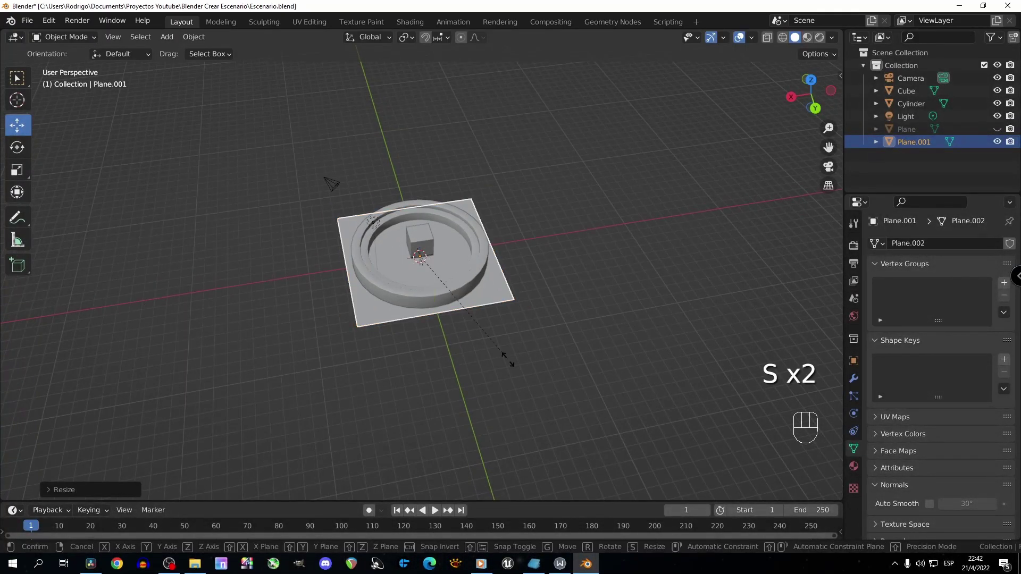
pyautogui.click(553, 311)
pyautogui.moveTo(496, 293); pyautogui.dragTo(509, 283, button='middle')
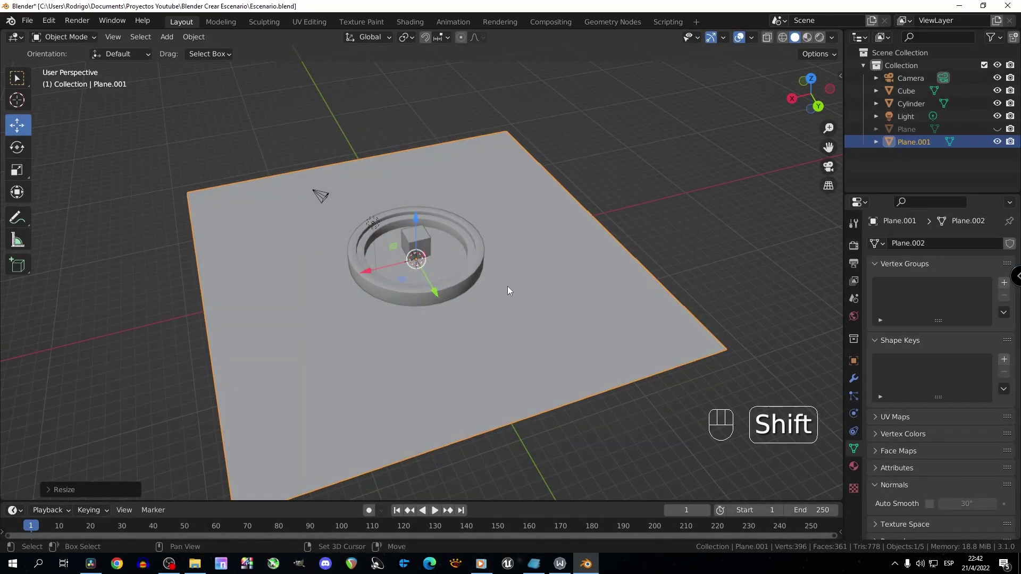
# Add a cylinder mesh with 32 vertices, 1 m radius and 2 m depth at the pool's centre.
pyautogui.hotkey('shift', 'a')
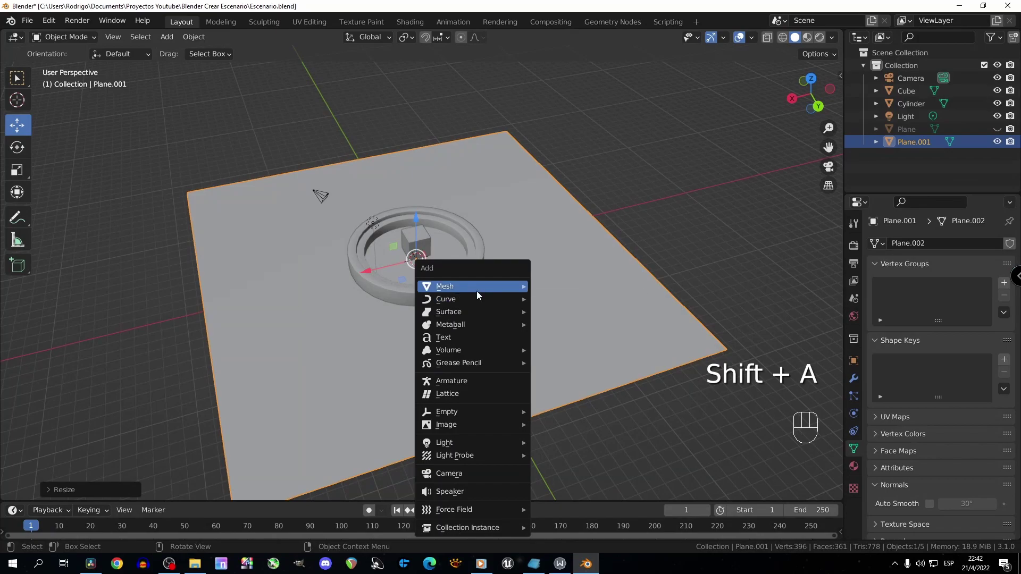
pyautogui.moveTo(476, 290)
pyautogui.click(569, 349)
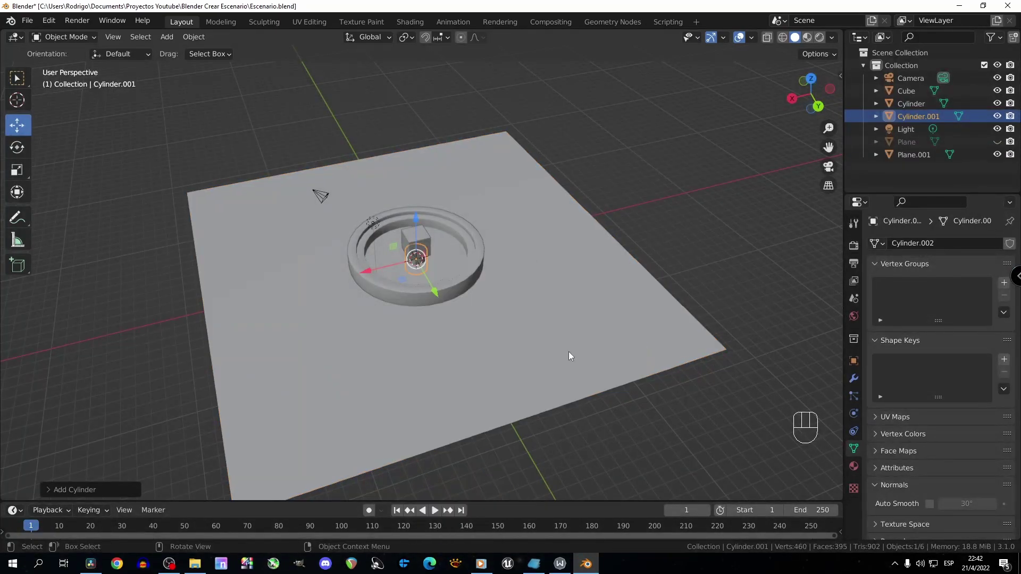
pyautogui.scroll(6, 435, 332)
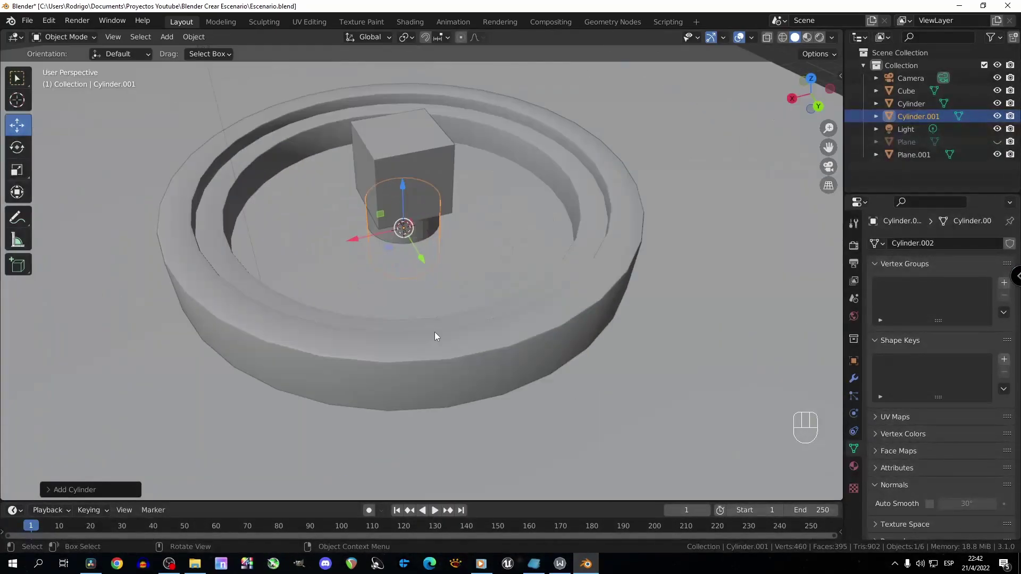
pyautogui.click(51, 490)
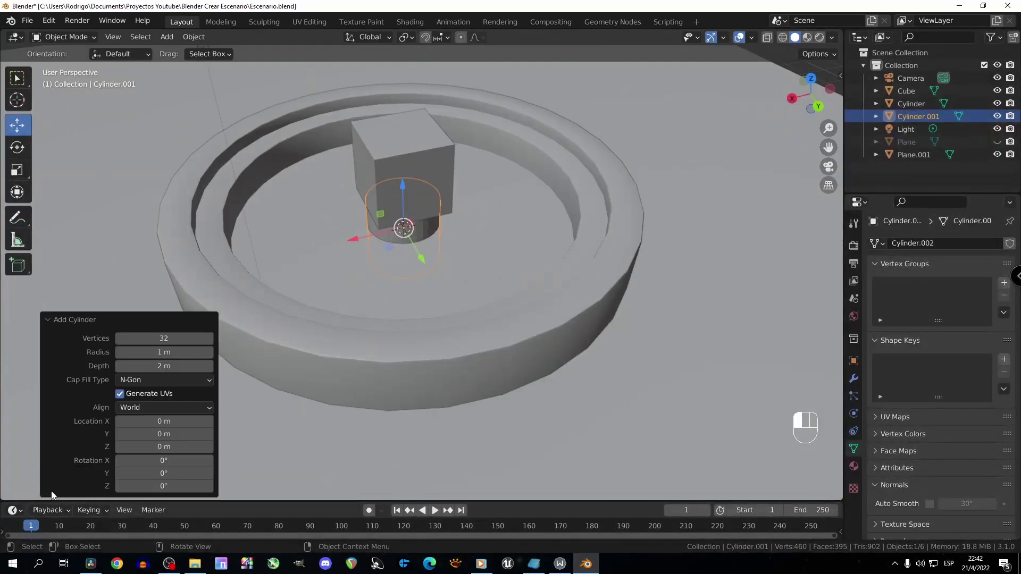
pyautogui.click(47, 319)
# Scale the new cylinder up uniformly until it is about as wide as the pool's outer ring.
pyautogui.scroll(-5, 503, 289)
pyautogui.press('s')
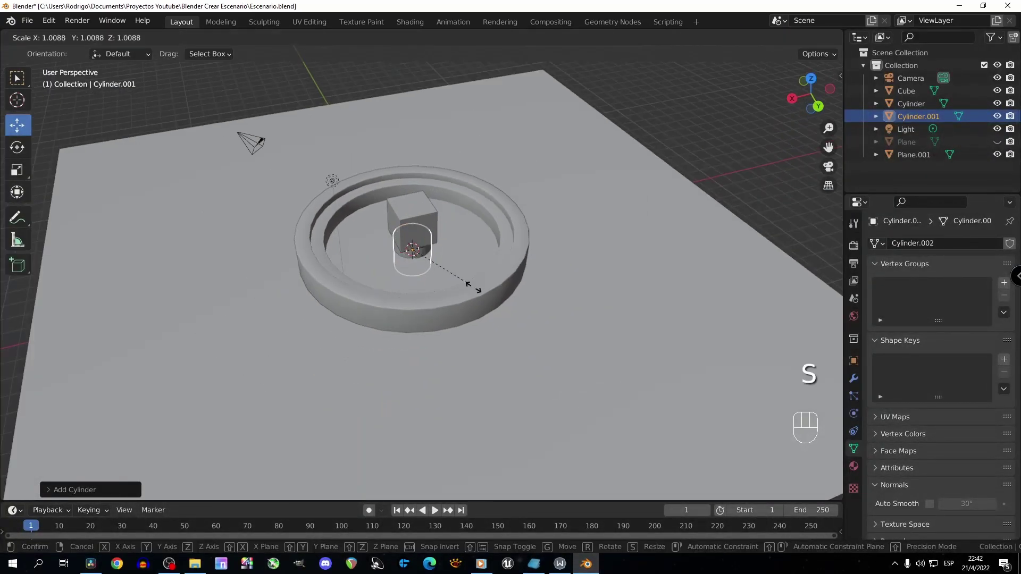
pyautogui.click(697, 387)
pyautogui.moveTo(697, 386); pyautogui.dragTo(481, 349, button='middle')
pyautogui.press('s')
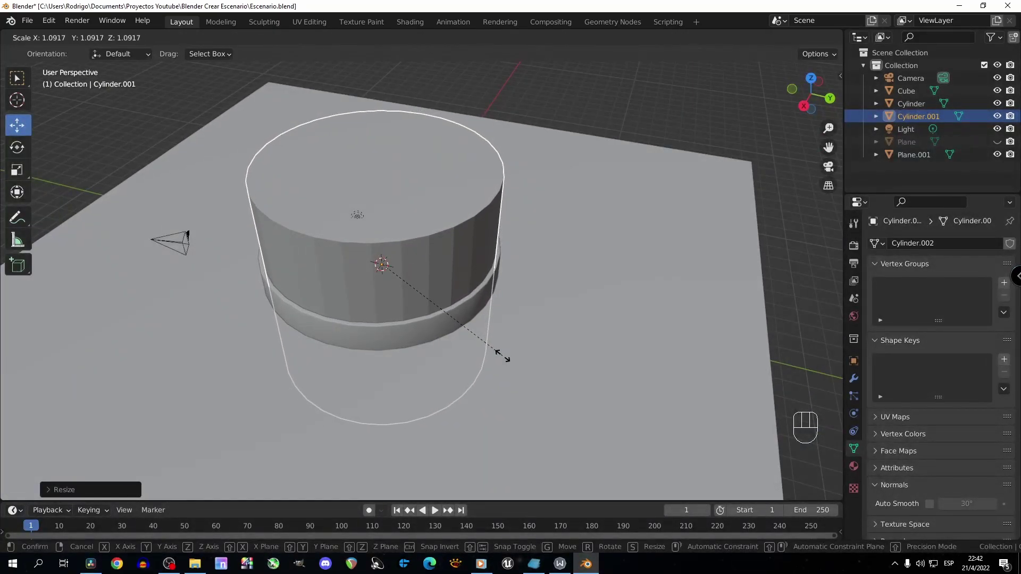
pyautogui.click(503, 355)
# Select the original stepped pool cylinder and hide it, leaving the large cutter cylinder visible.
pyautogui.click(394, 337)
pyautogui.moveTo(542, 346); pyautogui.dragTo(496, 334, button='middle')
pyautogui.press('h')
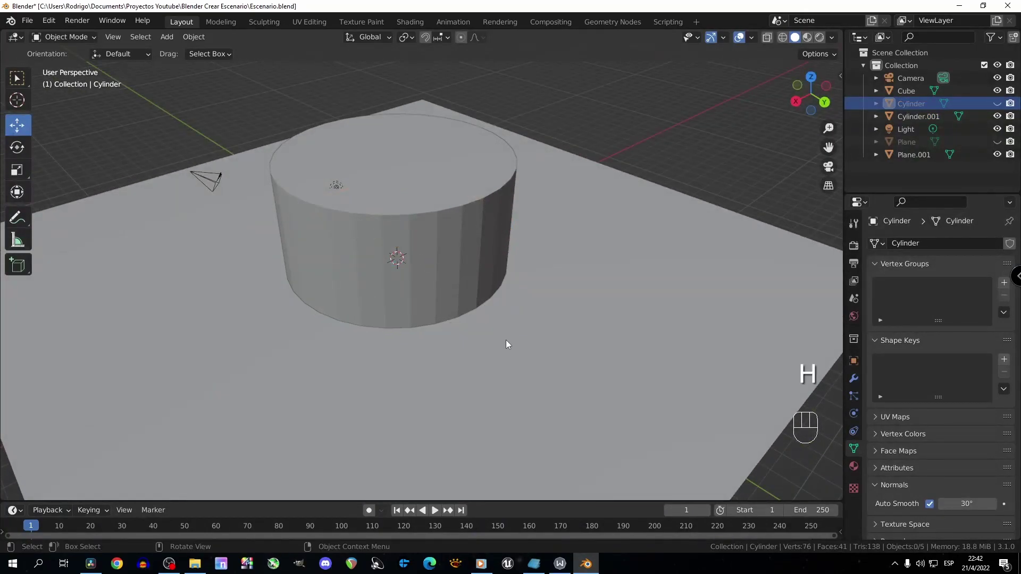
pyautogui.scroll(-3, 506, 340)
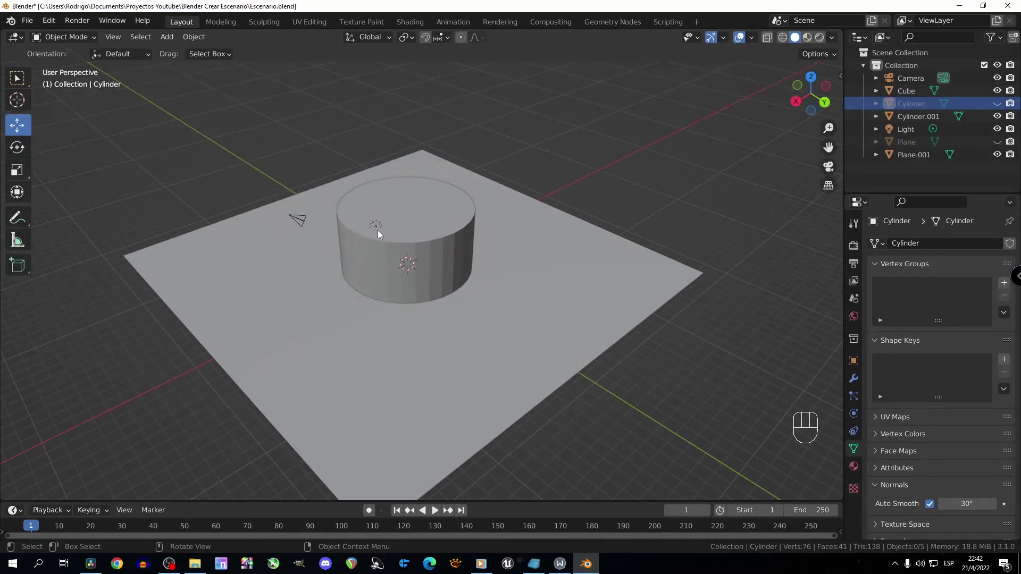
# Add a Boolean modifier to the new floor plane, using Difference with operand type Object.
pyautogui.click(479, 362)
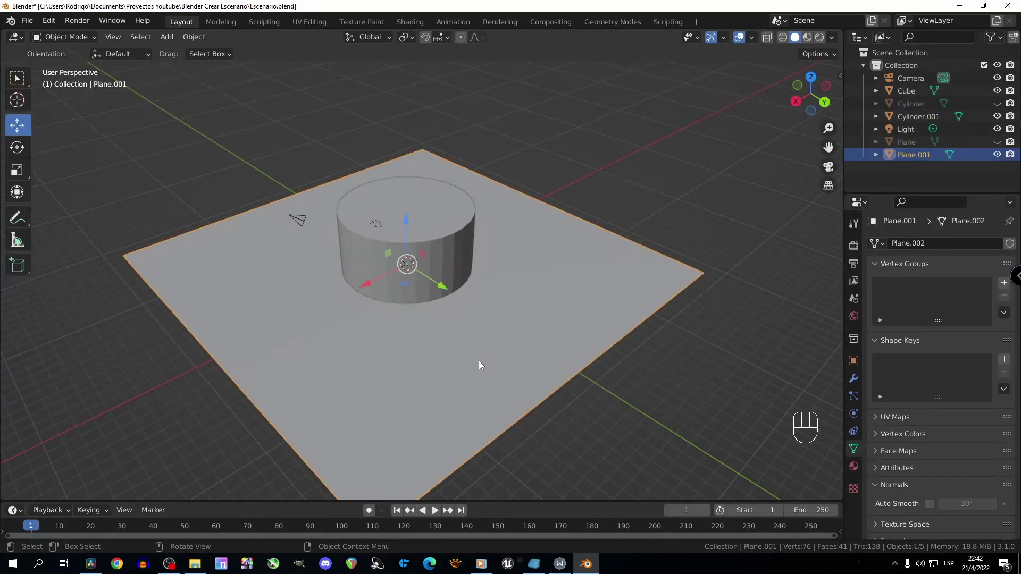
pyautogui.moveTo(583, 357); pyautogui.dragTo(562, 361, button='middle')
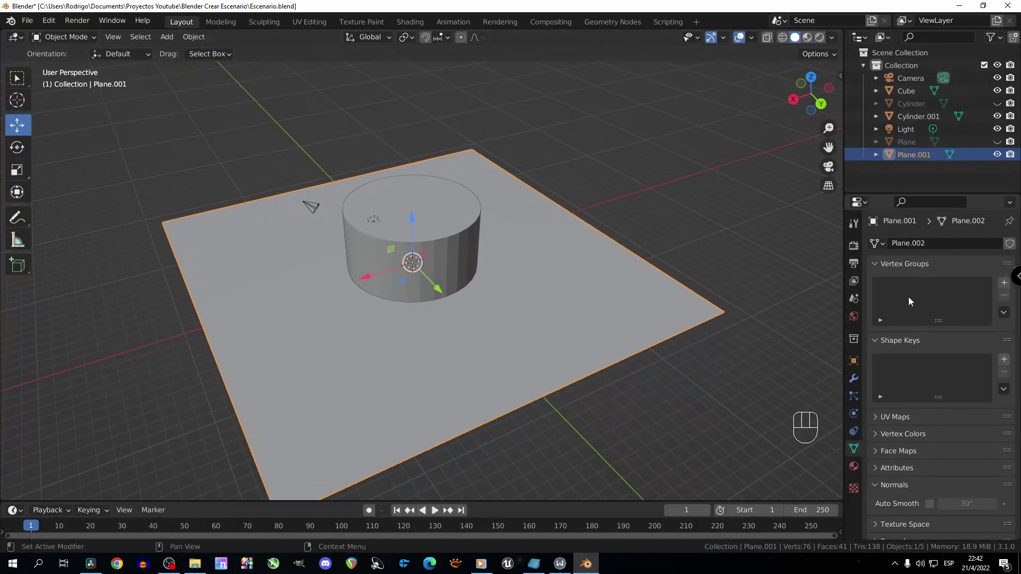
pyautogui.click(854, 378)
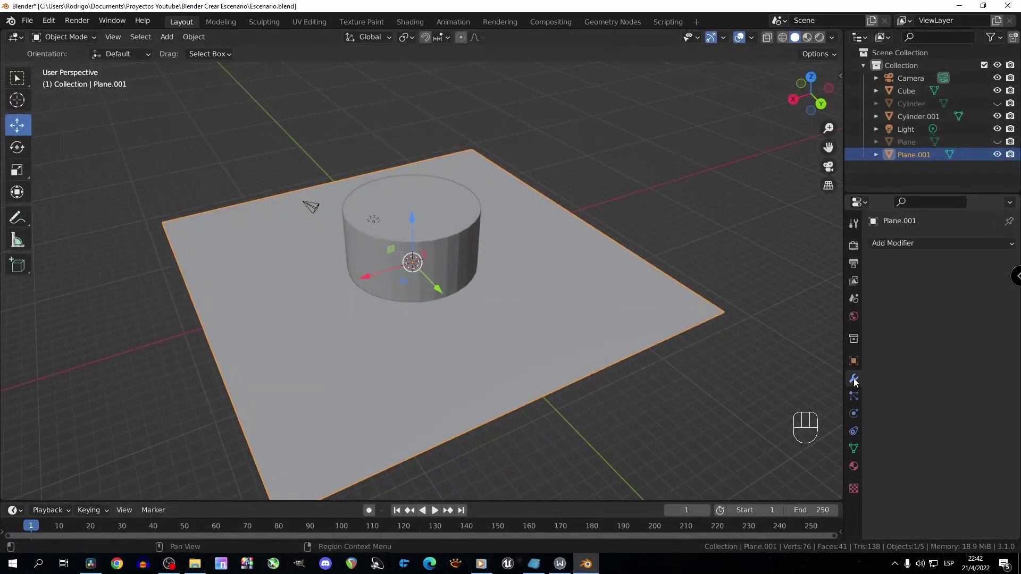
pyautogui.click(928, 246)
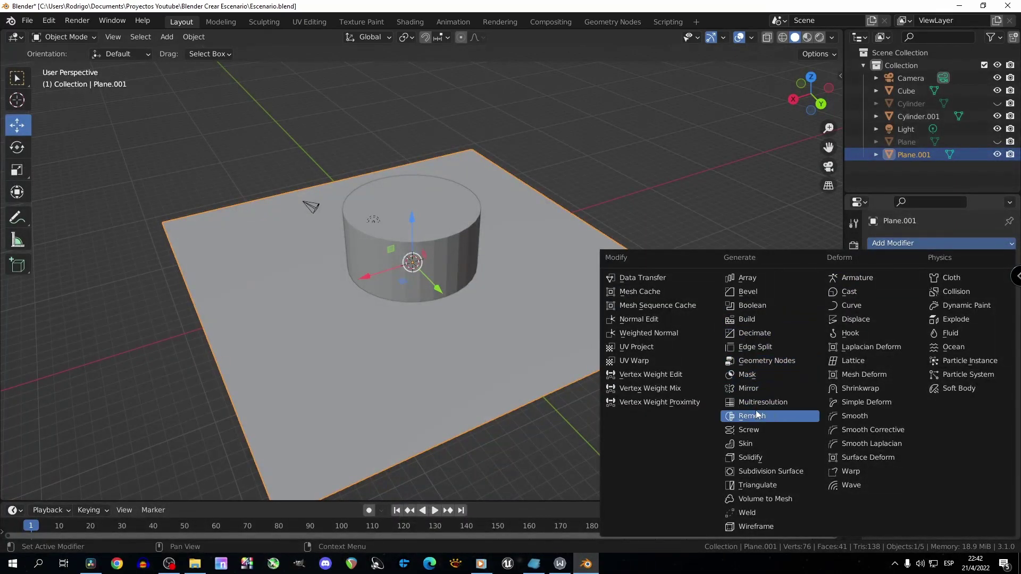
pyautogui.click(756, 311)
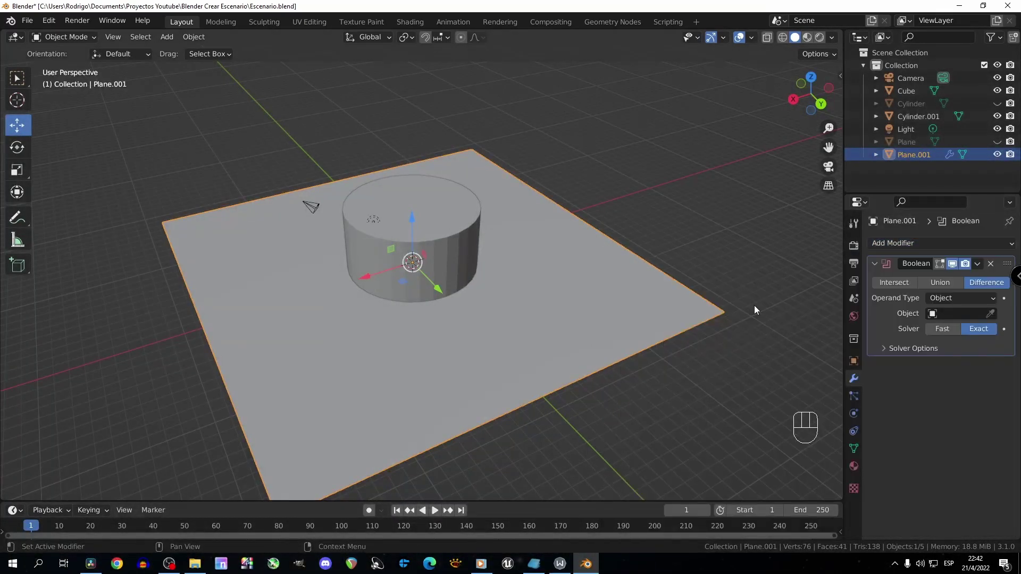
pyautogui.click(983, 302)
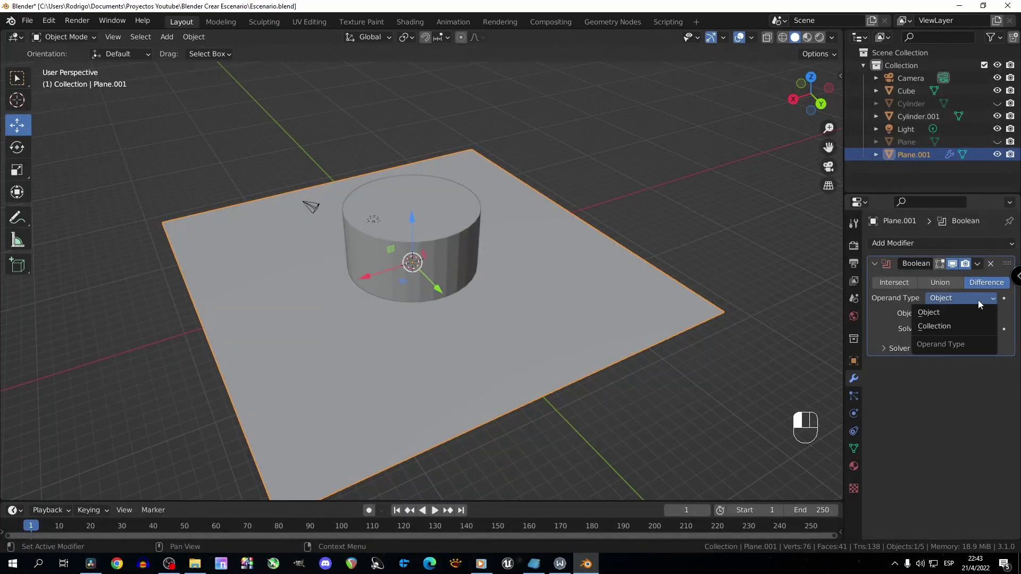
pyautogui.click(937, 312)
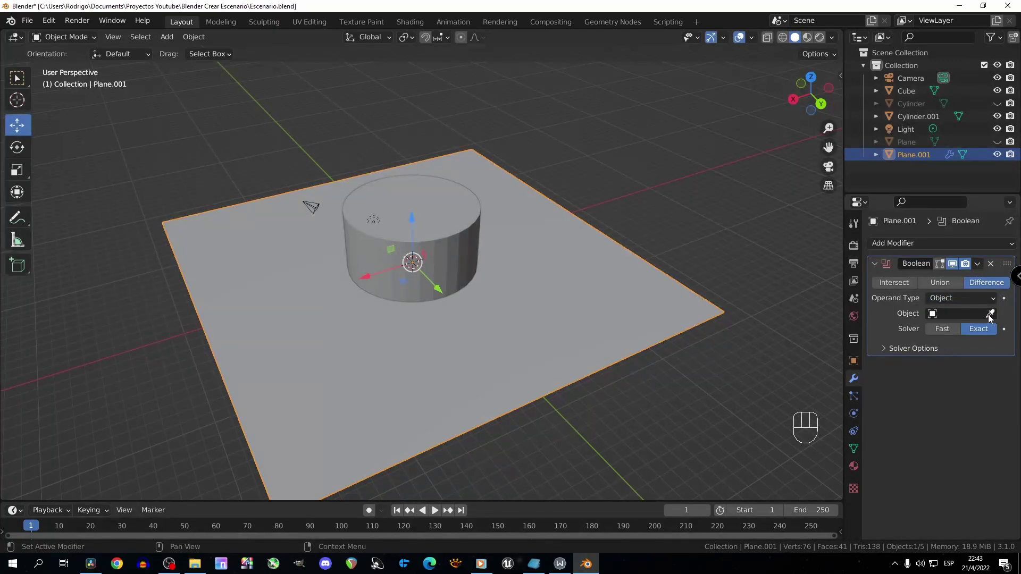
# Pick Cylinder.001 as the Boolean's cutting object and apply the modifier to the floor plane.
pyautogui.click(990, 315)
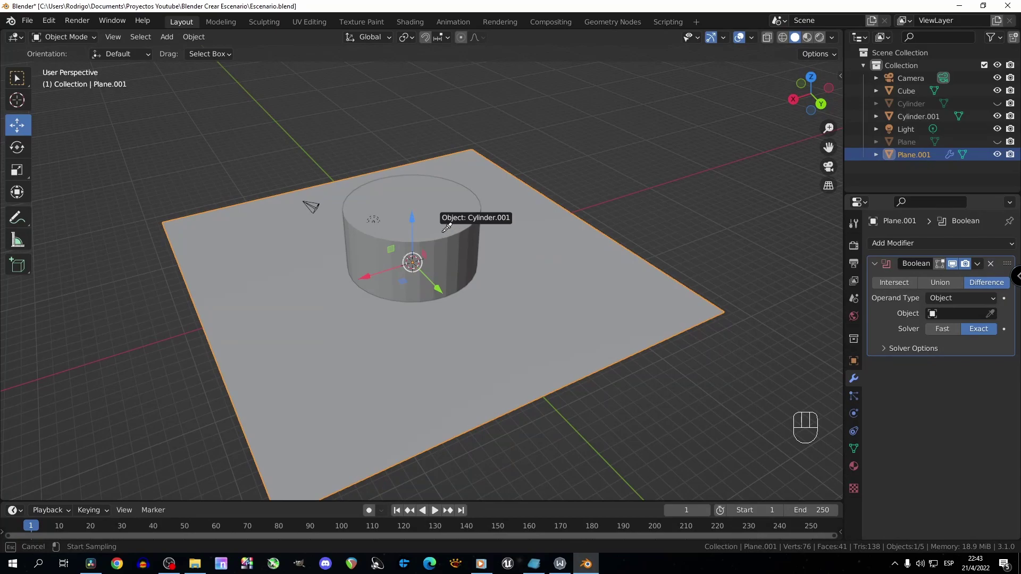
pyautogui.click(448, 231)
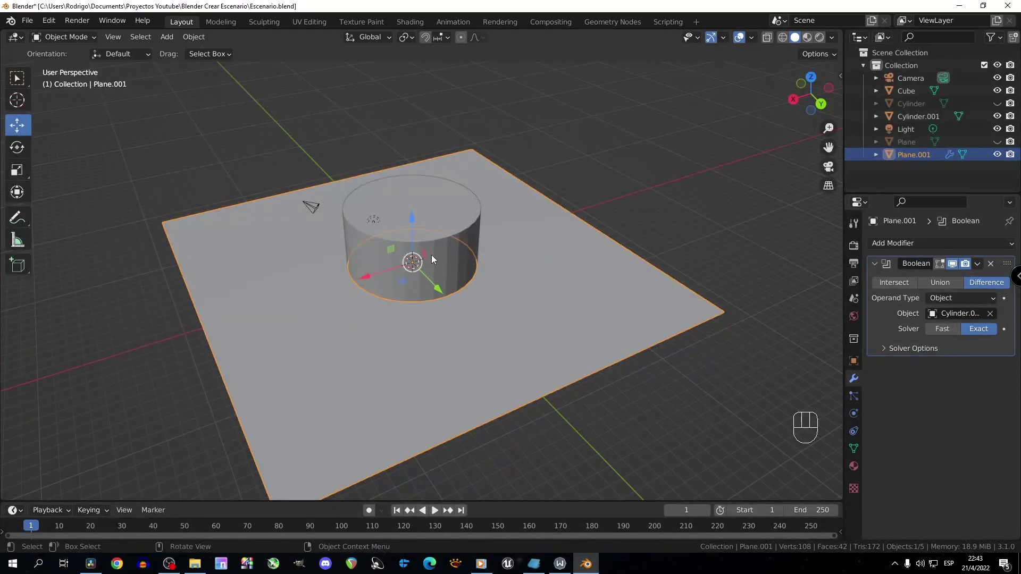
pyautogui.click(978, 264)
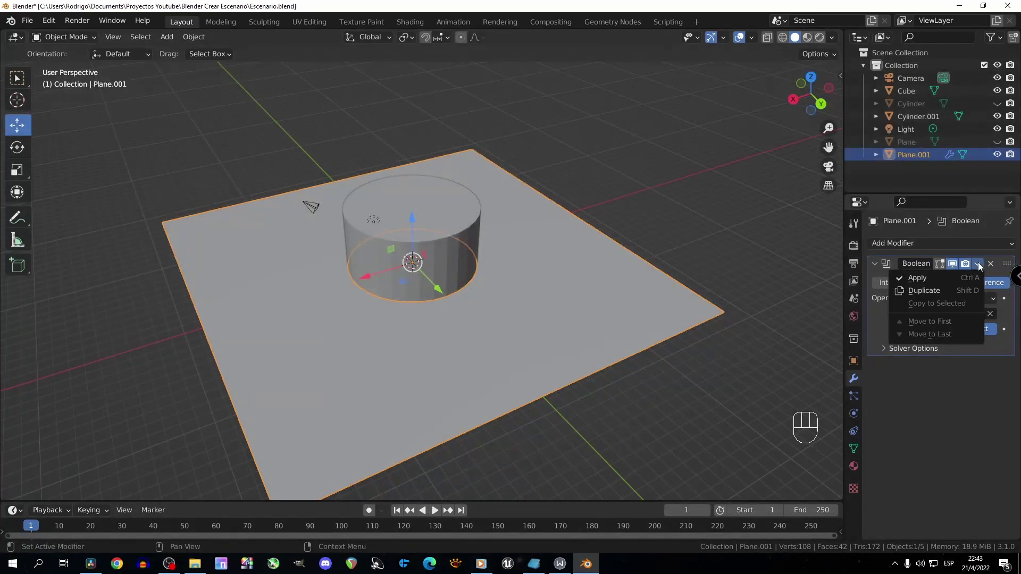
pyautogui.click(928, 277)
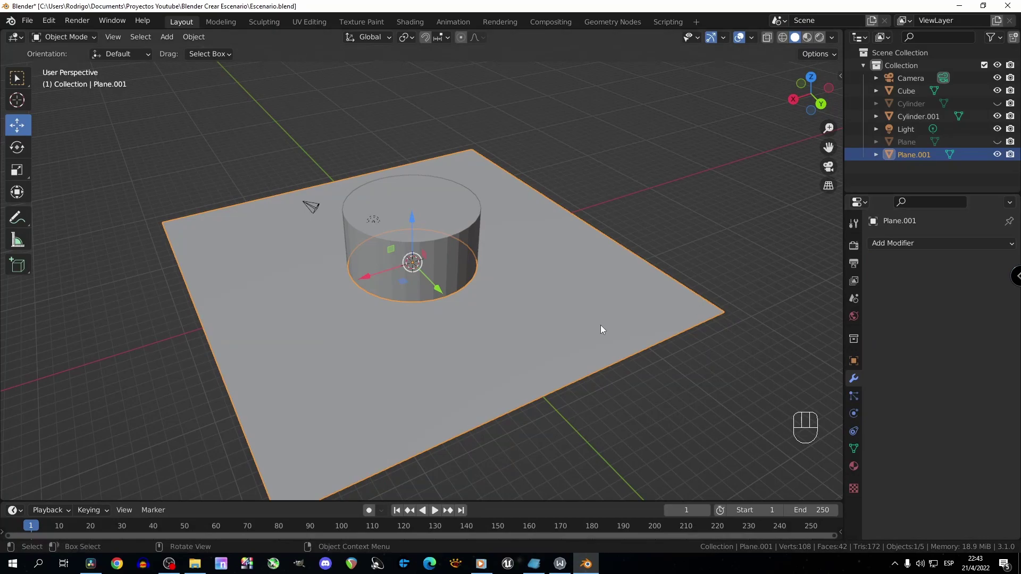
# Check the floor's cut with a cancelled test move and delete the cutter cylinder.
pyautogui.press('g')
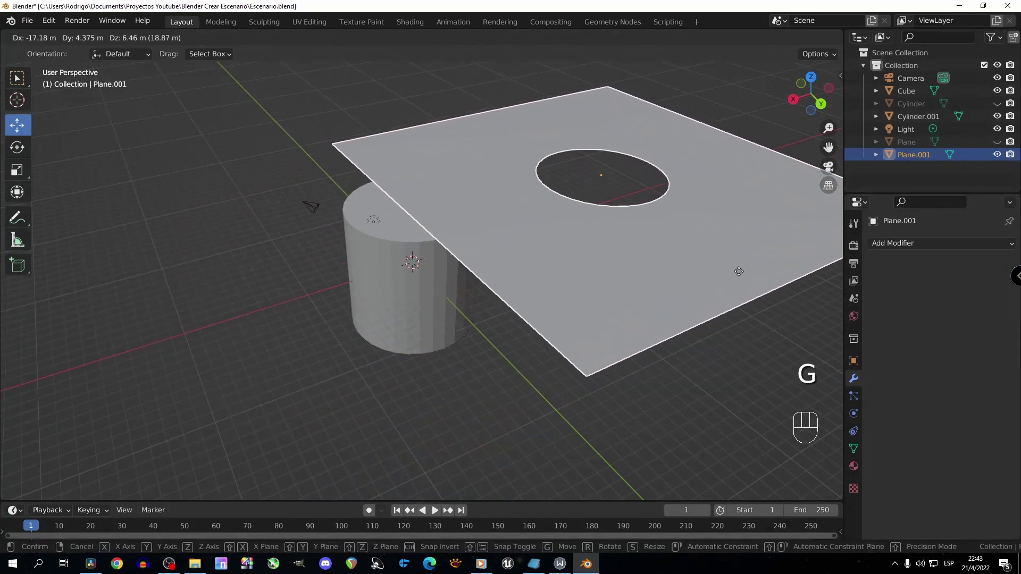
pyautogui.rightClick(524, 383)
pyautogui.moveTo(415, 333); pyautogui.dragTo(449, 320, button='middle')
pyautogui.click(455, 254)
pyautogui.press('Delete')
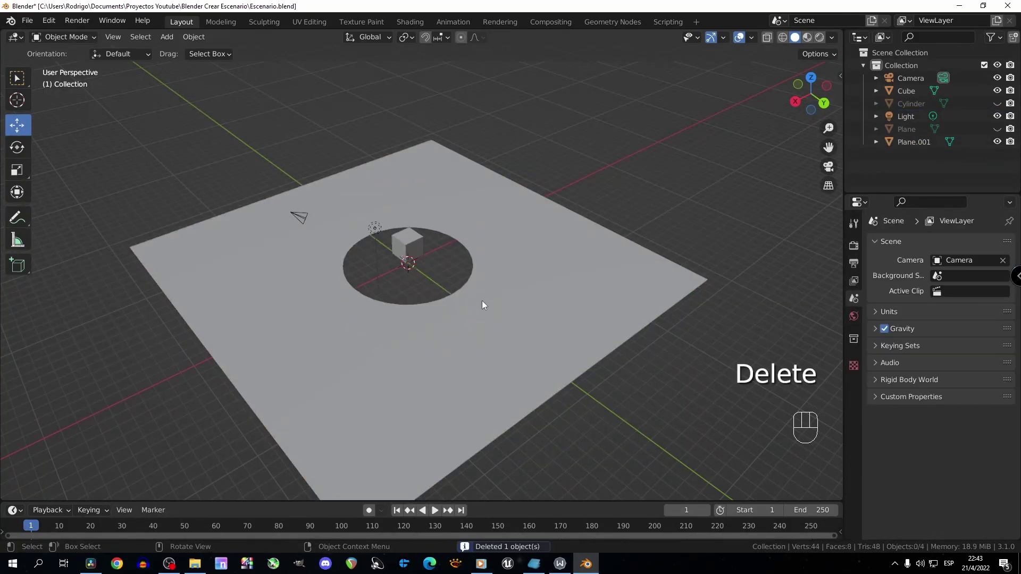
# Enter Edit Mode on the floor plane with the round opening and use vertex selection.
pyautogui.scroll(2, 511, 350)
pyautogui.click(512, 351)
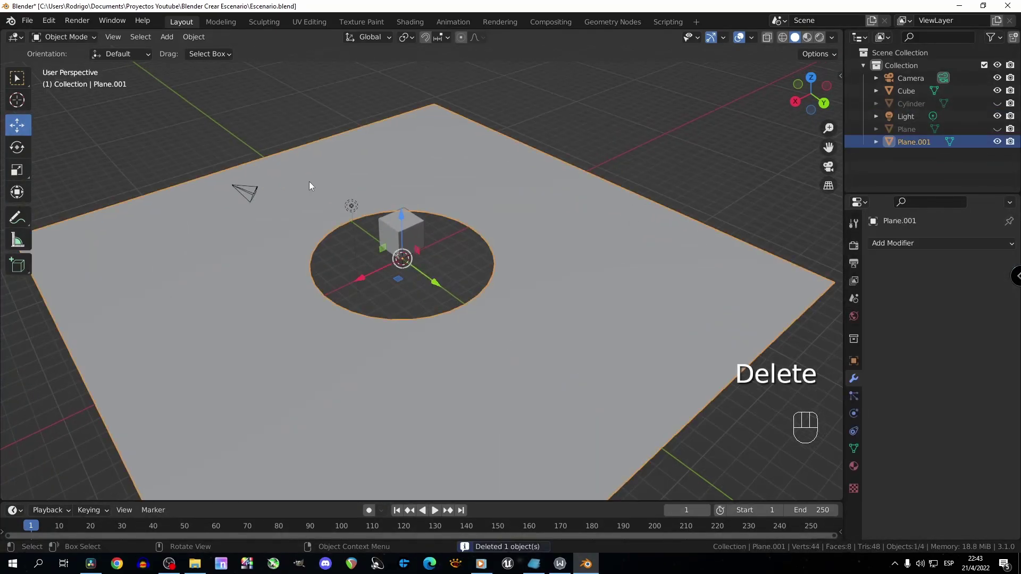
pyautogui.moveTo(431, 295); pyautogui.dragTo(488, 327, button='middle')
pyautogui.scroll(2, 488, 326)
pyautogui.press('Tab')
pyautogui.moveTo(552, 312); pyautogui.dragTo(390, 291, button='middle')
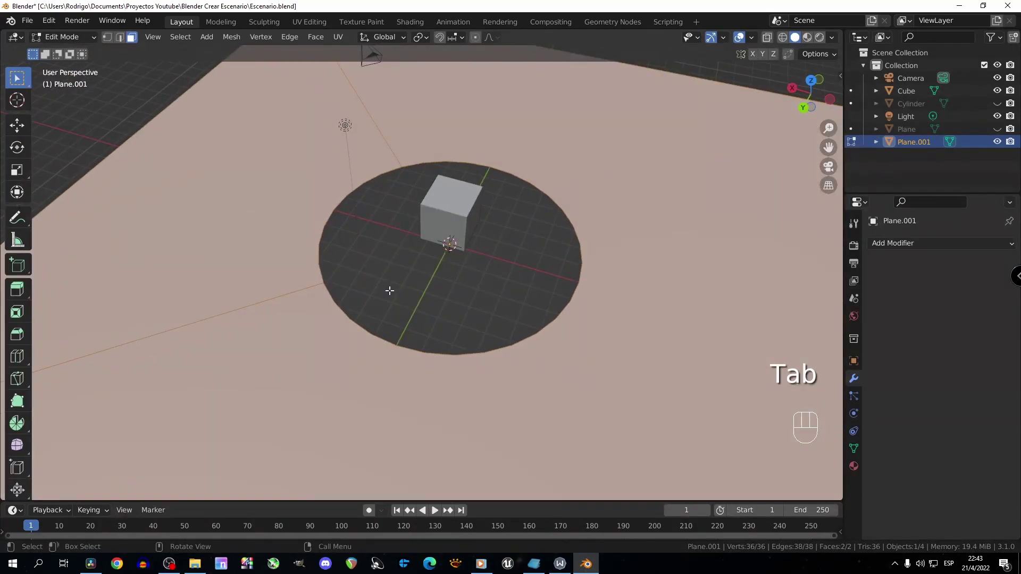
pyautogui.press('1')
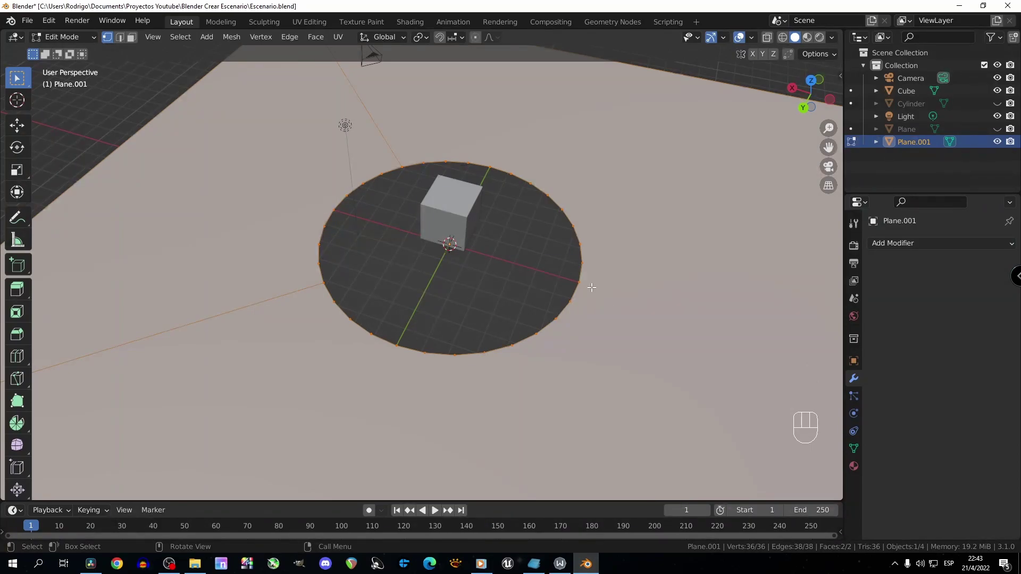
# Select the large face wrapping the opening in face selection mode to examine the floor's topology.
pyautogui.scroll(-4, 592, 287)
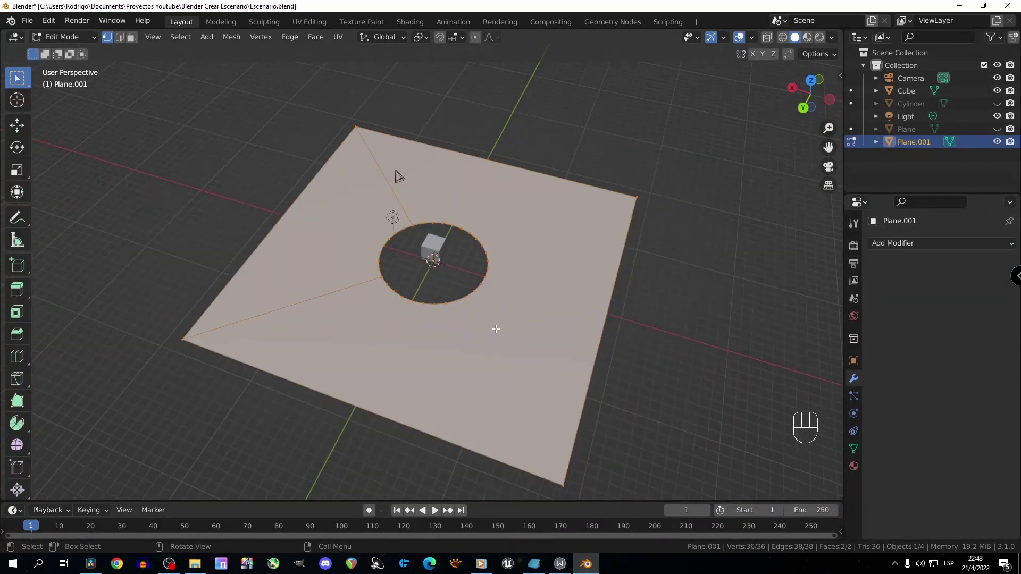
pyautogui.press('3')
pyautogui.click(518, 317)
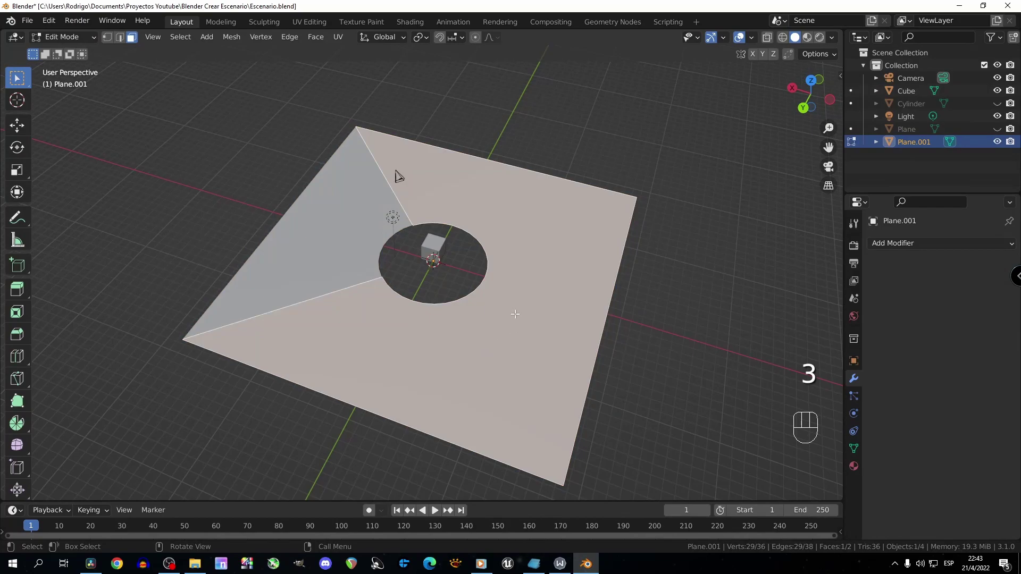
pyautogui.scroll(3, 552, 282)
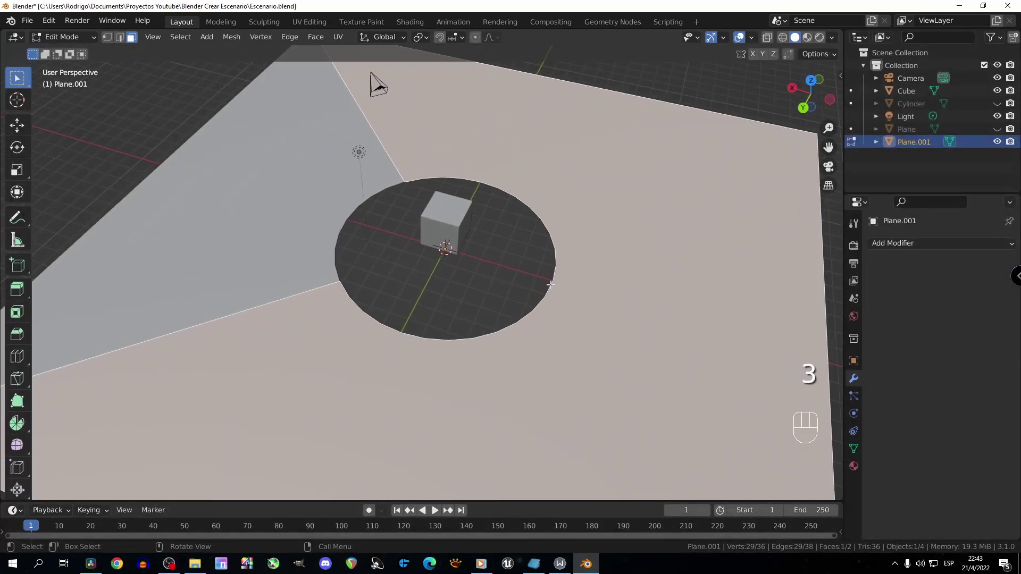
pyautogui.moveTo(390, 328)
pyautogui.mouseDown(button='middle')
pyautogui.moveTo(424, 305)
pyautogui.moveTo(424, 317)
pyautogui.moveTo(407, 321)
pyautogui.mouseUp(button='middle')
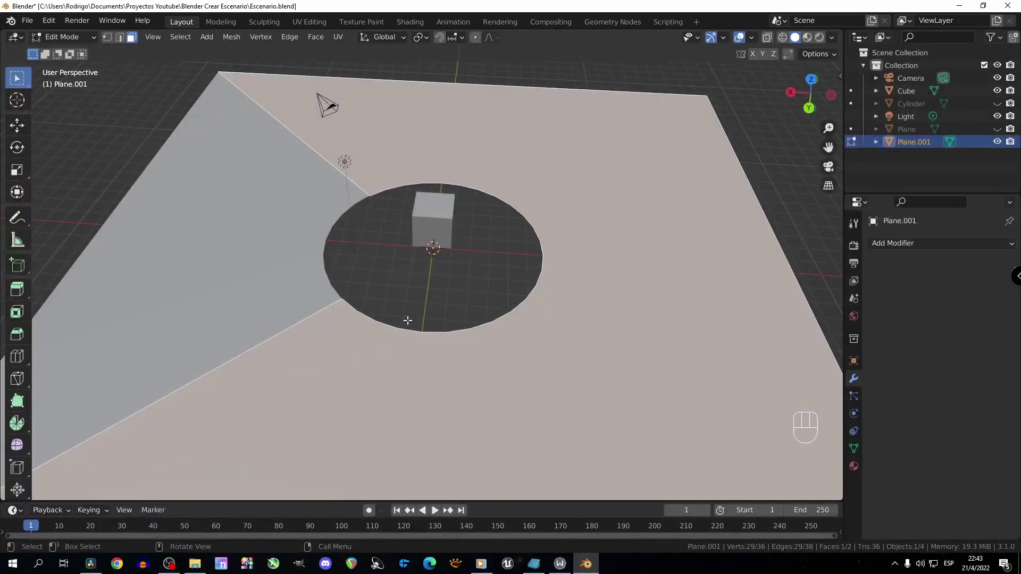
# Return to vertex selection and knife-cut two spokes from the opening's rim vertices to the floor's positive Y edge, beside the smaller face.
pyautogui.press('1')
pyautogui.scroll(-3, 408, 321)
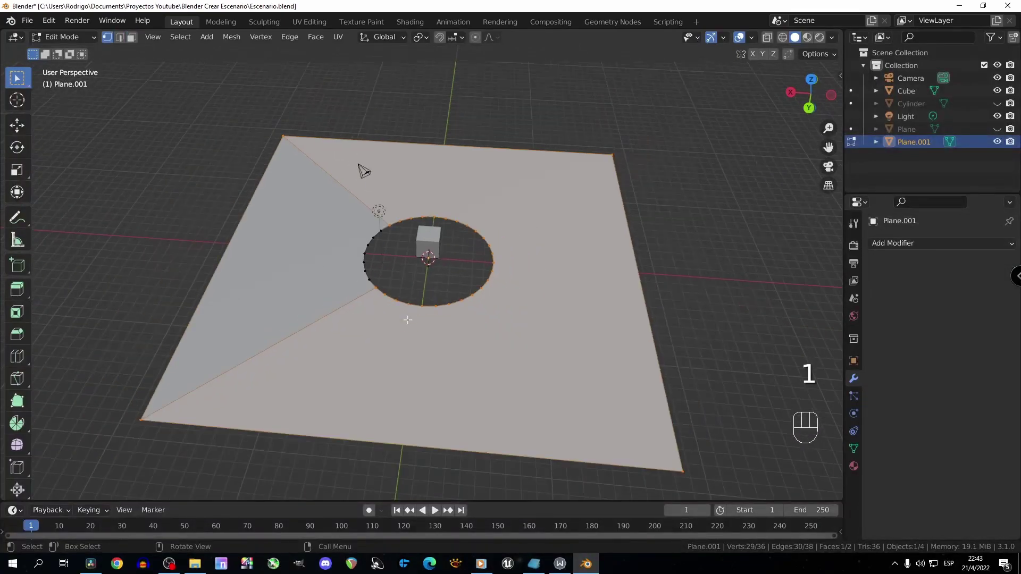
pyautogui.press('k')
pyautogui.click(378, 312)
pyautogui.click(268, 432)
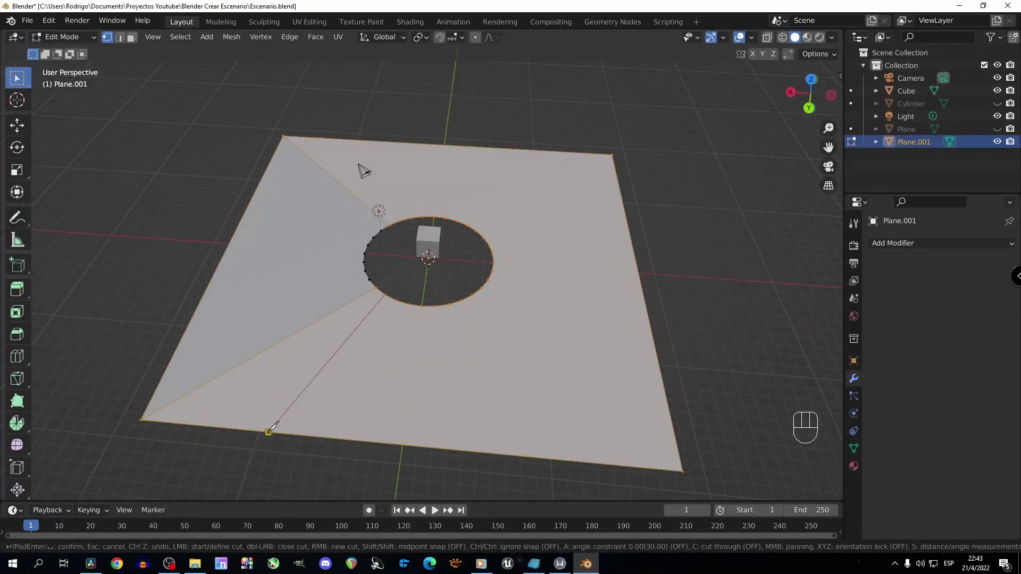
pyautogui.press('Return')
pyautogui.press('k')
pyautogui.click(397, 300)
pyautogui.click(345, 439)
pyautogui.press('Return')
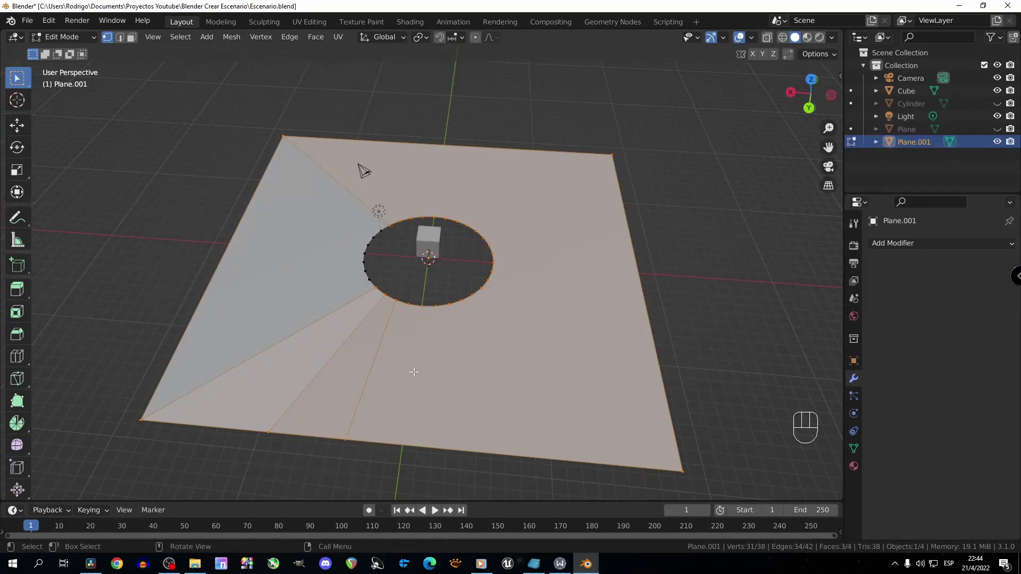
# Knife-cut two more spokes from the next rim vertices to the floor's positive Y edge, near the Y axis.
pyautogui.press('k')
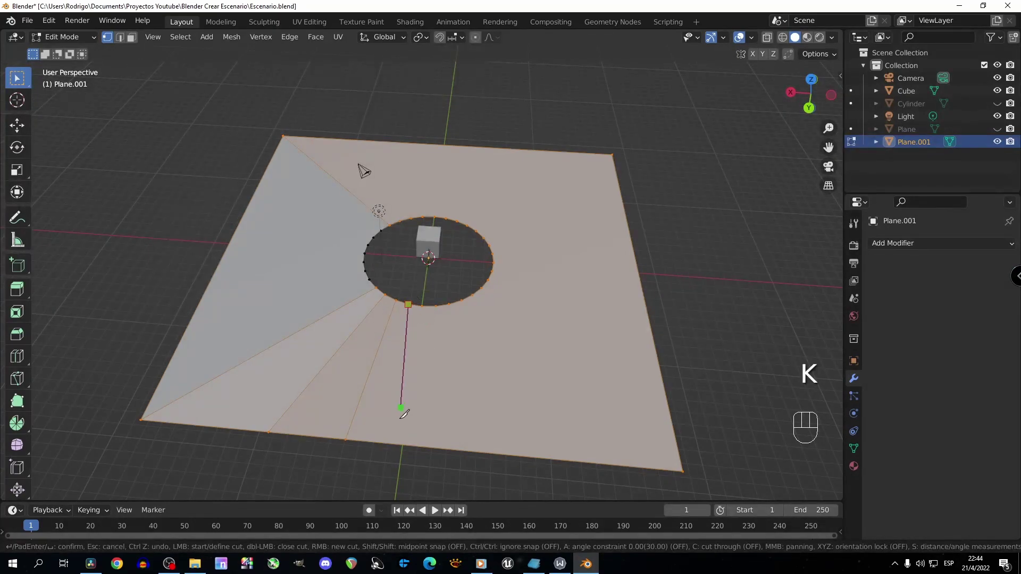
pyautogui.click(397, 444)
pyautogui.press('Return')
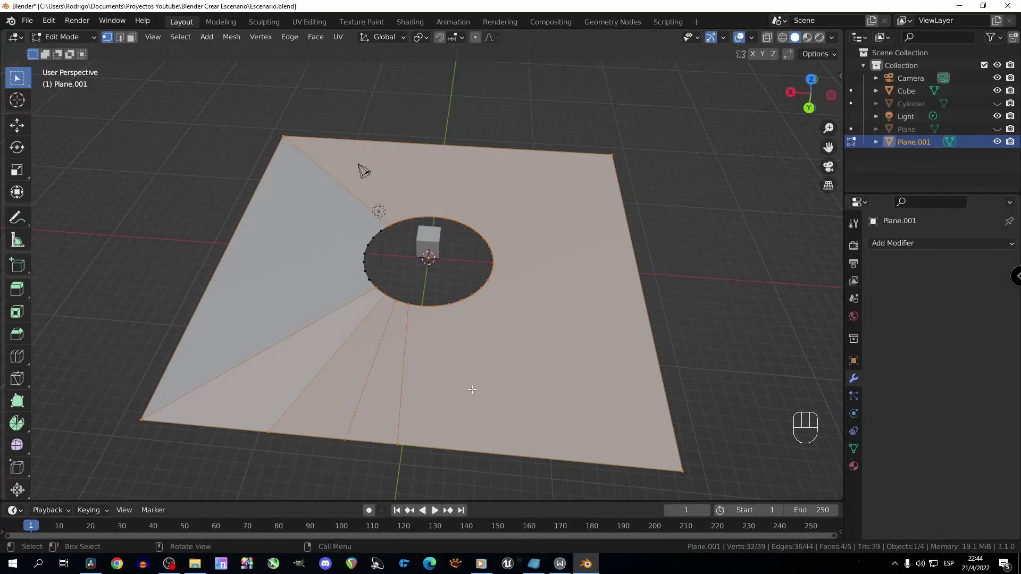
pyautogui.moveTo(472, 387); pyautogui.dragTo(463, 406, button='middle')
pyautogui.press('k')
pyautogui.click(417, 310)
pyautogui.click(407, 462)
pyautogui.press('Return')
# Continue around the opening with three more knife cuts from consecutive rim vertices out to the floor's outer edge.
pyautogui.press('k')
pyautogui.click(431, 311)
pyautogui.click(440, 470)
pyautogui.press('Return')
pyautogui.click(450, 480)
pyautogui.press('Return')
pyautogui.moveTo(513, 415); pyautogui.dragTo(428, 364, button='middle')
pyautogui.press('k')
pyautogui.click(469, 269)
pyautogui.click(492, 419)
pyautogui.press('Return')
# Knife-cut further spokes from the rim around the next floor corner, ending one exactly at the corner vertex.
pyautogui.press('k')
pyautogui.click(442, 265)
pyautogui.click(357, 428)
pyautogui.press('Return')
pyautogui.moveTo(359, 426); pyautogui.dragTo(395, 415, button='middle')
pyautogui.press('k')
pyautogui.click(431, 257)
pyautogui.click(360, 462)
pyautogui.press('Return')
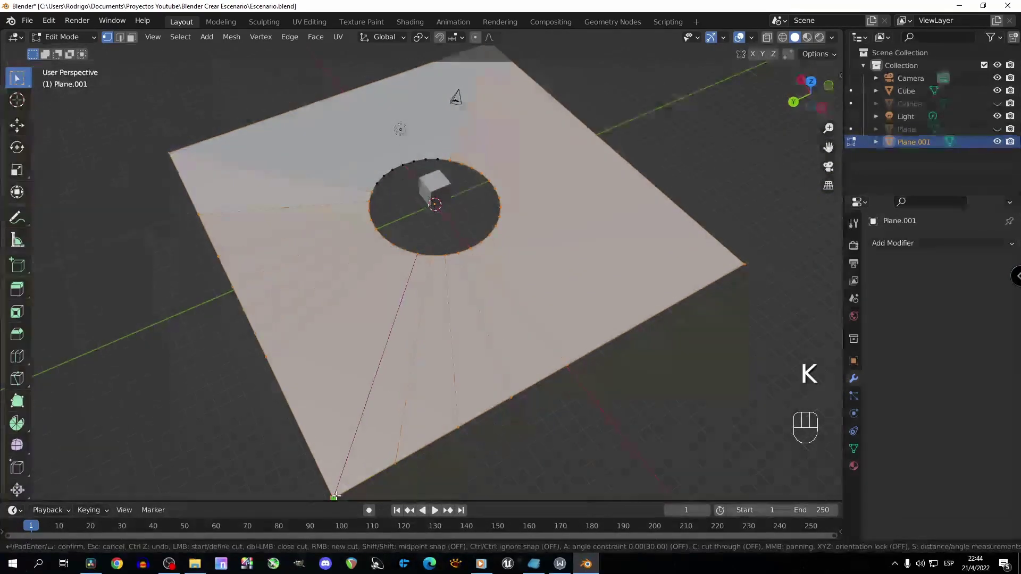
pyautogui.click(336, 497)
pyautogui.press('Return')
# Knife-cut a spoke from the next rim vertex to the floor edge opposite the smaller uncut face.
pyautogui.moveTo(339, 493); pyautogui.dragTo(387, 486, button='middle')
pyautogui.press('k')
pyautogui.click(410, 254)
pyautogui.click(444, 434)
pyautogui.press('Return')
pyautogui.moveTo(444, 431); pyautogui.dragTo(330, 426, button='middle')
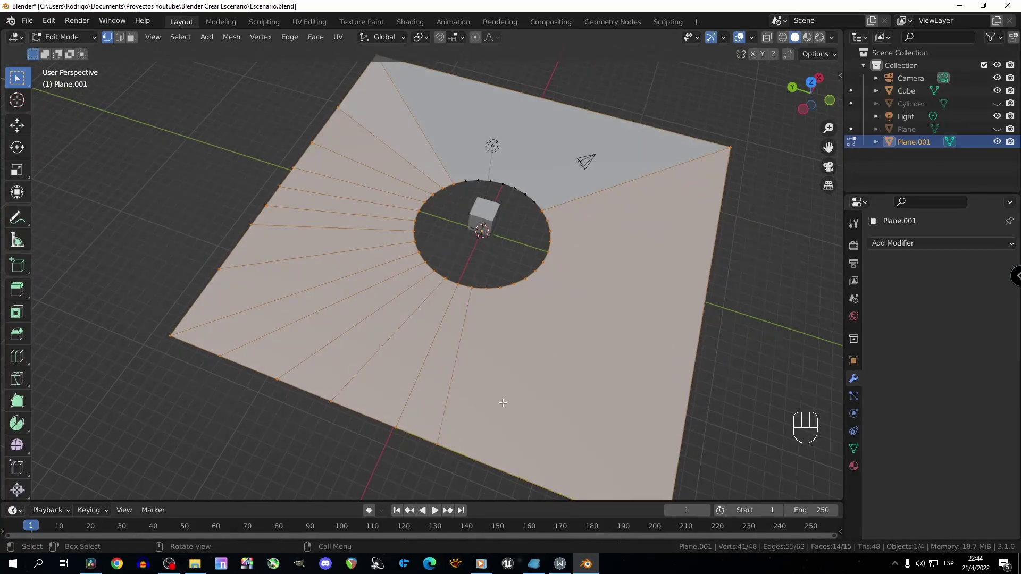
# Knife-cut three spokes from successive rim vertices across the part of the large face that is still undivided.
pyautogui.press('ctrl+KP_2')
pyautogui.press('ctrl+KP_2')
pyautogui.press('ctrl+KP_2')
pyautogui.press('ctrl+KP_2')
pyautogui.press('KP_6')
pyautogui.moveTo(620, 372); pyautogui.dragTo(570, 365, button='middle')
pyautogui.press('k')
pyautogui.click(463, 260)
pyautogui.click(394, 374)
pyautogui.press('Return')
pyautogui.press('k')
pyautogui.click(475, 265)
pyautogui.click(414, 425)
pyautogui.press('k')
pyautogui.click(481, 270)
pyautogui.click(422, 488)
pyautogui.press('Return')
# Knife-cut spokes from the rim to the floor's negative Y edge, progressing towards the smaller uncut face.
pyautogui.moveTo(424, 485); pyautogui.dragTo(380, 478, button='middle')
pyautogui.press('k')
pyautogui.click(471, 283)
pyautogui.click(381, 434)
pyautogui.click(492, 302)
pyautogui.moveTo(432, 428); pyautogui.dragTo(497, 405, button='middle')
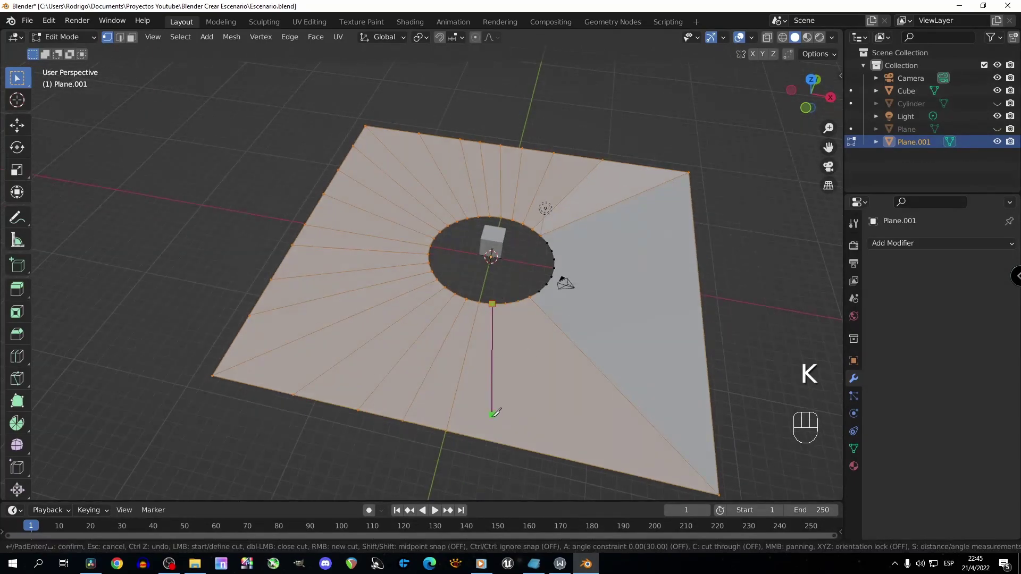
pyautogui.click(493, 442)
pyautogui.press('Return')
pyautogui.press('k')
pyautogui.click(487, 305)
pyautogui.click(502, 453)
pyautogui.press('Return')
# Knife-cut two spokes from the rim vertices across the remaining uncut face to the floor's positive X edge.
pyautogui.press('k')
pyautogui.press('ctrl+KP_2')
pyautogui.press('ctrl+KP_2')
pyautogui.press('ctrl+KP_2')
pyautogui.press('KP_8')
pyautogui.press('k')
pyautogui.click(409, 293)
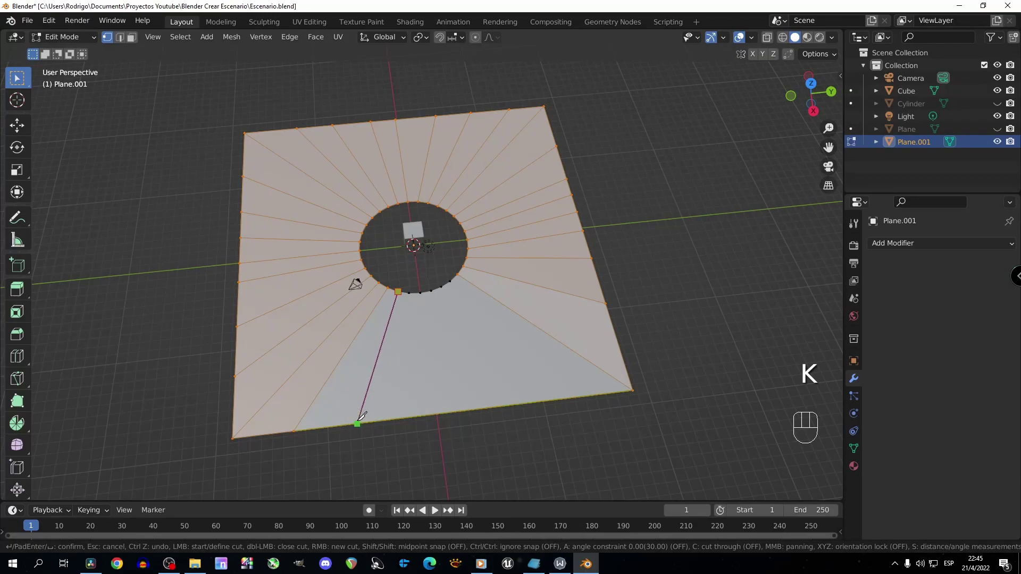
pyautogui.click(393, 419)
pyautogui.press('Return')
pyautogui.moveTo(420, 400); pyautogui.dragTo(408, 400, button='middle')
pyautogui.press('k')
pyautogui.click(412, 291)
pyautogui.click(413, 410)
pyautogui.press('Return')
# Knife-cut the last spokes from successive pool-rim vertices to the floor's positive X edge, working towards the final uncut corner.
pyautogui.press('k')
pyautogui.press('k')
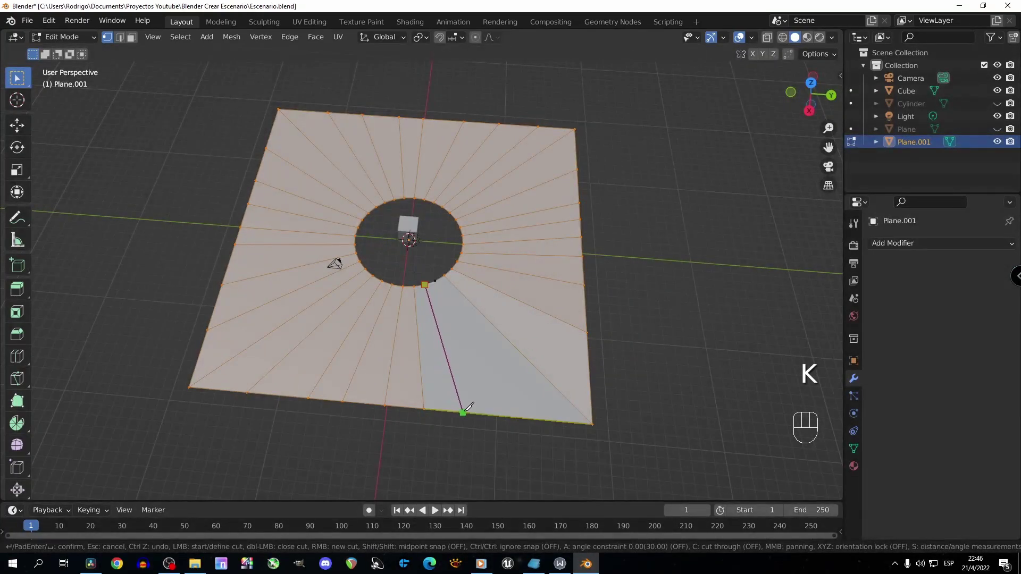
pyautogui.click(466, 411)
pyautogui.press('Return')
pyautogui.moveTo(467, 411); pyautogui.dragTo(423, 367, button='middle')
pyautogui.press('k')
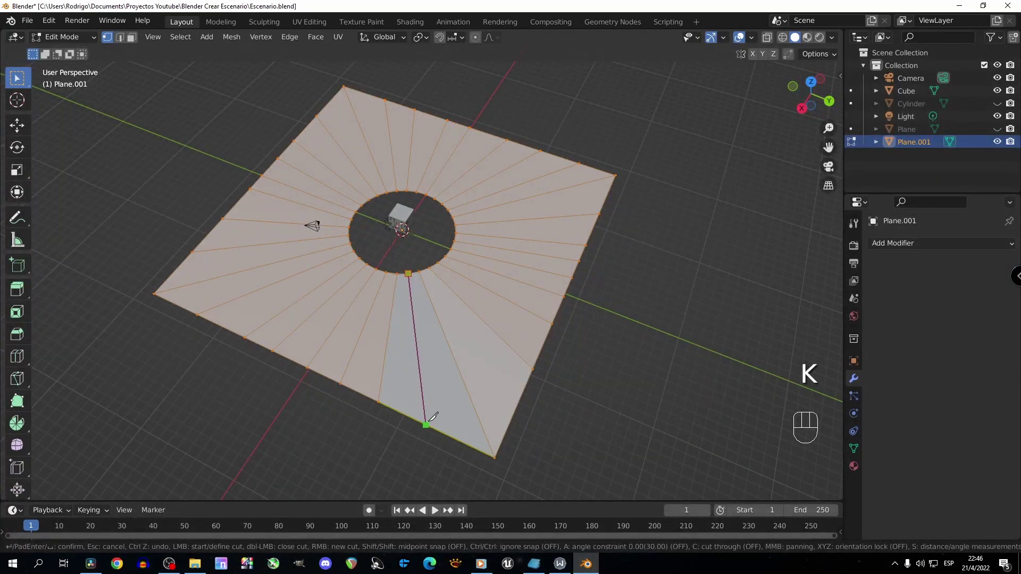
pyautogui.click(426, 424)
pyautogui.press('Return')
pyautogui.moveTo(426, 424); pyautogui.dragTo(561, 348, button='middle')
pyautogui.moveTo(323, 293); pyautogui.dragTo(347, 252, button='middle')
# Leave mesh editing, reveal all hidden objects and delete the old floor object Plane.
pyautogui.press('Tab')
pyautogui.hotkey('alt', 'h')
pyautogui.click(356, 269)
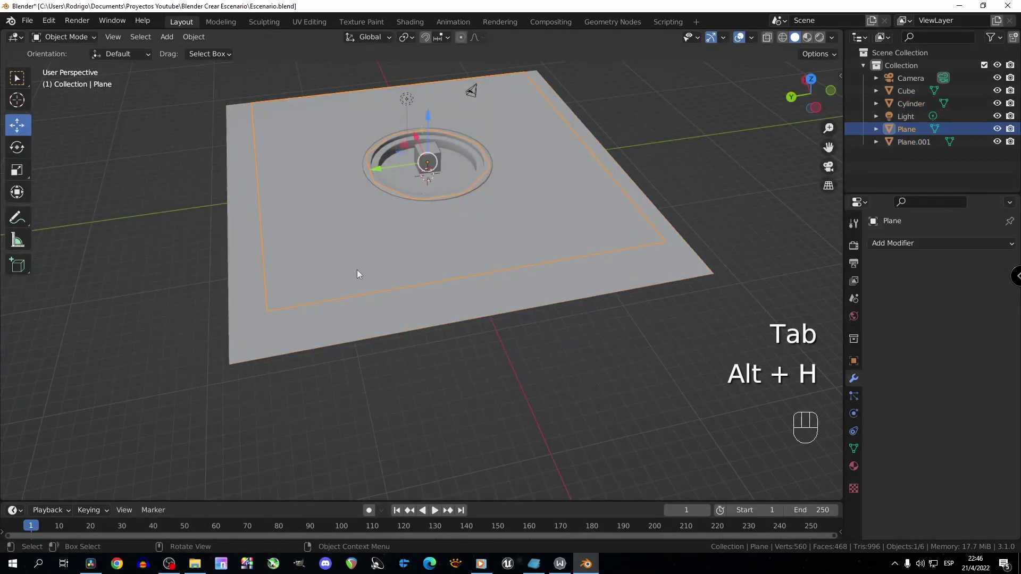
pyautogui.press('Tab')
pyautogui.press('Tab')
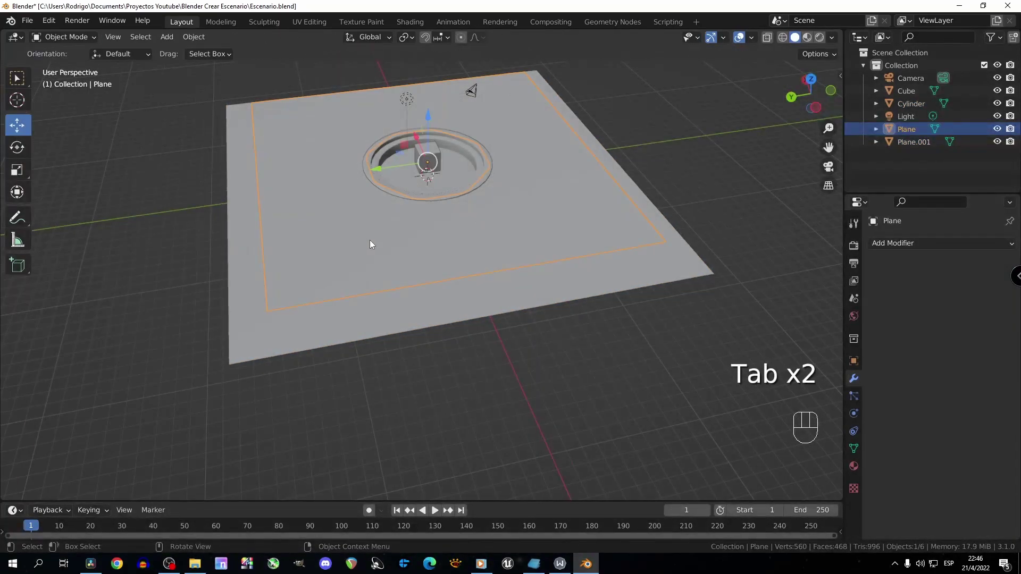
pyautogui.press('Delete')
# Raise the cut floor Plane.001 about 1.165 m along Z towards the pool ring's rim.
pyautogui.moveTo(368, 241); pyautogui.dragTo(432, 260, button='middle')
pyautogui.click(432, 260)
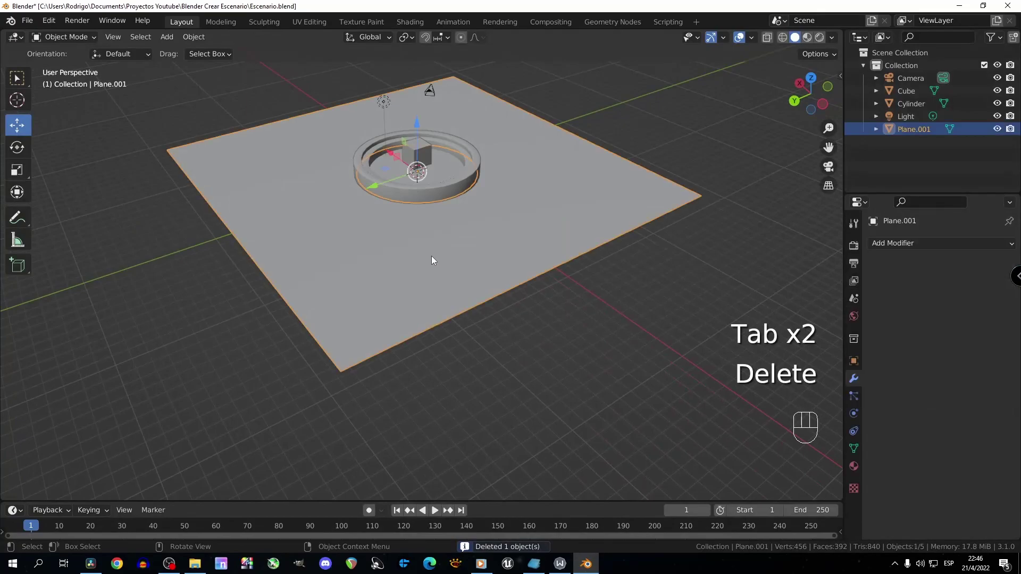
pyautogui.scroll(3, 438, 259)
pyautogui.press('ctrl+KP_8')
pyautogui.press('ctrl+KP_8')
pyautogui.press('ctrl+KP_8')
pyautogui.press('ctrl+KP_8')
pyautogui.press('ctrl+KP_8')
pyautogui.scroll(3, 438, 298)
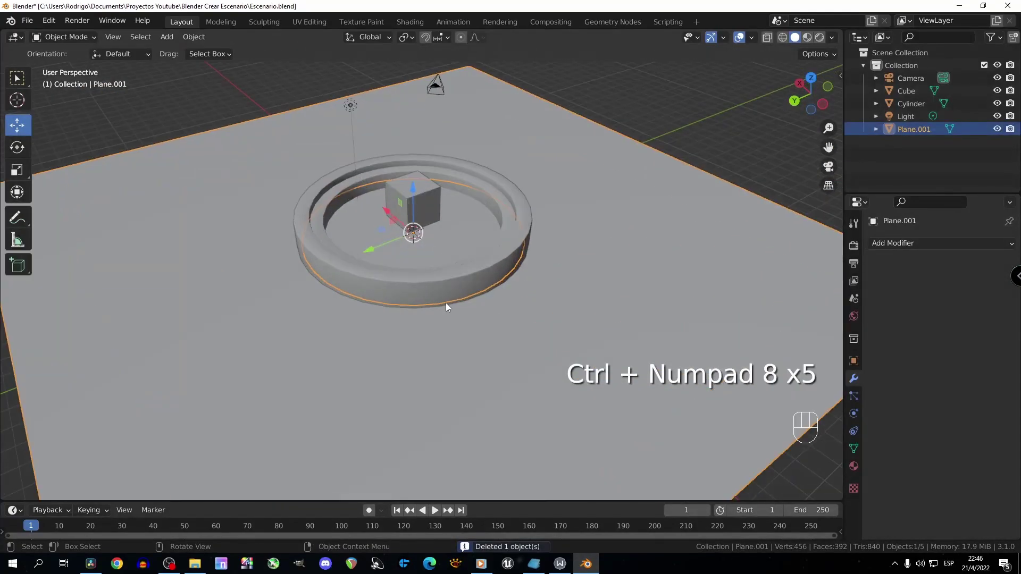
pyautogui.press('g')
pyautogui.press('z')
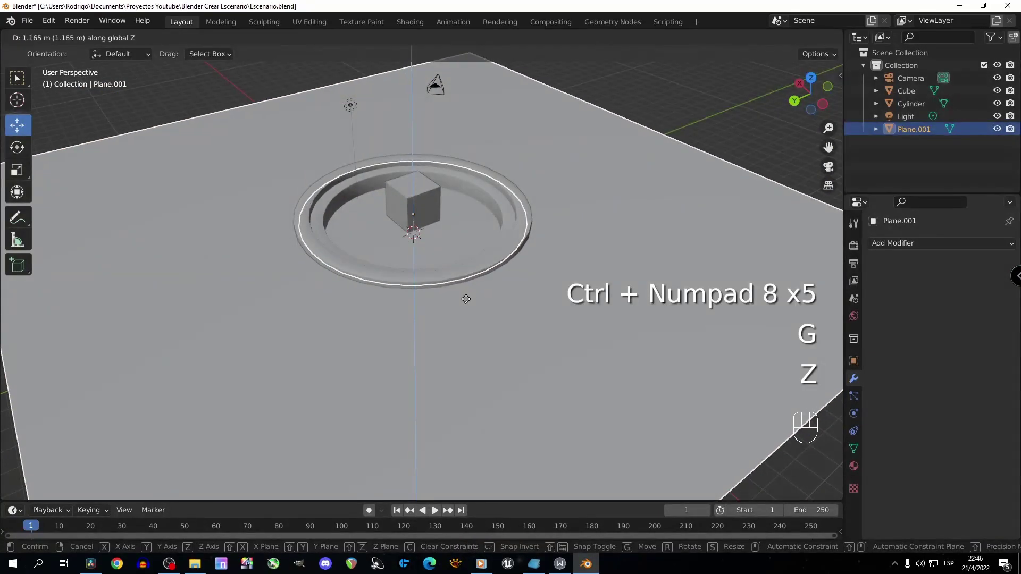
pyautogui.click(466, 299)
# Raise the floor about another 0.3 m along Z to just below the pool ring's upper edge, and deselect it.
pyautogui.scroll(6, 474, 298)
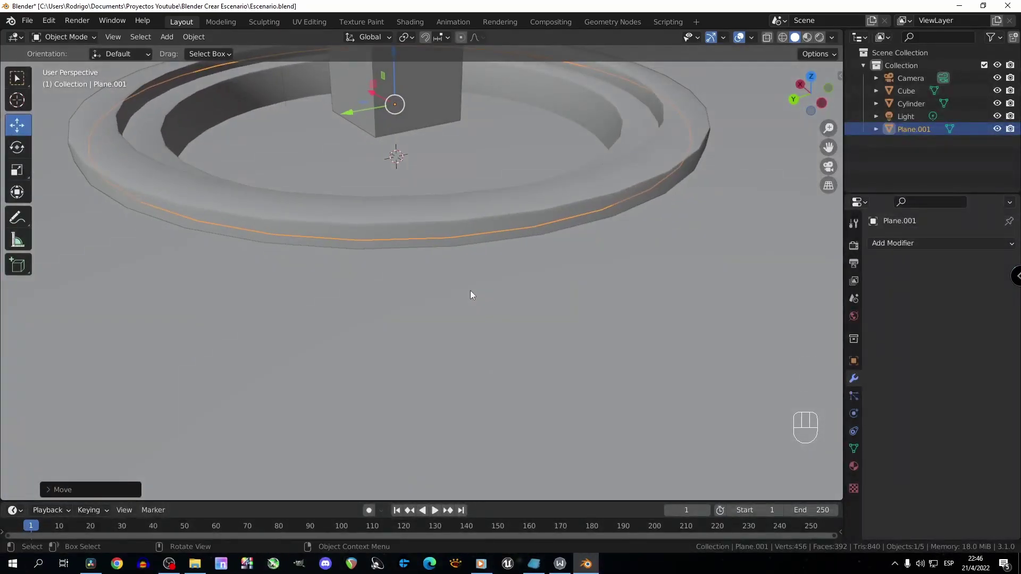
pyautogui.press('g')
pyautogui.press('z')
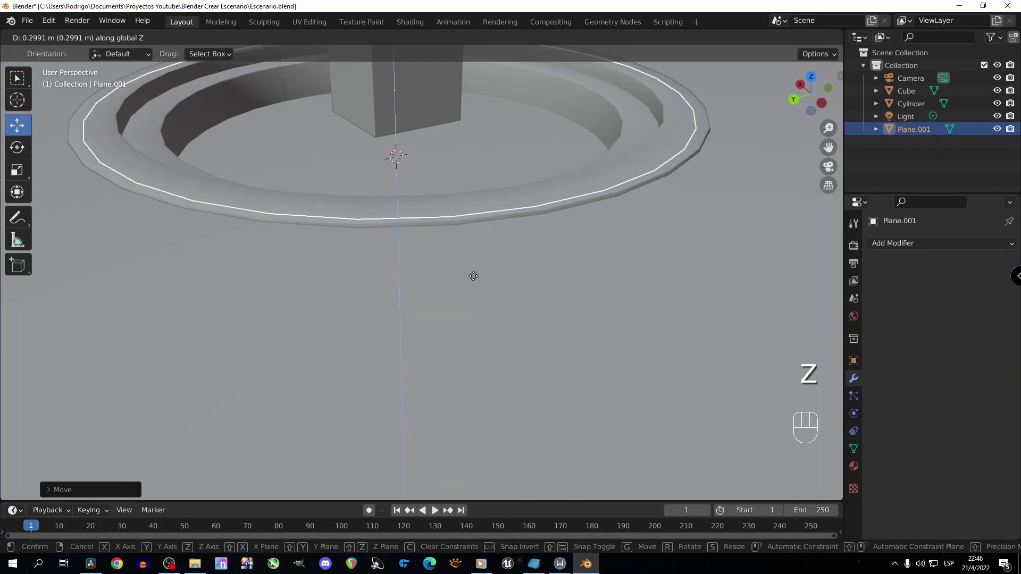
pyautogui.click(473, 276)
pyautogui.scroll(-6, 473, 279)
pyautogui.click(638, 134)
# Split a narrow area off the 3D viewport and turn it into an Image Editor.
pyautogui.moveTo(536, 274); pyautogui.dragTo(406, 281, button='middle')
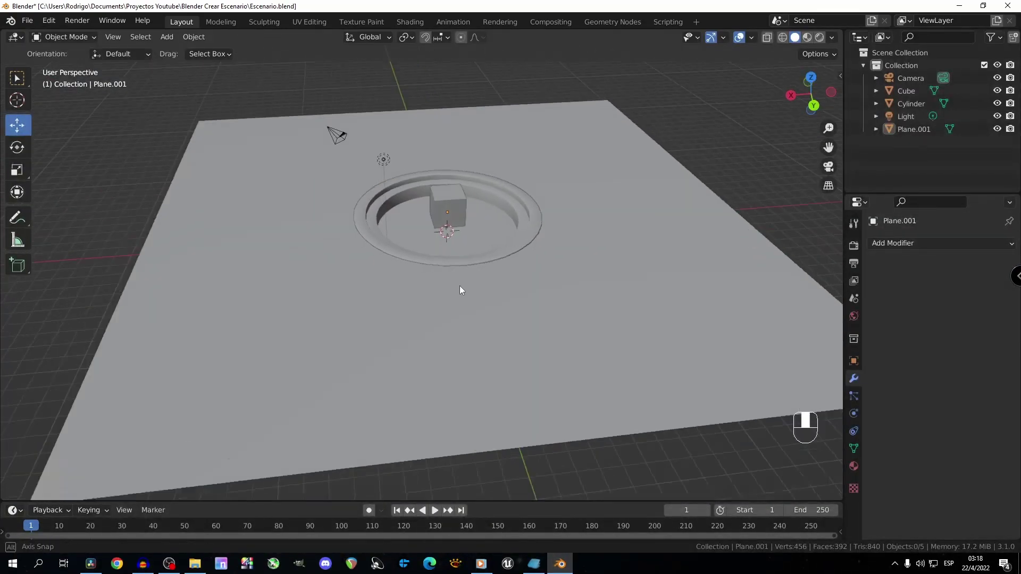
pyautogui.moveTo(460, 289); pyautogui.dragTo(471, 245, button='middle')
pyautogui.click(455, 202)
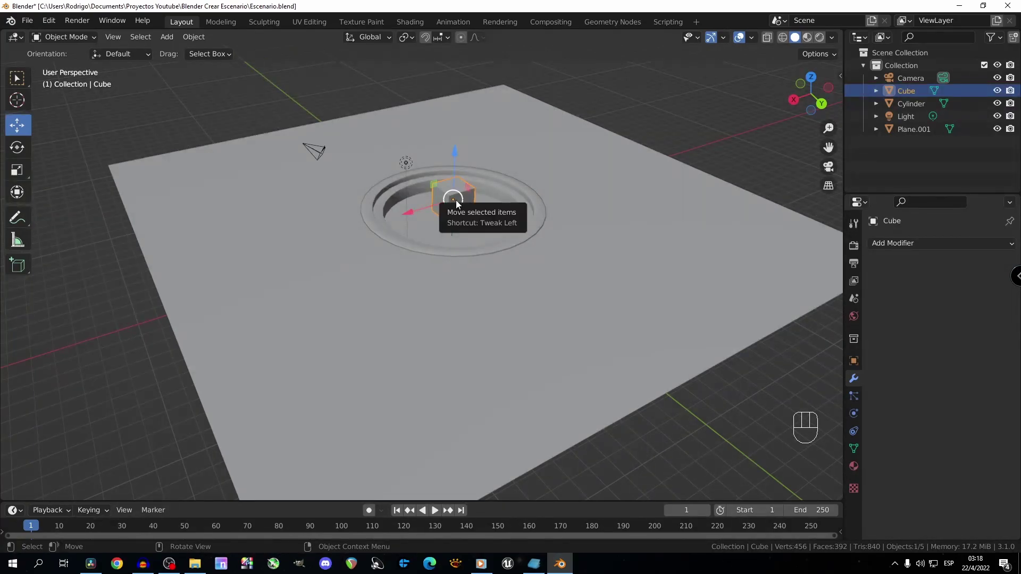
pyautogui.press('KP_Decimal')
pyautogui.scroll(-6, 470, 209)
pyautogui.moveTo(522, 189); pyautogui.dragTo(534, 187, button='middle')
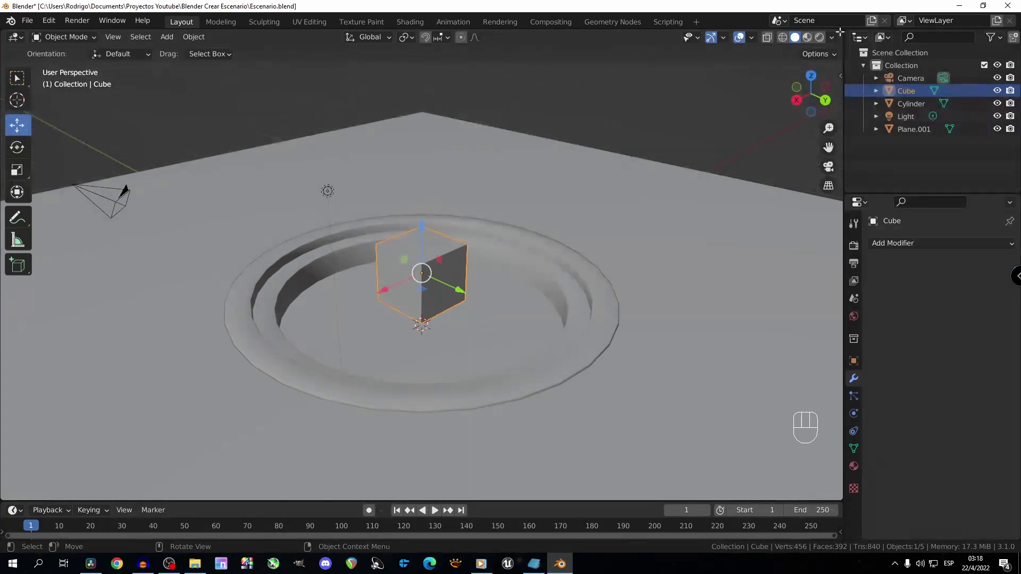
pyautogui.moveTo(839, 33); pyautogui.dragTo(288, 40)
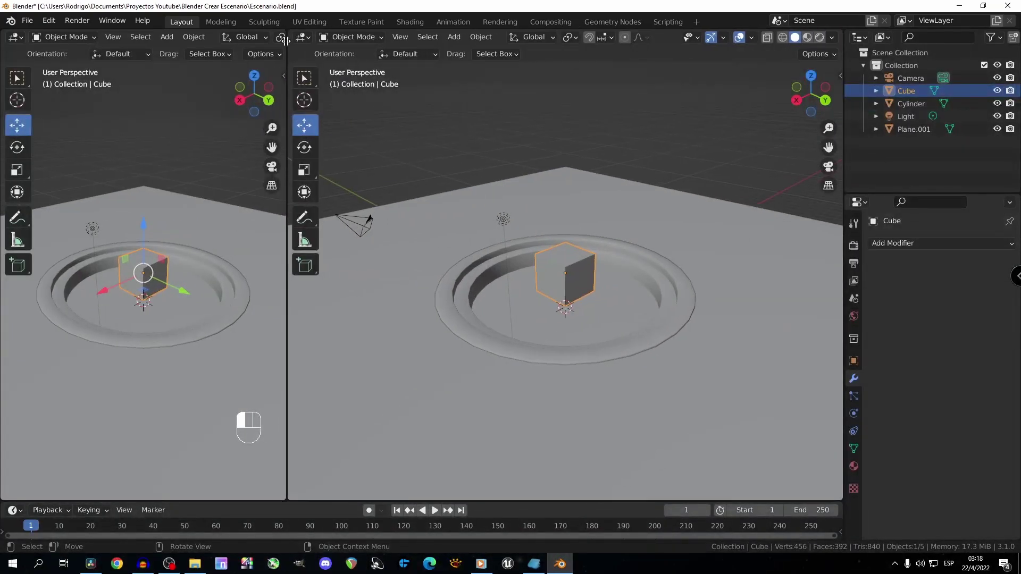
pyautogui.click(21, 37)
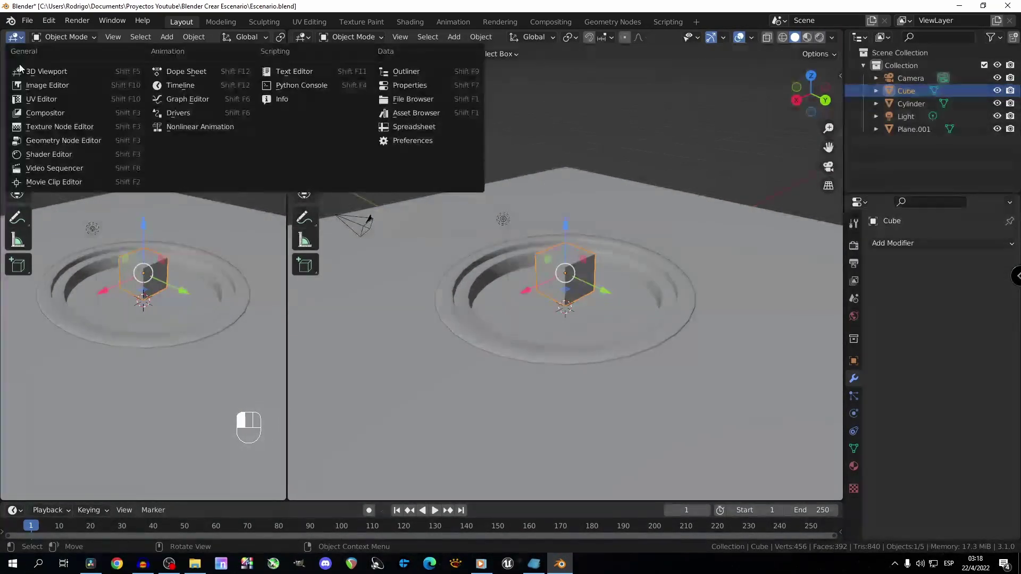
pyautogui.click(48, 85)
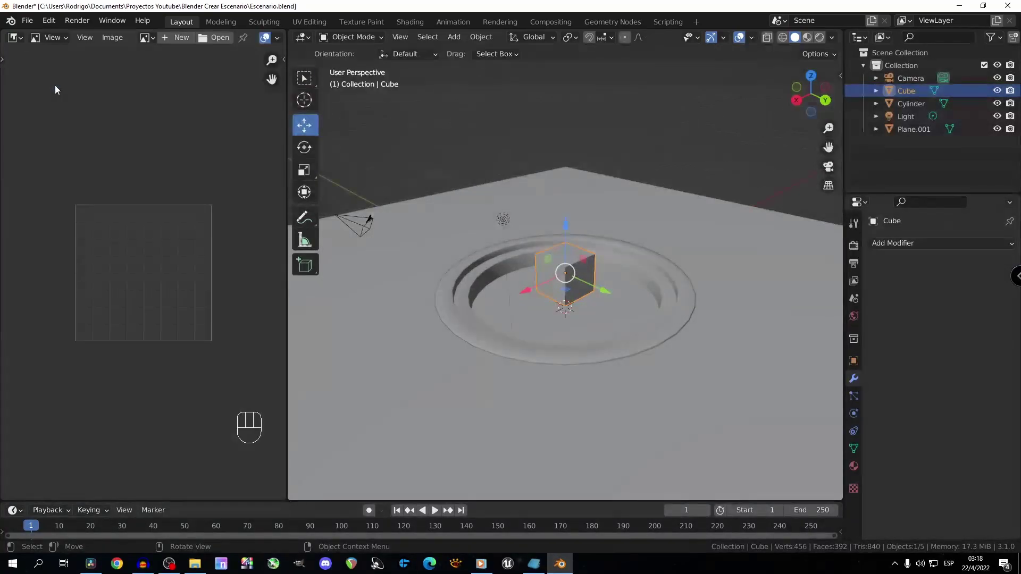
pyautogui.click(195, 564)
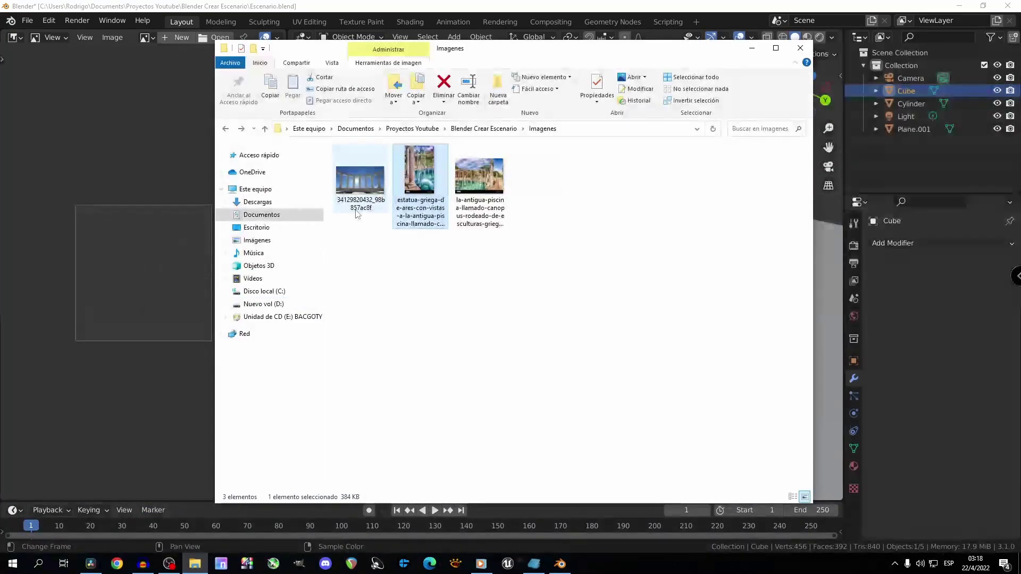
pyautogui.moveTo(360, 181); pyautogui.dragTo(152, 240)
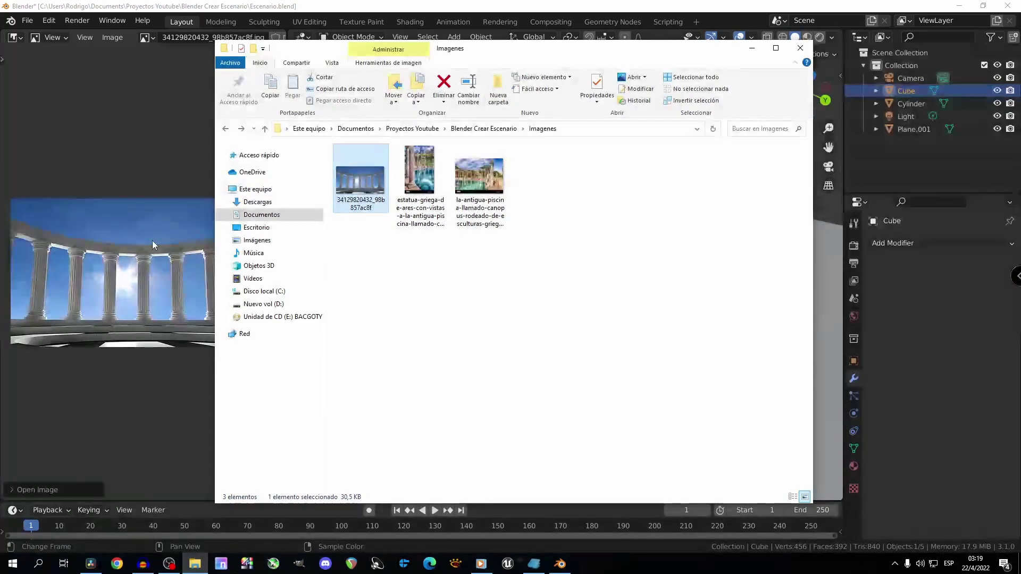
pyautogui.click(199, 119)
pyautogui.scroll(4, 162, 241)
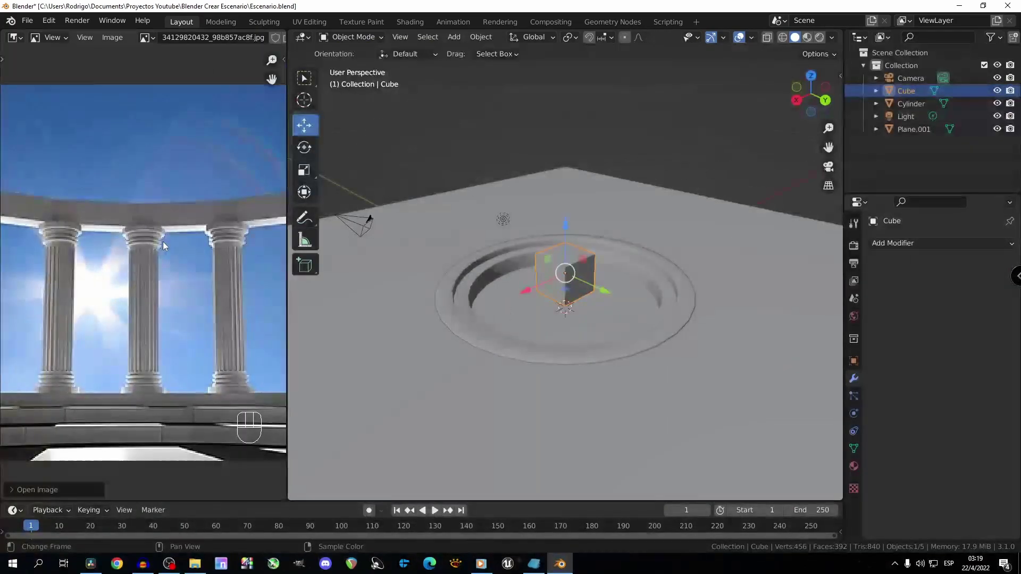
pyautogui.scroll(-1, 160, 362)
pyautogui.moveTo(184, 353); pyautogui.dragTo(156, 316, button='middle')
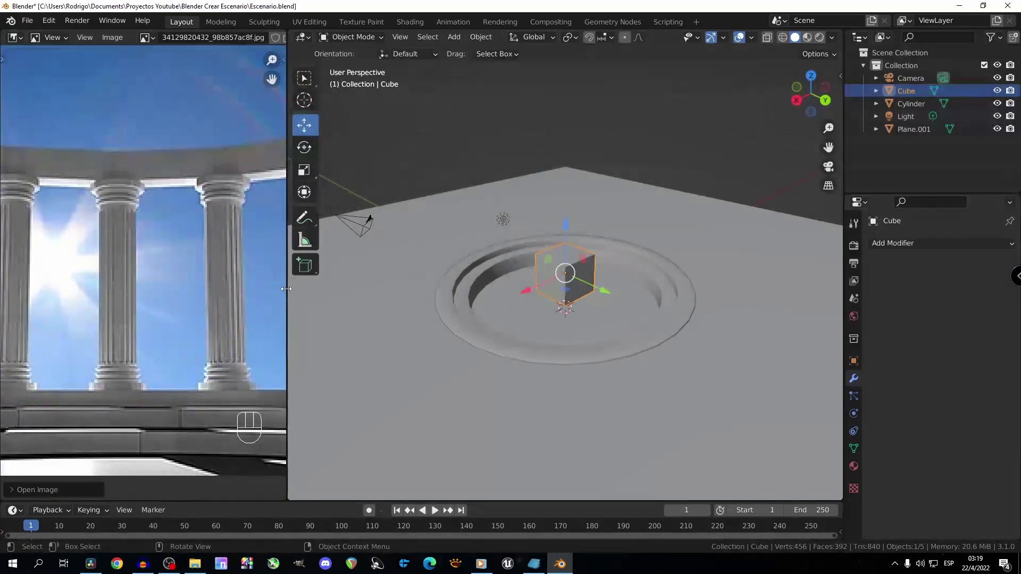
# Split the Image Editor horizontally into two stacked areas of roughly equal height.
pyautogui.rightClick(286, 289)
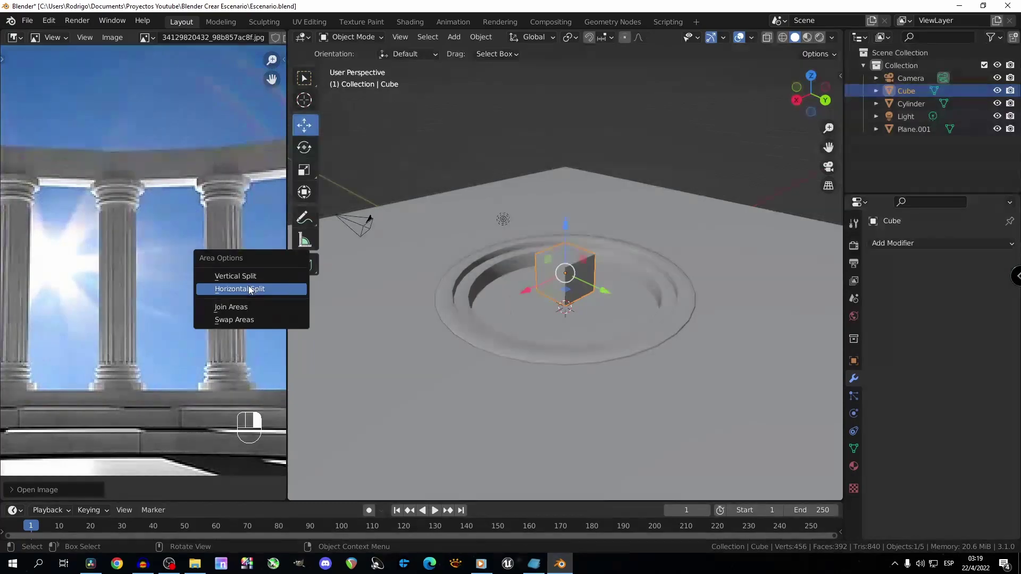
pyautogui.click(286, 288)
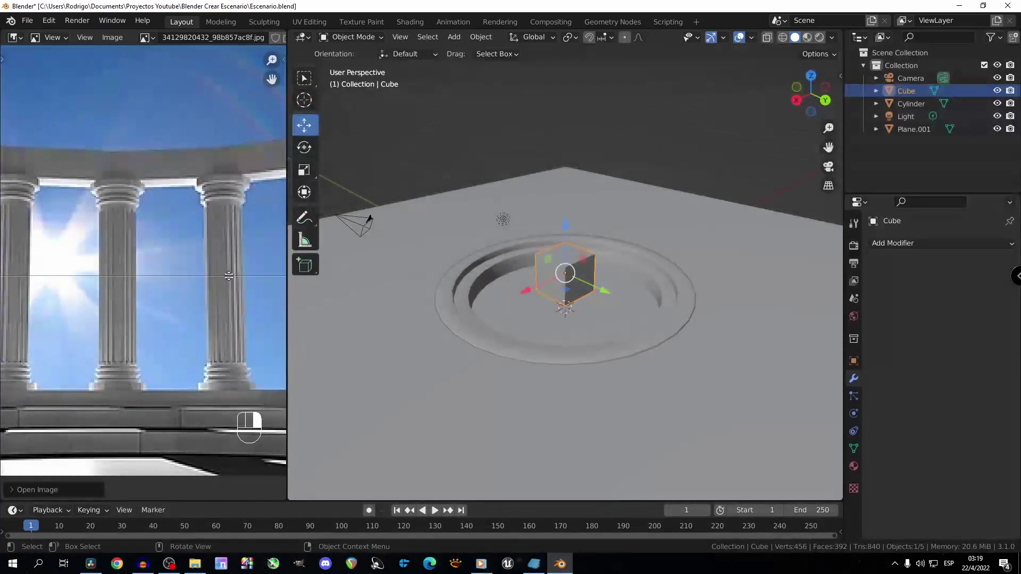
pyautogui.click(67, 277)
pyautogui.scroll(-3, 78, 347)
pyautogui.scroll(-3, 110, 228)
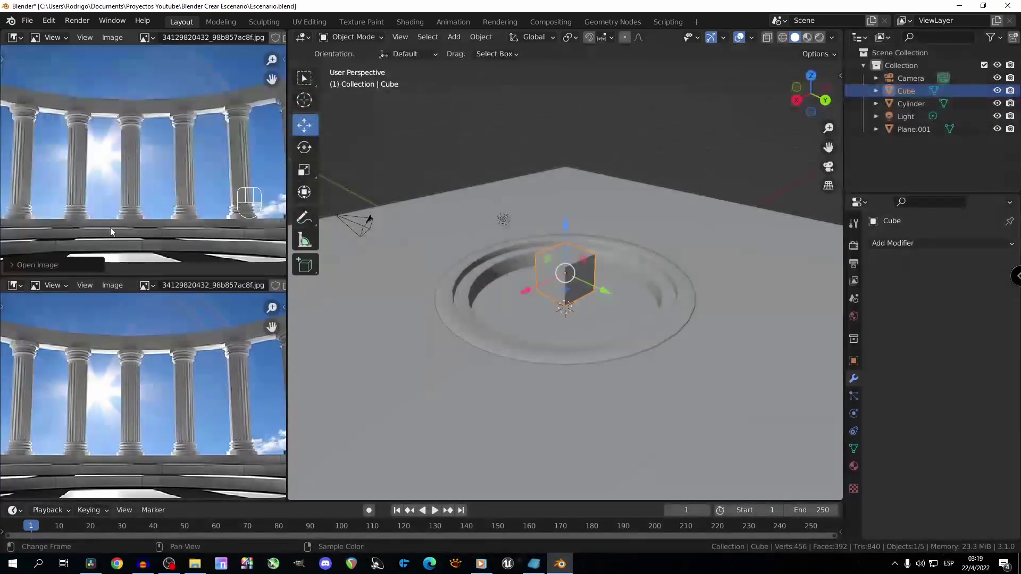
pyautogui.scroll(-2, 131, 380)
pyautogui.scroll(-1, 131, 379)
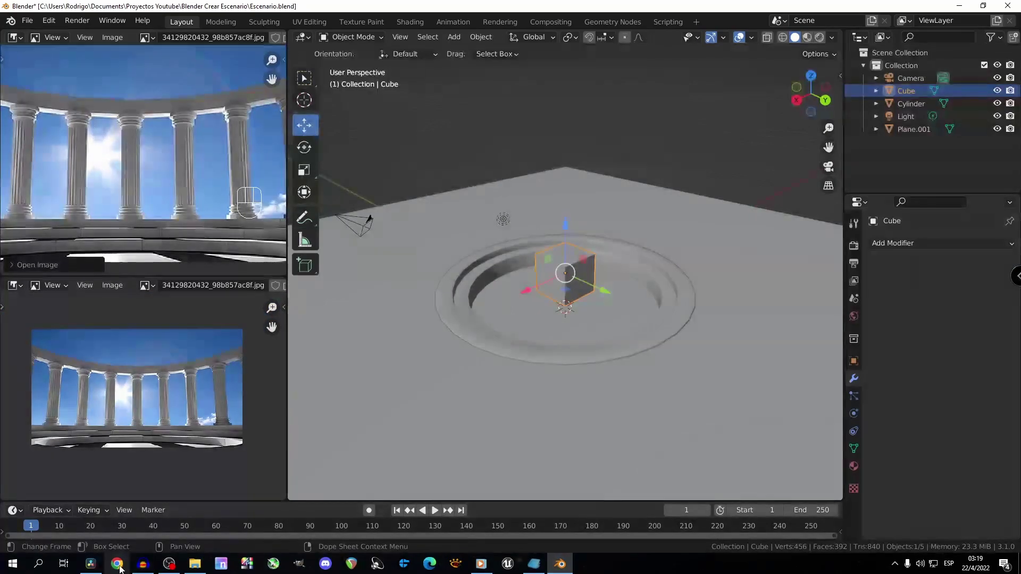
# Load the Greek statue and pool reference image from the Imagenes folder into the lower Image Editor.
pyautogui.click(194, 564)
pyautogui.moveTo(419, 170); pyautogui.dragTo(151, 397)
pyautogui.click(266, 6)
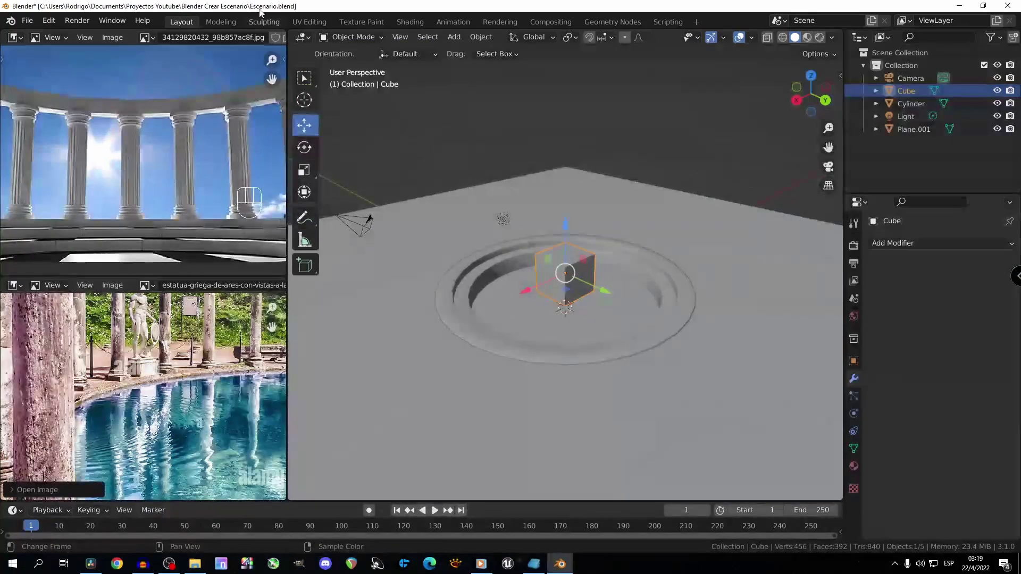
# Examine the columns in the Greek statue pool reference by temporarily enlarging its image area.
pyautogui.moveTo(131, 277); pyautogui.dragTo(128, 104)
pyautogui.scroll(-2, 119, 261)
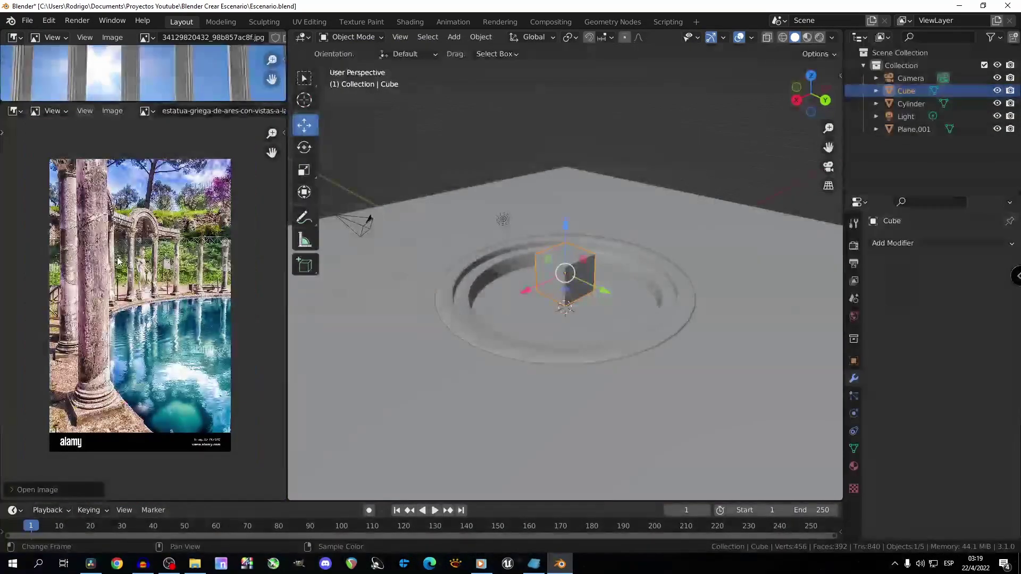
pyautogui.moveTo(104, 271)
pyautogui.mouseDown(button='middle')
pyautogui.moveTo(122, 280)
pyautogui.moveTo(114, 270)
pyautogui.mouseUp(button='middle')
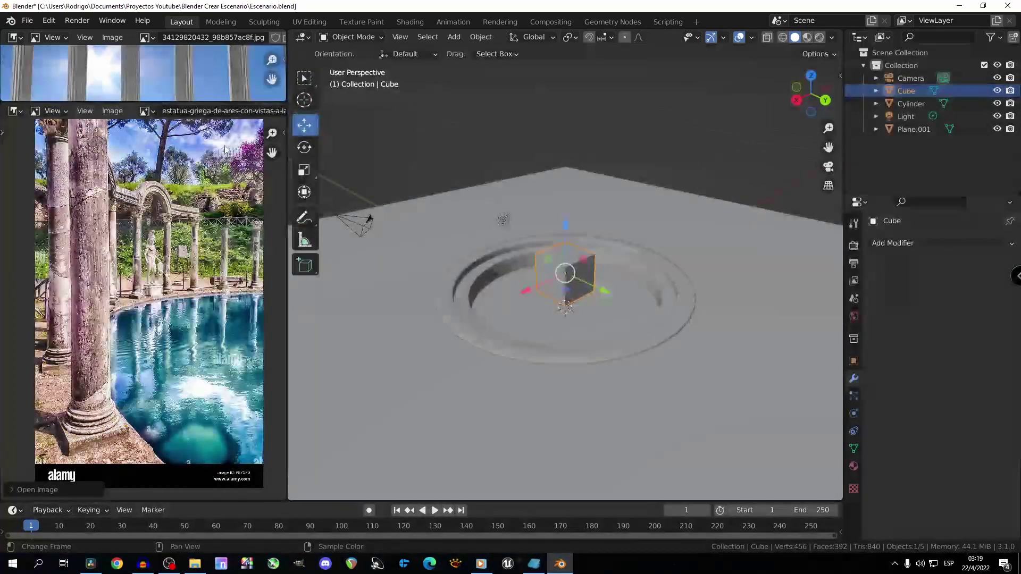
pyautogui.moveTo(205, 102); pyautogui.dragTo(204, 272)
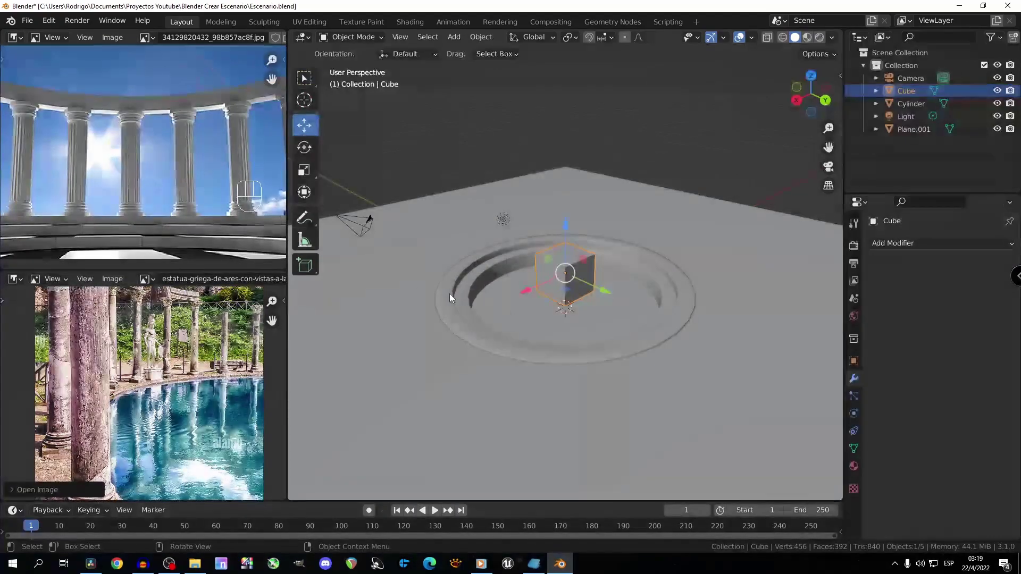
# Place the 3D cursor on the floor just outside the pool ring and add a mesh cylinder there.
pyautogui.scroll(2, 449, 294)
pyautogui.scroll(2, 448, 293)
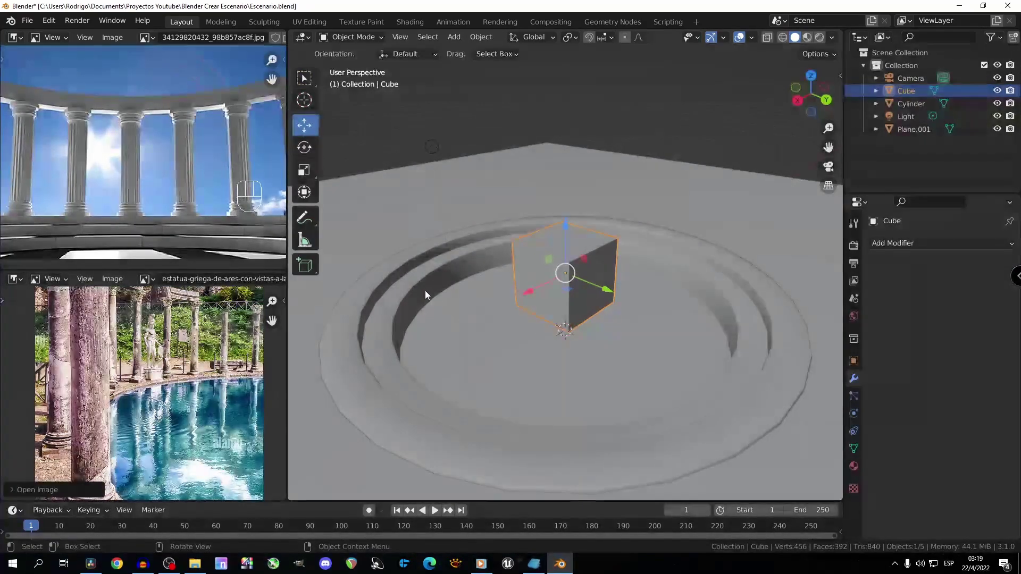
pyautogui.keyDown('shift'); pyautogui.rightClick(395, 231); pyautogui.keyUp('shift')
pyautogui.hotkey('shift', 'a')
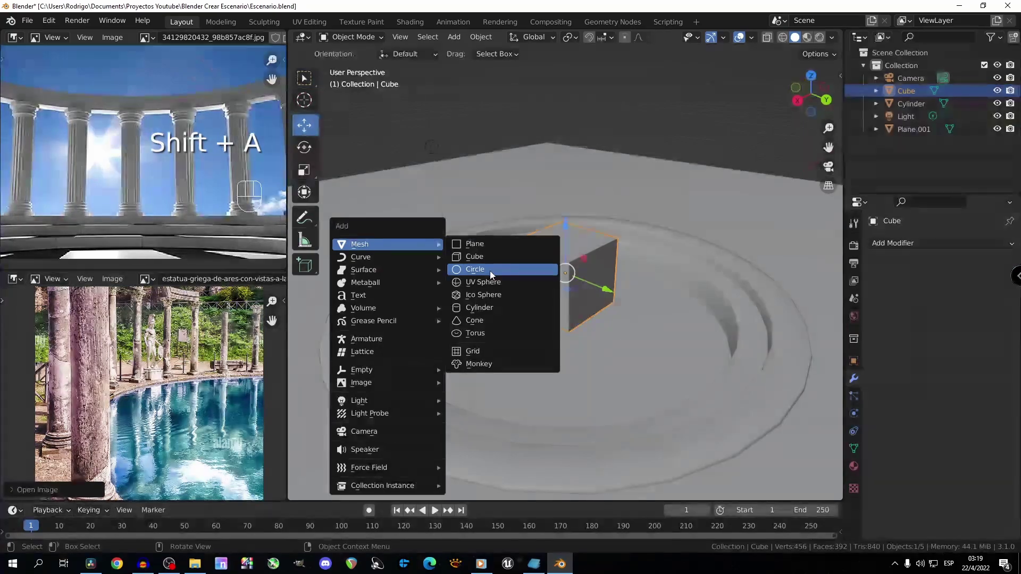
pyautogui.click(480, 308)
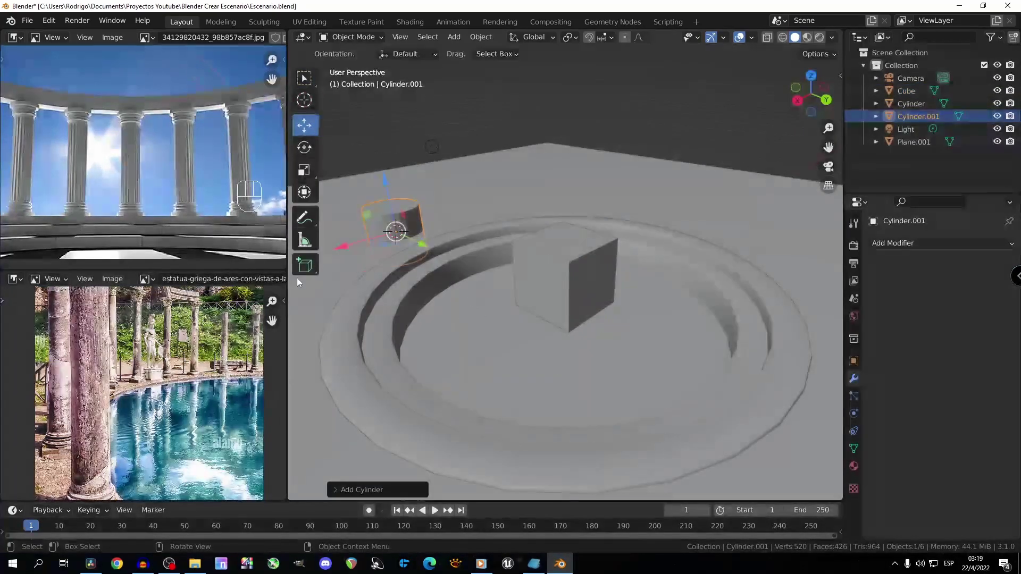
# Narrow both reference image areas to about half their width, giving the 3D viewport more room around the new cylinder.
pyautogui.moveTo(286, 275); pyautogui.dragTo(142, 274)
pyautogui.press('KP_Decimal')
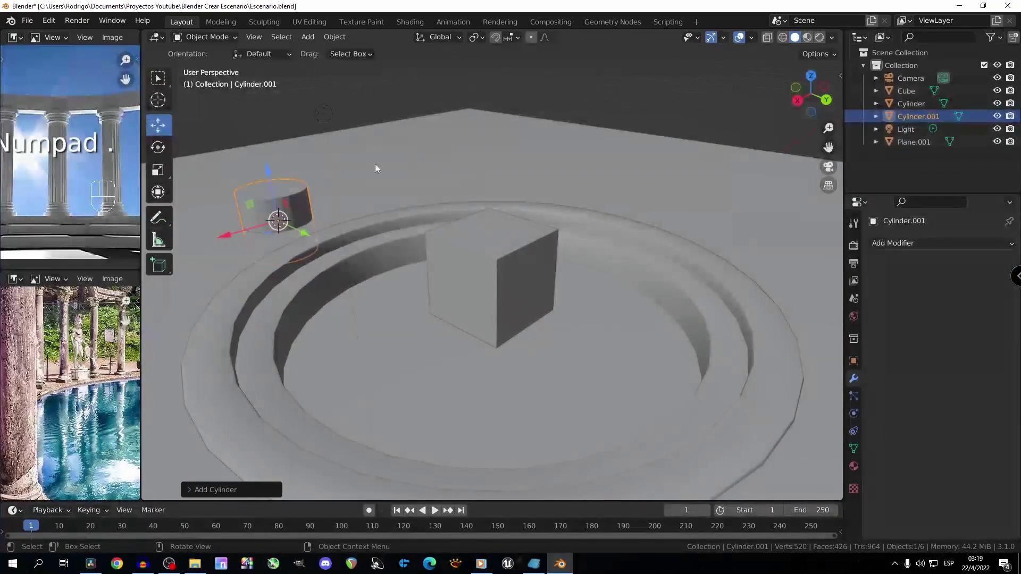
pyautogui.press('KP_Decimal')
pyautogui.scroll(-3, 538, 217)
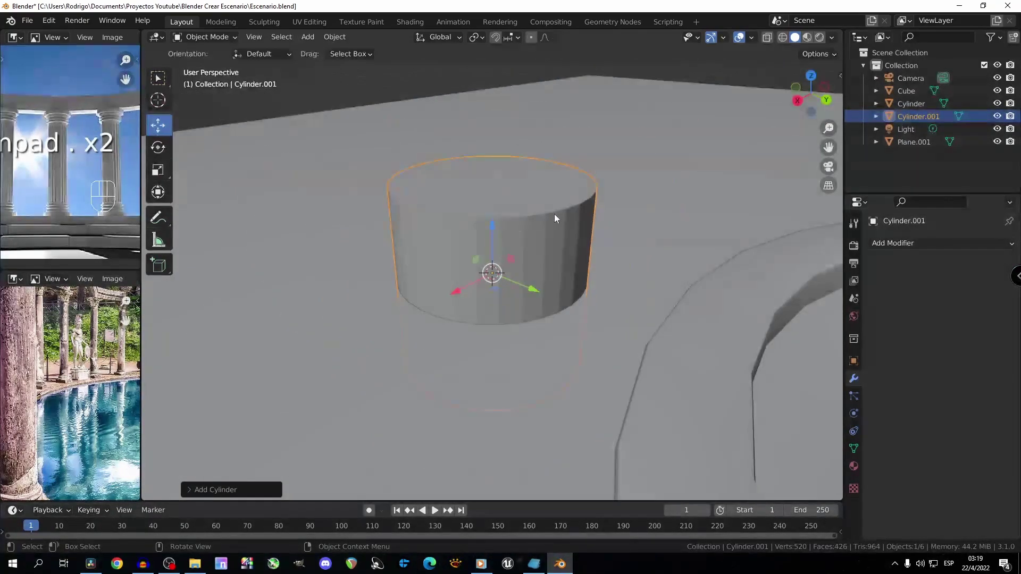
# Try a vertex count of 8 for the newly added cylinder.
pyautogui.click(189, 490)
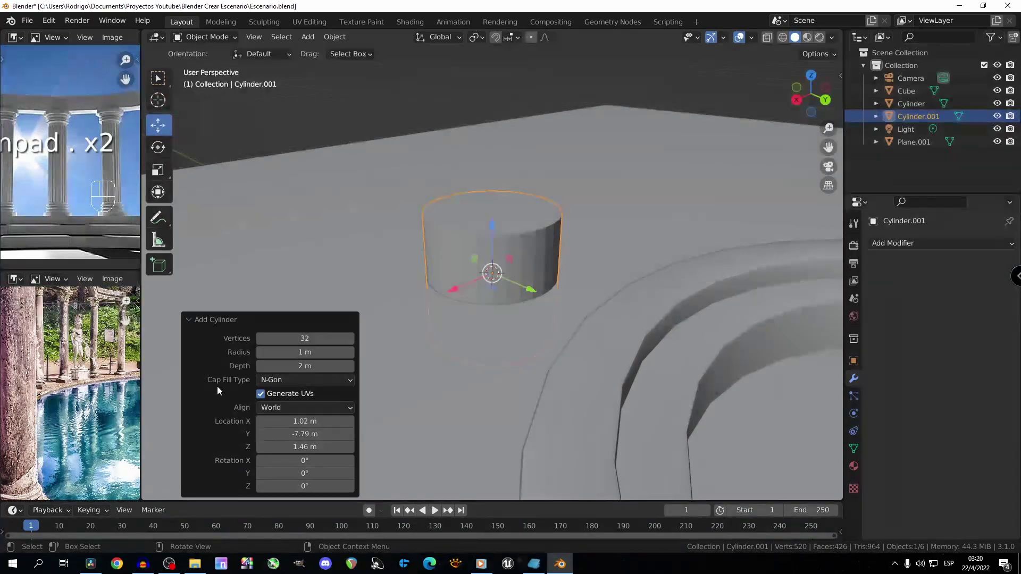
pyautogui.moveTo(458, 257); pyautogui.dragTo(444, 245, button='middle')
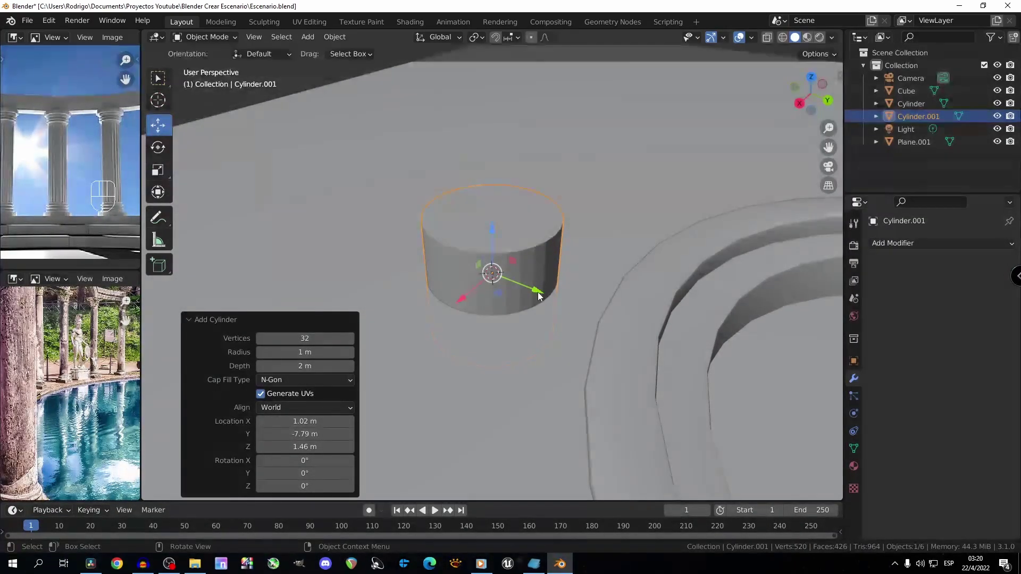
pyautogui.click(261, 339)
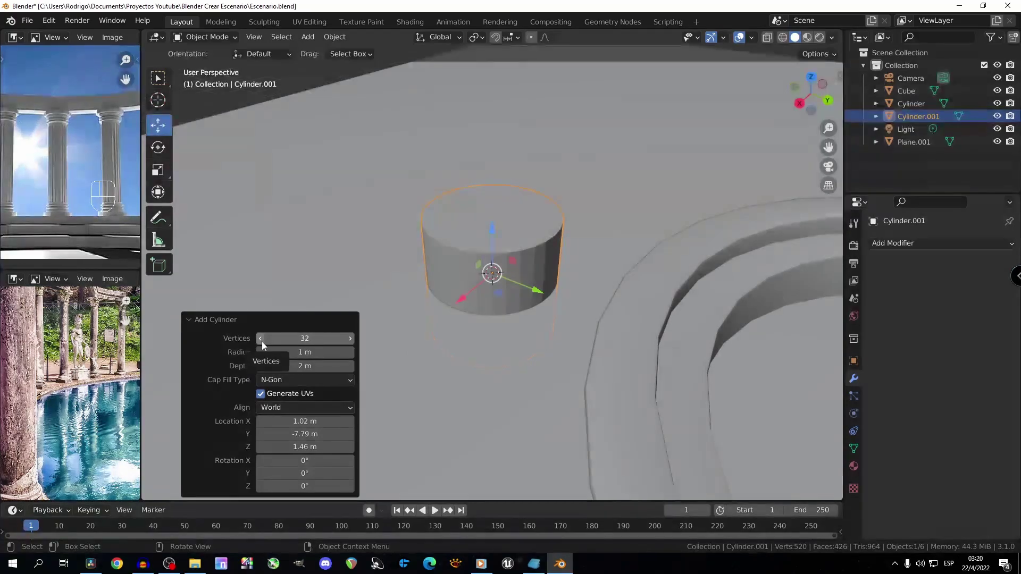
pyautogui.click(261, 339)
pyautogui.click(260, 339)
pyautogui.click(261, 339)
pyautogui.click(260, 338)
pyautogui.click(305, 339)
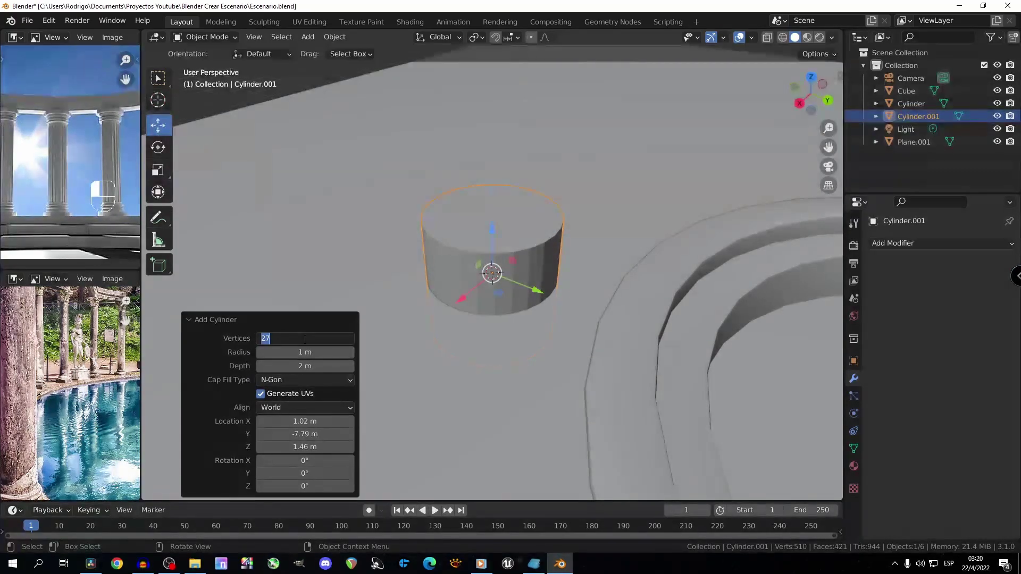
pyautogui.write('8')
pyautogui.press('Return')
pyautogui.moveTo(586, 296); pyautogui.dragTo(459, 294, button='middle')
pyautogui.moveTo(512, 204); pyautogui.dragTo(564, 282, button='middle')
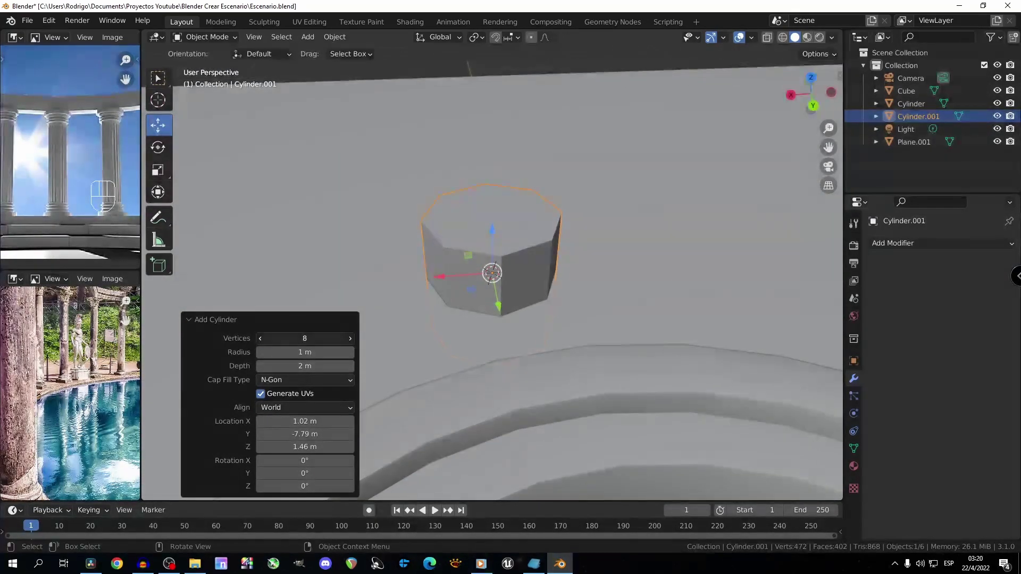
# Try a vertex count of 12 for the new cylinder.
pyautogui.click(309, 338)
pyautogui.write('12')
pyautogui.press('Return')
pyautogui.moveTo(471, 333); pyautogui.dragTo(428, 339, button='middle')
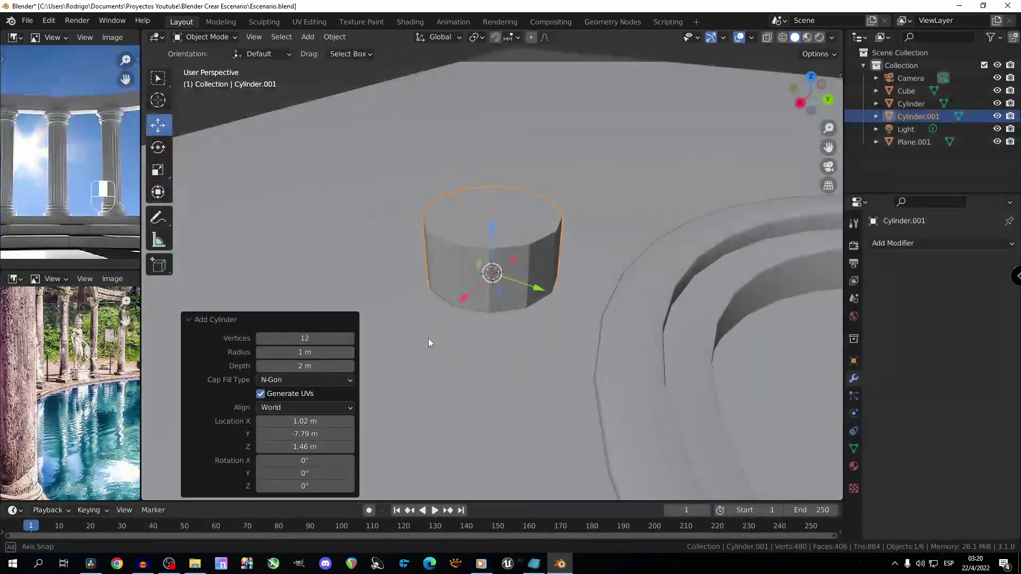
# Set the new cylinder's vertex count back to 32 and collapse its creation settings.
pyautogui.click(305, 338)
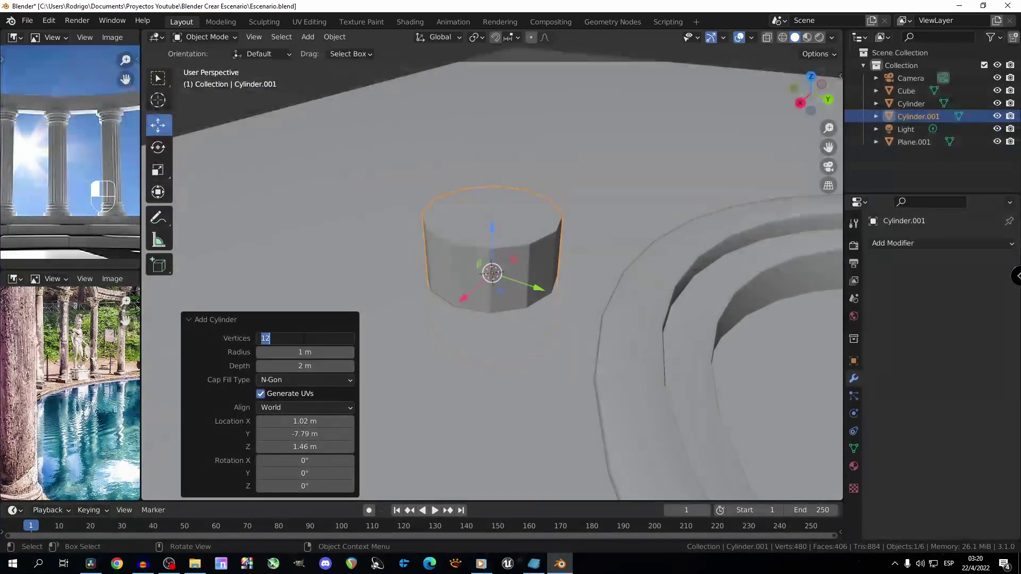
pyautogui.press('Return')
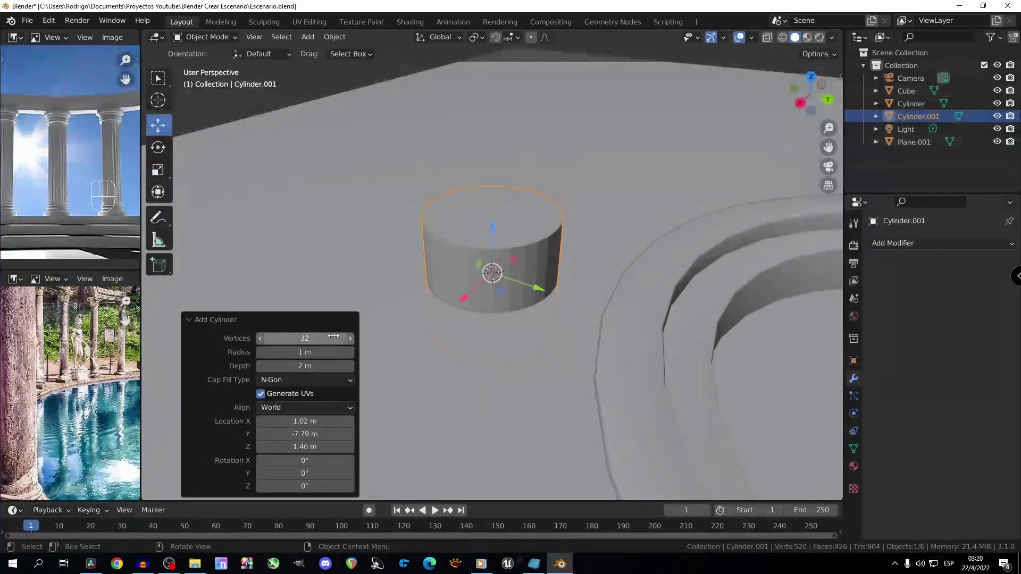
pyautogui.click(189, 320)
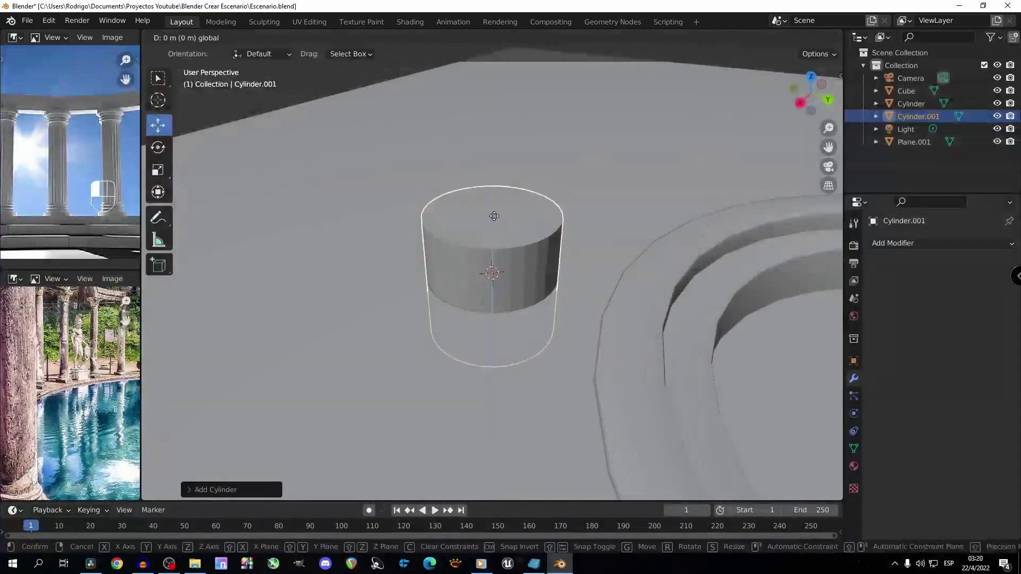
# Raise the cylinder along Z, using wireframe shading and a back orthographic view, until its base rests on the floor.
pyautogui.moveTo(492, 235); pyautogui.dragTo(491, 202)
pyautogui.scroll(-5, 387, 414)
pyautogui.moveTo(368, 395); pyautogui.dragTo(321, 384, button='middle')
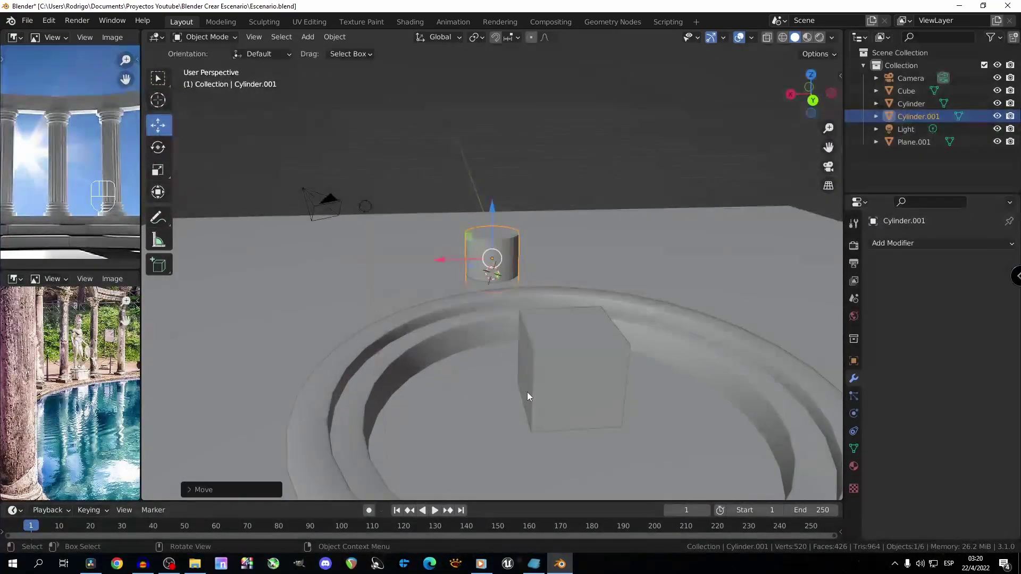
pyautogui.press('KP_1')
pyautogui.press('ctrl+KP_1')
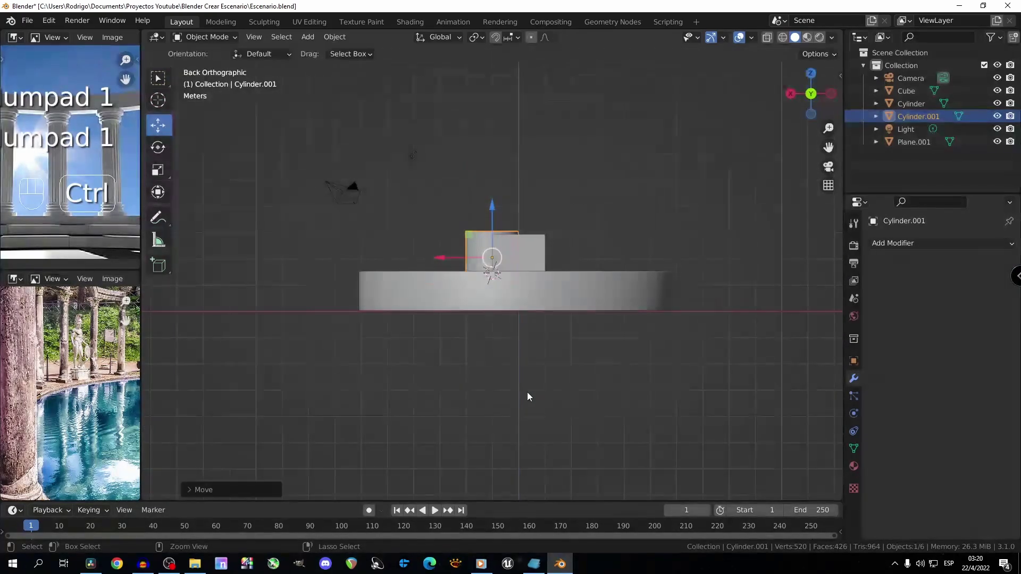
pyautogui.scroll(3, 528, 397)
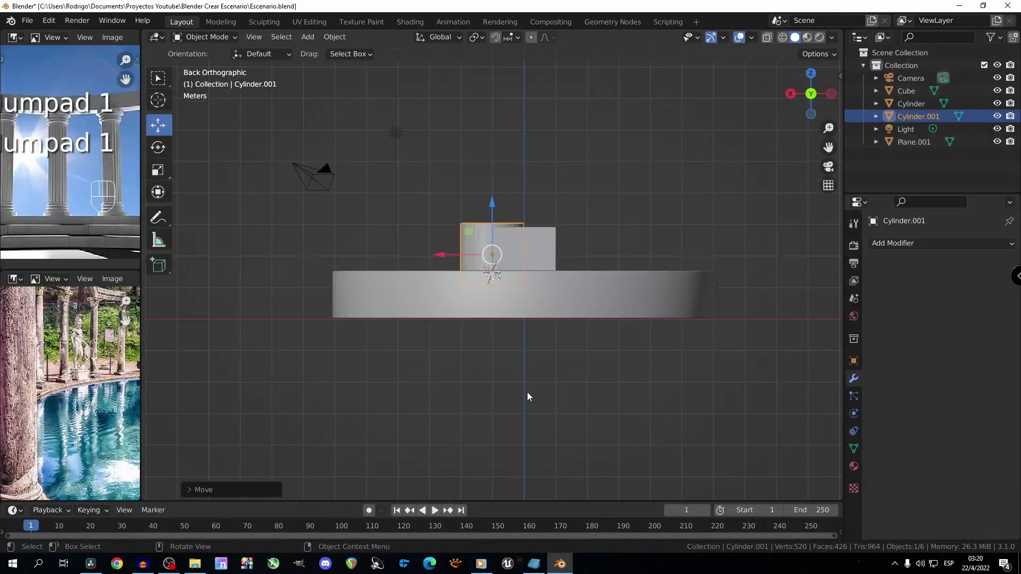
pyautogui.click(783, 37)
pyautogui.scroll(3, 519, 269)
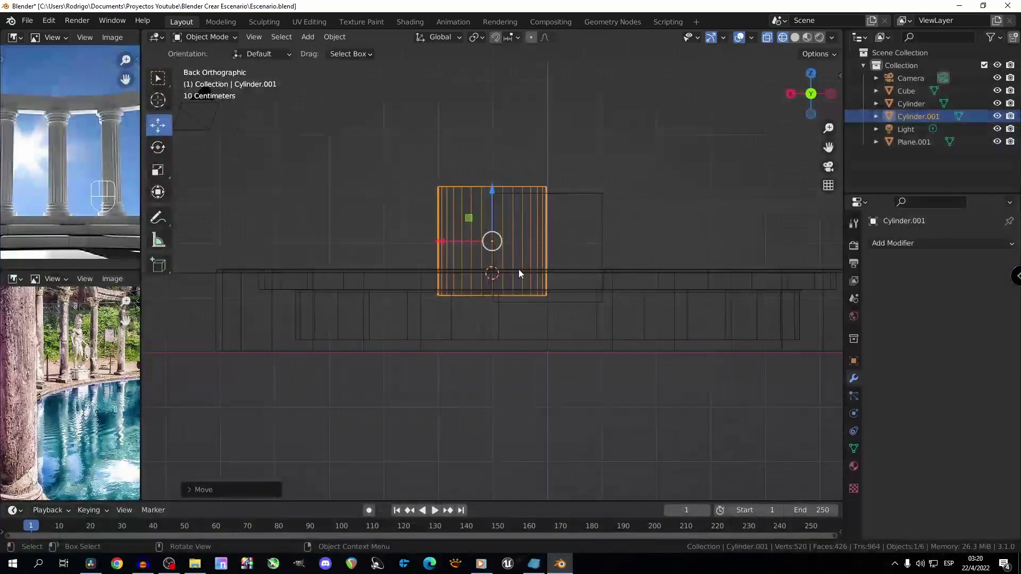
pyautogui.scroll(3, 567, 296)
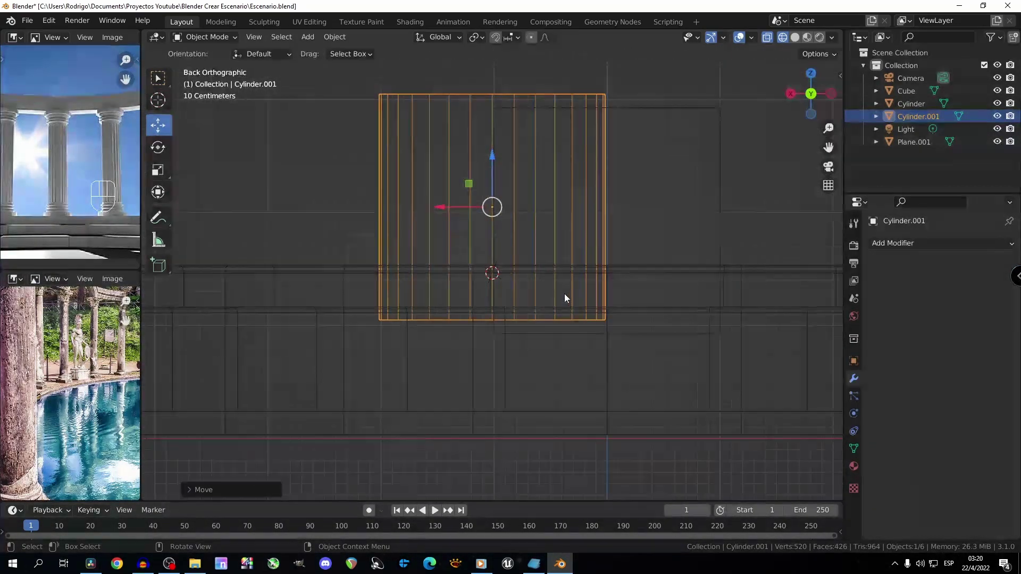
pyautogui.scroll(-2, 563, 296)
pyautogui.moveTo(497, 198); pyautogui.dragTo(496, 155)
pyautogui.scroll(-2, 547, 250)
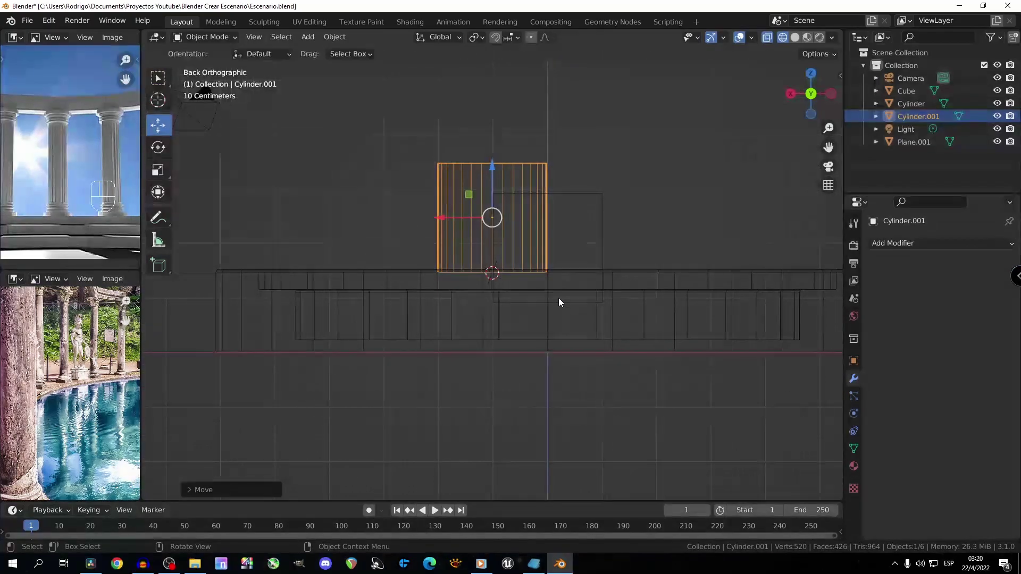
# Scale the cylinder uniformly to about 0.5 and lower it about 0.55 m along Z so its base sits on the floor.
pyautogui.scroll(2, 633, 250)
pyautogui.press('s')
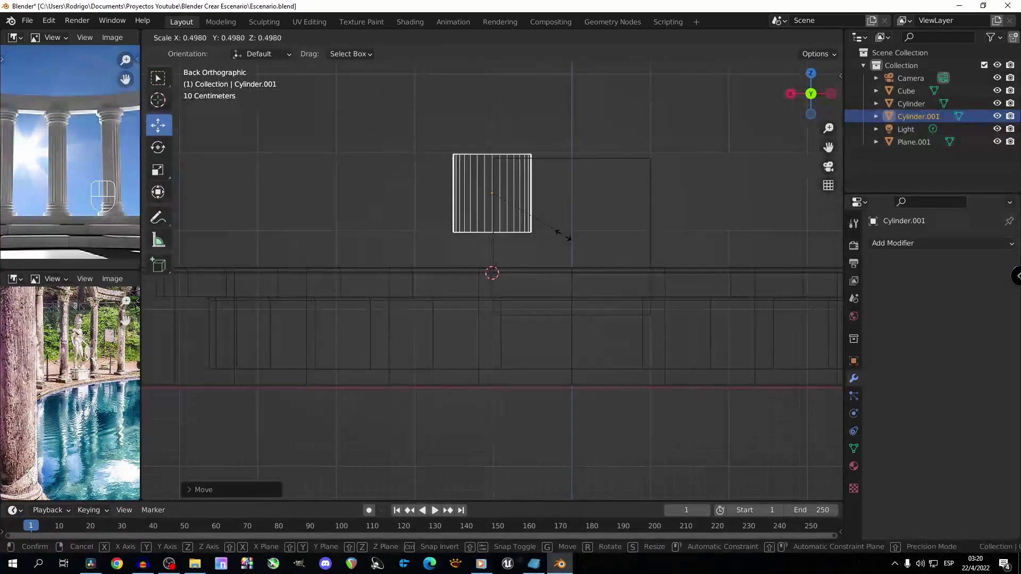
pyautogui.click(557, 229)
pyautogui.scroll(1, 556, 229)
pyautogui.press('g')
pyautogui.press('z')
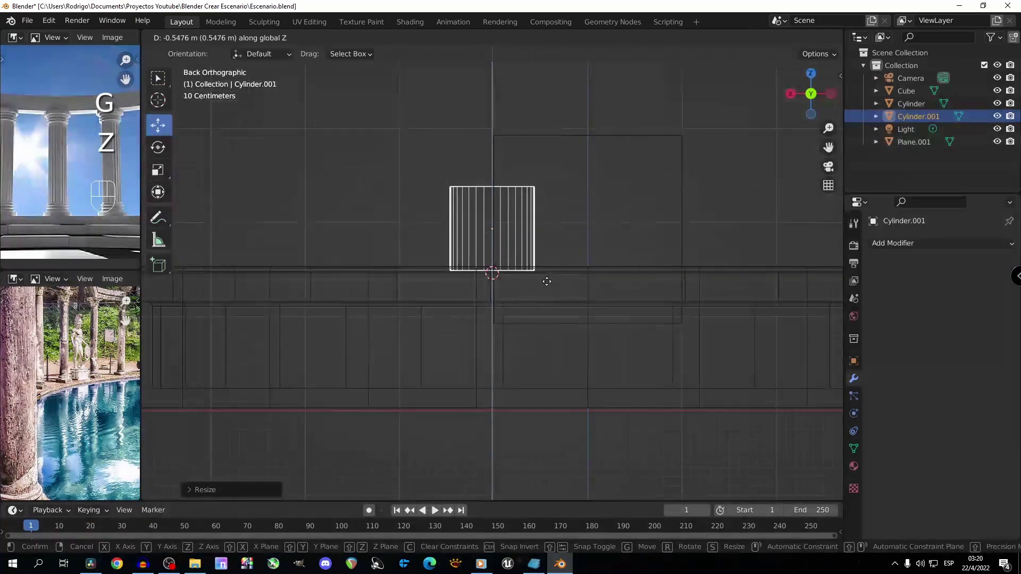
pyautogui.click(547, 282)
# Return to solid shading and move the cylinder along Y closer to the pool ring.
pyautogui.moveTo(549, 261); pyautogui.dragTo(727, 222, button='middle')
pyautogui.click(795, 37)
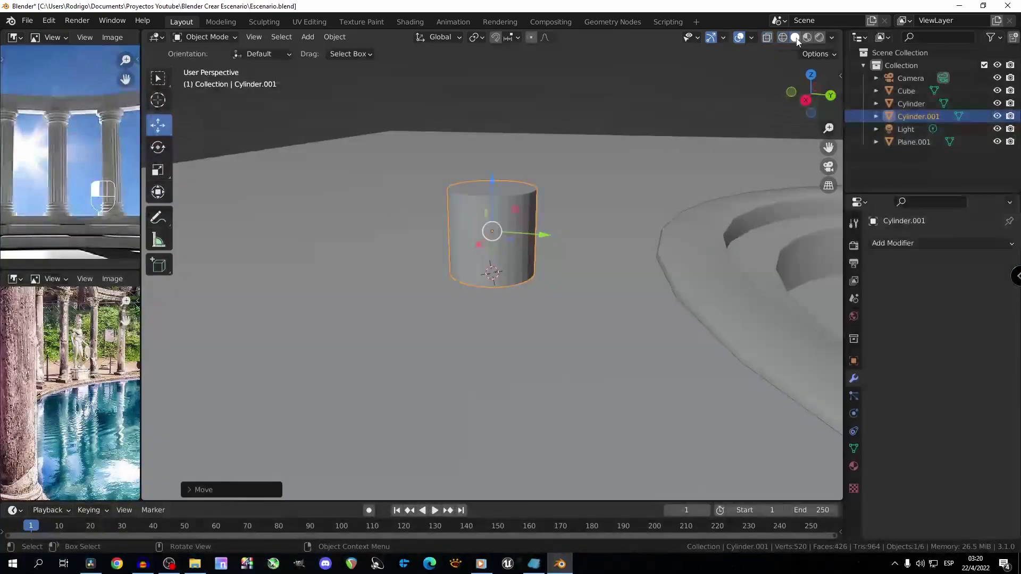
pyautogui.press('g')
pyautogui.press('y')
pyautogui.click(591, 254)
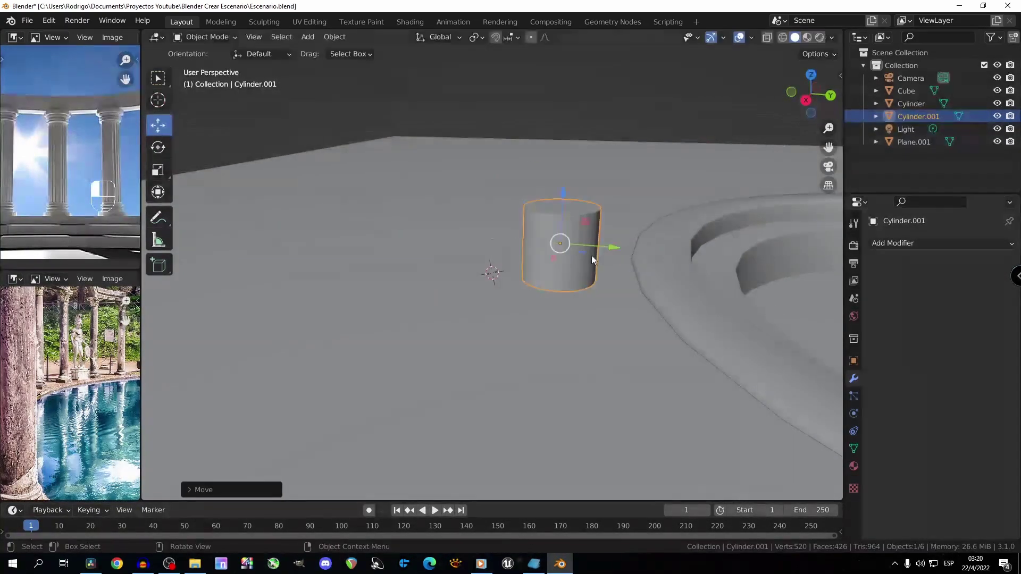
pyautogui.scroll(-2, 633, 264)
pyautogui.moveTo(654, 269); pyautogui.dragTo(567, 277, button='middle')
pyautogui.scroll(-8, 557, 278)
# In Edit Mode, lower the cylinder's top face about 0.78 m along Z to leave a flat disc.
pyautogui.scroll(7, 541, 279)
pyautogui.press('Tab')
pyautogui.press('3')
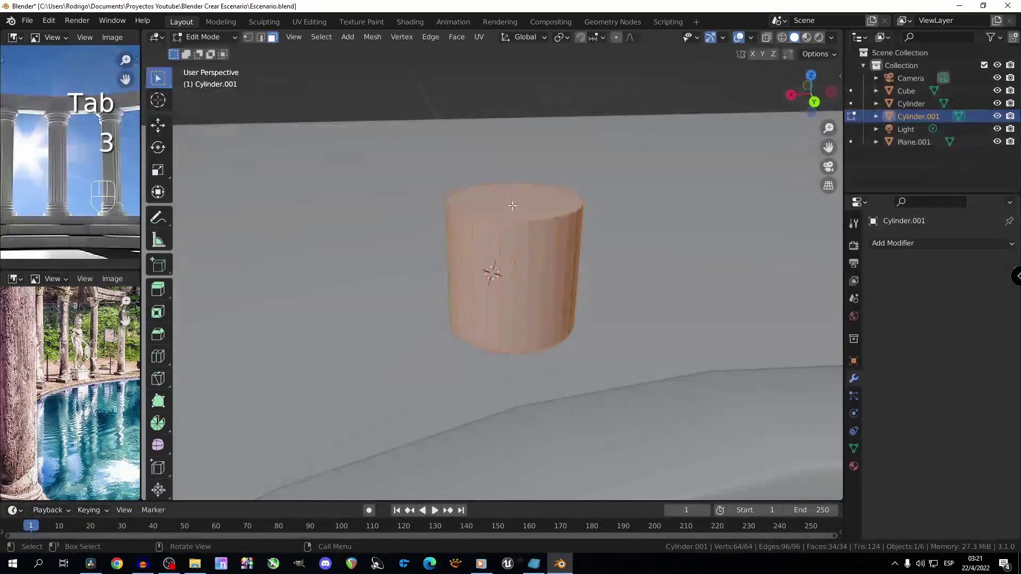
pyautogui.click(512, 205)
pyautogui.moveTo(588, 237); pyautogui.dragTo(598, 225, button='middle')
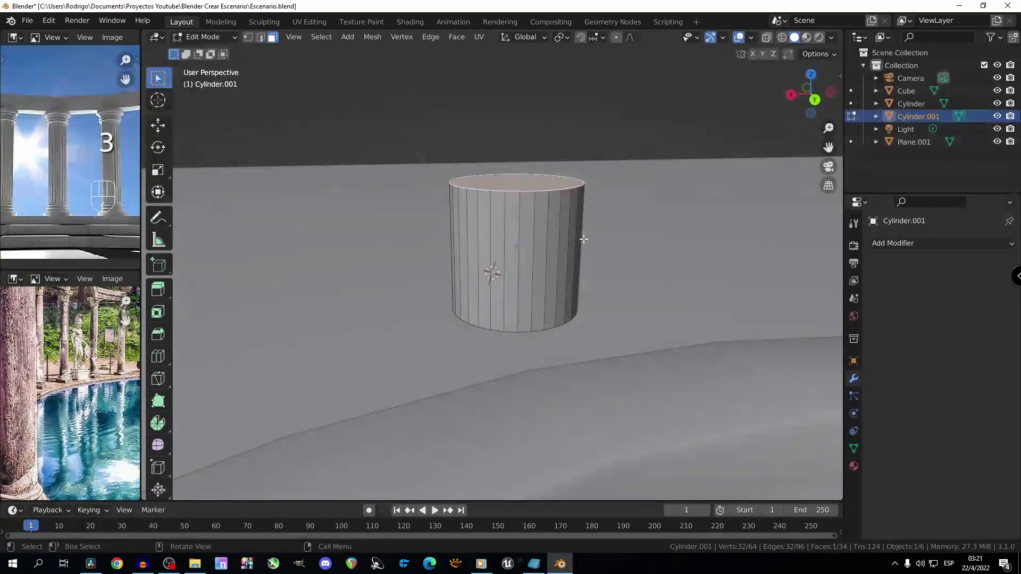
pyautogui.press('g')
pyautogui.press('z')
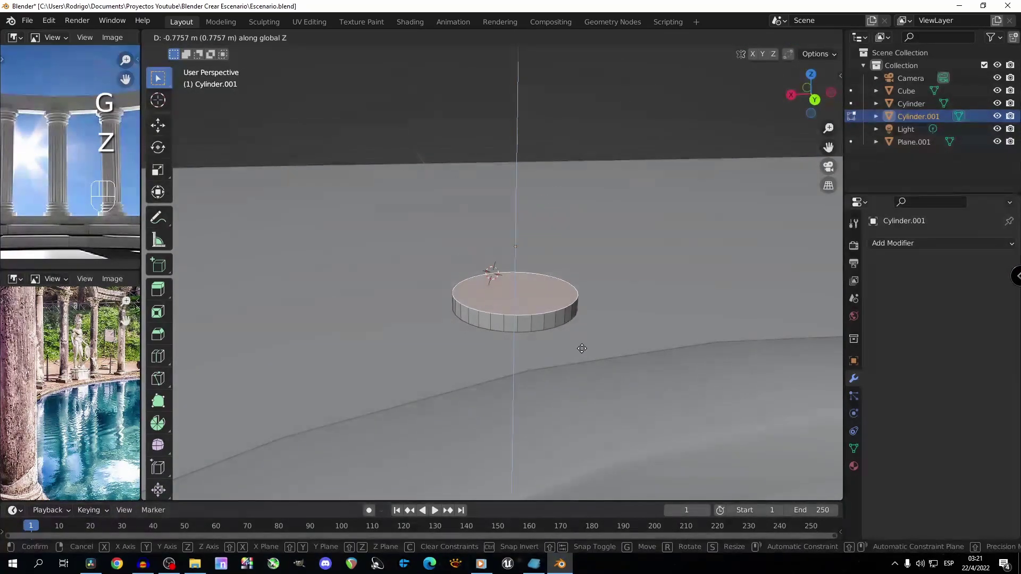
pyautogui.click(582, 348)
# Widen the reference image areas and bring the column bases into view in both images.
pyautogui.moveTo(142, 285); pyautogui.dragTo(343, 276)
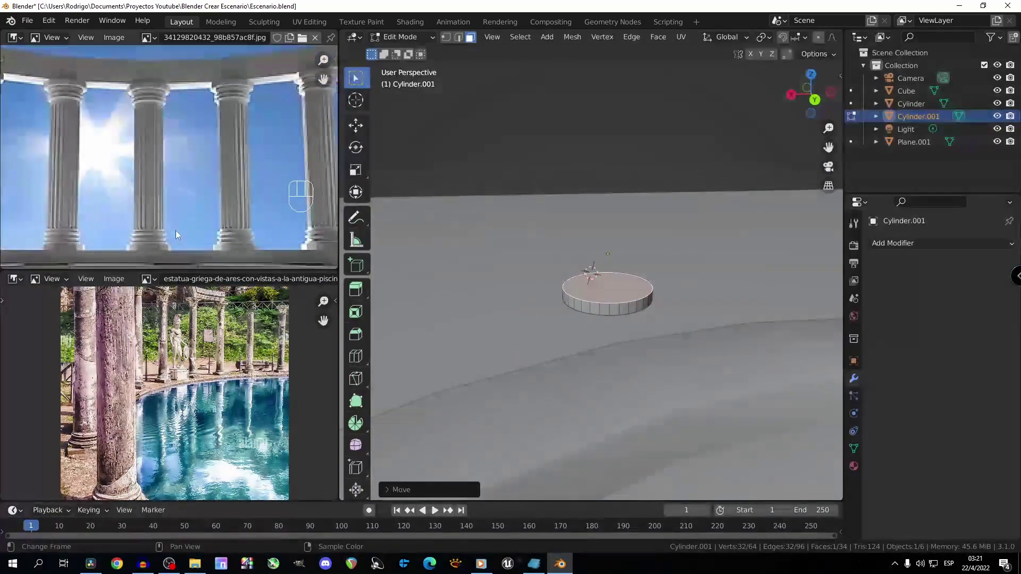
pyautogui.scroll(3, 176, 231)
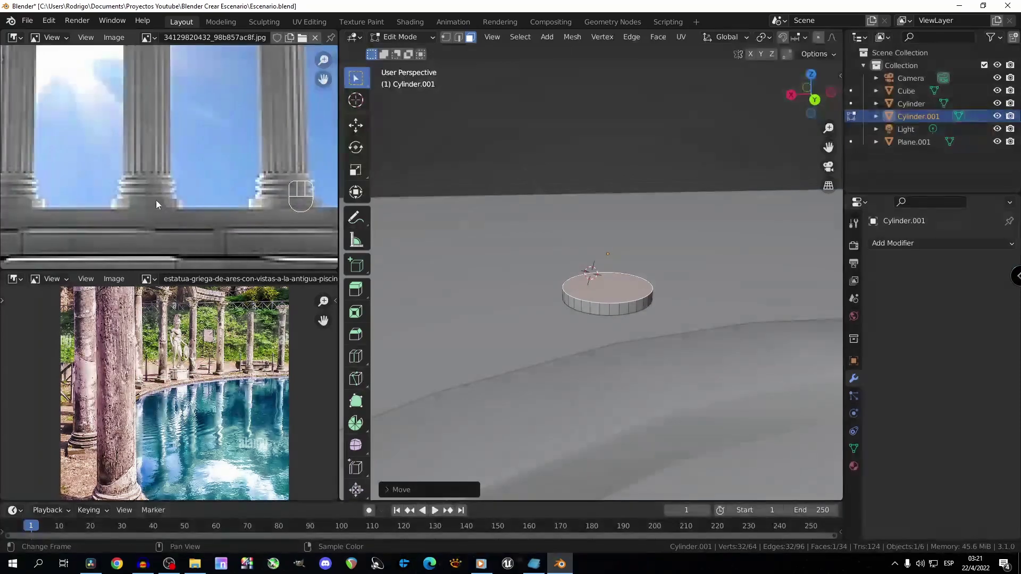
pyautogui.moveTo(228, 392); pyautogui.dragTo(228, 335, button='middle')
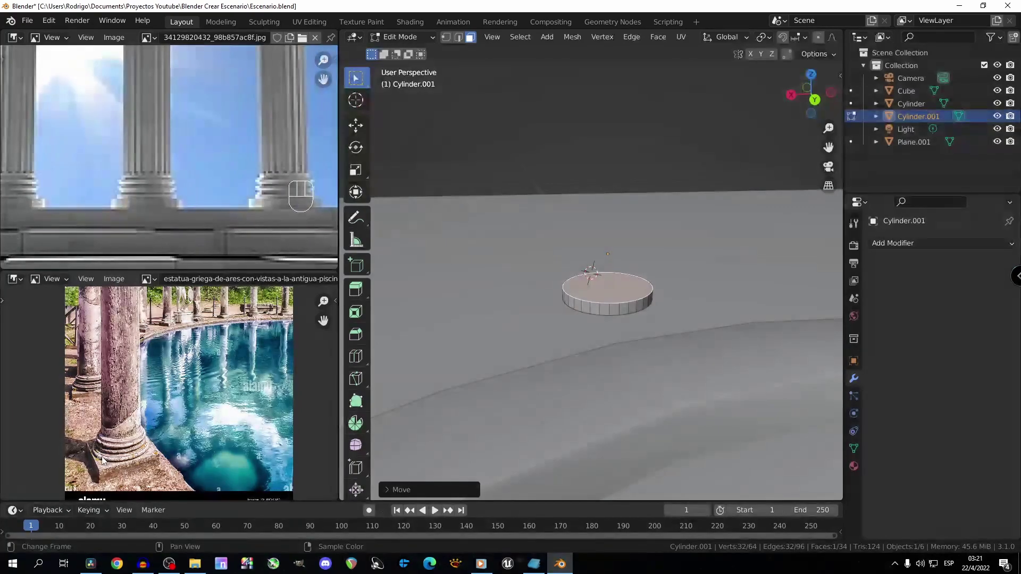
# Lower the disc's top face by about another 0.04 m along Z to thin the column base.
pyautogui.scroll(3, 587, 329)
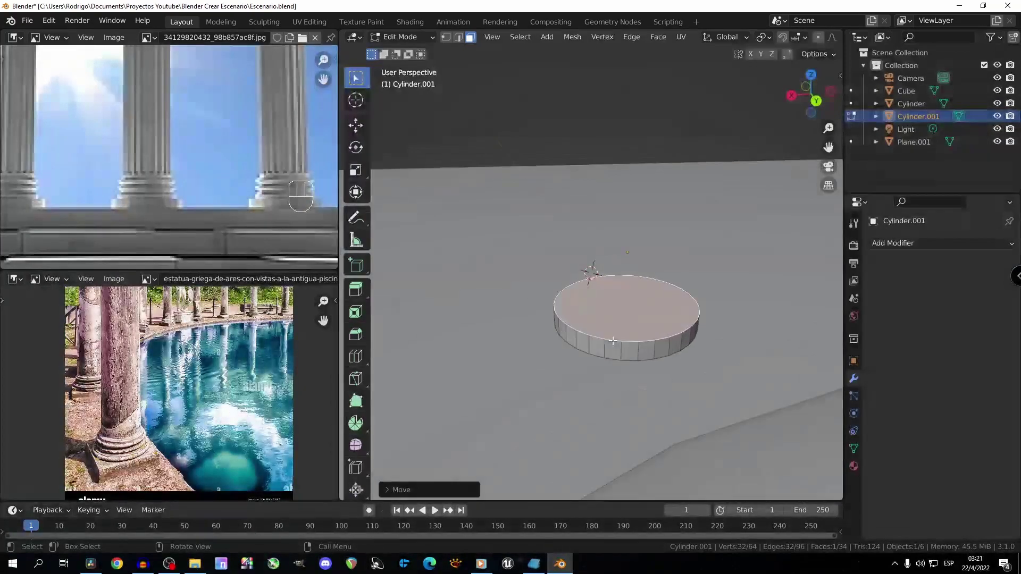
pyautogui.press('g')
pyautogui.press('z')
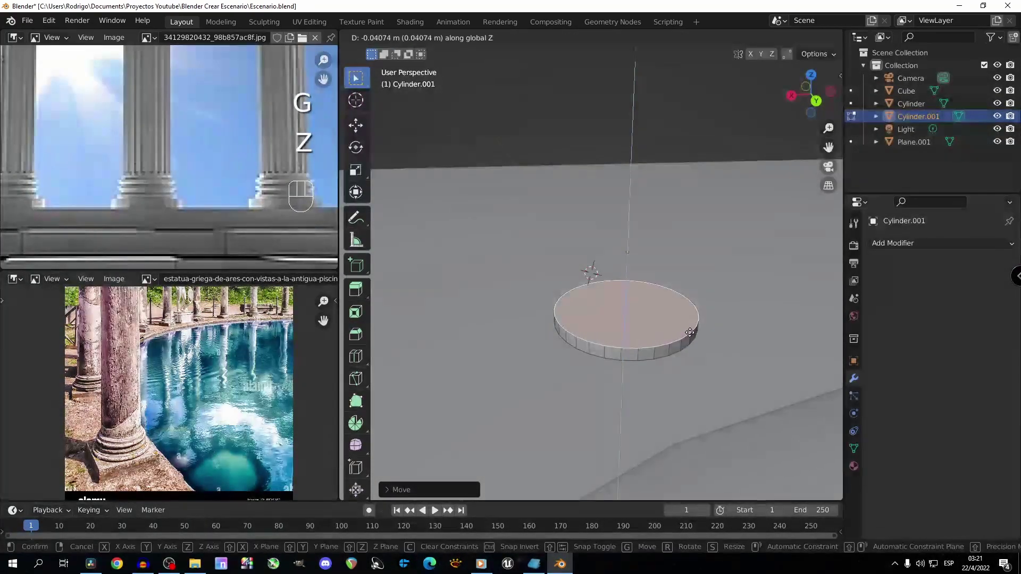
pyautogui.click(692, 334)
# Inset the disc's top face about 0.065 m and extrude it upward about 0.06 m as a second base tier.
pyautogui.scroll(3, 746, 385)
pyautogui.press('i')
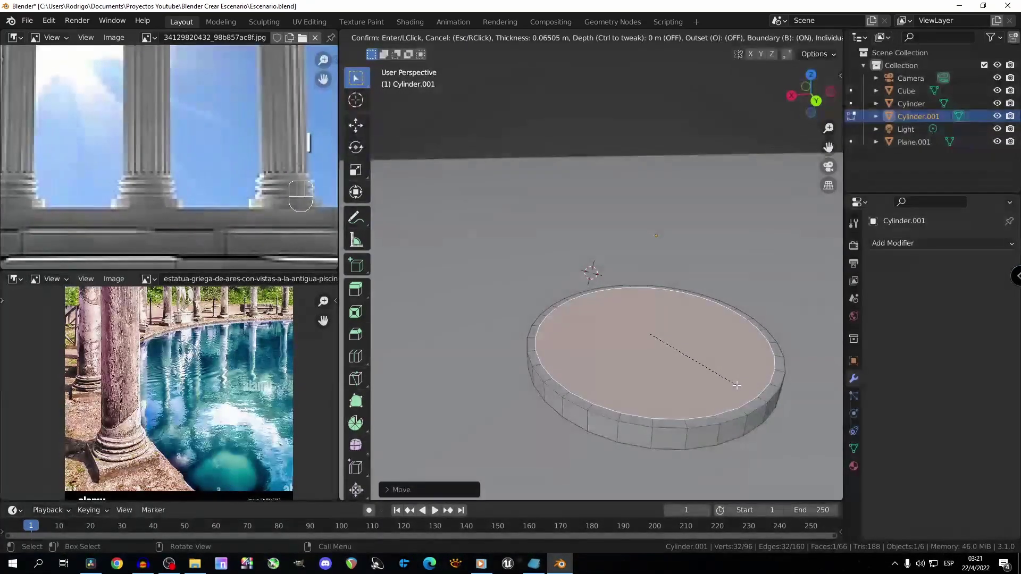
pyautogui.click(736, 385)
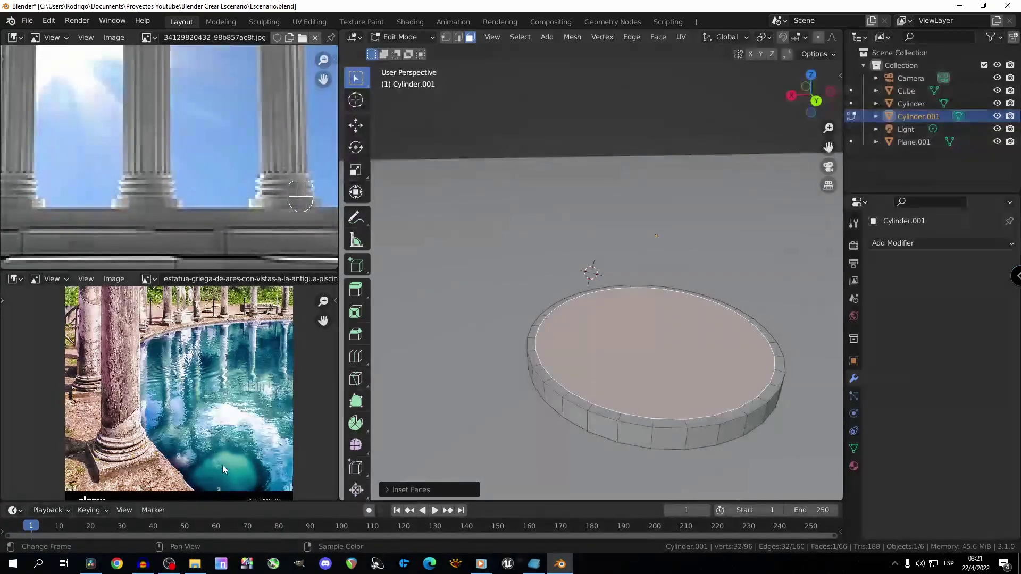
pyautogui.moveTo(628, 367); pyautogui.dragTo(624, 357, button='middle')
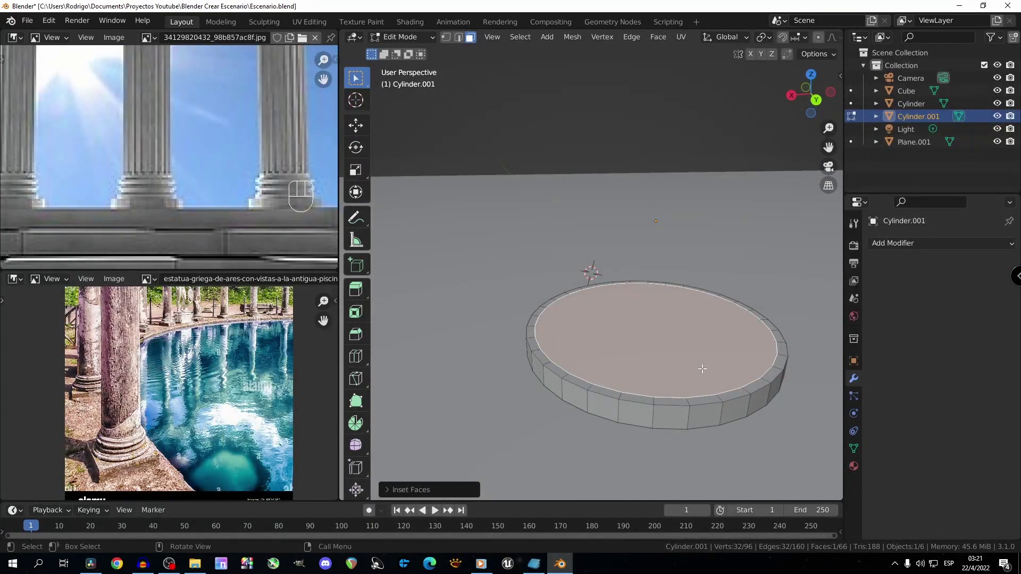
pyautogui.press('e')
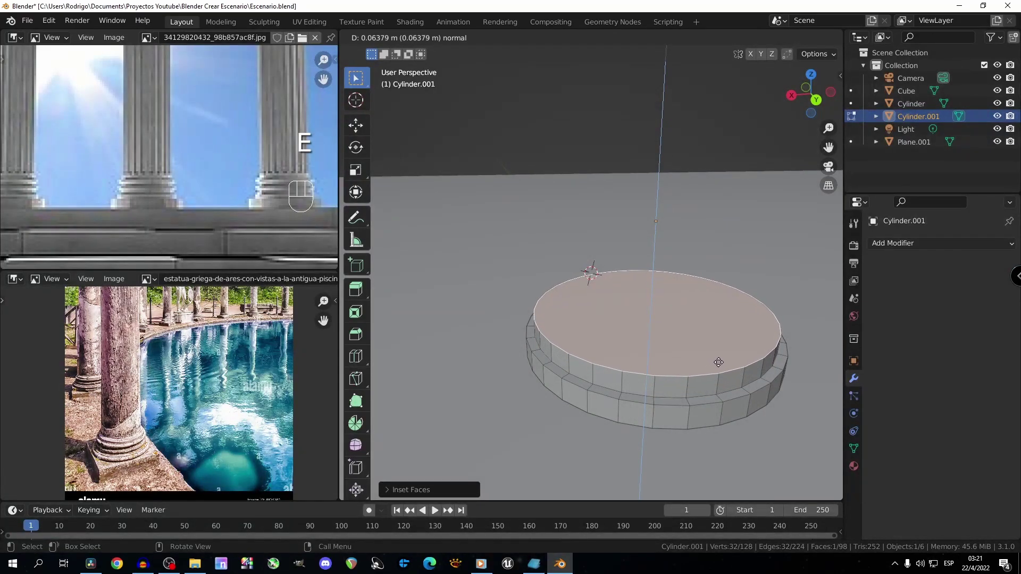
pyautogui.click(759, 387)
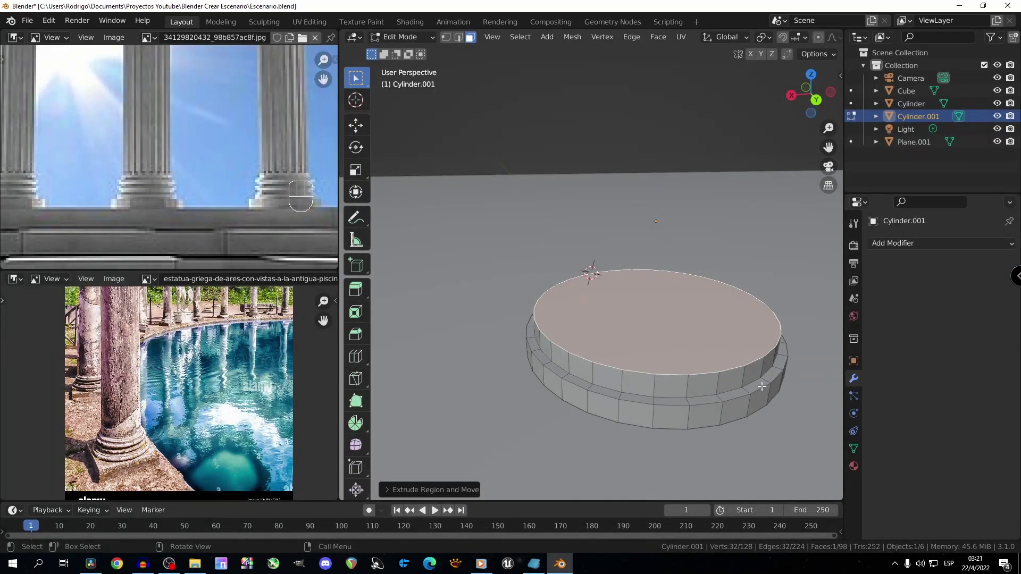
# Inset the second tier's top face about 0.06 m and extrude it slightly upward as a narrow neck.
pyautogui.press('i')
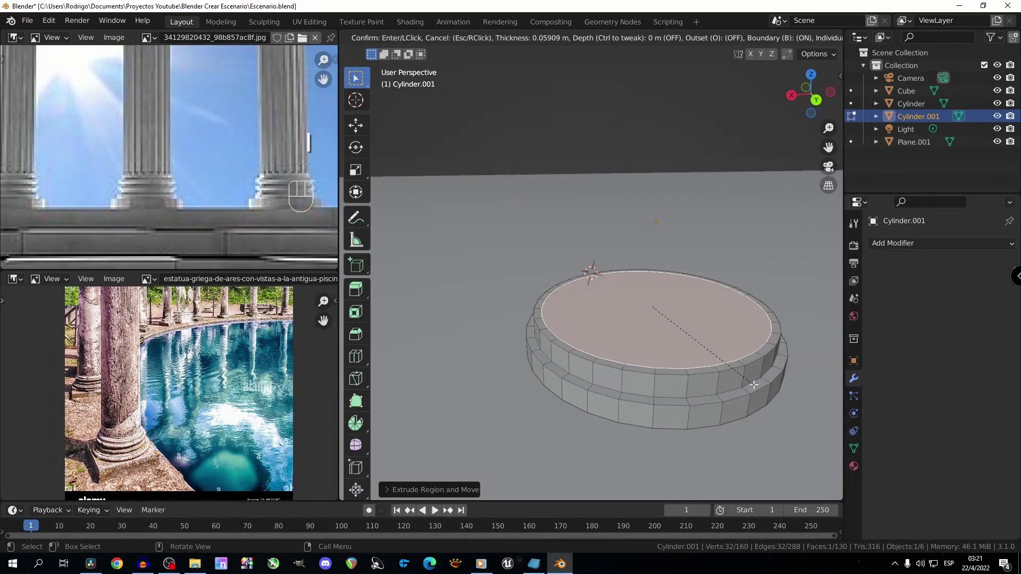
pyautogui.click(752, 385)
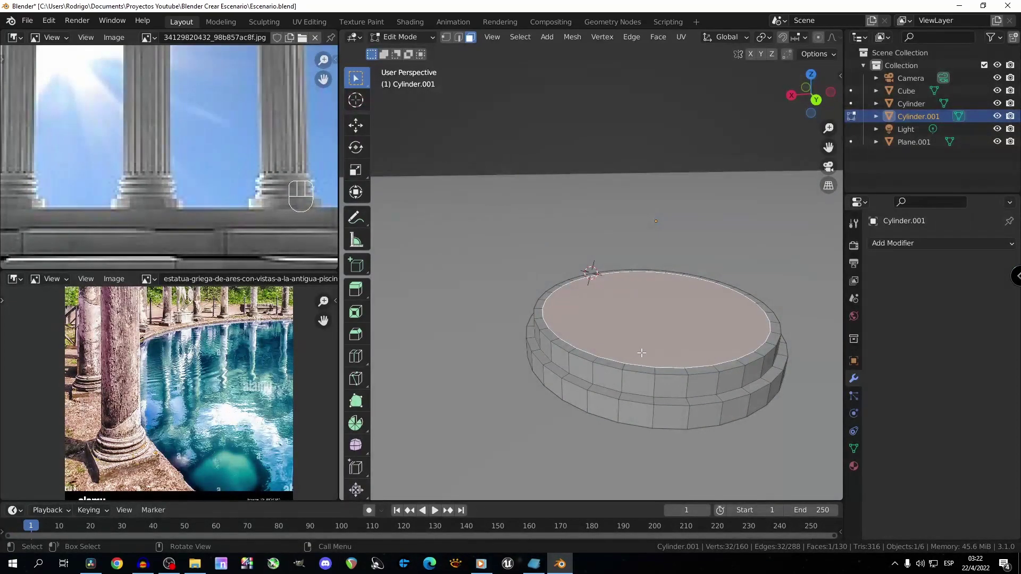
pyautogui.press('g')
pyautogui.press('e')
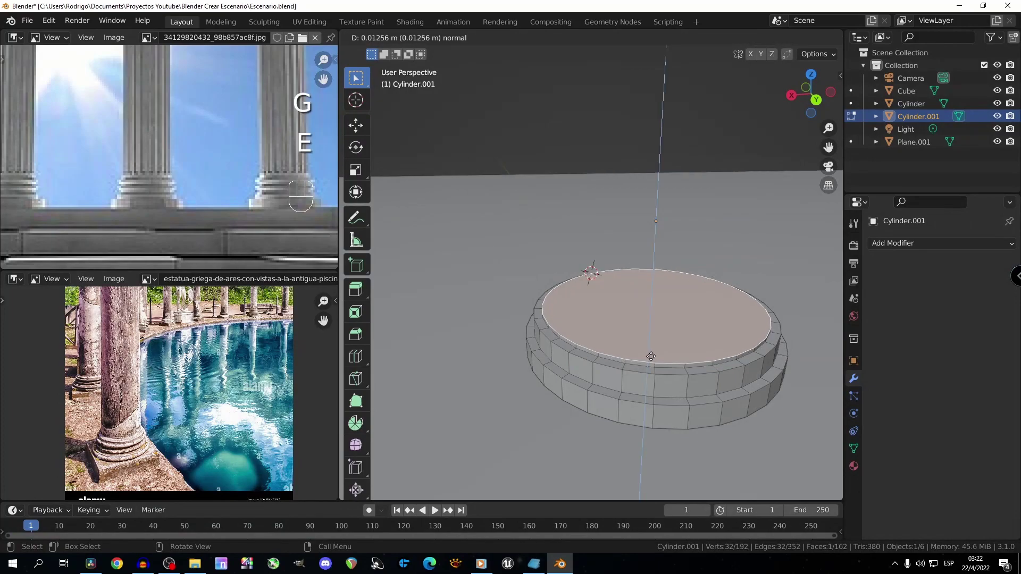
pyautogui.click(651, 354)
pyautogui.moveTo(652, 354); pyautogui.dragTo(652, 343, button='middle')
# Extrude the neck's top face in place, scale it outward to about 1.05 and raise it about 0.008 m along Z.
pyautogui.press('e')
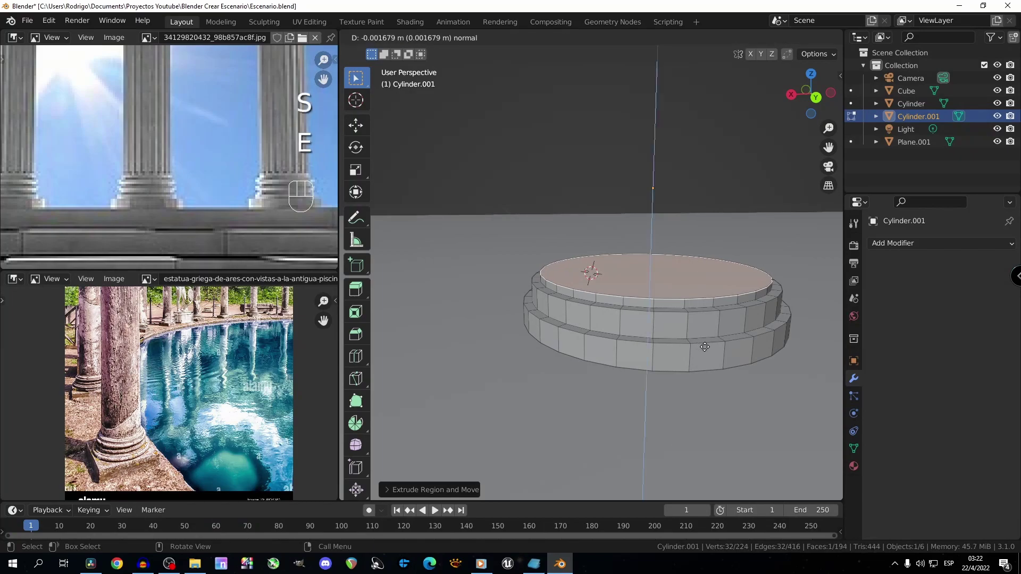
pyautogui.rightClick(705, 346)
pyautogui.press('s')
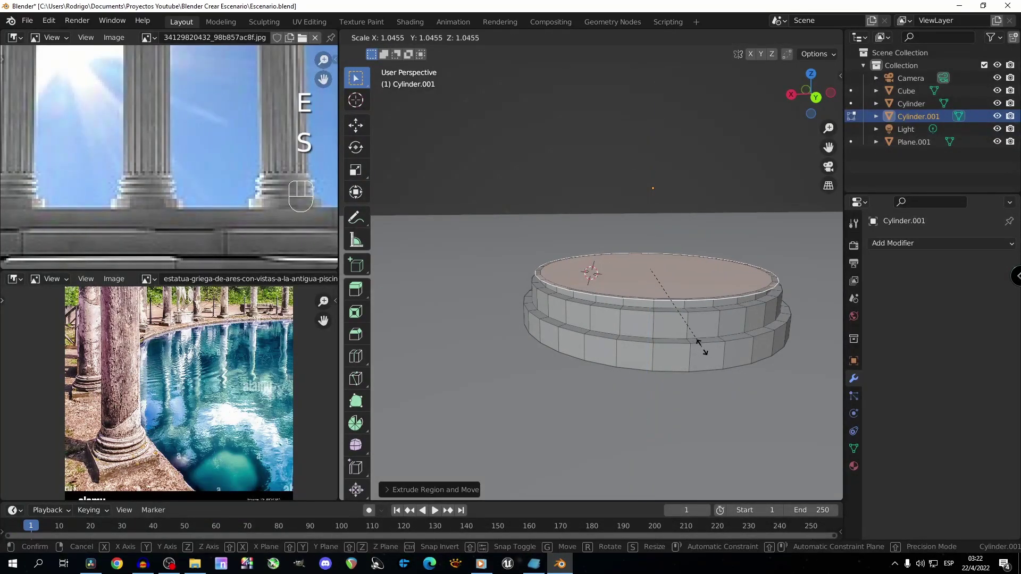
pyautogui.click(701, 347)
pyautogui.press('g')
pyautogui.press('z')
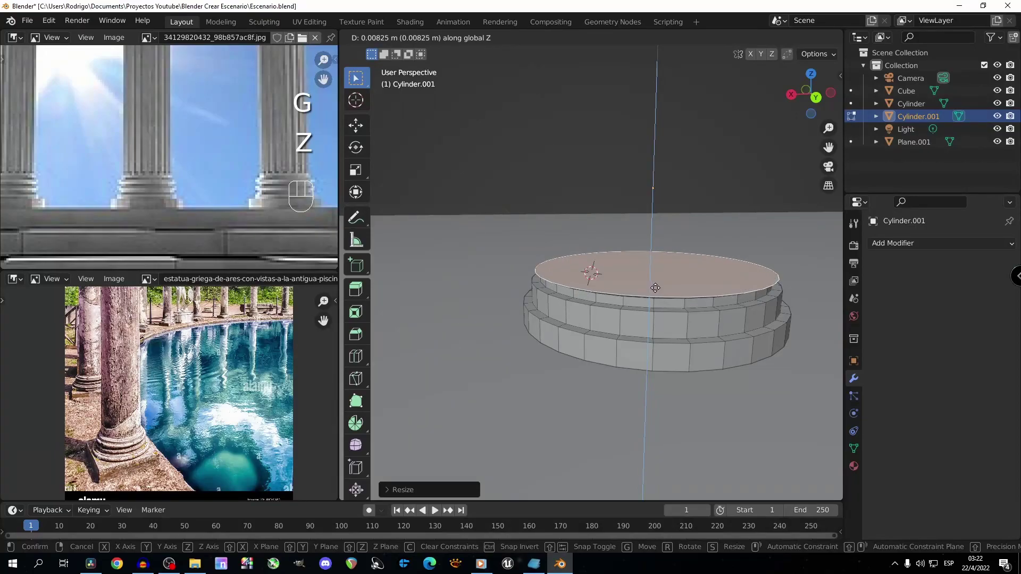
pyautogui.click(655, 288)
pyautogui.moveTo(612, 343); pyautogui.dragTo(610, 332, button='middle')
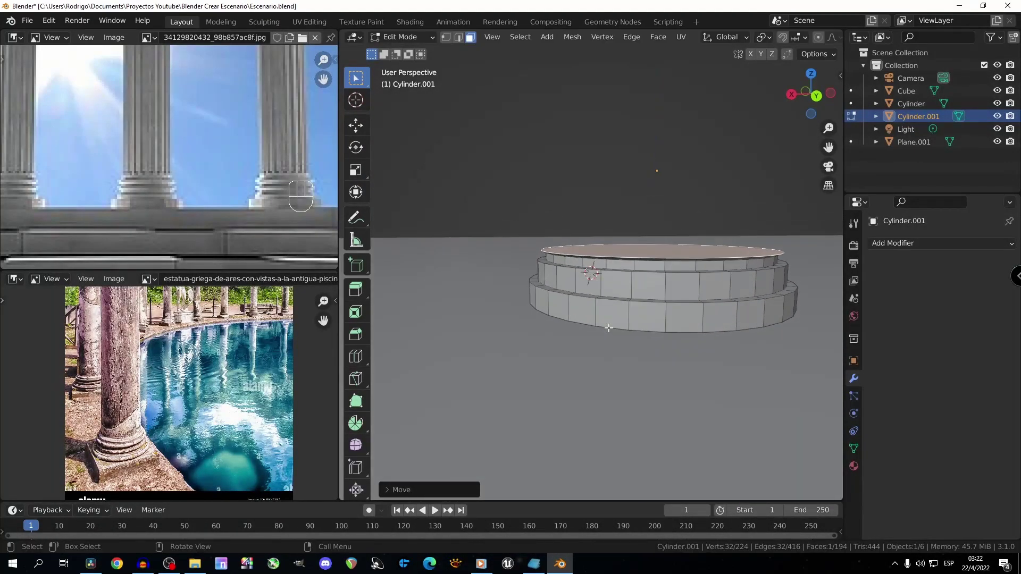
# Extrude the widened top face upward about 0.057 m as the third tier of the column base.
pyautogui.press('e')
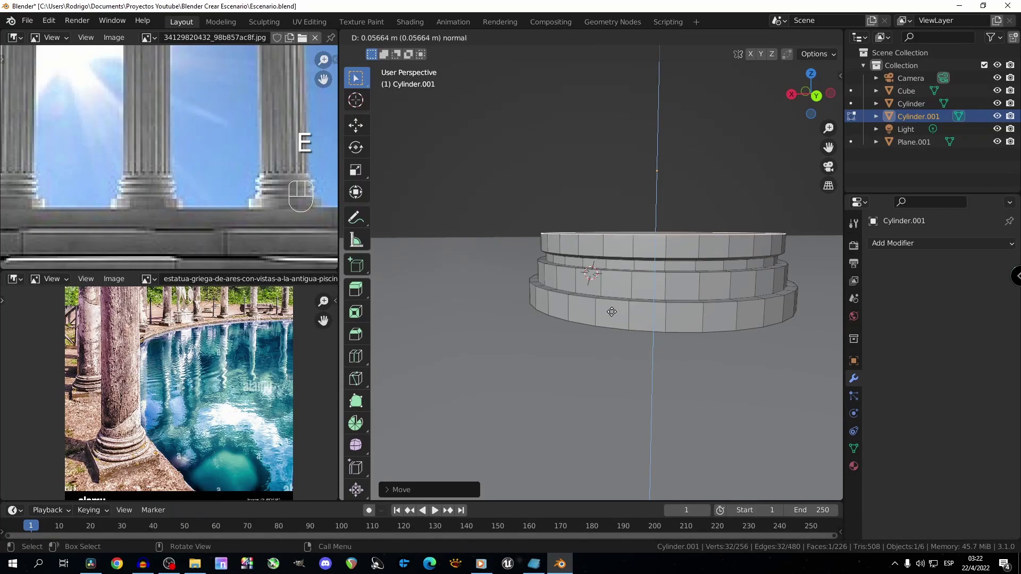
pyautogui.click(612, 312)
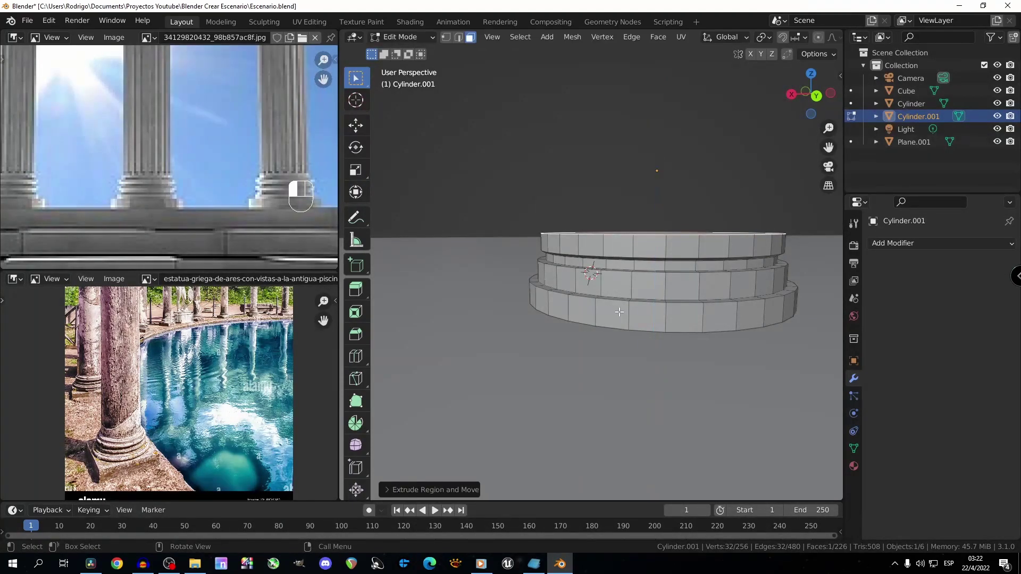
pyautogui.moveTo(612, 312); pyautogui.dragTo(691, 368, button='middle')
# Inset the third tier's top face about 0.078 m and extrude it slightly upward as another neck.
pyautogui.press('i')
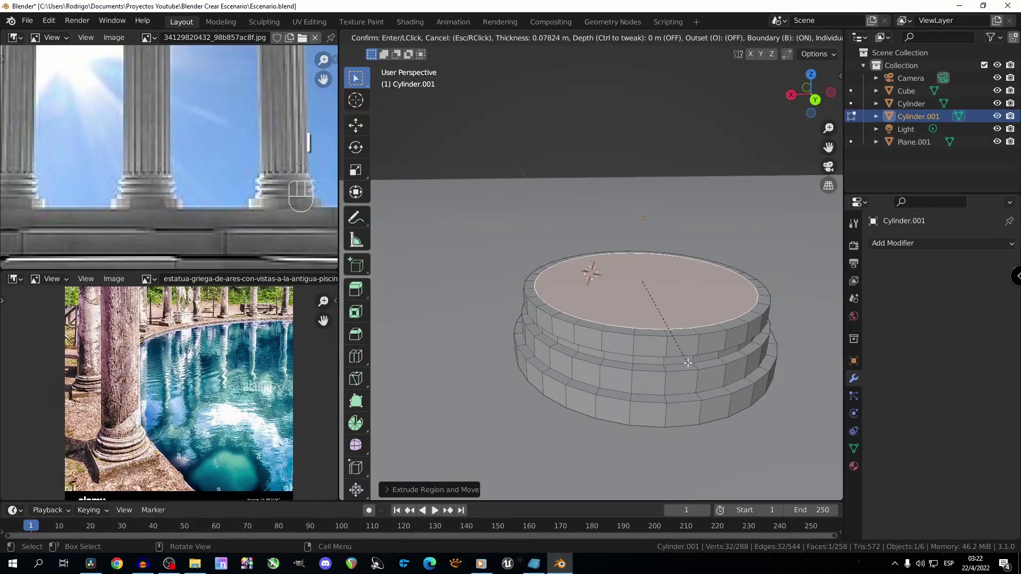
pyautogui.click(688, 363)
pyautogui.moveTo(688, 363); pyautogui.dragTo(691, 358, button='middle')
pyautogui.press('e')
pyautogui.click(692, 350)
# Extrude the upper neck's top face in place, scale it slightly outward and raise it about 0.006 m along Z.
pyautogui.press('e')
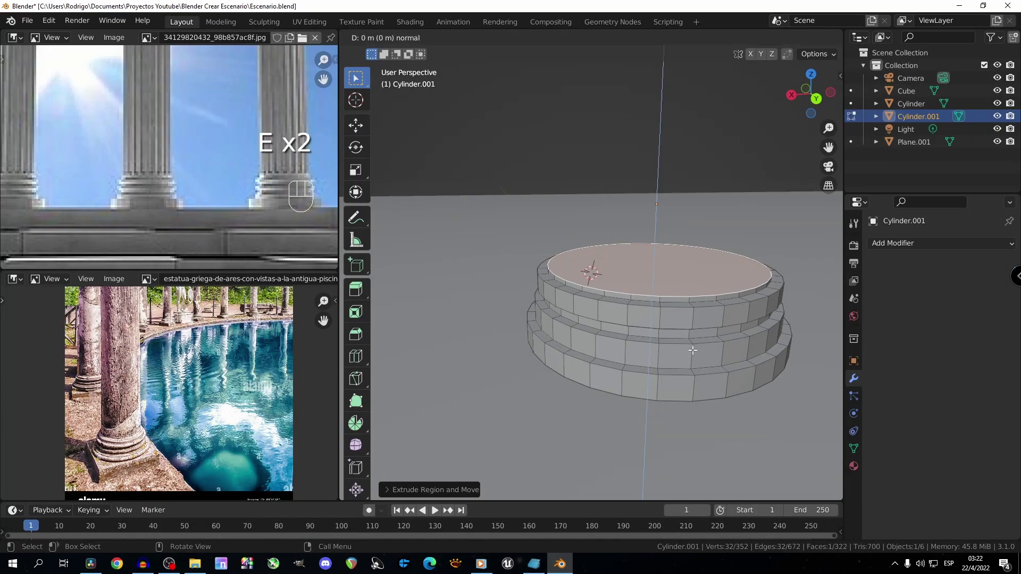
pyautogui.click(693, 351)
pyautogui.press('s')
pyautogui.click(703, 351)
pyautogui.press('g')
pyautogui.press('z')
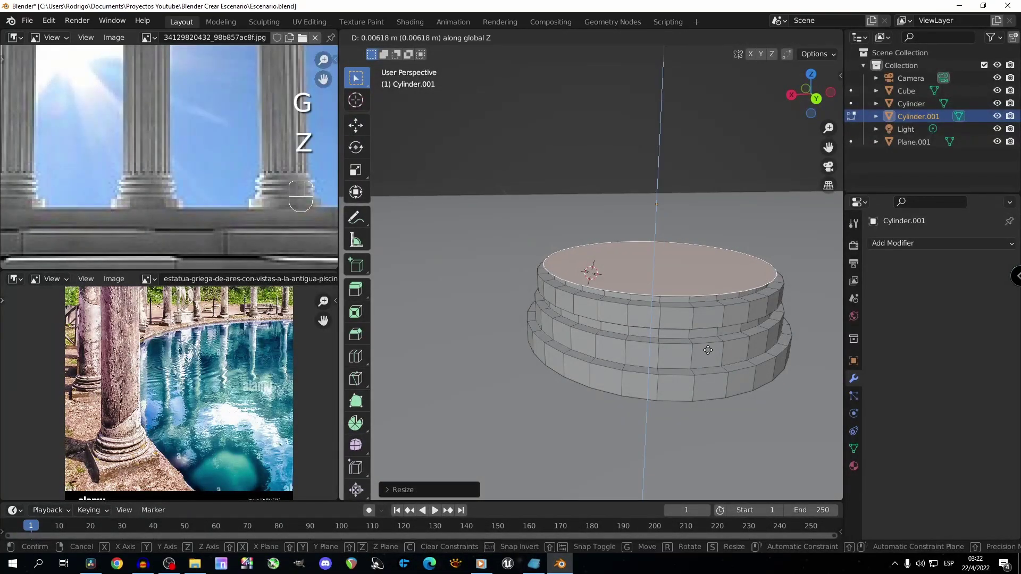
pyautogui.click(708, 350)
# Extrude the top face upward about 0.043 m as the fourth tier and inset its top for the shaft.
pyautogui.press('e')
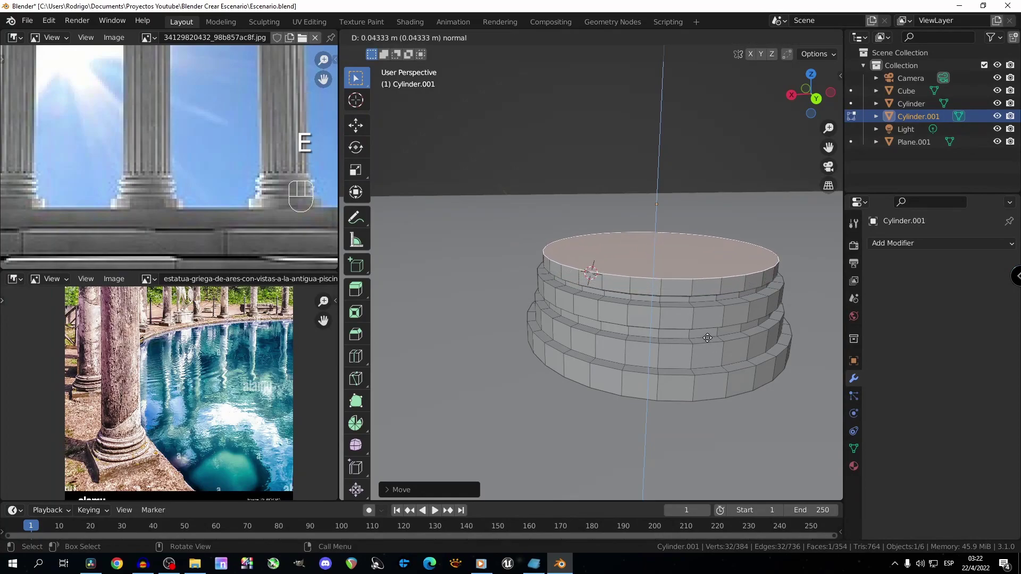
pyautogui.click(707, 338)
pyautogui.moveTo(708, 339); pyautogui.dragTo(712, 359, button='middle')
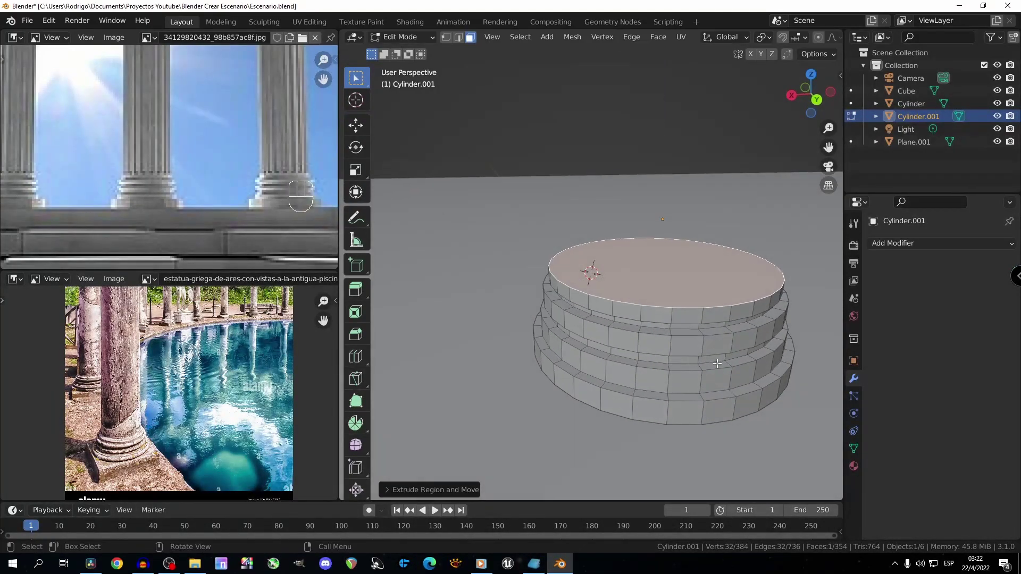
pyautogui.press('i')
pyautogui.click(716, 352)
pyautogui.scroll(-4, 712, 353)
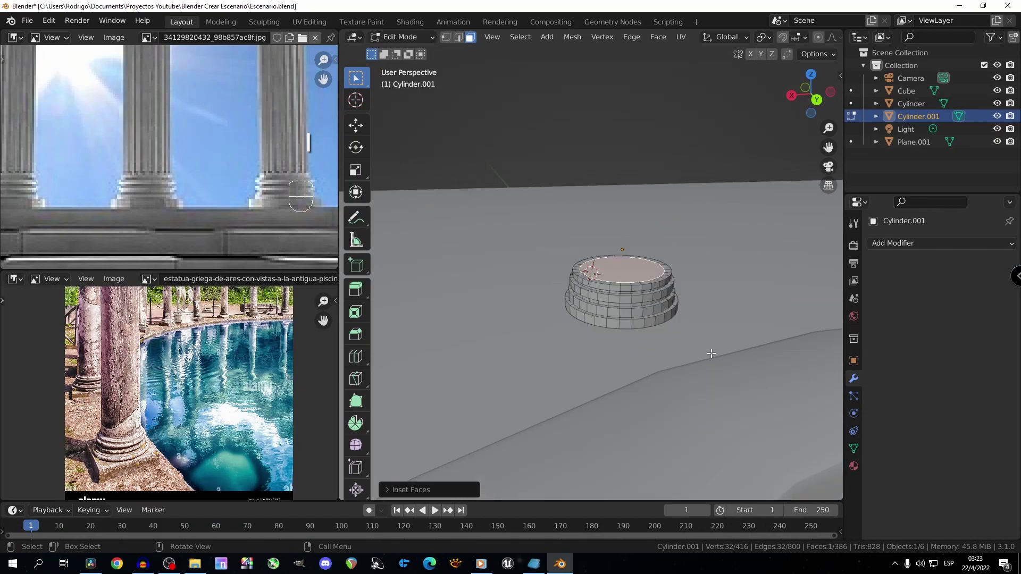
# Return to Object Mode and apply Shade Smooth to the column base.
pyautogui.press('Tab')
pyautogui.moveTo(639, 354); pyautogui.dragTo(680, 360, button='middle')
pyautogui.scroll(4, 671, 364)
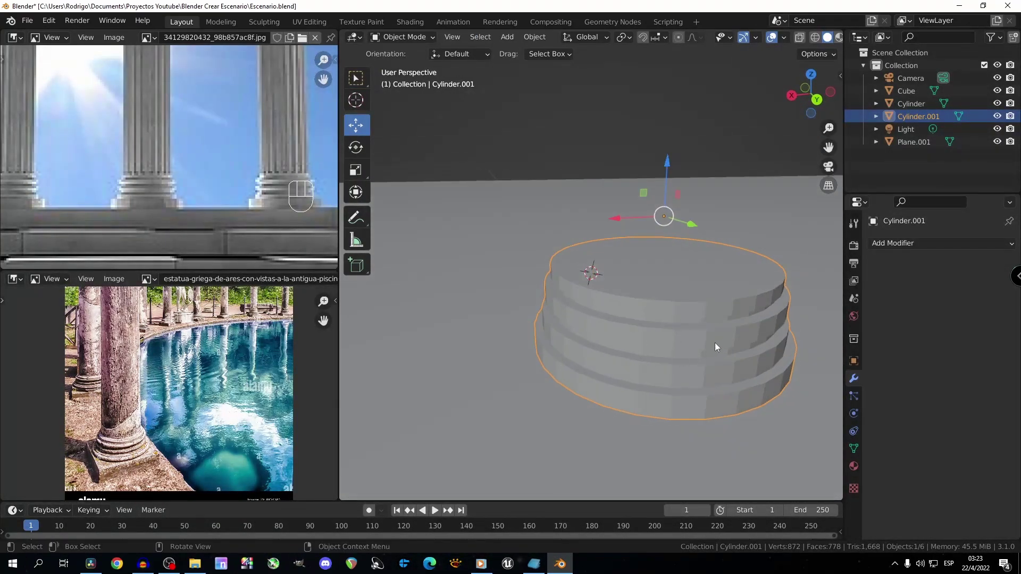
pyautogui.moveTo(610, 346); pyautogui.dragTo(633, 327, button='middle')
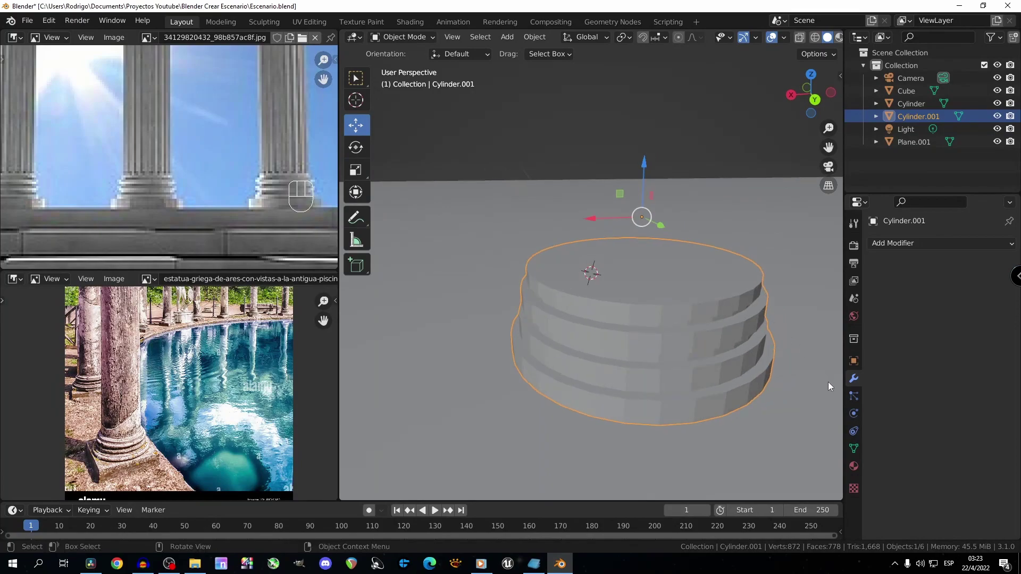
pyautogui.rightClick(640, 352)
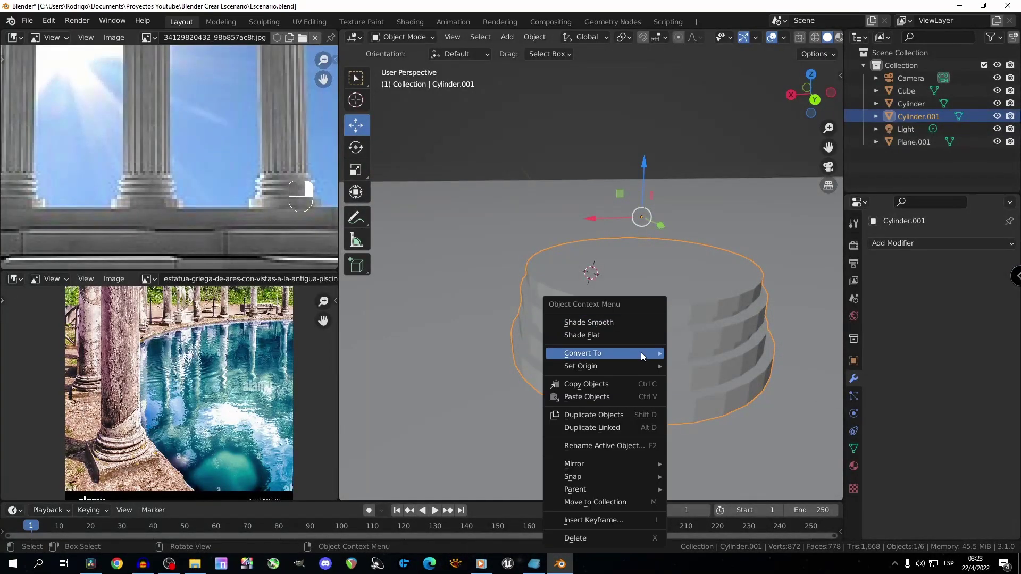
pyautogui.click(599, 324)
pyautogui.moveTo(707, 364); pyautogui.dragTo(693, 359, button='middle')
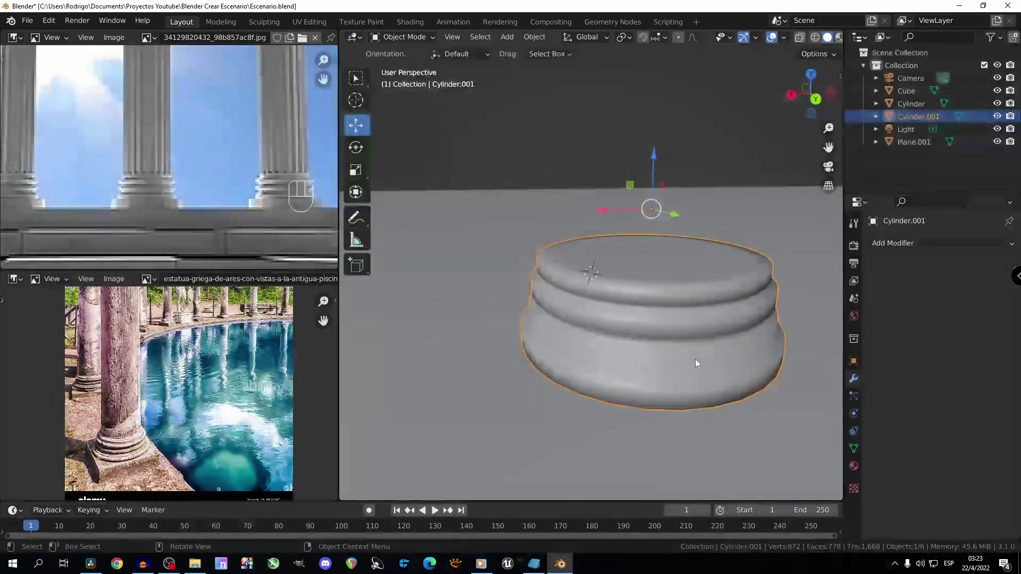
# Enable Auto Smooth at 30° in the column base's normals settings.
pyautogui.click(855, 448)
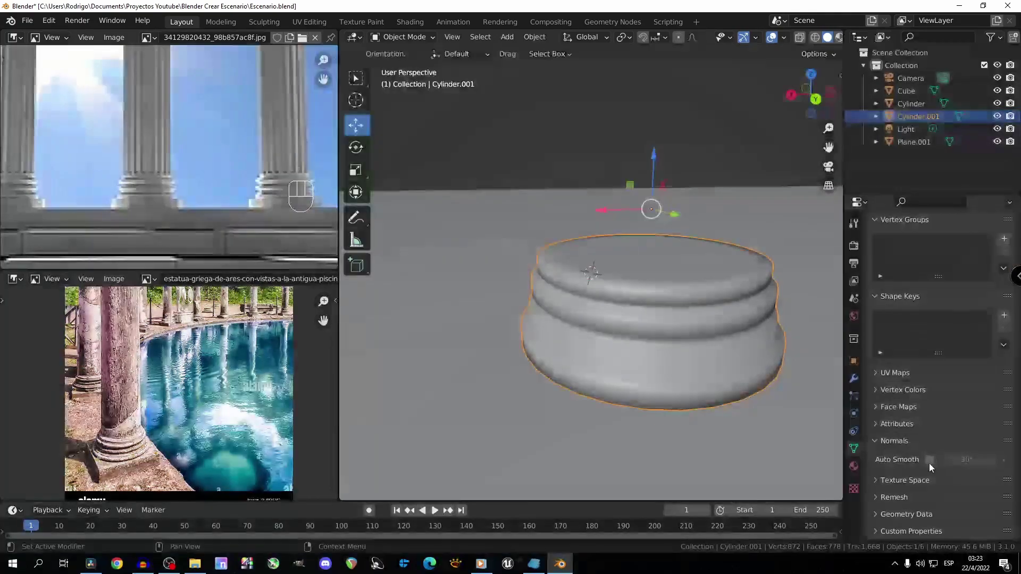
pyautogui.click(929, 459)
pyautogui.moveTo(761, 391)
pyautogui.mouseDown(button='middle')
pyautogui.moveTo(723, 369)
pyautogui.moveTo(730, 359)
pyautogui.moveTo(701, 381)
pyautogui.moveTo(694, 323)
pyautogui.mouseUp(button='middle')
# In Edit Mode, extrude the inset top face of the base upward as the column shaft.
pyautogui.press('Tab')
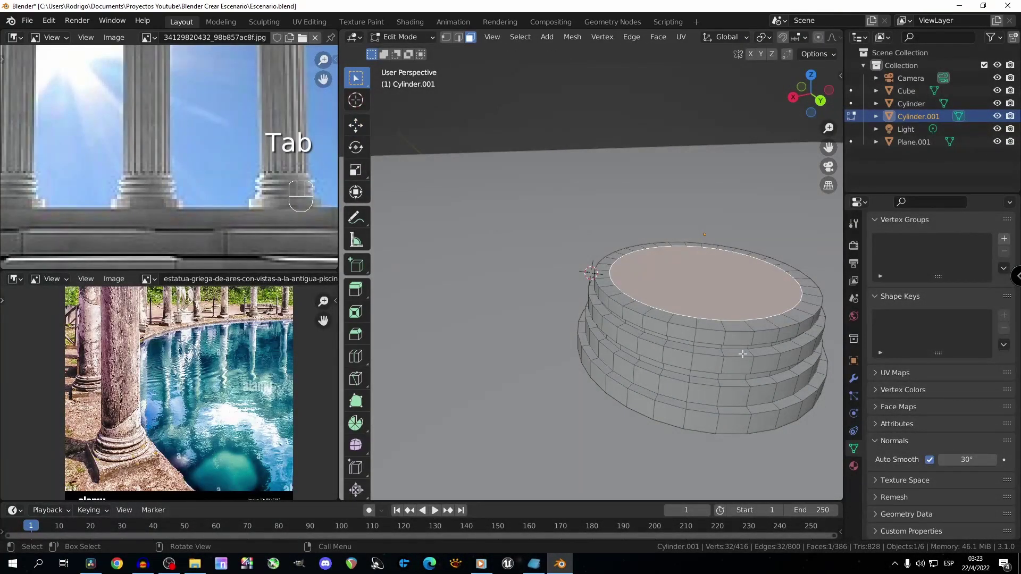
pyautogui.scroll(-4, 732, 358)
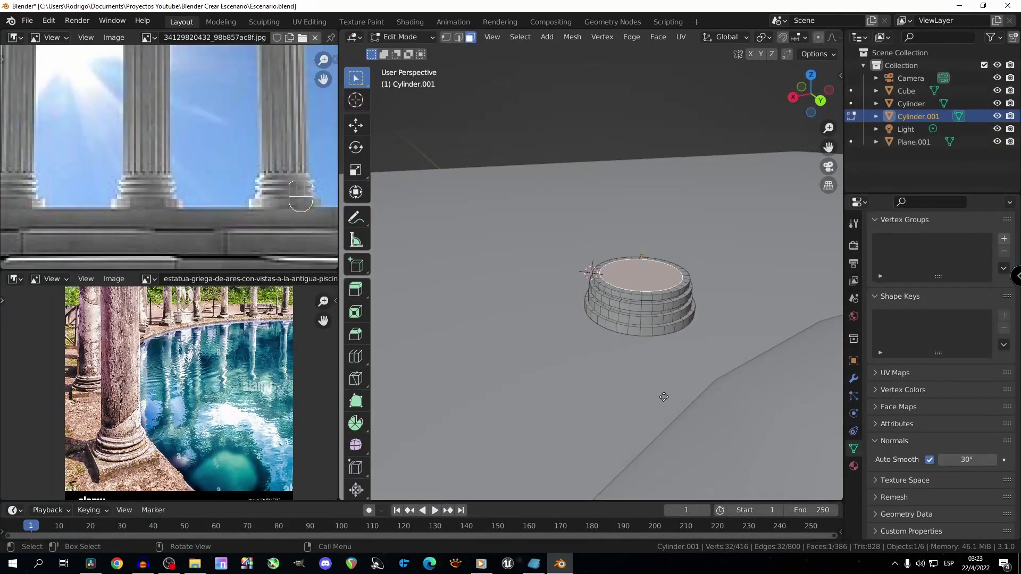
pyautogui.press('e')
pyautogui.click(664, 278)
pyautogui.scroll(-2, 664, 278)
pyautogui.moveTo(665, 279)
pyautogui.mouseDown(button='middle')
pyautogui.moveTo(657, 271)
pyautogui.moveTo(660, 286)
pyautogui.mouseUp(button='middle')
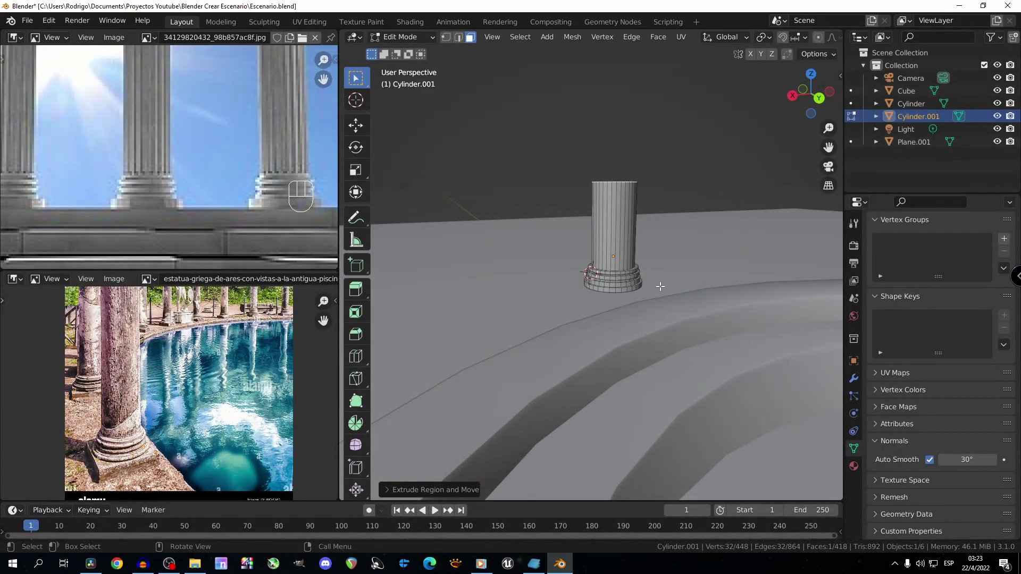
# Raise the shaft's top face about 0.87 m along Z to lengthen the column, and return to Object Mode.
pyautogui.press('g')
pyautogui.press('z')
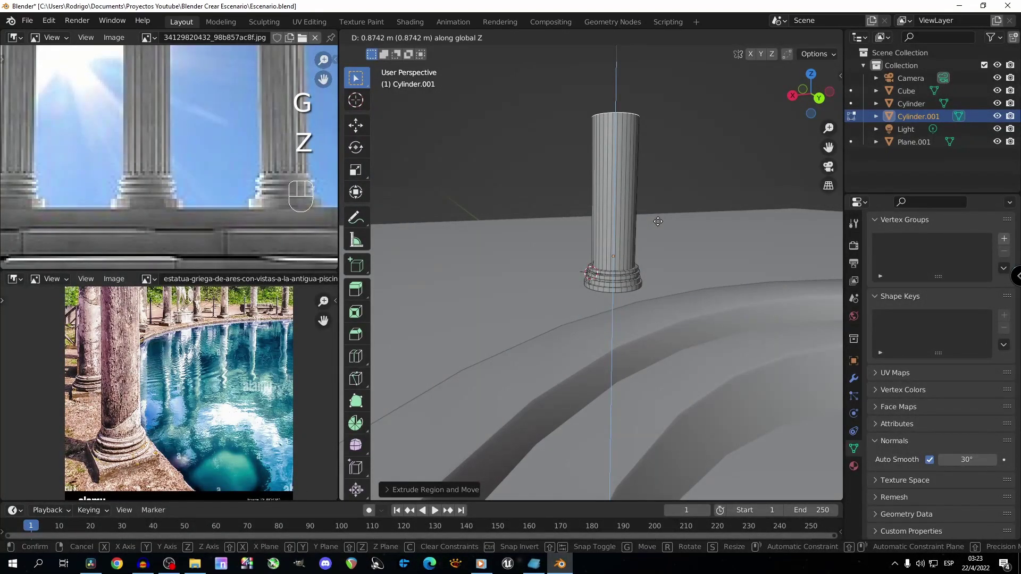
pyautogui.click(658, 221)
pyautogui.moveTo(656, 224); pyautogui.dragTo(616, 199, button='middle')
pyautogui.press('Tab')
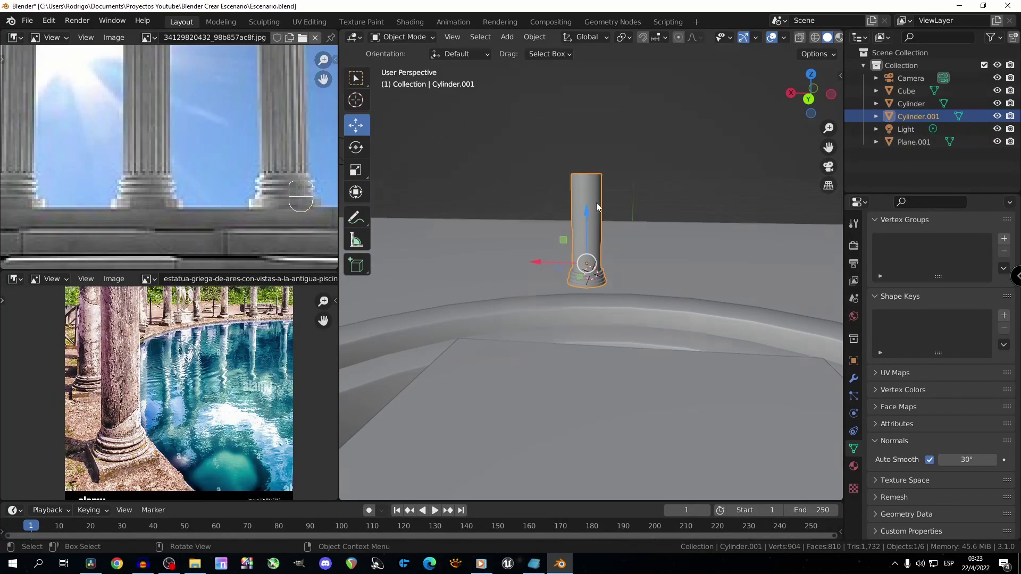
# In Edit Mode, raise the shaft's top face slightly further along Z, and return to Object Mode.
pyautogui.scroll(1, 617, 220)
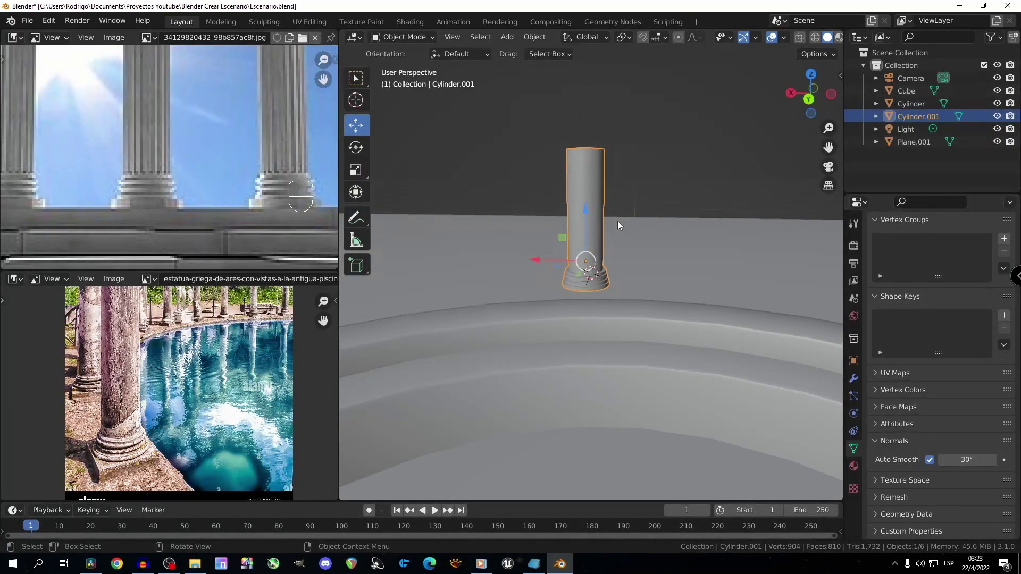
pyautogui.press('Tab')
pyautogui.press('g')
pyautogui.press('z')
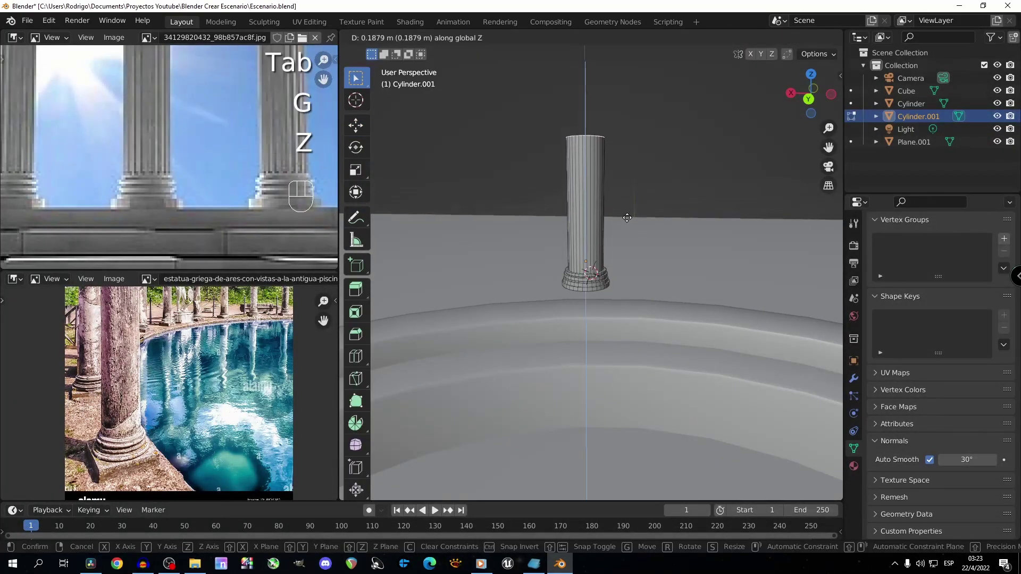
pyautogui.click(628, 222)
pyautogui.press('Tab')
pyautogui.moveTo(627, 221); pyautogui.dragTo(650, 226, button='middle')
pyautogui.scroll(6, 611, 276)
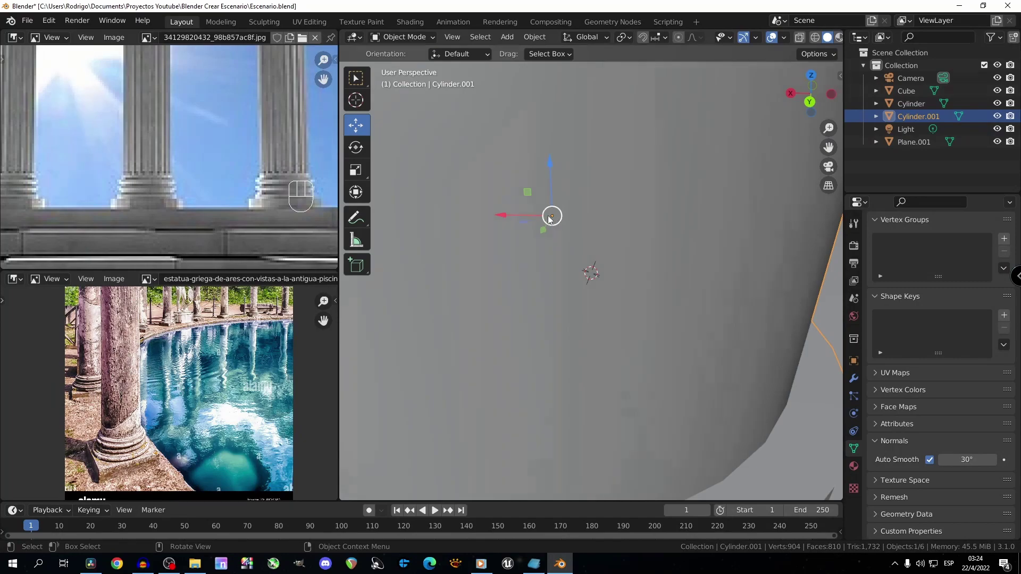
pyautogui.scroll(-5, 550, 218)
pyautogui.moveTo(549, 255); pyautogui.dragTo(580, 272)
pyautogui.rightClick(581, 272)
pyautogui.scroll(-3, 583, 275)
pyautogui.moveTo(583, 276); pyautogui.dragTo(548, 276, button='middle')
pyautogui.moveTo(549, 277); pyautogui.dragTo(534, 263)
pyautogui.rightClick(550, 277)
pyautogui.click(361, 149)
pyautogui.rightClick(538, 268)
pyautogui.scroll(-3, 559, 271)
pyautogui.moveTo(565, 268); pyautogui.dragTo(574, 264, button='middle')
# Enter Edit Mode, save the file and snap the 3D cursor to the shaft's selected top face.
pyautogui.moveTo(572, 139); pyautogui.dragTo(604, 207, button='middle')
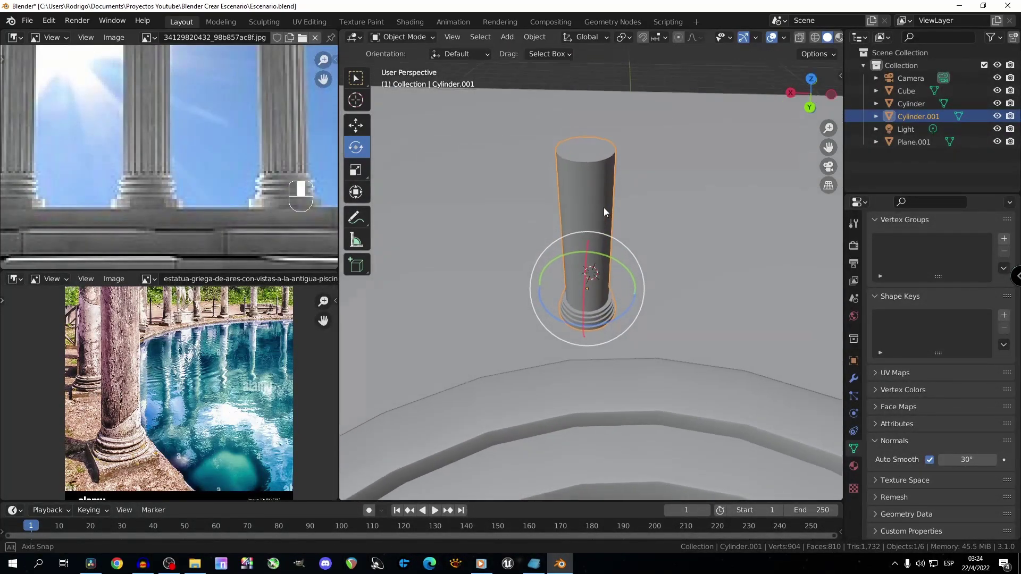
pyautogui.press('Tab')
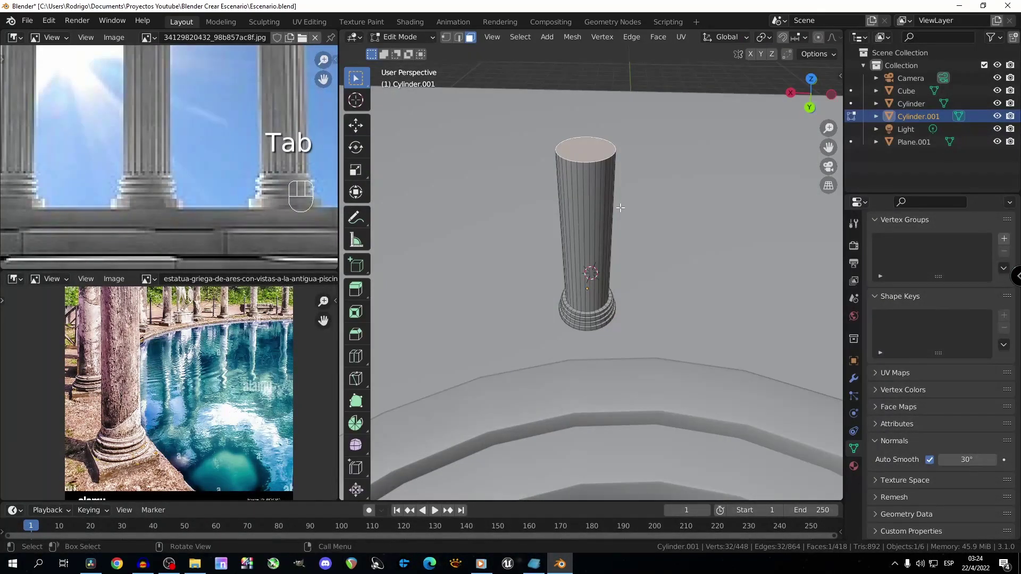
pyautogui.hotkey('ctrl', 's')
pyautogui.rightClick(588, 151)
pyautogui.hotkey('shift', 's')
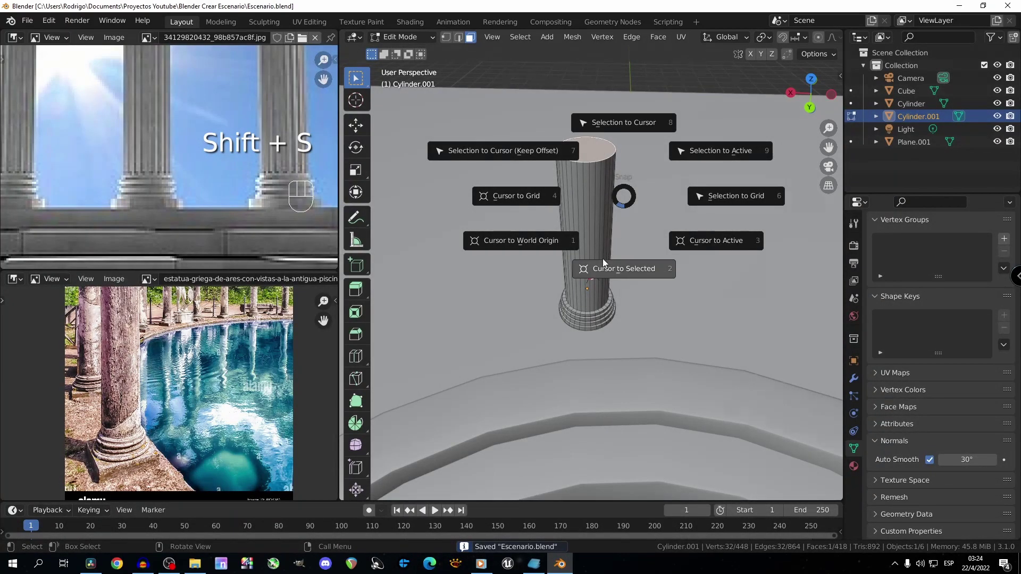
pyautogui.click(605, 266)
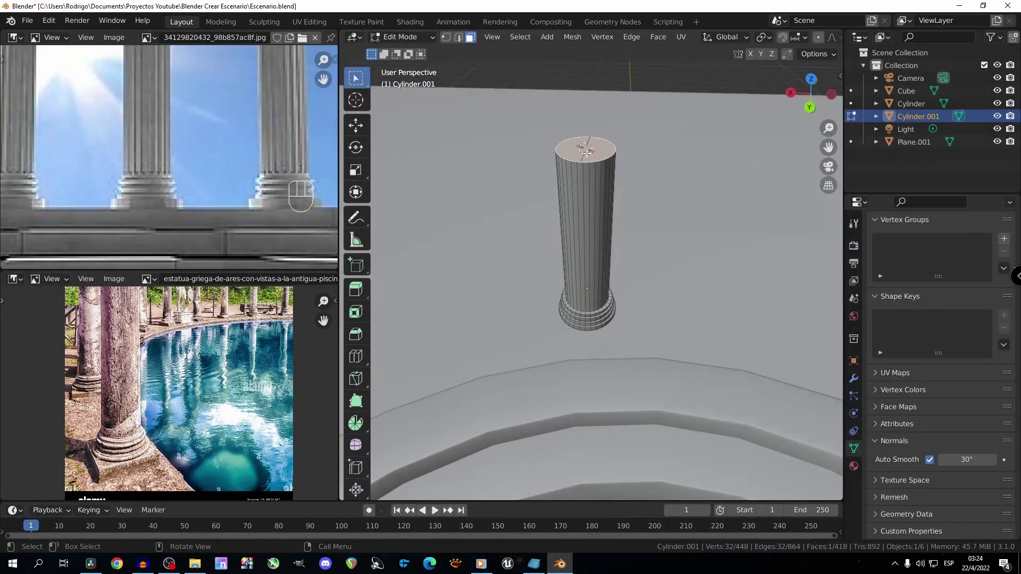
# In Object Mode, set the column's origin to the 3D cursor at the top of the shaft.
pyautogui.press('KP_3')
pyautogui.press('KP_Decimal')
pyautogui.moveTo(645, 190); pyautogui.dragTo(550, 243, button='middle')
pyautogui.scroll(-5, 550, 243)
pyautogui.press('Tab')
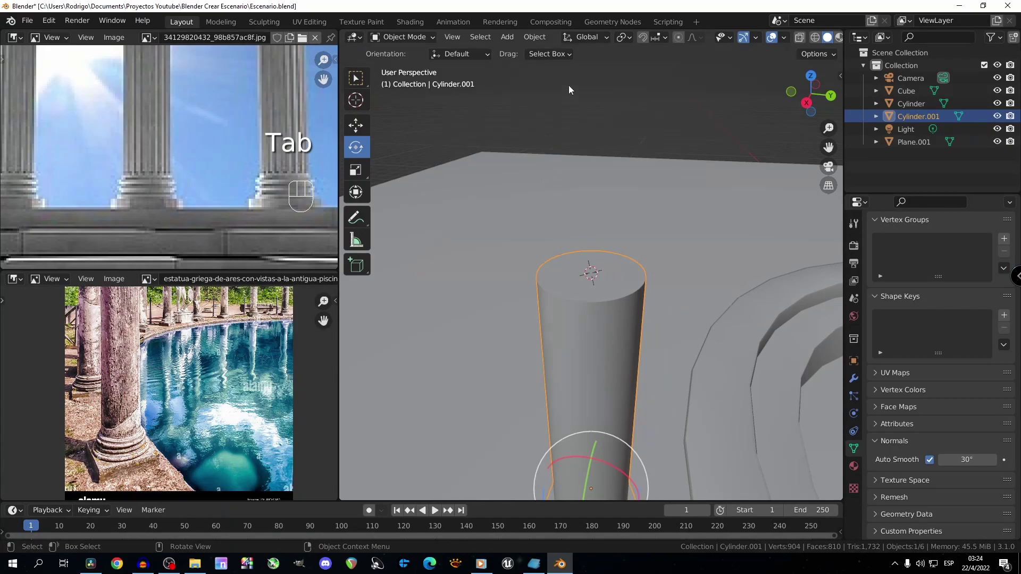
pyautogui.click(535, 36)
pyautogui.moveTo(565, 65)
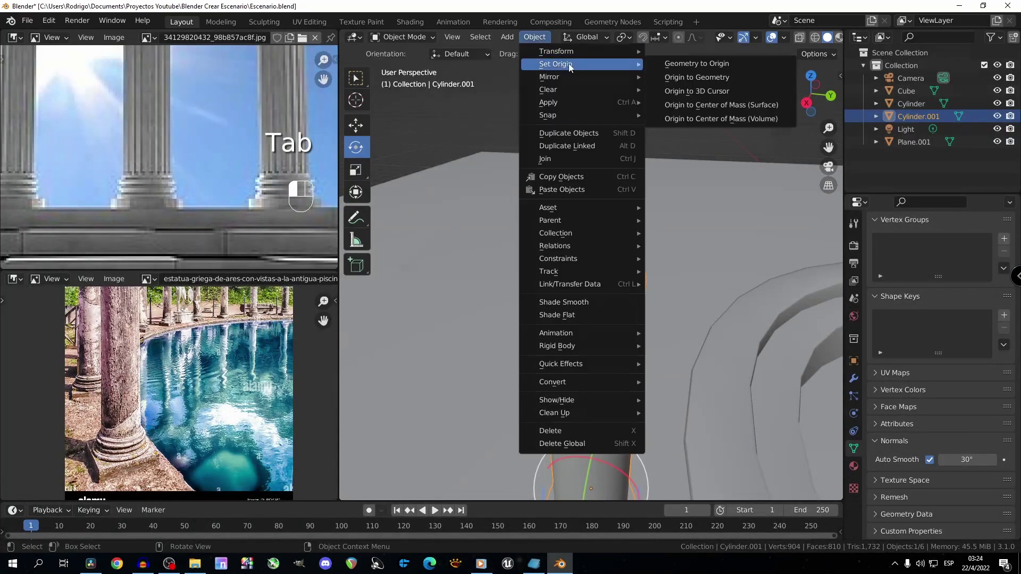
pyautogui.click(694, 93)
pyautogui.moveTo(685, 145); pyautogui.dragTo(618, 272, button='middle')
pyautogui.moveTo(631, 257); pyautogui.dragTo(608, 261)
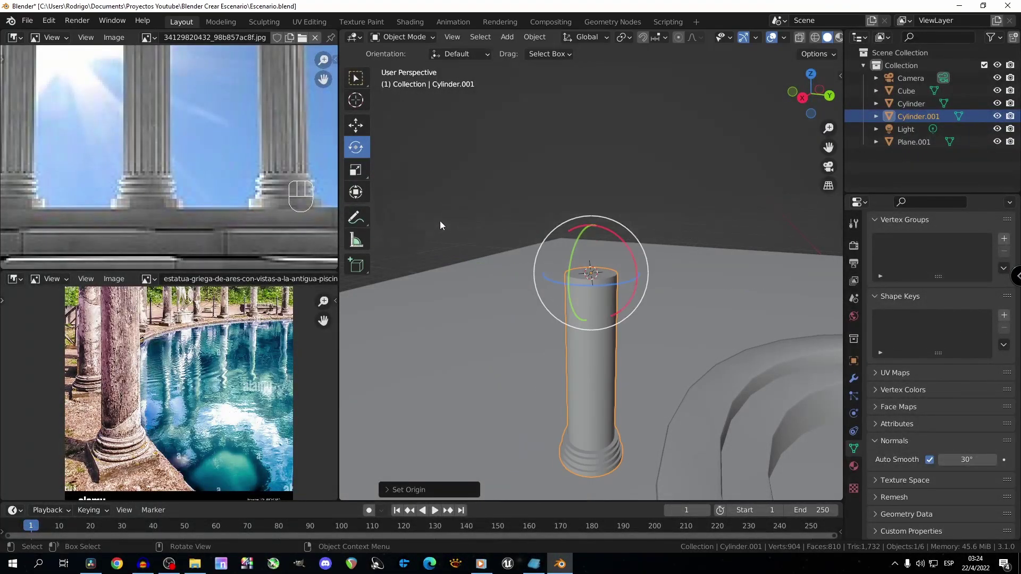
# In Edit Mode, delete the face capping the top of the column's shaft, and return to Object Mode.
pyautogui.scroll(3, 633, 231)
pyautogui.moveTo(633, 231); pyautogui.dragTo(629, 260, button='middle')
pyautogui.press('Tab')
pyautogui.press('Delete')
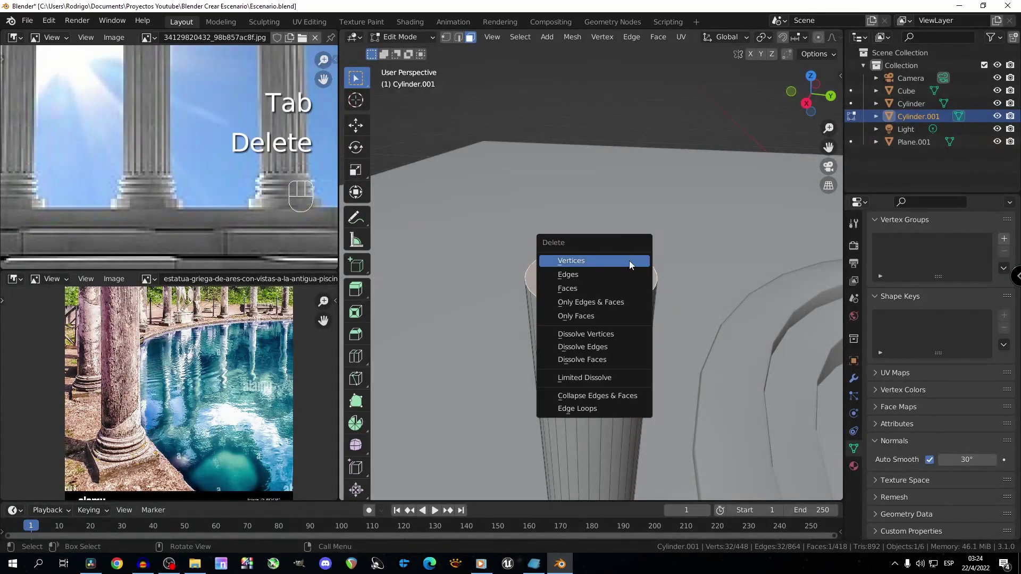
pyautogui.click(579, 289)
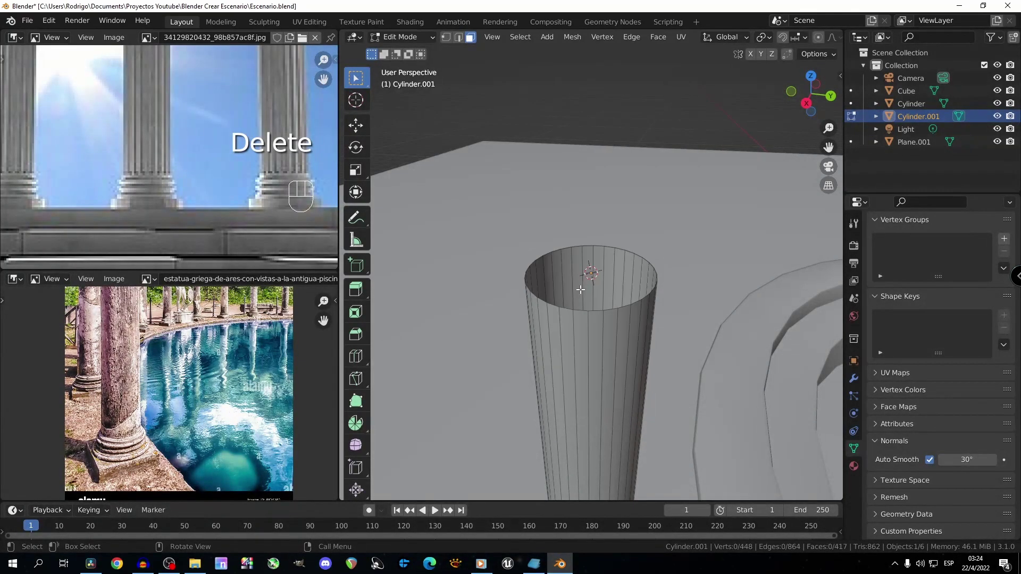
pyautogui.scroll(-5, 591, 276)
pyautogui.press('Tab')
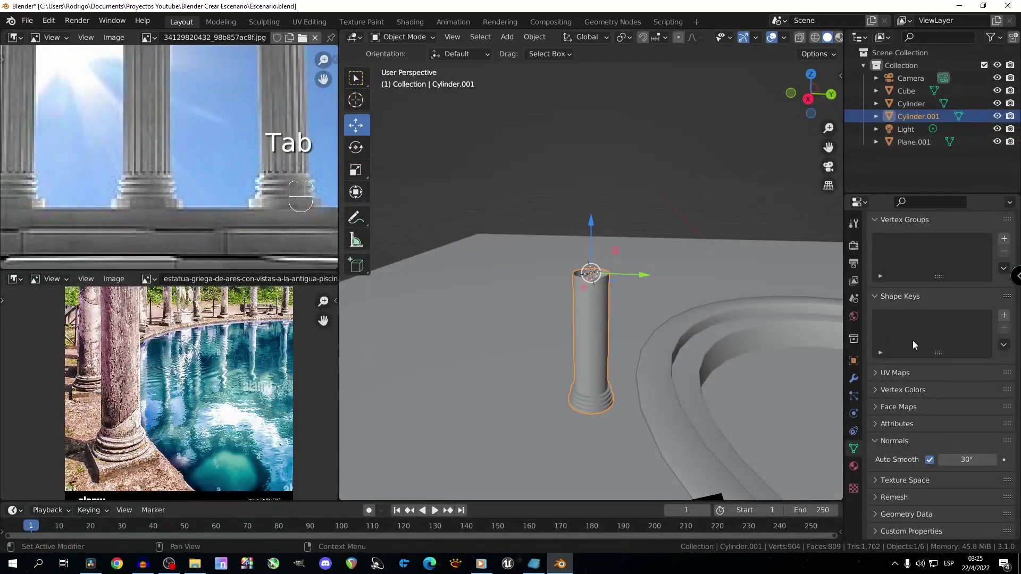
# Add a Mirror modifier to the column, mirroring only along the Z axis with Clipping enabled.
pyautogui.click(854, 382)
pyautogui.click(907, 245)
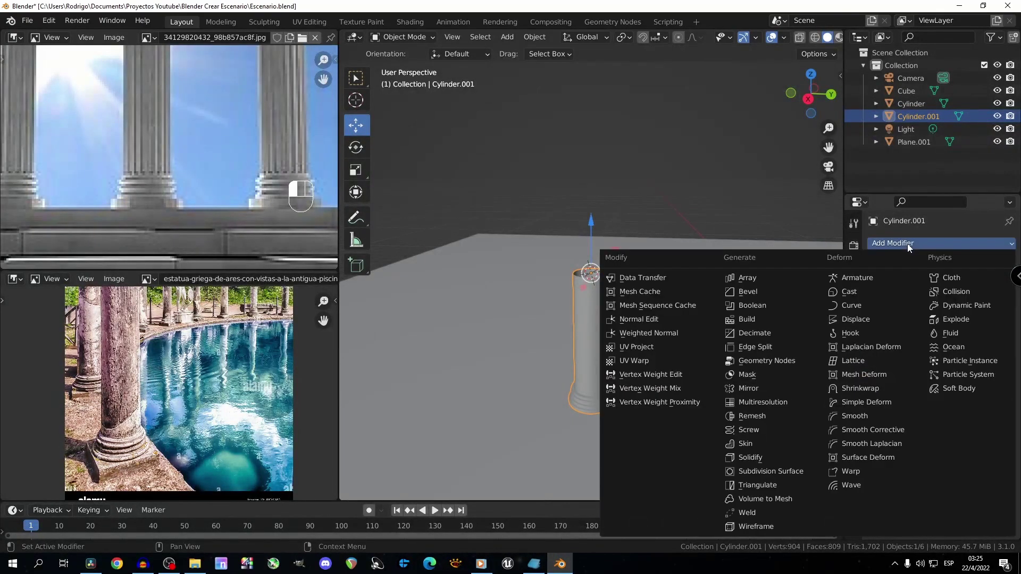
pyautogui.click(754, 389)
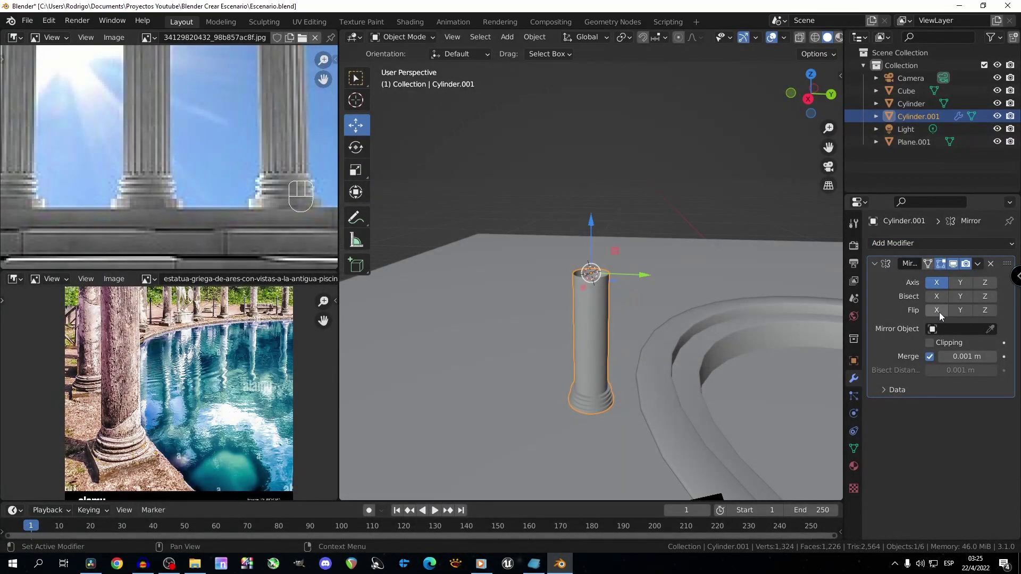
pyautogui.click(985, 283)
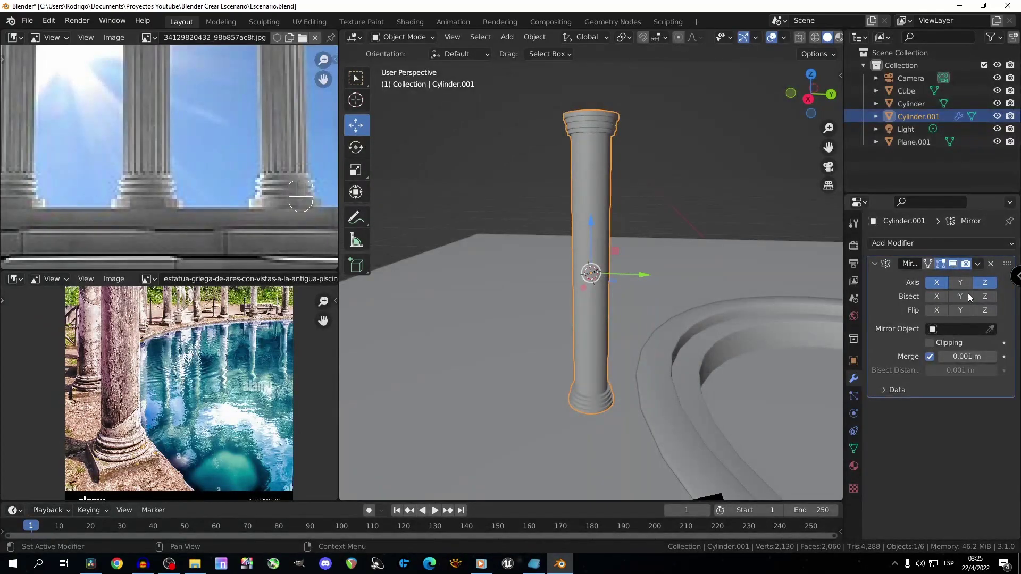
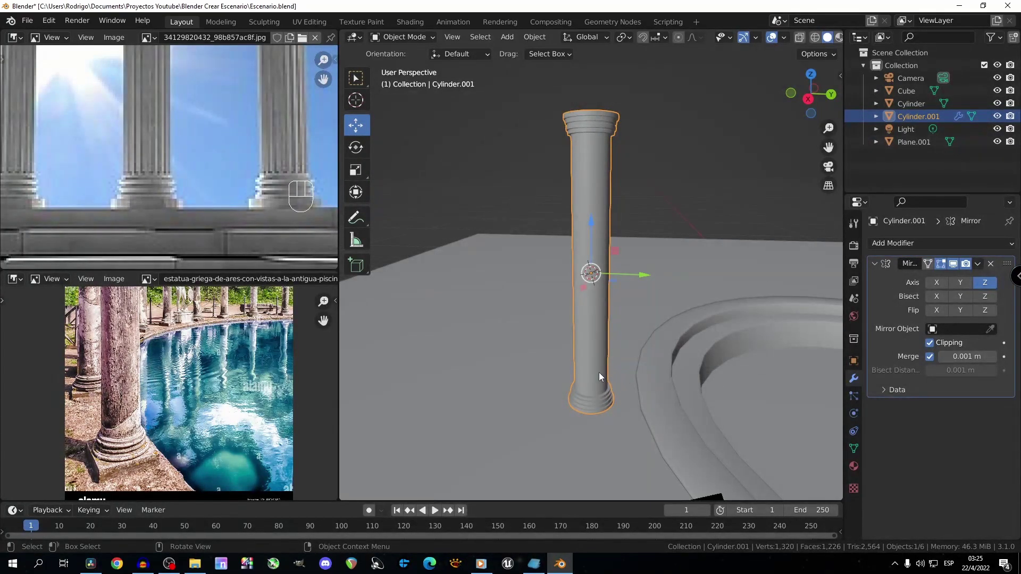
# Inspect the seam in the middle of the shaft in Edit Mode, and apply the Mirror modifier in Object Mode.
pyautogui.moveTo(650, 352); pyautogui.dragTo(606, 360, button='middle')
pyautogui.scroll(2, 607, 356)
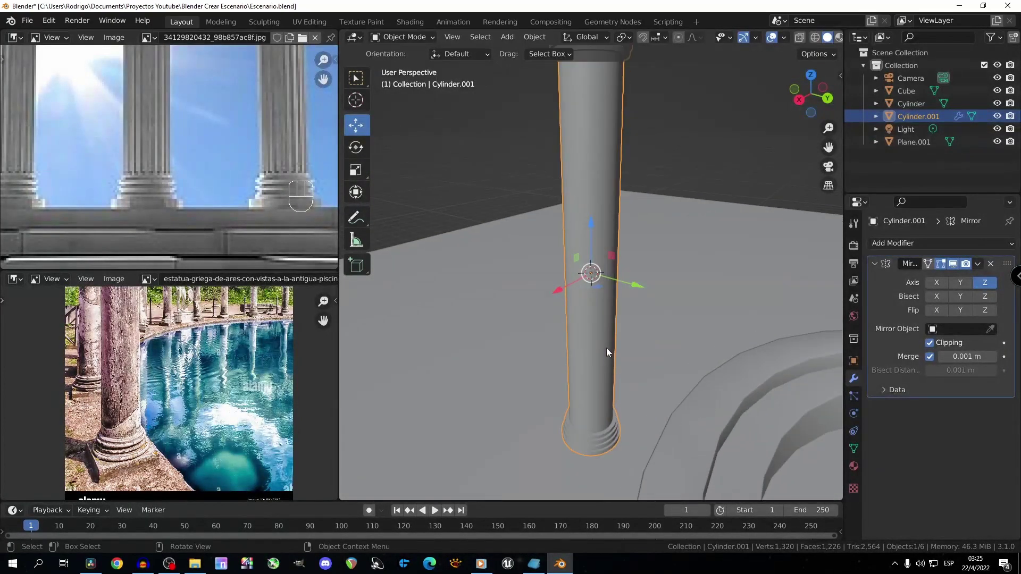
pyautogui.moveTo(579, 323); pyautogui.dragTo(631, 302, button='middle')
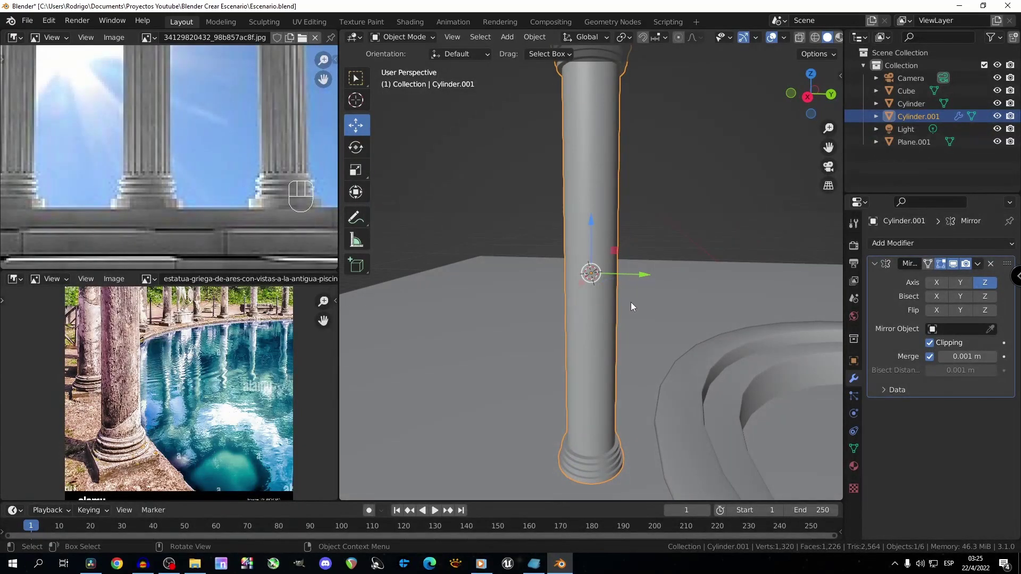
pyautogui.press('Tab')
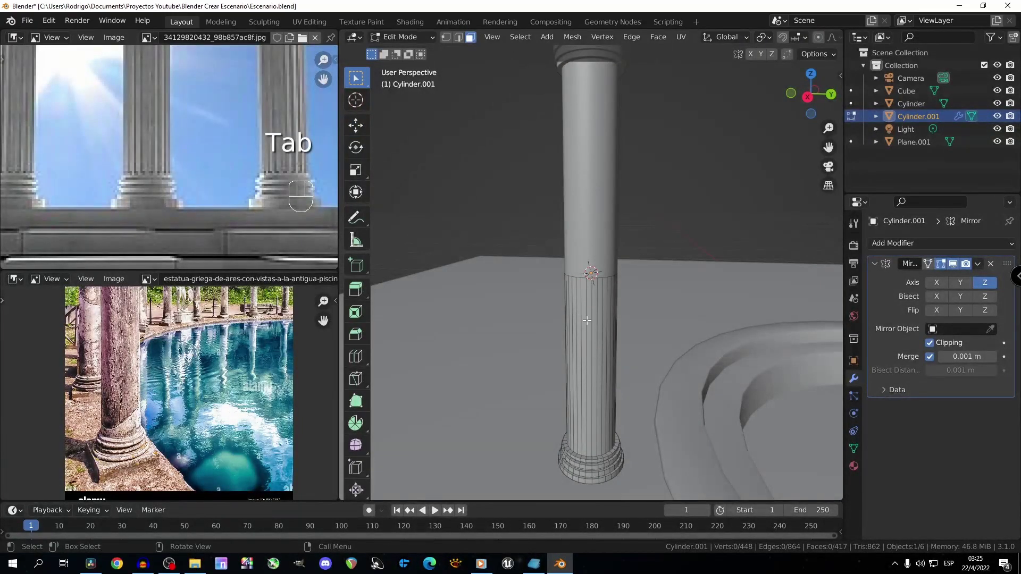
pyautogui.scroll(6, 604, 324)
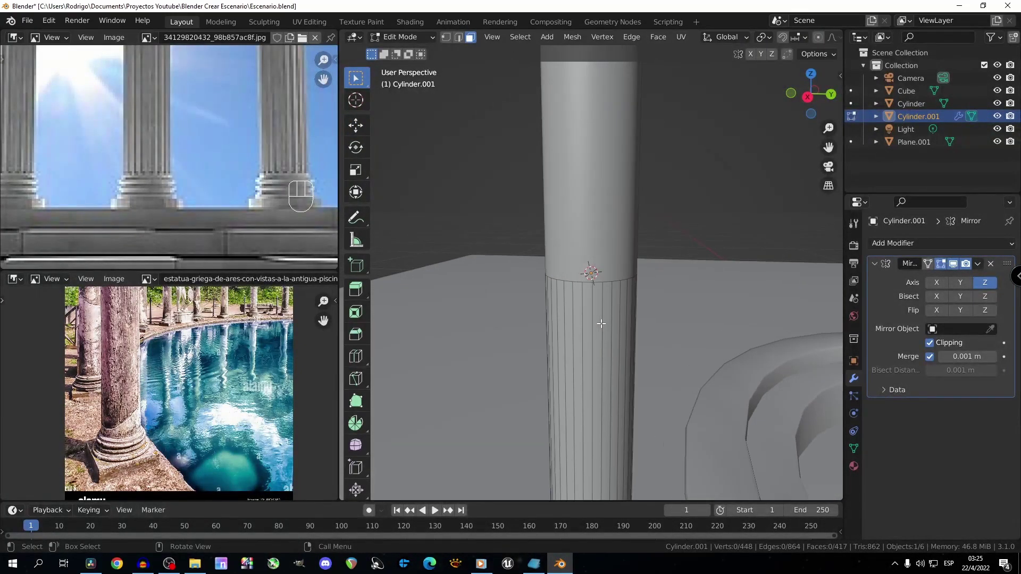
pyautogui.moveTo(585, 324); pyautogui.dragTo(734, 309, button='middle')
pyautogui.press('Tab')
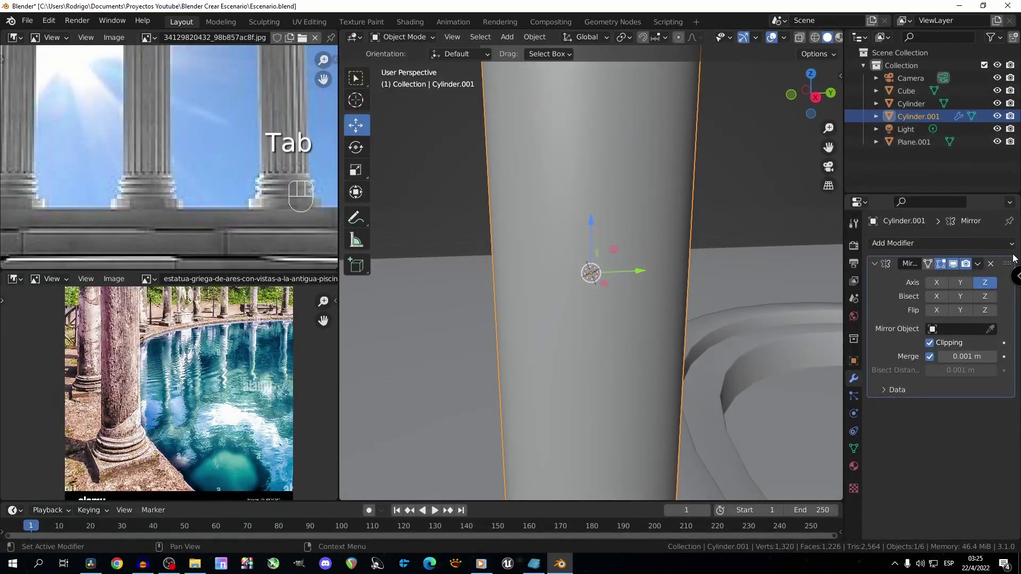
pyautogui.click(978, 264)
pyautogui.click(914, 279)
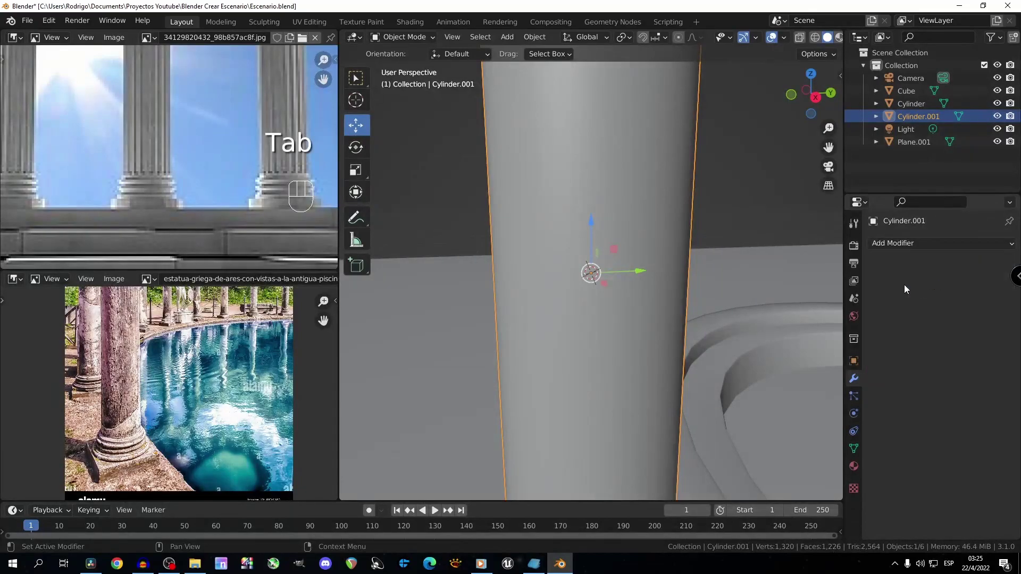
# In Edit Mode, dissolve the horizontal edge loop at the middle of the shaft, and return to Object Mode.
pyautogui.press('Tab')
pyautogui.scroll(-8, 721, 316)
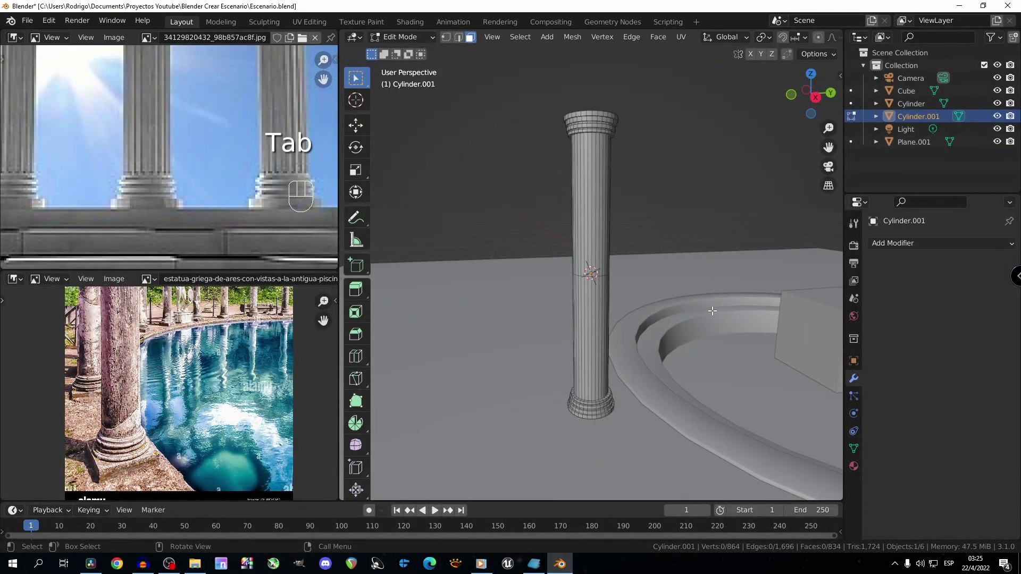
pyautogui.moveTo(691, 318); pyautogui.dragTo(660, 320, button='middle')
pyautogui.scroll(5, 660, 320)
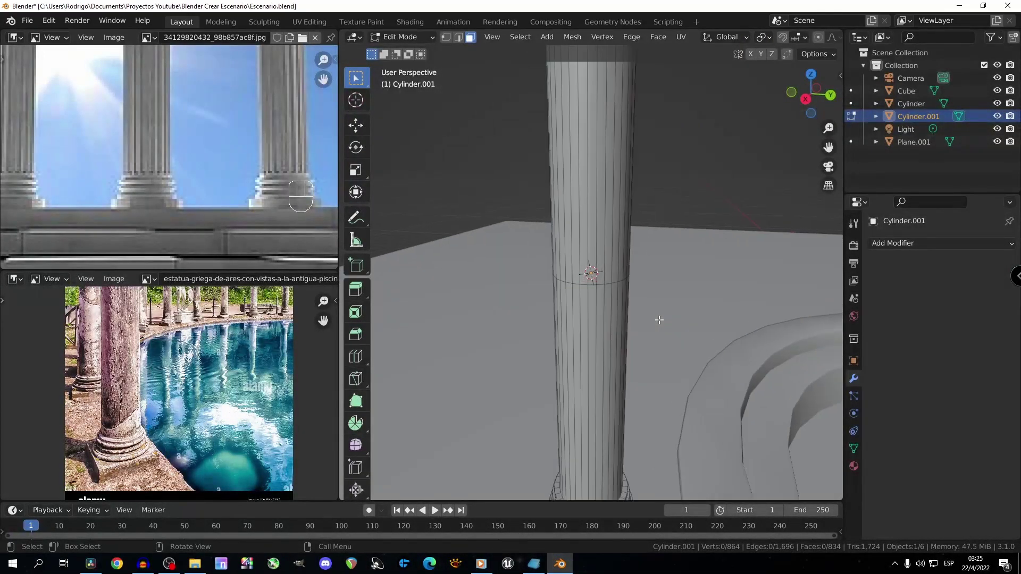
pyautogui.press('2')
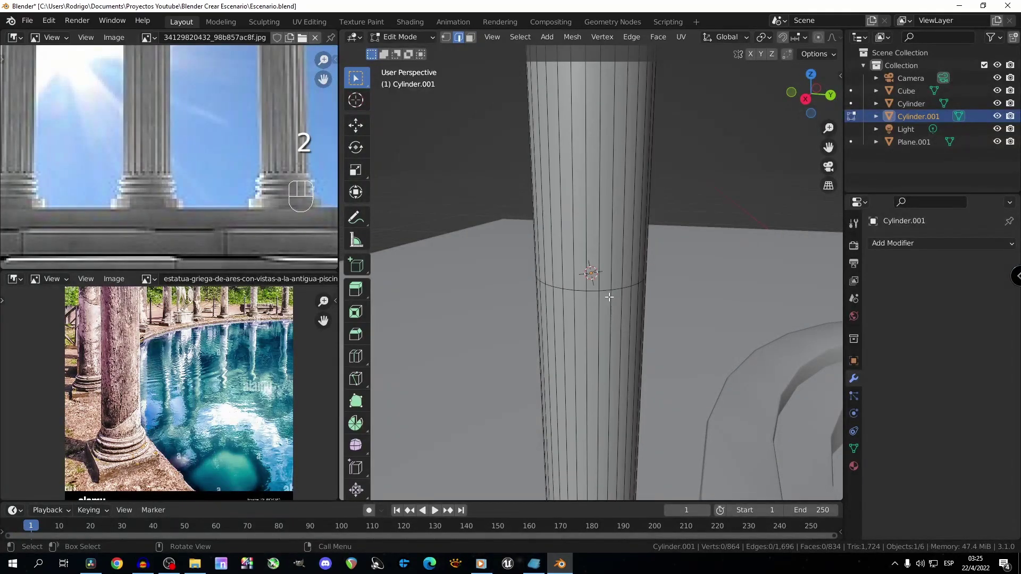
pyautogui.scroll(2, 609, 297)
pyautogui.keyDown('alt'); pyautogui.click(575, 302); pyautogui.keyUp('alt')
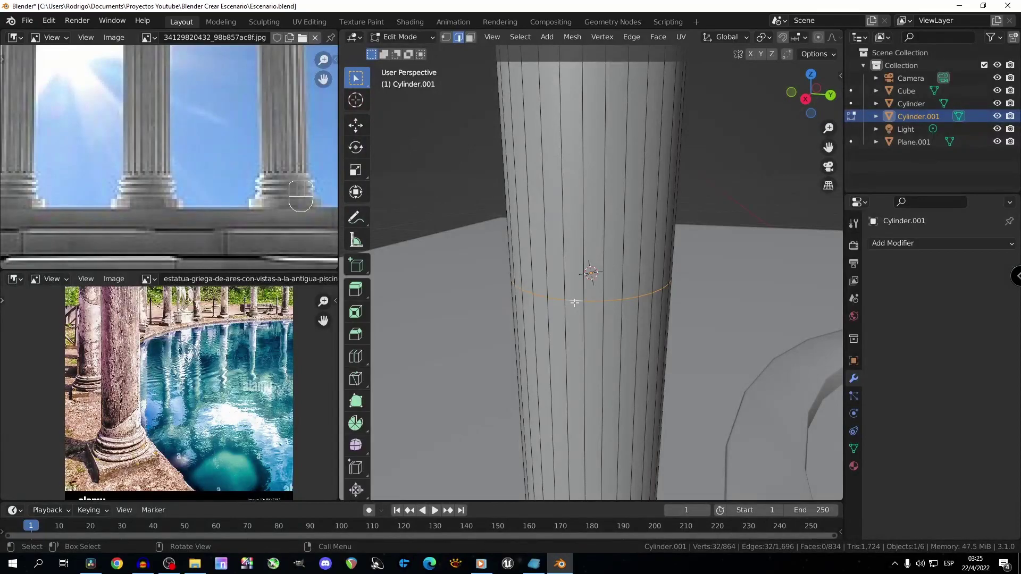
pyautogui.press('Delete')
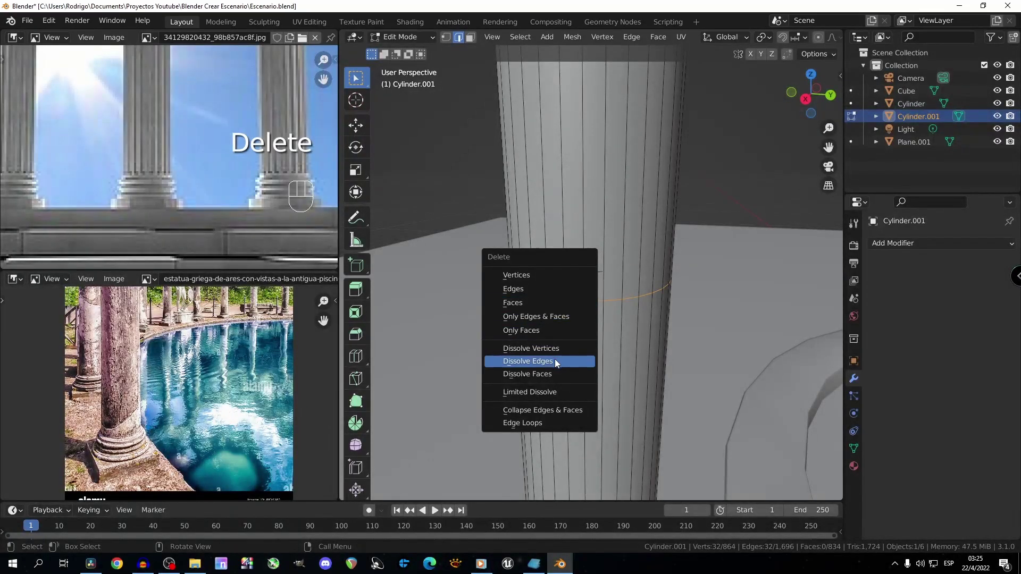
pyautogui.click(554, 360)
pyautogui.scroll(-5, 567, 343)
pyautogui.moveTo(567, 343); pyautogui.dragTo(568, 338, button='middle')
pyautogui.press('Tab')
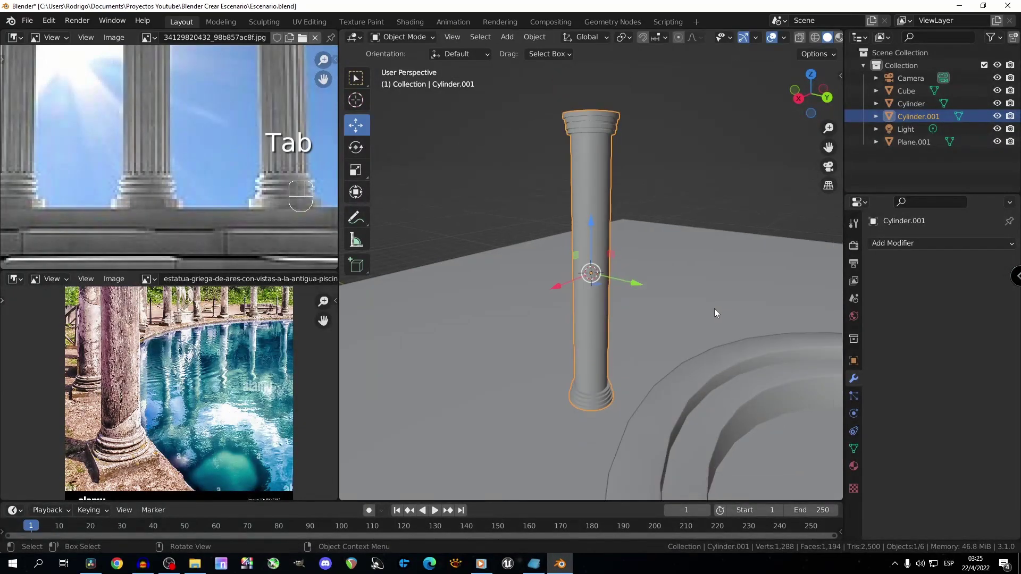
# Add a cube at the 3D cursor and move it down along Z towards the column's base.
pyautogui.scroll(-3, 713, 309)
pyautogui.moveTo(676, 301)
pyautogui.mouseDown(button='middle')
pyautogui.moveTo(642, 295)
pyautogui.moveTo(689, 295)
pyautogui.mouseUp(button='middle')
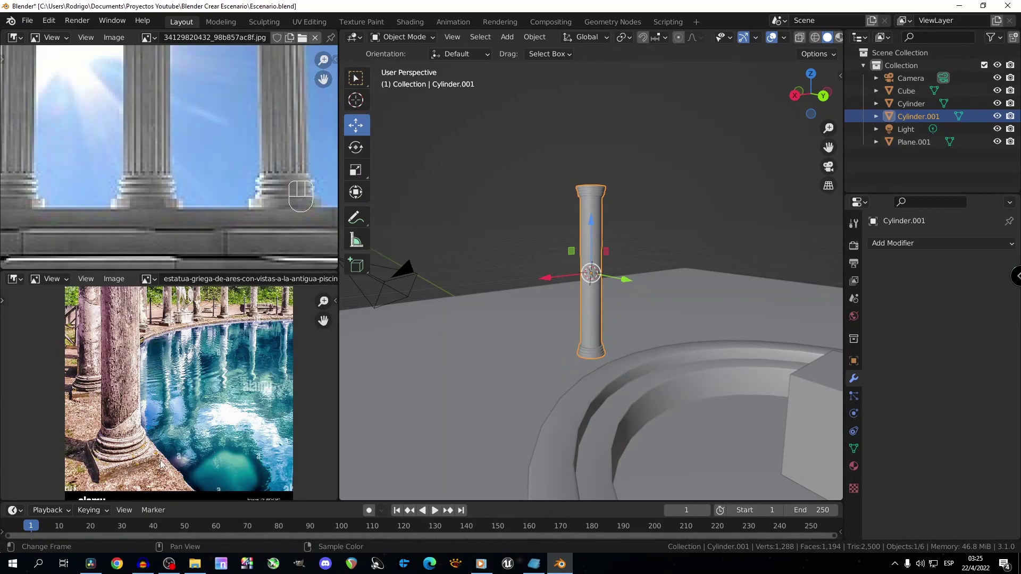
pyautogui.scroll(3, 724, 334)
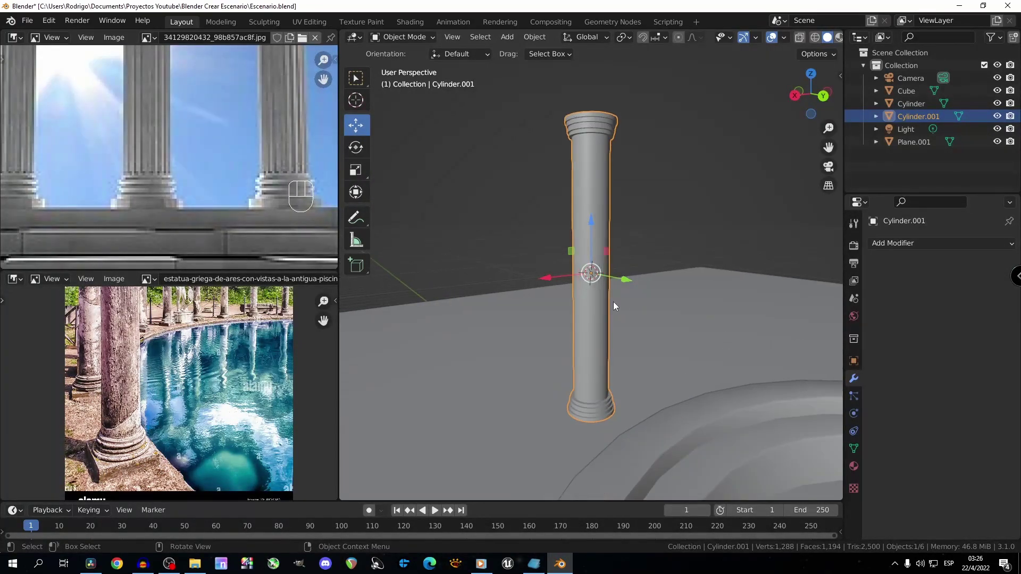
pyautogui.hotkey('shift', 'a')
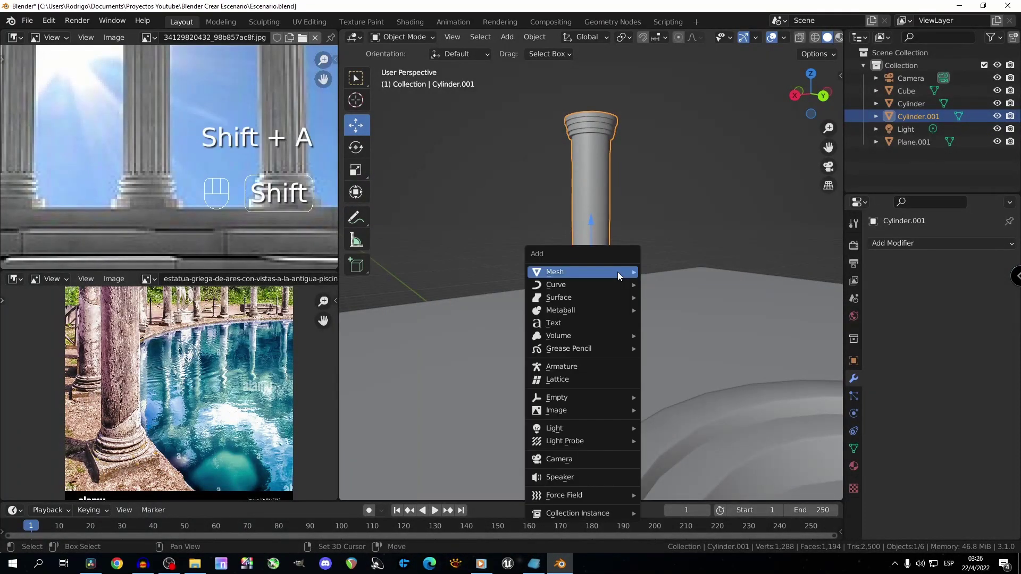
pyautogui.moveTo(618, 272)
pyautogui.click(679, 284)
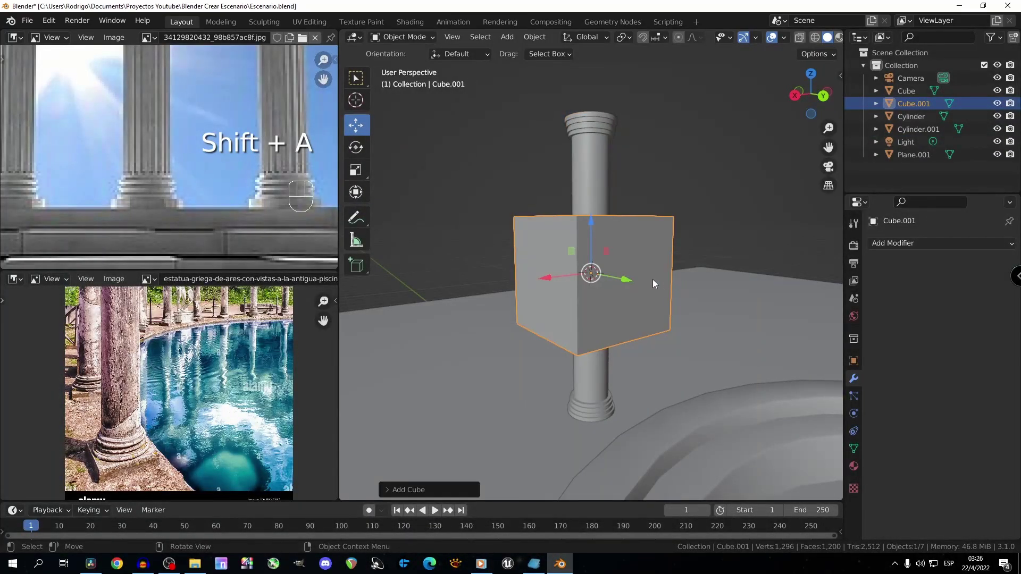
pyautogui.press('g')
pyautogui.press('z')
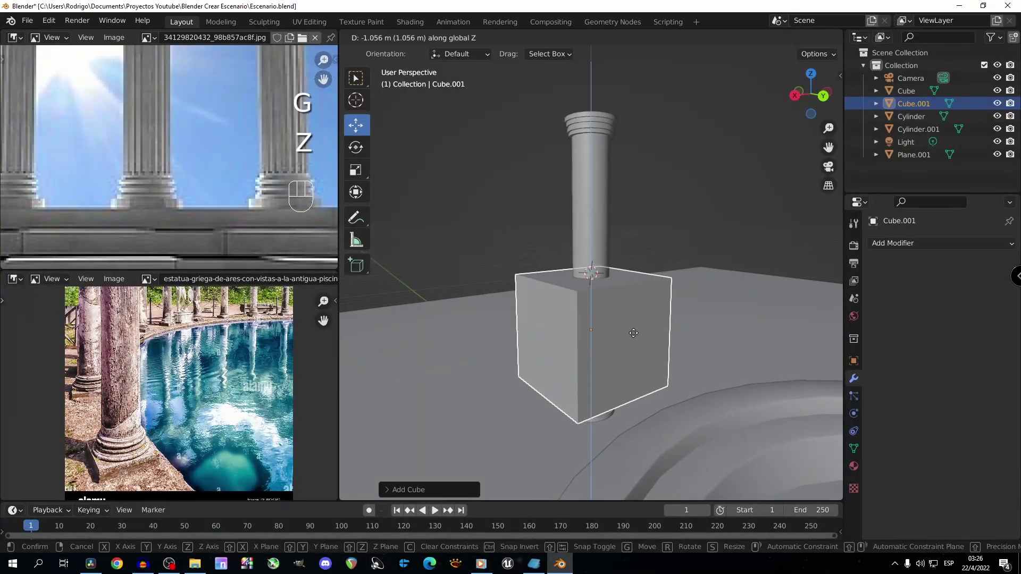
pyautogui.click(631, 349)
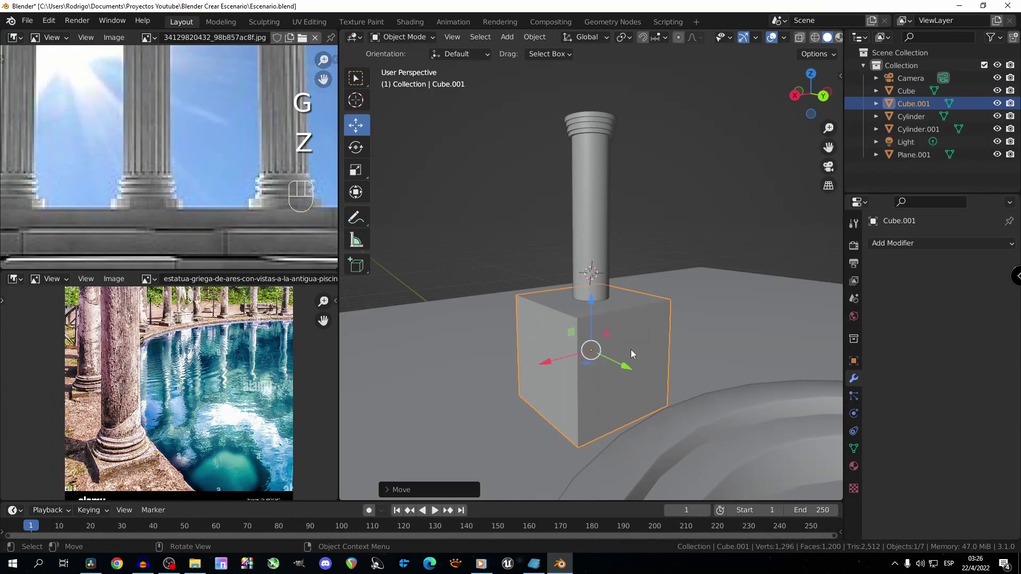
# In wireframe top view, scale the cube down until it is slightly wider than the column's base.
pyautogui.press('KP_7')
pyautogui.hotkey('shift', 'z')
pyautogui.press('s')
pyautogui.click(669, 305)
pyautogui.scroll(3, 729, 369)
pyautogui.press('s')
pyautogui.click(706, 359)
# In front view, move the cube along Z until its underside is level with the bottom of the column.
pyautogui.moveTo(706, 360); pyautogui.dragTo(682, 316, button='middle')
pyautogui.press('KP_1')
pyautogui.press('KP_Decimal')
pyautogui.press('g')
pyautogui.press('z')
pyautogui.click(653, 296)
# In Edit Mode, lower the cube's top face along Z to form a thin plinth, and return to Object Mode.
pyautogui.press('Tab')
pyautogui.moveTo(612, 270); pyautogui.dragTo(598, 296, button='middle')
pyautogui.click(595, 296)
pyautogui.press('3')
pyautogui.click(593, 298)
pyautogui.press('KP_1')
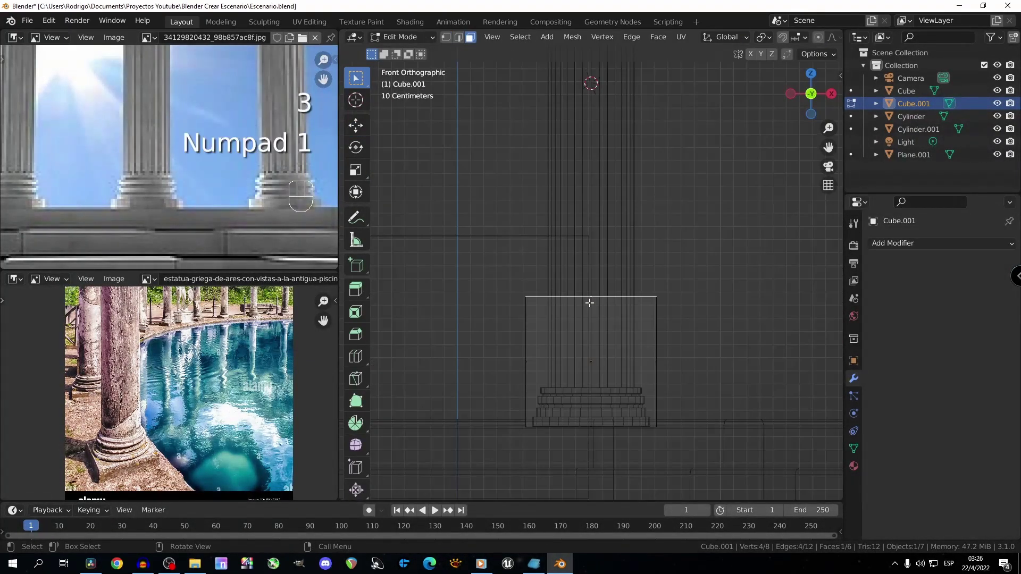
pyautogui.press('g')
pyautogui.press('z')
pyautogui.click(636, 318)
pyautogui.press('Tab')
pyautogui.moveTo(636, 318); pyautogui.dragTo(649, 325, button='middle')
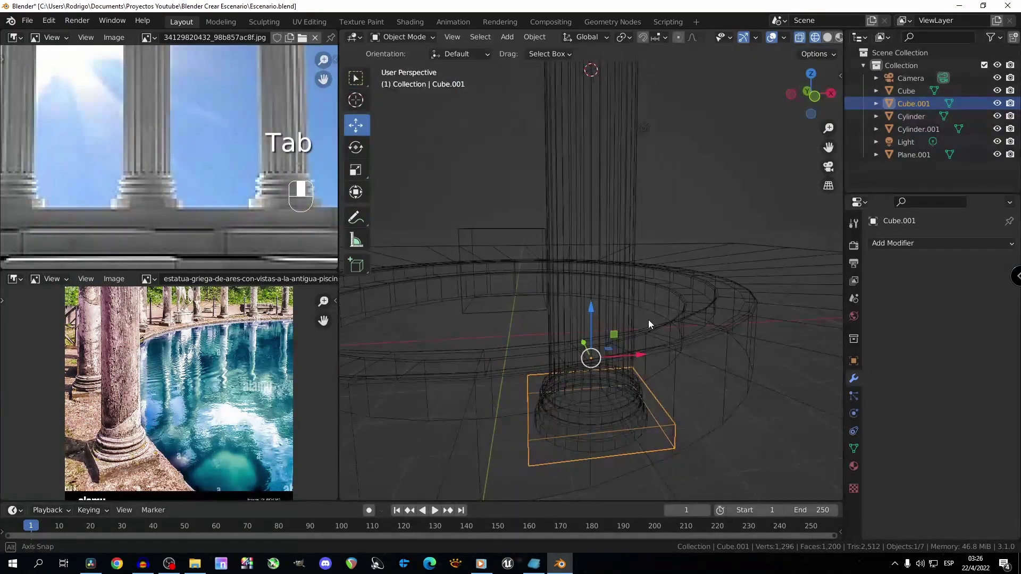
# Raise the column along Z in front view so its base rests on the plinth, and return to solid shading.
pyautogui.click(635, 229)
pyautogui.press('KP_1')
pyautogui.press('g')
pyautogui.press('z')
pyautogui.click(670, 229)
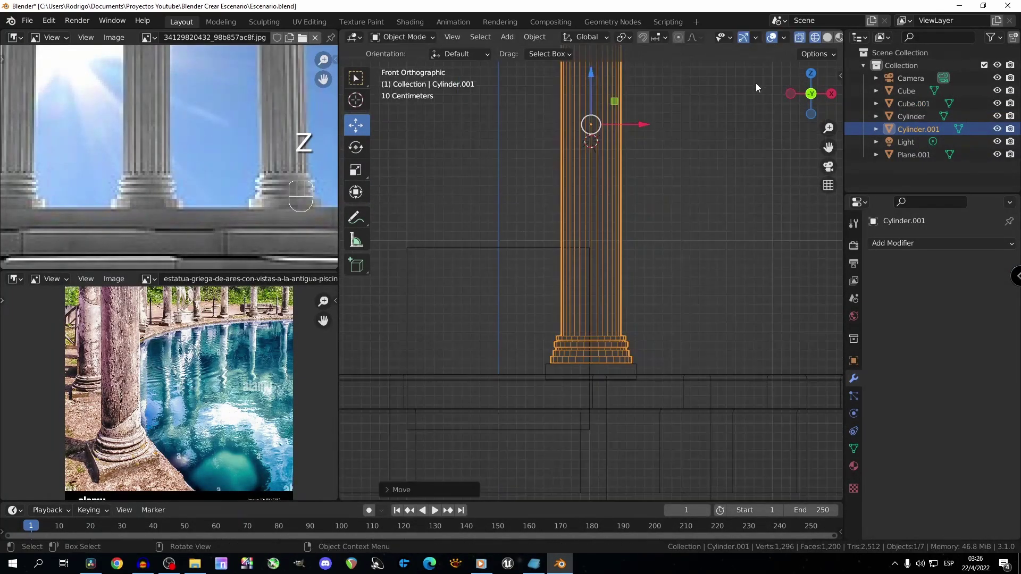
pyautogui.click(828, 37)
pyautogui.moveTo(630, 202)
pyautogui.mouseDown(button='middle')
pyautogui.moveTo(677, 239)
pyautogui.moveTo(802, 240)
pyautogui.moveTo(456, 234)
pyautogui.moveTo(487, 230)
pyautogui.mouseUp(button='middle')
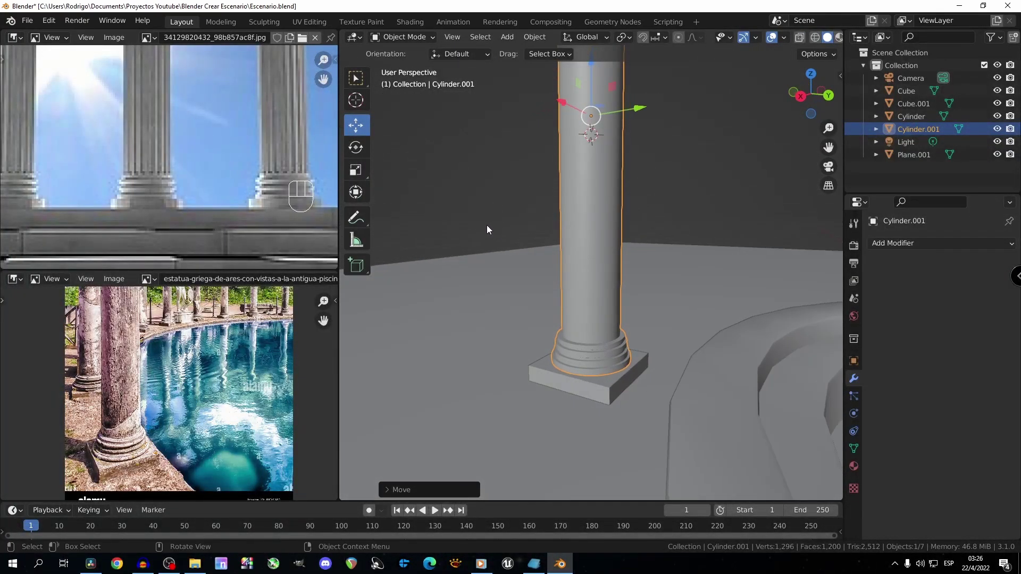
# Join the plinth to the column as one object, keeping the column as the active object.
pyautogui.click(605, 392)
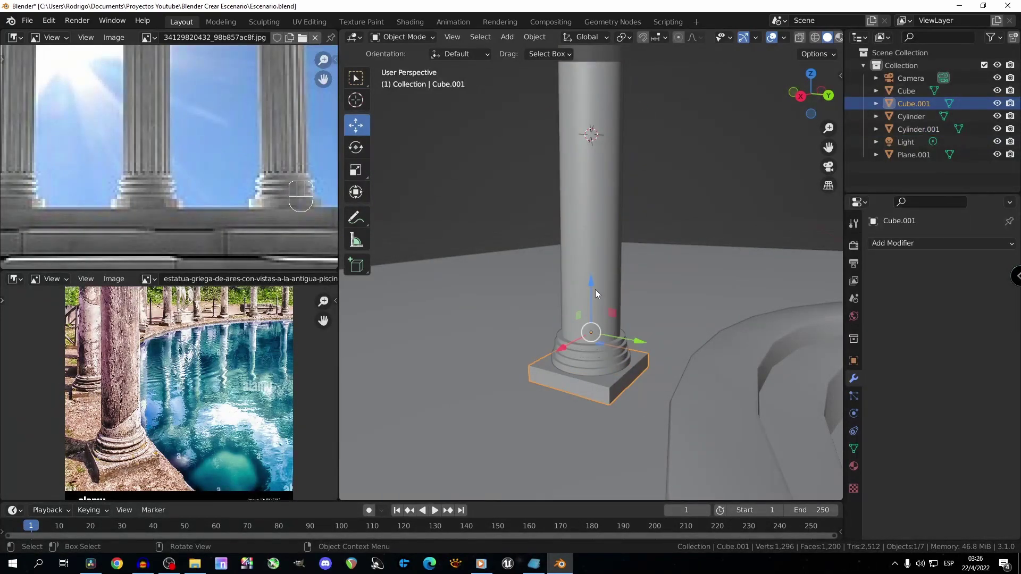
pyautogui.keyDown('shift'); pyautogui.click(585, 226); pyautogui.keyUp('shift')
pyautogui.hotkey('ctrl', 'j')
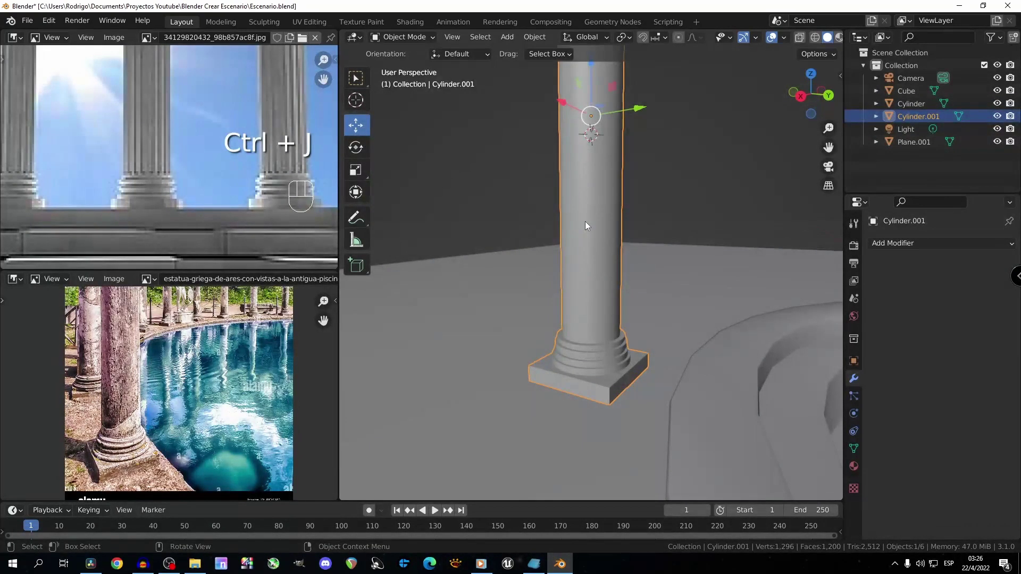
pyautogui.press('Tab')
pyautogui.press('Tab')
# In Edit Mode, select the outer top edge loops of the four rings at the column's base.
pyautogui.scroll(-5, 648, 351)
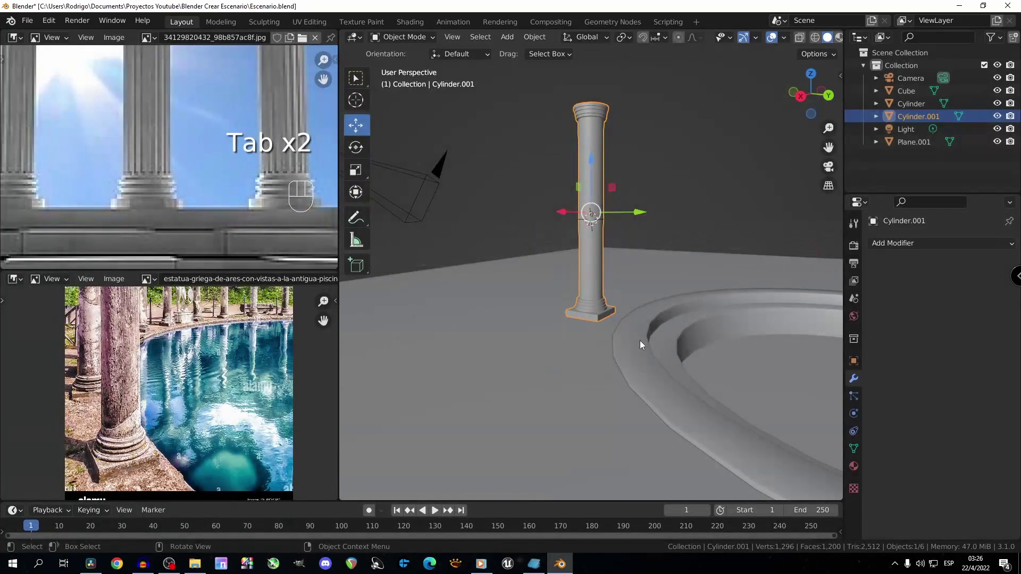
pyautogui.scroll(3, 643, 341)
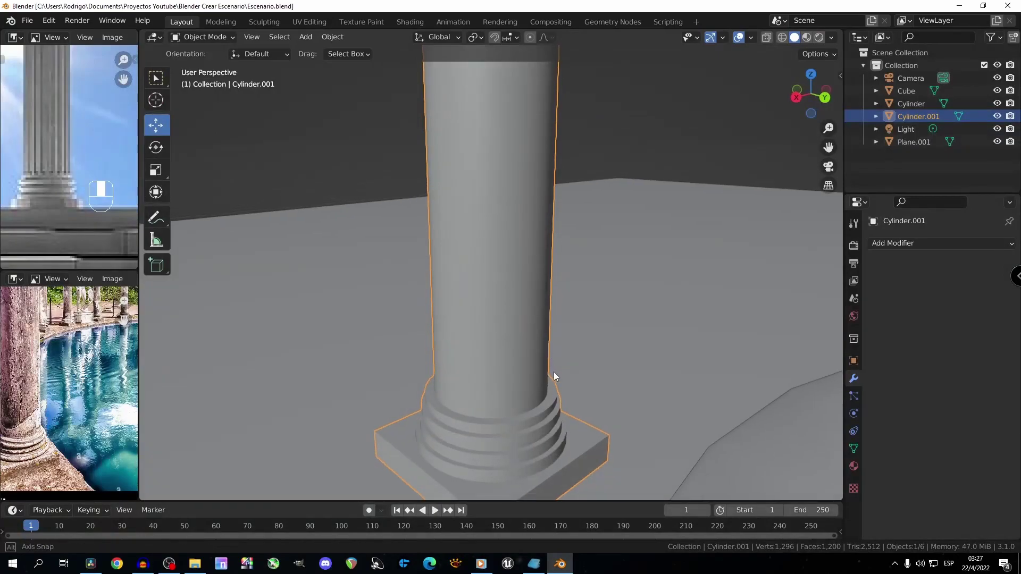
pyautogui.press('Tab')
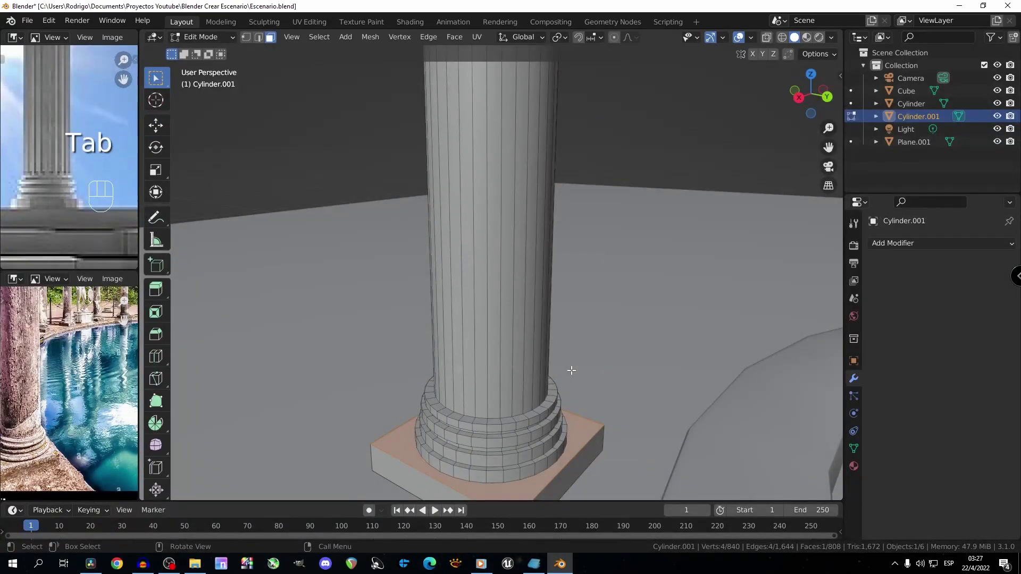
pyautogui.press('2')
pyautogui.keyDown('alt'); pyautogui.click(461, 423); pyautogui.keyUp('alt')
pyautogui.press('KP_Decimal')
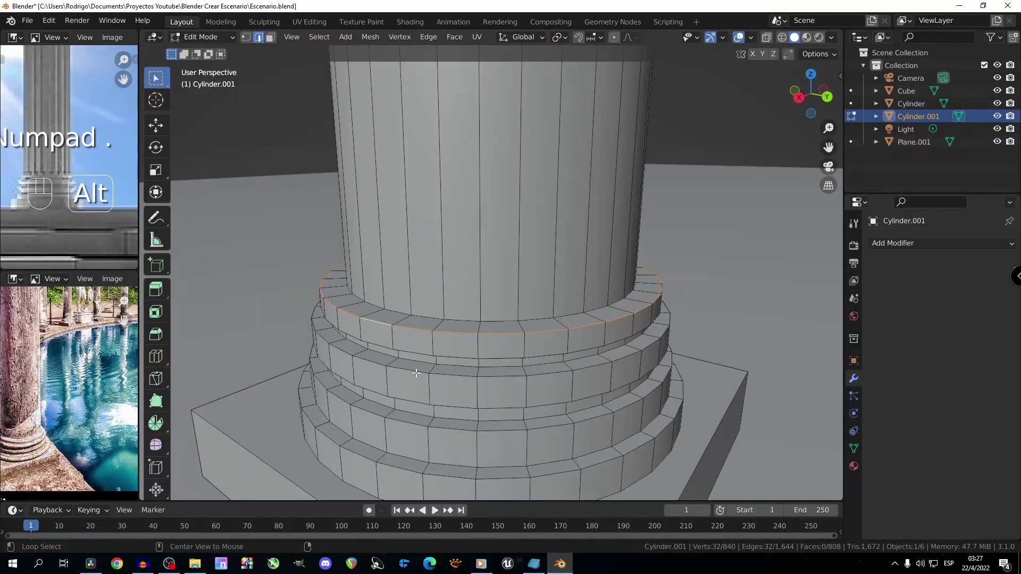
pyautogui.hotkey('alt', 'shift')
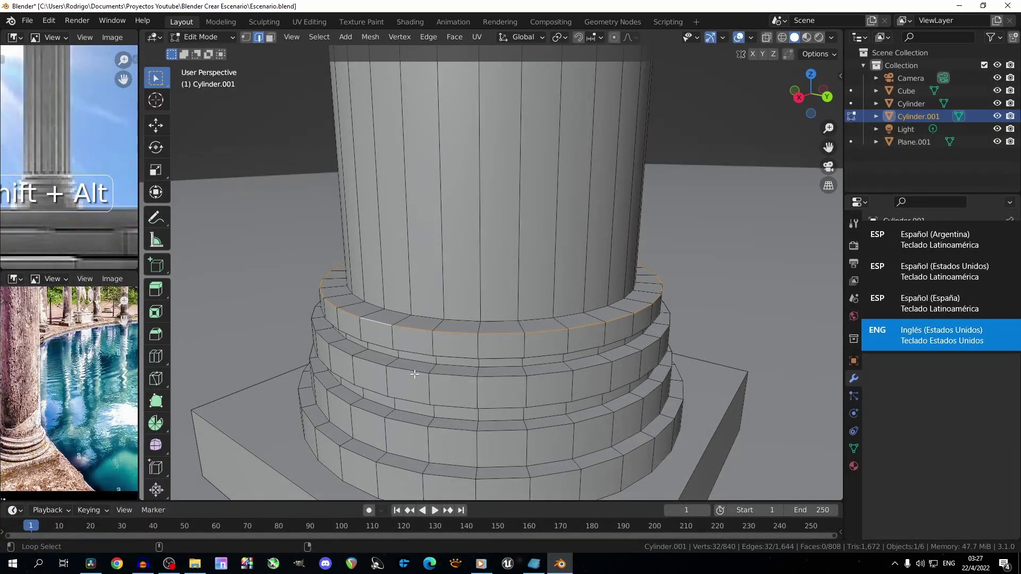
pyautogui.keyDown('alt'); pyautogui.keyDown('shift'); pyautogui.click(412, 372); pyautogui.keyUp('shift'); pyautogui.keyUp('alt')
pyautogui.keyDown('alt'); pyautogui.keyDown('shift'); pyautogui.click(407, 444); pyautogui.keyUp('shift'); pyautogui.keyUp('alt')
pyautogui.keyDown('alt'); pyautogui.keyDown('shift'); pyautogui.click(398, 468); pyautogui.keyUp('shift'); pyautogui.keyUp('alt')
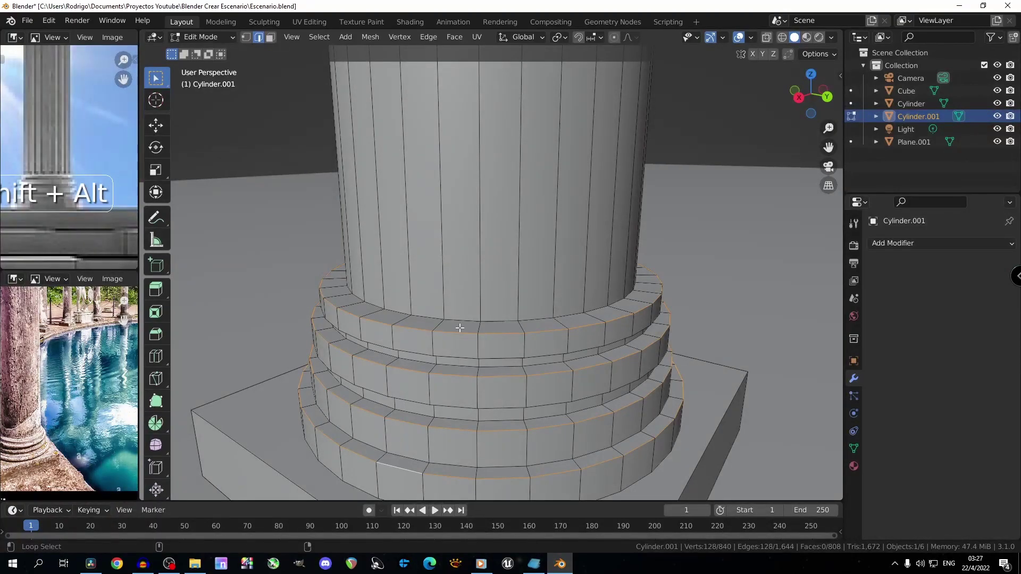
# Add the top edges of the square plinth to the edge selection.
pyautogui.scroll(-3, 460, 328)
pyautogui.keyDown('alt'); pyautogui.keyDown('shift'); pyautogui.click(418, 393); pyautogui.keyUp('shift'); pyautogui.keyUp('alt')
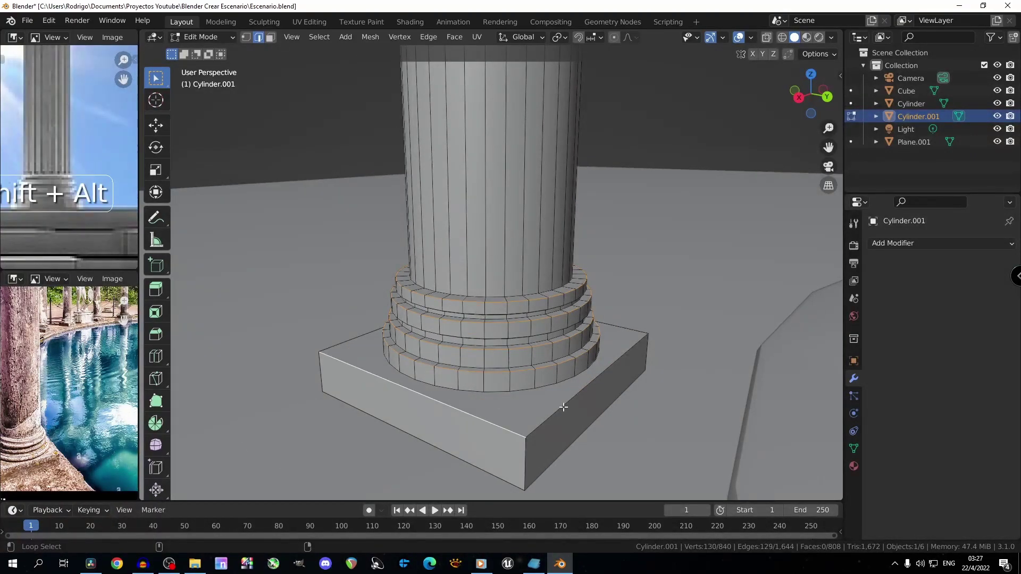
pyautogui.keyDown('alt'); pyautogui.keyDown('shift'); pyautogui.click(626, 332); pyautogui.keyUp('shift'); pyautogui.keyUp('alt')
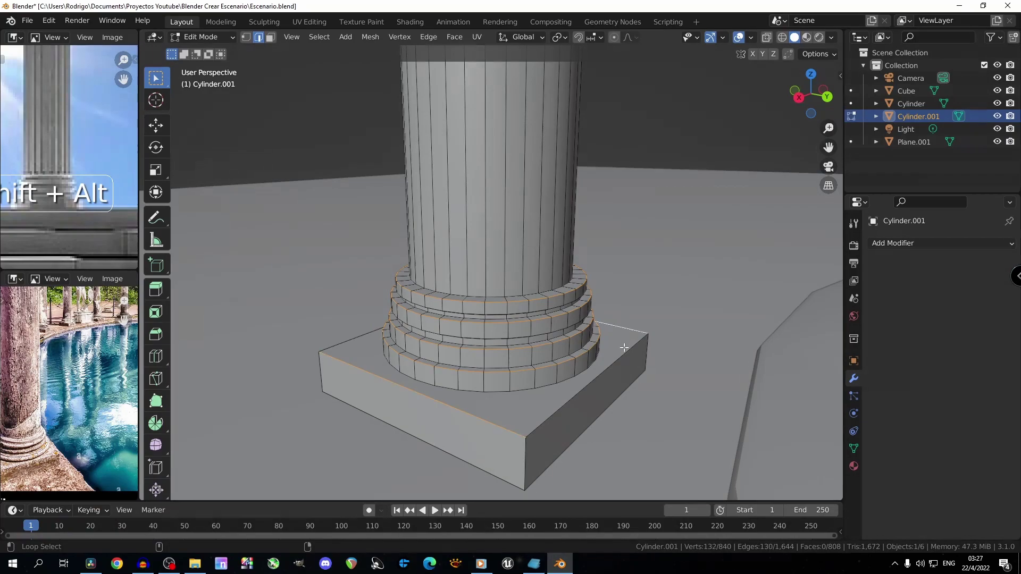
pyautogui.keyDown('alt'); pyautogui.keyDown('shift'); pyautogui.click(351, 341); pyautogui.keyUp('shift'); pyautogui.keyUp('alt')
# Bevel the selected base and plinth edges about 0.0315 m wide with 2 segments, and return to Object Mode.
pyautogui.moveTo(351, 341); pyautogui.dragTo(510, 371, button='middle')
pyautogui.scroll(1, 511, 372)
pyautogui.hotkey('ctrl', 'b')
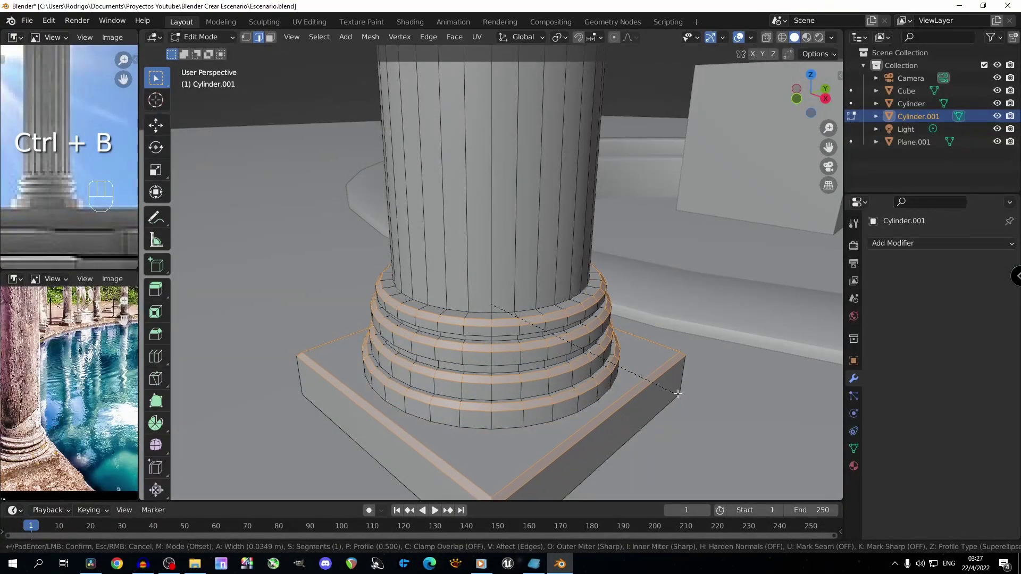
pyautogui.click(678, 393)
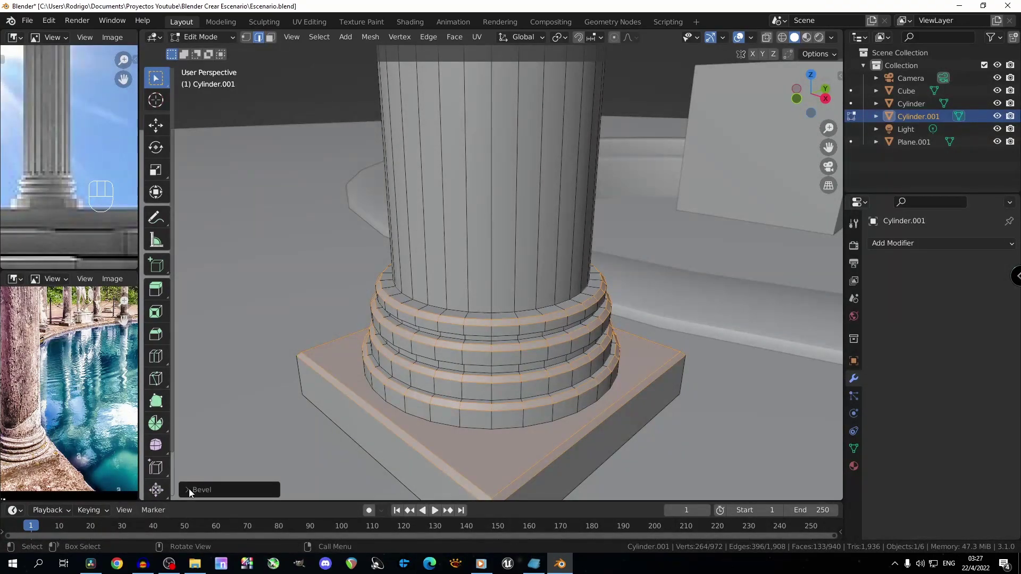
pyautogui.click(190, 490)
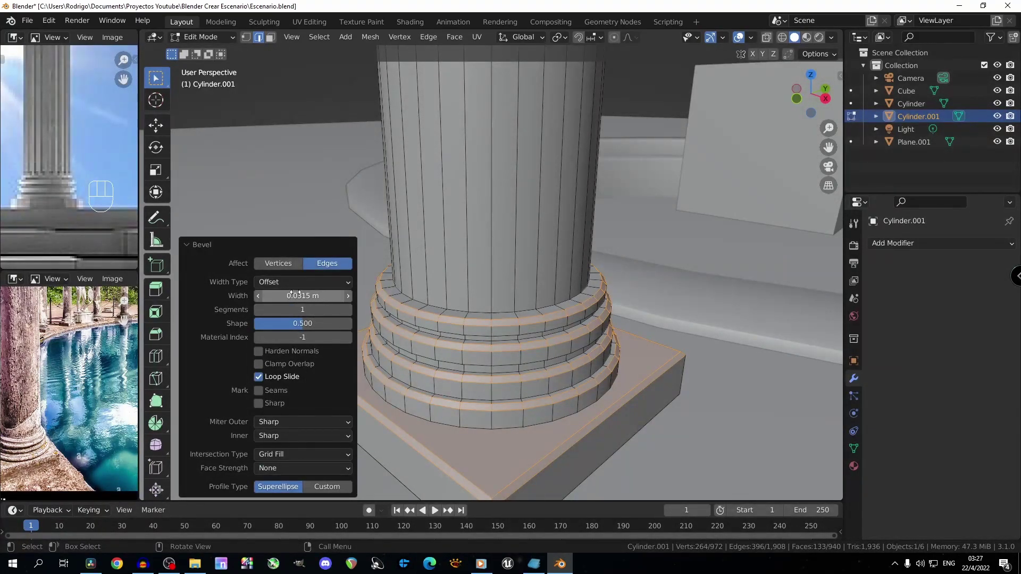
pyautogui.click(348, 310)
pyautogui.scroll(6, 650, 299)
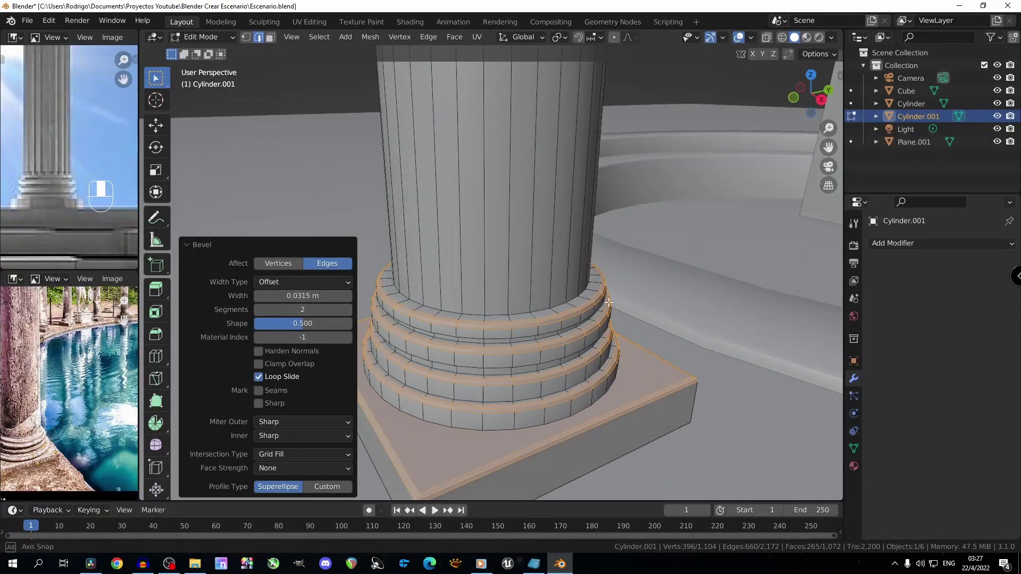
pyautogui.press('Tab')
# In Edit Mode, select the outer lower edge loops of the capital's four rings and the upper loops of its two lowest rings.
pyautogui.moveTo(654, 295); pyautogui.dragTo(583, 285, button='middle')
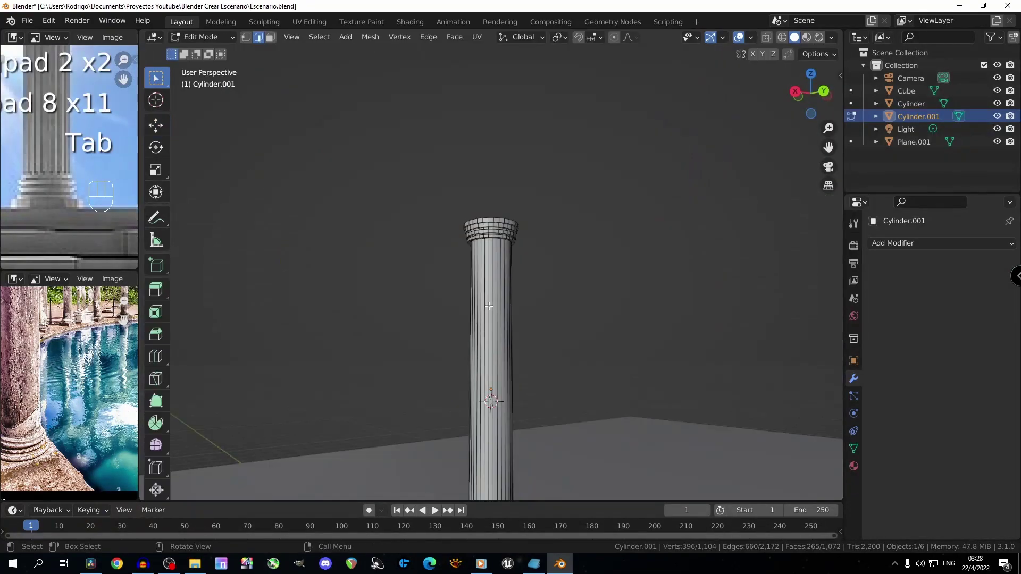
pyautogui.scroll(5, 513, 220)
pyautogui.click(513, 220)
pyautogui.press('KP_Decimal')
pyautogui.scroll(-5, 513, 220)
pyautogui.keyDown('alt'); pyautogui.click(497, 323); pyautogui.keyUp('alt')
pyautogui.keyDown('alt'); pyautogui.keyDown('shift'); pyautogui.click(498, 247); pyautogui.keyUp('shift'); pyautogui.keyUp('alt')
pyautogui.moveTo(497, 208); pyautogui.dragTo(472, 191, button='middle')
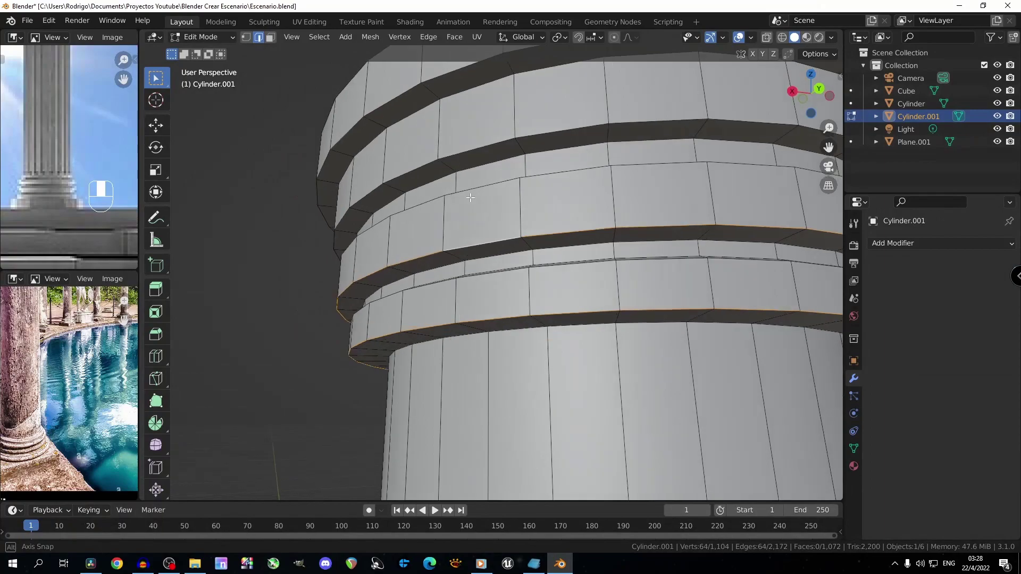
pyautogui.keyDown('alt'); pyautogui.keyDown('shift'); pyautogui.click(473, 166); pyautogui.keyUp('shift'); pyautogui.keyUp('alt')
pyautogui.scroll(-1, 475, 159)
pyautogui.keyDown('alt'); pyautogui.keyDown('shift'); pyautogui.click(477, 131); pyautogui.keyUp('shift'); pyautogui.keyUp('alt')
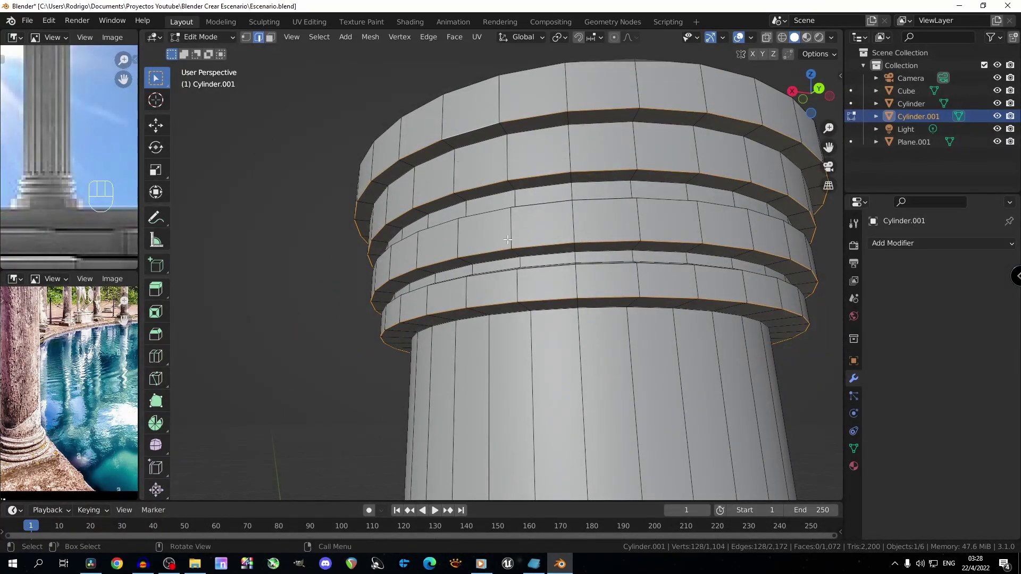
pyautogui.keyDown('alt'); pyautogui.keyDown('shift'); pyautogui.click(530, 206); pyautogui.keyUp('shift'); pyautogui.keyUp('alt')
pyautogui.keyDown('alt'); pyautogui.keyDown('shift'); pyautogui.click(500, 272); pyautogui.keyUp('shift'); pyautogui.keyUp('alt')
# Try a bevel with more segments on the selected capital edge loops, and undo it.
pyautogui.scroll(-2, 514, 294)
pyautogui.hotkey('ctrl', 'b')
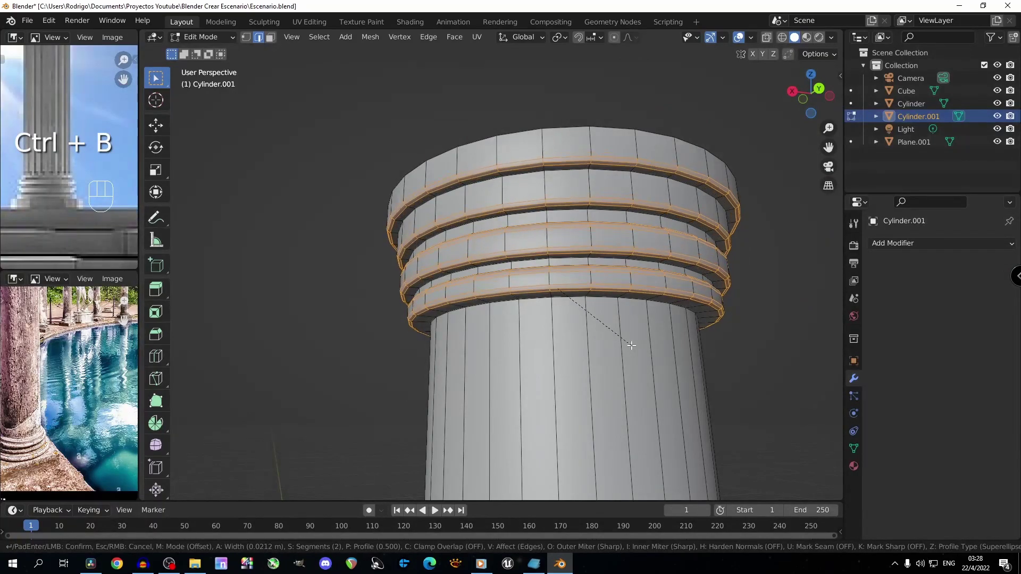
pyautogui.click(634, 345)
pyautogui.click(346, 312)
pyautogui.scroll(2, 400, 314)
pyautogui.moveTo(420, 317); pyautogui.dragTo(554, 327, button='middle')
pyautogui.press('Tab')
pyautogui.scroll(-2, 508, 341)
pyautogui.hotkey('ctrl', 'z')
pyautogui.hotkey('ctrl', 'z')
pyautogui.hotkey('ctrl', 'z')
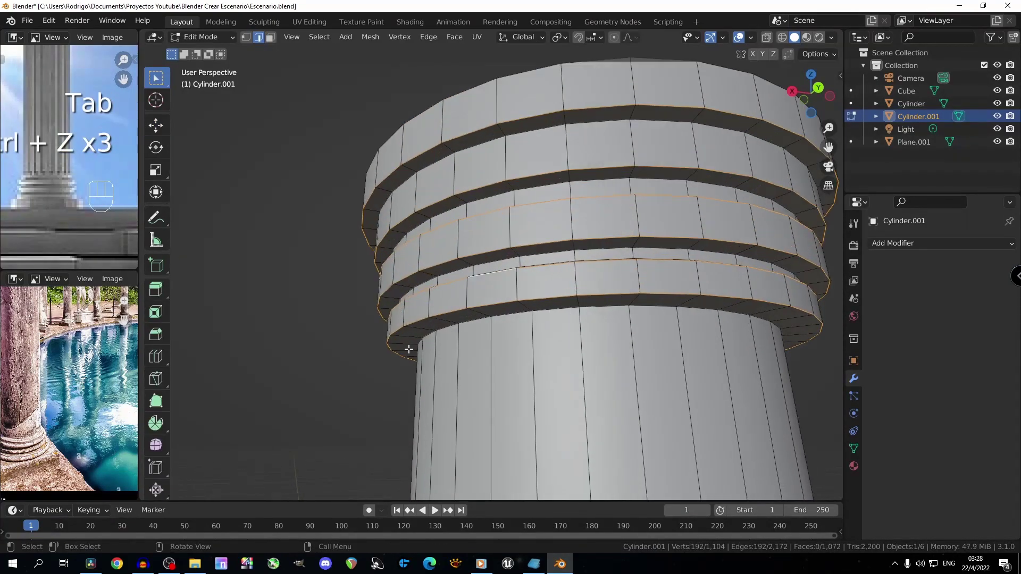
# Bevel the selected capital edge loops about 0.0239 m wide with 2 segments, and return to Object Mode.
pyautogui.hotkey('ctrl', 'b')
pyautogui.click(561, 369)
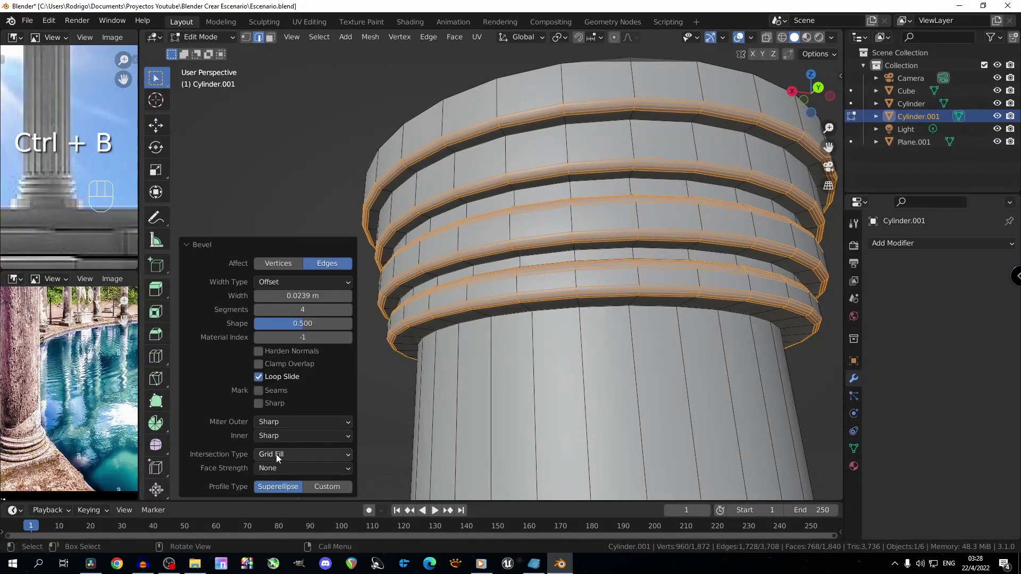
pyautogui.click(260, 309)
pyautogui.click(259, 309)
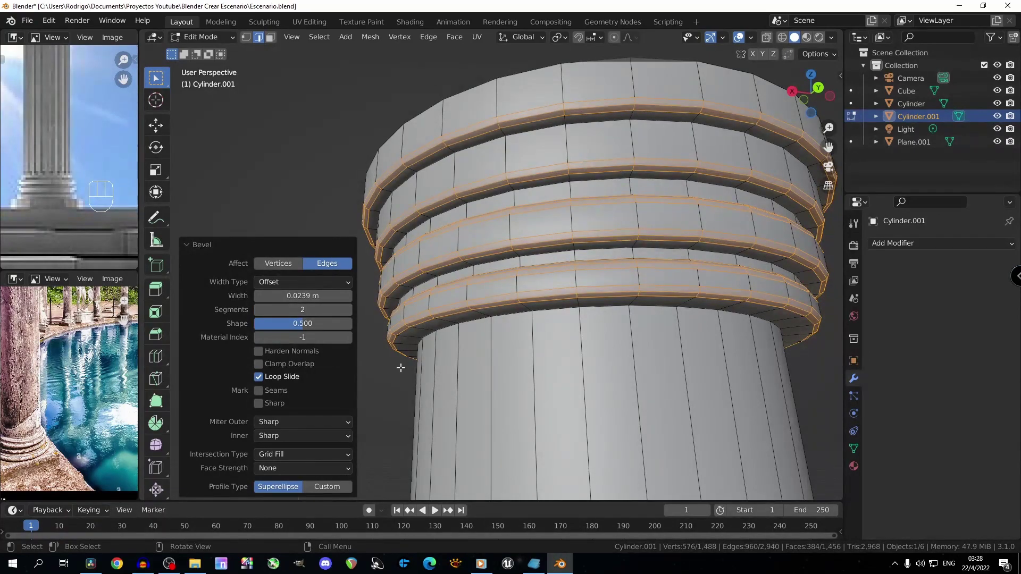
pyautogui.press('Tab')
pyautogui.scroll(-6, 403, 351)
pyautogui.scroll(-5, 402, 342)
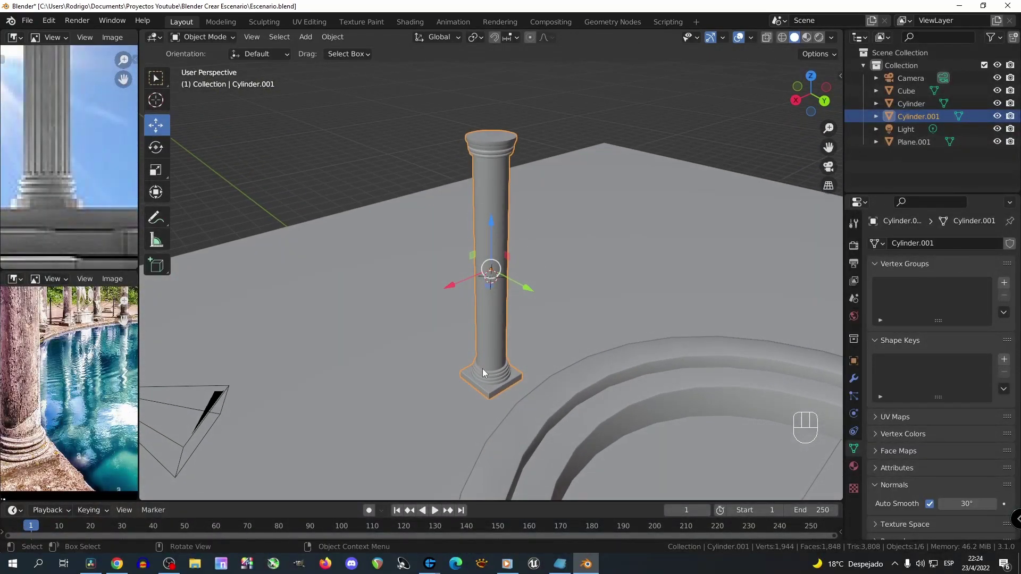
# Duplicate the column as an independent copy and place it beside the original, about 2.1 m along negative X.
pyautogui.scroll(-6, 483, 368)
pyautogui.moveTo(485, 334); pyautogui.dragTo(522, 270, button='middle')
pyautogui.scroll(7, 502, 335)
pyautogui.moveTo(606, 324); pyautogui.dragTo(588, 319, button='middle')
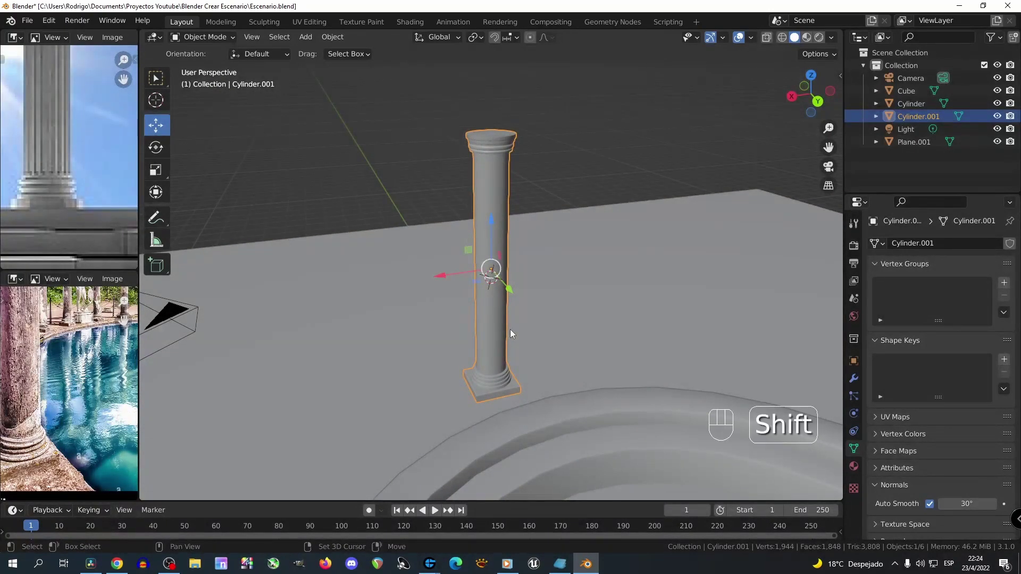
pyautogui.hotkey('shift', 'd')
pyautogui.click(612, 328)
pyautogui.moveTo(611, 327); pyautogui.dragTo(617, 337, button='middle')
pyautogui.moveTo(641, 289); pyautogui.dragTo(643, 266, button='middle')
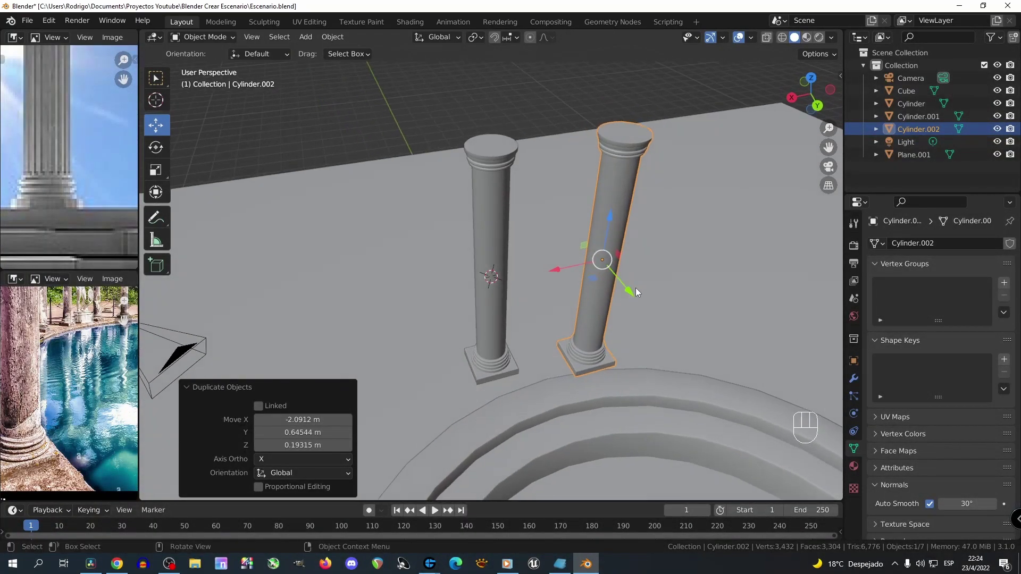
# Displace the copy's top face in Edit Mode as an independence test, and delete the copy in Object Mode.
pyautogui.press('Tab')
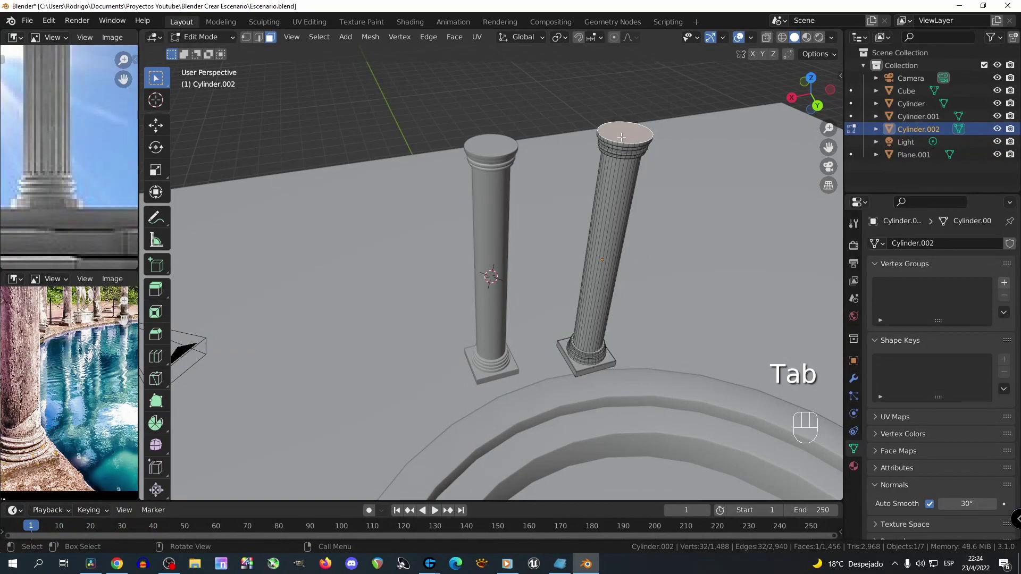
pyautogui.press('g')
pyautogui.click(622, 189)
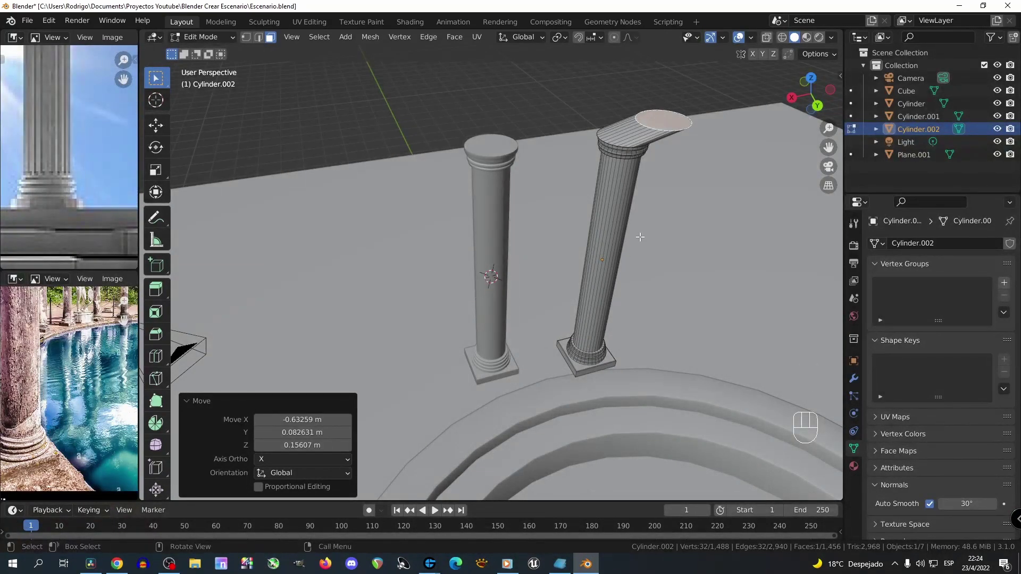
pyautogui.press('Tab')
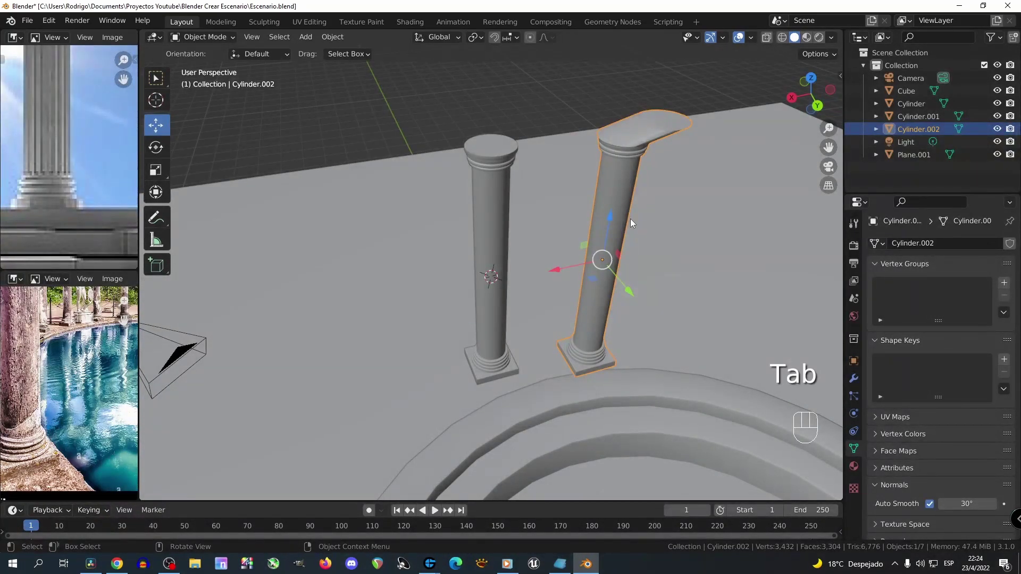
pyautogui.press('Delete')
# Create a linked duplicate of the original column and place it beside it, about 2.2 m along negative X.
pyautogui.click(499, 220)
pyautogui.moveTo(622, 202); pyautogui.dragTo(634, 192, button='middle')
pyautogui.hotkey('alt', 'd')
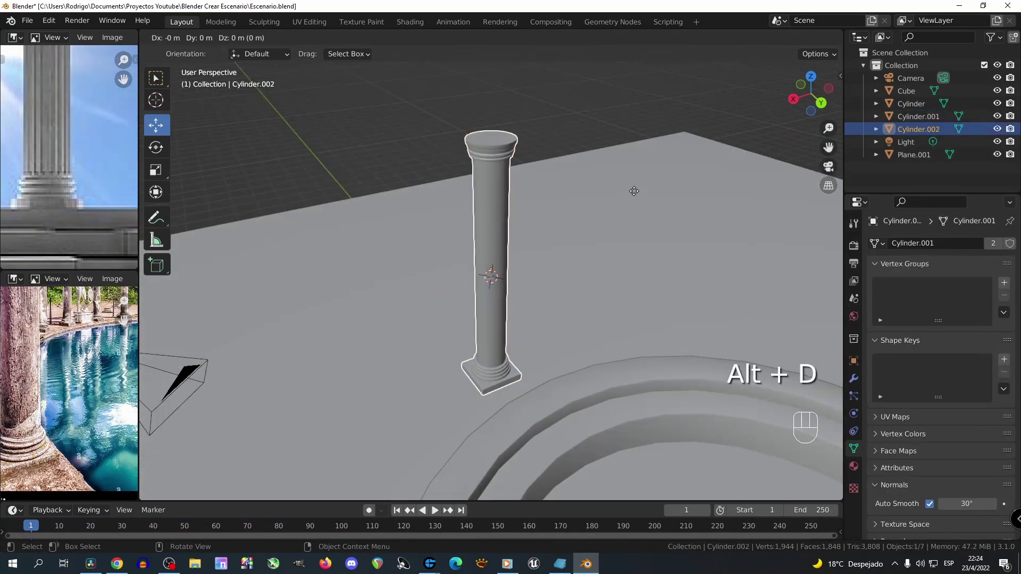
pyautogui.click(719, 206)
pyautogui.moveTo(719, 206); pyautogui.dragTo(685, 220, button='middle')
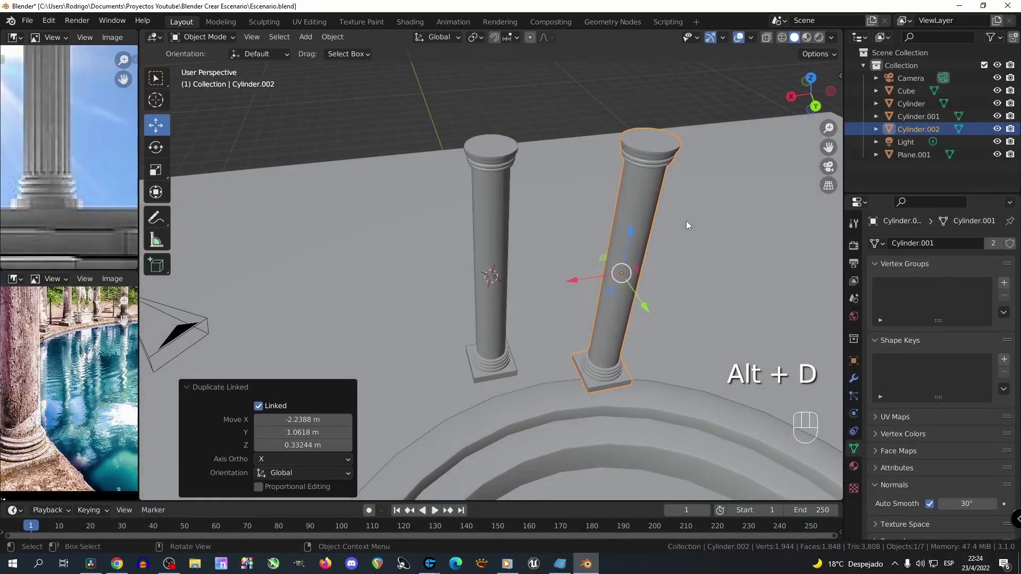
# Test the linked mesh by raising the duplicate's top face and pulling out a shaft face in Edit Mode, and return to Object Mode.
pyautogui.press('Tab')
pyautogui.click(627, 147)
pyautogui.press('g')
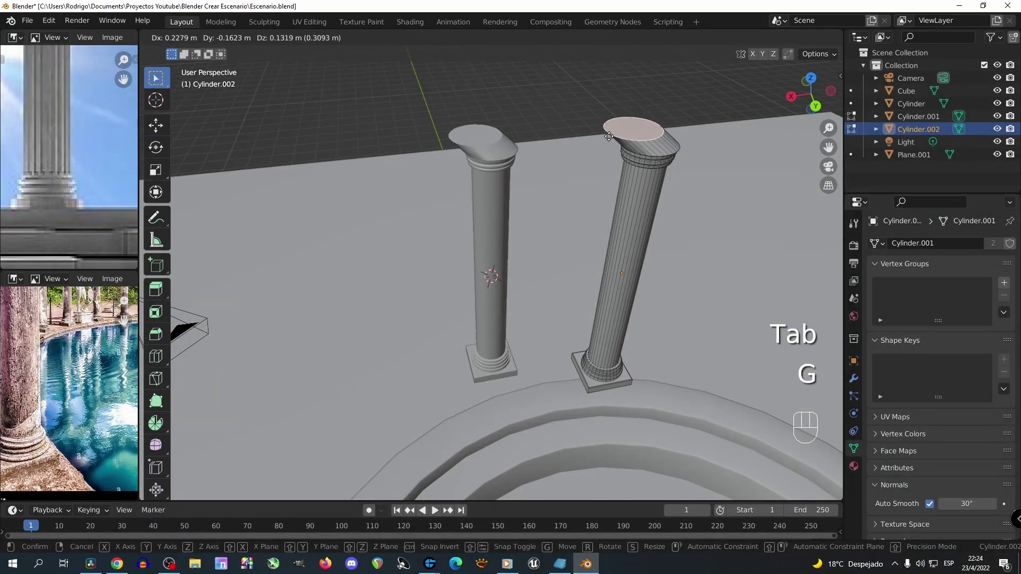
pyautogui.click(561, 224)
pyautogui.press('g')
pyautogui.click(637, 269)
pyautogui.press('Tab')
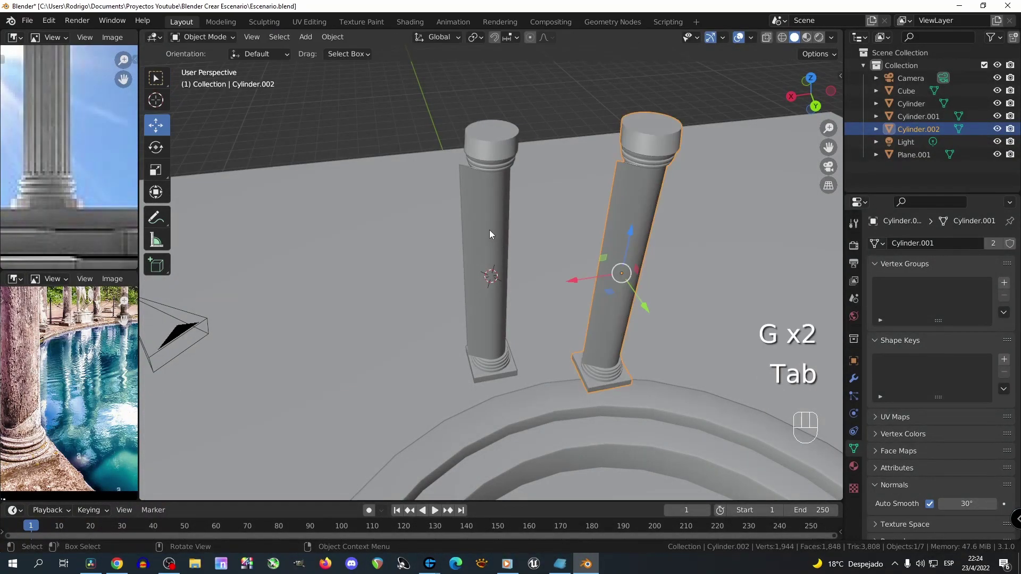
# In Edit Mode on the original column, pull shaft faces outward to test the link in the other direction.
pyautogui.click(489, 234)
pyautogui.press('Tab')
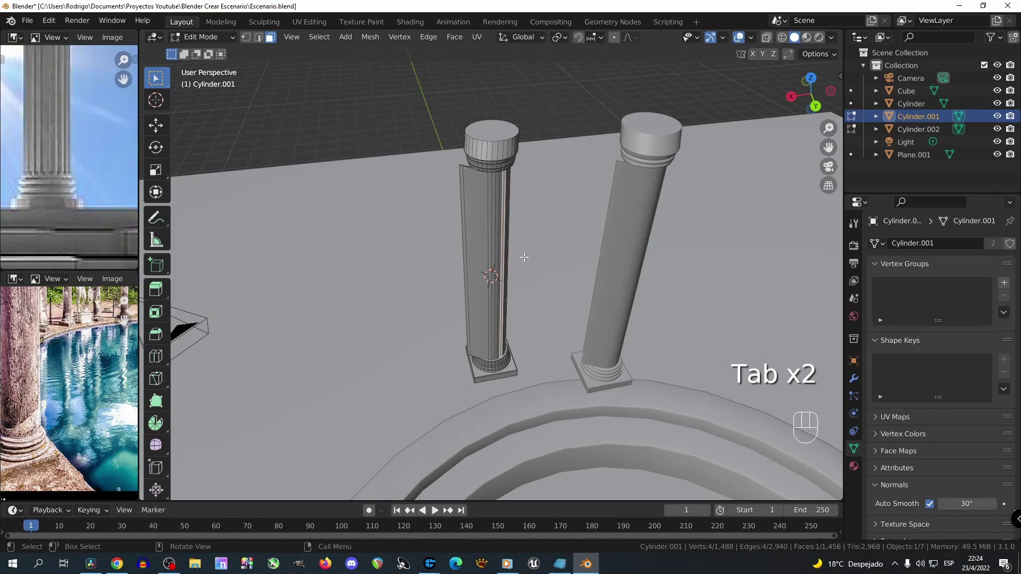
pyautogui.press('g')
pyautogui.click(547, 261)
pyautogui.press('g')
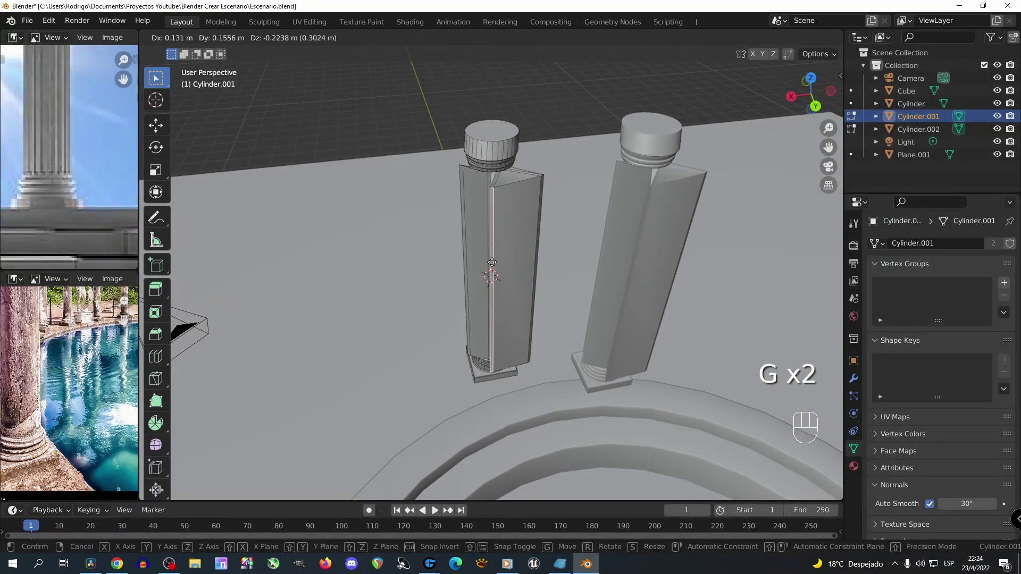
pyautogui.click(553, 276)
# Undo all the test deformations of the linked columns, and return to Object Mode.
pyautogui.hotkey('ctrl', 'z')
pyautogui.hotkey('ctrl', 'z')
pyautogui.hotkey('ctrl', 'z')
pyautogui.hotkey('ctrl', 'z')
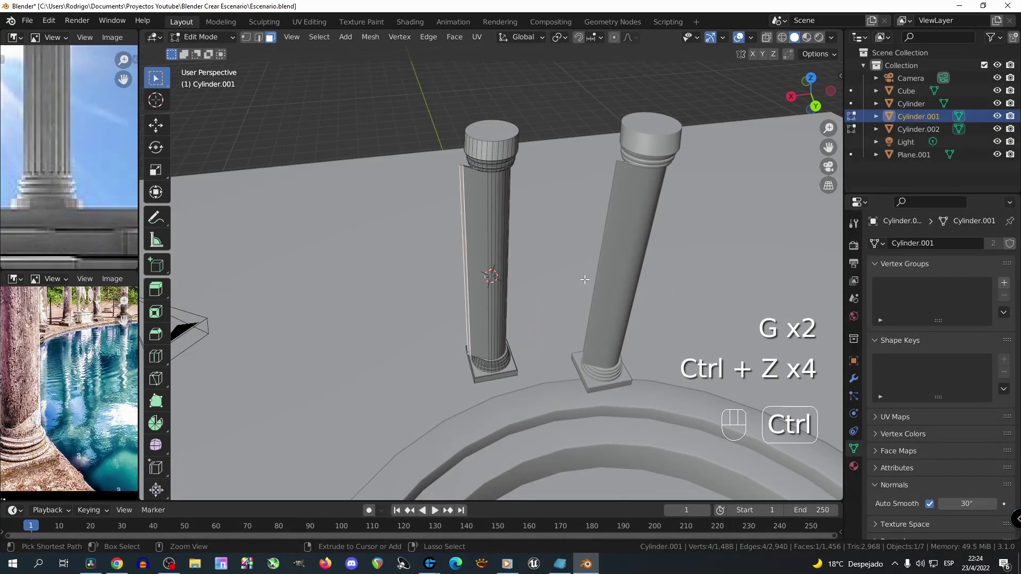
pyautogui.hotkey('ctrl', 'z')
pyautogui.hotkey('ctrl', 'z')
pyautogui.hotkey('ctrl', 'z')
pyautogui.hotkey('ctrl', 'z')
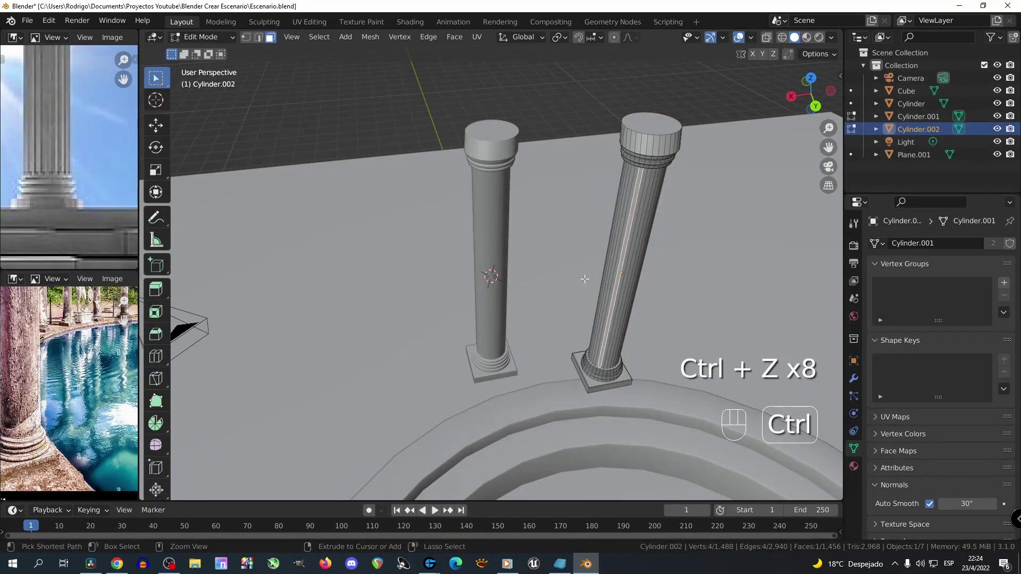
pyautogui.hotkey('ctrl', 'z')
pyautogui.hotkey('ctrl', 'z')
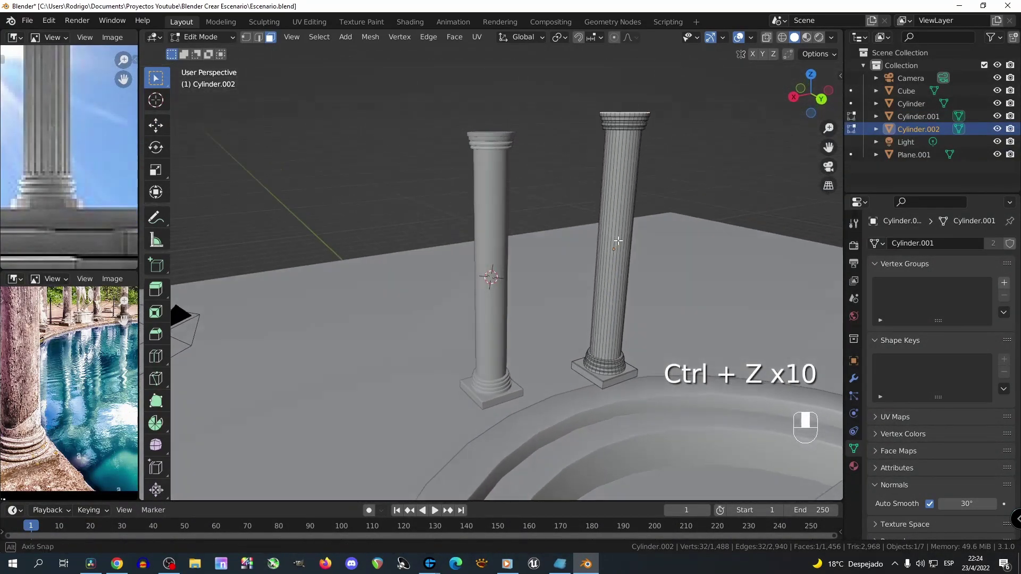
pyautogui.press('Tab')
pyautogui.scroll(-2, 544, 280)
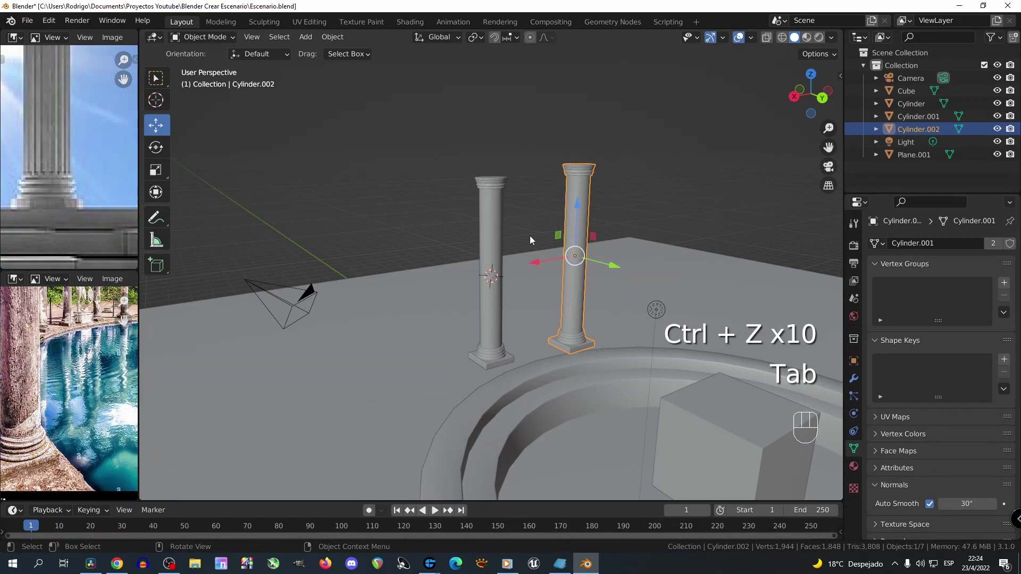
# Lower the duplicate column about 0.33 m along Z in front wireframe view to align it with the original, and restore solid shading.
pyautogui.scroll(-3, 559, 450)
pyautogui.scroll(3, 629, 329)
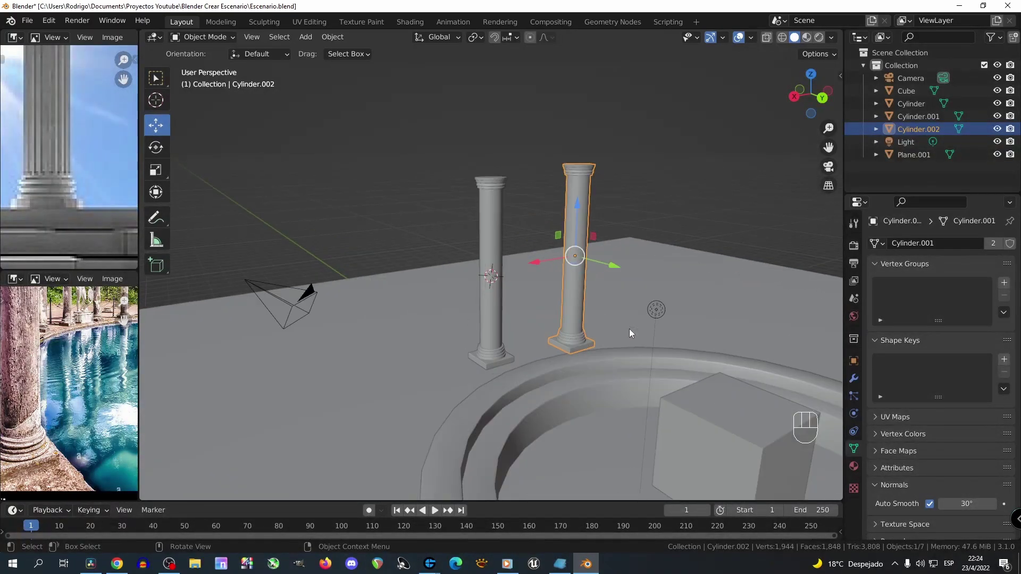
pyautogui.scroll(3, 630, 329)
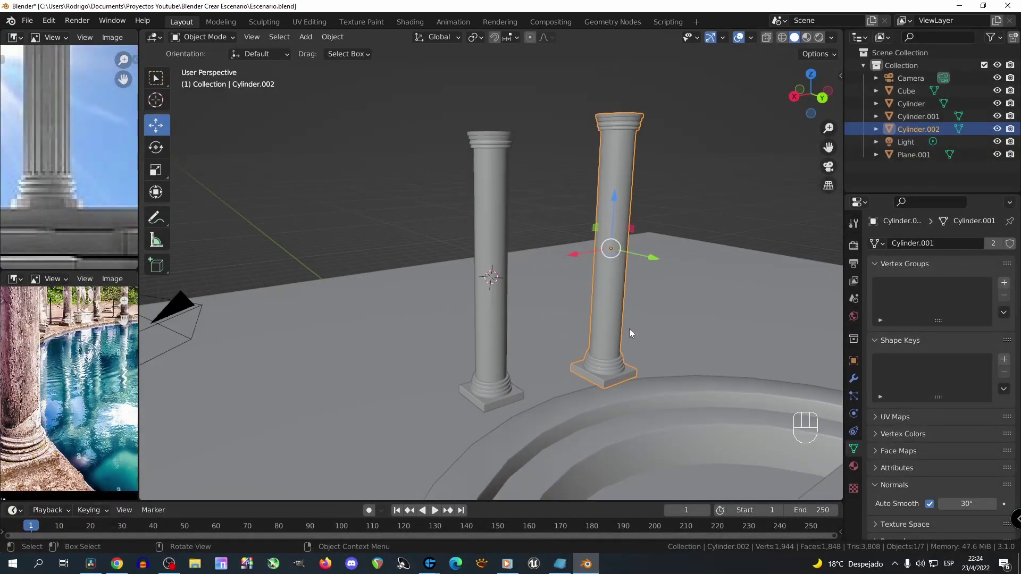
pyautogui.click(762, 38)
pyautogui.press('KP_1')
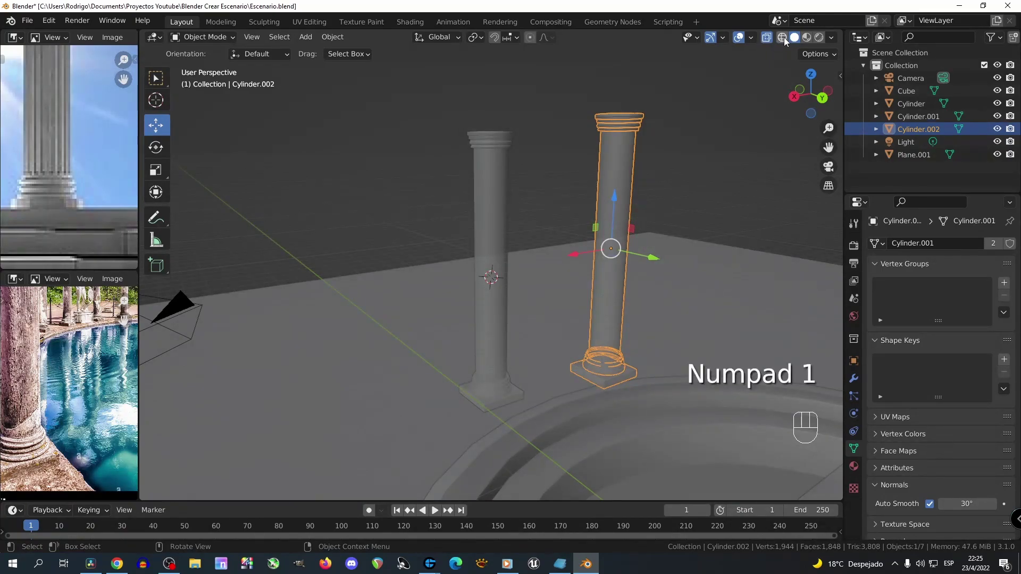
pyautogui.click(782, 38)
pyautogui.press('KP_1')
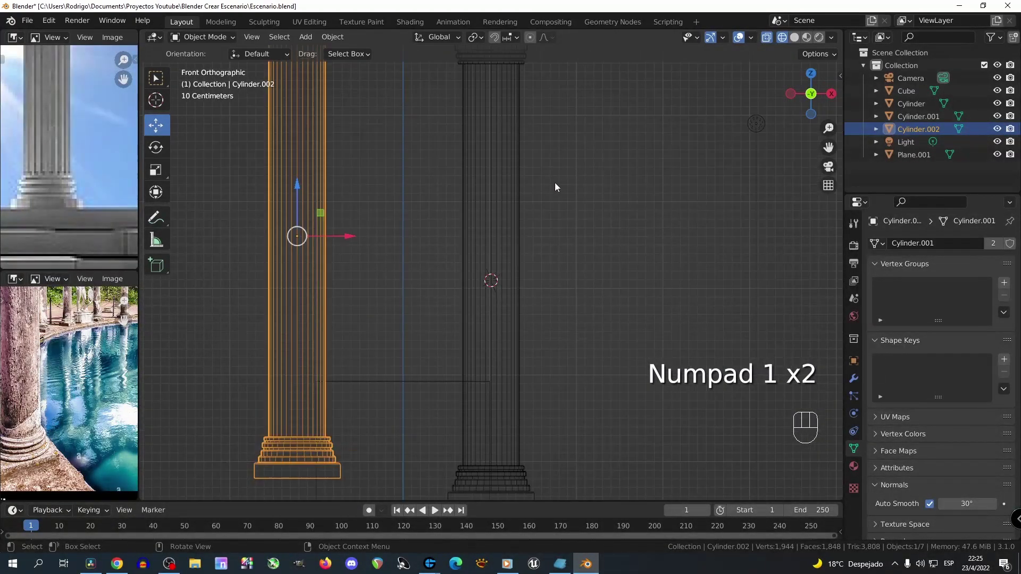
pyautogui.scroll(-1, 544, 186)
pyautogui.press('g')
pyautogui.press('z')
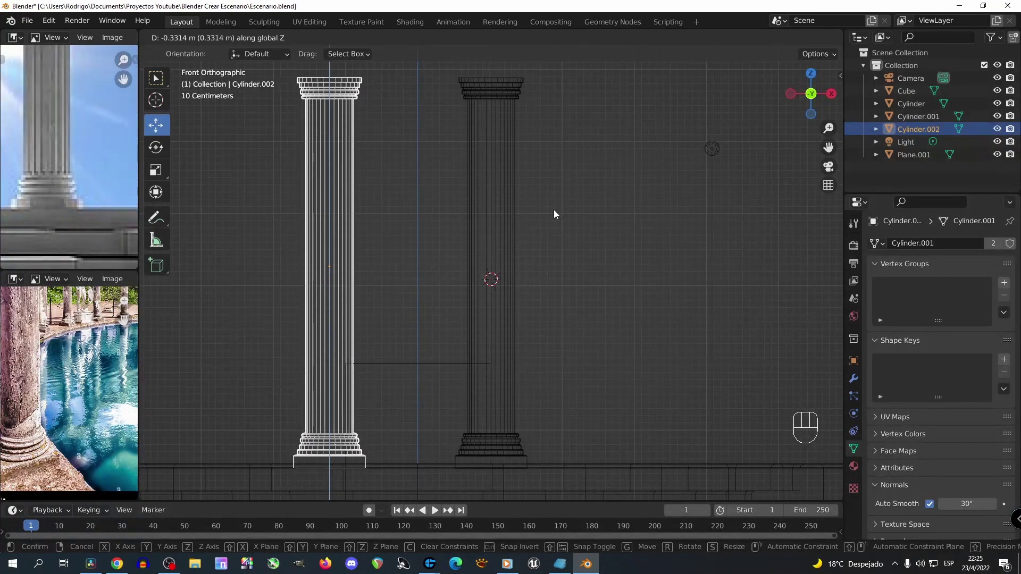
pyautogui.click(553, 209)
pyautogui.scroll(-3, 541, 204)
pyautogui.moveTo(541, 203); pyautogui.dragTo(790, 49, button='middle')
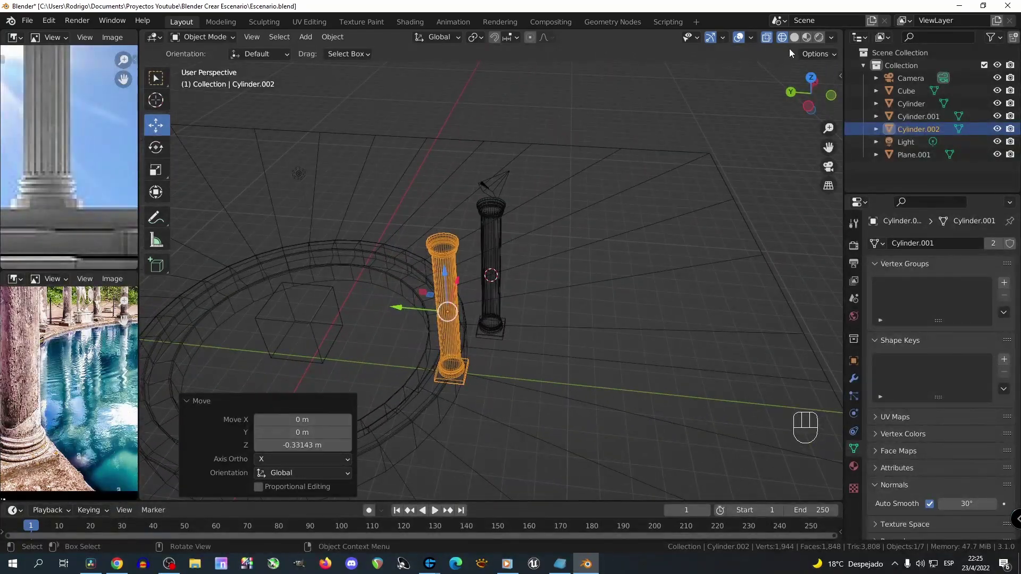
pyautogui.click(794, 37)
pyautogui.moveTo(596, 181); pyautogui.dragTo(626, 161, button='middle')
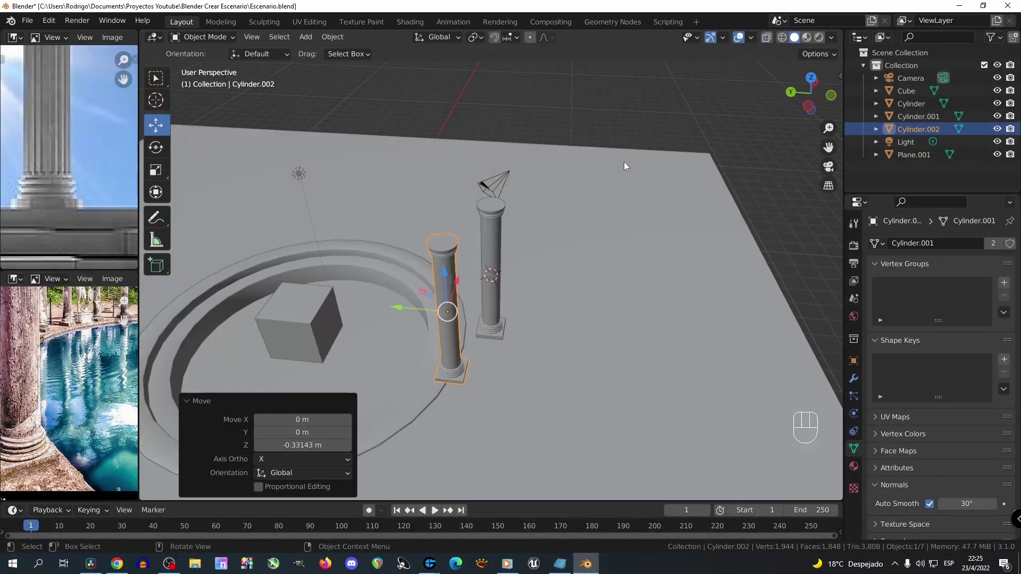
# In top view, move the original column just outside the pool's rim, centred on its negative Y side.
pyautogui.press('KP_7')
pyautogui.scroll(3, 624, 162)
pyautogui.click(503, 288)
pyautogui.press('g')
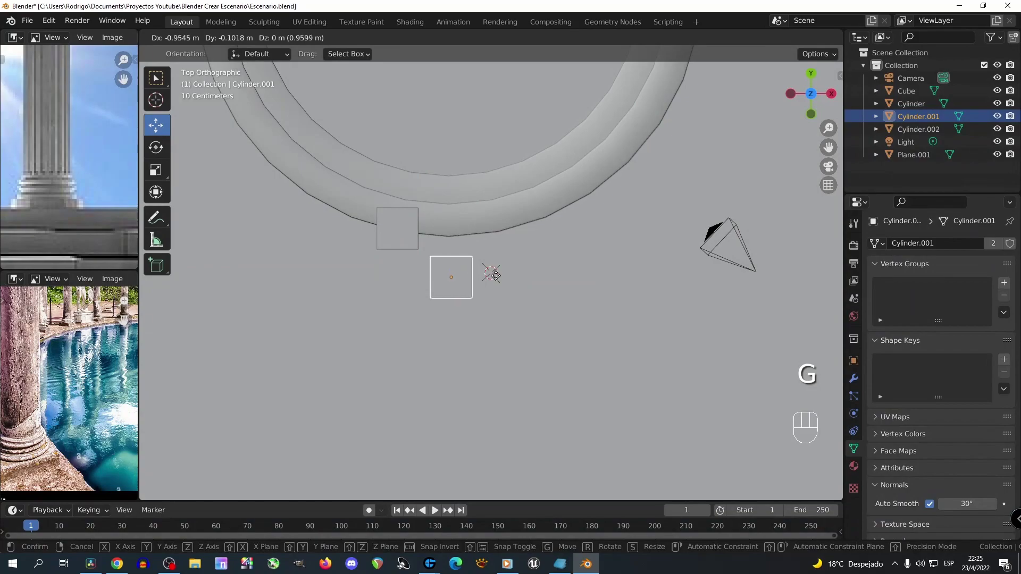
pyautogui.click(464, 293)
# Move the linked duplicate column just outside the pool's rim, centred on its negative X side.
pyautogui.scroll(-4, 462, 290)
pyautogui.click(438, 252)
pyautogui.press('ctrl+KP_8')
pyautogui.press('ctrl+KP_8')
pyautogui.press('ctrl+KP_8')
pyautogui.press('ctrl+KP_8')
pyautogui.press('ctrl+KP_8')
pyautogui.press('ctrl+KP_8')
pyautogui.press('ctrl+KP_8')
pyautogui.press('ctrl+KP_8')
pyautogui.press('ctrl+KP_8')
pyautogui.press('ctrl+KP_8')
pyautogui.press('g')
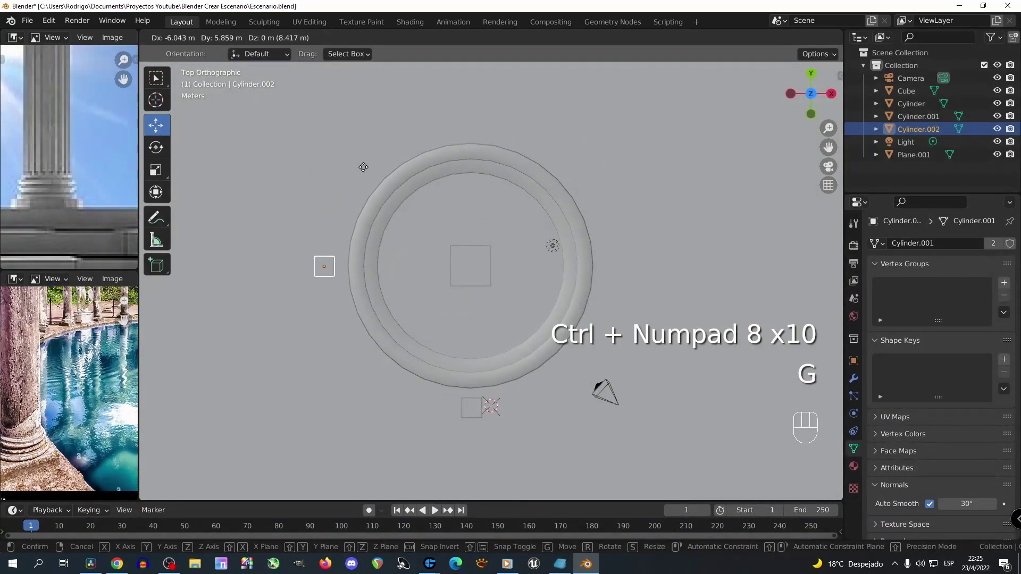
pyautogui.click(409, 274)
# Create two linked duplicates of the column and place them outside the pool's positive X and positive Y sides.
pyautogui.hotkey('alt', 'd')
pyautogui.click(691, 277)
pyautogui.hotkey('alt', 'd')
pyautogui.click(502, 420)
# Select all four columns, create linked duplicates in place, and rotate the copies about 45.8° around the pool's centre.
pyautogui.keyDown('shift'); pyautogui.click(471, 408); pyautogui.keyUp('shift')
pyautogui.keyDown('shift'); pyautogui.click(324, 265); pyautogui.keyUp('shift')
pyautogui.keyDown('shift'); pyautogui.click(611, 267); pyautogui.keyUp('shift')
pyautogui.press('g')
pyautogui.press('Escape')
pyautogui.hotkey('alt', 'd')
pyautogui.press('Escape')
pyautogui.press('r')
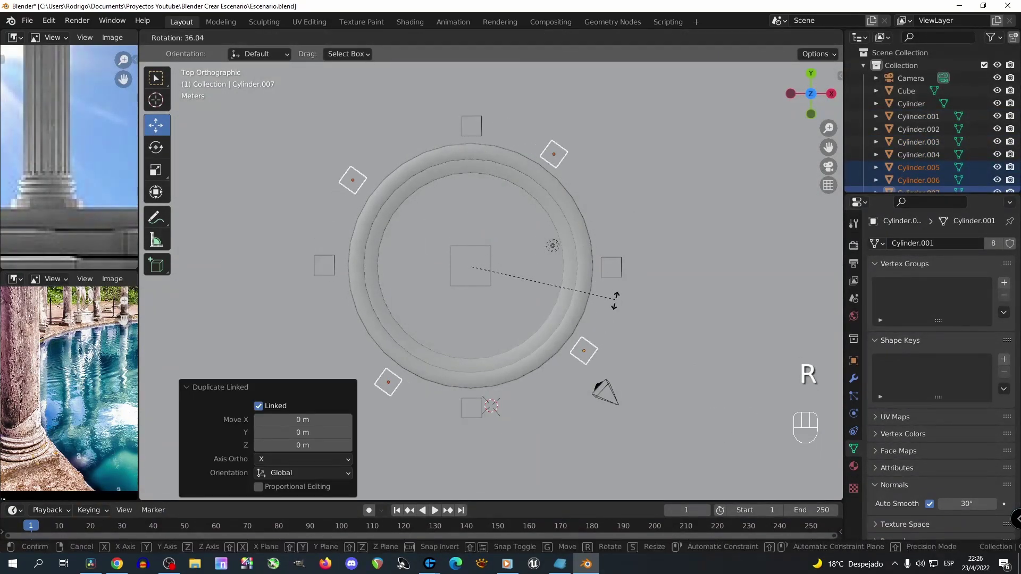
pyautogui.click(614, 327)
# Examine the ring of columns in perspective and compare it with the enlarged pool reference photo, and restore the layout.
pyautogui.moveTo(615, 327); pyautogui.dragTo(459, 206, button='middle')
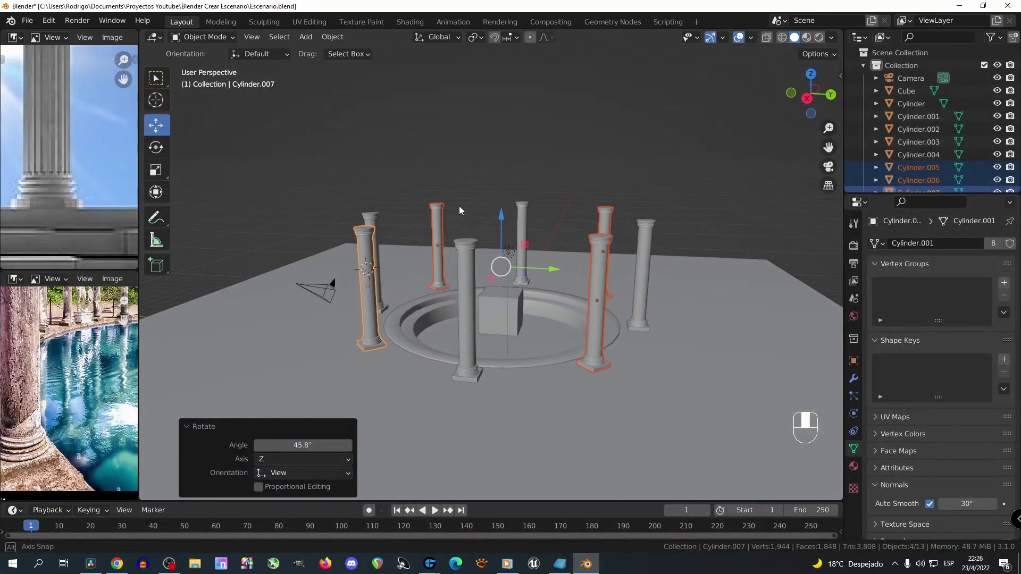
pyautogui.scroll(4, 471, 209)
pyautogui.moveTo(507, 238); pyautogui.dragTo(400, 254, button='middle')
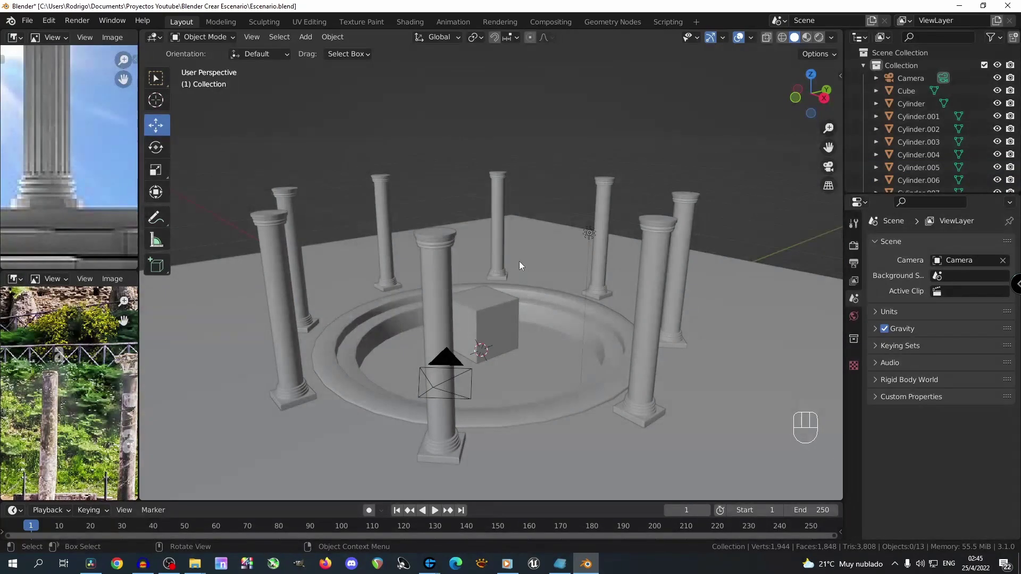
pyautogui.hotkey('ctrl', 'space')
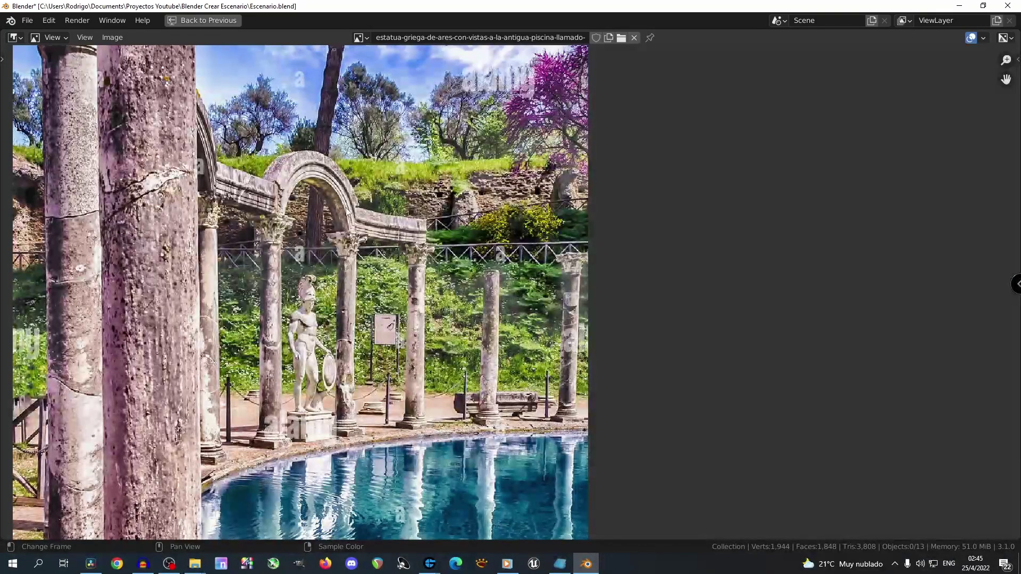
pyautogui.hotkey('ctrl', 'space')
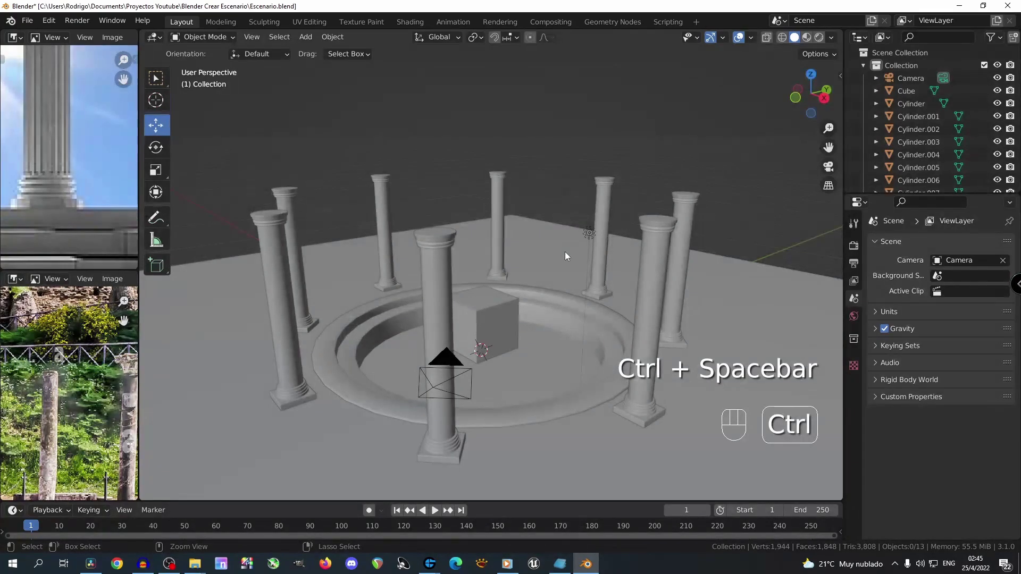
# Enlarge the 3D viewport, select the round pool rim and snap the 3D cursor to it.
pyautogui.hotkey('ctrl', 'space')
pyautogui.scroll(2, 565, 251)
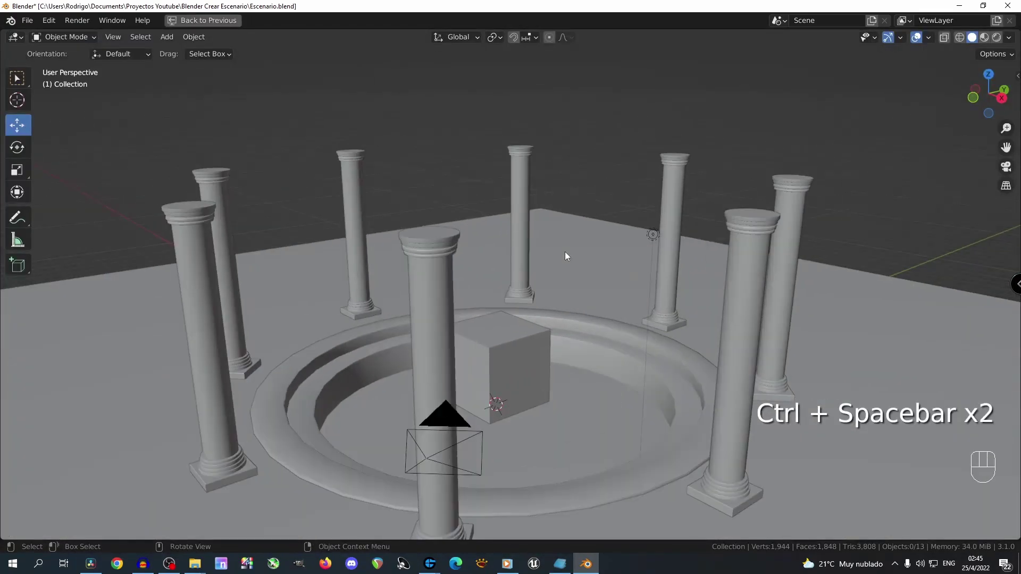
pyautogui.moveTo(559, 274); pyautogui.dragTo(548, 292, button='middle')
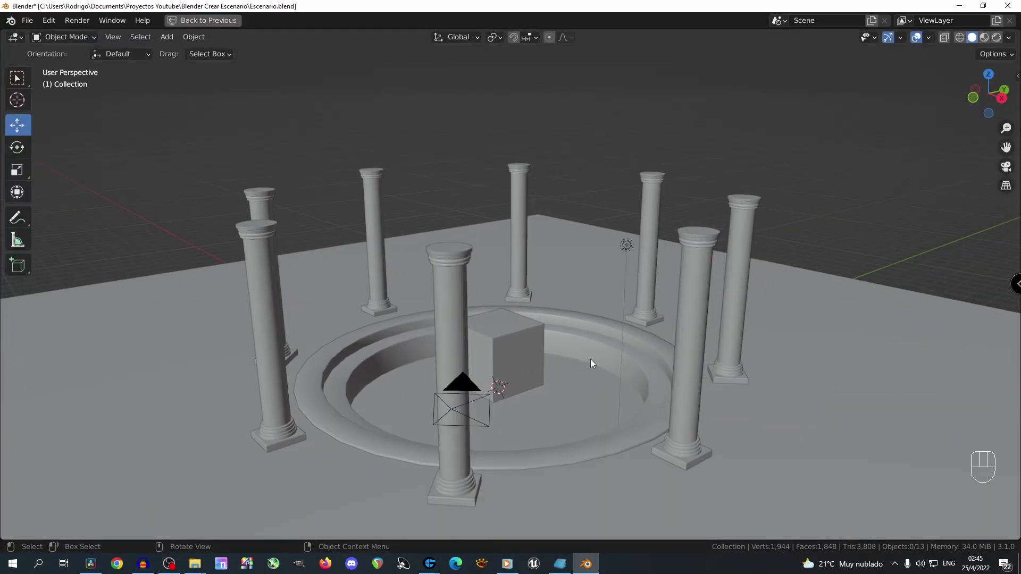
pyautogui.click(591, 360)
pyautogui.moveTo(595, 350); pyautogui.dragTo(650, 394, button='middle')
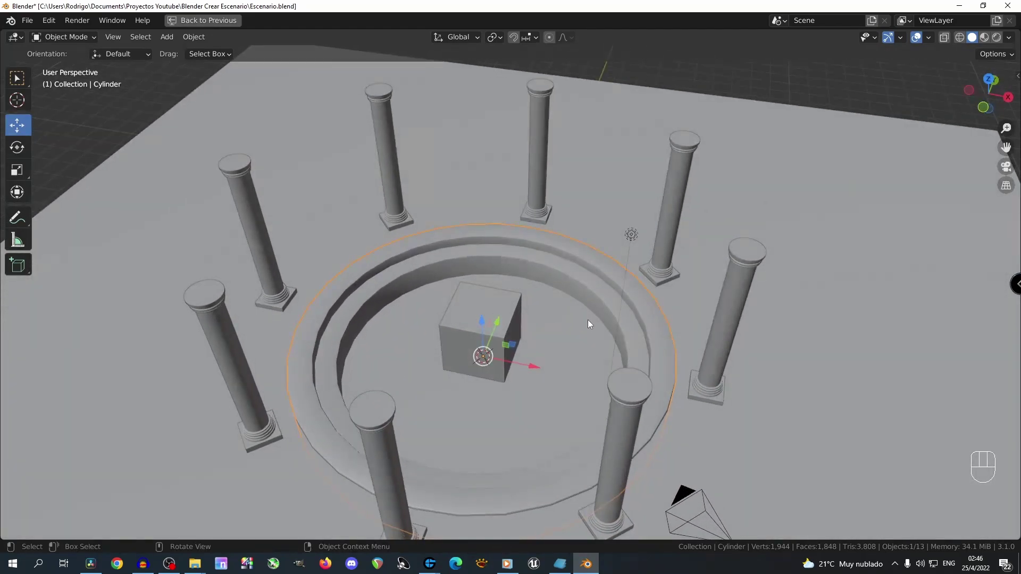
pyautogui.hotkey('shift', 's')
pyautogui.click(574, 399)
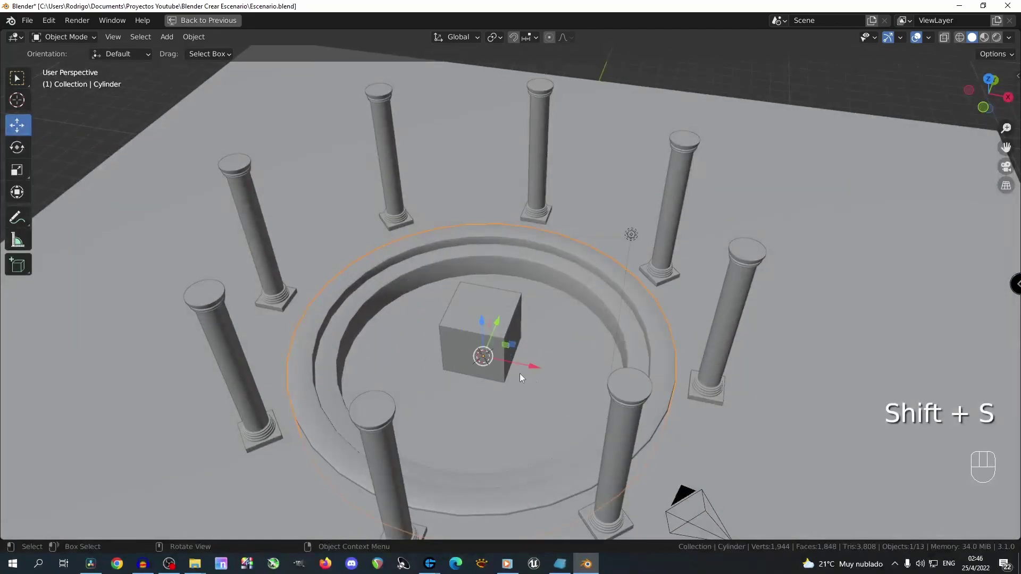
pyautogui.moveTo(492, 357); pyautogui.dragTo(542, 253, button='middle')
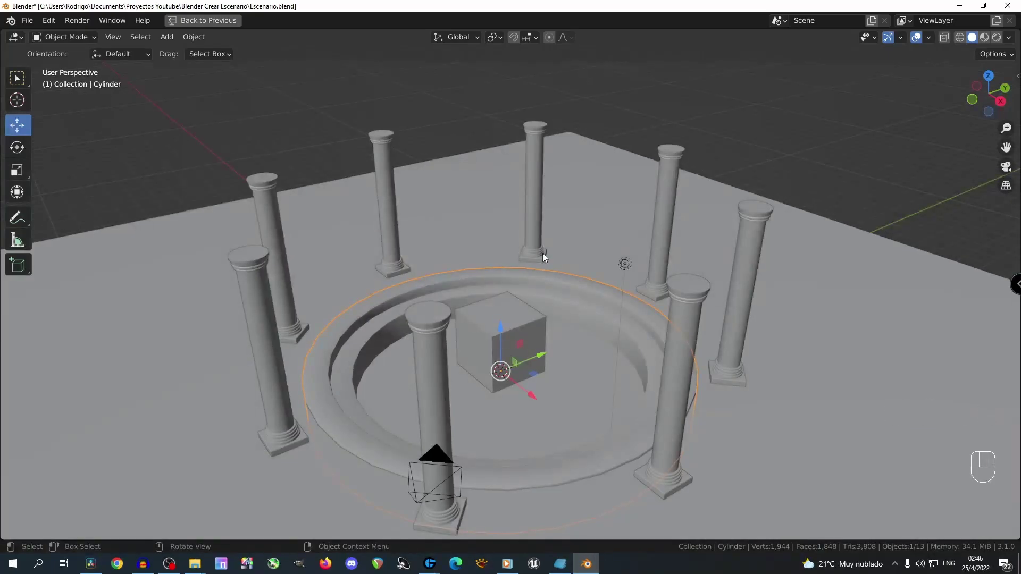
# Add a mesh circle at the 3D cursor, scale it up and raise it along Z above the columns.
pyautogui.hotkey('shift', 'a')
pyautogui.click(542, 254)
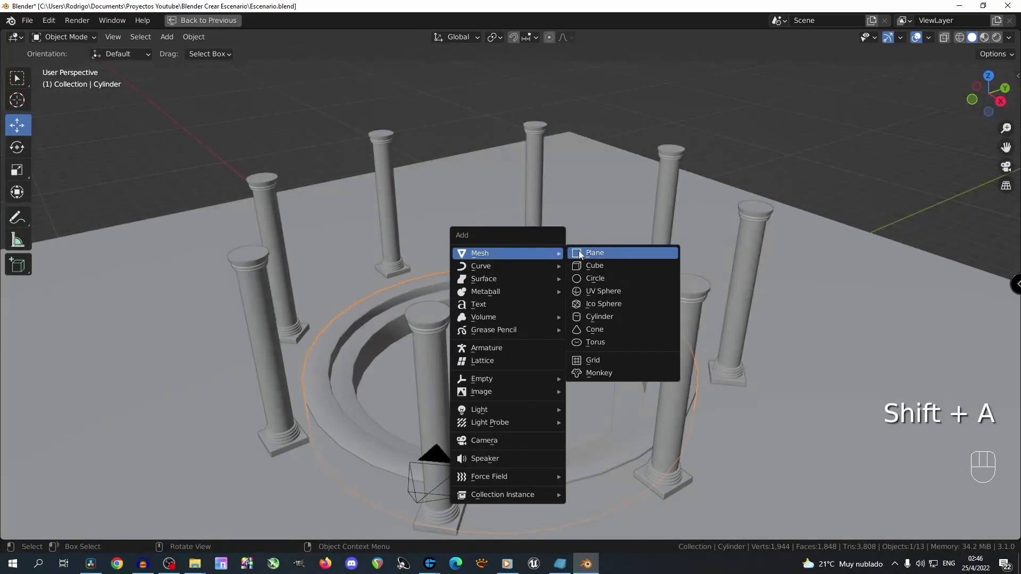
pyautogui.click(597, 278)
pyautogui.press('s')
pyautogui.click(765, 423)
pyautogui.press('g')
pyautogui.press('z')
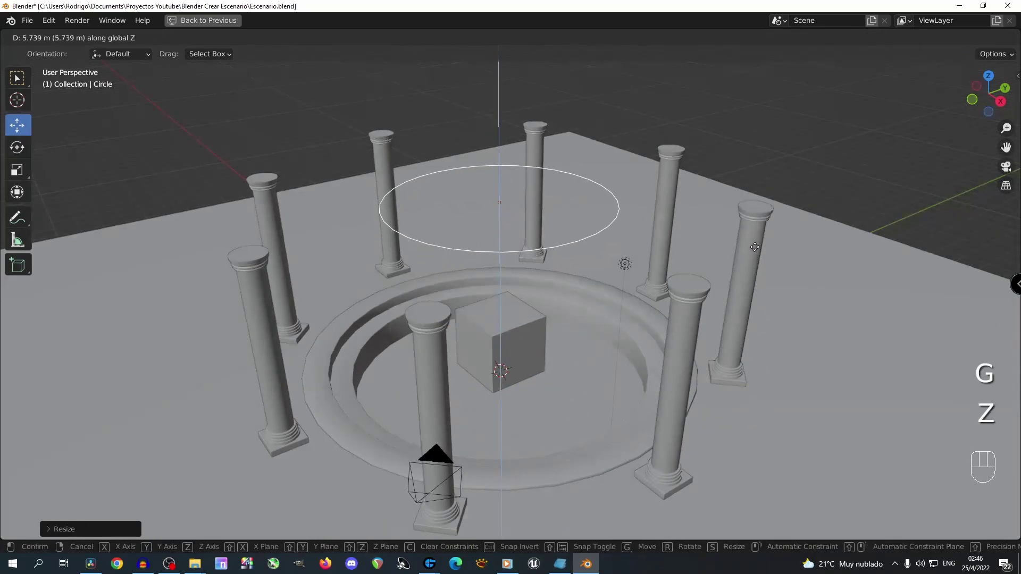
pyautogui.click(748, 235)
# In front view, lower the circle about 0.28 m along Z to the level of the column tops.
pyautogui.press('KP_1')
pyautogui.scroll(3, 588, 235)
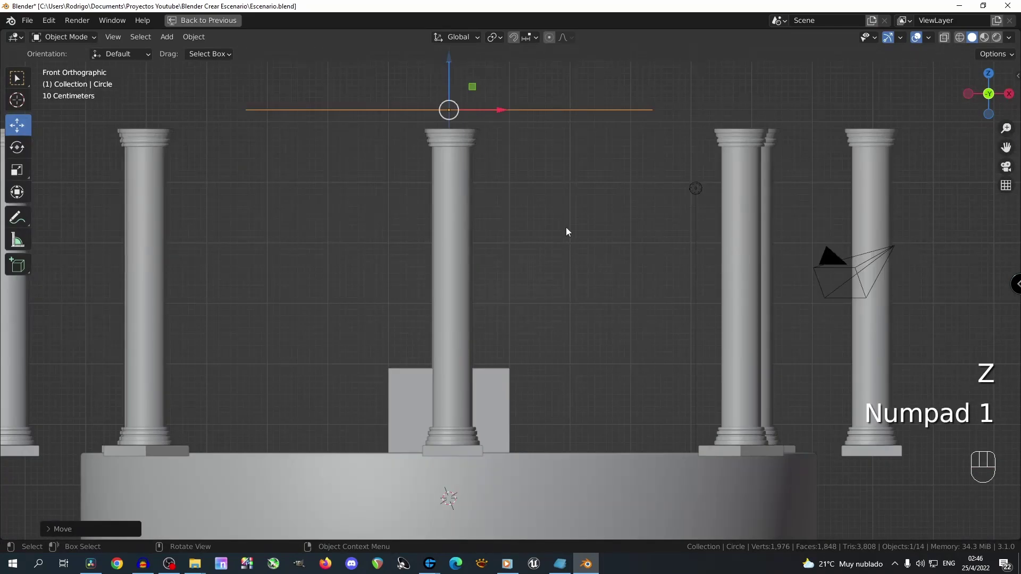
pyautogui.press('g')
pyautogui.press('z')
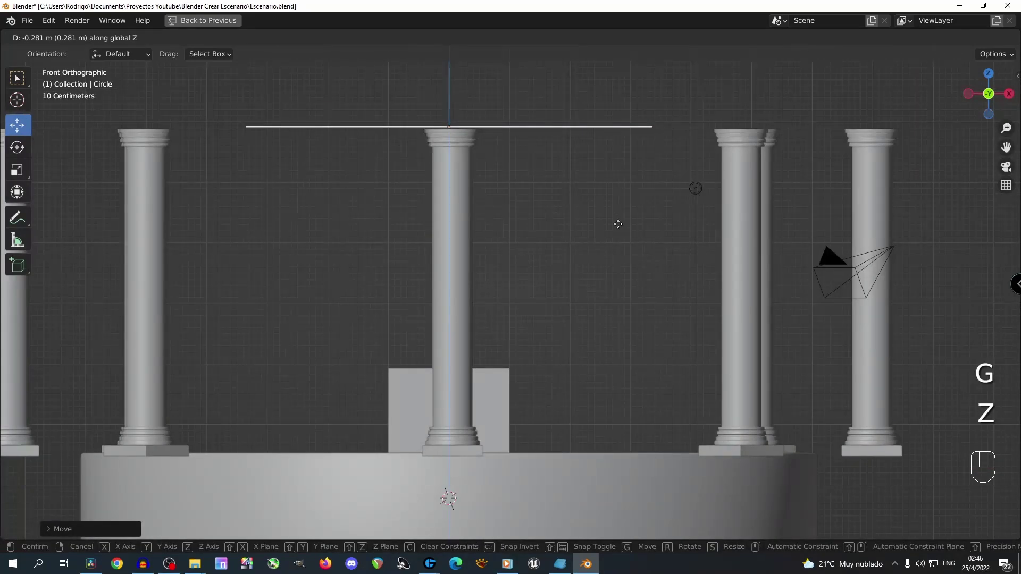
pyautogui.click(618, 225)
# Scale the circle up, checking in top view, until it reaches the ring of columns around the pool.
pyautogui.press('s')
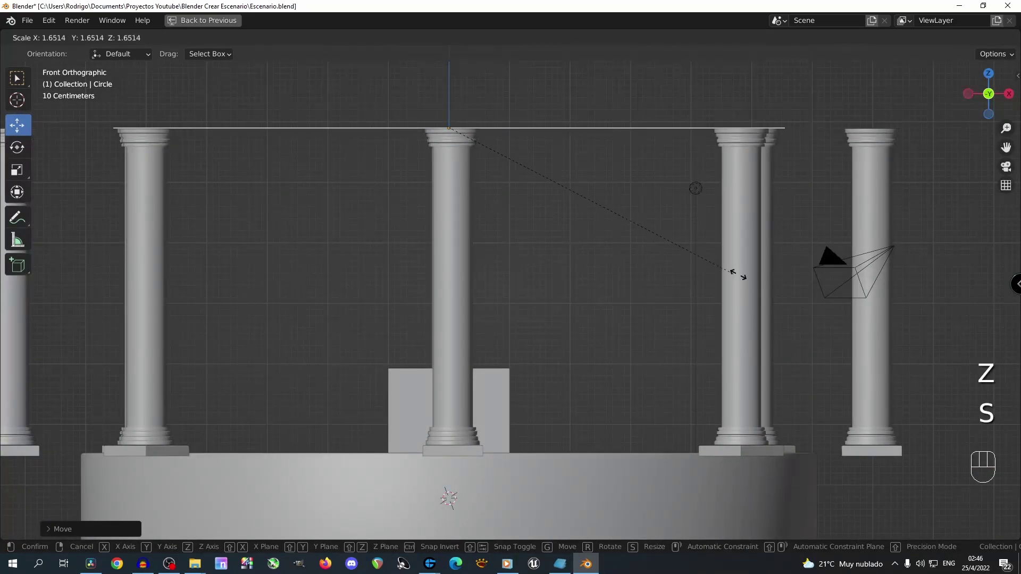
pyautogui.click(786, 288)
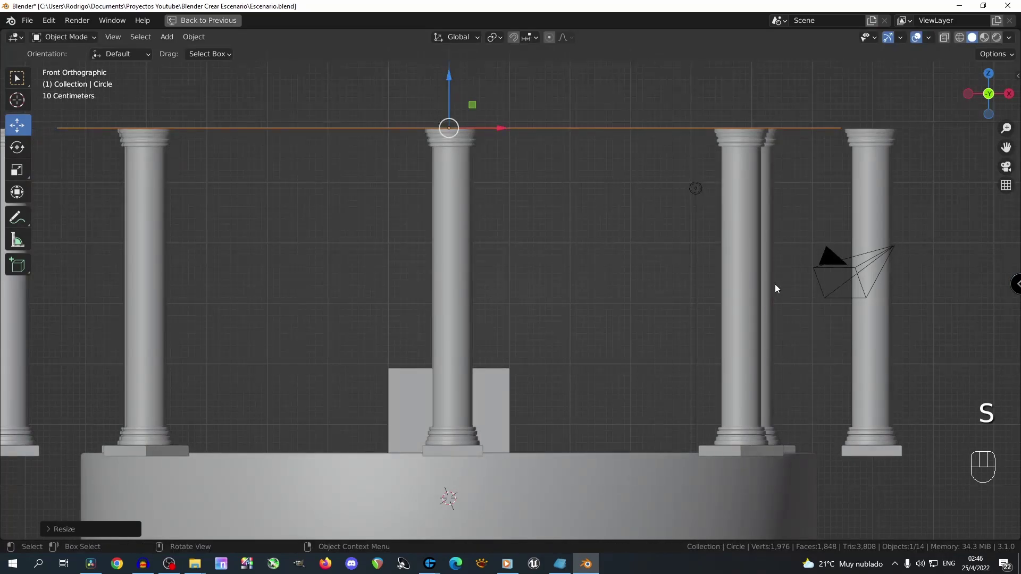
pyautogui.press('KP_7')
pyautogui.scroll(-3, 772, 284)
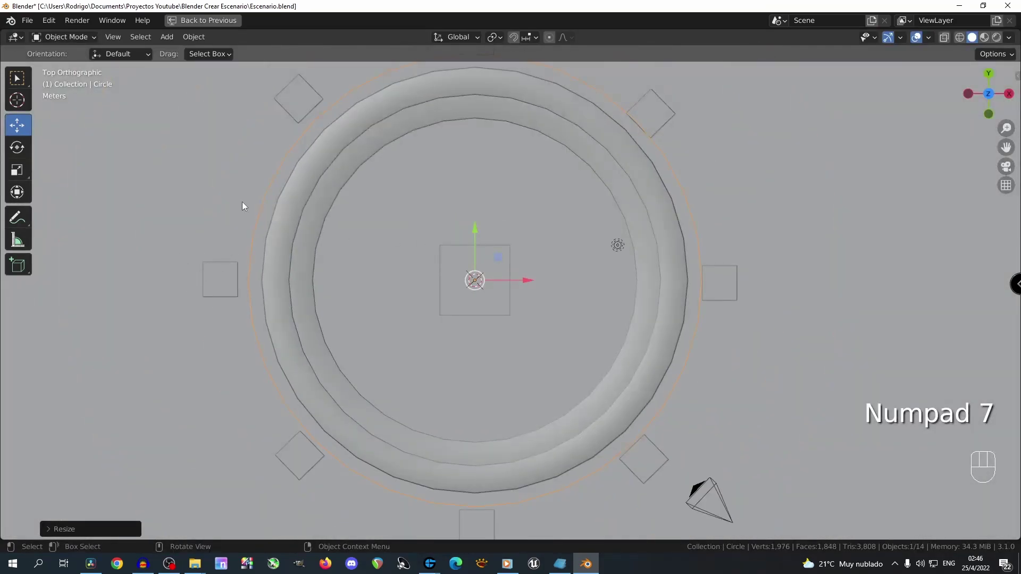
pyautogui.scroll(-1, 372, 117)
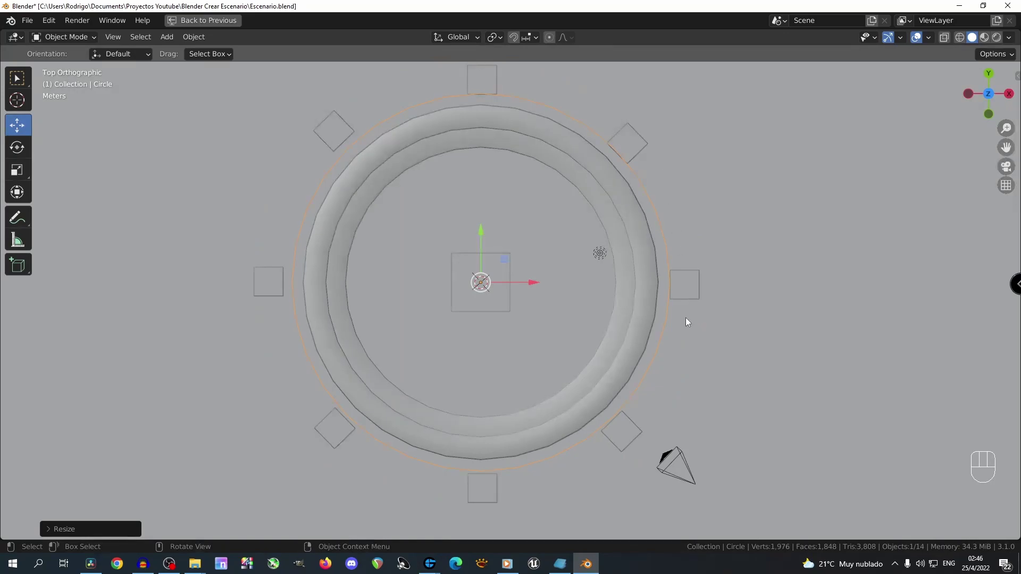
pyautogui.scroll(1, 236, 298)
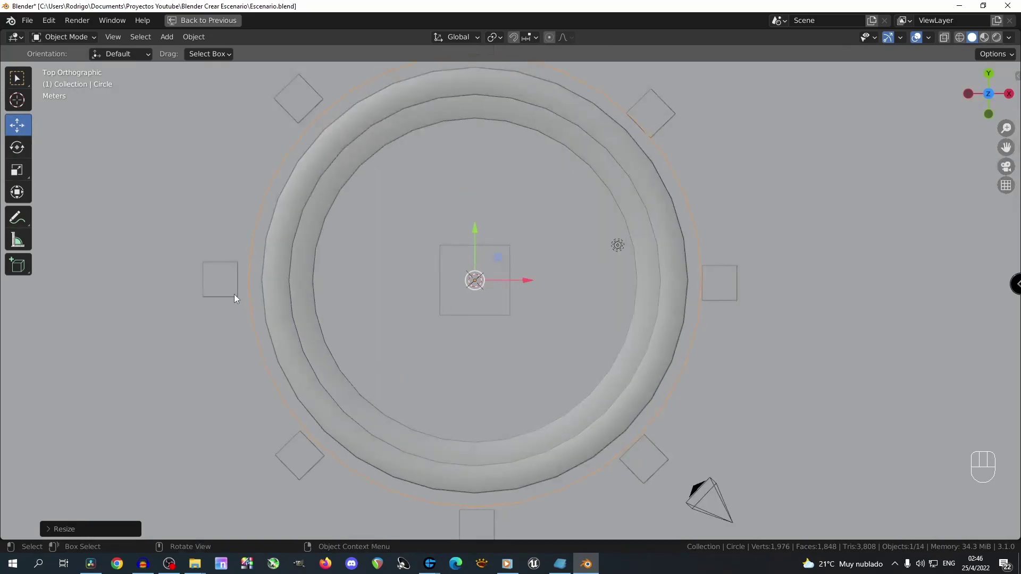
pyautogui.press('s')
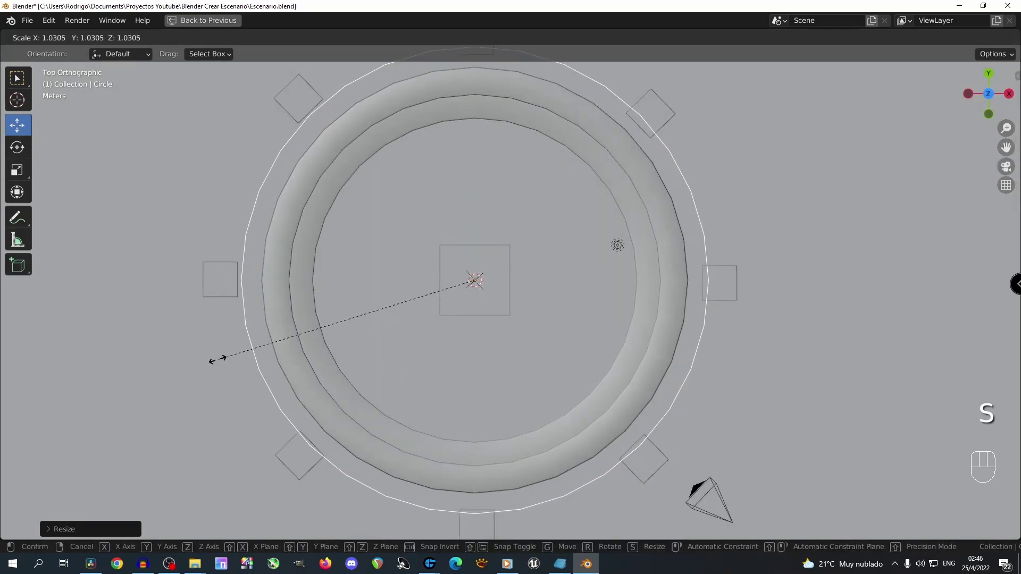
pyautogui.click(215, 359)
# Extrude all of the circle's edges and move the new edge loop up along Z to form a vertical band.
pyautogui.moveTo(309, 342); pyautogui.dragTo(273, 221, button='middle')
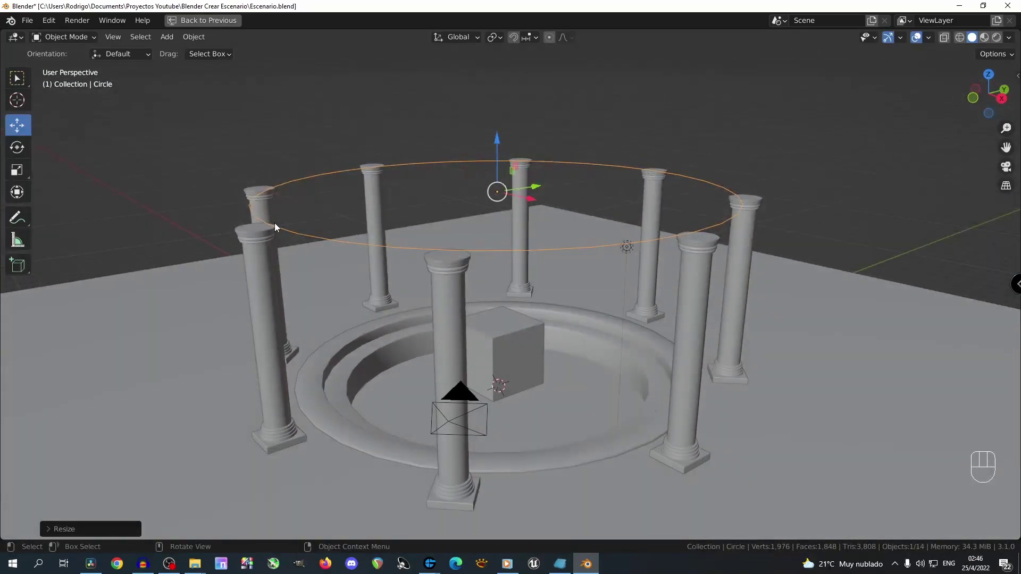
pyautogui.press('Tab')
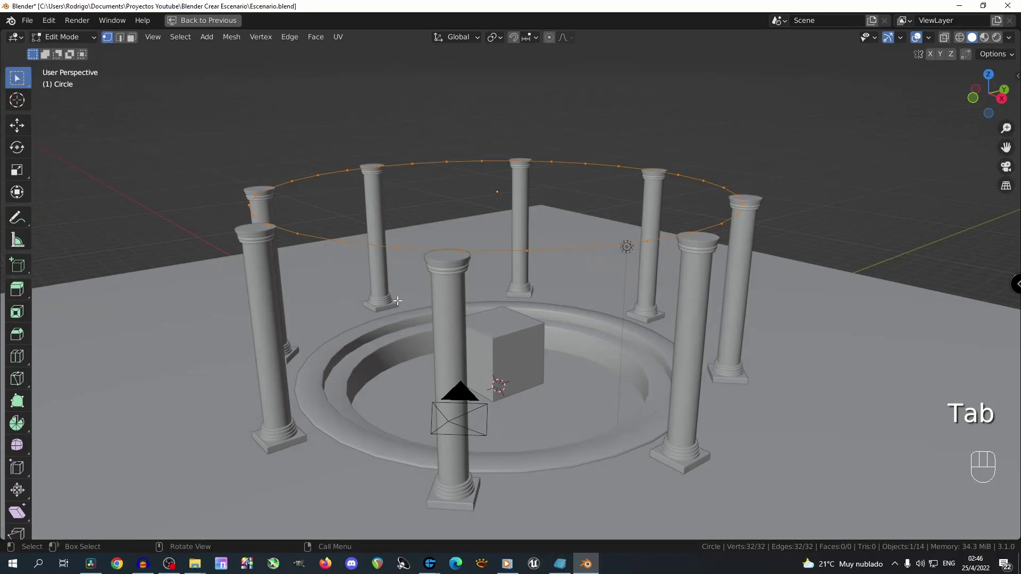
pyautogui.scroll(2, 397, 301)
pyautogui.press('e')
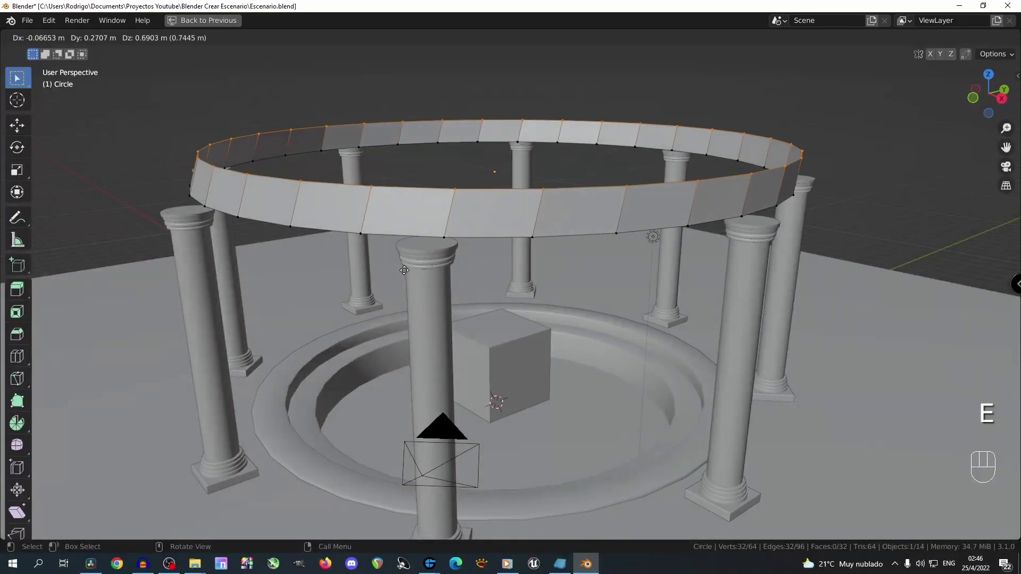
pyautogui.rightClick(404, 272)
pyautogui.press('g')
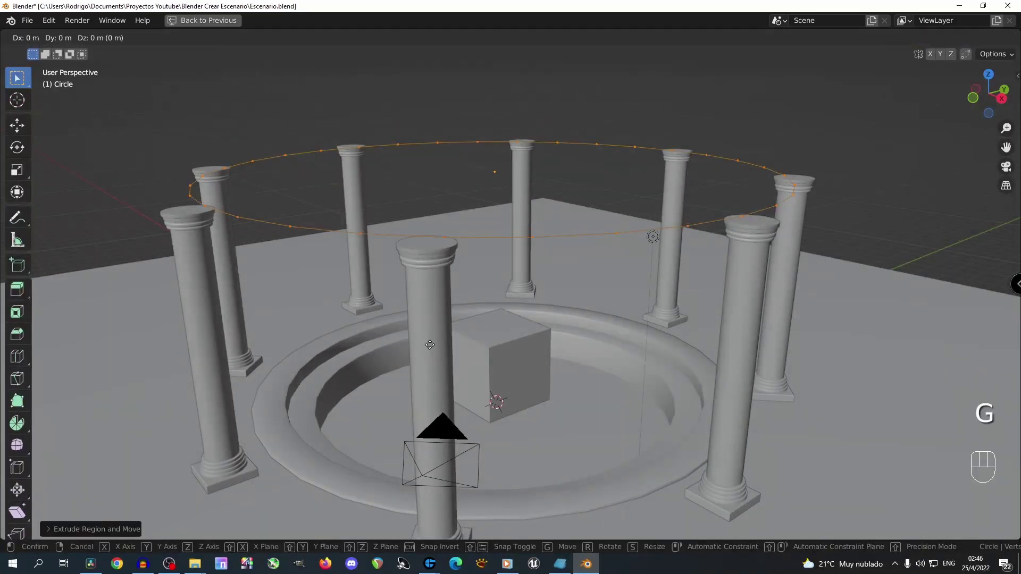
pyautogui.press('z')
pyautogui.click(484, 334)
# Adjust the band's height by moving its upper edge loop along Z, and return to Object Mode.
pyautogui.press('Tab')
pyautogui.moveTo(484, 334)
pyautogui.mouseDown(button='middle')
pyautogui.moveTo(368, 340)
pyautogui.moveTo(485, 320)
pyautogui.mouseUp(button='middle')
pyautogui.press('Tab')
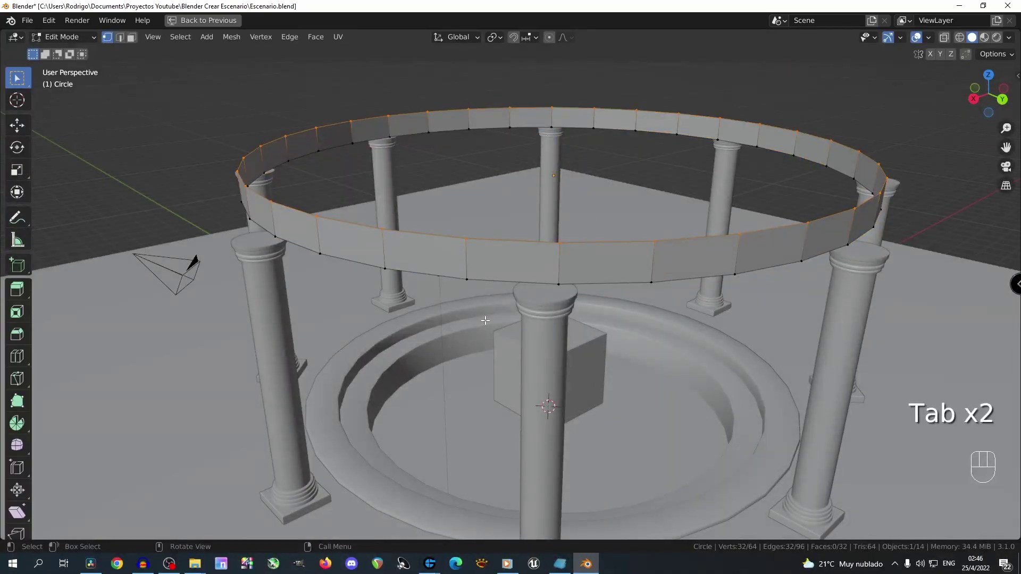
pyautogui.press('g')
pyautogui.press('z')
pyautogui.click(485, 327)
pyautogui.press('Tab')
pyautogui.moveTo(485, 325); pyautogui.dragTo(567, 334, button='middle')
# Restore the full layout and add a Solidify modifier to the band with a thickness of 0.07 m.
pyautogui.hotkey('ctrl', 'space')
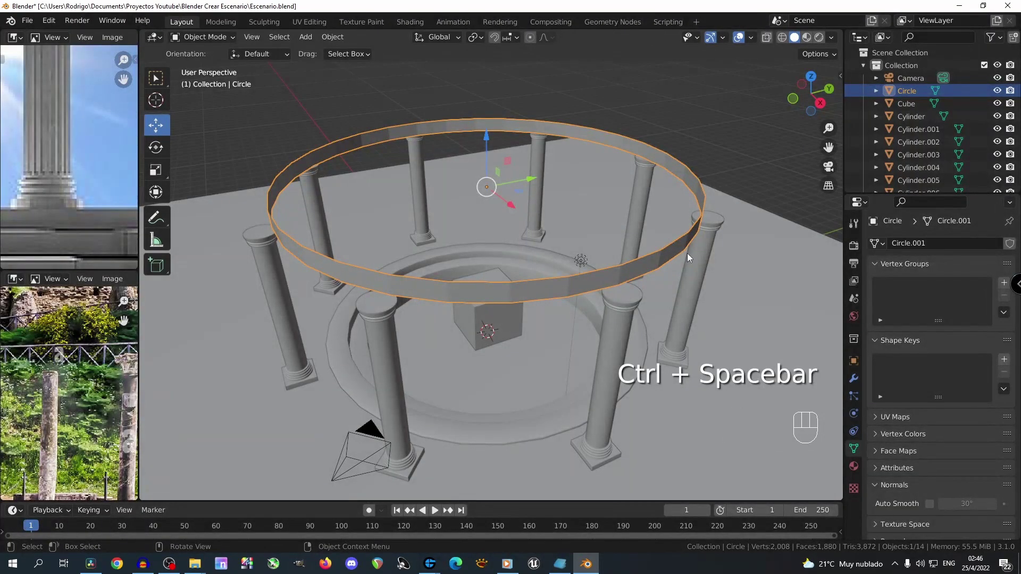
pyautogui.click(853, 380)
pyautogui.click(905, 244)
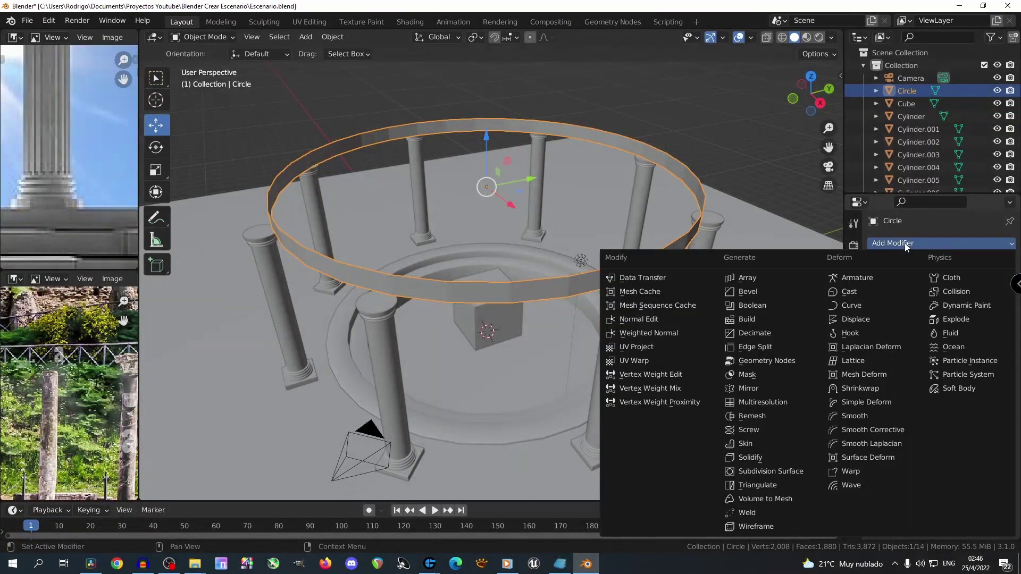
pyautogui.click(759, 456)
pyautogui.scroll(3, 672, 331)
pyautogui.moveTo(673, 335); pyautogui.dragTo(633, 315, button='middle')
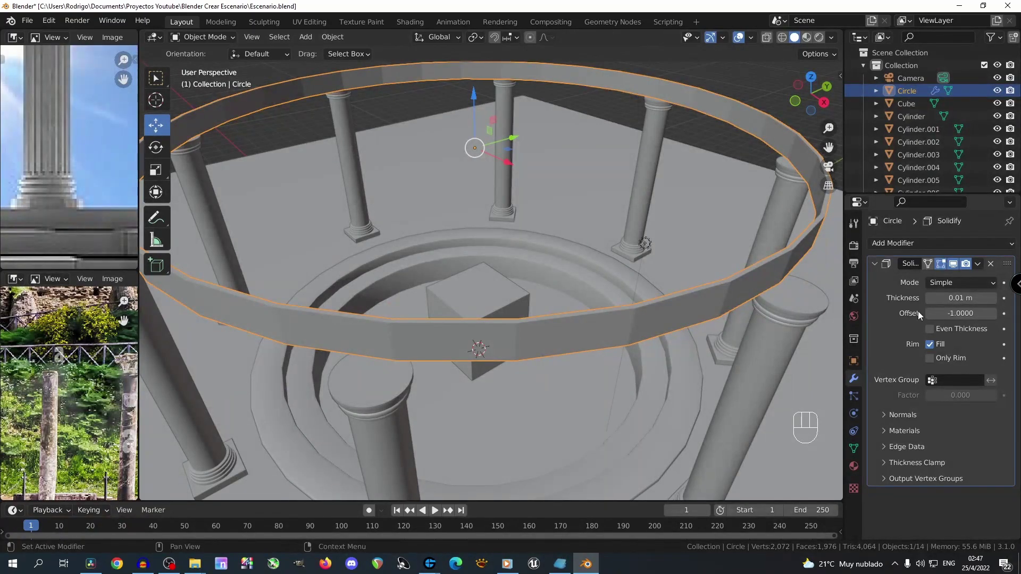
pyautogui.moveTo(949, 299); pyautogui.dragTo(975, 299)
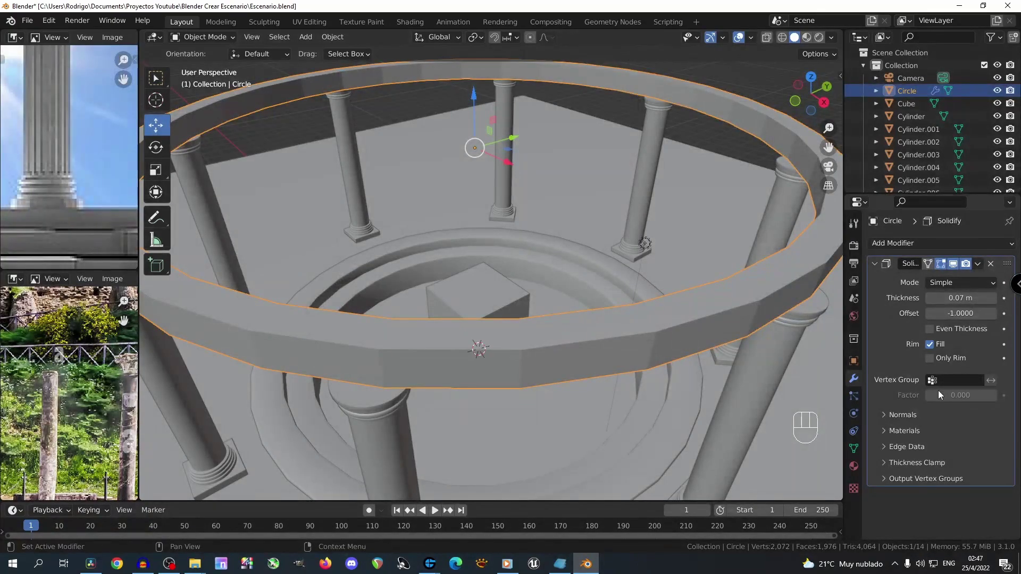
# Set the Solidify thickness to 0.16 m, using top view to cover the columns, and apply the modifier.
pyautogui.press('KP_7')
pyautogui.scroll(-4, 392, 277)
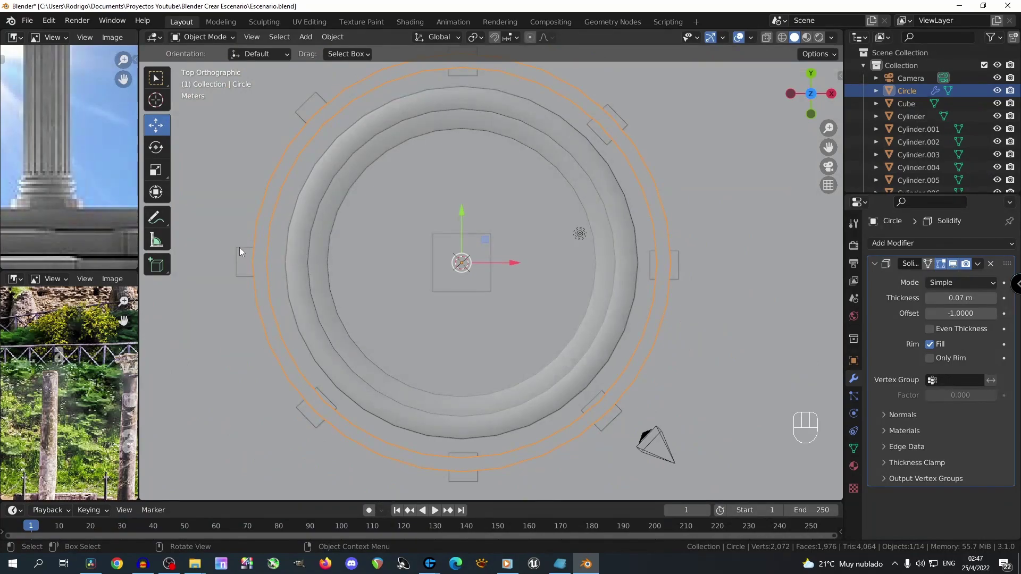
pyautogui.moveTo(952, 300); pyautogui.dragTo(952, 300)
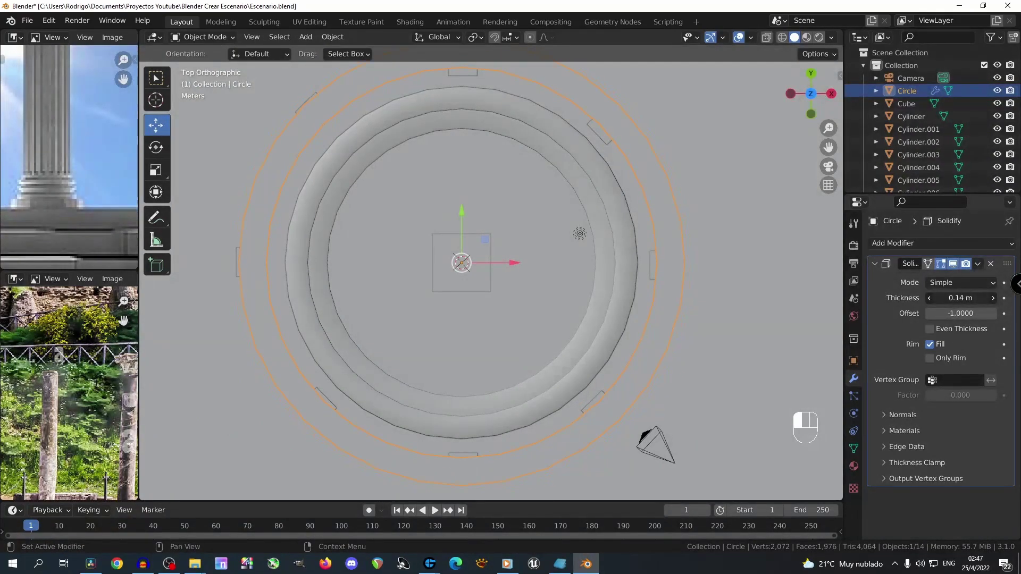
pyautogui.moveTo(952, 300); pyautogui.dragTo(956, 300)
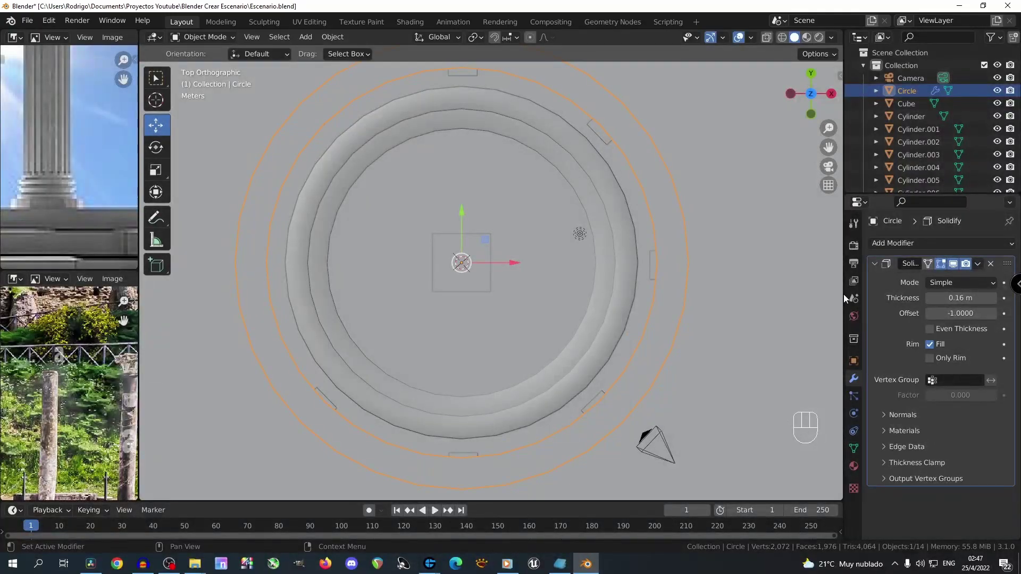
pyautogui.moveTo(618, 256); pyautogui.dragTo(540, 152, button='middle')
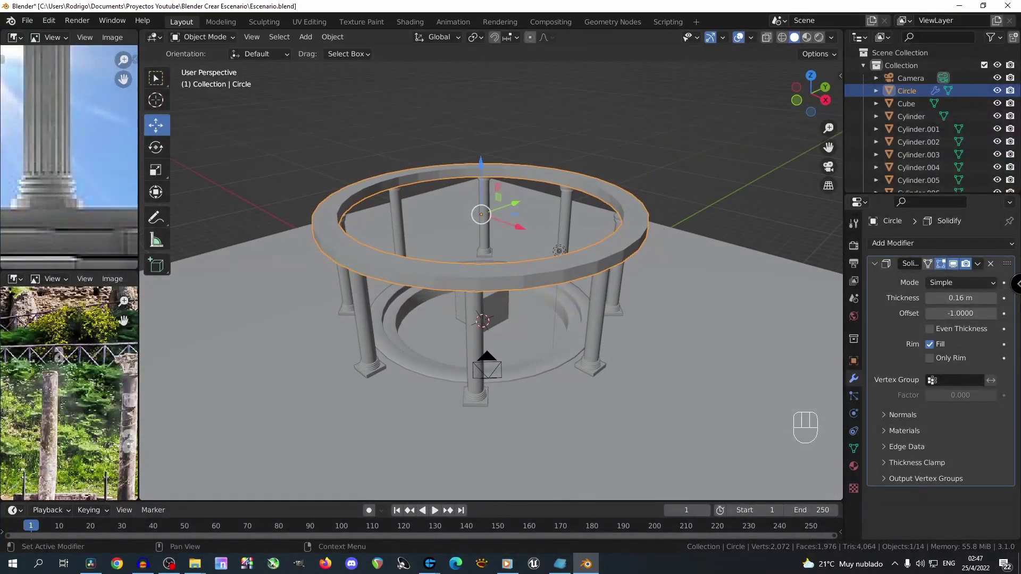
pyautogui.click(978, 264)
pyautogui.click(945, 276)
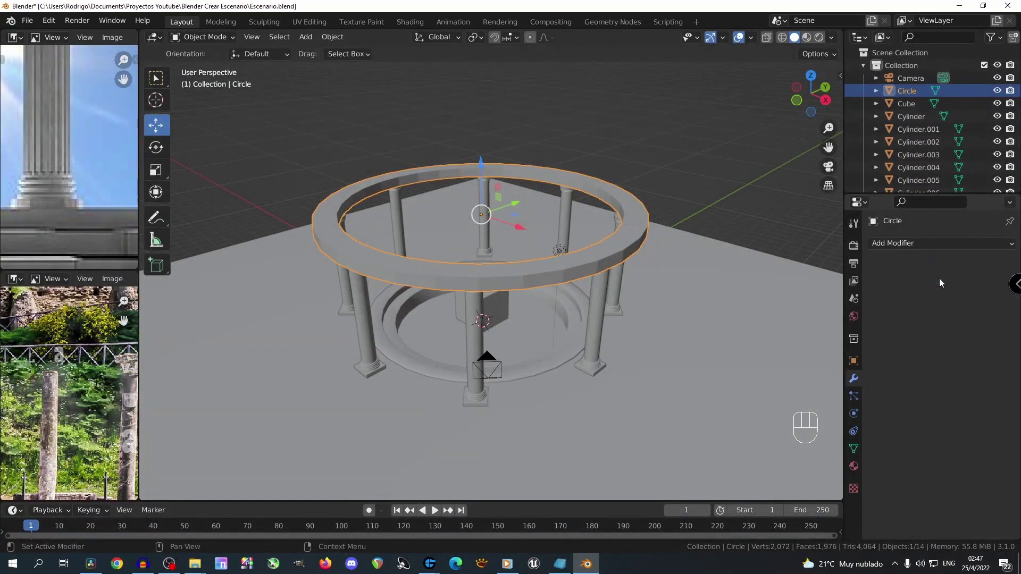
# Shade the ring smooth and enable Auto Smooth at 30° in its normals settings.
pyautogui.moveTo(560, 310); pyautogui.dragTo(661, 318, button='middle')
pyautogui.press('Tab')
pyautogui.press('Tab')
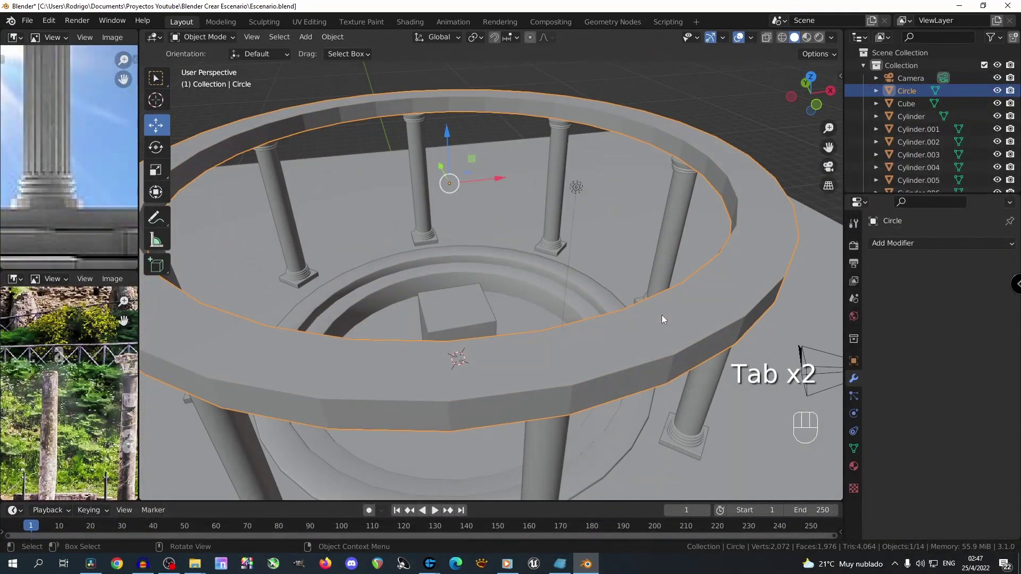
pyautogui.rightClick(698, 330)
pyautogui.click(690, 322)
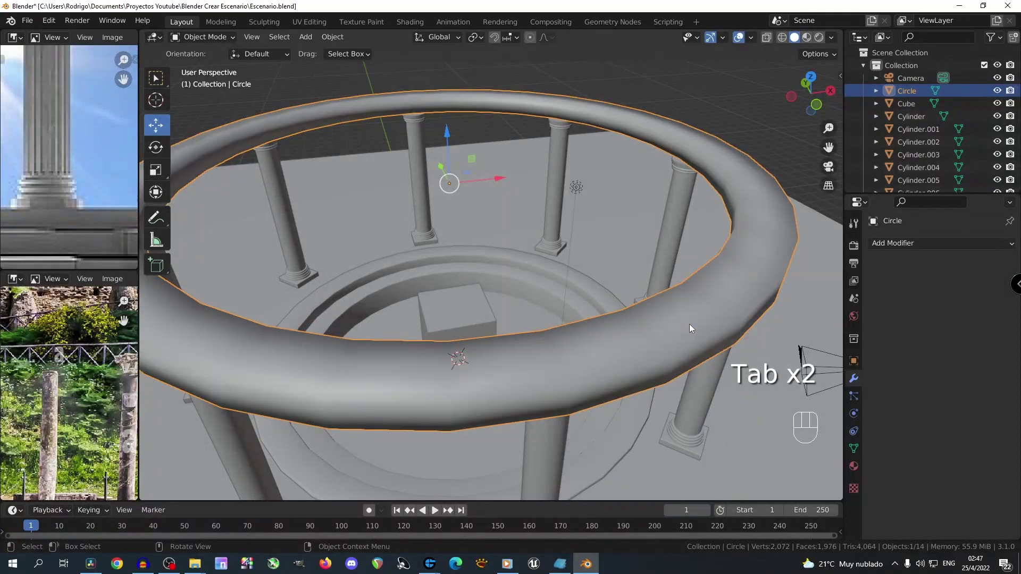
pyautogui.click(855, 449)
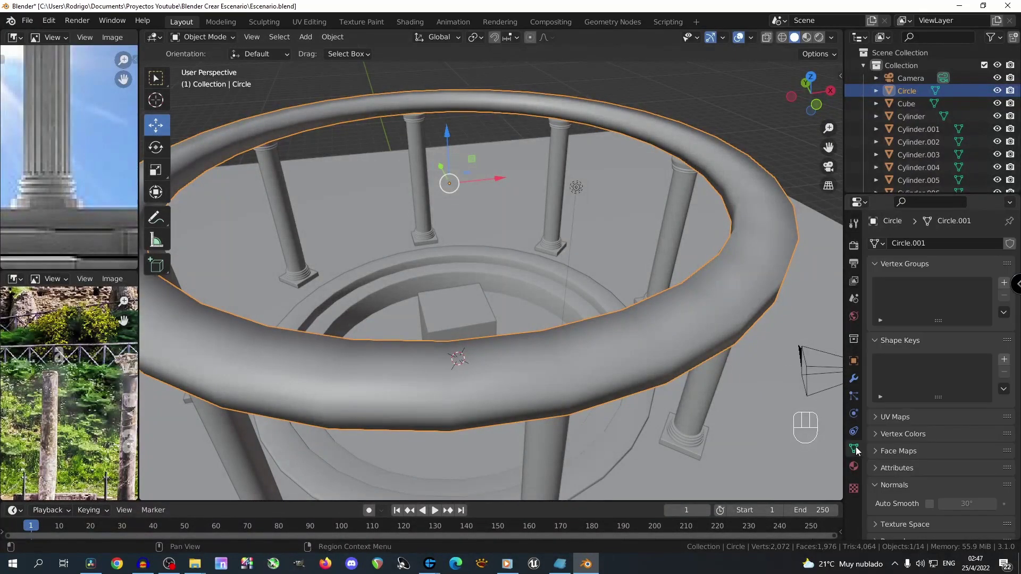
pyautogui.scroll(-2, 917, 489)
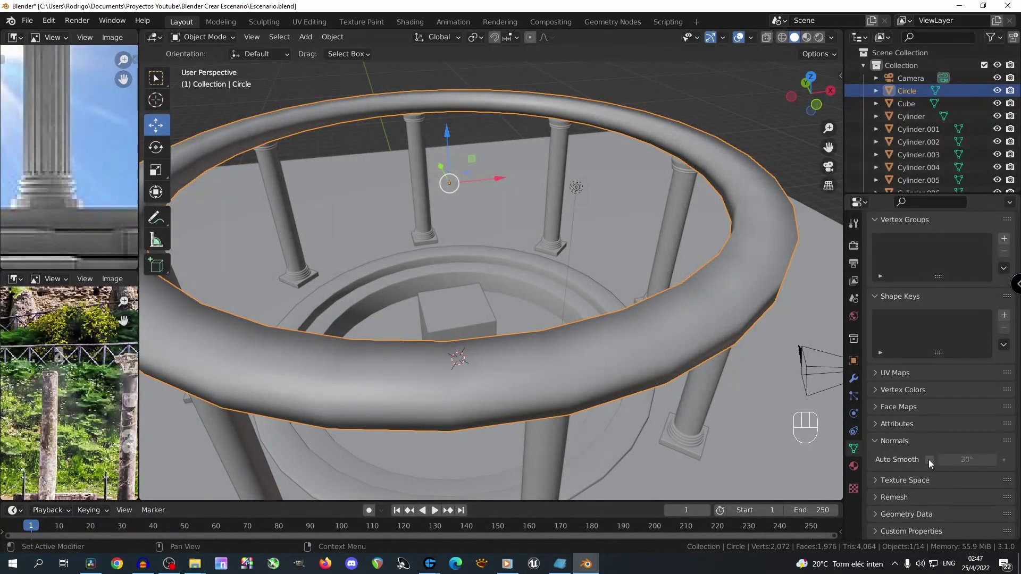
pyautogui.click(929, 459)
pyautogui.moveTo(515, 307); pyautogui.dragTo(538, 282, button='middle')
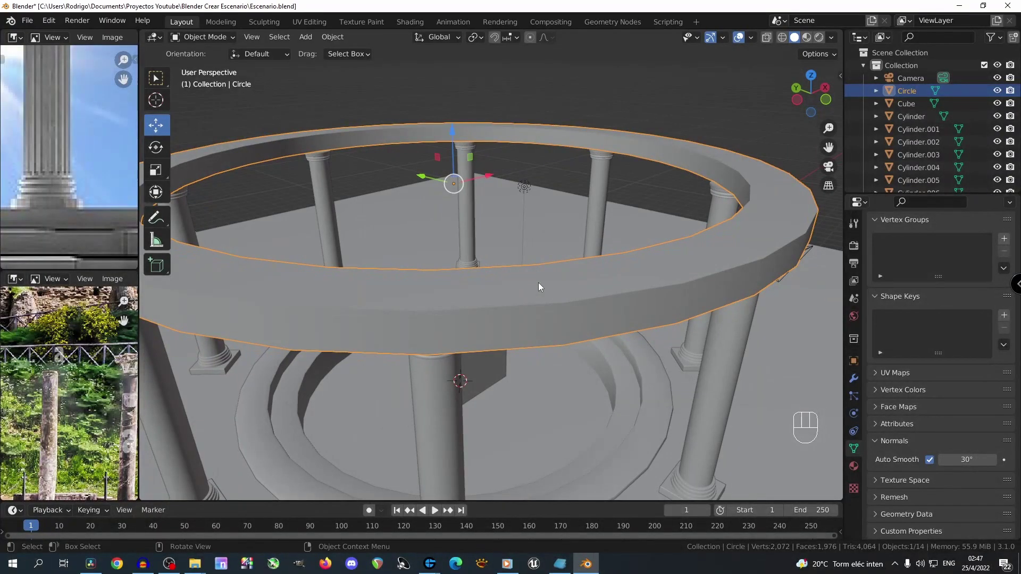
# Inspect the ring on the columns in the enlarged viewport, then enlarge the reference photo of the pool and colonnade.
pyautogui.hotkey('ctrl', 'space')
pyautogui.scroll(-3, 538, 280)
pyautogui.moveTo(468, 274); pyautogui.dragTo(529, 292, button='middle')
pyautogui.moveTo(416, 161); pyautogui.dragTo(547, 230, button='middle')
pyautogui.hotkey('ctrl', 'space')
pyautogui.hotkey('ctrl', 'space')
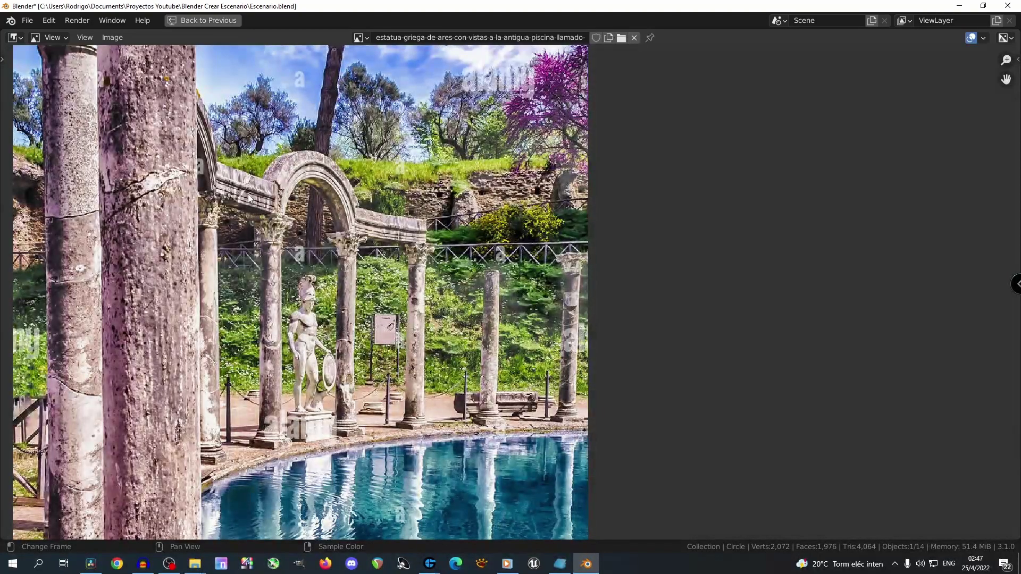
# Enlarge the 3D viewport again and cut three evenly spaced horizontal loops around the ring's inner face.
pyautogui.hotkey('ctrl', 'space')
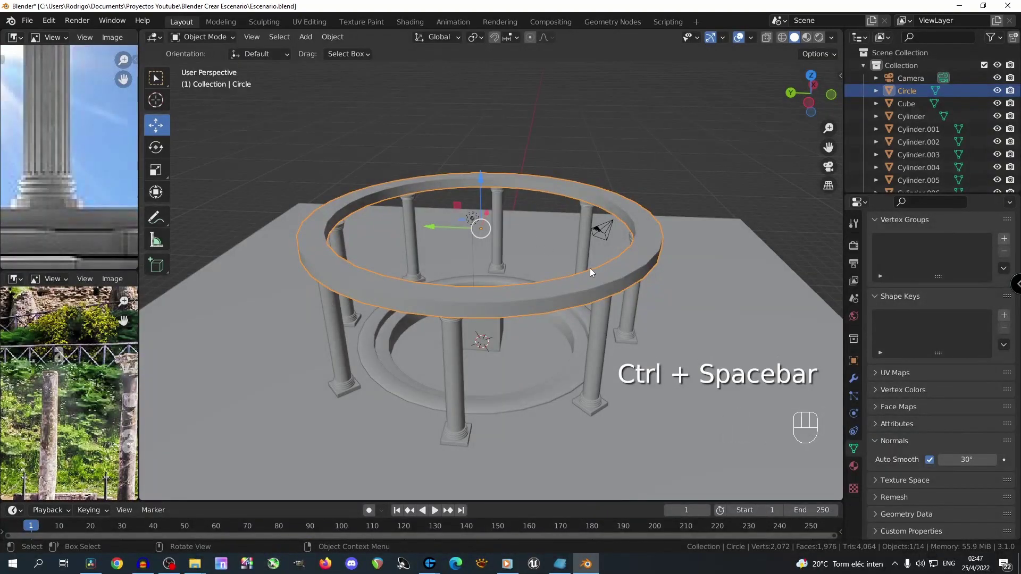
pyautogui.hotkey('ctrl', 'space')
pyautogui.scroll(6, 589, 268)
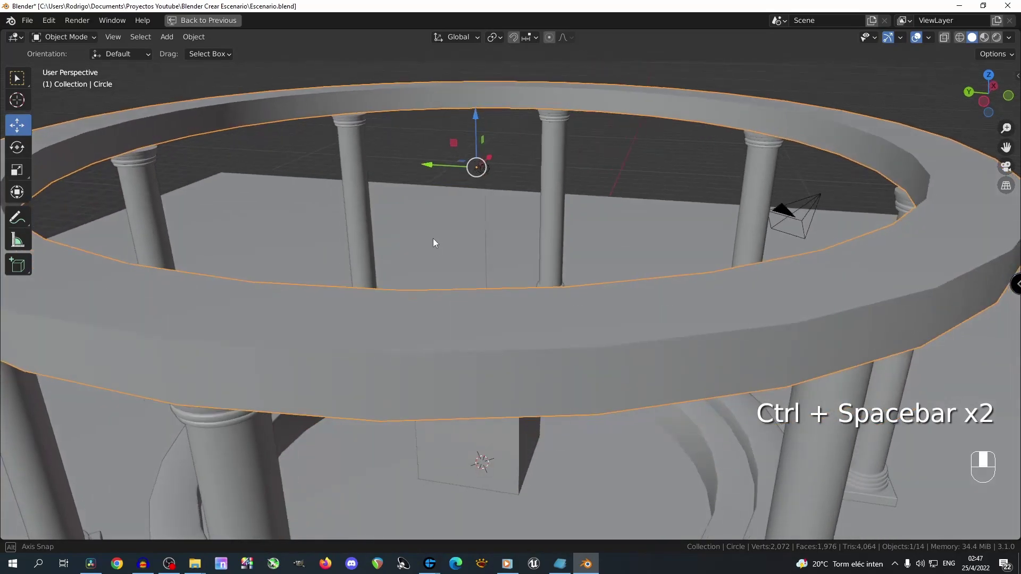
pyautogui.press('Tab')
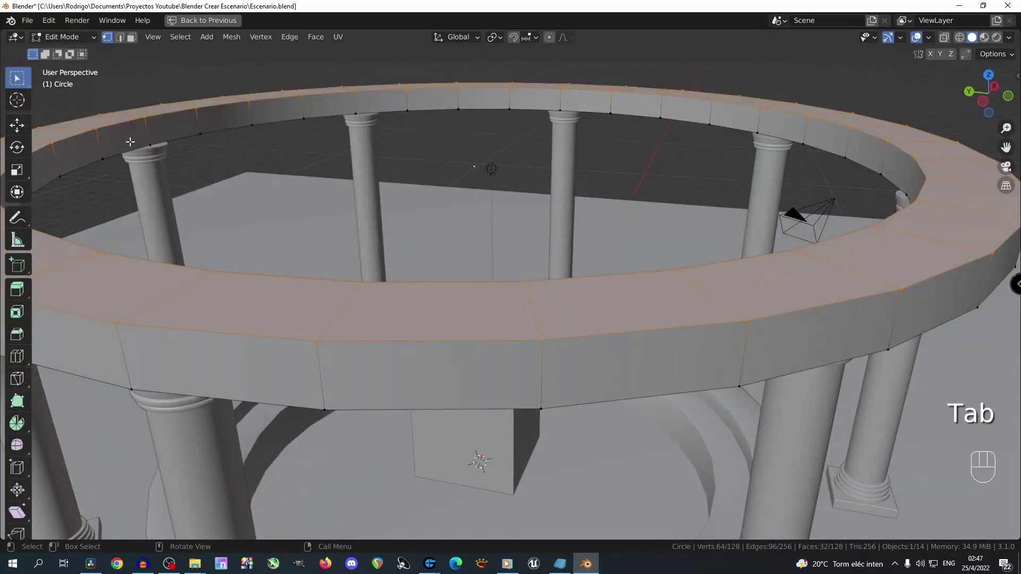
pyautogui.hotkey('ctrl', 'r')
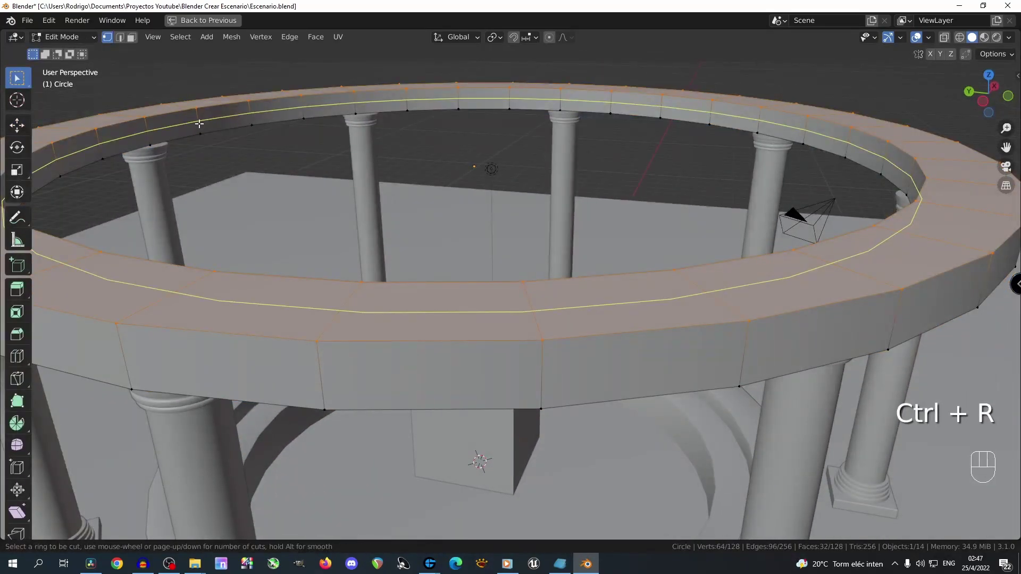
pyautogui.scroll(1, 198, 124)
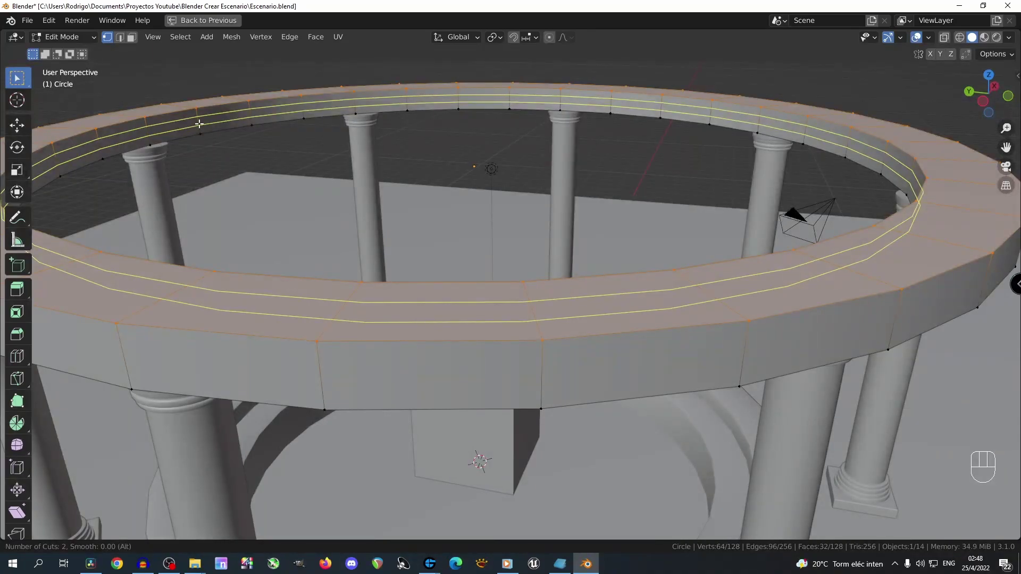
pyautogui.scroll(1, 199, 123)
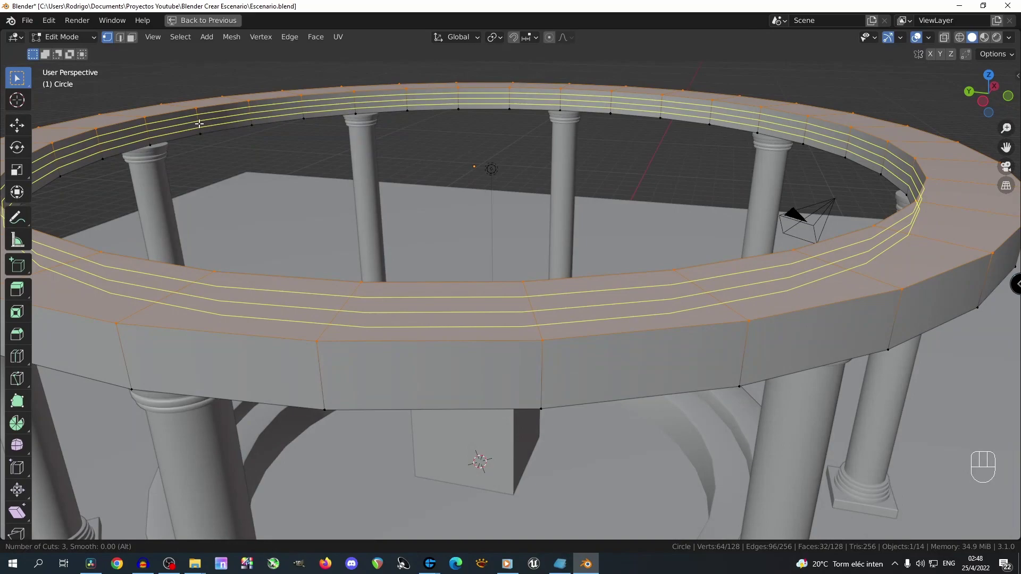
pyautogui.click(199, 123)
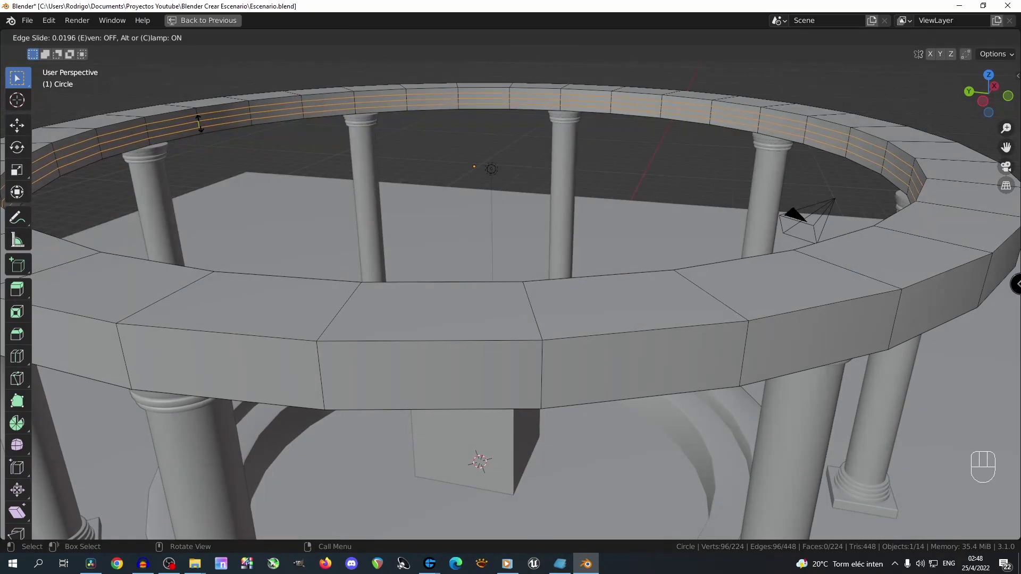
pyautogui.click(199, 124)
# Lower the three new inner loops along Z by about 0.036 m.
pyautogui.moveTo(235, 133); pyautogui.dragTo(247, 131, button='middle')
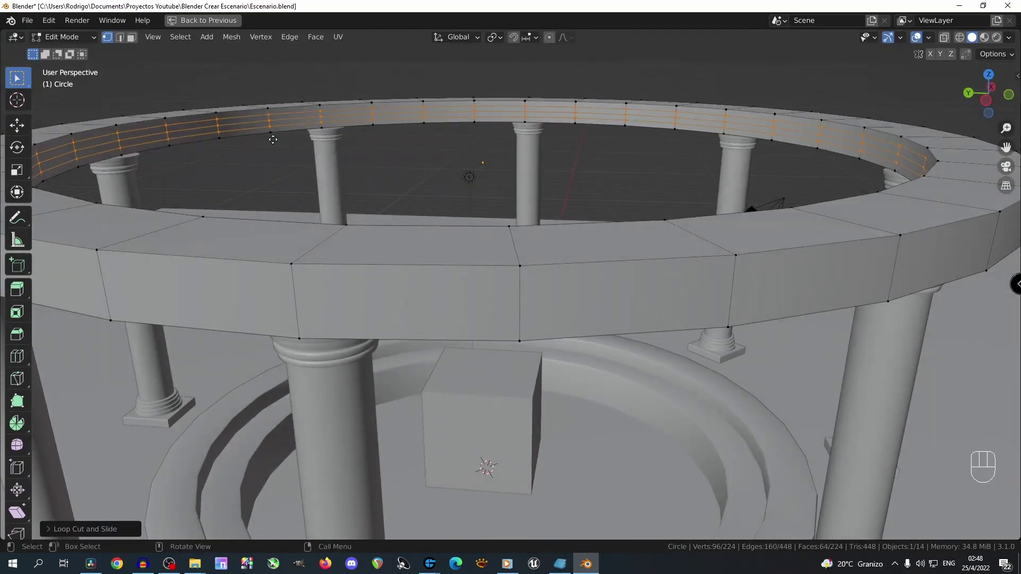
pyautogui.press('g')
pyautogui.press('z')
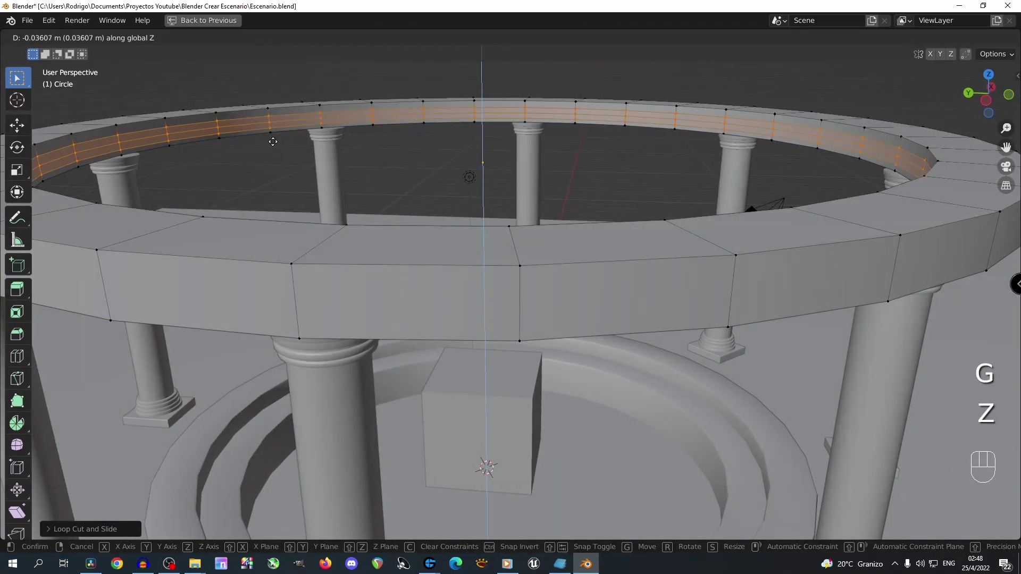
pyautogui.click(273, 141)
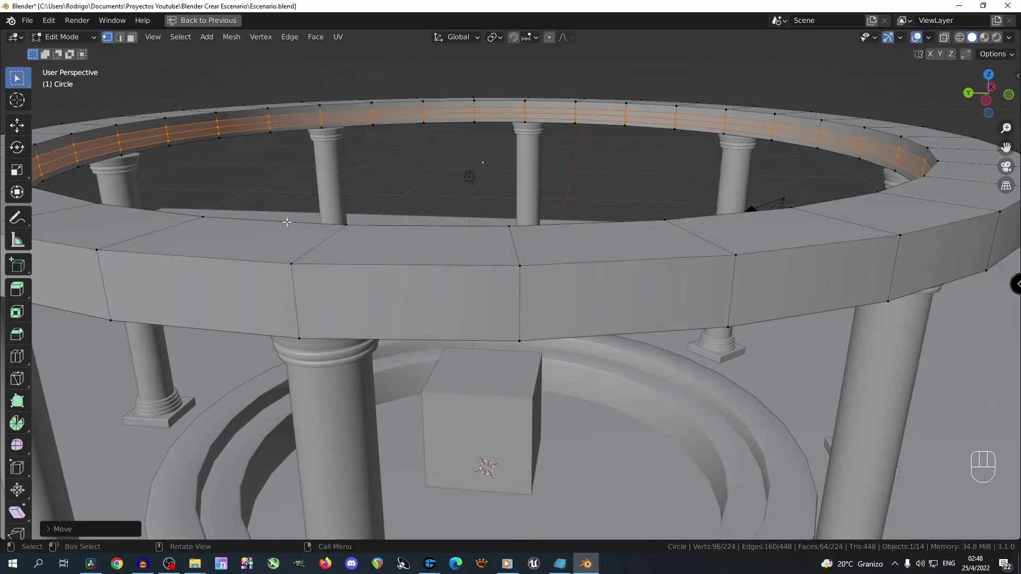
# Extrude the upper three face bands of the ring's inner side in place and scale them inward to about 0.99.
pyautogui.press('3')
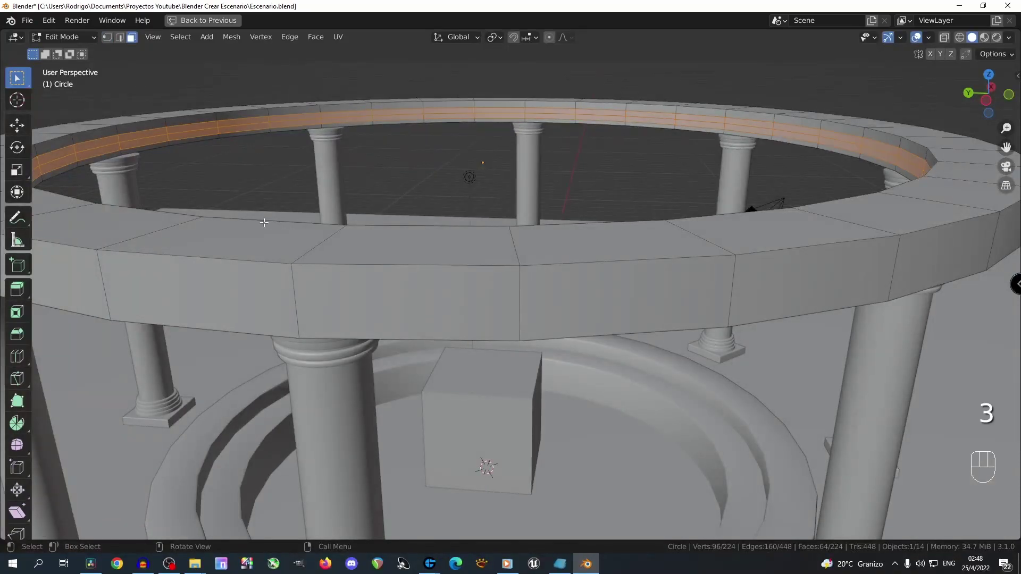
pyautogui.click(115, 128)
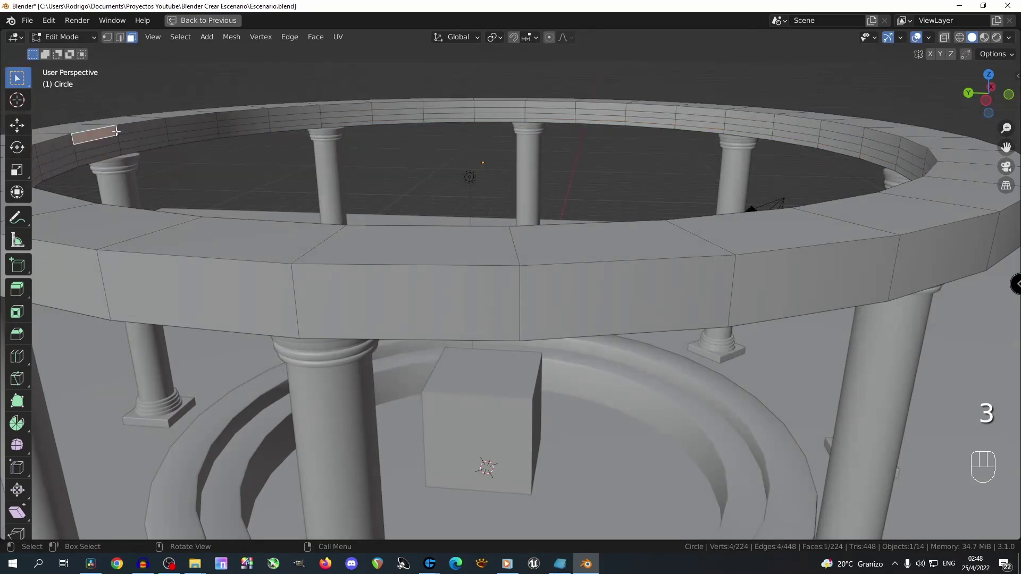
pyautogui.press('KP_Decimal')
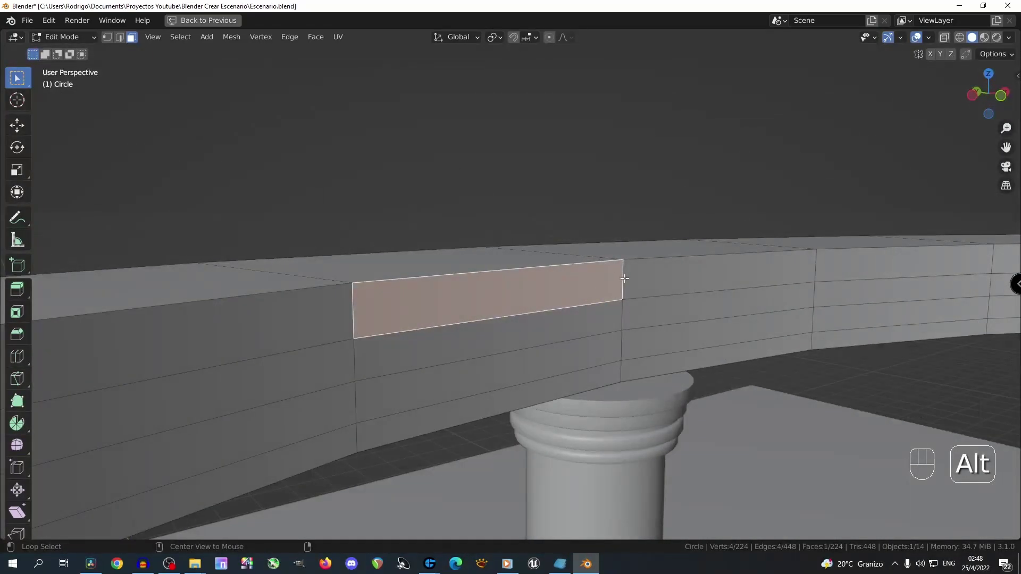
pyautogui.keyDown('alt'); pyautogui.click(816, 266); pyautogui.keyUp('alt')
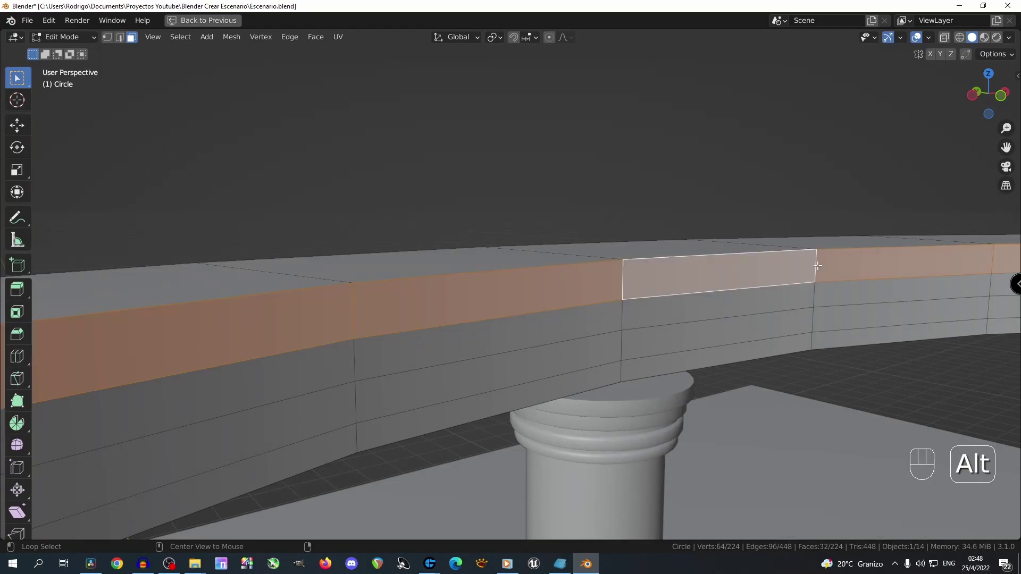
pyautogui.scroll(-1, 541, 290)
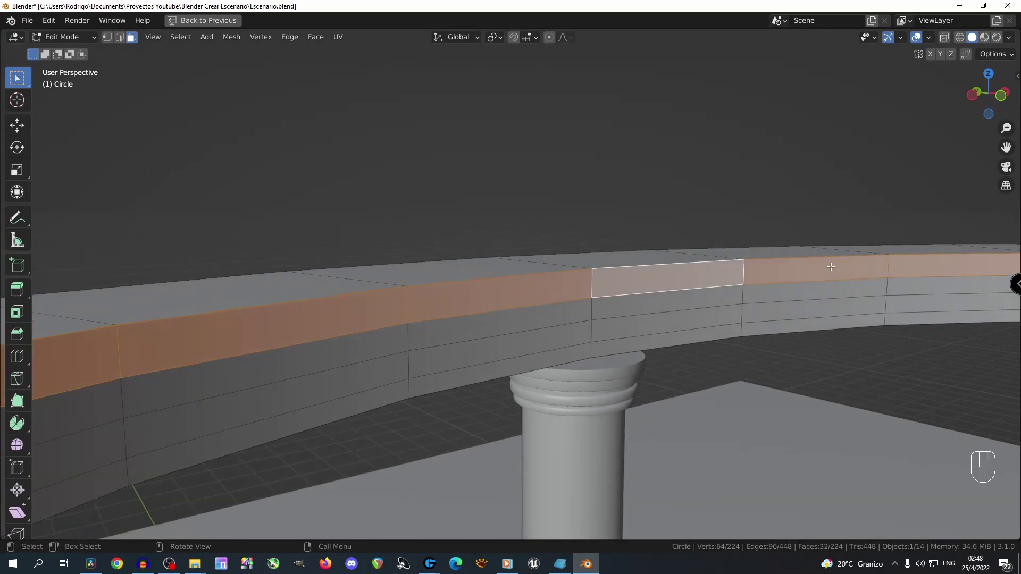
pyautogui.keyDown('alt'); pyautogui.keyDown('shift'); pyautogui.click(591, 309); pyautogui.keyUp('shift'); pyautogui.keyUp('alt')
pyautogui.moveTo(589, 330); pyautogui.dragTo(768, 477, button='middle')
pyautogui.press('e')
pyautogui.rightClick(771, 475)
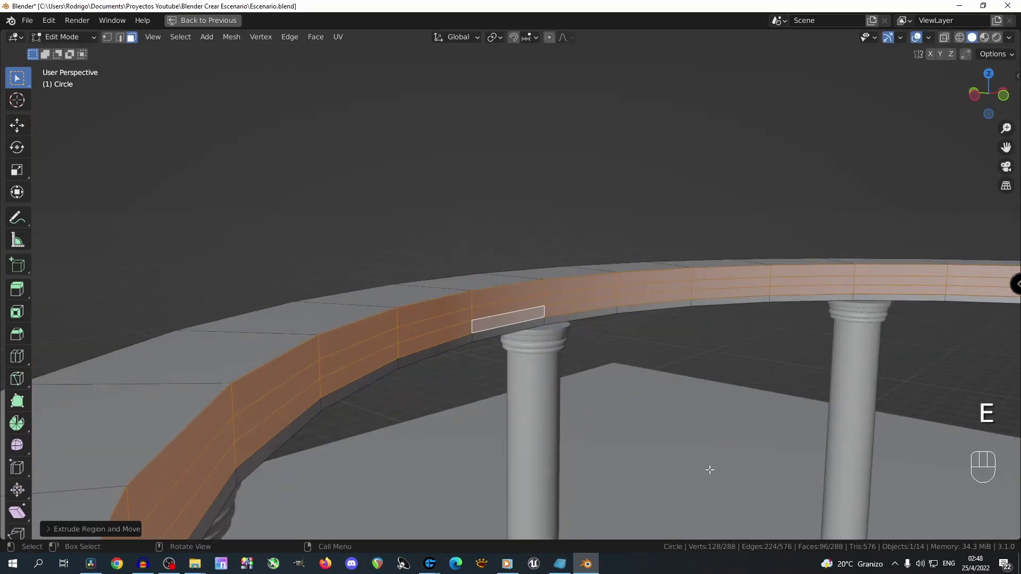
pyautogui.press('s')
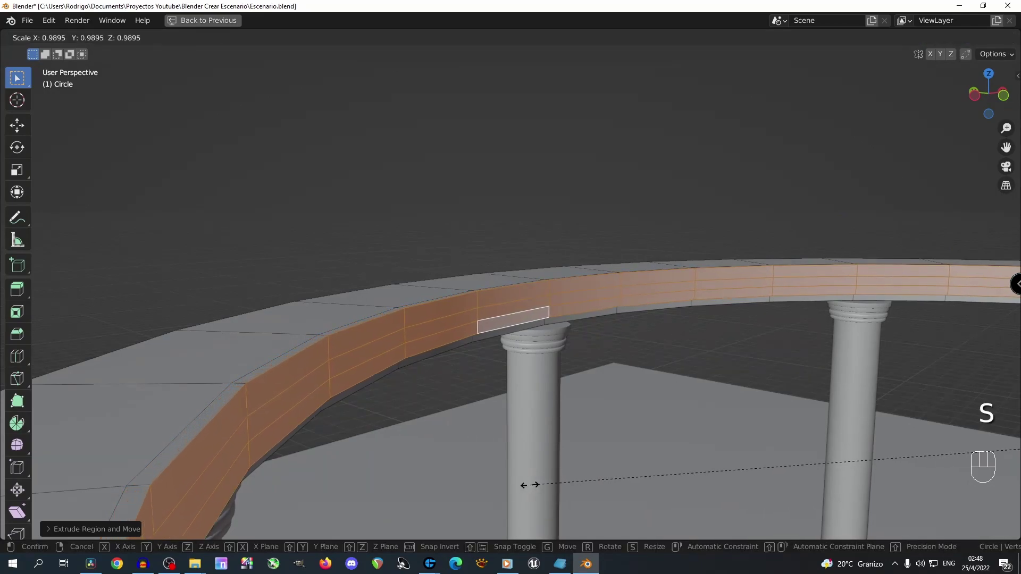
pyautogui.click(534, 484)
# Fine-tune the inward scale of the three extruded bands while checking the step from below.
pyautogui.press('KP_1')
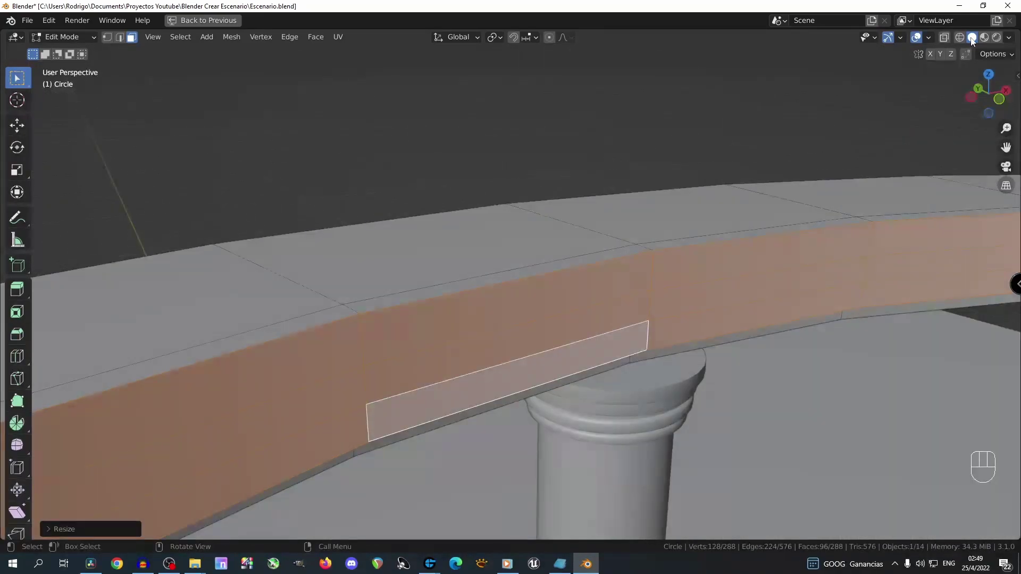
pyautogui.scroll(-2, 697, 303)
pyautogui.moveTo(698, 303); pyautogui.dragTo(234, 532, button='middle')
pyautogui.press('s')
pyautogui.click(237, 529)
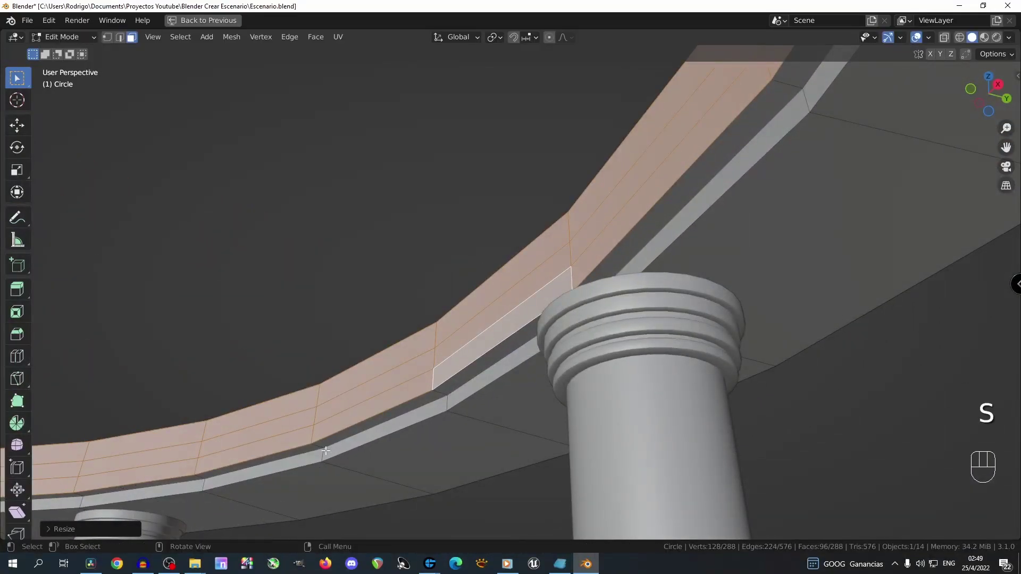
# Extrude only the upper two inner face bands and scale them inward to about 0.99 for a second step.
pyautogui.moveTo(325, 448); pyautogui.dragTo(327, 408, button='middle')
pyautogui.keyDown('alt'); pyautogui.click(311, 343); pyautogui.keyUp('alt')
pyautogui.keyDown('alt'); pyautogui.click(311, 341); pyautogui.keyUp('alt')
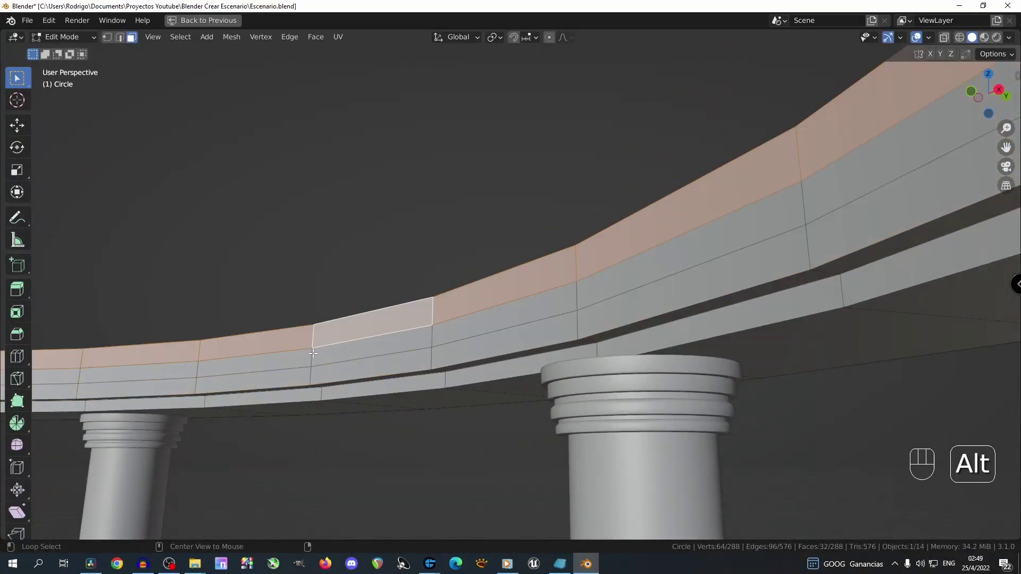
pyautogui.keyDown('alt'); pyautogui.keyDown('shift'); pyautogui.click(313, 356); pyautogui.keyUp('shift'); pyautogui.keyUp('alt')
pyautogui.moveTo(383, 438); pyautogui.dragTo(381, 446, button='middle')
pyautogui.press('e')
pyautogui.click(329, 473)
pyautogui.press('s')
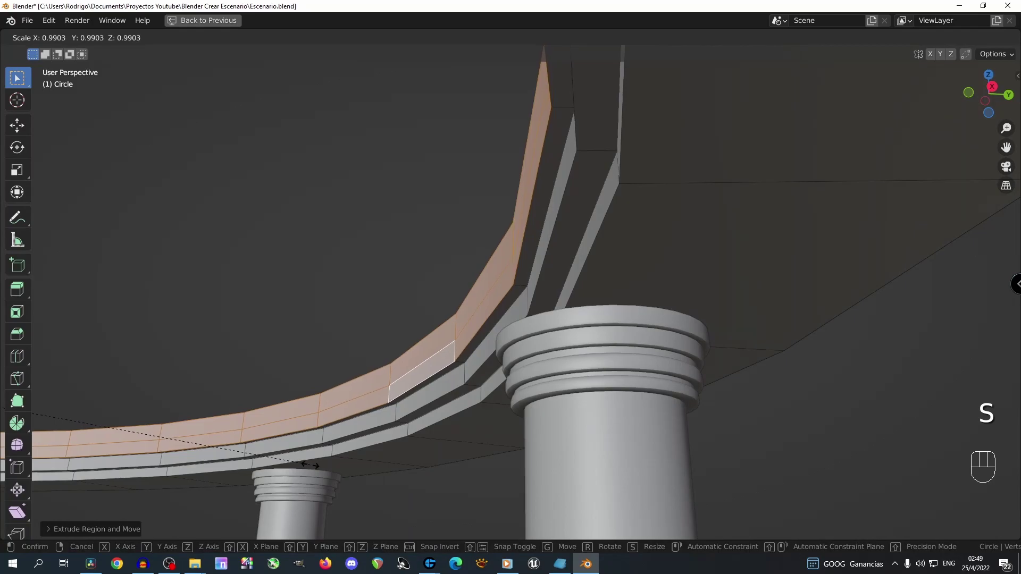
pyautogui.click(338, 439)
# Extrude the topmost inner face band, scale it inward to about 0.985, and return to Object Mode.
pyautogui.click(390, 374)
pyautogui.keyDown('alt'); pyautogui.click(390, 375); pyautogui.keyUp('alt')
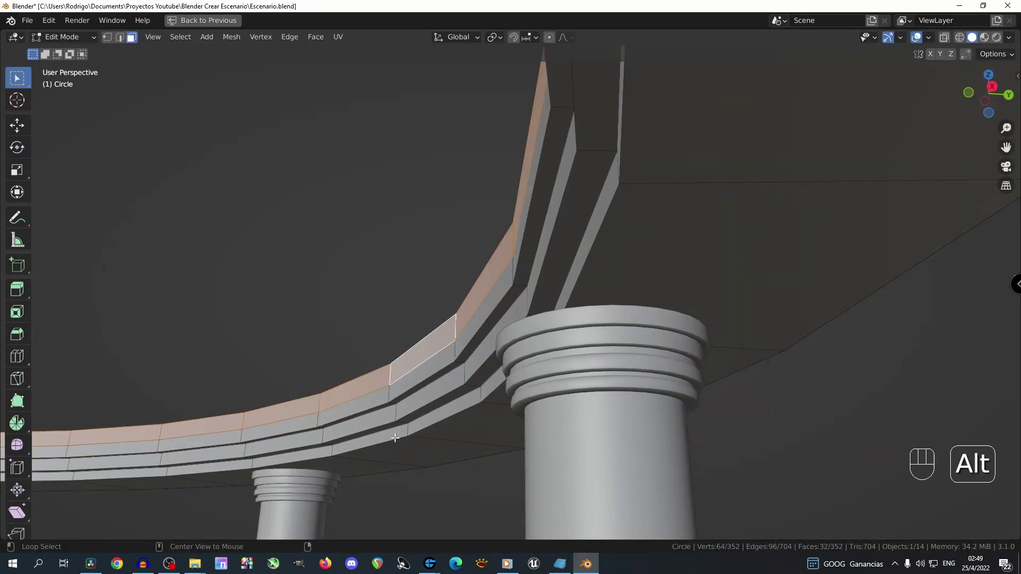
pyautogui.rightClick(427, 487)
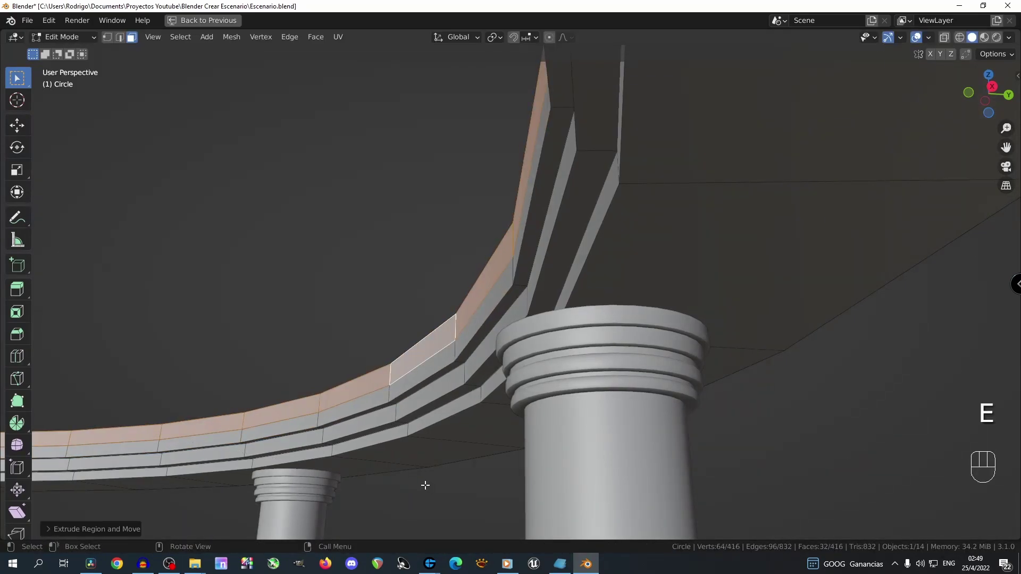
pyautogui.press('s')
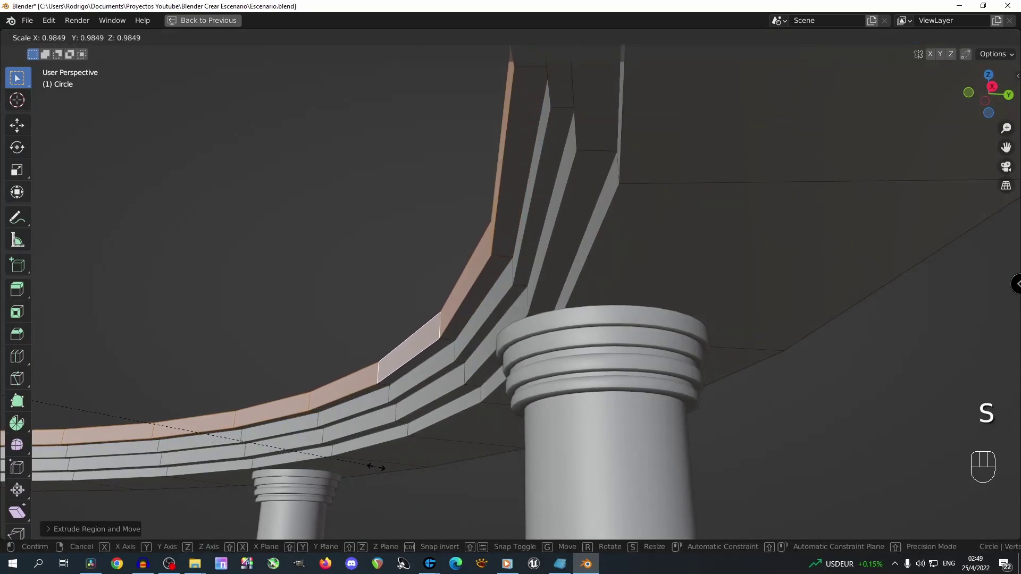
pyautogui.click(374, 466)
pyautogui.moveTo(391, 468)
pyautogui.mouseDown(button='middle')
pyautogui.moveTo(527, 534)
pyautogui.moveTo(599, 525)
pyautogui.moveTo(581, 483)
pyautogui.moveTo(394, 472)
pyautogui.moveTo(401, 458)
pyautogui.moveTo(521, 448)
pyautogui.moveTo(599, 478)
pyautogui.moveTo(406, 475)
pyautogui.mouseUp(button='middle')
pyautogui.press('Tab')
pyautogui.scroll(6, 406, 475)
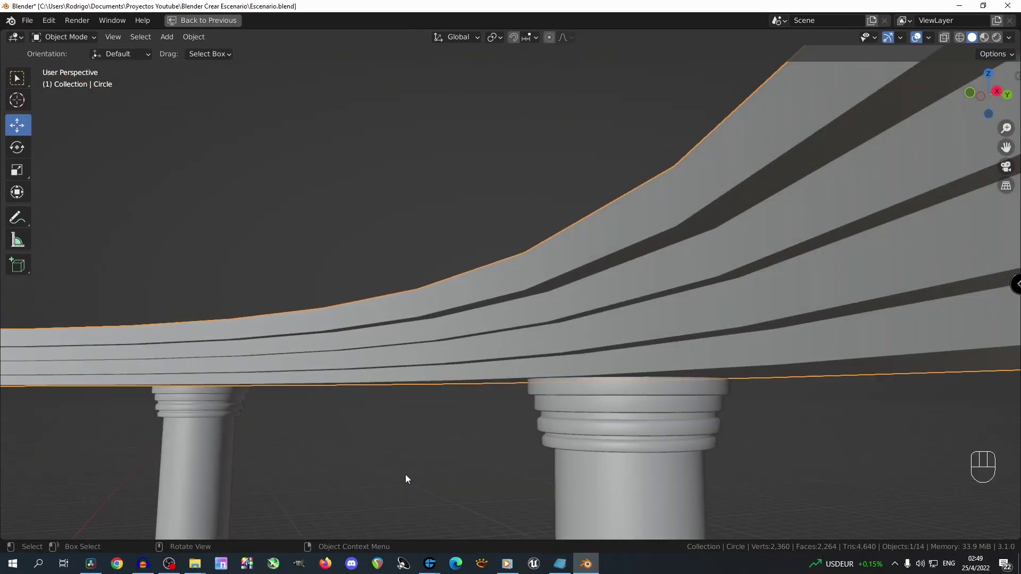
# Select the lower outer edge loops of all four stepped bands on the ring's inner side.
pyautogui.press('Tab')
pyautogui.press('2')
pyautogui.keyDown('alt'); pyautogui.click(400, 323); pyautogui.keyUp('alt')
pyautogui.moveTo(418, 365); pyautogui.dragTo(406, 348, button='middle')
pyautogui.keyDown('alt'); pyautogui.keyDown('shift'); pyautogui.click(367, 397); pyautogui.keyUp('shift'); pyautogui.keyUp('alt')
pyautogui.keyDown('alt'); pyautogui.keyDown('shift'); pyautogui.click(359, 428); pyautogui.keyUp('shift'); pyautogui.keyUp('alt')
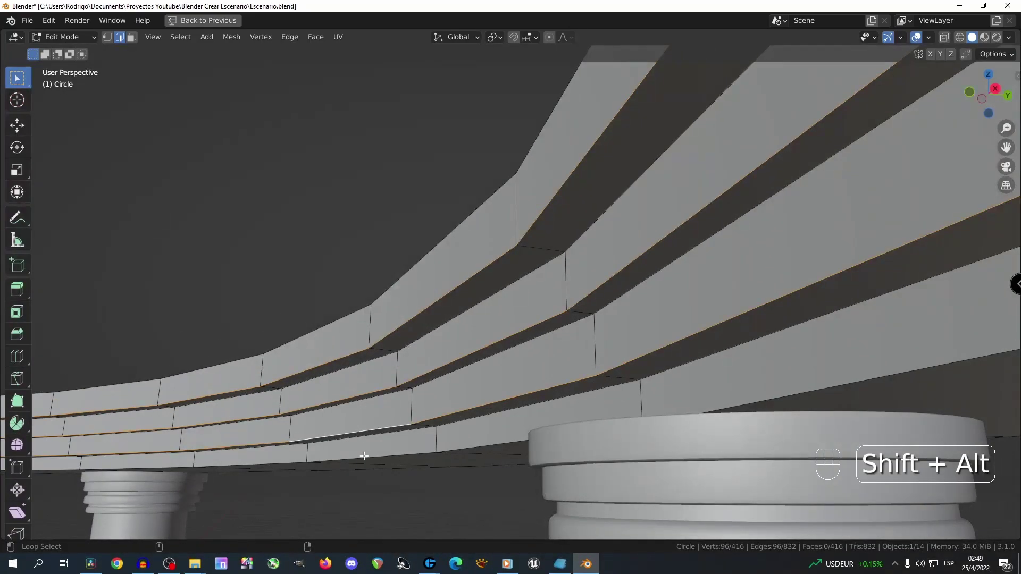
pyautogui.keyDown('alt'); pyautogui.keyDown('shift'); pyautogui.click(363, 456); pyautogui.keyUp('shift'); pyautogui.keyUp('alt')
# Try a 0.00382 m bevel with 3 segments on the four selected edge loops, and undo it.
pyautogui.hotkey('ctrl', 'b')
pyautogui.click(248, 480)
pyautogui.click(50, 531)
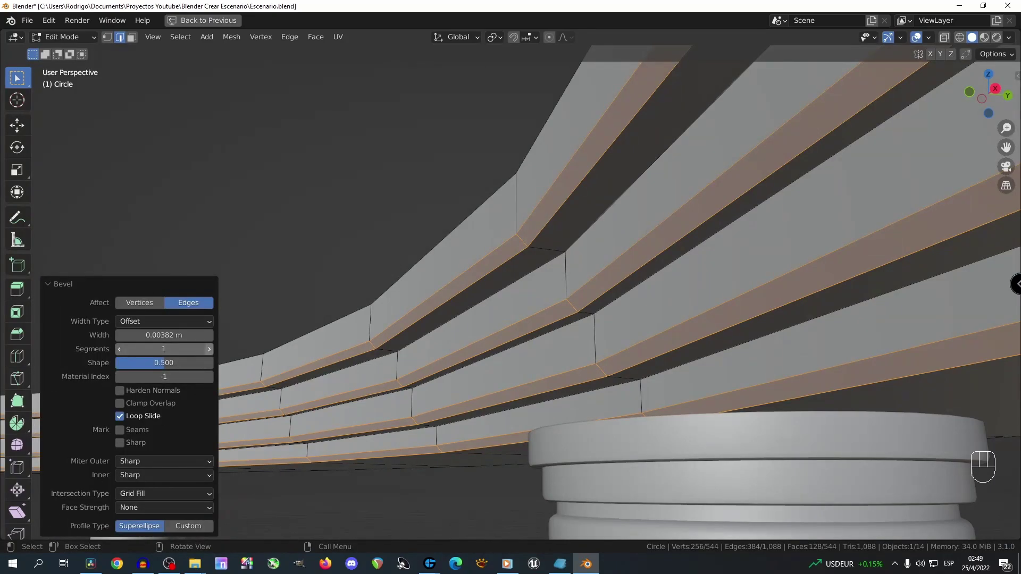
pyautogui.click(208, 351)
pyautogui.click(209, 351)
pyautogui.press('Tab')
pyautogui.press('Tab')
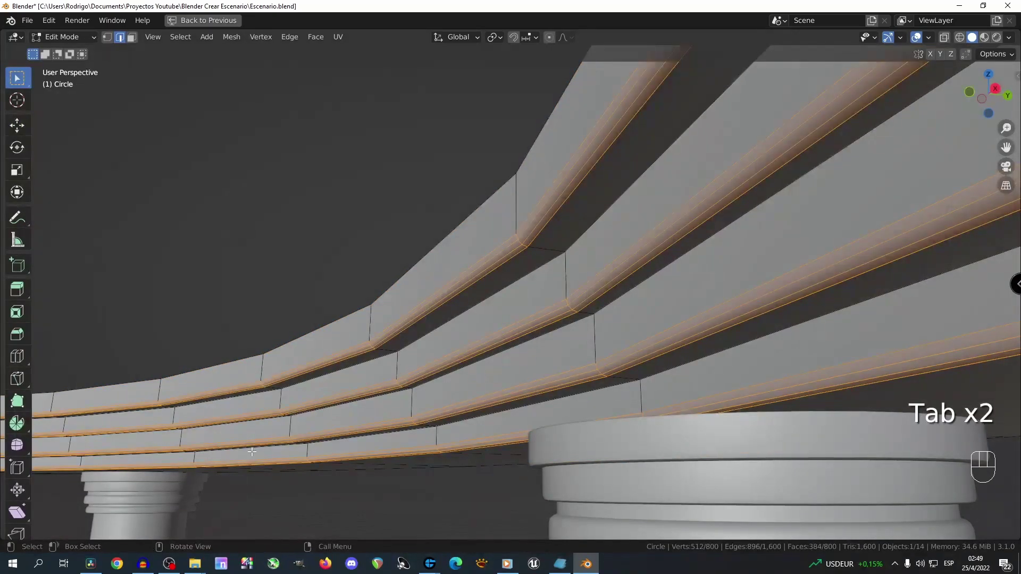
pyautogui.hotkey('ctrl', 'z')
pyautogui.hotkey('ctrl', 'z')
pyautogui.hotkey('ctrl', 'z')
# Bevel the four selected edge loops again with one segment fewer, and leave Edit Mode.
pyautogui.hotkey('ctrl', 'b')
pyautogui.click(403, 388)
pyautogui.click(119, 350)
pyautogui.press('Tab')
pyautogui.moveTo(334, 265); pyautogui.dragTo(409, 304, button='middle')
pyautogui.press('Tab')
pyautogui.press('Tab')
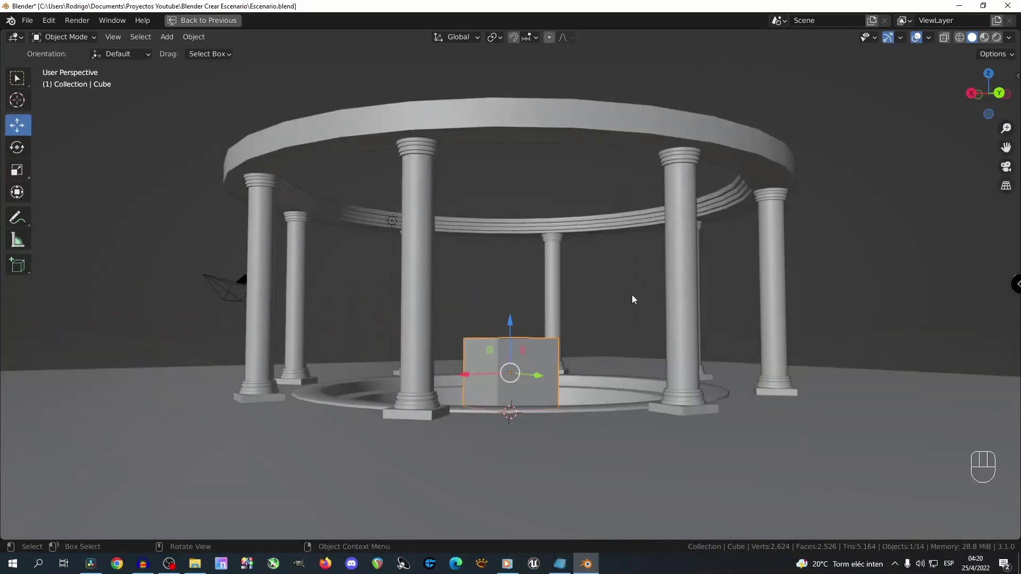
# Show the whole colonnade from the top in wireframe shading with X-ray enabled.
pyautogui.moveTo(631, 295); pyautogui.dragTo(599, 315, button='middle')
pyautogui.press('KP_7')
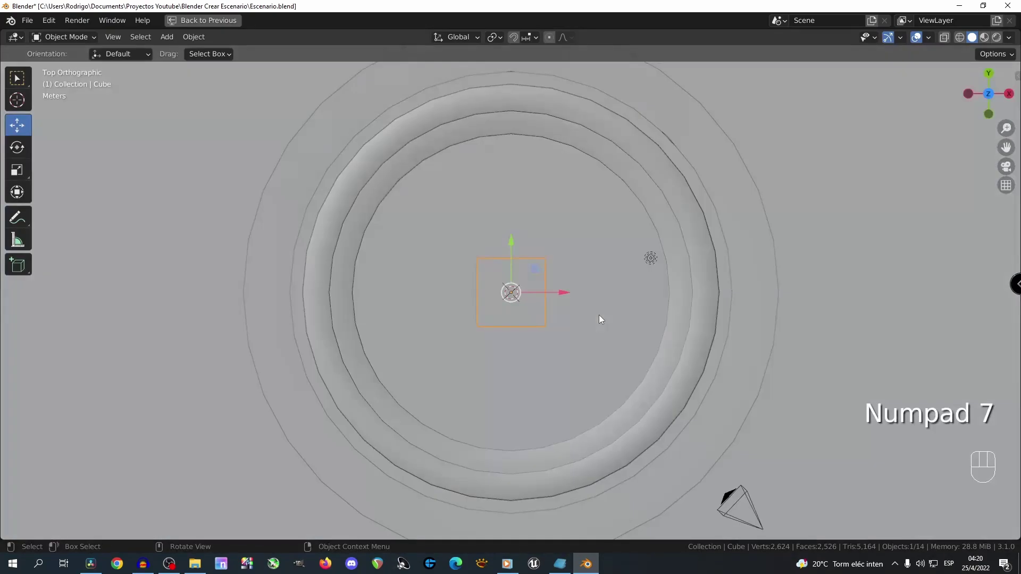
pyautogui.click(959, 37)
pyautogui.scroll(-4, 543, 253)
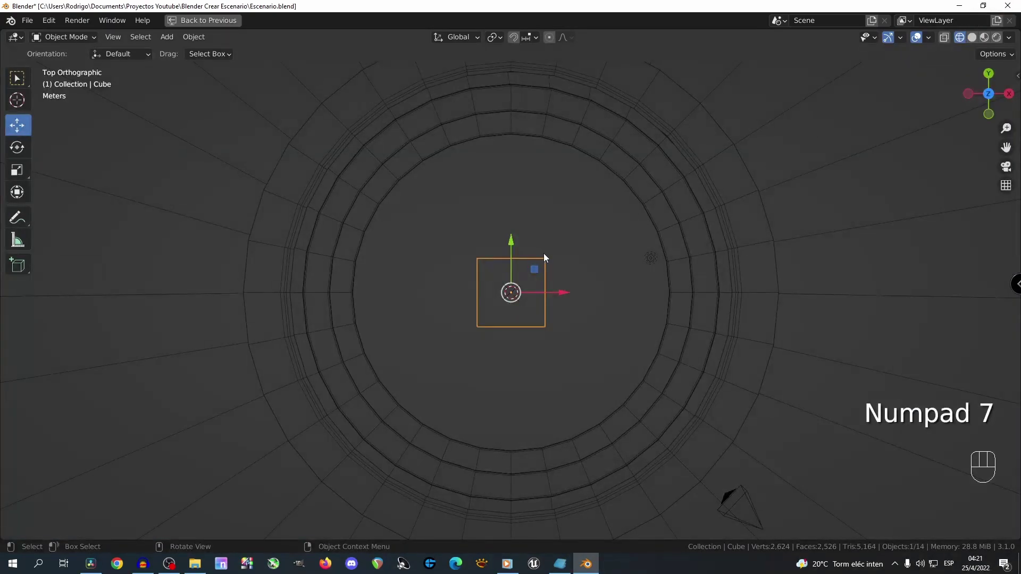
pyautogui.click(944, 37)
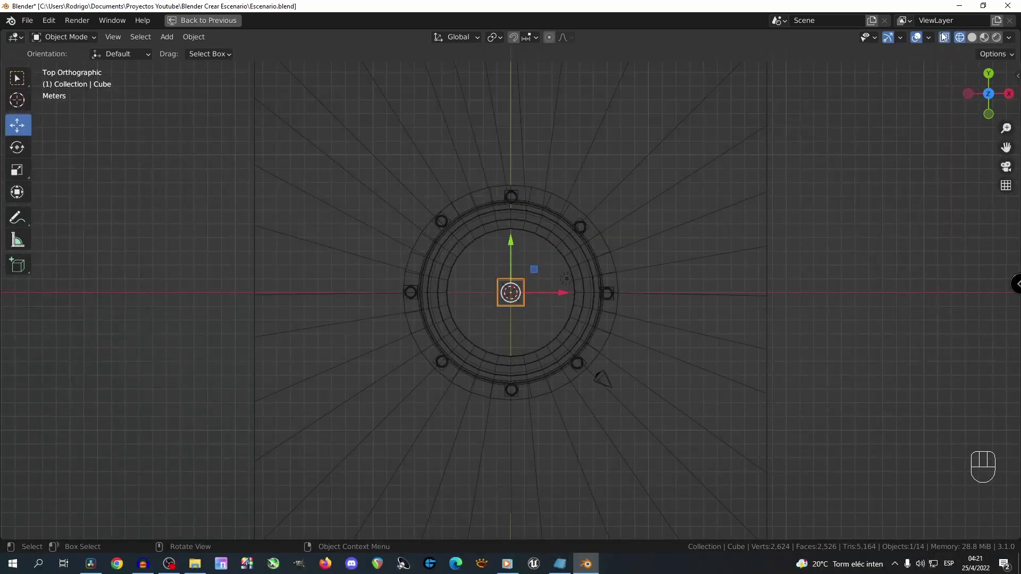
pyautogui.scroll(3, 579, 256)
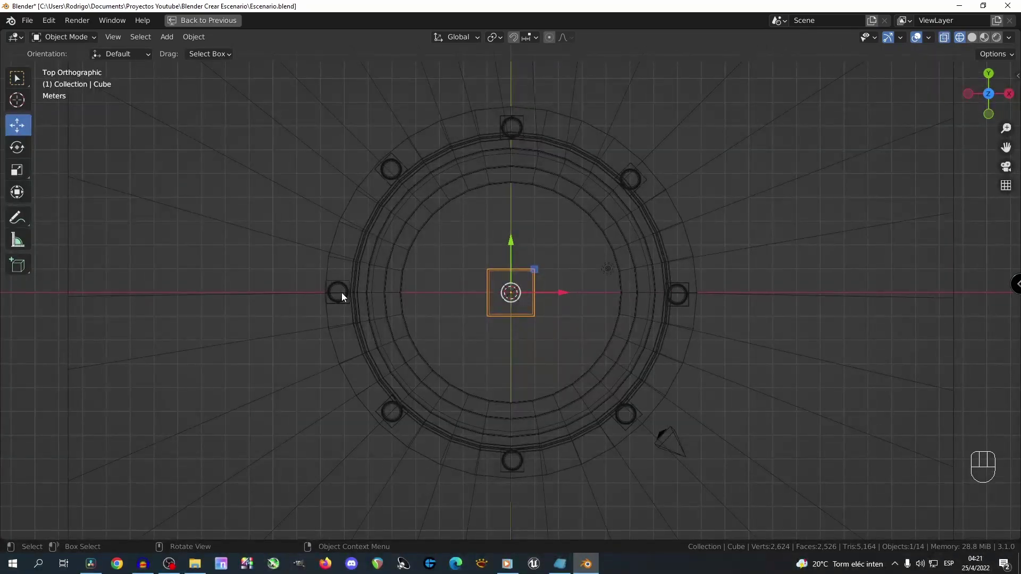
# Select the column on the positive Y axis and move it outward along Y by about 0.008 m.
pyautogui.click(398, 168)
pyautogui.click(524, 127)
pyautogui.press('g')
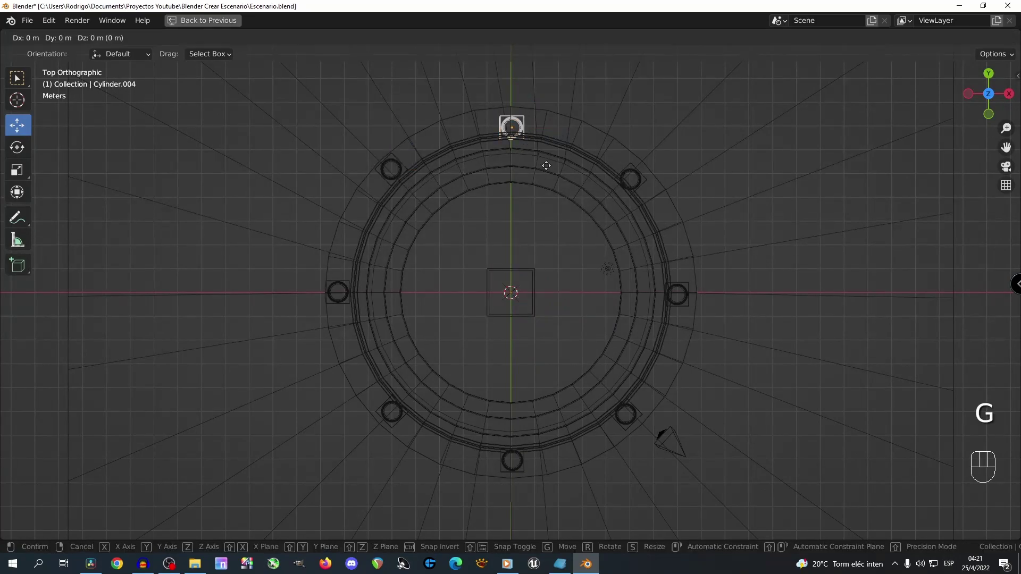
pyautogui.click(547, 161)
pyautogui.press('KP_Decimal')
pyautogui.press('g')
pyautogui.click(681, 296)
pyautogui.scroll(-3, 713, 372)
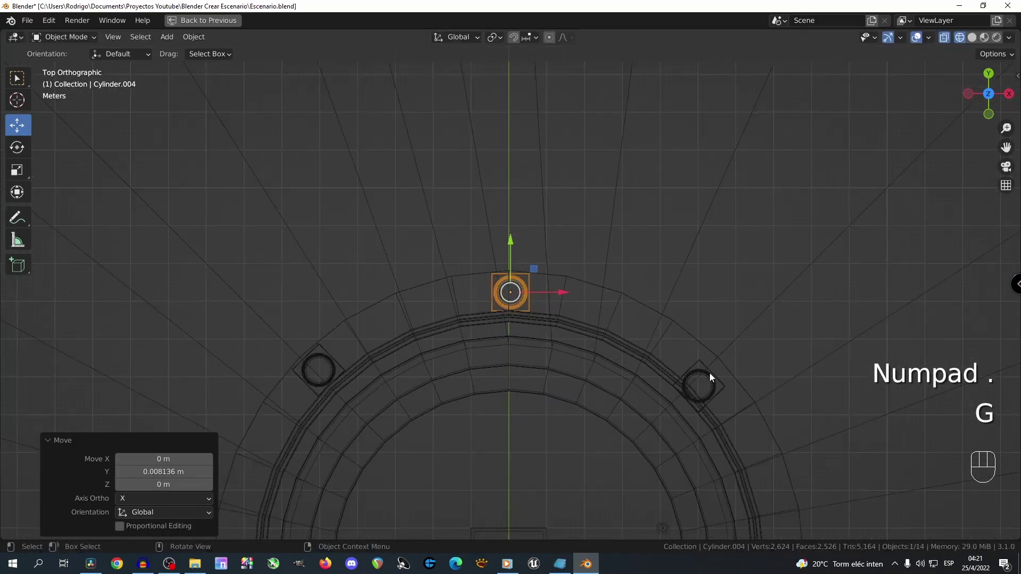
# Move the column between the positive X and Y axes and the column on the positive X axis into the ring's outer band.
pyautogui.click(703, 371)
pyautogui.press('KP_Decimal')
pyautogui.press('g')
pyautogui.click(667, 343)
pyautogui.scroll(-3, 630, 387)
pyautogui.click(572, 445)
pyautogui.press('KP_Decimal')
pyautogui.press('g')
pyautogui.click(591, 372)
# Move the column between positive X and negative Y, and the one on the negative Y axis, into the ring's outer band.
pyautogui.scroll(-3, 564, 394)
pyautogui.click(436, 468)
pyautogui.press('KP_Decimal')
pyautogui.press('g')
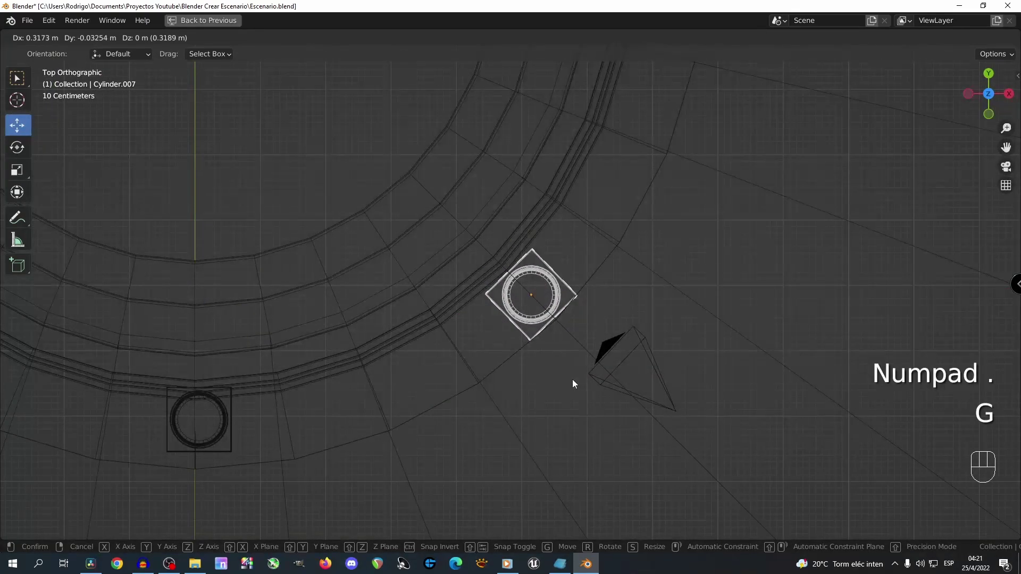
pyautogui.click(572, 381)
pyautogui.scroll(-3, 532, 378)
pyautogui.click(349, 371)
pyautogui.press('KP_Decimal')
pyautogui.press('g')
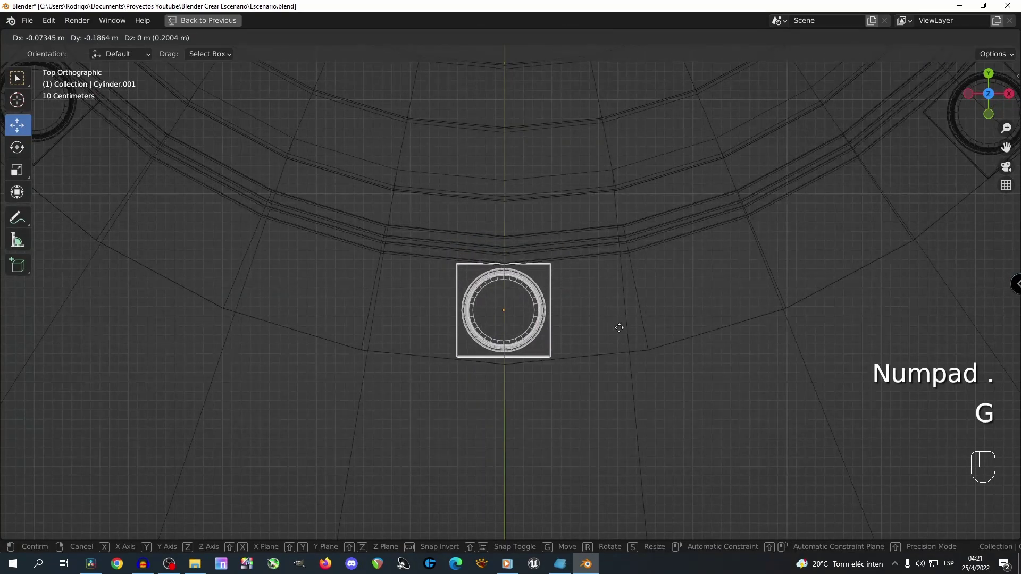
pyautogui.click(617, 326)
# Move the column between the negative X and Y axes into the ring's outer band, and select the column on the negative X axis.
pyautogui.scroll(-2, 615, 327)
pyautogui.click(310, 217)
pyautogui.press('KP_Decimal')
pyautogui.press('g')
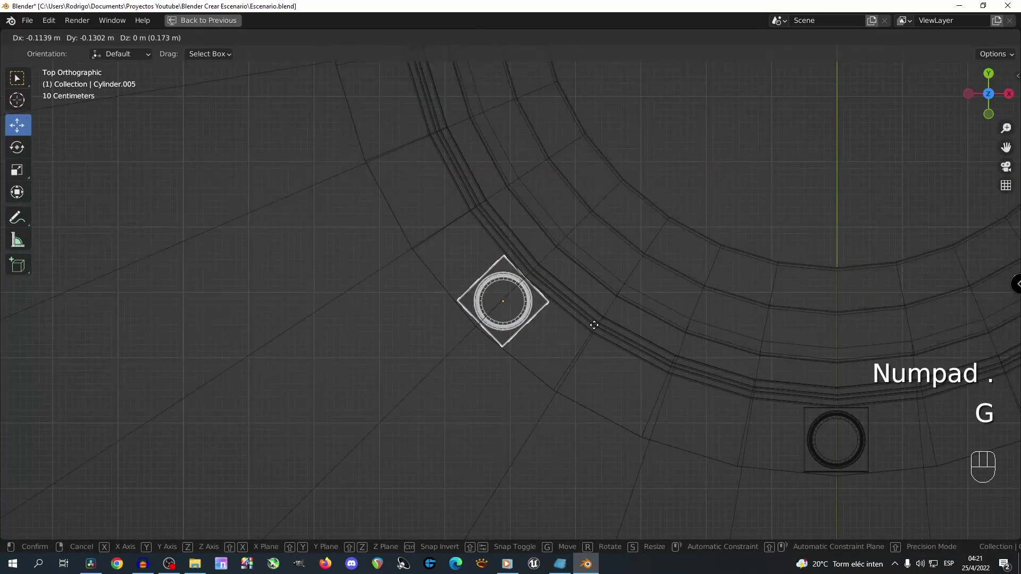
pyautogui.click(559, 272)
pyautogui.scroll(-3, 559, 273)
pyautogui.click(443, 152)
pyautogui.press('KP_Decimal')
pyautogui.scroll(-5, 636, 317)
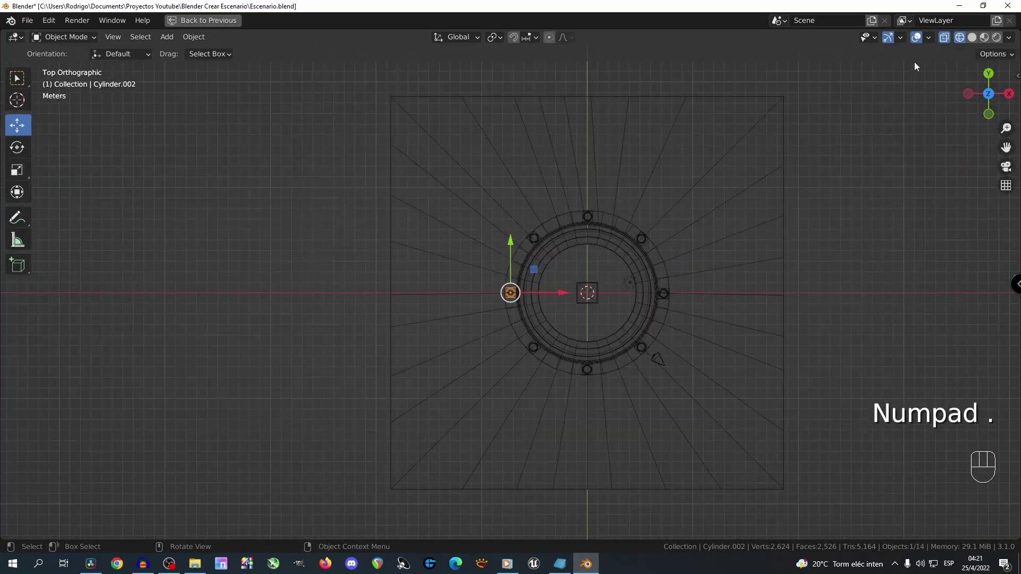
# Switch to solid shading and inspect the aligned columns and ring in perspective from several angles.
pyautogui.click(972, 37)
pyautogui.moveTo(738, 323); pyautogui.dragTo(599, 202, button='middle')
pyautogui.scroll(5, 599, 206)
pyautogui.moveTo(647, 289); pyautogui.dragTo(614, 286, button='middle')
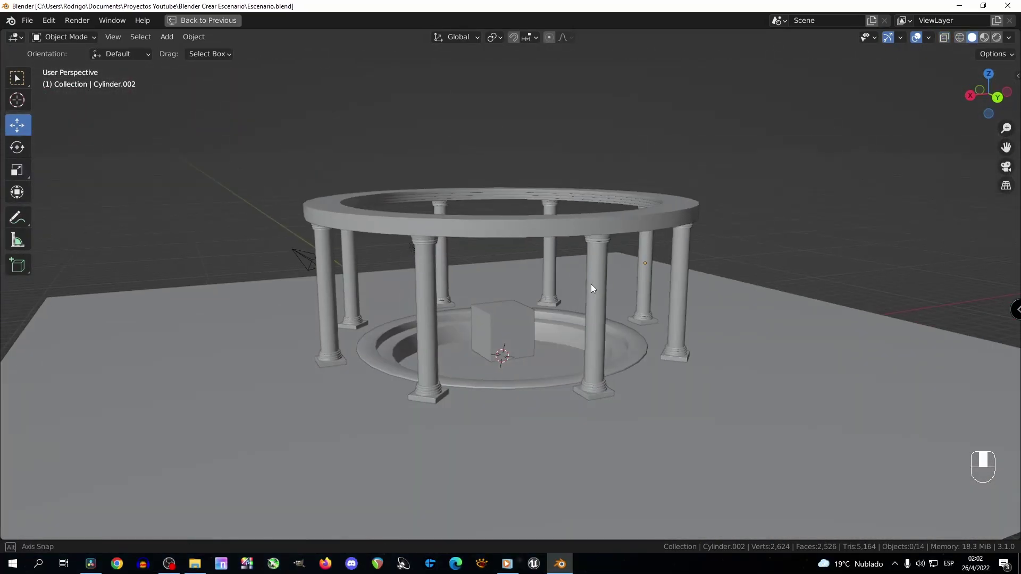
pyautogui.moveTo(591, 284); pyautogui.dragTo(521, 306, button='middle')
pyautogui.scroll(-4, 585, 286)
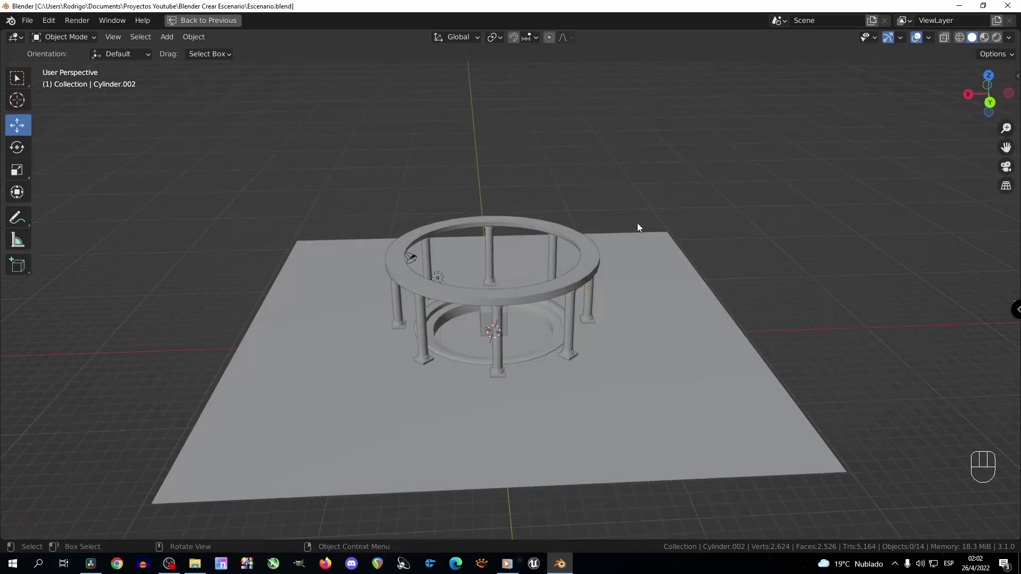
pyautogui.scroll(-2, 743, 383)
# Select the floor plane and, in Edit Mode with edge selection, select all outer edges along its positive X side.
pyautogui.click(318, 398)
pyautogui.scroll(-3, 321, 399)
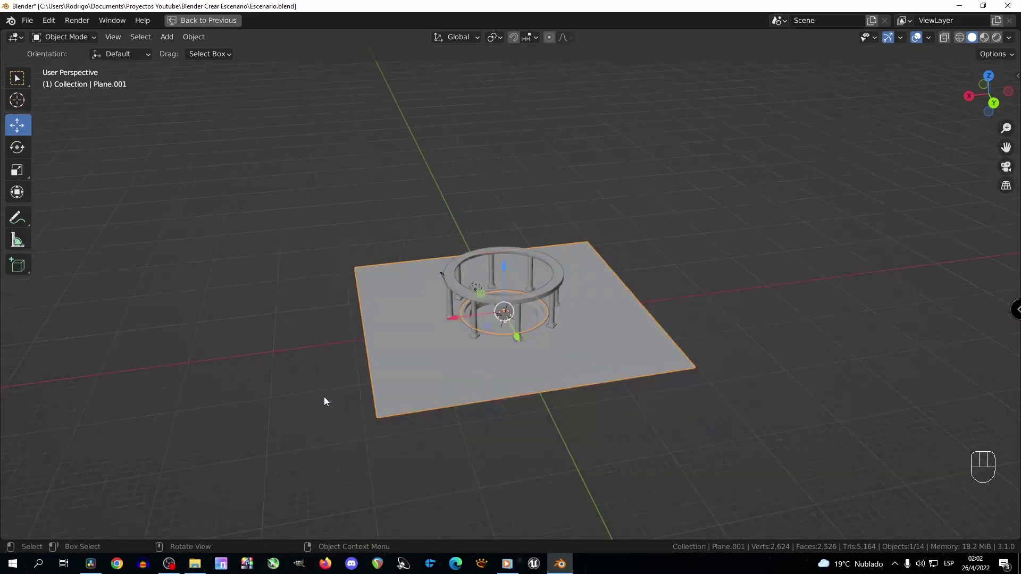
pyautogui.moveTo(358, 360); pyautogui.dragTo(440, 352, button='middle')
pyautogui.press('Tab')
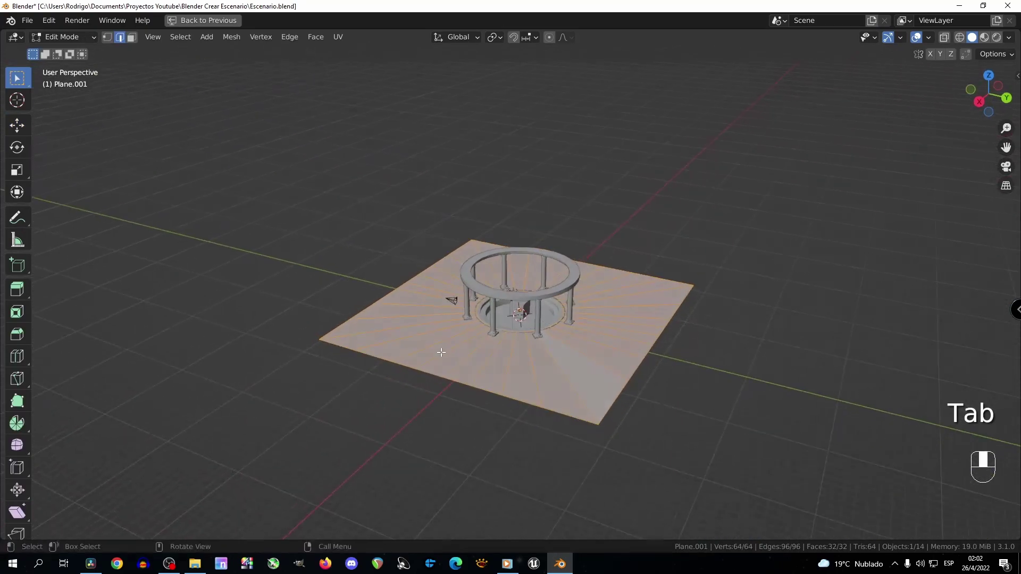
pyautogui.scroll(3, 426, 357)
pyautogui.press('2')
pyautogui.scroll(-3, 257, 402)
pyautogui.moveTo(272, 407); pyautogui.dragTo(292, 415, button='middle')
pyautogui.click(350, 370)
pyautogui.press('shift')
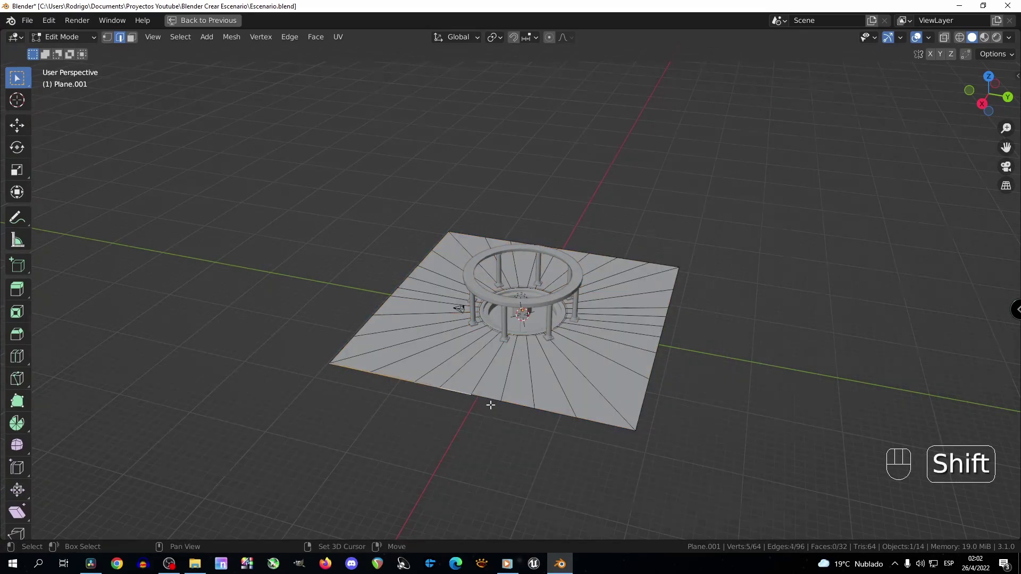
pyautogui.keyDown('shift'); pyautogui.click(599, 424); pyautogui.keyUp('shift')
# Extrude the selected floor edges and move them about 20.9 m along X to lengthen the floor.
pyautogui.moveTo(577, 424); pyautogui.dragTo(468, 425, button='middle')
pyautogui.click(21, 132)
pyautogui.moveTo(298, 301); pyautogui.dragTo(271, 314, button='middle')
pyautogui.moveTo(318, 312); pyautogui.dragTo(210, 310)
pyautogui.rightClick(210, 310)
pyautogui.moveTo(281, 392); pyautogui.dragTo(310, 390, button='middle')
pyautogui.press('e')
pyautogui.rightClick(310, 347)
pyautogui.moveTo(309, 343); pyautogui.dragTo(152, 387)
pyautogui.moveTo(152, 387); pyautogui.dragTo(355, 396, button='middle')
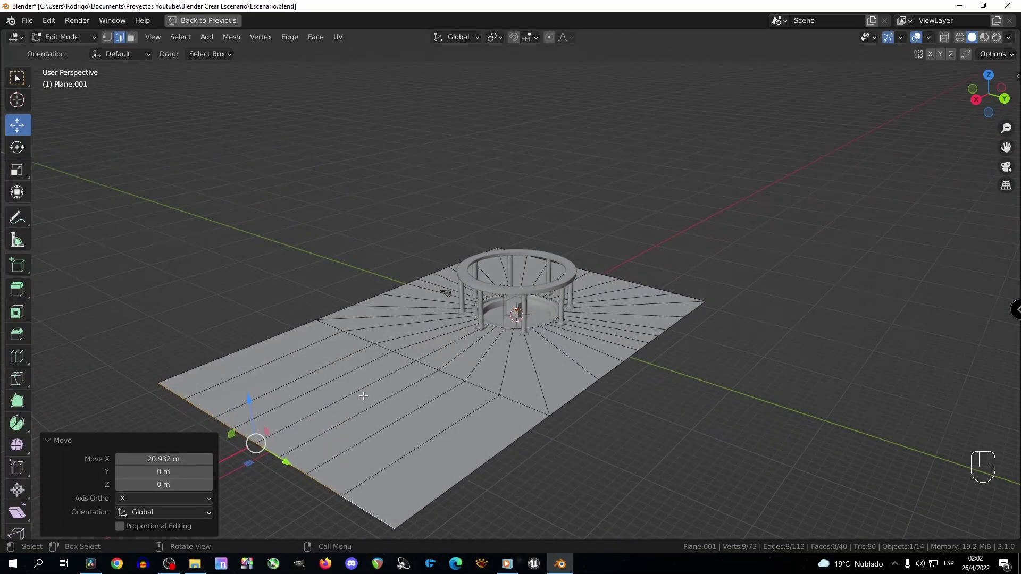
# Select the floor's whole outer edge loop and extrude it about 6.84 m up along Z to form the walls.
pyautogui.press('shift')
pyautogui.keyDown('alt'); pyautogui.keyDown('shift'); pyautogui.click(485, 460); pyautogui.keyUp('shift'); pyautogui.keyUp('alt')
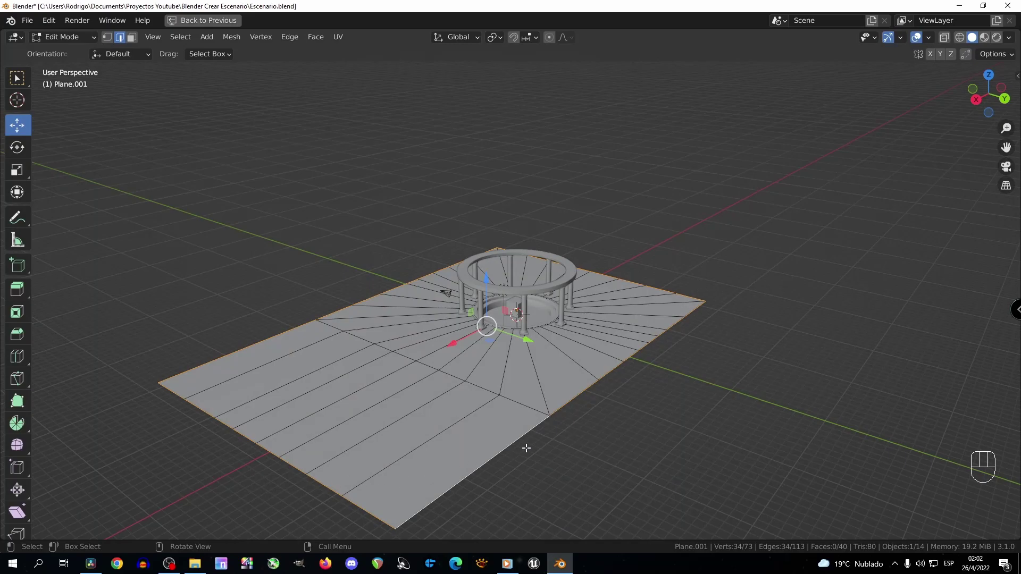
pyautogui.moveTo(526, 449); pyautogui.dragTo(497, 434, button='middle')
pyautogui.press('e')
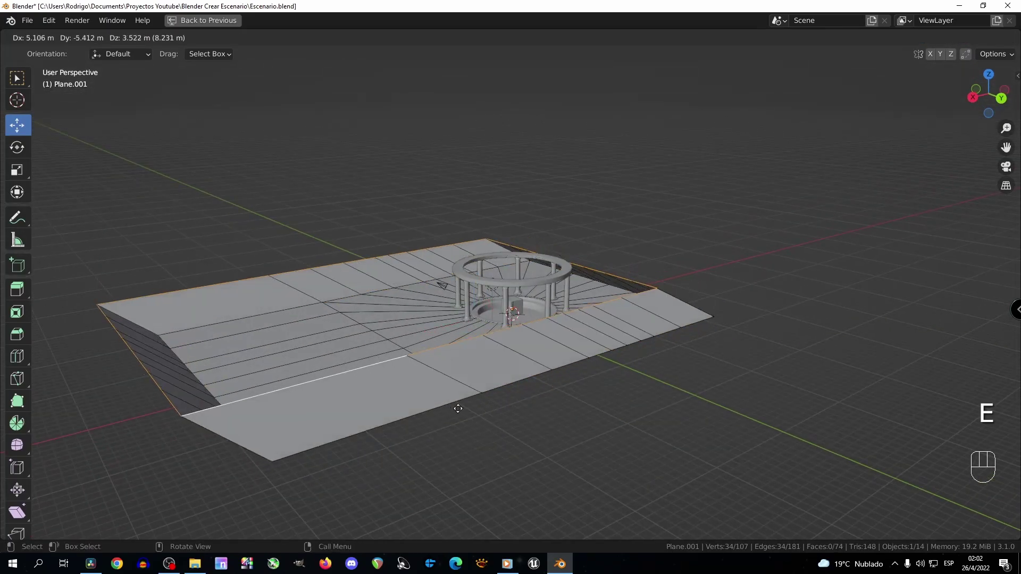
pyautogui.rightClick(509, 360)
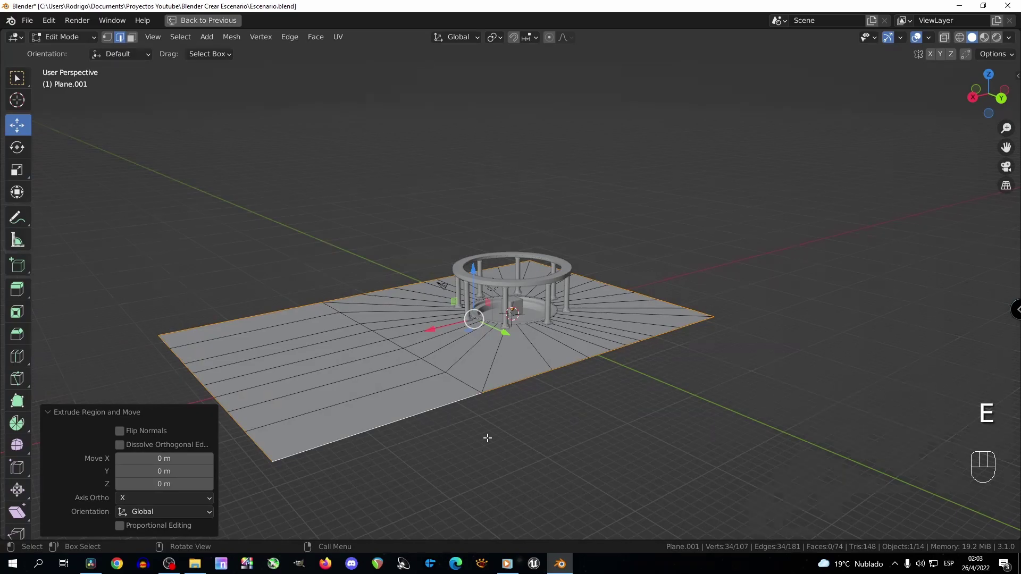
pyautogui.press('g')
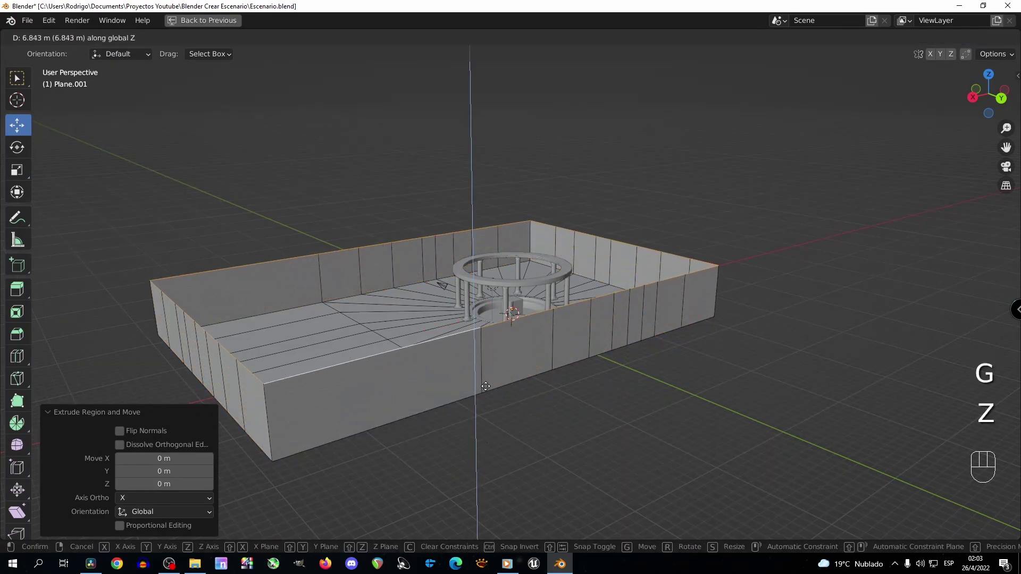
pyautogui.click(485, 388)
# In the front wireframe view, lower the walls' top edges about 0.32 m, and raise them about 0.79 m.
pyautogui.press('KP_1')
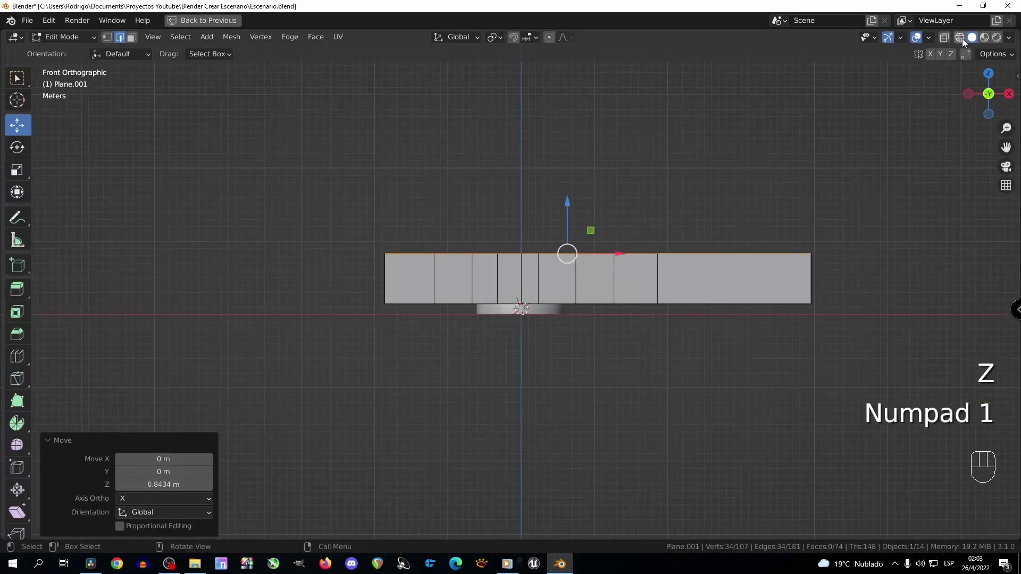
pyautogui.click(960, 38)
pyautogui.scroll(4, 642, 259)
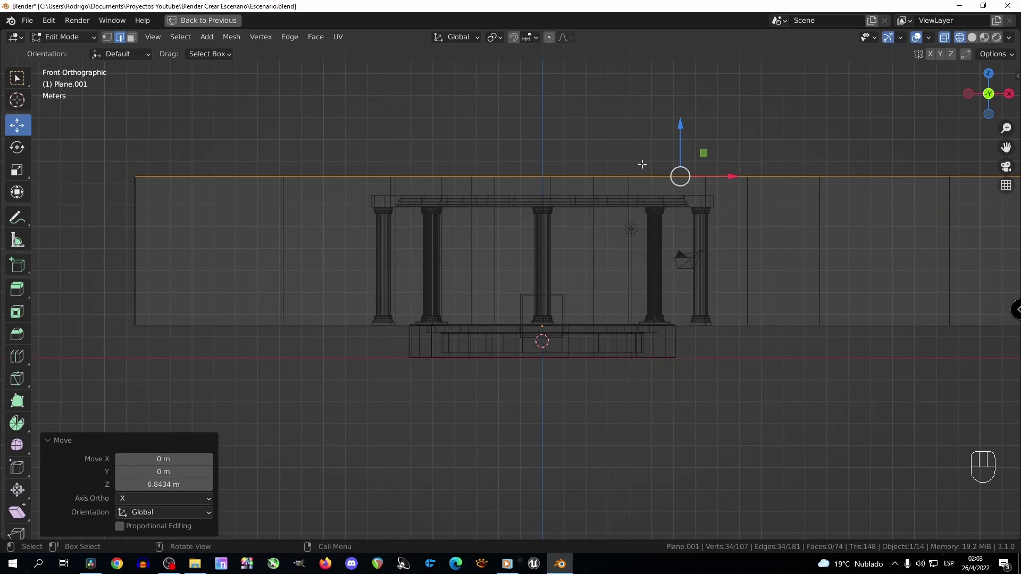
pyautogui.moveTo(680, 136); pyautogui.dragTo(680, 140)
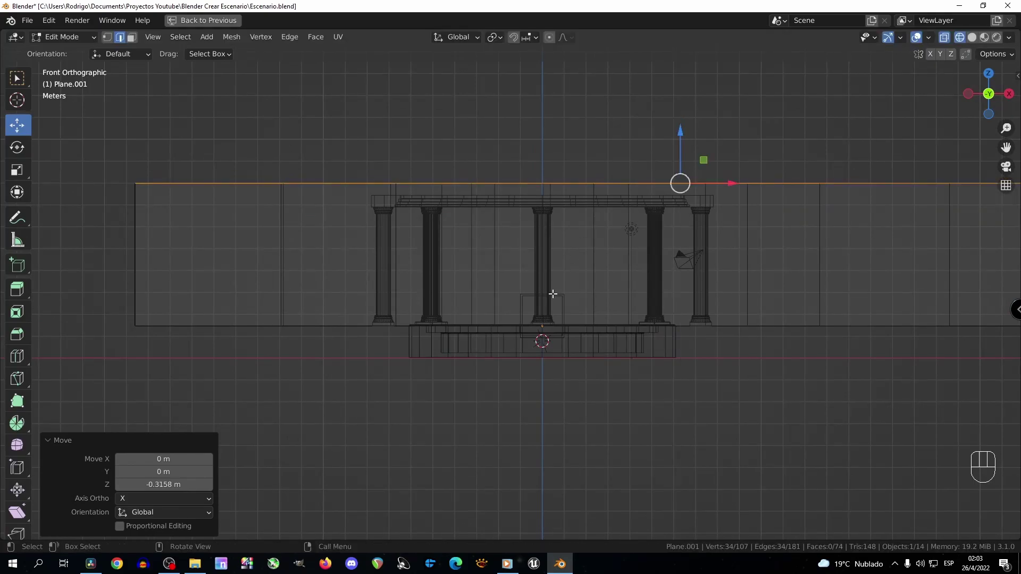
pyautogui.scroll(1, 533, 311)
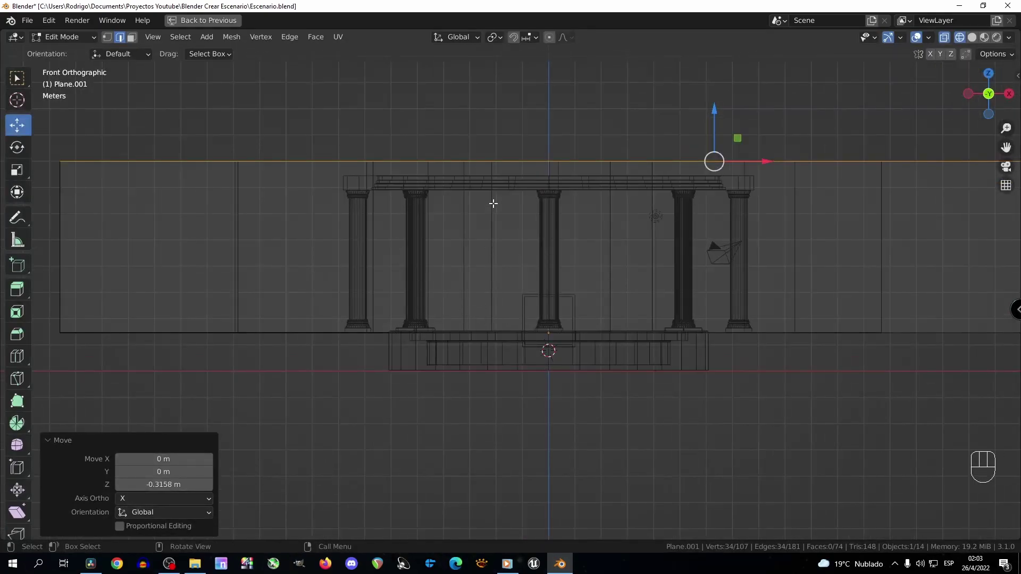
pyautogui.moveTo(717, 114); pyautogui.dragTo(719, 93)
# Return to solid shading in perspective and expand the selection to all the wall faces.
pyautogui.scroll(-5, 659, 175)
pyautogui.moveTo(598, 216); pyautogui.dragTo(664, 257, button='middle')
pyautogui.click(973, 38)
pyautogui.moveTo(718, 188); pyautogui.dragTo(706, 196, button='middle')
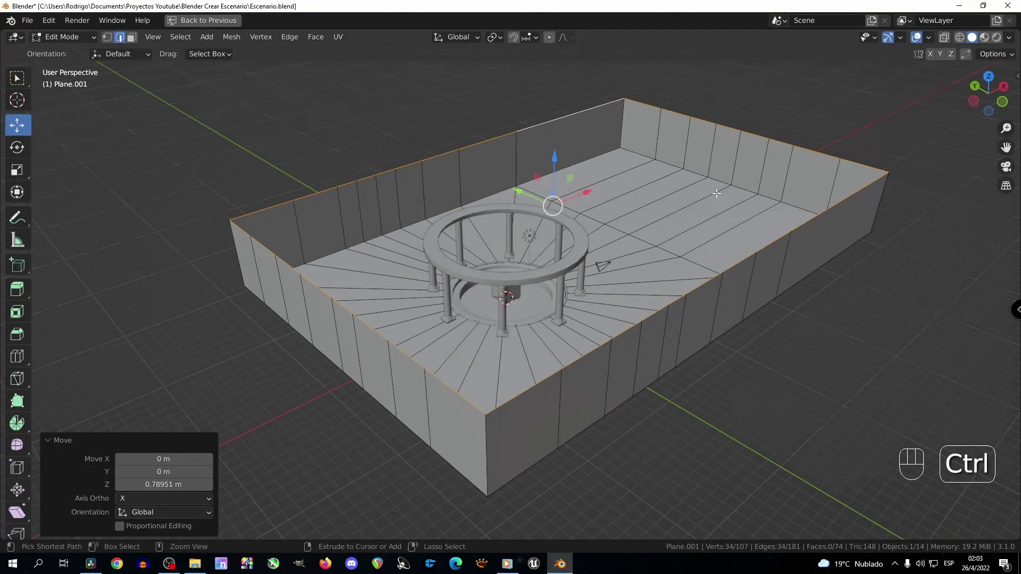
pyautogui.press('ctrl+KP_Add')
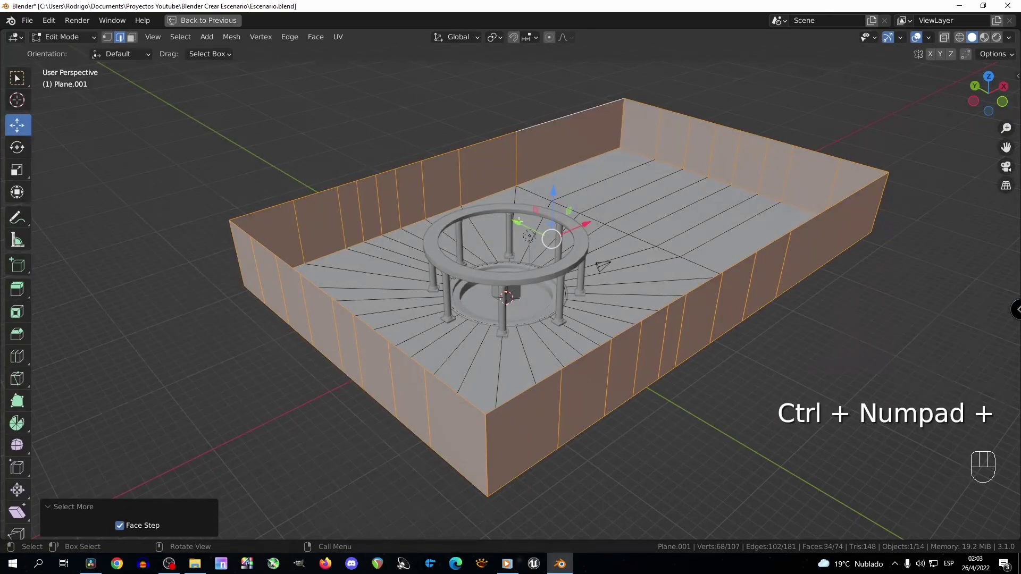
# Try growing the selection into the floor and shrinking it twice, and undo these three selection changes.
pyautogui.press('ctrl+KP_Add')
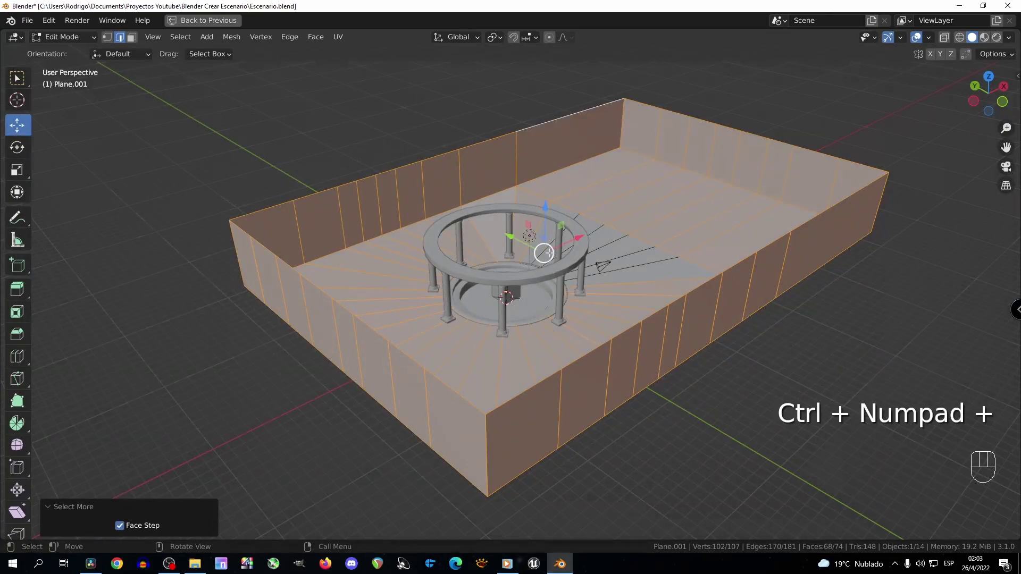
pyautogui.press('ctrl+KP_Subtract')
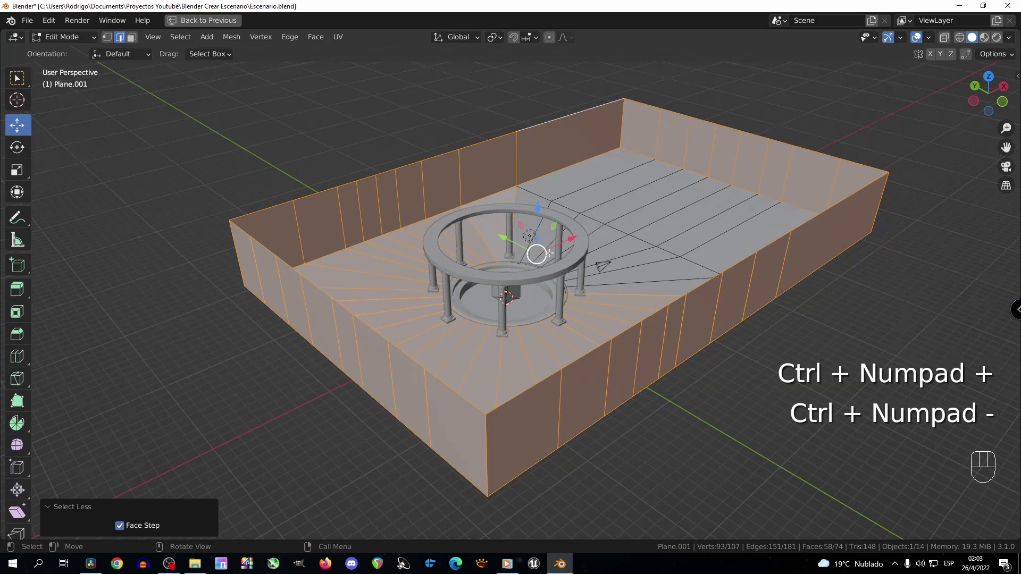
pyautogui.press('ctrl+KP_Subtract')
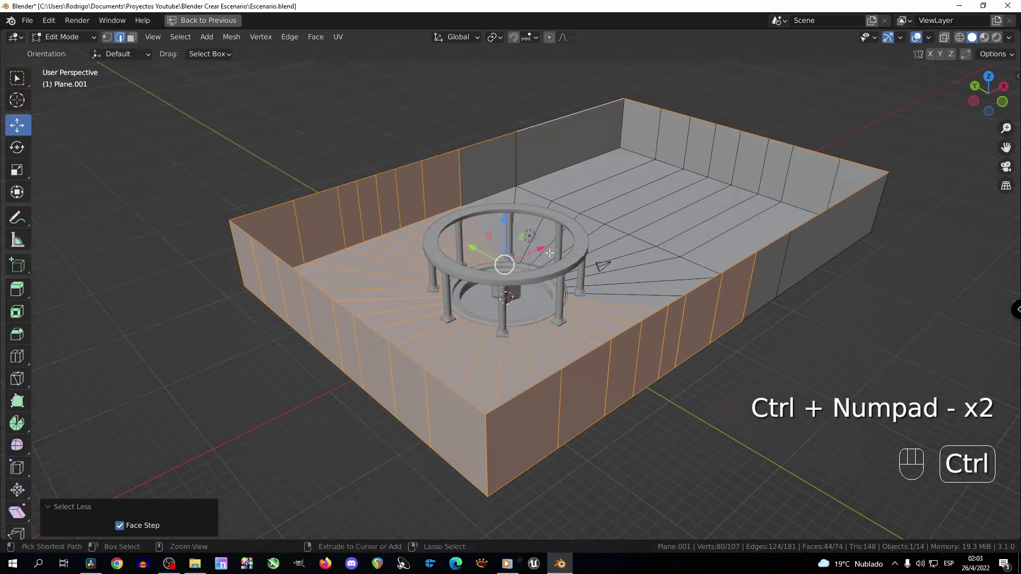
pyautogui.hotkey('ctrl', 'z')
pyautogui.hotkey('ctrl', 'z')
pyautogui.hotkey('ctrl', 'z')
# Separate the selected wall faces into their own object and select that object in Object Mode.
pyautogui.moveTo(549, 253); pyautogui.dragTo(240, 327, button='middle')
pyautogui.moveTo(532, 315); pyautogui.dragTo(511, 314, button='middle')
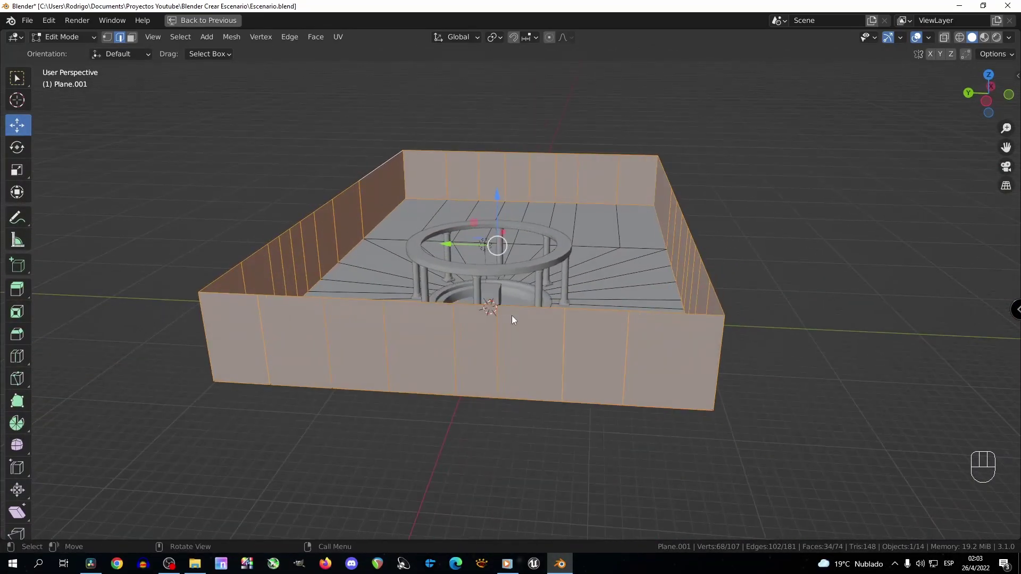
pyautogui.press('p')
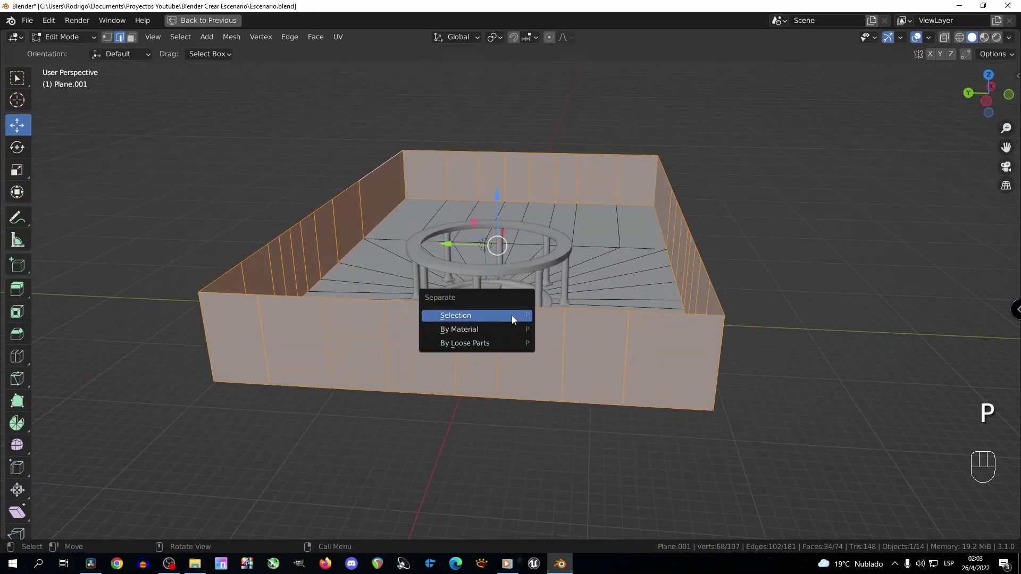
pyautogui.click(463, 316)
pyautogui.moveTo(464, 316); pyautogui.dragTo(587, 320, button='middle')
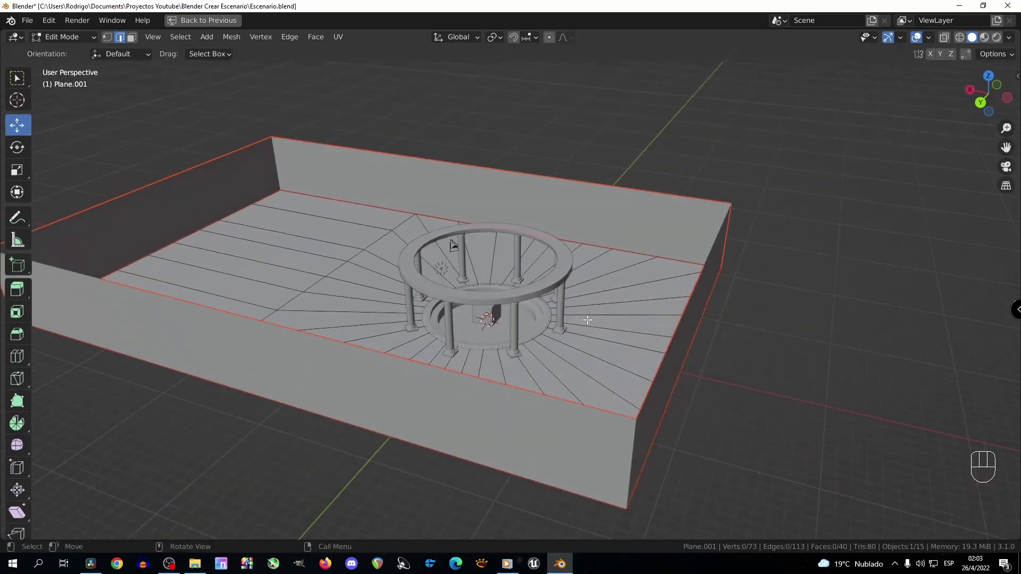
pyautogui.press('Tab')
pyautogui.click(570, 316)
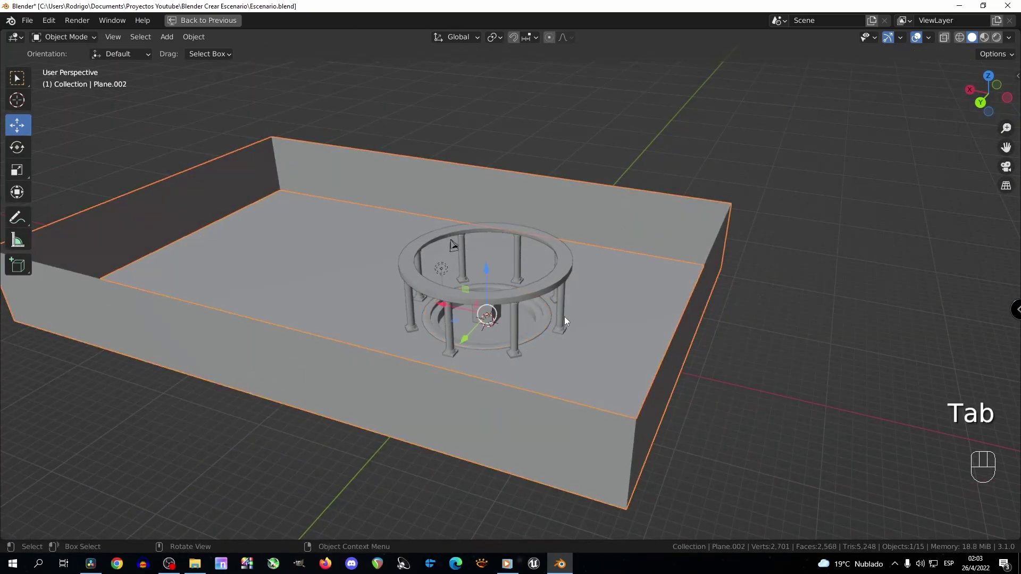
pyautogui.press('g')
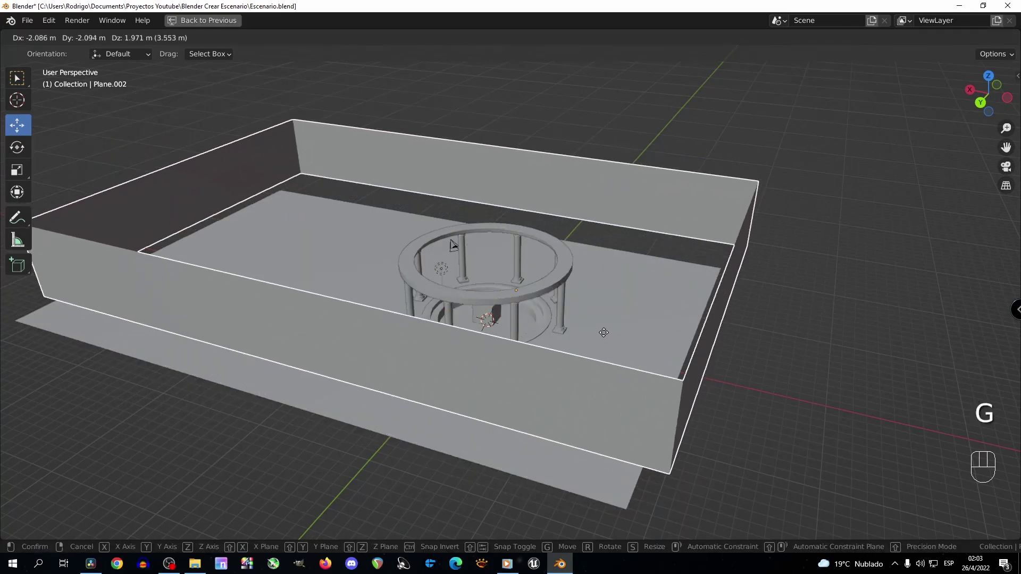
pyautogui.rightClick(610, 332)
pyautogui.moveTo(610, 333); pyautogui.dragTo(509, 347, button='middle')
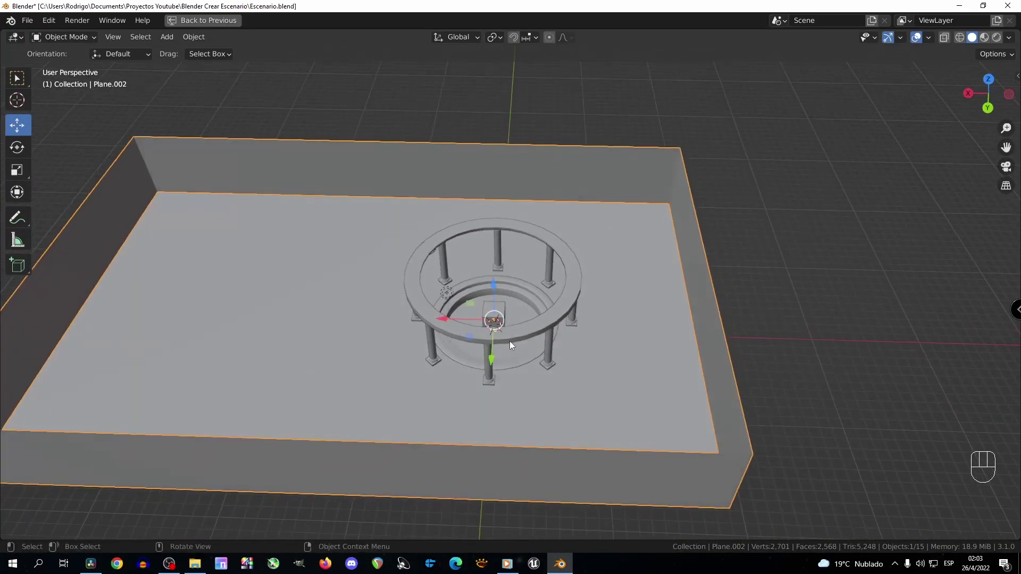
pyautogui.press('g')
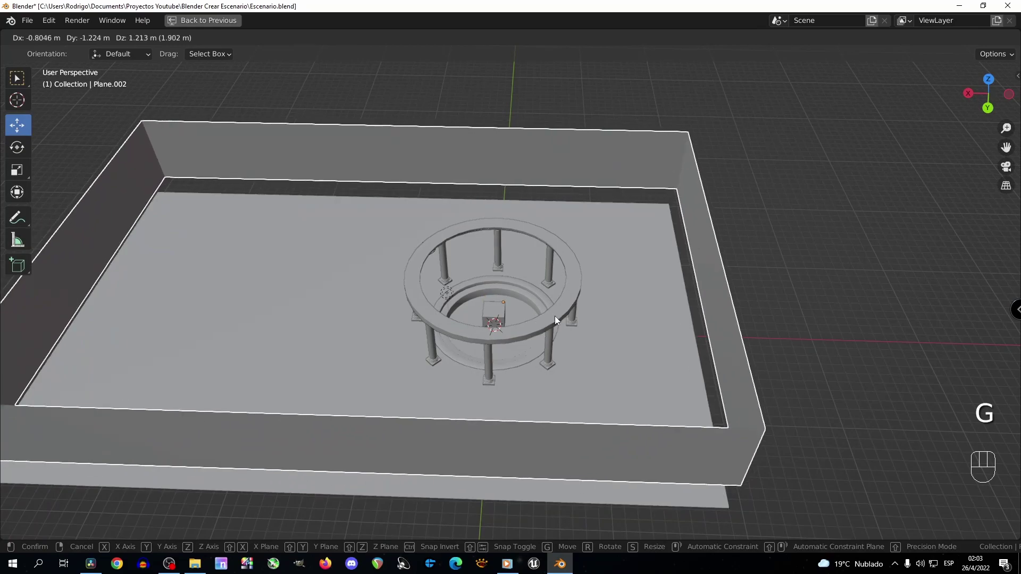
pyautogui.rightClick(391, 296)
# Set the wall object's origin to its Center of Mass (Surface).
pyautogui.moveTo(375, 276); pyautogui.dragTo(323, 233, button='middle')
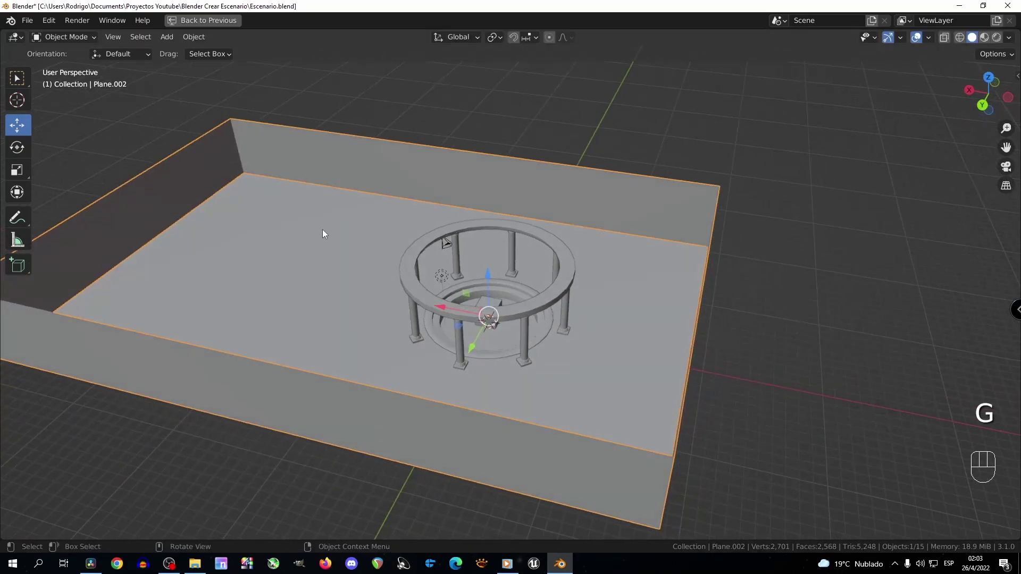
pyautogui.click(192, 37)
pyautogui.moveTo(214, 63)
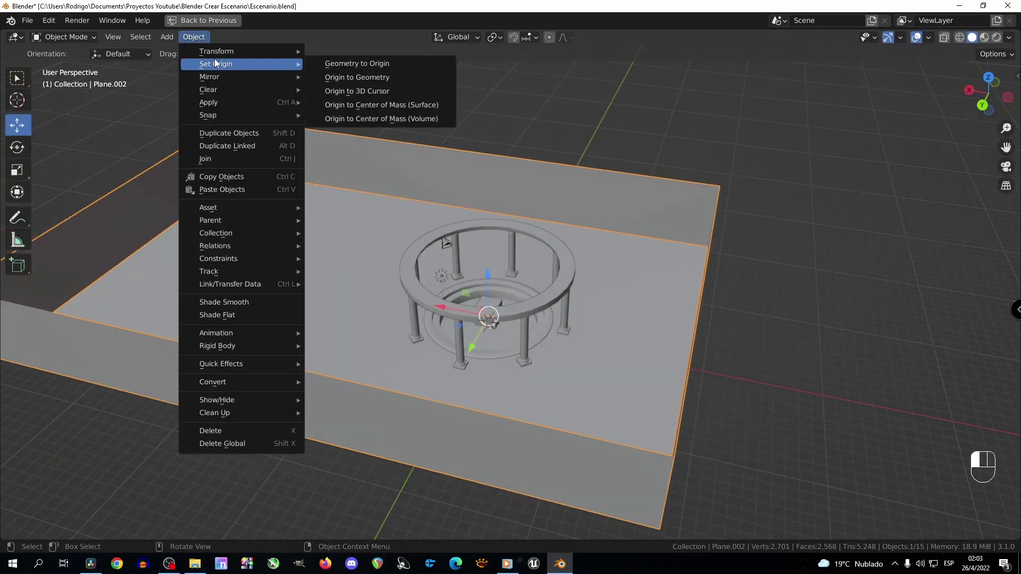
pyautogui.click(411, 105)
pyautogui.moveTo(307, 161); pyautogui.dragTo(535, 227, button='middle')
# Select the intermediate vertical edges on all four walls in Edit Mode and dissolve them.
pyautogui.press('Tab')
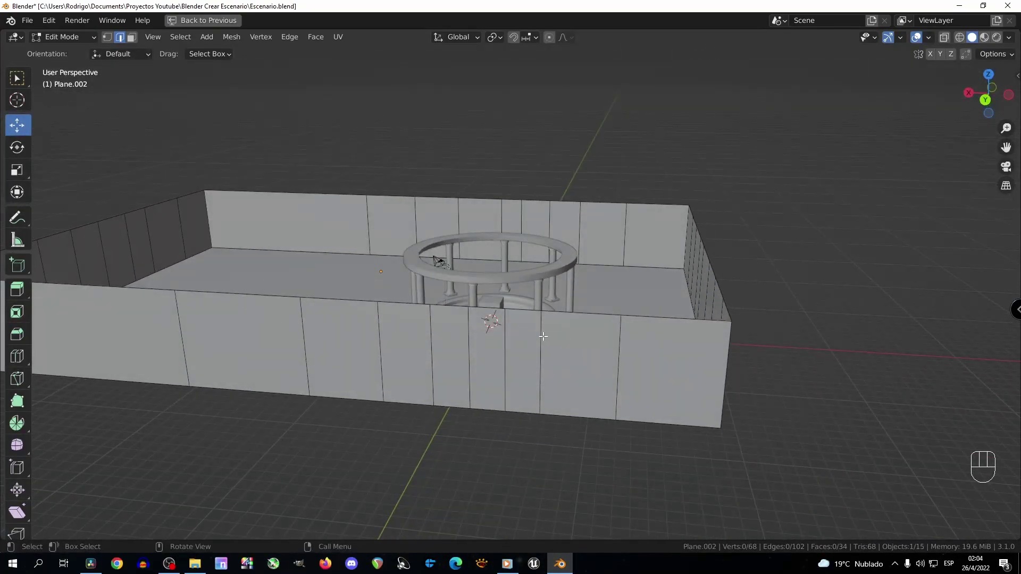
pyautogui.moveTo(527, 345); pyautogui.dragTo(415, 352, button='middle')
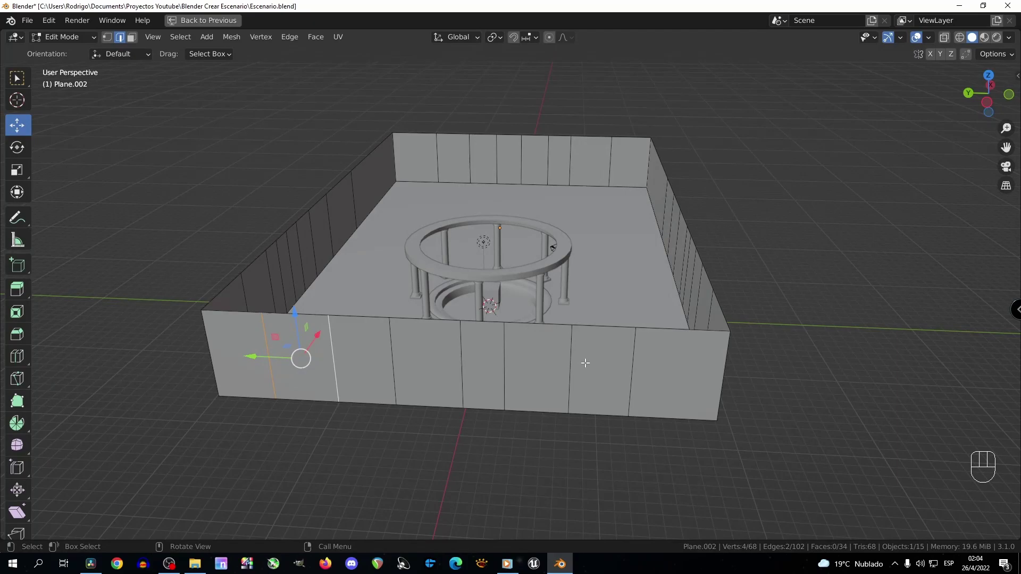
pyautogui.moveTo(701, 318); pyautogui.dragTo(564, 327, button='middle')
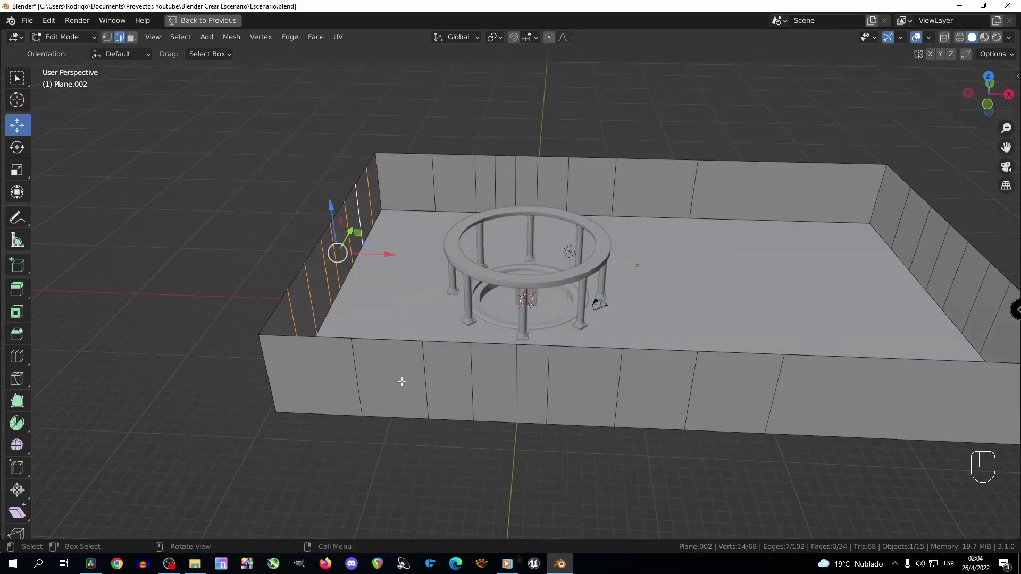
pyautogui.moveTo(825, 390); pyautogui.dragTo(628, 356, button='middle')
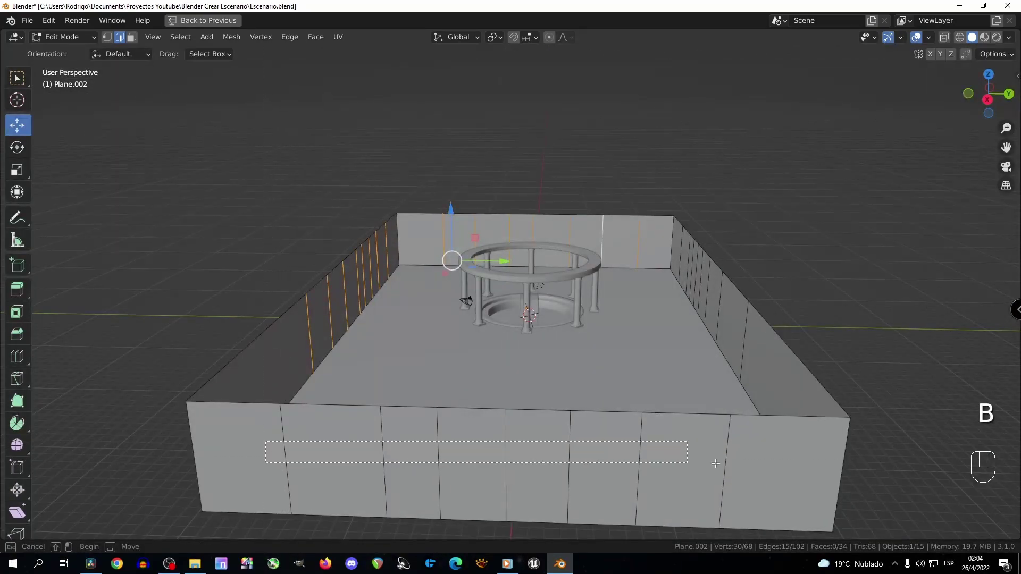
pyautogui.moveTo(772, 466); pyautogui.dragTo(502, 409, button='middle')
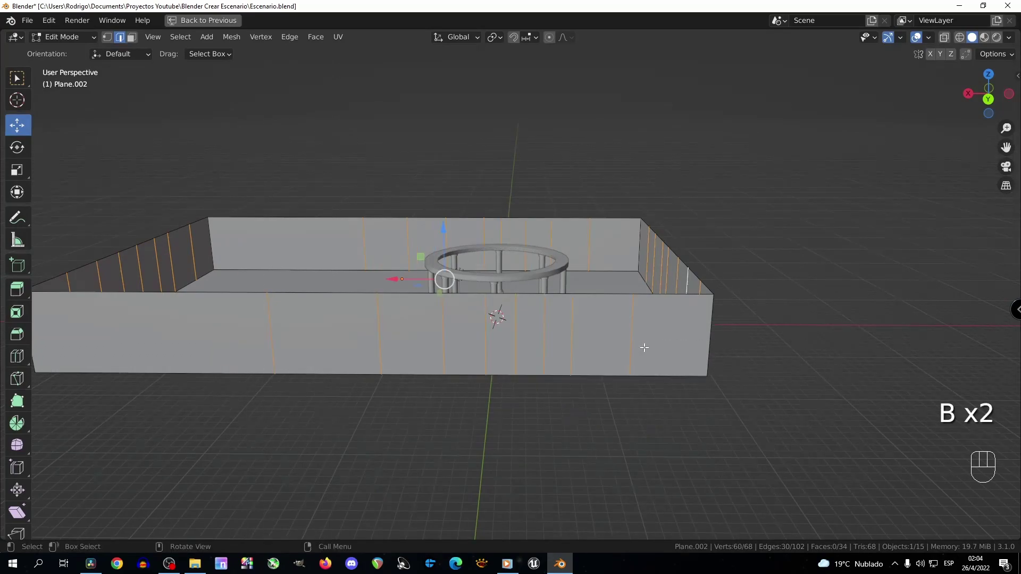
pyautogui.moveTo(644, 347); pyautogui.dragTo(665, 354, button='middle')
pyautogui.press('x')
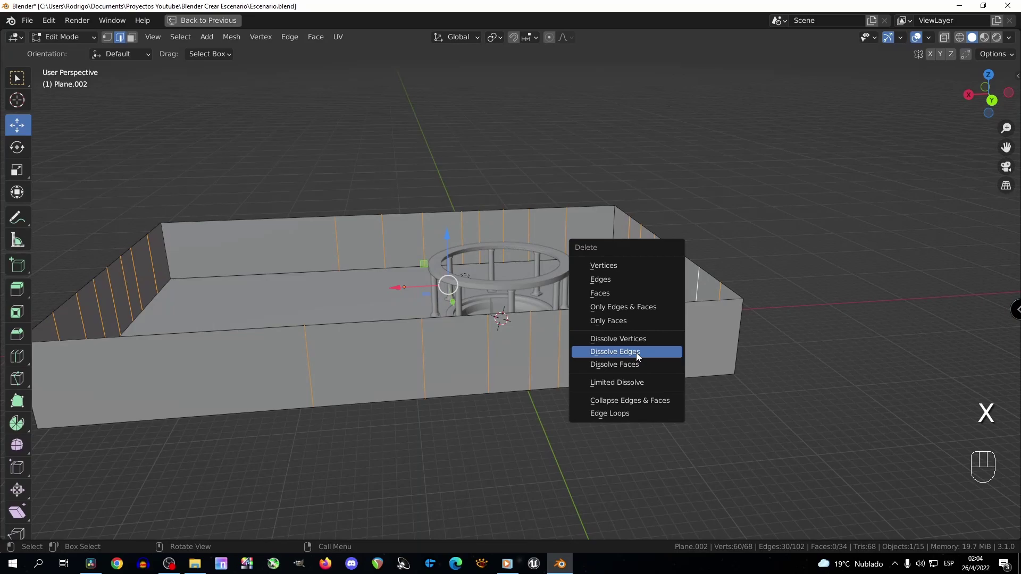
pyautogui.click(638, 354)
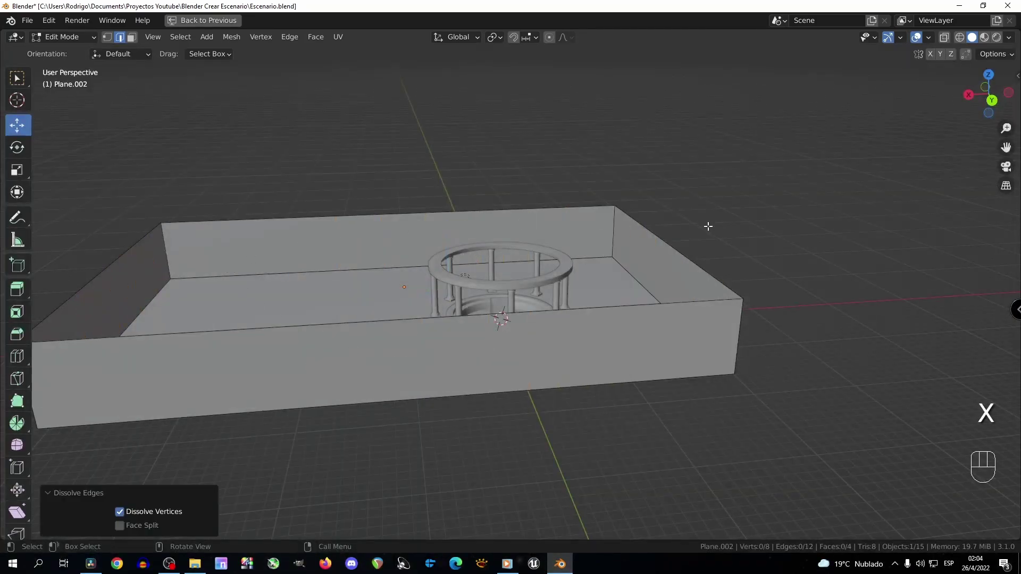
pyautogui.moveTo(777, 259)
pyautogui.mouseDown(button='middle')
pyautogui.moveTo(745, 250)
pyautogui.moveTo(760, 265)
pyautogui.mouseUp(button='middle')
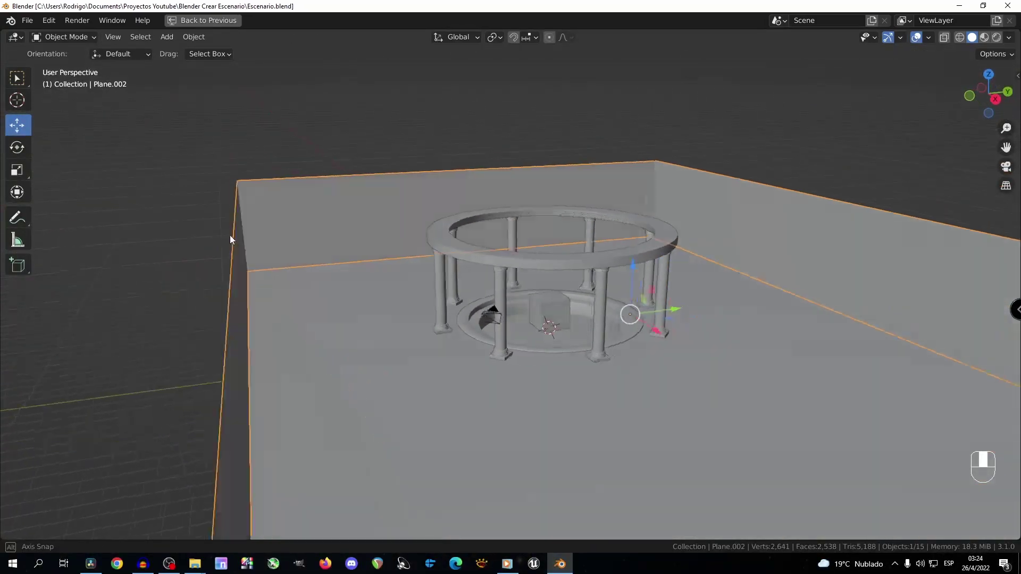
# Cut a horizontal edge loop around the walls and slide it by about 0.6 towards the floor.
pyautogui.moveTo(230, 236); pyautogui.dragTo(375, 189, button='middle')
pyautogui.moveTo(304, 263); pyautogui.dragTo(195, 302, button='middle')
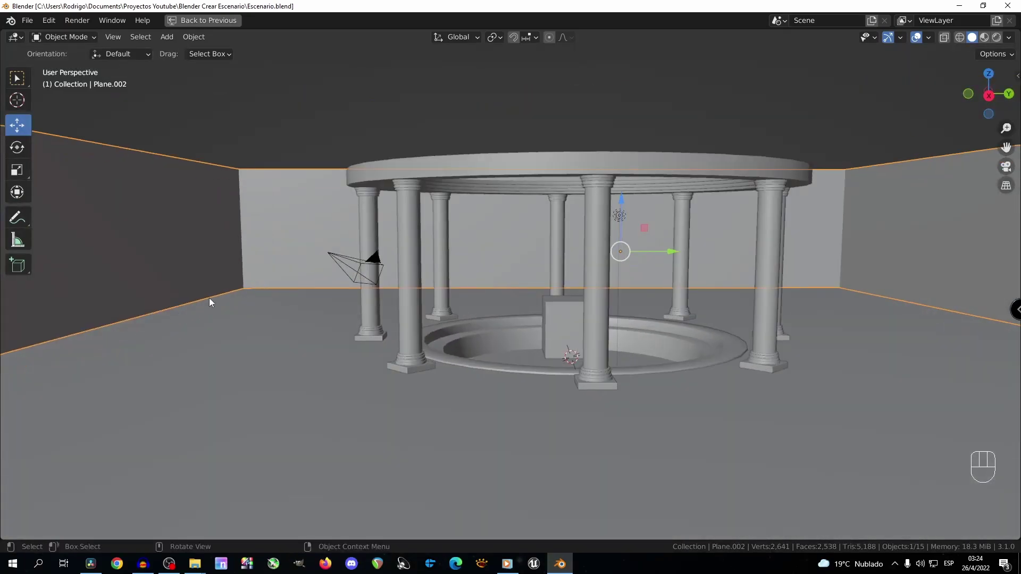
pyautogui.moveTo(350, 230); pyautogui.dragTo(378, 215, button='middle')
pyautogui.press('Tab')
pyautogui.press('ctrl+KP_4')
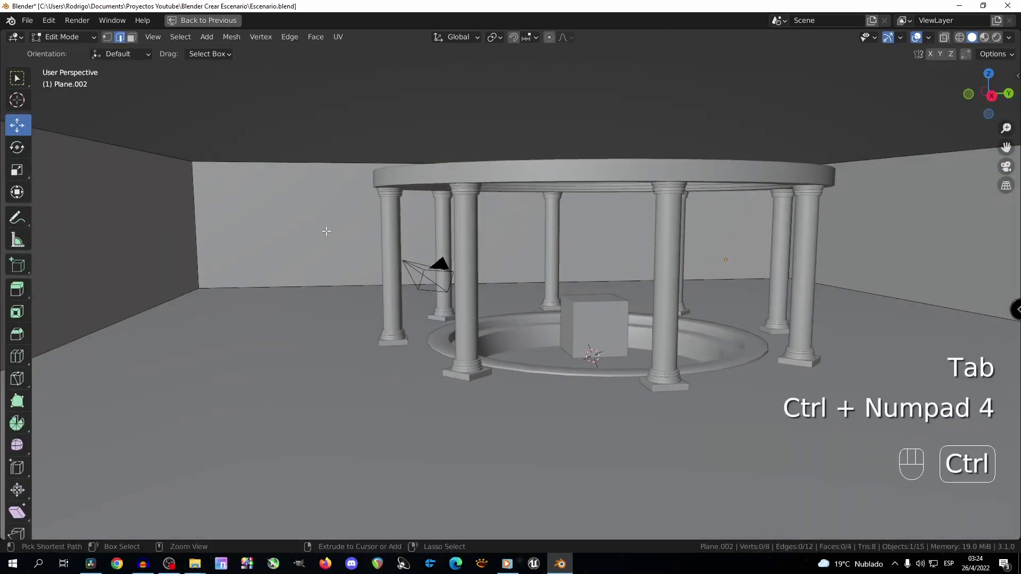
pyautogui.press('ctrl+KP_4')
pyautogui.press('ctrl+KP_4')
pyautogui.press('ctrl+KP_4')
pyautogui.press('ctrl+KP_4')
pyautogui.hotkey('ctrl', 'r')
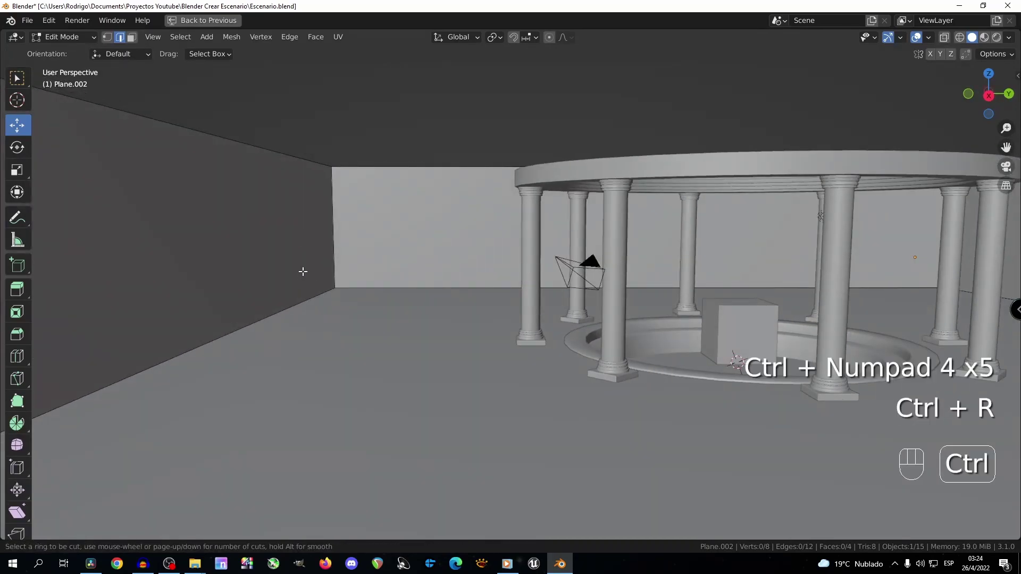
pyautogui.click(326, 239)
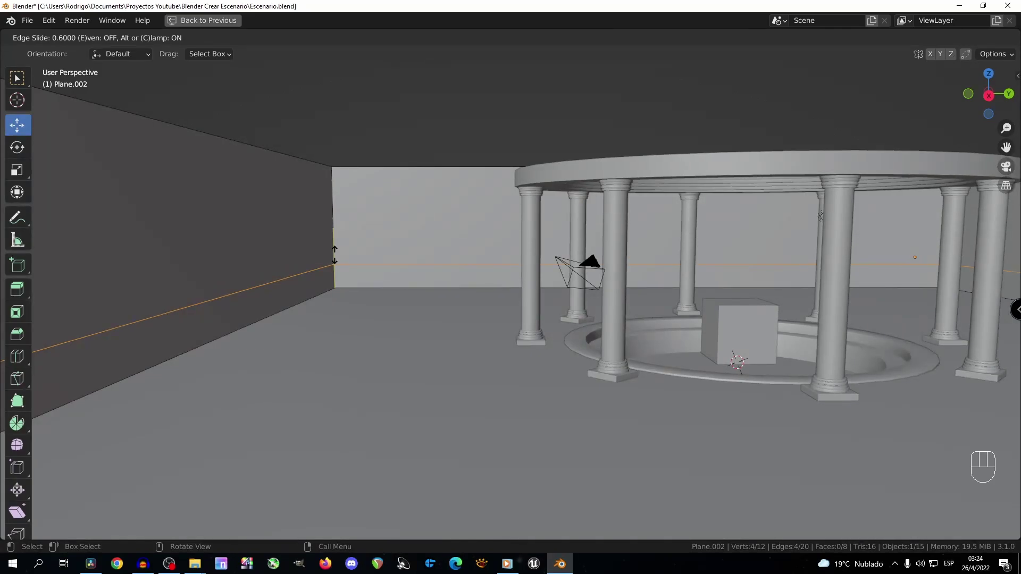
pyautogui.click(334, 255)
# Extrude the lower face band around the walls in place and scale it inward to 0.993 as a skirting.
pyautogui.press('3')
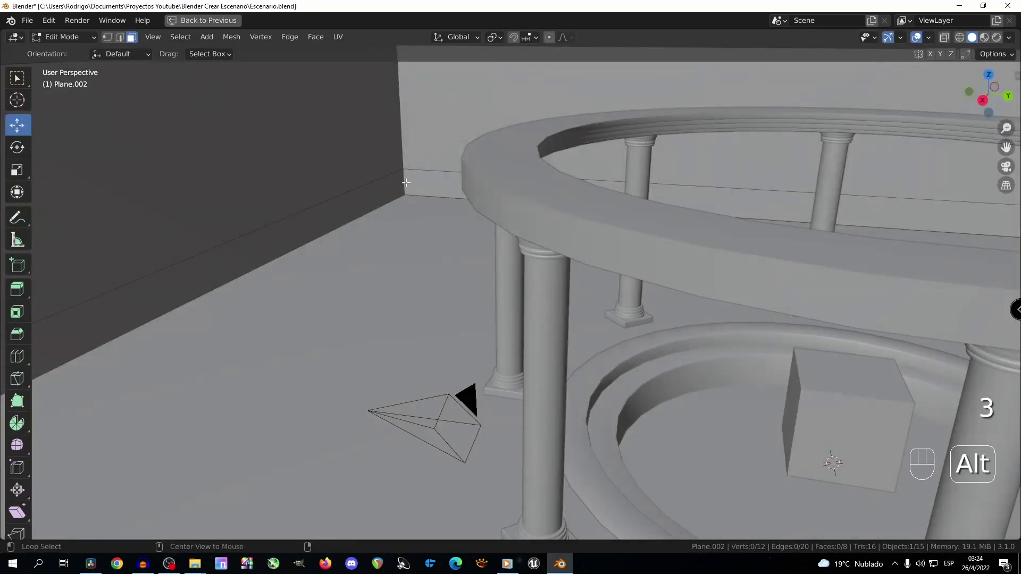
pyautogui.keyDown('alt'); pyautogui.click(420, 200); pyautogui.keyUp('alt')
pyautogui.moveTo(423, 201); pyautogui.dragTo(472, 196, button='middle')
pyautogui.press('e')
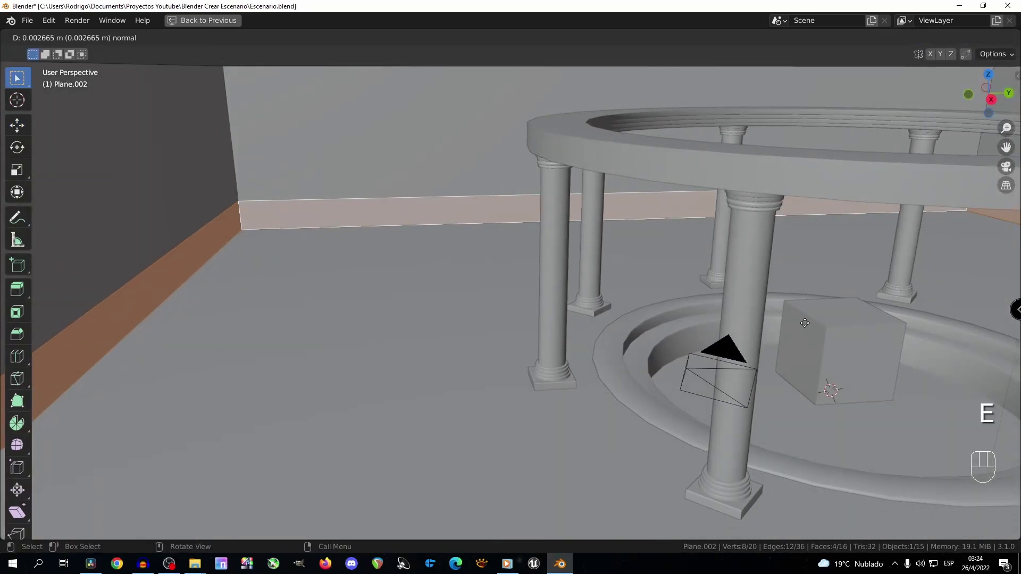
pyautogui.rightClick(794, 335)
pyautogui.press('s')
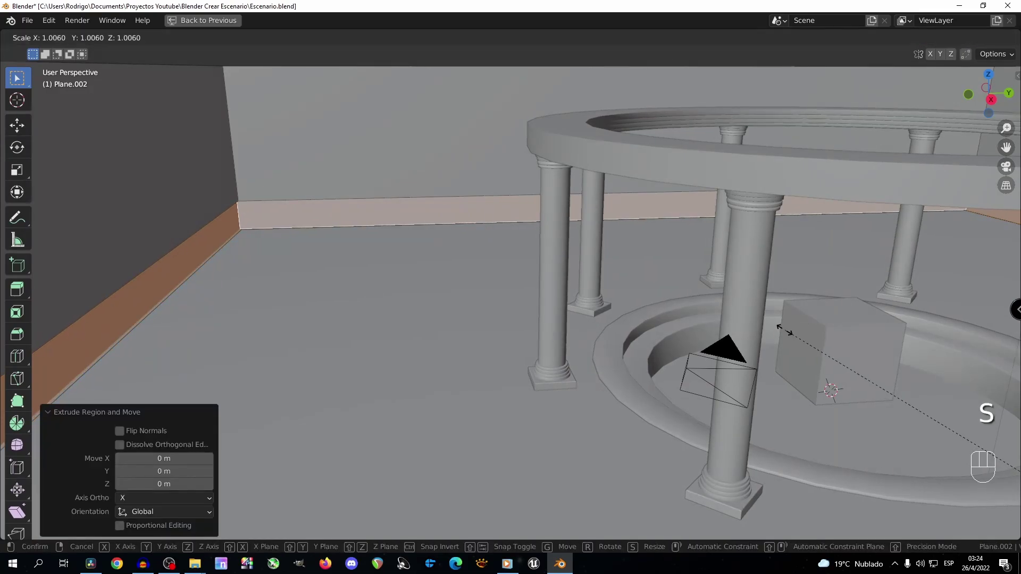
pyautogui.click(795, 330)
# In a top wireframe view, scale the skirting faces along X by 1.002 to even its thickness at the corners.
pyautogui.moveTo(494, 228); pyautogui.dragTo(514, 269, button='middle')
pyautogui.press('KP_7')
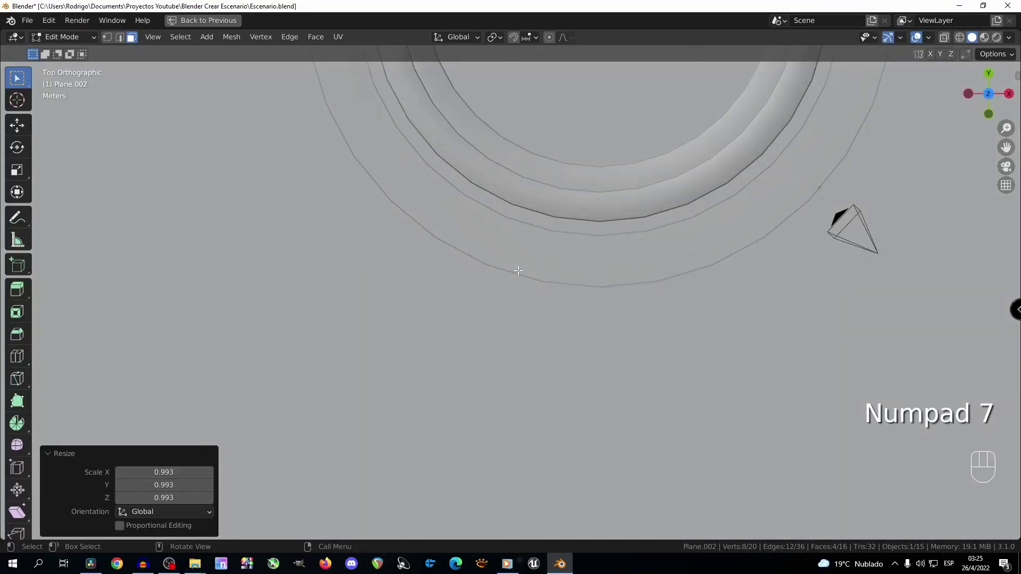
pyautogui.scroll(-5, 518, 271)
pyautogui.press('ctrl+KP_4')
pyautogui.press('ctrl+KP_4')
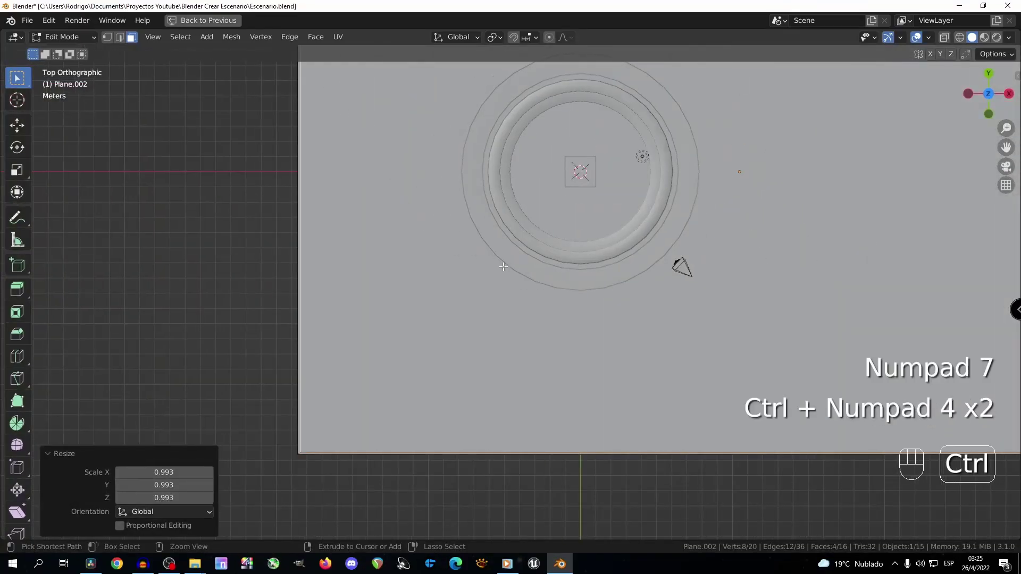
pyautogui.press('ctrl+KP_4')
pyautogui.press('ctrl+KP_4')
pyautogui.press('ctrl+KP_4')
pyautogui.press('ctrl+KP_4')
pyautogui.press('ctrl+KP_4')
pyautogui.press('ctrl+KP_2')
pyautogui.press('ctrl+KP_2')
pyautogui.press('ctrl+KP_2')
pyautogui.press('ctrl+KP_2')
pyautogui.press('ctrl+KP_2')
pyautogui.press('ctrl+KP_2')
pyautogui.press('ctrl+KP_2')
pyautogui.press('ctrl+KP_2')
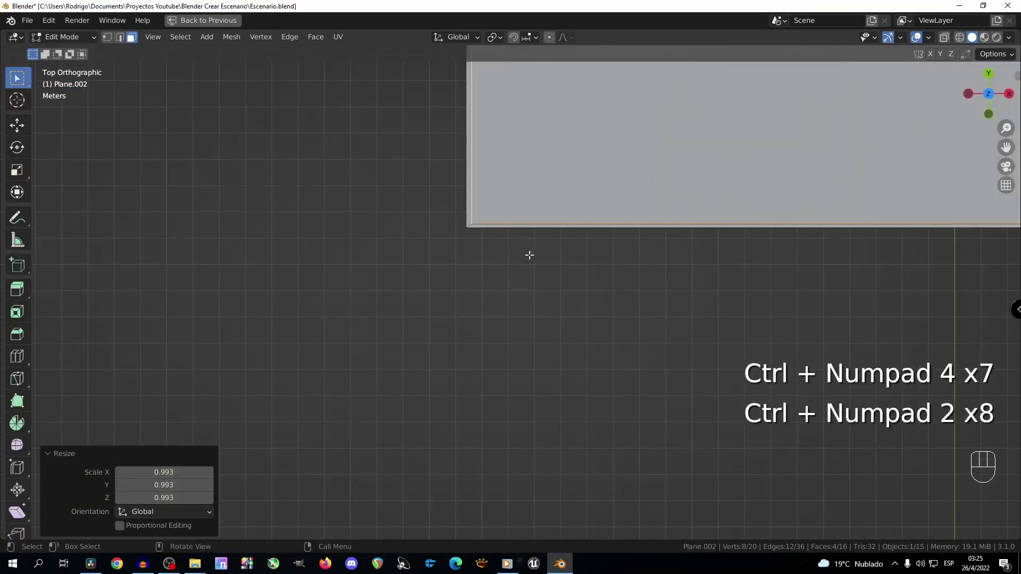
pyautogui.scroll(2, 530, 255)
pyautogui.click(959, 38)
pyautogui.scroll(2, 447, 189)
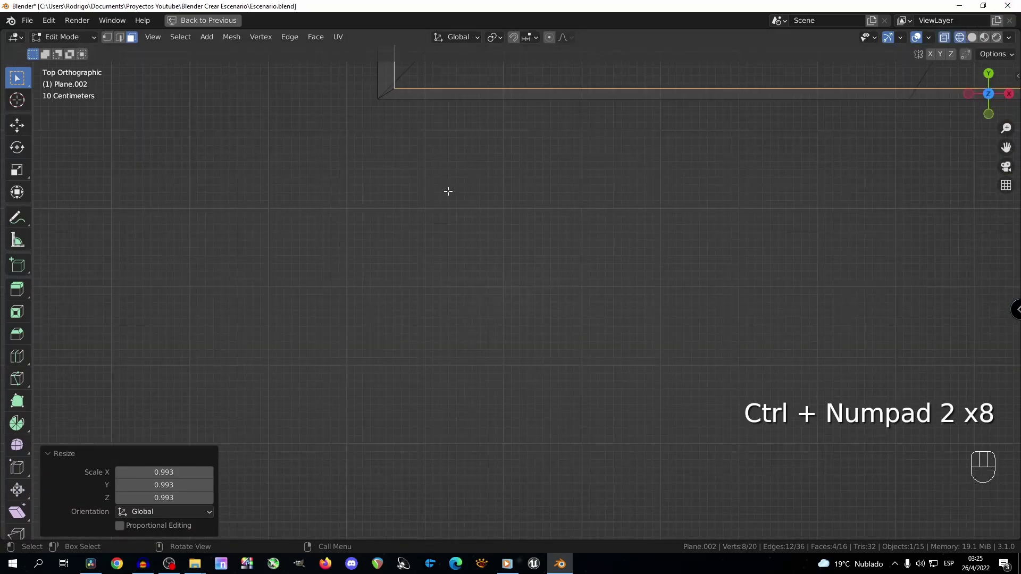
pyautogui.press('ctrl+KP_8')
pyautogui.press('ctrl+KP_8')
pyautogui.press('ctrl+KP_8')
pyautogui.press('ctrl+KP_8')
pyautogui.press('ctrl+KP_8')
pyautogui.press('ctrl+KP_8')
pyautogui.press('ctrl+KP_8')
pyautogui.press('ctrl+KP_8')
pyautogui.press('ctrl+KP_8')
pyautogui.press('ctrl+KP_8')
pyautogui.press('ctrl+KP_8')
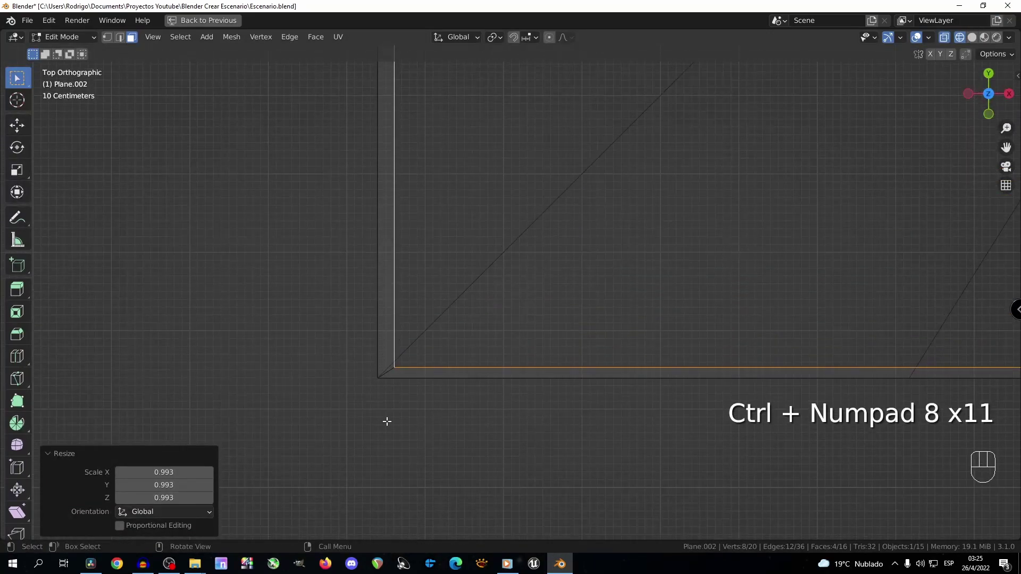
pyautogui.press('s')
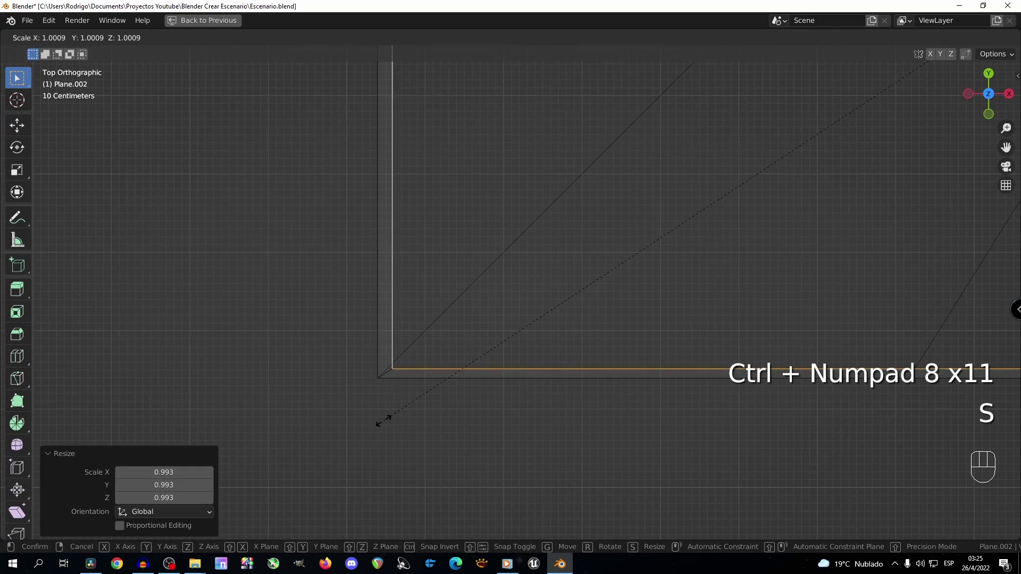
pyautogui.press('s')
pyautogui.press('x')
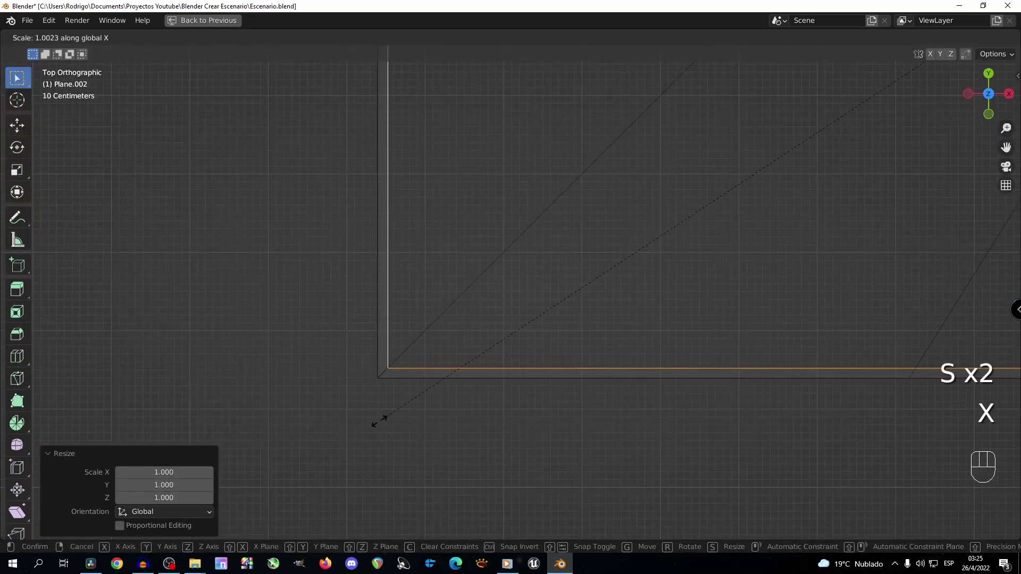
pyautogui.click(379, 420)
# Return to solid shading and cut a second horizontal edge loop around the lower part of the skirting.
pyautogui.moveTo(381, 420); pyautogui.dragTo(309, 218, button='middle')
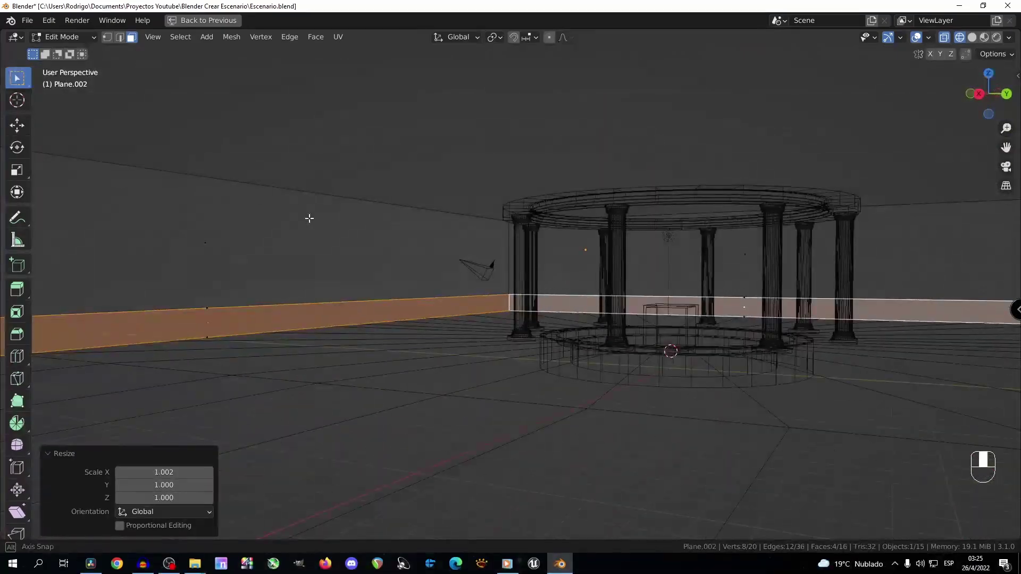
pyautogui.click(973, 38)
pyautogui.press('KP_8')
pyautogui.press('ctrl+KP_4')
pyautogui.press('ctrl+KP_4')
pyautogui.press('ctrl+KP_4')
pyautogui.press('ctrl+KP_2')
pyautogui.press('ctrl+KP_2')
pyautogui.press('ctrl+KP_2')
pyautogui.press('ctrl+KP_2')
pyautogui.press('ctrl+KP_4')
pyautogui.press('ctrl+KP_4')
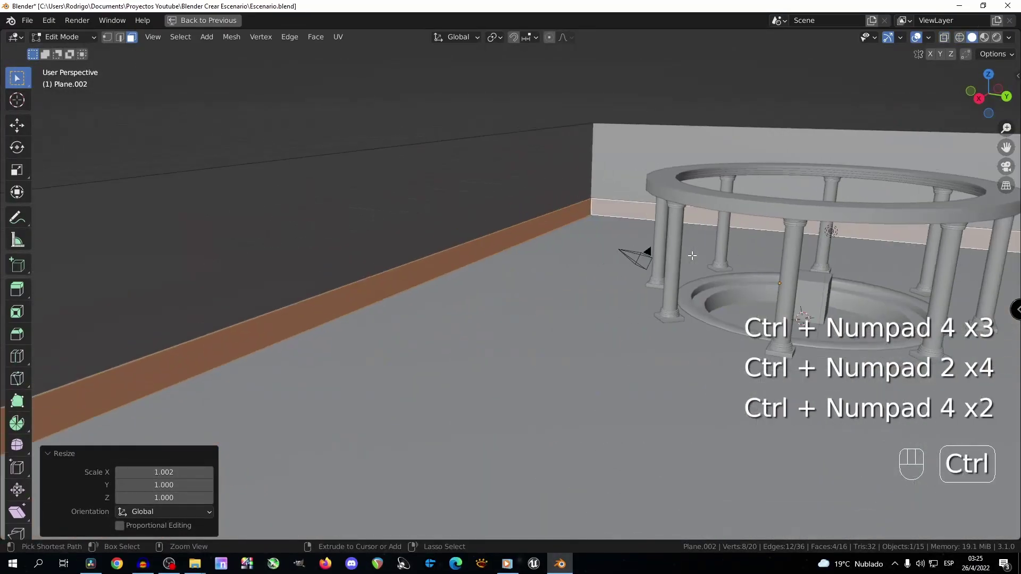
pyautogui.press('ctrl+KP_4')
pyautogui.press('ctrl+KP_4')
pyautogui.hotkey('ctrl', 'r')
pyautogui.click(691, 154)
pyautogui.click(694, 167)
# Extrude the skirting's narrow lower face strip in place and scale it slightly inward.
pyautogui.press('3')
pyautogui.moveTo(715, 195); pyautogui.dragTo(790, 239, button='middle')
pyautogui.press('e')
pyautogui.rightClick(791, 239)
pyautogui.press('s')
pyautogui.click(800, 293)
pyautogui.press('s')
pyautogui.click(800, 294)
# In a top wireframe view, scale the lower skirting strip along X to match its thickness on adjacent walls.
pyautogui.moveTo(800, 294); pyautogui.dragTo(774, 308, button='middle')
pyautogui.press('KP_7')
pyautogui.press('KP_4')
pyautogui.press('KP_7')
pyautogui.press('ctrl+KP_8')
pyautogui.press('ctrl+KP_8')
pyautogui.press('ctrl+KP_8')
pyautogui.press('ctrl+KP_8')
pyautogui.press('ctrl+KP_8')
pyautogui.press('ctrl+KP_8')
pyautogui.press('ctrl+KP_8')
pyautogui.press('ctrl+KP_4')
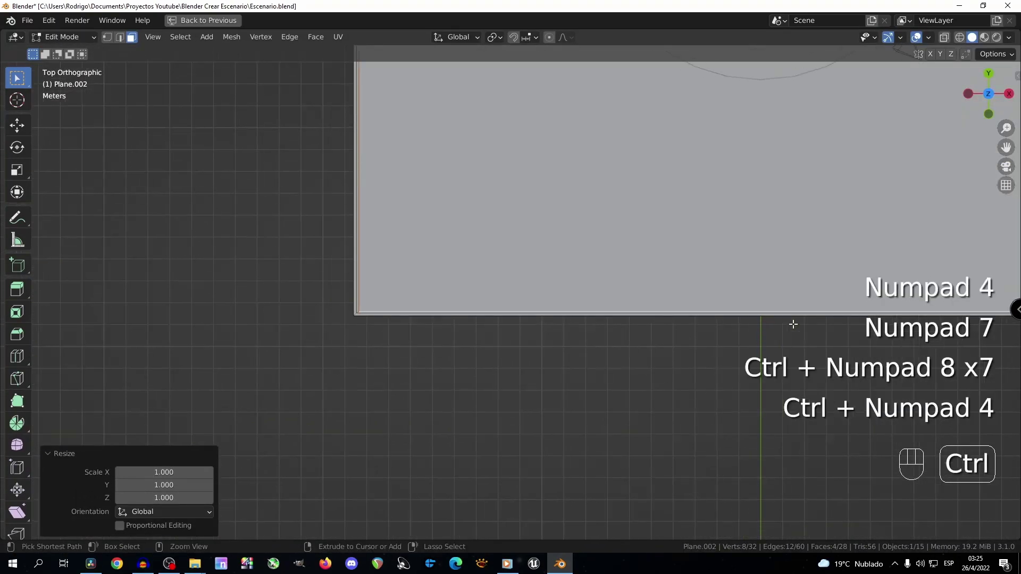
pyautogui.press('ctrl+KP_4')
pyautogui.press('ctrl+KP_4')
pyautogui.press('ctrl+KP_4')
pyautogui.click(959, 38)
pyautogui.scroll(8, 540, 306)
pyautogui.press('s')
pyautogui.press('x')
pyautogui.click(533, 306)
# Return to solid shading and cut a horizontal edge loop around the walls near their upper edge.
pyautogui.moveTo(534, 305); pyautogui.dragTo(366, 205, button='middle')
pyautogui.click(971, 38)
pyautogui.press('Tab')
pyautogui.press('Tab')
pyautogui.press('ctrl+KP_8')
pyautogui.press('ctrl+KP_8')
pyautogui.press('ctrl+KP_8')
pyautogui.press('ctrl+KP_8')
pyautogui.press('ctrl+KP_8')
pyautogui.press('KP_2')
pyautogui.press('ctrl+KP_8')
pyautogui.press('ctrl+KP_8')
pyautogui.press('ctrl+KP_8')
pyautogui.press('ctrl+KP_8')
pyautogui.press('ctrl+KP_8')
pyautogui.press('ctrl+KP_8')
pyautogui.scroll(2, 519, 262)
pyautogui.hotkey('ctrl', 'r')
pyautogui.click(520, 260)
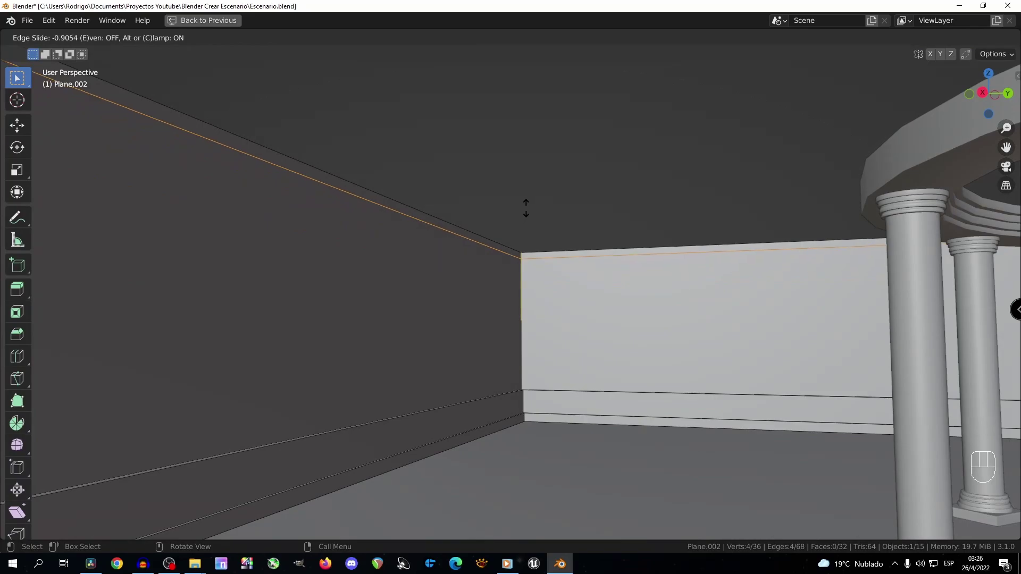
pyautogui.click(517, 234)
# Extrude the uppermost face band of the walls in place and scale it inward to 0.991.
pyautogui.moveTo(518, 235); pyautogui.dragTo(521, 254, button='middle')
pyautogui.press('3')
pyautogui.keyDown('alt'); pyautogui.click(522, 256); pyautogui.keyUp('alt')
pyautogui.press('e')
pyautogui.rightClick(761, 401)
pyautogui.press('s')
pyautogui.click(768, 400)
# From the top view, adjust the upper band's overall scale and scale it along X to even its thickness.
pyautogui.press('KP_7')
pyautogui.press('s')
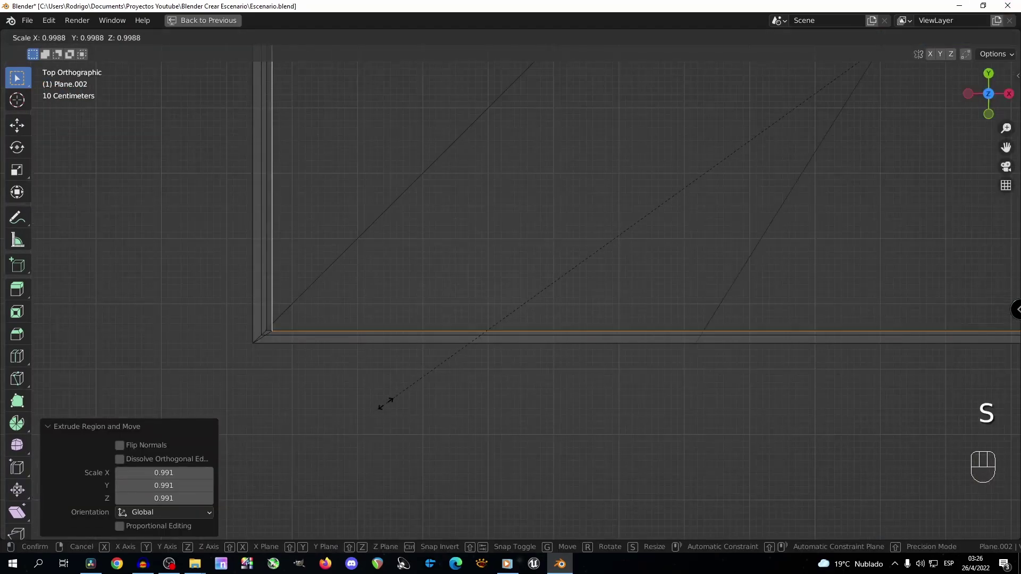
pyautogui.press('s')
pyautogui.press('x')
pyautogui.click(392, 403)
# Cut another horizontal edge loop around the upper trim band of the walls.
pyautogui.moveTo(392, 403); pyautogui.dragTo(624, 205, button='middle')
pyautogui.hotkey('ctrl', 'r')
pyautogui.click(536, 213)
pyautogui.moveTo(536, 214); pyautogui.dragTo(539, 234, button='middle')
# Extrude the narrow face strip of the upper trim in place and scale it inward to 0.988.
pyautogui.press('3')
pyautogui.keyDown('alt'); pyautogui.click(541, 200); pyautogui.keyUp('alt')
pyautogui.moveTo(596, 266); pyautogui.dragTo(646, 295, button='middle')
pyautogui.press('e')
pyautogui.rightClick(654, 301)
pyautogui.press('s')
pyautogui.click(782, 346)
# In a wireframe top view, shift the newly extruded inner faces of the upper wall trim along X and rescale them.
pyautogui.press('KP_7')
pyautogui.click(961, 38)
pyautogui.scroll(4, 595, 339)
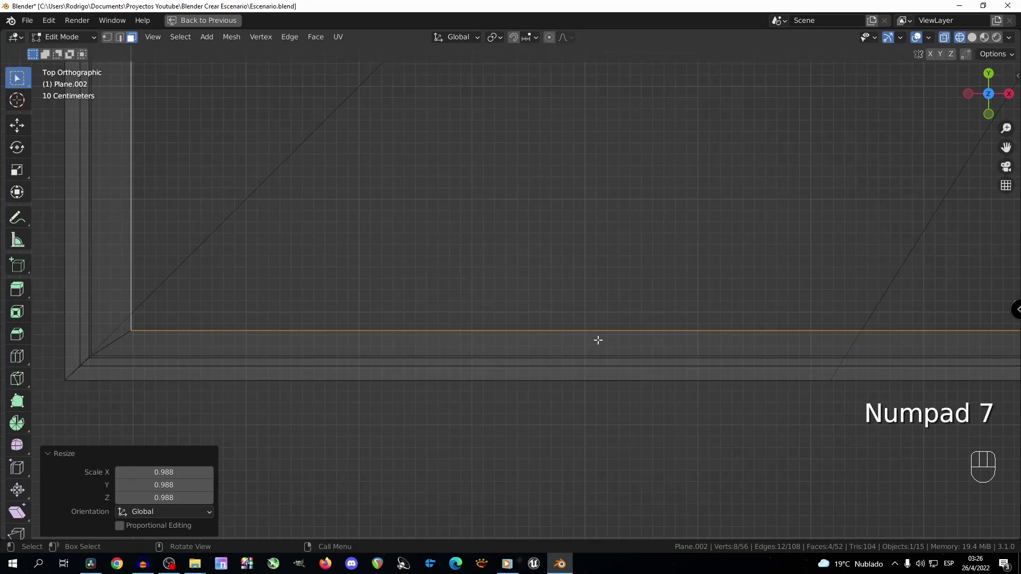
pyautogui.press('g')
pyautogui.press('x')
pyautogui.click(580, 341)
pyautogui.press('s')
pyautogui.click(572, 345)
# Refine the upper trim faces' scale along X and overall to even the band's thickness, then return to solid shading in Object Mode.
pyautogui.press('s')
pyautogui.press('x')
pyautogui.click(579, 349)
pyautogui.press('s')
pyautogui.click(578, 351)
pyautogui.press('s')
pyautogui.press('x')
pyautogui.click(577, 351)
pyautogui.moveTo(577, 351)
pyautogui.mouseDown(button='middle')
pyautogui.moveTo(419, 203)
pyautogui.moveTo(447, 154)
pyautogui.mouseUp(button='middle')
pyautogui.click(971, 37)
pyautogui.scroll(-5, 705, 339)
pyautogui.press('Tab')
pyautogui.press('ctrl+KP_6')
pyautogui.press('ctrl+KP_6')
pyautogui.moveTo(705, 340); pyautogui.dragTo(677, 228, button='middle')
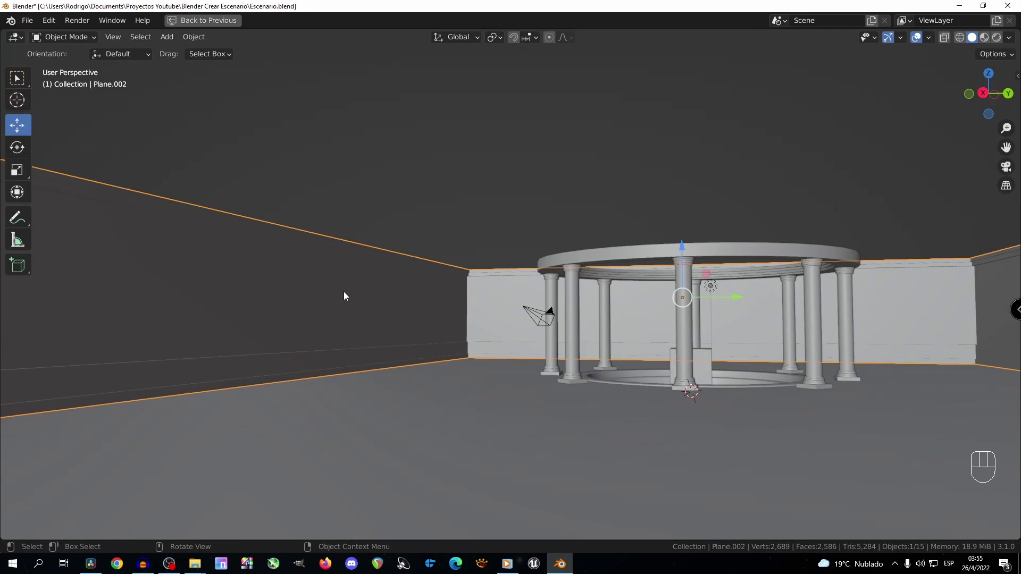
# Select the two horizontal edge loops that form the stepped skirting along the base of the walls.
pyautogui.press('Tab')
pyautogui.press('ctrl+KP_4')
pyautogui.press('ctrl+KP_4')
pyautogui.press('ctrl+KP_4')
pyautogui.press('ctrl+KP_4')
pyautogui.press('ctrl+KP_4')
pyautogui.press('ctrl+KP_4')
pyautogui.scroll(4, 593, 246)
pyautogui.press('2')
pyautogui.moveTo(592, 246); pyautogui.dragTo(595, 361, button='middle')
pyautogui.click(602, 372)
pyautogui.press('KP_Decimal')
pyautogui.moveTo(661, 356); pyautogui.dragTo(588, 335, button='middle')
pyautogui.keyDown('alt'); pyautogui.keyDown('shift'); pyautogui.click(588, 335); pyautogui.keyUp('shift'); pyautogui.keyUp('alt')
# Add the upper trim's horizontal edge loops to the selection and bevel all selected skirting and trim edges.
pyautogui.press('ctrl+KP_8')
pyautogui.press('ctrl+KP_8')
pyautogui.press('ctrl+KP_8')
pyautogui.press('ctrl+KP_8')
pyautogui.press('ctrl+KP_8')
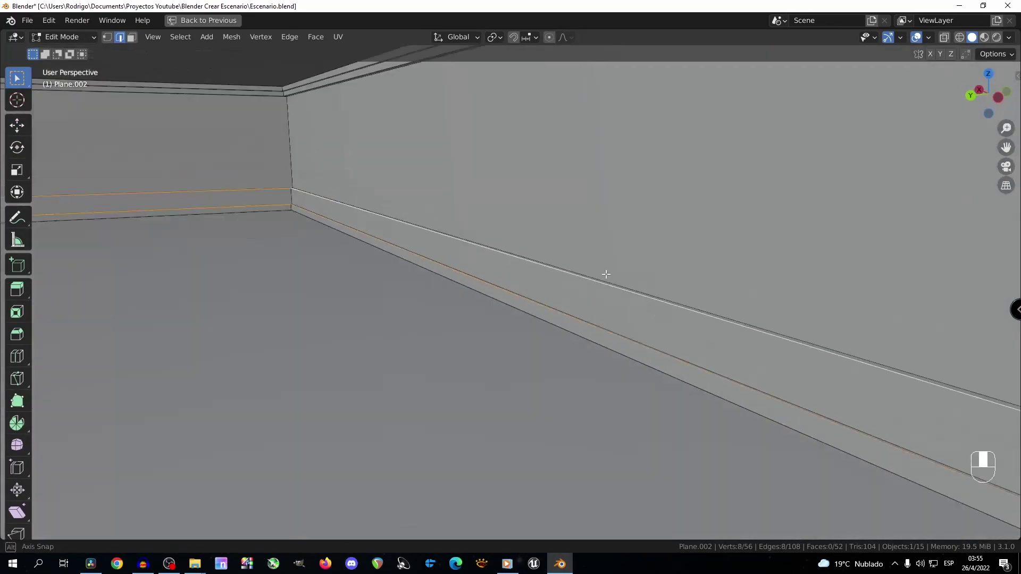
pyautogui.press('ctrl+KP_8')
pyautogui.press('ctrl+KP_8')
pyautogui.press('ctrl+KP_8')
pyautogui.press('ctrl+KP_8')
pyautogui.press('KP_2')
pyautogui.press('ctrl+KP_8')
pyautogui.press('ctrl+KP_8')
pyautogui.keyDown('alt'); pyautogui.keyDown('shift'); pyautogui.click(398, 327); pyautogui.keyUp('shift'); pyautogui.keyUp('alt')
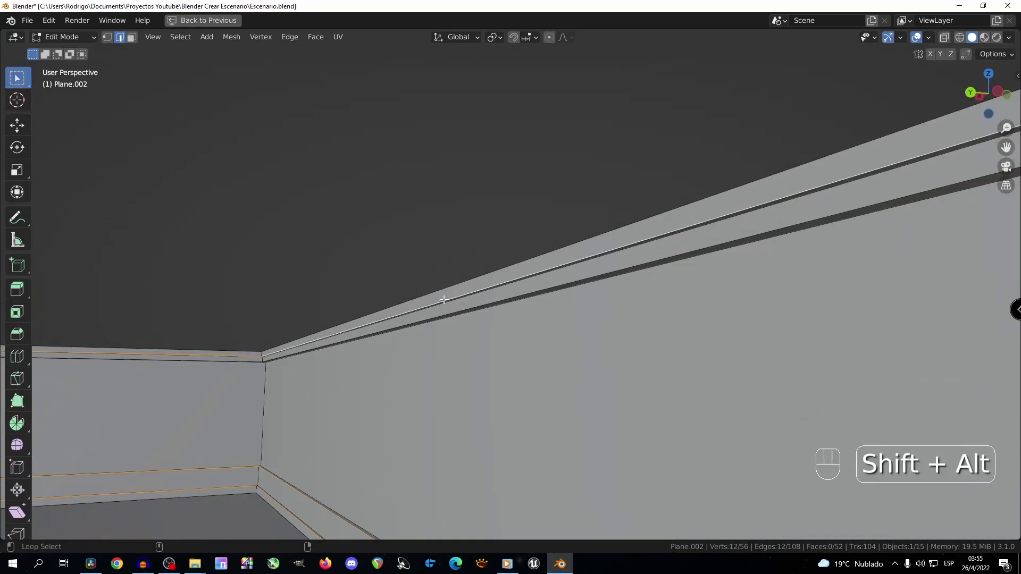
pyautogui.keyDown('alt'); pyautogui.keyDown('shift'); pyautogui.click(398, 326); pyautogui.keyUp('shift'); pyautogui.keyUp('alt')
pyautogui.moveTo(398, 327); pyautogui.dragTo(428, 371, button='middle')
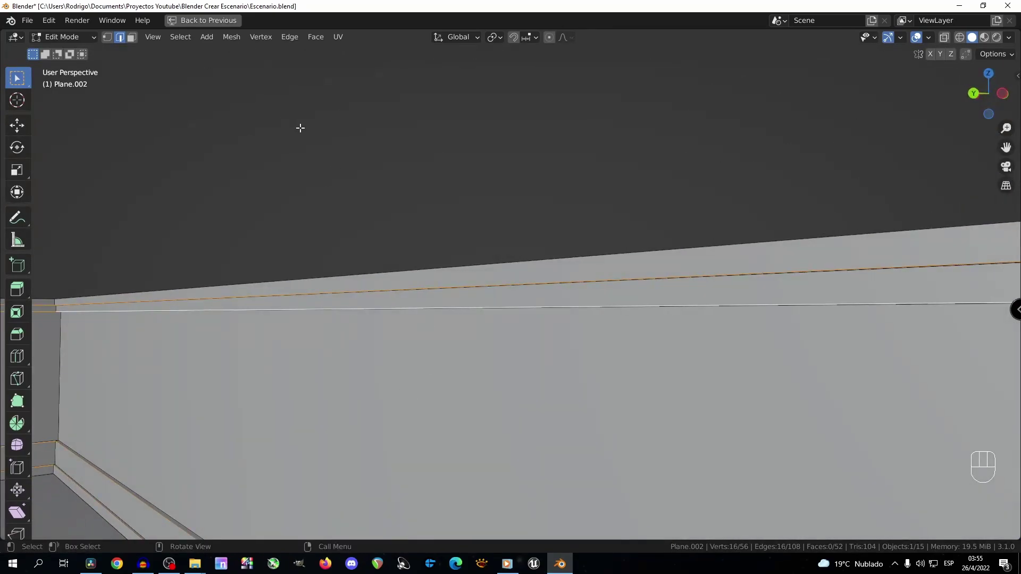
pyautogui.hotkey('ctrl', 'b')
pyautogui.click(166, 392)
pyautogui.moveTo(166, 392); pyautogui.dragTo(205, 350, button='middle')
pyautogui.press('Tab')
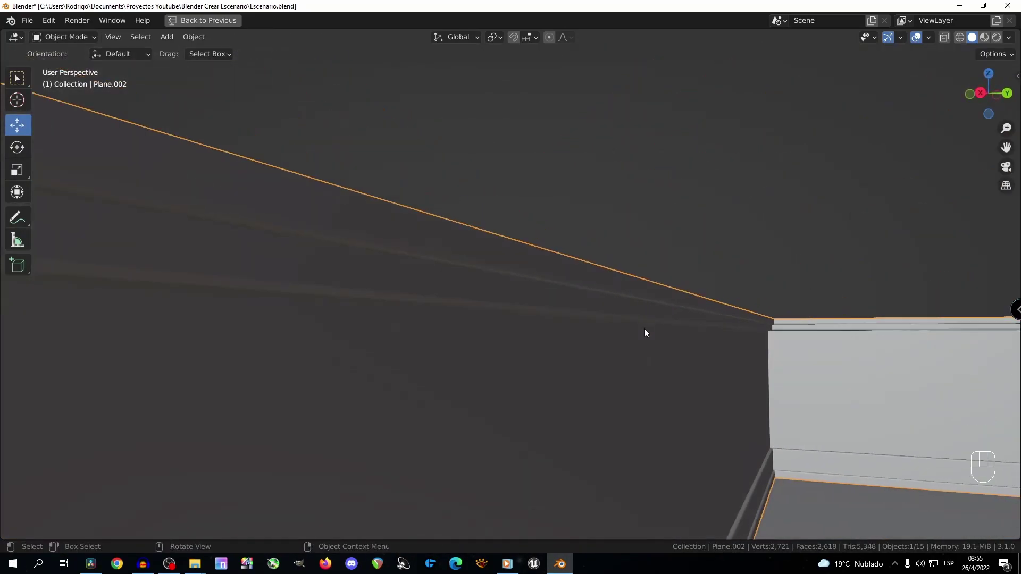
# Shade the walls smooth and enable Auto Smooth at 30° in their normals settings.
pyautogui.press('ctrl+KP_6')
pyautogui.press('ctrl+KP_6')
pyautogui.press('ctrl+KP_6')
pyautogui.press('ctrl+KP_6')
pyautogui.press('ctrl+KP_6')
pyautogui.press('ctrl+KP_6')
pyautogui.press('ctrl+KP_6')
pyautogui.rightClick(527, 355)
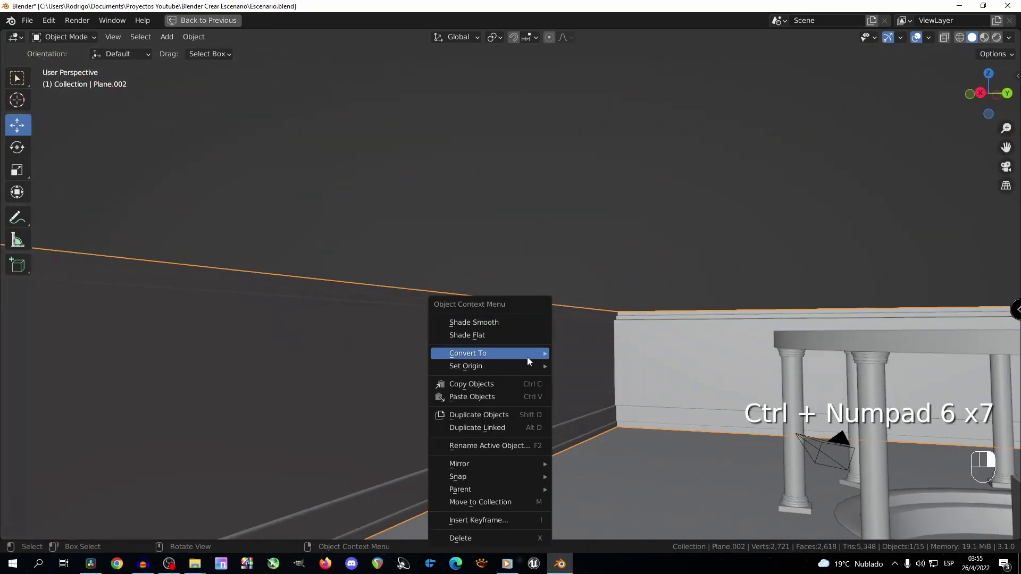
pyautogui.click(497, 323)
pyautogui.hotkey('ctrl', 'space')
pyautogui.click(900, 483)
# Add a new cube mesh to the scene and frame it in the view.
pyautogui.moveTo(669, 393); pyautogui.dragTo(490, 398, button='middle')
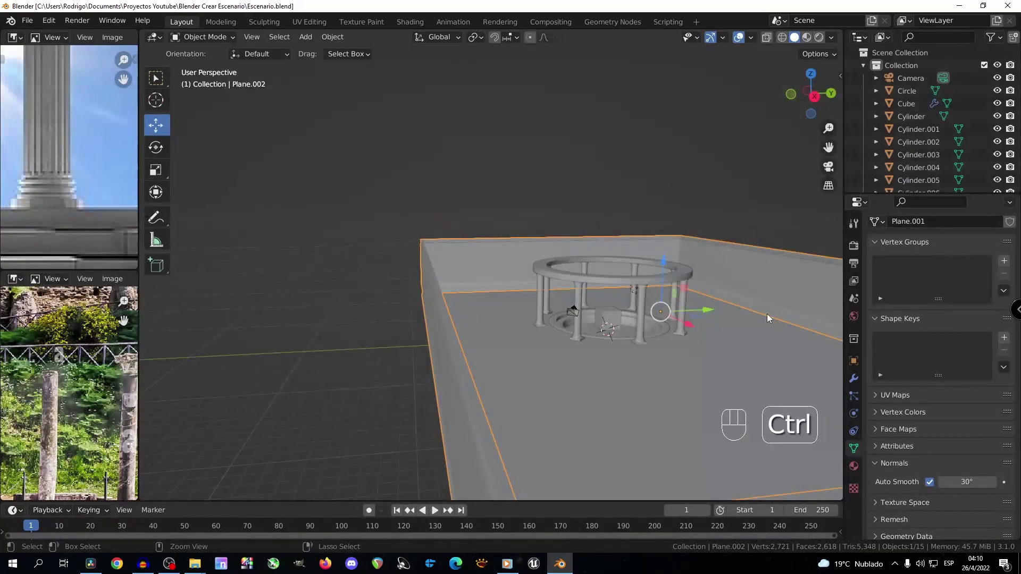
pyautogui.press('ctrl+KP_6')
pyautogui.press('ctrl+KP_6')
pyautogui.press('ctrl+KP_6')
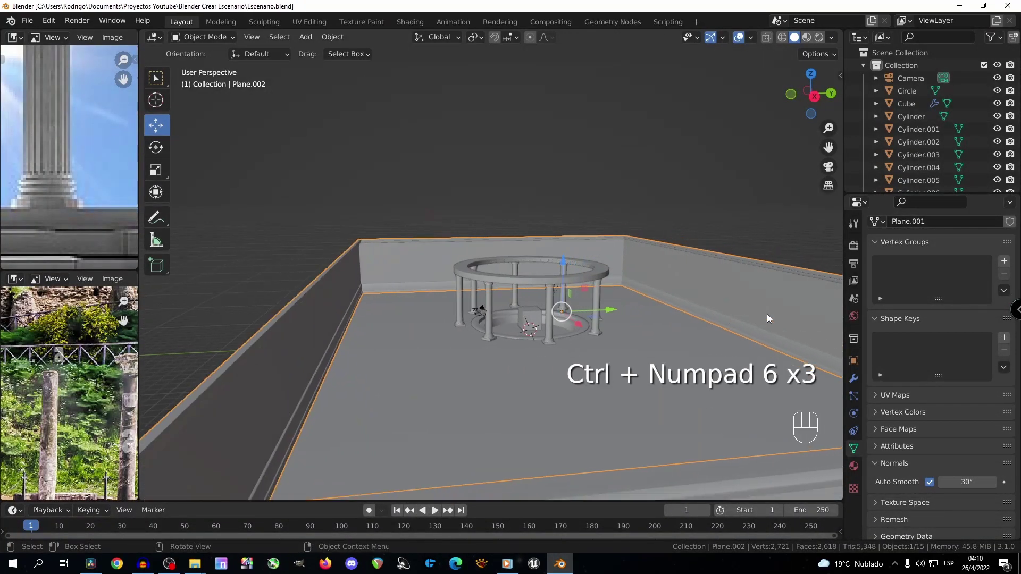
pyautogui.scroll(4, 766, 315)
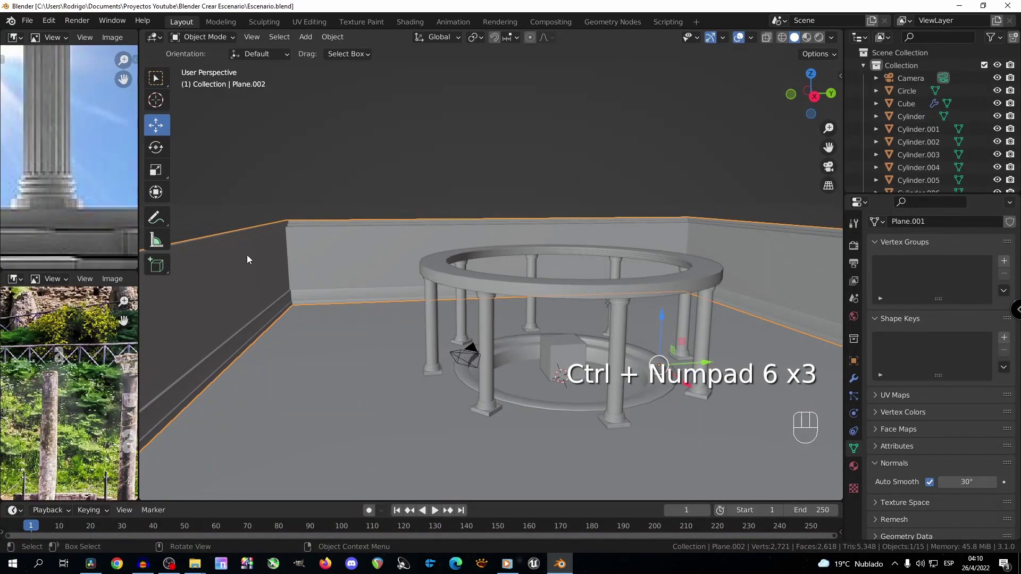
pyautogui.moveTo(471, 418); pyautogui.dragTo(459, 413, button='middle')
pyautogui.moveTo(345, 361); pyautogui.dragTo(265, 379, button='middle')
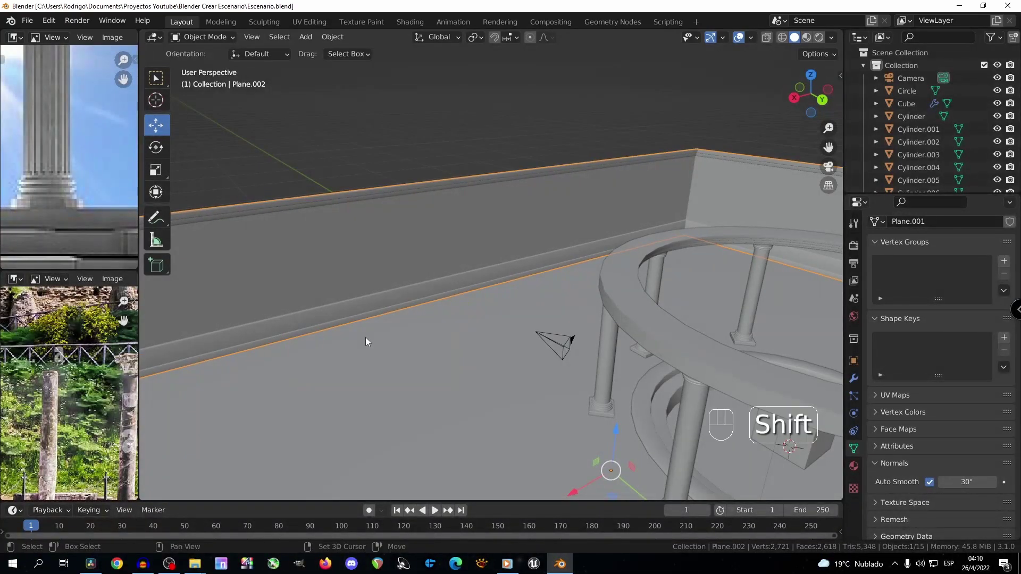
pyautogui.hotkey('shift', 'a')
pyautogui.moveTo(359, 296)
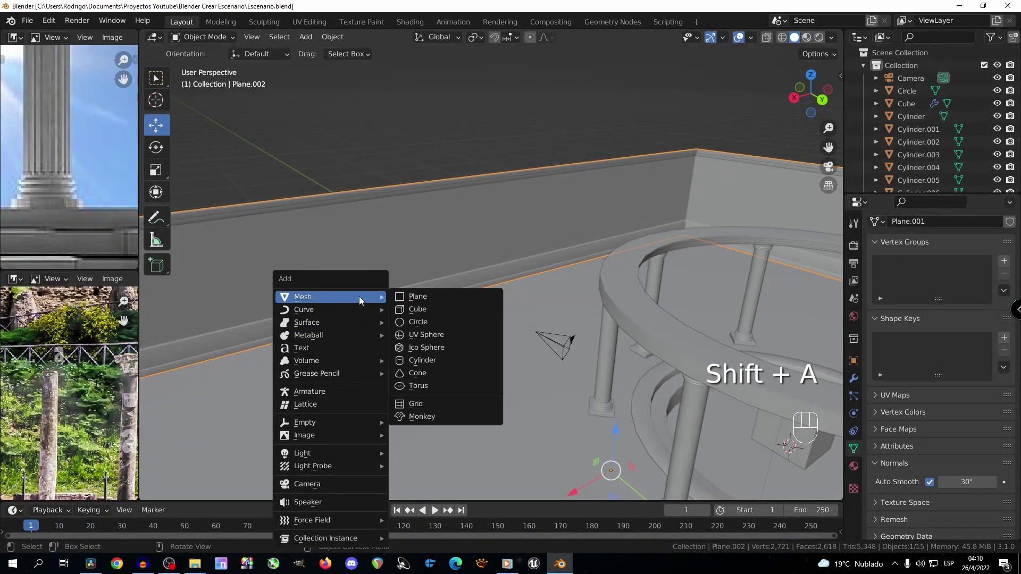
pyautogui.click(413, 310)
pyautogui.press('KP_Decimal')
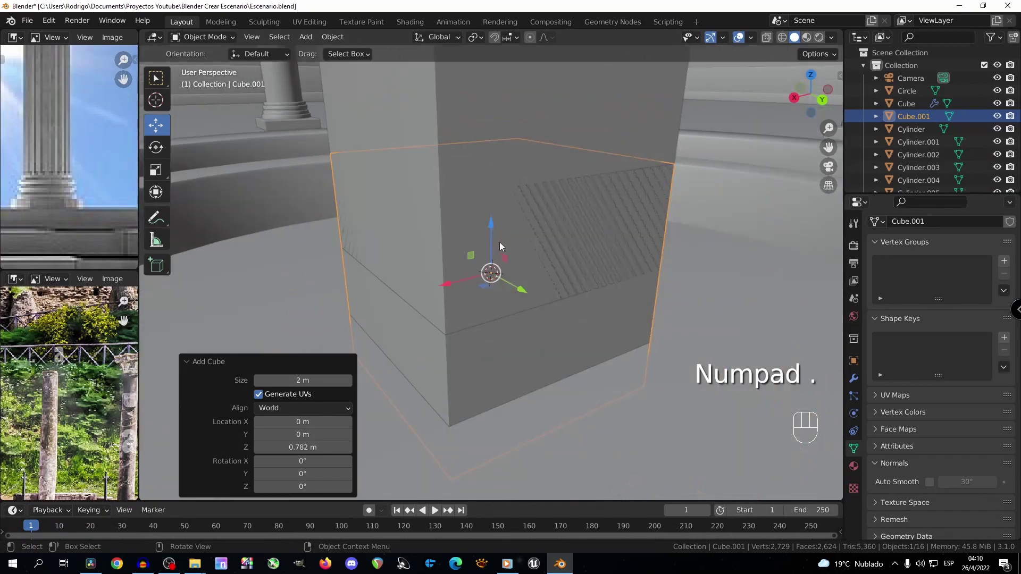
# Move the new cube about 1.85 m along X, away from the existing cube in the pool.
pyautogui.moveTo(466, 270); pyautogui.dragTo(267, 314)
pyautogui.scroll(-5, 267, 313)
pyautogui.moveTo(470, 274); pyautogui.dragTo(455, 278, button='middle')
pyautogui.scroll(-5, 455, 276)
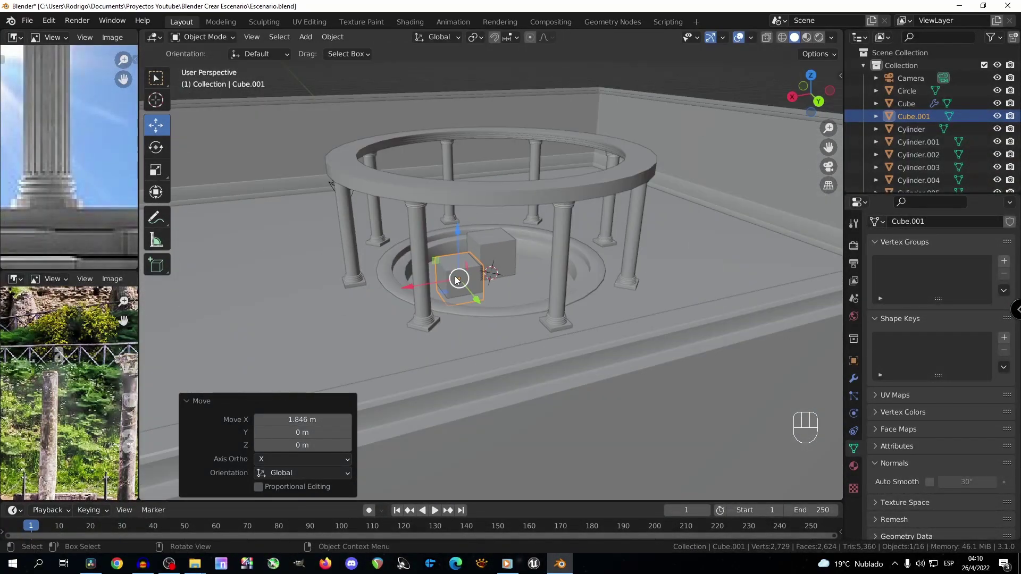
pyautogui.scroll(-1, 417, 307)
pyautogui.moveTo(428, 265); pyautogui.dragTo(425, 298, button='middle')
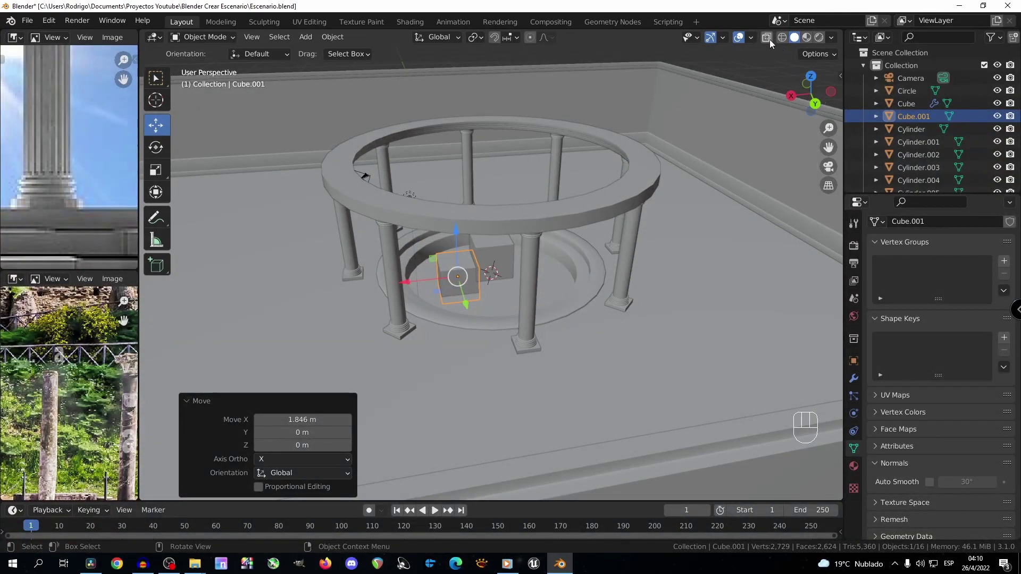
# In a wireframe front view, move the new cube to a column's base and scale it down.
pyautogui.hotkey('shift', 'z')
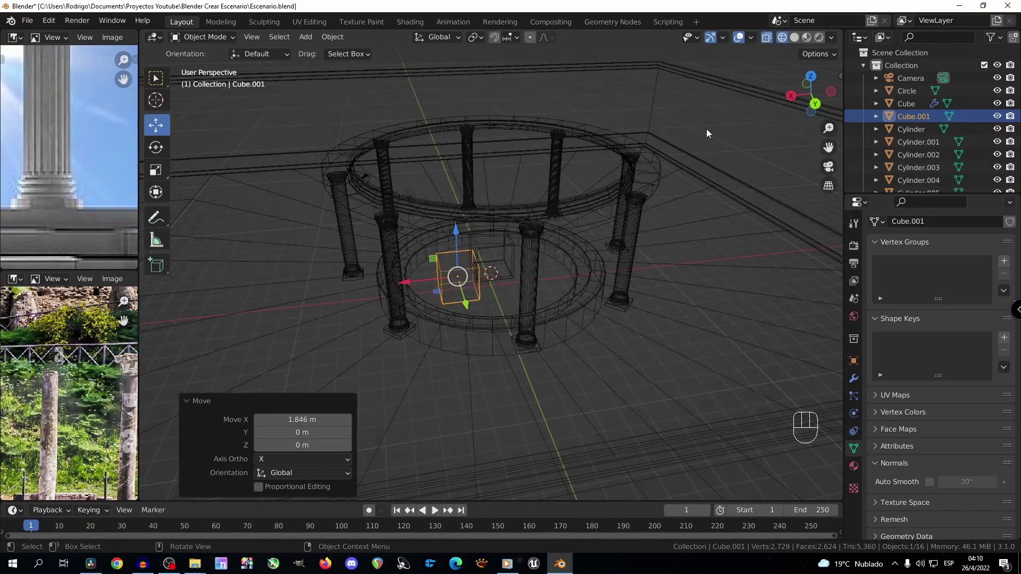
pyautogui.press('KP_1')
pyautogui.scroll(6, 706, 129)
pyautogui.press('g')
pyautogui.click(603, 152)
pyautogui.press('KP_Decimal')
pyautogui.press('s')
pyautogui.click(622, 202)
# Match the cube to the column base's width with a final scale of 0.963, and lower it along Z to floor level.
pyautogui.press('g')
pyautogui.click(672, 282)
pyautogui.press('s')
pyautogui.click(666, 287)
pyautogui.click(654, 288)
pyautogui.press('g')
pyautogui.press('z')
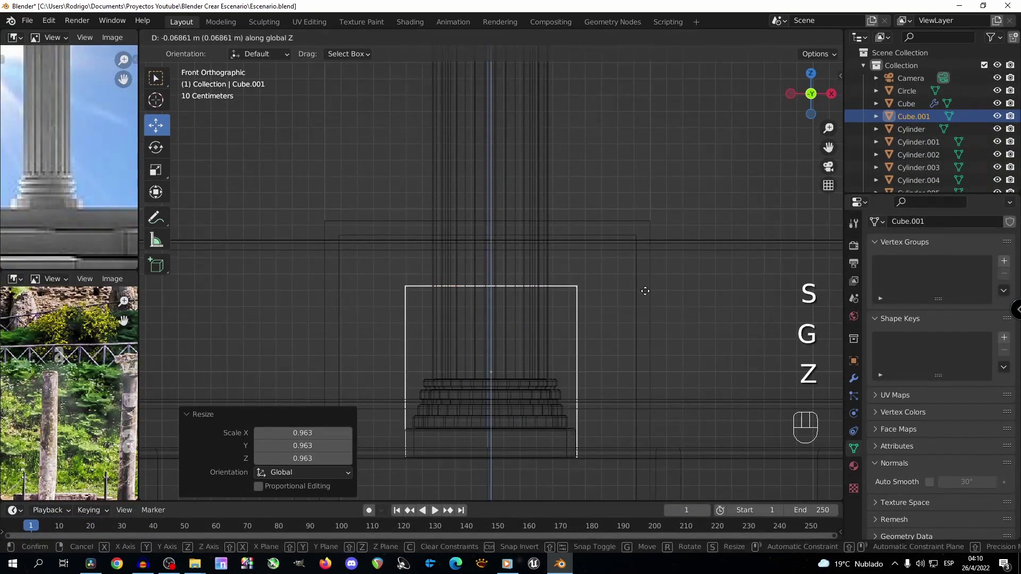
pyautogui.click(645, 290)
# Lower the cube's top face about 0.198 m along Z and activate the box selection tool.
pyautogui.press('Tab')
pyautogui.press('3')
pyautogui.click(515, 287)
pyautogui.scroll(-2, 518, 253)
pyautogui.press('g')
pyautogui.press('z')
pyautogui.click(517, 271)
pyautogui.press('w')
pyautogui.rightClick(517, 272)
pyautogui.rightClick(646, 241)
pyautogui.moveTo(156, 81); pyautogui.dragTo(201, 107)
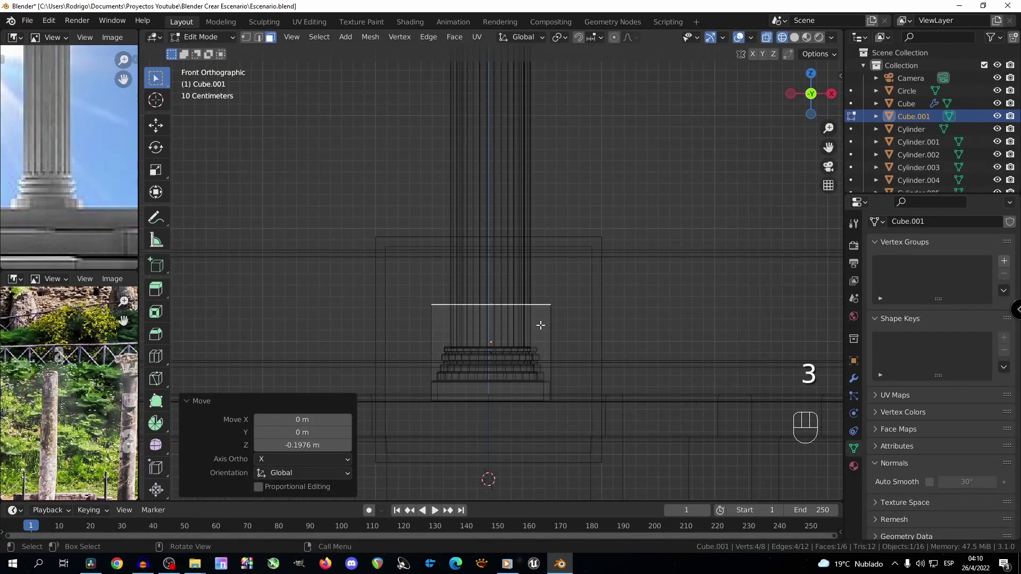
# Extrude the cube's top face slightly upward and scale it inward to form a tapered shoulder.
pyautogui.press('e')
pyautogui.click(543, 301)
pyautogui.press('s')
pyautogui.click(539, 297)
# Extrude the narrowed top face upward into a tall shaft and raise its end another 0.576 m along Z.
pyautogui.press('e')
pyautogui.click(549, 146)
pyautogui.scroll(-6, 540, 220)
pyautogui.press('g')
pyautogui.press('z')
pyautogui.click(544, 202)
pyautogui.scroll(4, 525, 262)
pyautogui.scroll(-4, 524, 263)
# Delete the shaft's top face to leave the post open, and return to Object Mode.
pyautogui.moveTo(527, 261); pyautogui.dragTo(490, 314, button='middle')
pyautogui.press('x')
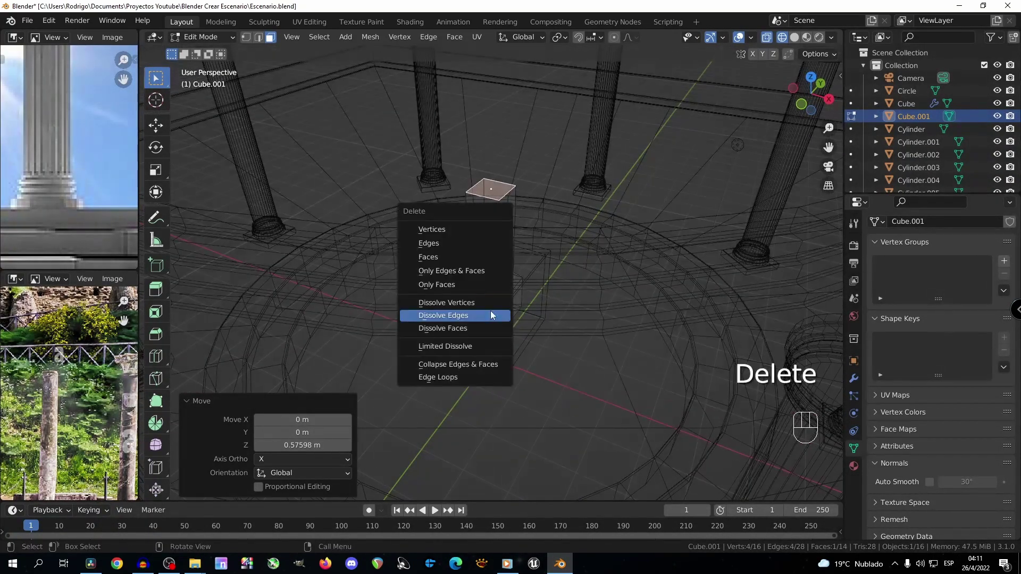
pyautogui.click(490, 315)
pyautogui.press('Tab')
# Move the post out of the pool, about 14.42 m along Y, into the open floor near the wall.
pyautogui.scroll(-4, 519, 283)
pyautogui.moveTo(537, 291); pyautogui.dragTo(625, 317)
pyautogui.moveTo(597, 278); pyautogui.dragTo(633, 227)
pyautogui.press('KP_Decimal')
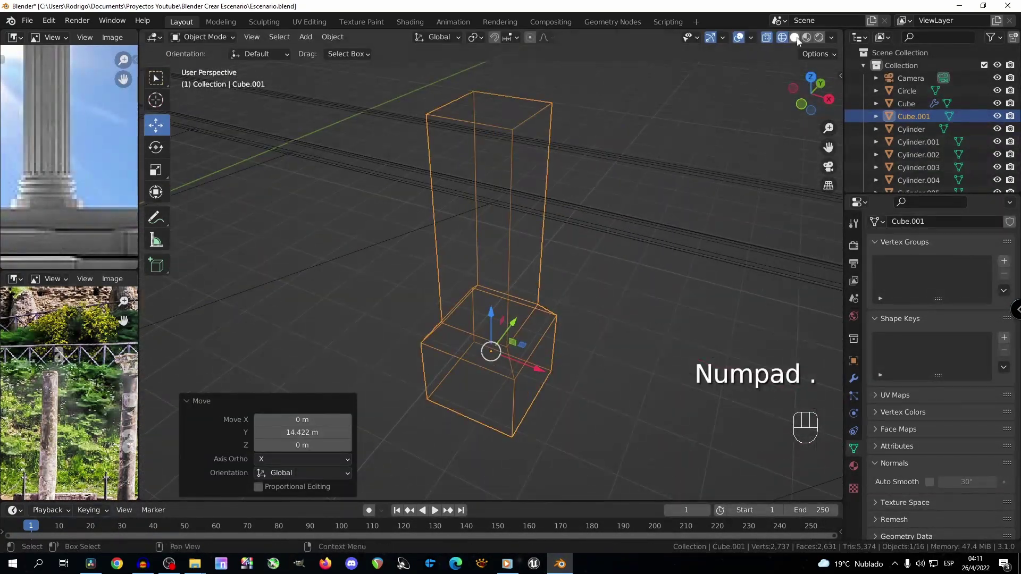
# In solid shading, select the open edge loop at the post's upper end and snap the 3D cursor to it.
pyautogui.click(795, 38)
pyautogui.press('Tab')
pyautogui.keyDown('alt'); pyautogui.click(482, 136); pyautogui.keyUp('alt')
pyautogui.scroll(-2, 392, 150)
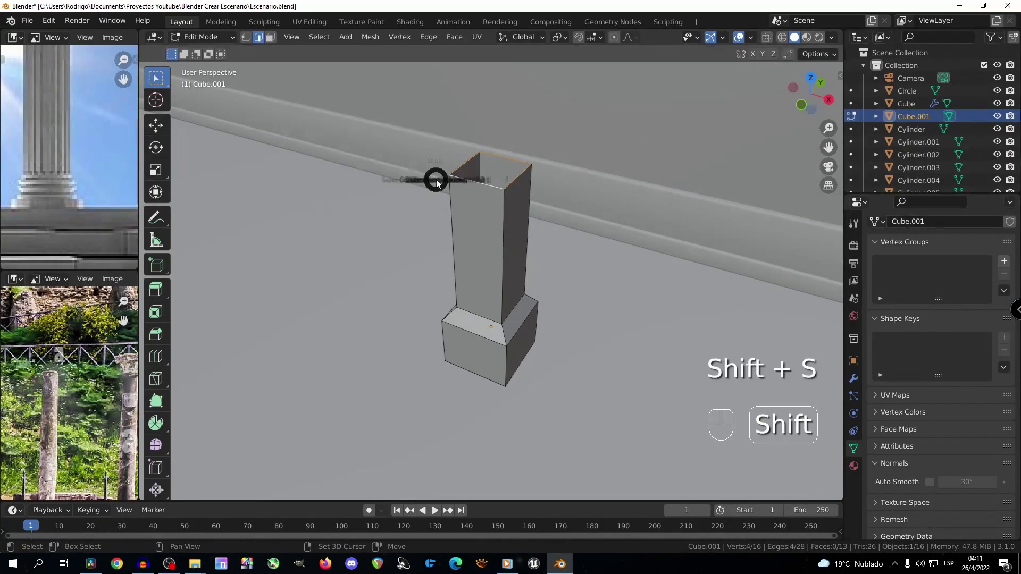
pyautogui.hotkey('shift', 's')
pyautogui.click(436, 234)
# Set the post's origin to the 3D cursor.
pyautogui.press('Tab')
pyautogui.click(333, 37)
pyautogui.moveTo(372, 64)
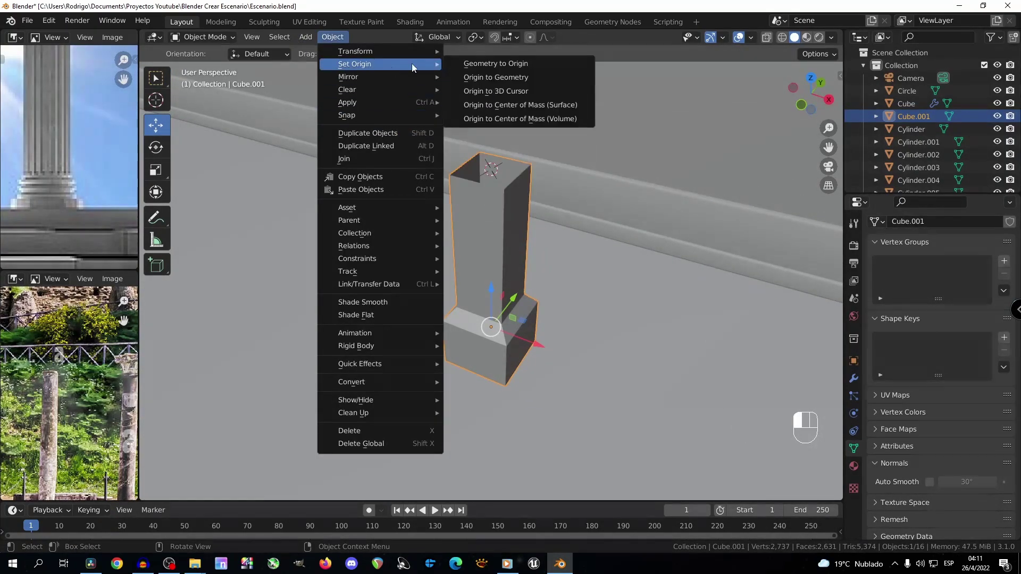
pyautogui.click(479, 91)
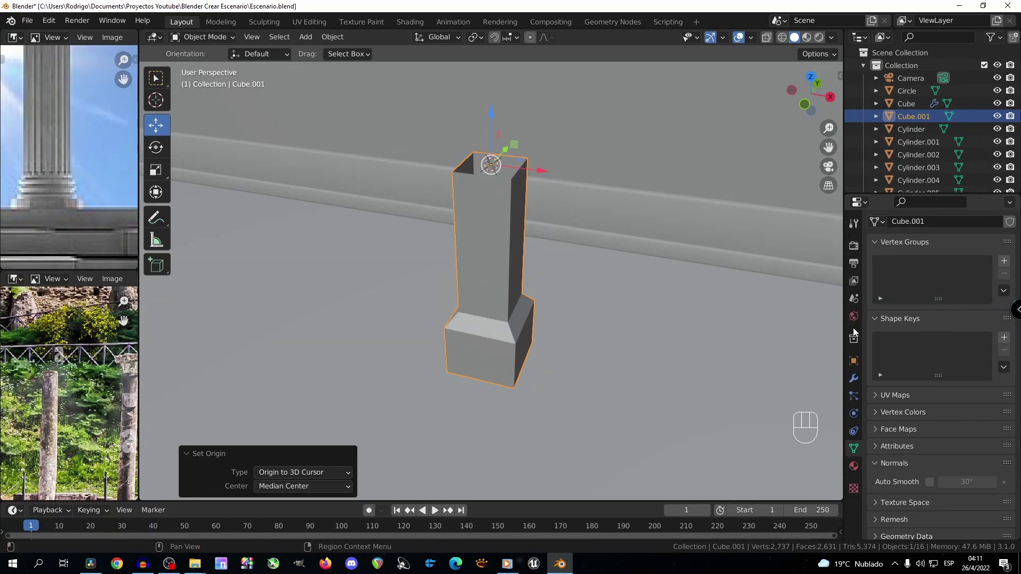
# Add a Mirror modifier to the post.
pyautogui.click(855, 378)
pyautogui.click(941, 243)
pyautogui.click(750, 391)
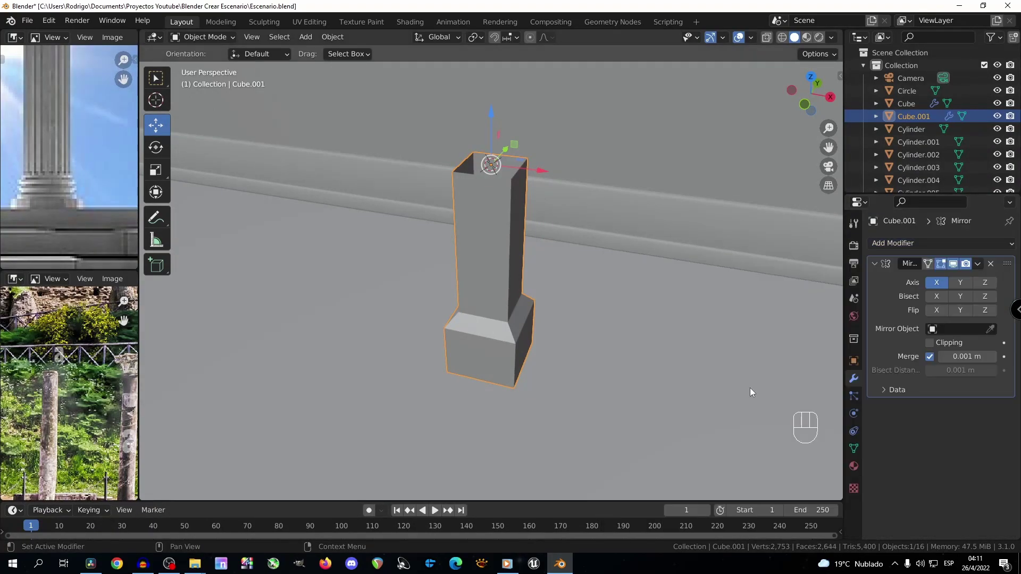
# Mirror the post along Z instead of X with clipping enabled, and apply the Mirror modifier.
pyautogui.click(938, 287)
pyautogui.click(930, 343)
pyautogui.scroll(-4, 681, 345)
pyautogui.moveTo(681, 346); pyautogui.dragTo(681, 315, button='middle')
pyautogui.click(946, 280)
pyautogui.scroll(2, 544, 298)
# Dissolve the seam edges around the middle of the mirrored post.
pyautogui.press('Tab')
pyautogui.press('Delete')
pyautogui.click(534, 346)
pyautogui.scroll(-5, 529, 330)
pyautogui.moveTo(529, 330); pyautogui.dragTo(505, 353, button='middle')
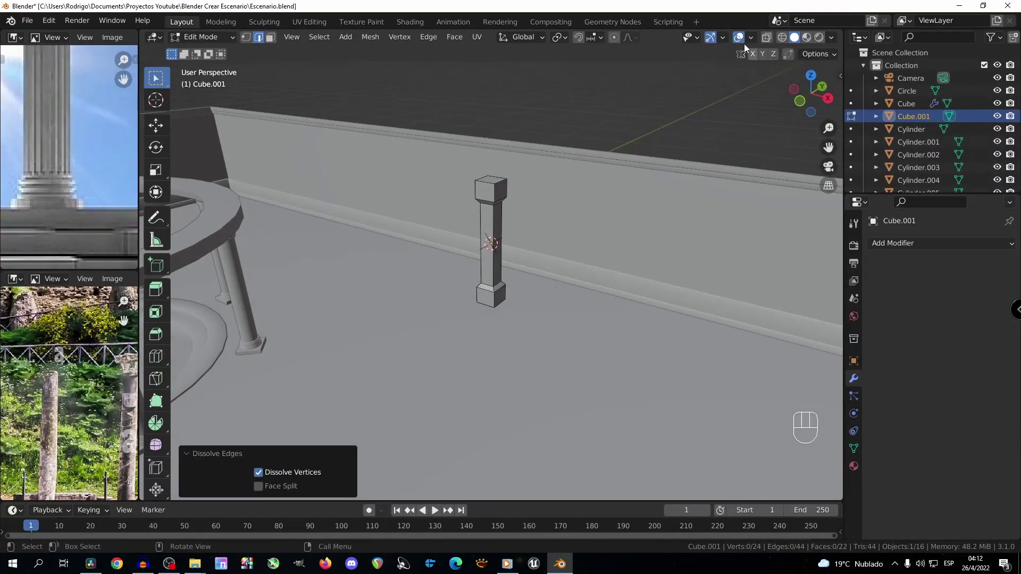
# Adjust the post's height by selecting its whole upper block in wireframe and moving it along Z in front view.
pyautogui.click(782, 38)
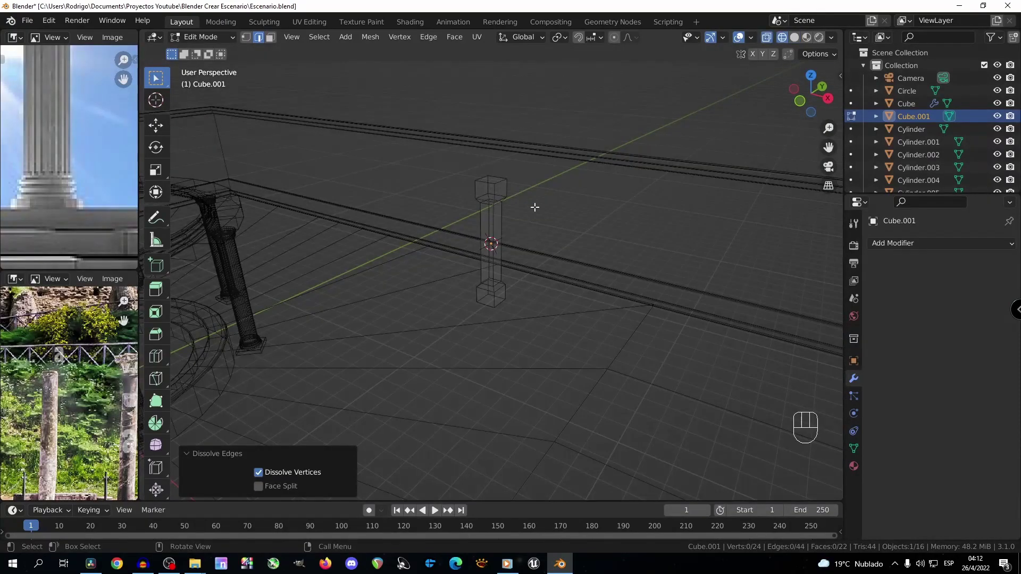
pyautogui.press('b')
pyautogui.moveTo(548, 156); pyautogui.dragTo(460, 213)
pyautogui.press('KP_1')
pyautogui.scroll(2, 507, 231)
pyautogui.press('g')
pyautogui.press('z')
pyautogui.click(525, 207)
pyautogui.moveTo(524, 208)
pyautogui.mouseDown(button='middle')
pyautogui.moveTo(451, 271)
pyautogui.moveTo(465, 285)
pyautogui.mouseUp(button='middle')
pyautogui.scroll(3, 465, 285)
pyautogui.click(794, 37)
# Isolate the post in local view, add an edge loop around the sloped shoulder of its base and scale the loop.
pyautogui.press('KP_Divide')
pyautogui.press('KP_4')
pyautogui.press('KP_4')
pyautogui.press('ctrl+KP_2')
pyautogui.press('ctrl+KP_2')
pyautogui.press('ctrl+KP_2')
pyautogui.press('ctrl+KP_2')
pyautogui.press('ctrl+KP_2')
pyautogui.press('ctrl+KP_2')
pyautogui.press('ctrl+KP_2')
pyautogui.press('ctrl+KP_2')
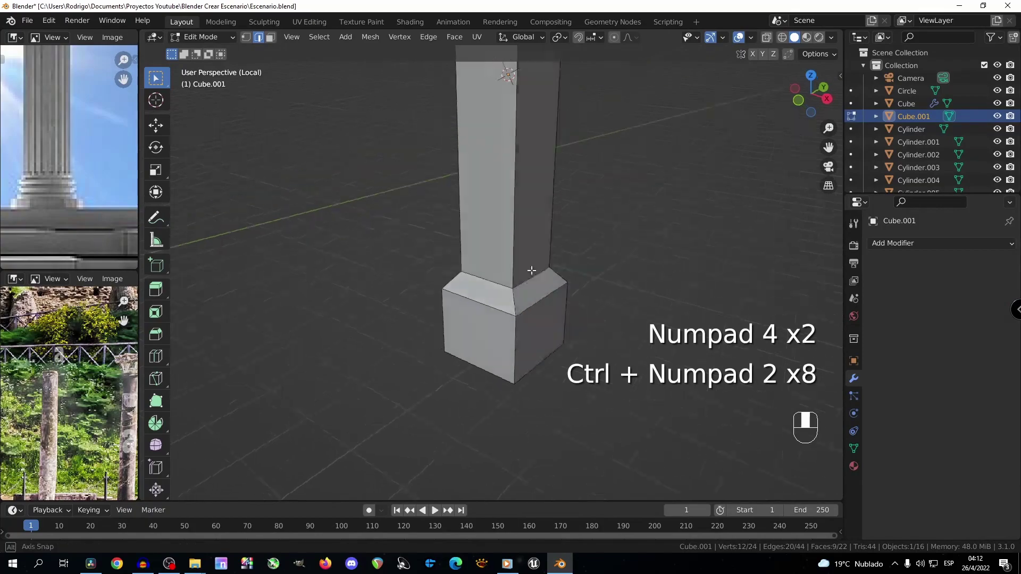
pyautogui.hotkey('ctrl', 'r')
pyautogui.click(596, 340)
pyautogui.press('s')
pyautogui.click(605, 349)
# Add an edge loop around the sloped shoulder under the upper block, lowering it along Z and scaling it outward.
pyautogui.scroll(-4, 581, 285)
pyautogui.hotkey('ctrl', 'r')
pyautogui.click(508, 125)
pyautogui.moveTo(581, 285)
pyautogui.mouseDown(button='middle')
pyautogui.moveTo(569, 207)
pyautogui.moveTo(588, 288)
pyautogui.mouseUp(button='middle')
pyautogui.click(508, 128)
pyautogui.press('KP_Decimal')
pyautogui.press('z')
pyautogui.press('g')
pyautogui.press('z')
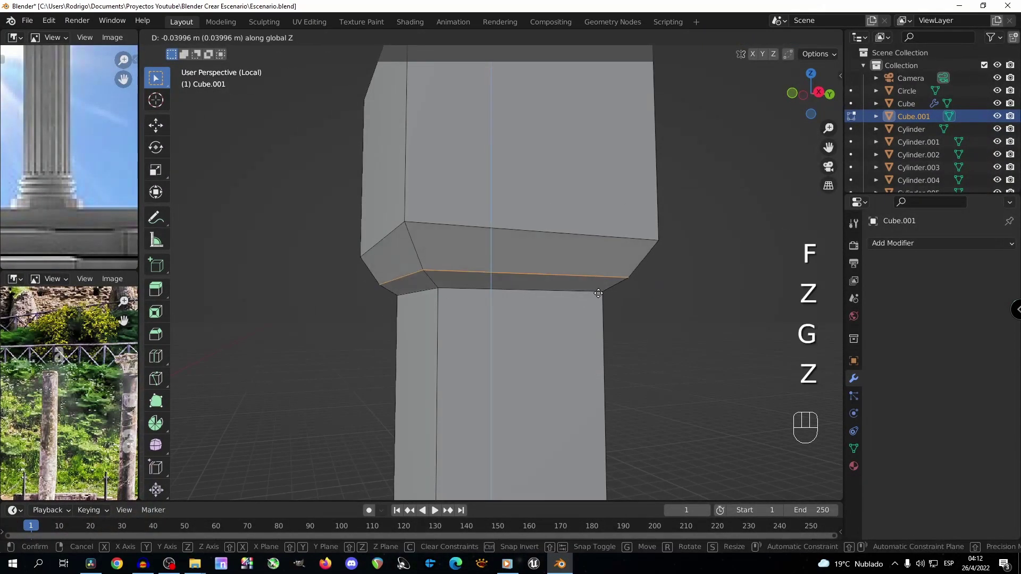
pyautogui.click(595, 308)
pyautogui.press('s')
pyautogui.press('z')
pyautogui.rightClick(608, 308)
pyautogui.press('s')
pyautogui.click(641, 327)
pyautogui.press('g')
pyautogui.press('z')
pyautogui.click(629, 327)
# Bevel the horizontal edge loops around the post's upper and lower blocks.
pyautogui.keyDown('alt'); pyautogui.click(537, 232); pyautogui.keyUp('alt')
pyautogui.scroll(-2, 504, 269)
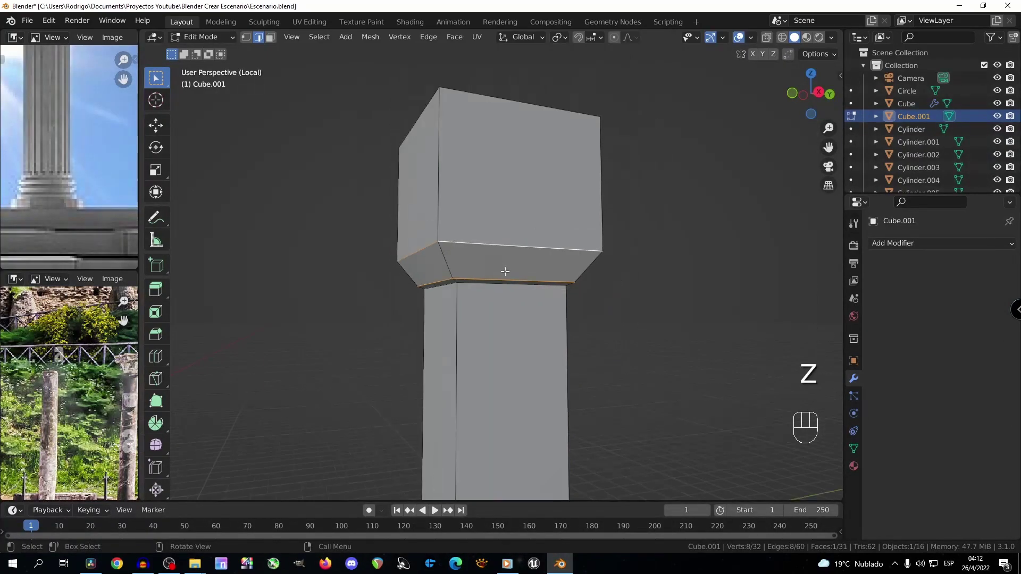
pyautogui.keyDown('alt'); pyautogui.keyDown('shift'); pyautogui.click(506, 280); pyautogui.keyUp('shift'); pyautogui.keyUp('alt')
pyautogui.scroll(-4, 572, 249)
pyautogui.press('ctrl+KP_2')
pyautogui.press('ctrl+KP_2')
pyautogui.press('ctrl+KP_2')
pyautogui.press('ctrl+KP_2')
pyautogui.press('ctrl+KP_2')
pyautogui.press('ctrl+KP_2')
pyautogui.press('ctrl+KP_2')
pyautogui.press('ctrl+KP_2')
pyautogui.press('ctrl+KP_2')
pyautogui.press('ctrl+KP_2')
pyautogui.press('ctrl+KP_2')
pyautogui.press('ctrl+KP_2')
pyautogui.press('ctrl+KP_2')
pyautogui.press('ctrl+KP_2')
pyautogui.press('ctrl+KP_2')
pyautogui.moveTo(572, 249); pyautogui.dragTo(593, 279, button='middle')
pyautogui.scroll(2, 585, 287)
pyautogui.keyDown('alt'); pyautogui.keyDown('shift'); pyautogui.click(470, 393); pyautogui.keyUp('shift'); pyautogui.keyUp('alt')
pyautogui.keyDown('alt'); pyautogui.keyDown('shift'); pyautogui.click(473, 303); pyautogui.keyUp('shift'); pyautogui.keyUp('alt')
pyautogui.keyDown('alt'); pyautogui.keyDown('shift'); pyautogui.click(479, 274); pyautogui.keyUp('shift'); pyautogui.keyUp('alt')
pyautogui.moveTo(592, 337); pyautogui.dragTo(489, 329, button='middle')
pyautogui.hotkey('ctrl', 'b')
pyautogui.click(606, 351)
pyautogui.scroll(3, 577, 331)
# Inspect the bevelled post from different angles in Object Mode.
pyautogui.press('Tab')
pyautogui.press('ctrl+KP_8')
pyautogui.press('ctrl+KP_8')
pyautogui.press('ctrl+KP_8')
pyautogui.press('ctrl+KP_8')
pyautogui.press('ctrl+KP_8')
pyautogui.press('ctrl+KP_8')
pyautogui.press('ctrl+KP_8')
pyautogui.press('ctrl+KP_8')
pyautogui.press('ctrl+KP_8')
pyautogui.press('ctrl+KP_8')
pyautogui.press('ctrl+KP_8')
pyautogui.press('ctrl+KP_8')
pyautogui.press('ctrl+KP_8')
pyautogui.press('ctrl+KP_8')
pyautogui.press('ctrl+KP_8')
pyautogui.press('ctrl+KP_8')
pyautogui.press('ctrl+KP_8')
pyautogui.press('ctrl+KP_8')
pyautogui.press('Tab')
# Delete the end faces at both ends of the post.
pyautogui.keyDown('alt'); pyautogui.keyDown('shift'); pyautogui.click(381, 321); pyautogui.keyUp('shift'); pyautogui.keyUp('alt')
pyautogui.moveTo(384, 317); pyautogui.dragTo(432, 366, button='middle')
pyautogui.press('3')
pyautogui.click(368, 228)
pyautogui.press('Delete')
pyautogui.click(365, 170)
pyautogui.moveTo(462, 298); pyautogui.dragTo(369, 268, button='middle')
pyautogui.click(420, 304)
pyautogui.press('Delete')
pyautogui.click(420, 305)
# Bevel the four vertical corner edges along the full length of the post.
pyautogui.moveTo(423, 313); pyautogui.dragTo(486, 401, button='middle')
pyautogui.press('2')
pyautogui.keyDown('alt'); pyautogui.keyDown('shift'); pyautogui.click(420, 343); pyautogui.keyUp('shift'); pyautogui.keyUp('alt')
pyautogui.keyDown('alt'); pyautogui.scroll(1, 418, 342); pyautogui.keyUp('alt')
pyautogui.scroll(5, 418, 342)
pyautogui.moveTo(418, 342); pyautogui.dragTo(325, 258, button='middle')
pyautogui.keyDown('alt'); pyautogui.keyDown('shift'); pyautogui.click(388, 262); pyautogui.keyUp('shift'); pyautogui.keyUp('alt')
pyautogui.moveTo(388, 262); pyautogui.dragTo(521, 223, button='middle')
pyautogui.keyDown('alt'); pyautogui.keyDown('shift'); pyautogui.click(579, 167); pyautogui.keyUp('shift'); pyautogui.keyUp('alt')
pyautogui.moveTo(578, 166); pyautogui.dragTo(643, 301, button='middle')
pyautogui.keyDown('alt'); pyautogui.keyDown('shift'); pyautogui.click(598, 197); pyautogui.keyUp('shift'); pyautogui.keyUp('alt')
pyautogui.press('ctrl+KP_2')
pyautogui.press('ctrl+KP_2')
pyautogui.press('ctrl+KP_2')
pyautogui.press('ctrl+KP_2')
pyautogui.press('ctrl+KP_2')
pyautogui.press('ctrl+KP_2')
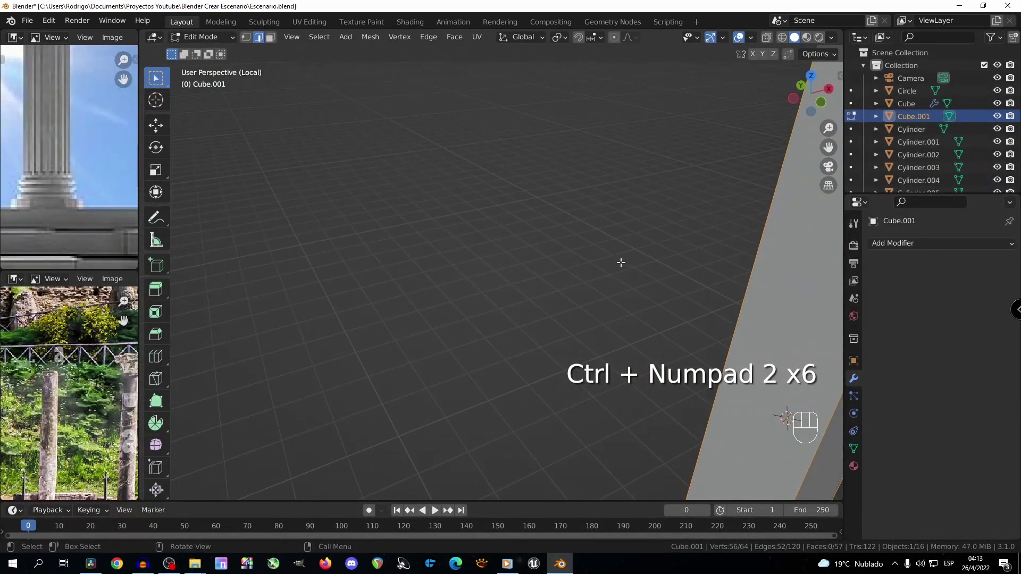
pyautogui.press('KP_Decimal')
pyautogui.hotkey('ctrl', 'b')
pyautogui.click(588, 284)
# Shade the post smooth with Auto Smooth at 30° and return from local view to the full scene.
pyautogui.press('Tab')
pyautogui.scroll(-4, 589, 280)
pyautogui.moveTo(588, 280); pyautogui.dragTo(654, 293, button='middle')
pyautogui.rightClick(496, 192)
pyautogui.click(497, 192)
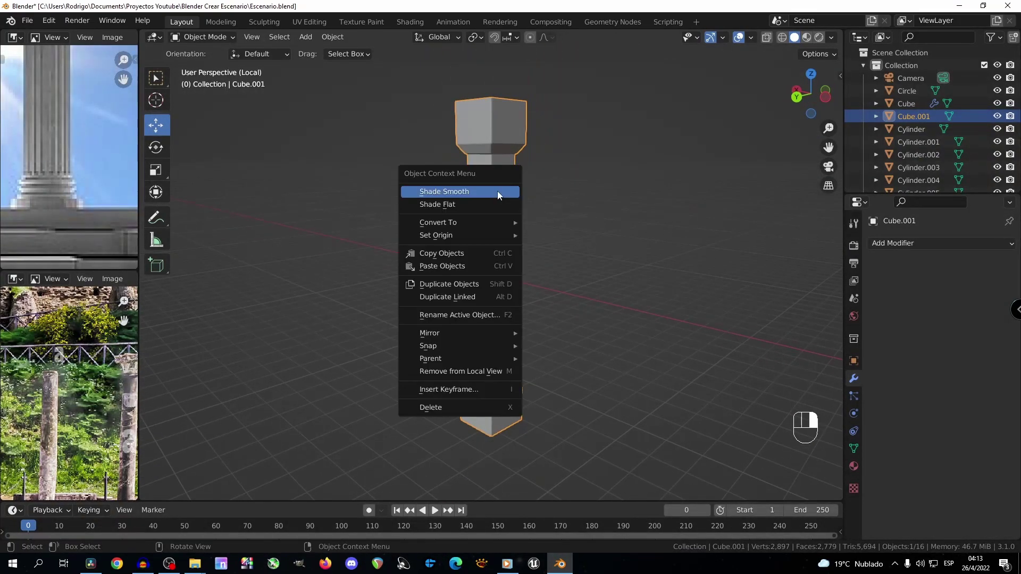
pyautogui.click(854, 448)
pyautogui.click(929, 503)
pyautogui.moveTo(606, 337); pyautogui.dragTo(630, 338, button='middle')
pyautogui.press('KP_Divide')
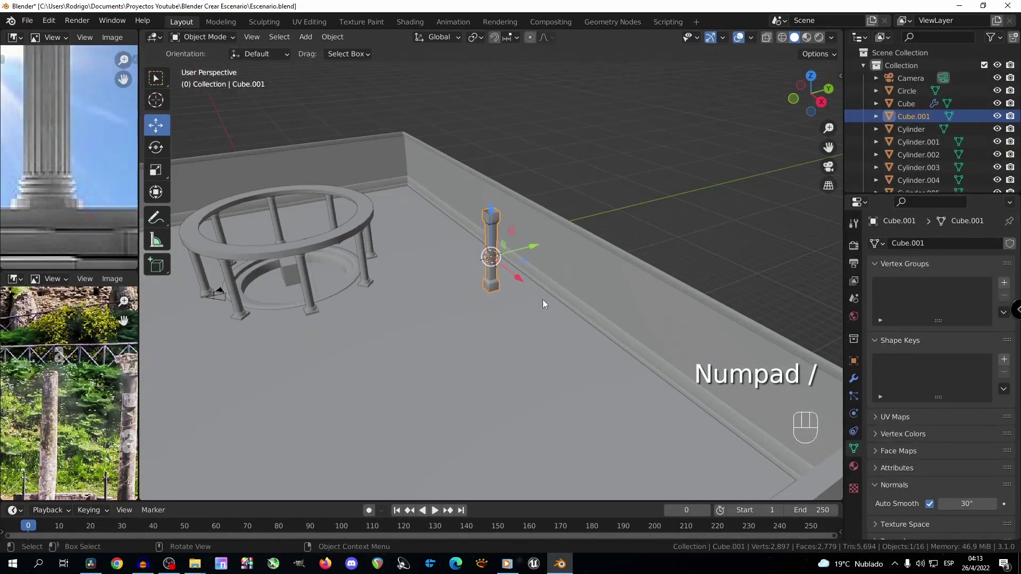
# Move the post about 2.99 m along Y to the wall and adjust its position against the skirting.
pyautogui.scroll(7, 540, 290)
pyautogui.moveTo(536, 281); pyautogui.dragTo(505, 288, button='middle')
pyautogui.moveTo(532, 204); pyautogui.dragTo(653, 203)
pyautogui.moveTo(640, 210); pyautogui.dragTo(615, 218, button='middle')
pyautogui.moveTo(666, 226)
pyautogui.mouseDown()
pyautogui.moveTo(687, 225)
pyautogui.moveTo(683, 234)
pyautogui.mouseUp()
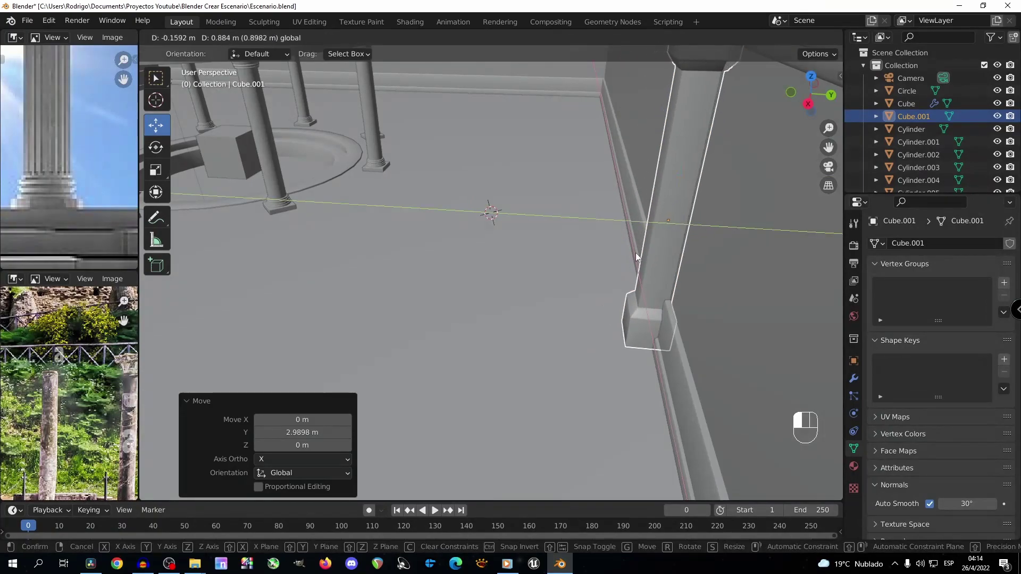
pyautogui.scroll(-6, 638, 224)
# Fit the post against the wall skirting and check its placement in a wireframe top view.
pyautogui.moveTo(611, 223); pyautogui.dragTo(495, 176, button='middle')
pyautogui.click(487, 114)
pyautogui.moveTo(492, 127); pyautogui.dragTo(520, 166, button='middle')
pyautogui.click(487, 208)
pyautogui.scroll(4, 494, 202)
pyautogui.press('KP_7')
pyautogui.scroll(3, 612, 193)
pyautogui.scroll(-1, 571, 272)
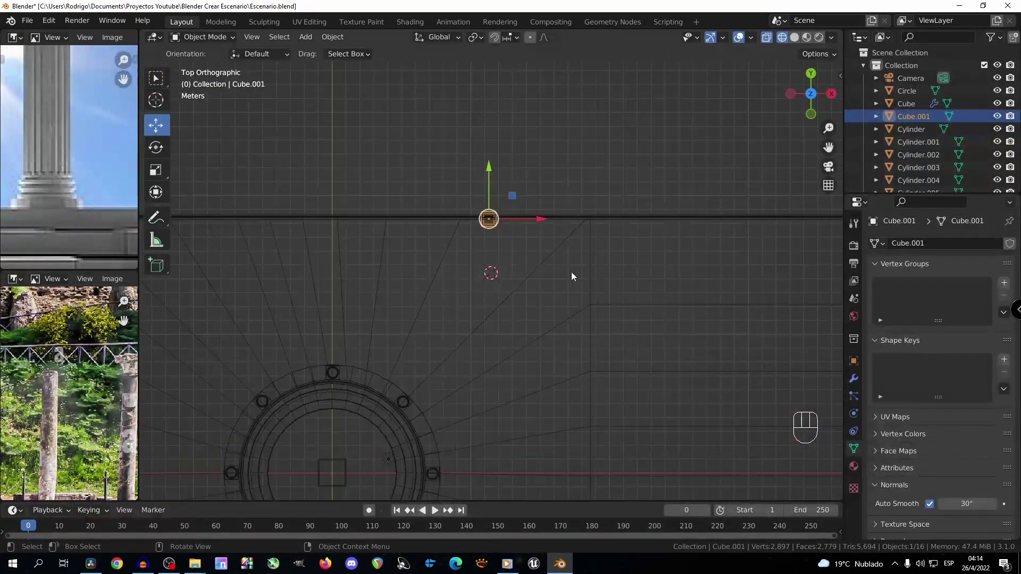
# Make a linked duplicate of the post and move it along X beside the same wall.
pyautogui.scroll(3, 572, 272)
pyautogui.hotkey('alt', 's')
pyautogui.hotkey('ctrl', 'z')
pyautogui.hotkey('alt', 'd')
pyautogui.moveTo(537, 179); pyautogui.dragTo(650, 179)
# Select both posts and place linked duplicates of them further along the same wall in the X direction.
pyautogui.keyDown('shift'); pyautogui.click(501, 180); pyautogui.keyUp('shift')
pyautogui.moveTo(501, 179); pyautogui.dragTo(570, 251, button='middle')
pyautogui.hotkey('alt', 'd')
pyautogui.moveTo(390, 258); pyautogui.dragTo(352, 258)
# Adjust the spacing of the four posts along X in a maximized front view.
pyautogui.click(347, 235)
pyautogui.press('KP_1')
pyautogui.moveTo(289, 249); pyautogui.dragTo(330, 248)
pyautogui.hotkey('ctrl', 'space')
pyautogui.press('ctrl+KP_4')
pyautogui.press('ctrl+KP_4')
pyautogui.press('ctrl+KP_4')
pyautogui.press('ctrl+KP_4')
pyautogui.press('ctrl+KP_4')
pyautogui.moveTo(443, 266); pyautogui.dragTo(449, 265)
pyautogui.click(668, 225)
pyautogui.moveTo(692, 266); pyautogui.dragTo(579, 264)
pyautogui.click(749, 237)
pyautogui.moveTo(770, 265); pyautogui.dragTo(716, 262)
# Make linked duplicates of all four posts, move them along X, and delete the surplus post beyond the wall's end.
pyautogui.keyDown('shift'); pyautogui.click(550, 210); pyautogui.keyUp('shift')
pyautogui.keyDown('shift'); pyautogui.click(414, 235); pyautogui.keyUp('shift')
pyautogui.keyDown('shift'); pyautogui.click(280, 262); pyautogui.keyUp('shift')
pyautogui.hotkey('alt', 'd')
pyautogui.moveTo(509, 267); pyautogui.dragTo(801, 266)
pyautogui.scroll(-3, 801, 266)
pyautogui.moveTo(728, 277); pyautogui.dragTo(832, 269)
pyautogui.click(926, 250)
pyautogui.press('Delete')
# Shift the individual posts along X until the seven posts are evenly spaced on the long wall.
pyautogui.press('ctrl+KP_6')
pyautogui.press('ctrl+KP_6')
pyautogui.press('ctrl+KP_6')
pyautogui.press('ctrl+KP_6')
pyautogui.press('ctrl+KP_6')
pyautogui.press('ctrl+KP_6')
pyautogui.scroll(2, 872, 259)
pyautogui.click(849, 254)
pyautogui.click(284, 228)
pyautogui.moveTo(312, 269); pyautogui.dragTo(309, 269)
pyautogui.click(410, 228)
pyautogui.click(401, 229)
pyautogui.moveTo(426, 269); pyautogui.dragTo(417, 269)
pyautogui.click(513, 239)
pyautogui.moveTo(539, 269); pyautogui.dragTo(532, 268)
pyautogui.click(617, 251)
pyautogui.moveTo(648, 269); pyautogui.dragTo(645, 269)
pyautogui.click(730, 252)
pyautogui.moveTo(760, 268); pyautogui.dragTo(748, 268)
pyautogui.click(807, 252)
pyautogui.moveTo(838, 267); pyautogui.dragTo(848, 267)
# Select all seven wall posts and shift the whole row along X to centre it on the wall.
pyautogui.keyDown('shift'); pyautogui.click(717, 250); pyautogui.keyUp('shift')
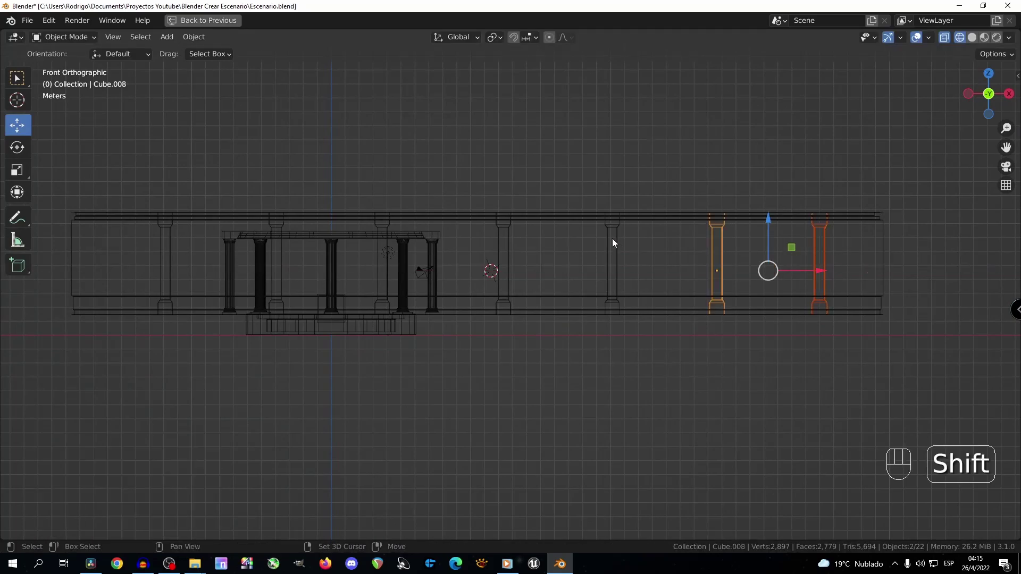
pyautogui.keyDown('shift'); pyautogui.click(170, 259); pyautogui.keyUp('shift')
pyautogui.moveTo(549, 270); pyautogui.dragTo(537, 252)
# Make linked duplicates of the seven posts and move them -36.07 m along Y to the opposite long wall.
pyautogui.scroll(-6, 537, 252)
pyautogui.press('KP_7')
pyautogui.press('KP_4')
pyautogui.press('KP_4')
pyautogui.press('KP_4')
pyautogui.press('KP_4')
pyautogui.press('KP_4')
pyautogui.press('KP_4')
pyautogui.press('KP_5')
pyautogui.hotkey('alt', 'd')
pyautogui.click(751, 285)
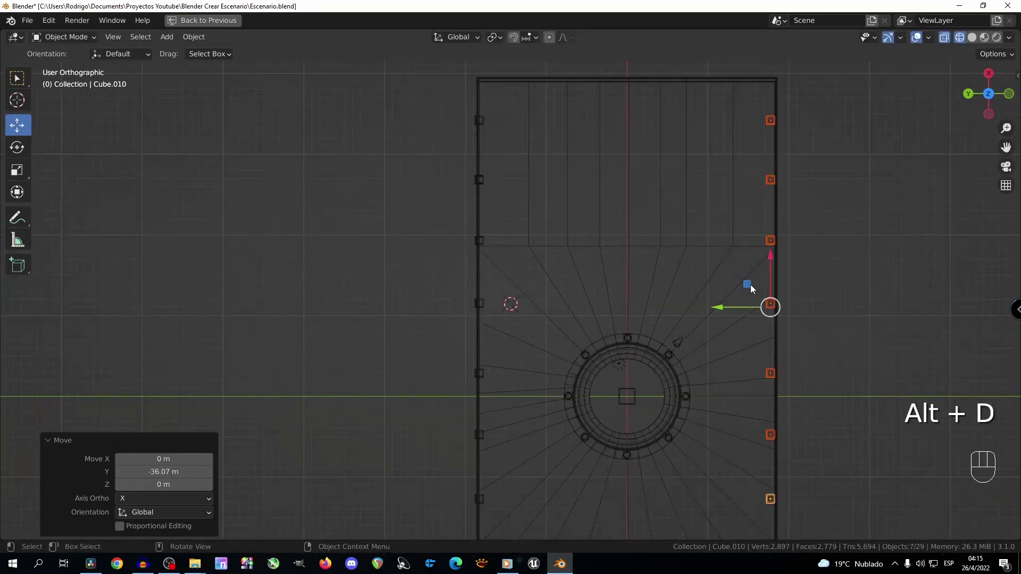
# Move the duplicated row of posts -0.53445 m along Y to fit it against the opposite wall.
pyautogui.press('KP_Decimal')
pyautogui.press('KP_5')
pyautogui.press('KP_2')
pyautogui.press('KP_2')
pyautogui.press('KP_2')
pyautogui.press('KP_2')
pyautogui.moveTo(619, 288); pyautogui.dragTo(638, 268, button='middle')
pyautogui.scroll(4, 638, 268)
pyautogui.hotkey('alt', 'z')
pyautogui.moveTo(464, 316); pyautogui.dragTo(495, 312)
pyautogui.scroll(-5, 636, 292)
# Duplicate five of the long-wall posts and rotate the copies into a row parallel to the short wall.
pyautogui.press('KP_8')
pyautogui.press('ctrl+KP_6')
pyautogui.press('ctrl+KP_6')
pyautogui.press('ctrl+KP_6')
pyautogui.press('ctrl+KP_6')
pyautogui.press('ctrl+KP_6')
pyautogui.press('ctrl+KP_6')
pyautogui.press('ctrl+KP_6')
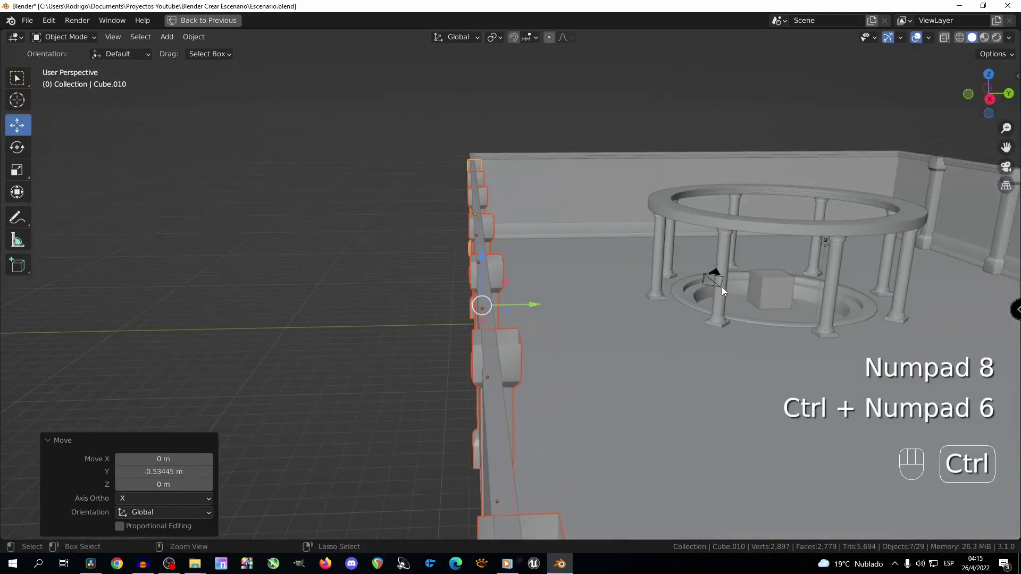
pyautogui.scroll(2, 665, 273)
pyautogui.press('KP_7')
pyautogui.click(959, 37)
pyautogui.scroll(-3, 478, 265)
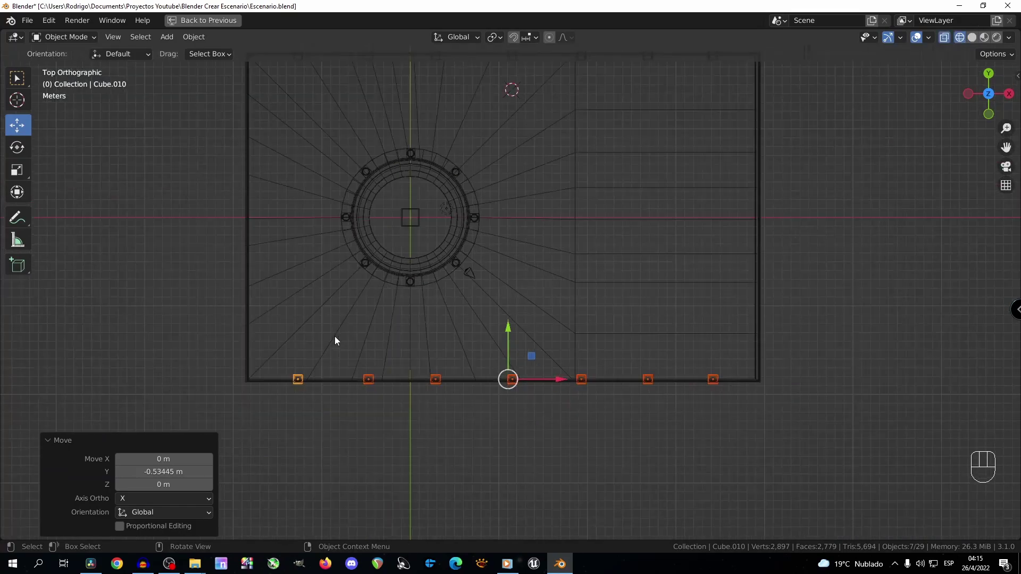
pyautogui.click(298, 380)
pyautogui.keyDown('shift'); pyautogui.click(368, 380); pyautogui.keyUp('shift')
pyautogui.click(483, 178)
pyautogui.press('r')
pyautogui.keyDown('ctrl'); pyautogui.click(373, 326); pyautogui.keyUp('ctrl')
# Move the rotated row of five posts -12.02 m along X to the short wall near the pool.
pyautogui.press('KP_4')
pyautogui.press('KP_4')
pyautogui.press('KP_4')
pyautogui.press('KP_4')
pyautogui.press('KP_4')
pyautogui.press('KP_4')
pyautogui.press('KP_5')
pyautogui.press('ctrl+KP_2')
pyautogui.press('ctrl+KP_2')
pyautogui.press('ctrl+KP_2')
pyautogui.press('ctrl+KP_2')
pyautogui.press('ctrl+KP_2')
pyautogui.press('ctrl+KP_2')
pyautogui.press('ctrl+KP_2')
pyautogui.press('ctrl+KP_2')
pyautogui.scroll(5, 423, 271)
pyautogui.scroll(-1, 420, 261)
pyautogui.moveTo(352, 127); pyautogui.dragTo(362, 354)
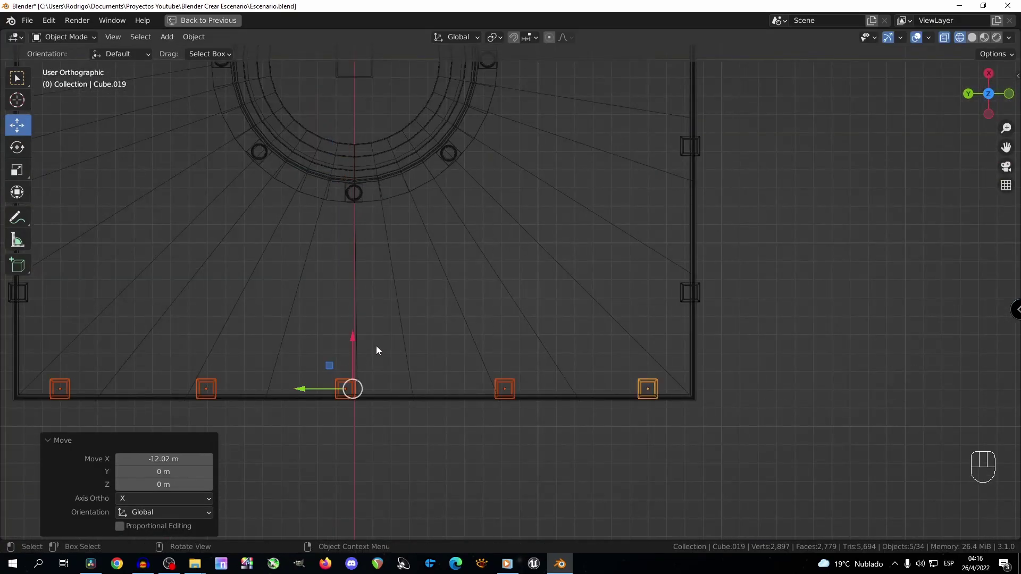
# Adjust the five short-wall posts along X so they sit against the wall and skirting.
pyautogui.press('KP_Decimal')
pyautogui.press('KP_6')
pyautogui.press('KP_6')
pyautogui.press('KP_6')
pyautogui.press('KP_6')
pyautogui.press('KP_6')
pyautogui.press('KP_6')
pyautogui.press('KP_5')
pyautogui.press('KP_2')
pyautogui.press('KP_2')
pyautogui.press('KP_2')
pyautogui.press('KP_Add')
pyautogui.press('KP_Add')
pyautogui.press('KP_Add')
pyautogui.press('KP_Add')
pyautogui.press('KP_Add')
pyautogui.press('KP_Add')
pyautogui.press('KP_Add')
pyautogui.scroll(-3, 844, 106)
pyautogui.moveTo(844, 107); pyautogui.dragTo(925, 130, button='middle')
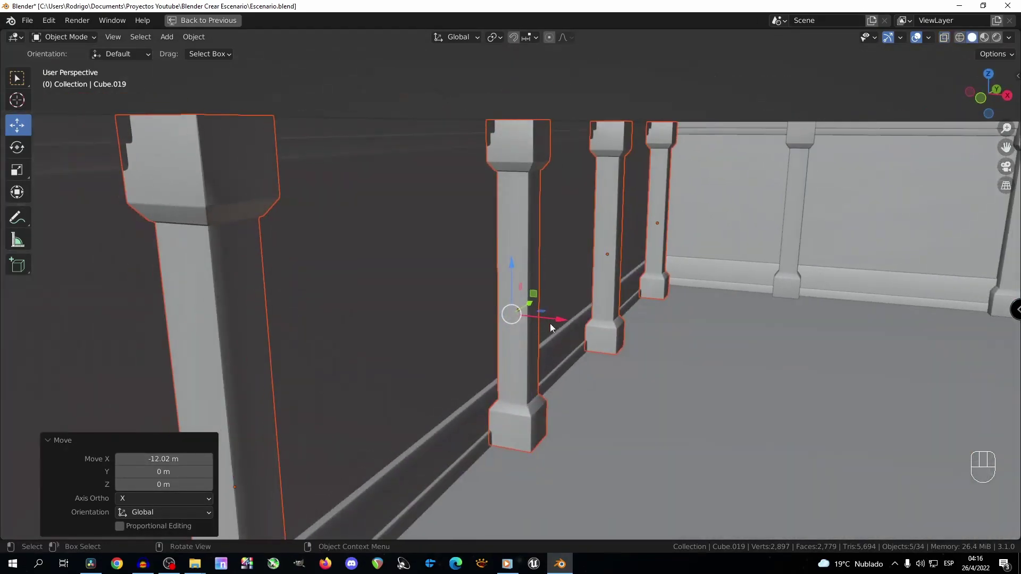
pyautogui.moveTo(567, 323); pyautogui.dragTo(554, 321)
# Make linked duplicates of the five posts and fit them along X against the opposite short wall.
pyautogui.scroll(-9, 556, 319)
pyautogui.moveTo(559, 309); pyautogui.dragTo(582, 327, button='middle')
pyautogui.hotkey('alt', 'd')
pyautogui.rightClick(582, 327)
pyautogui.moveTo(561, 301); pyautogui.dragTo(1020, 331)
pyautogui.press('KP_Decimal')
pyautogui.moveTo(639, 334); pyautogui.dragTo(687, 330, button='middle')
pyautogui.scroll(2, 585, 313)
pyautogui.moveTo(530, 291)
pyautogui.mouseDown()
pyautogui.moveTo(517, 299)
pyautogui.moveTo(528, 292)
pyautogui.mouseUp()
pyautogui.scroll(5, 532, 308)
pyautogui.scroll(-5, 527, 316)
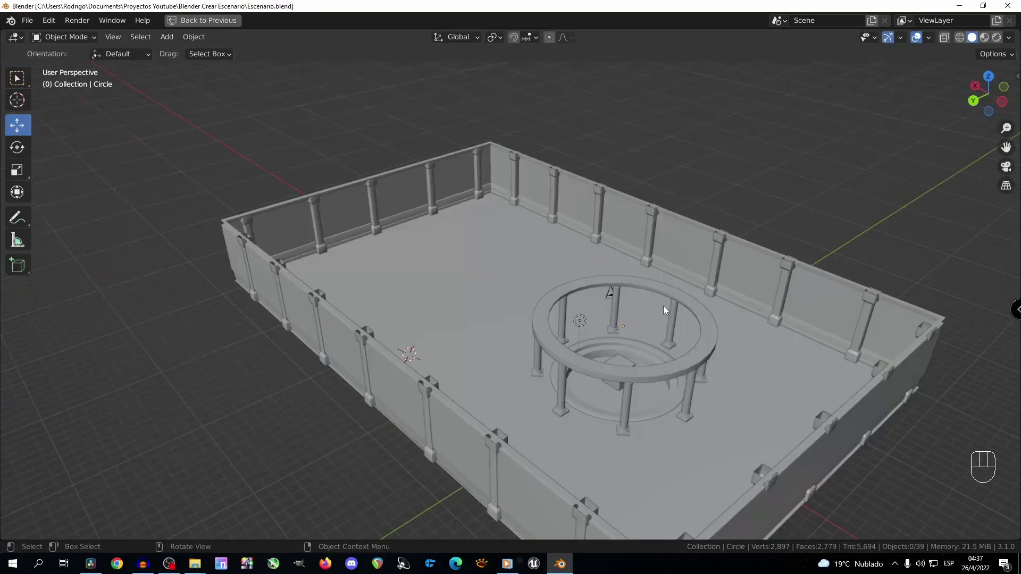
# Cut two vertical edge loops into the short wall behind the pool, one on each side of its middle post.
pyautogui.moveTo(662, 305); pyautogui.dragTo(33, 305, button='middle')
pyautogui.scroll(2, 743, 332)
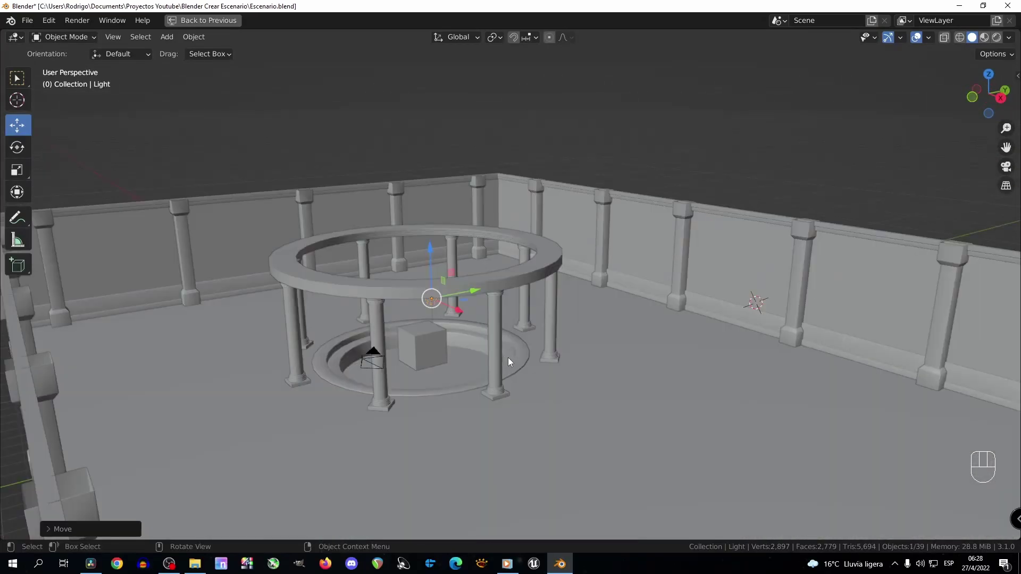
pyautogui.moveTo(506, 390); pyautogui.dragTo(475, 172, button='middle')
pyautogui.click(476, 162)
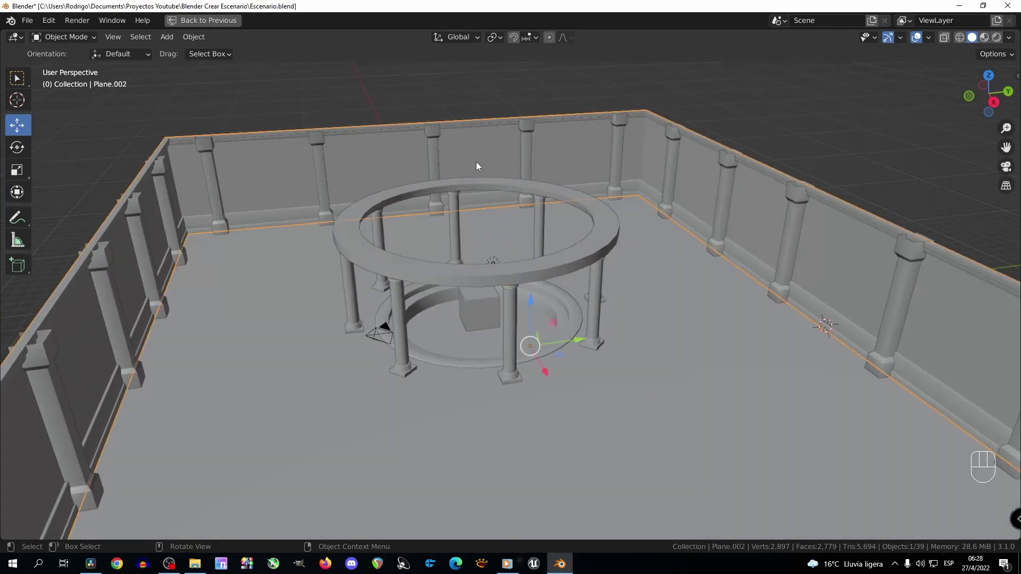
pyautogui.press('Tab')
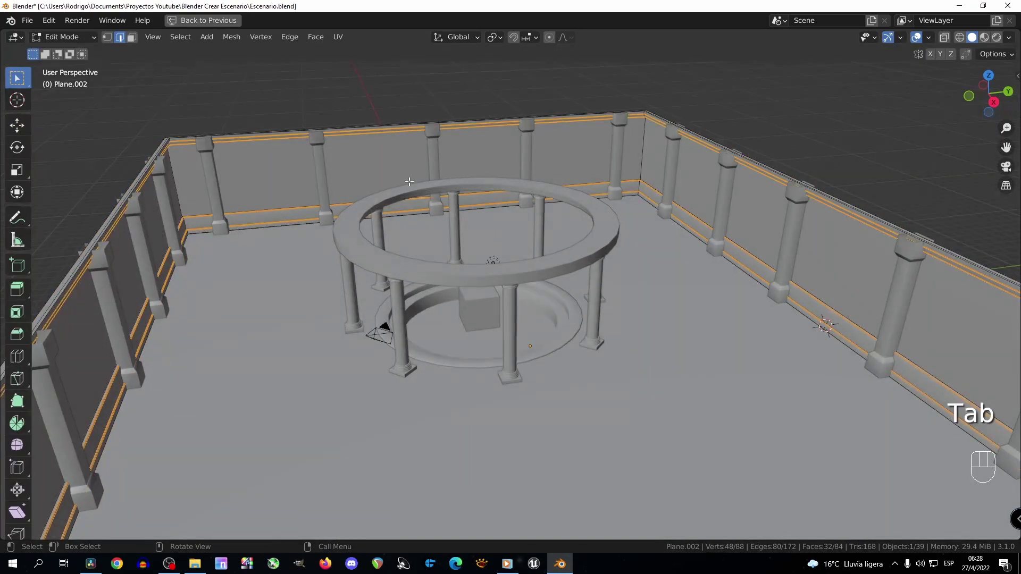
pyautogui.click(403, 133)
pyautogui.press('KP_Decimal')
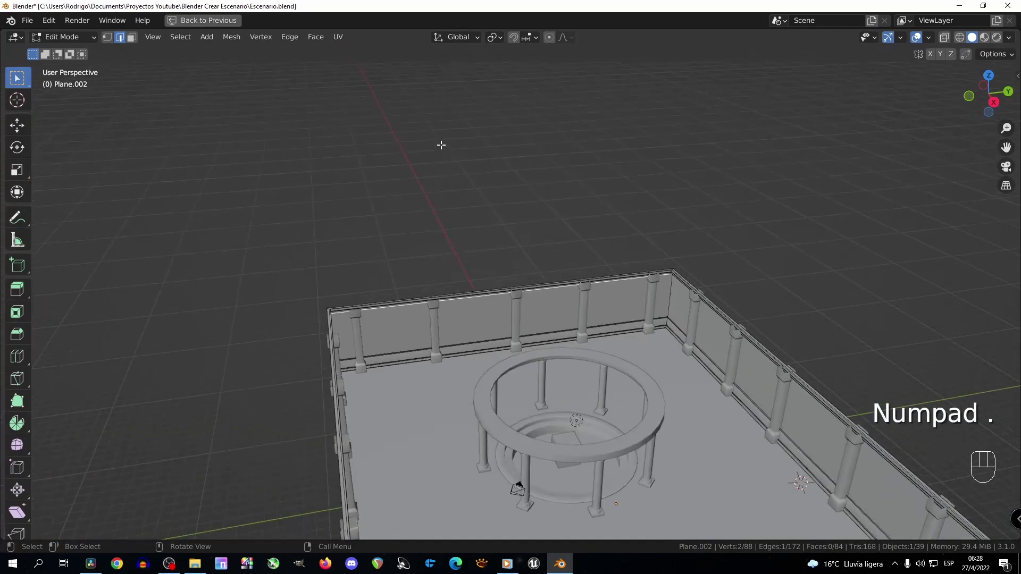
pyautogui.moveTo(553, 324)
pyautogui.mouseDown(button='middle')
pyautogui.moveTo(546, 304)
pyautogui.moveTo(548, 336)
pyautogui.mouseUp(button='middle')
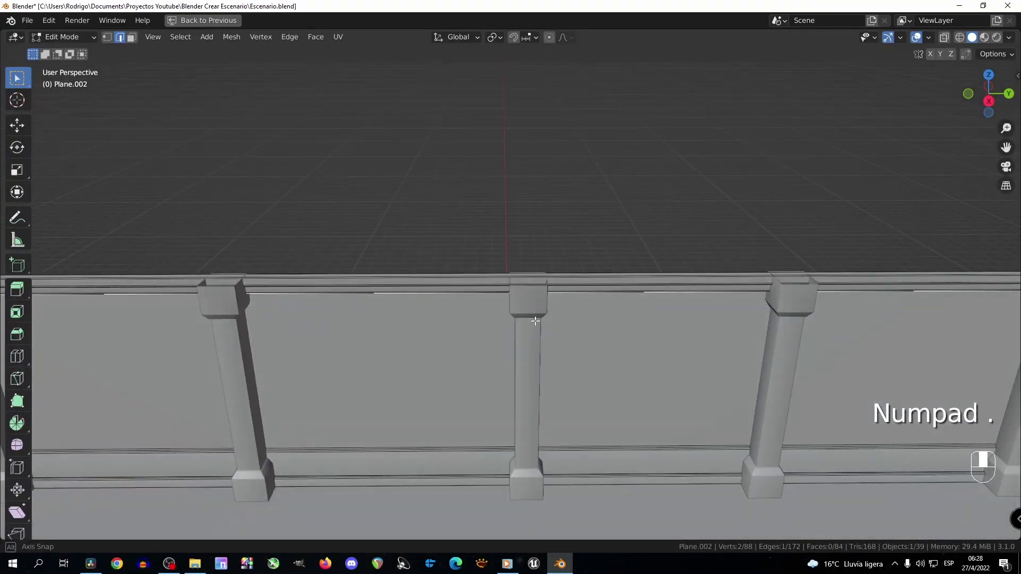
pyautogui.scroll(-2, 548, 336)
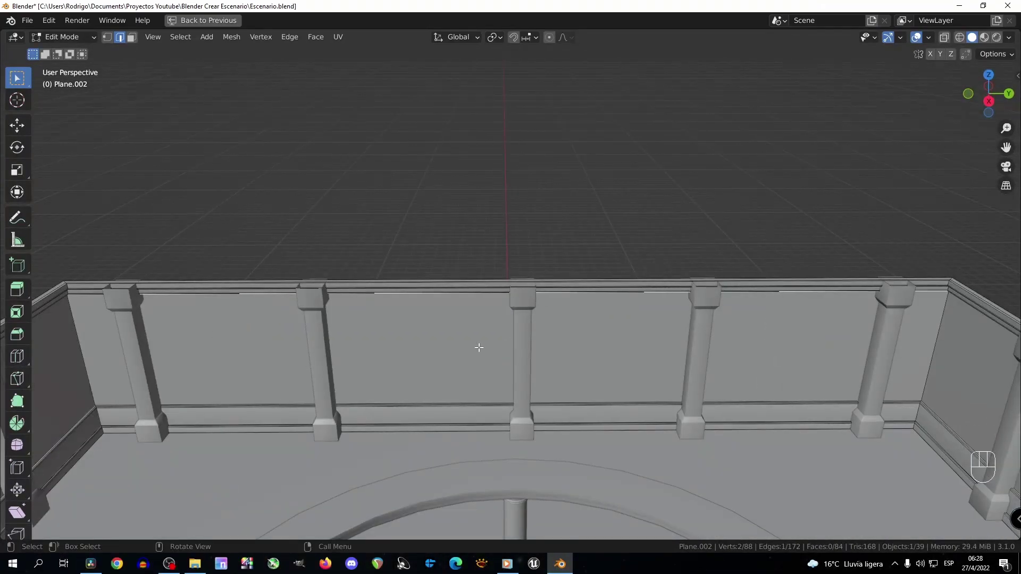
pyautogui.click(528, 305)
pyautogui.rightClick(528, 305)
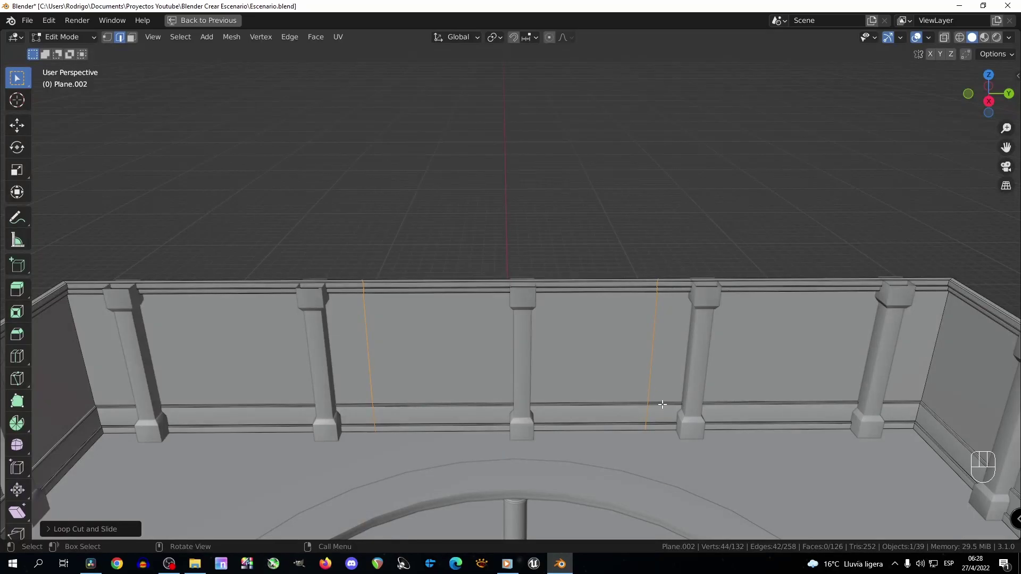
# Cut two more vertical edge loops around the middle post and scale them closer together along Y to about 0.8.
pyautogui.click(534, 307)
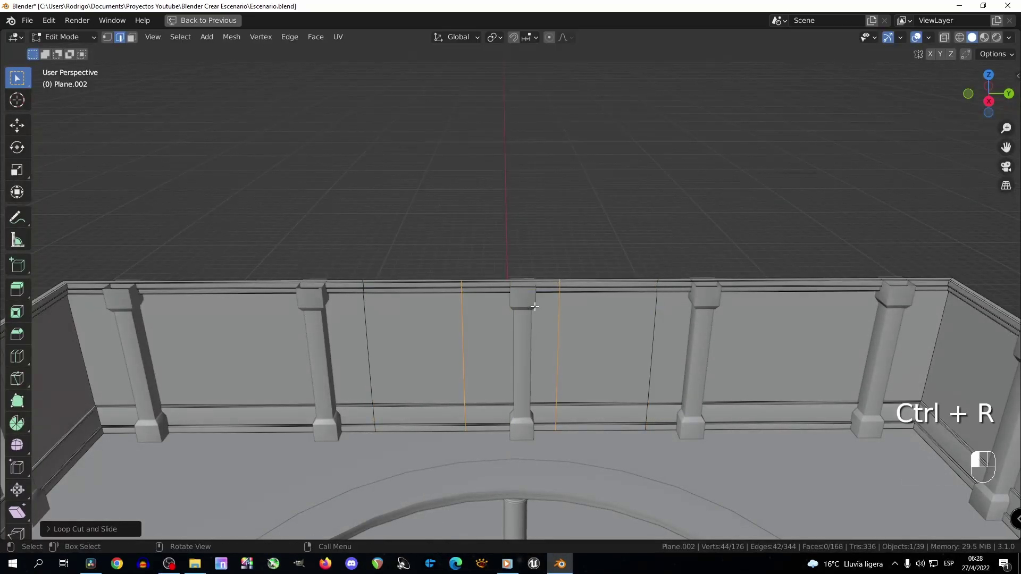
pyautogui.moveTo(573, 363); pyautogui.dragTo(639, 401, button='middle')
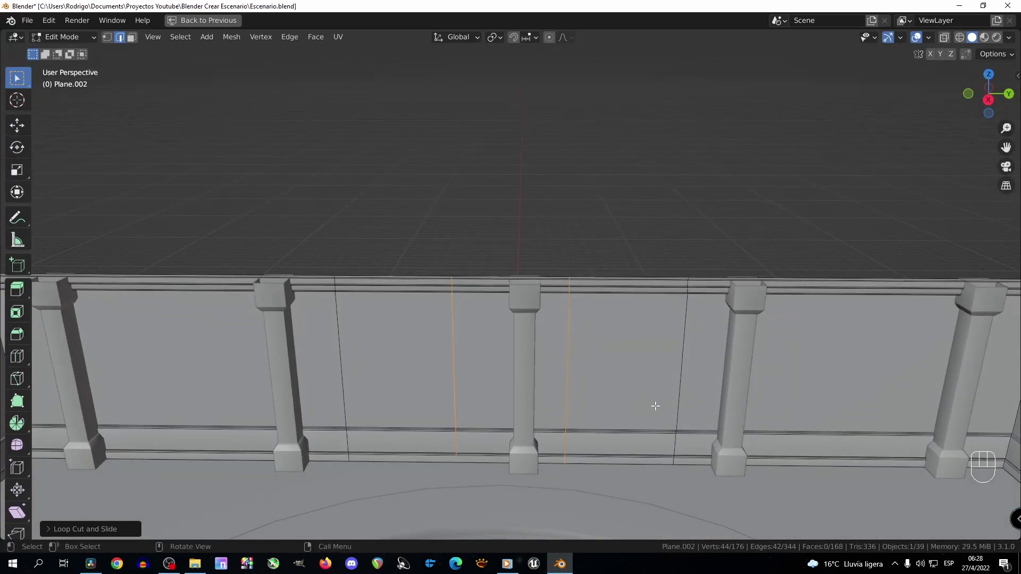
pyautogui.press('x')
pyautogui.press('s')
pyautogui.press('y')
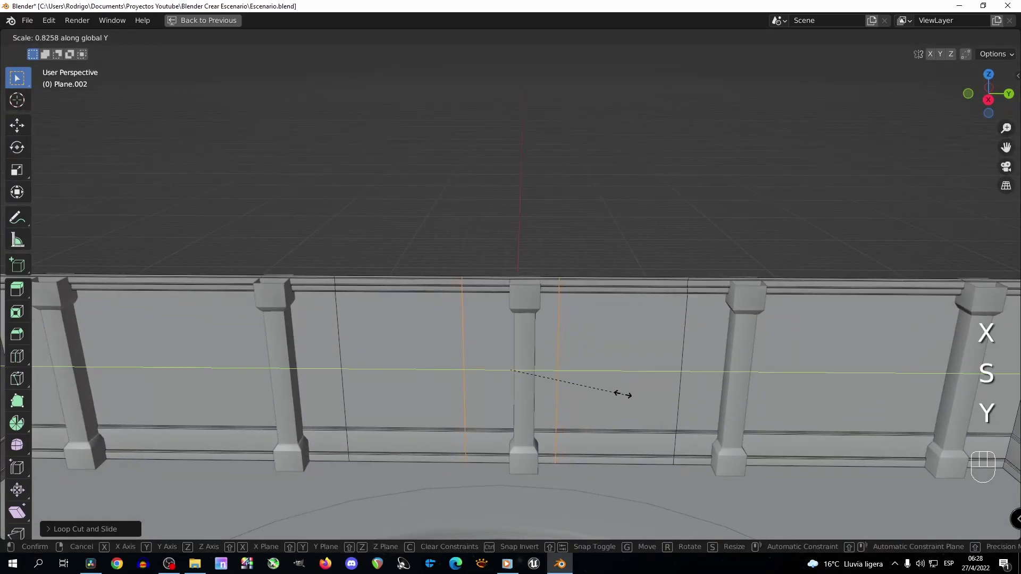
pyautogui.click(617, 390)
# Add a horizontal edge loop across the upper part of the walls, below the top moulding.
pyautogui.moveTo(620, 390); pyautogui.dragTo(664, 369, button='middle')
pyautogui.click(669, 361)
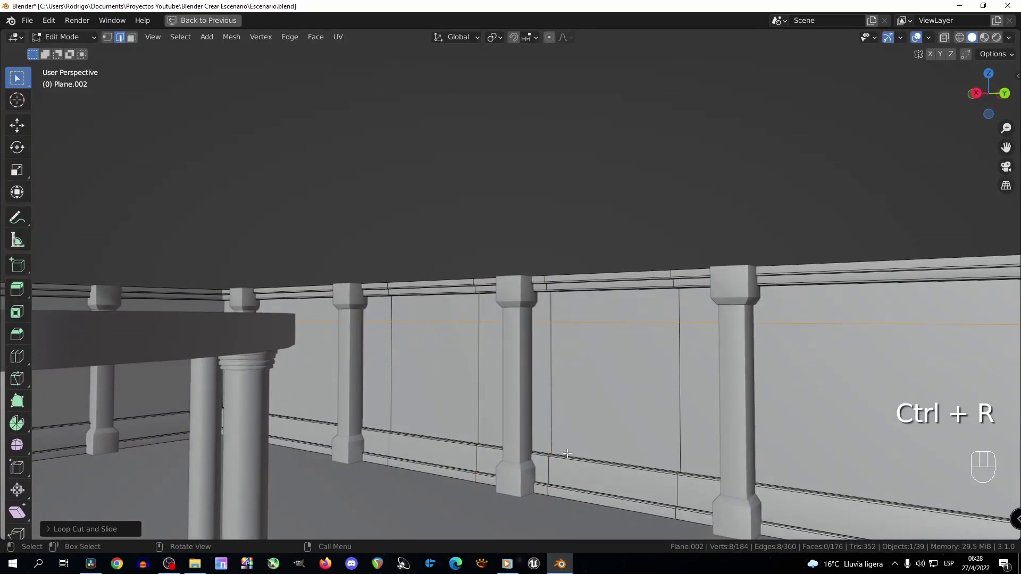
pyautogui.moveTo(640, 421); pyautogui.dragTo(554, 413, button='middle')
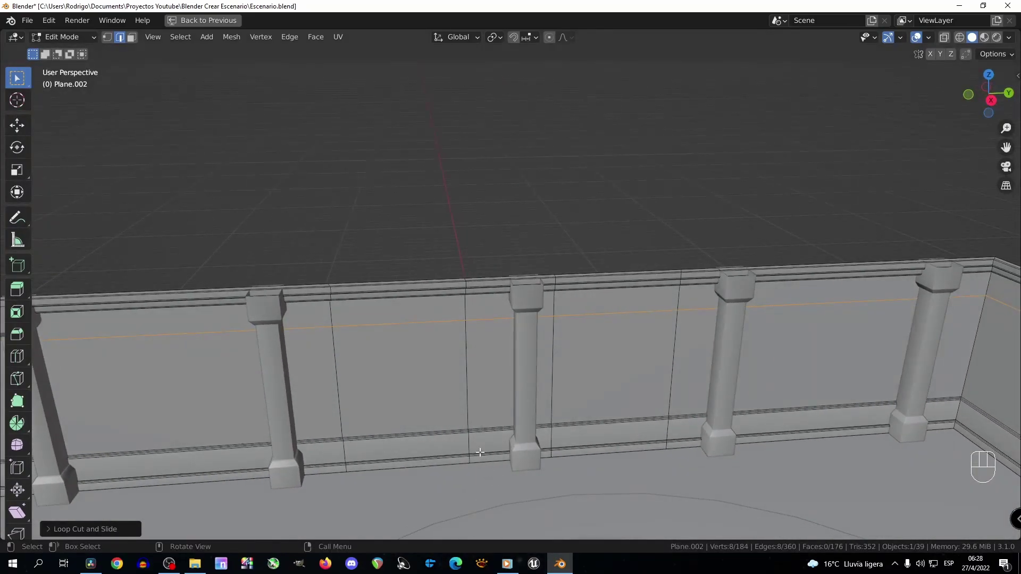
# Delete the two wall faces on either side of the middle post to open two windows.
pyautogui.press('3')
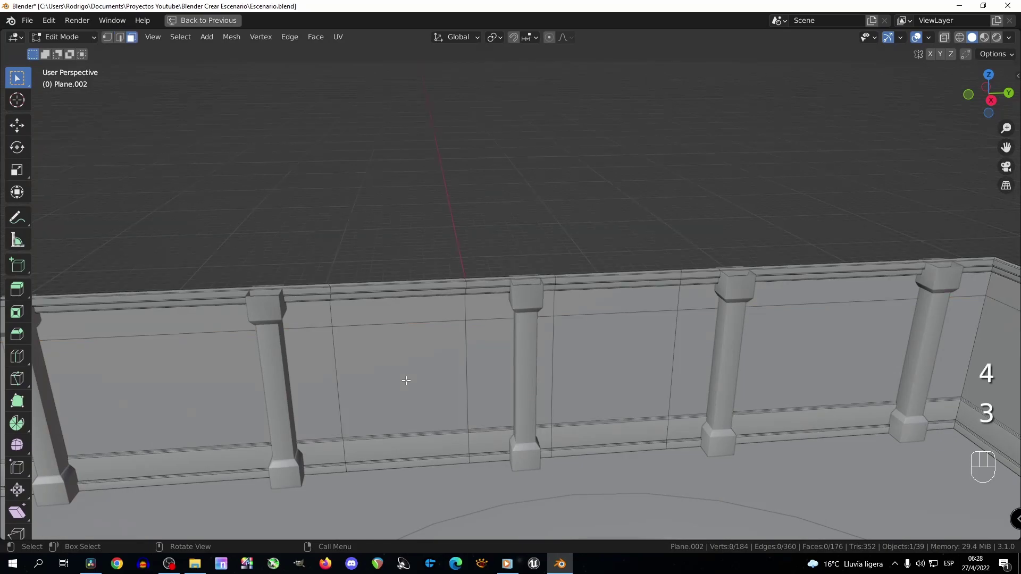
pyautogui.click(447, 412)
pyautogui.keyDown('shift'); pyautogui.click(630, 366); pyautogui.keyUp('shift')
pyautogui.press('Delete')
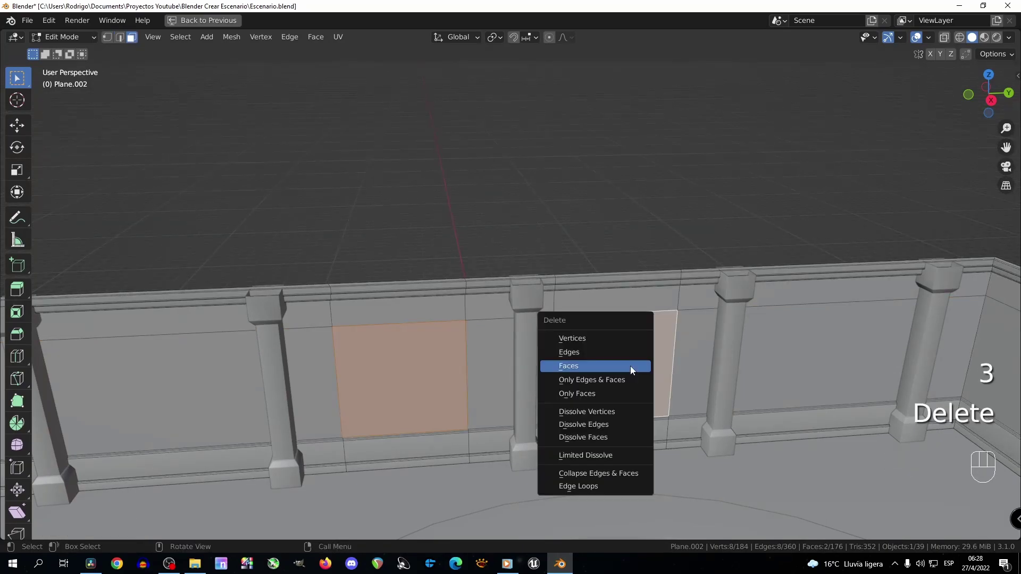
pyautogui.click(630, 365)
pyautogui.moveTo(541, 427); pyautogui.dragTo(541, 385, button='middle')
pyautogui.press('Tab')
pyautogui.click(540, 385)
pyautogui.scroll(2, 563, 413)
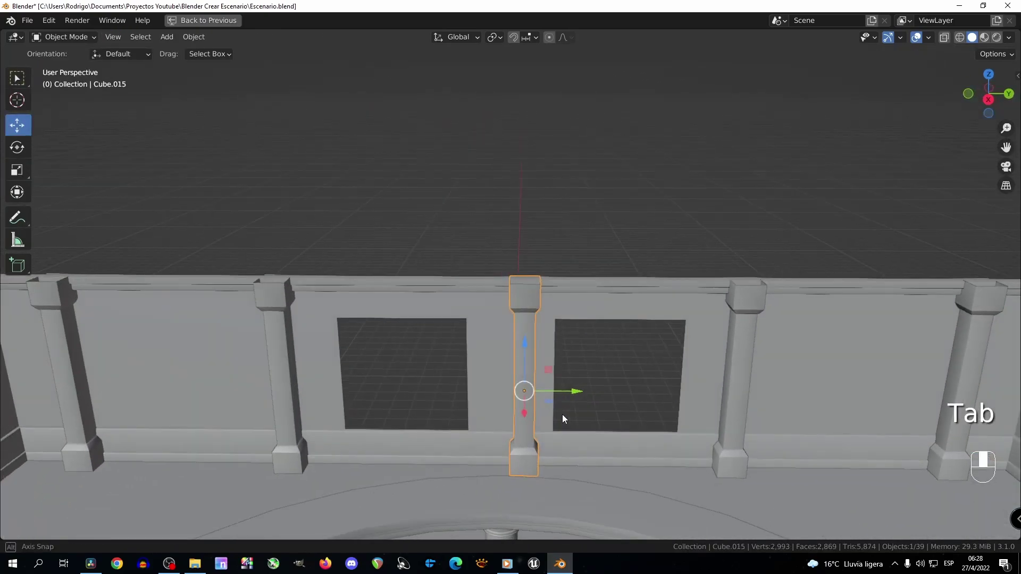
pyautogui.moveTo(576, 433); pyautogui.dragTo(535, 424)
pyautogui.moveTo(535, 423); pyautogui.dragTo(526, 389, button='middle')
# Duplicate in place the four border edges of one window opening and separate the copy into its own object.
pyautogui.click(475, 372)
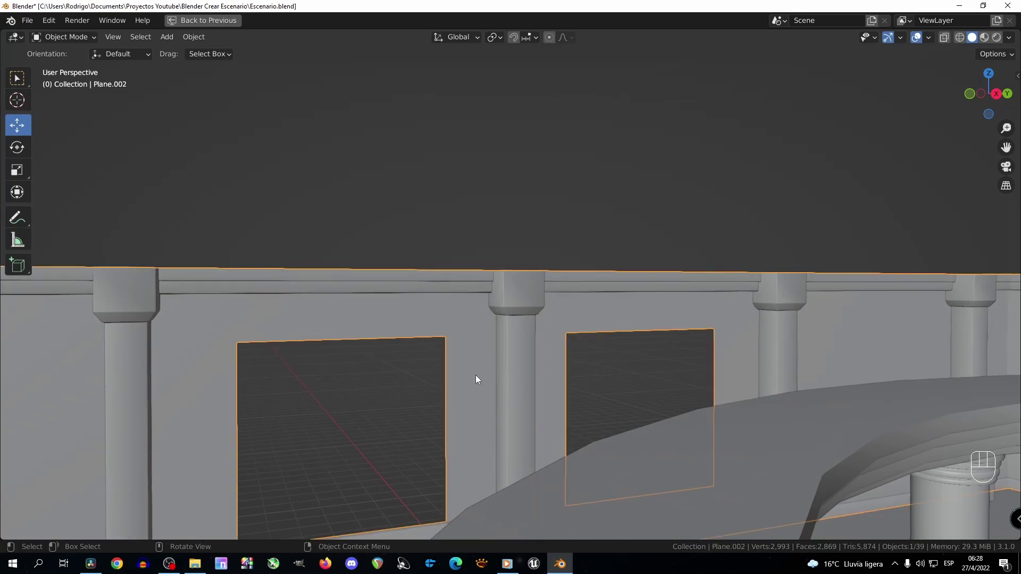
pyautogui.press('Tab')
pyautogui.scroll(-3, 288, 426)
pyautogui.press('2')
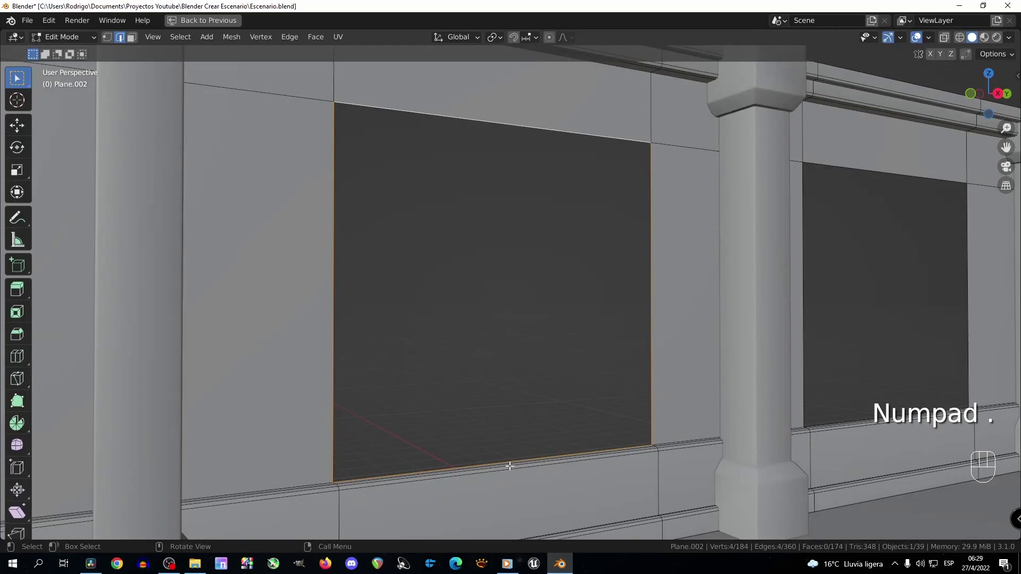
pyautogui.moveTo(510, 465); pyautogui.dragTo(461, 501, button='middle')
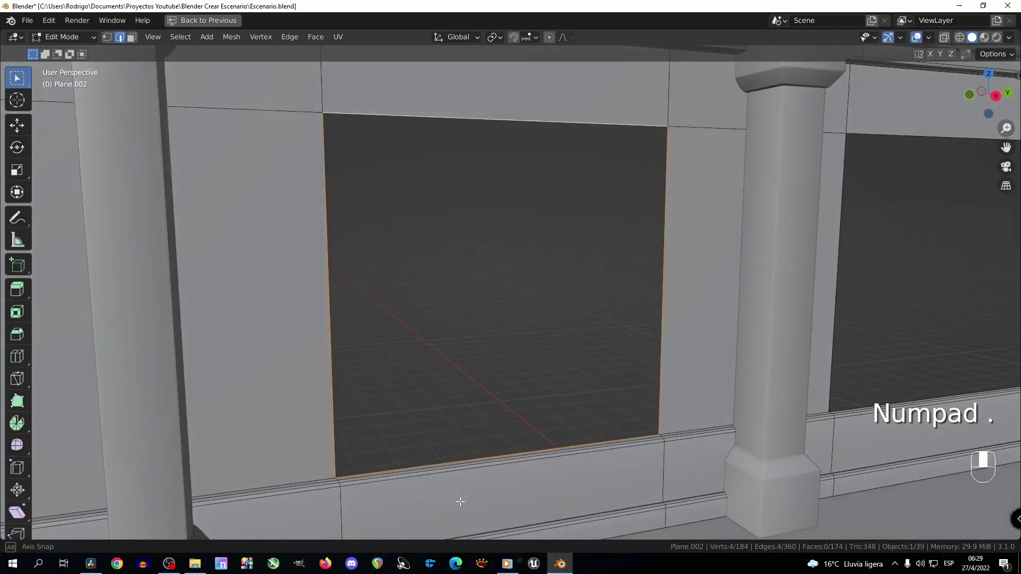
pyautogui.scroll(-3, 647, 413)
pyautogui.hotkey('shift', 'd')
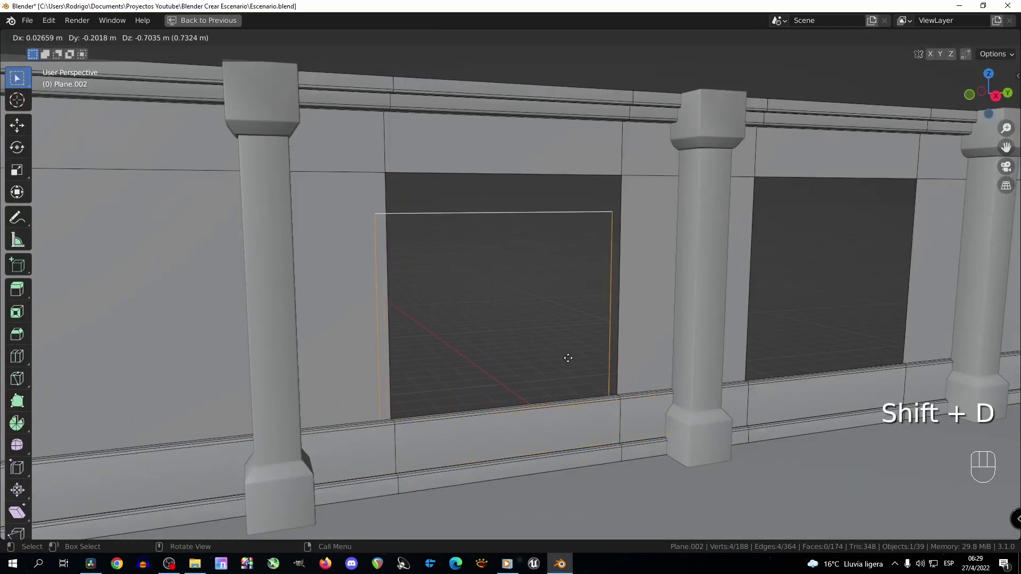
pyautogui.rightClick(602, 346)
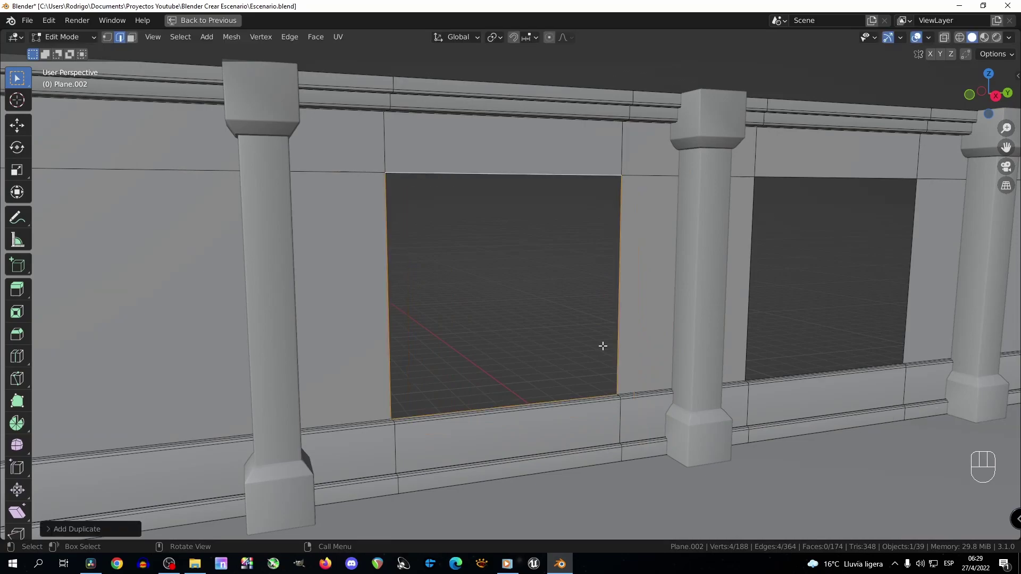
pyautogui.moveTo(537, 333); pyautogui.dragTo(538, 334, button='middle')
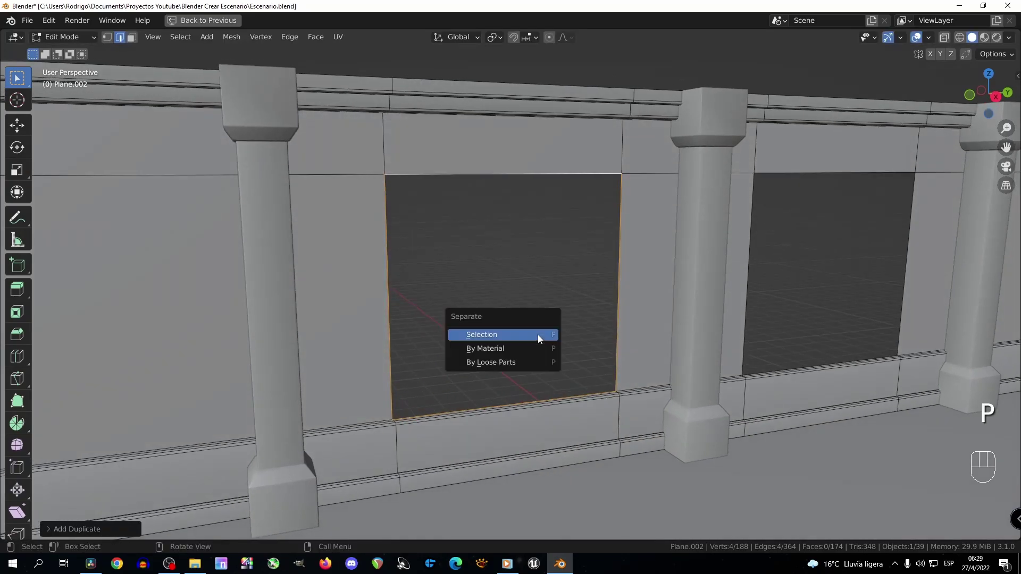
pyautogui.click(538, 334)
# Select the separated window outline and scale all its edges to about 0.96 so it sits inside the opening.
pyautogui.press('Tab')
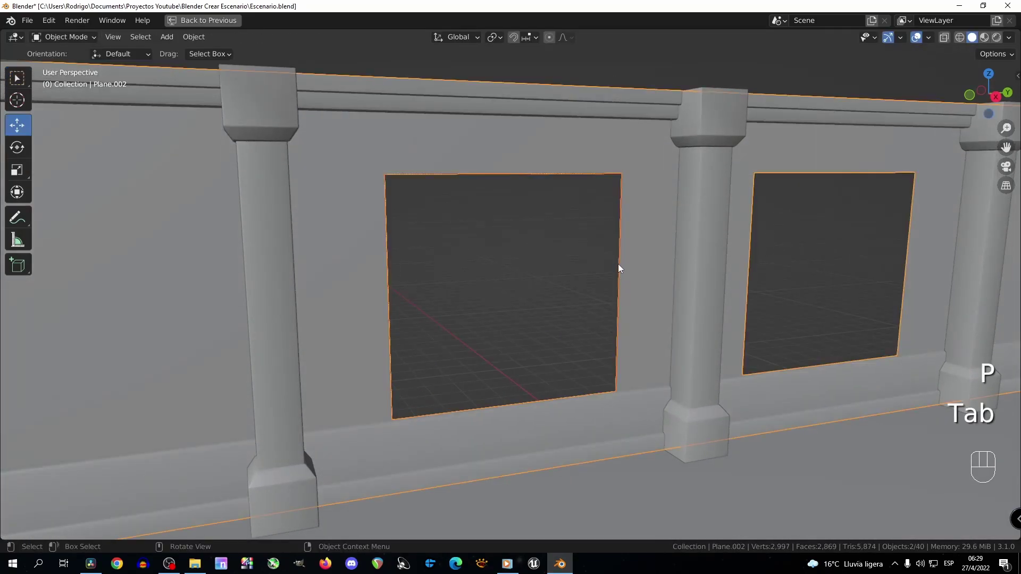
pyautogui.press('g')
pyautogui.rightClick(620, 298)
pyautogui.click(621, 287)
pyautogui.press('g')
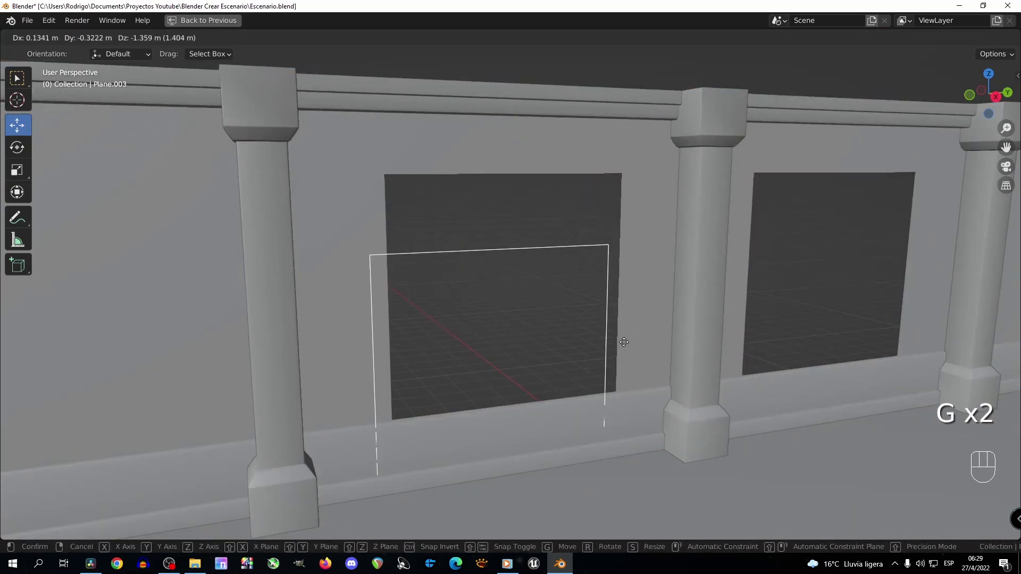
pyautogui.rightClick(600, 332)
pyautogui.press('Tab')
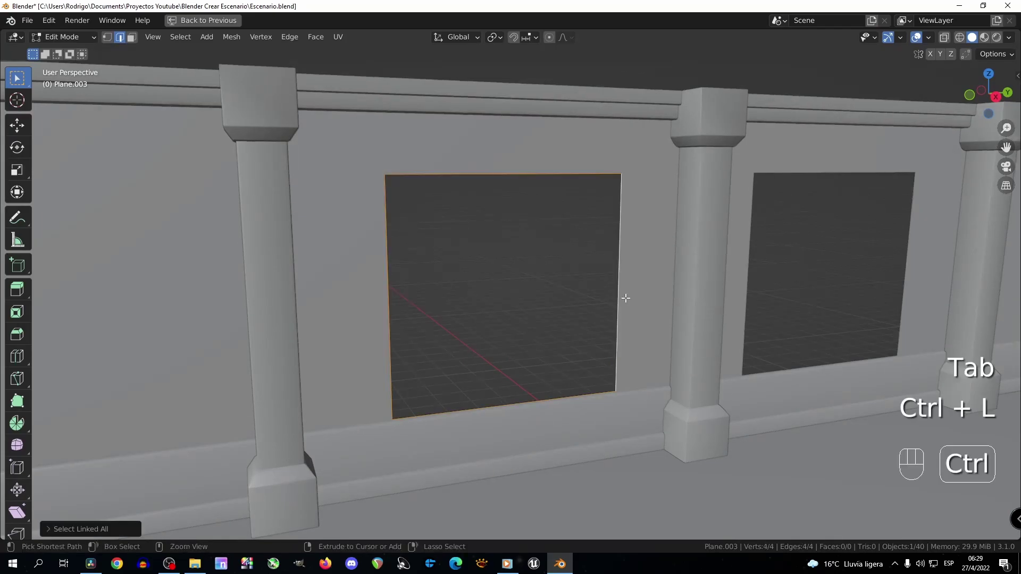
pyautogui.moveTo(636, 305); pyautogui.dragTo(682, 362, button='middle')
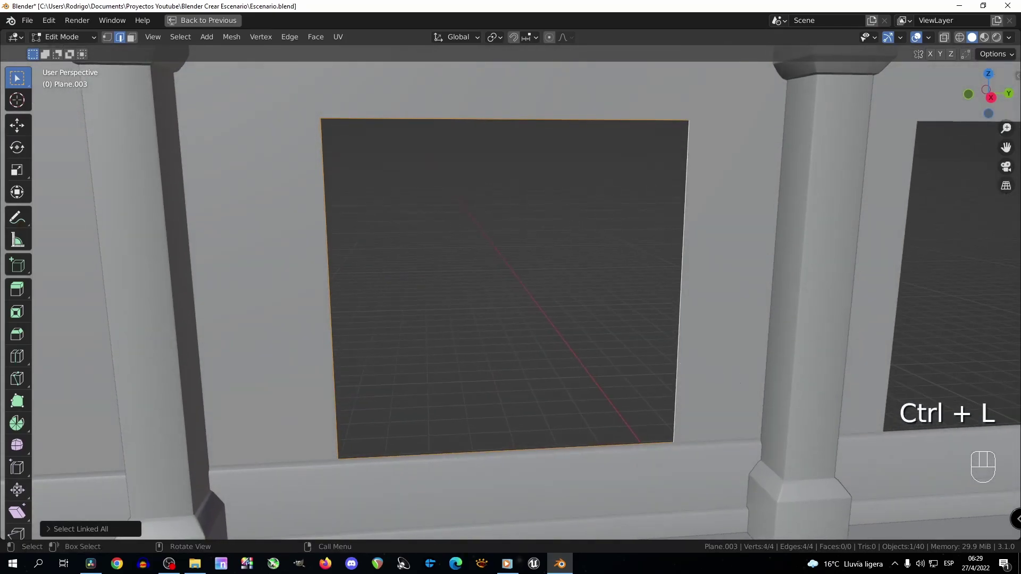
pyautogui.press('s')
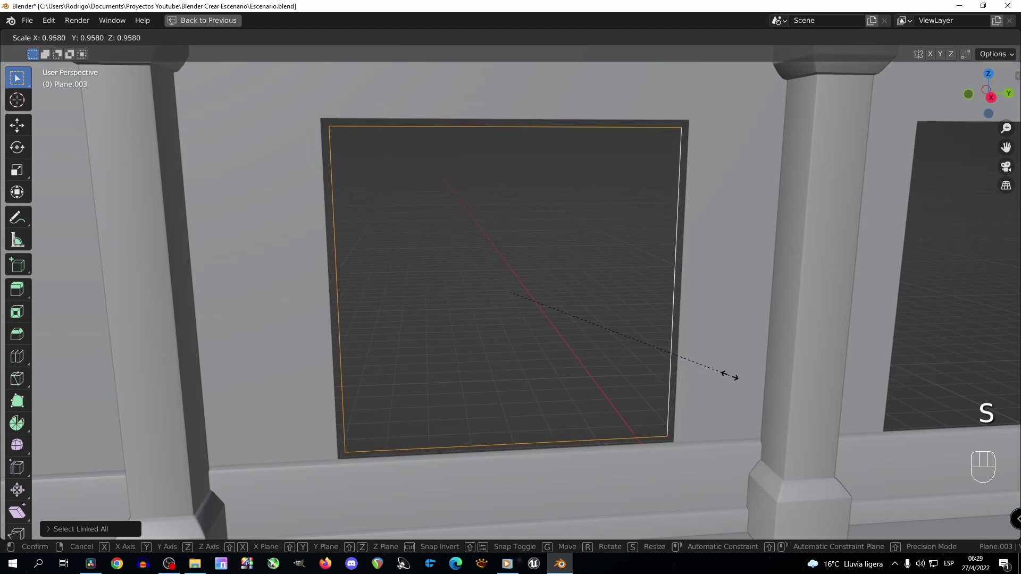
pyautogui.click(730, 375)
# Extrude the window outline about -0.5 m along X to give the frame depth.
pyautogui.moveTo(729, 365); pyautogui.dragTo(669, 393, button='middle')
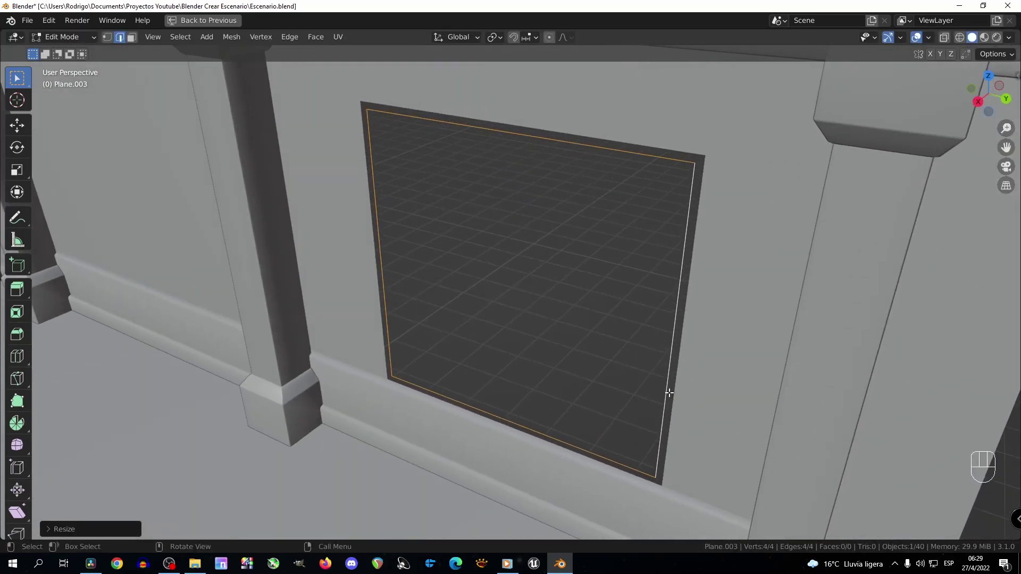
pyautogui.press('e')
pyautogui.rightClick(674, 382)
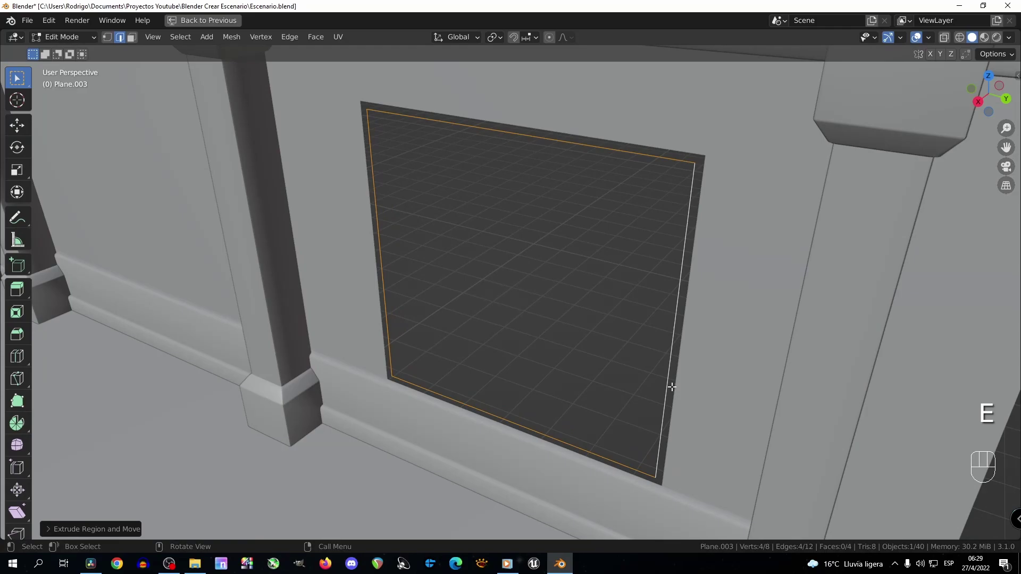
pyautogui.press('g')
pyautogui.press('y')
pyautogui.press('g')
pyautogui.press('x')
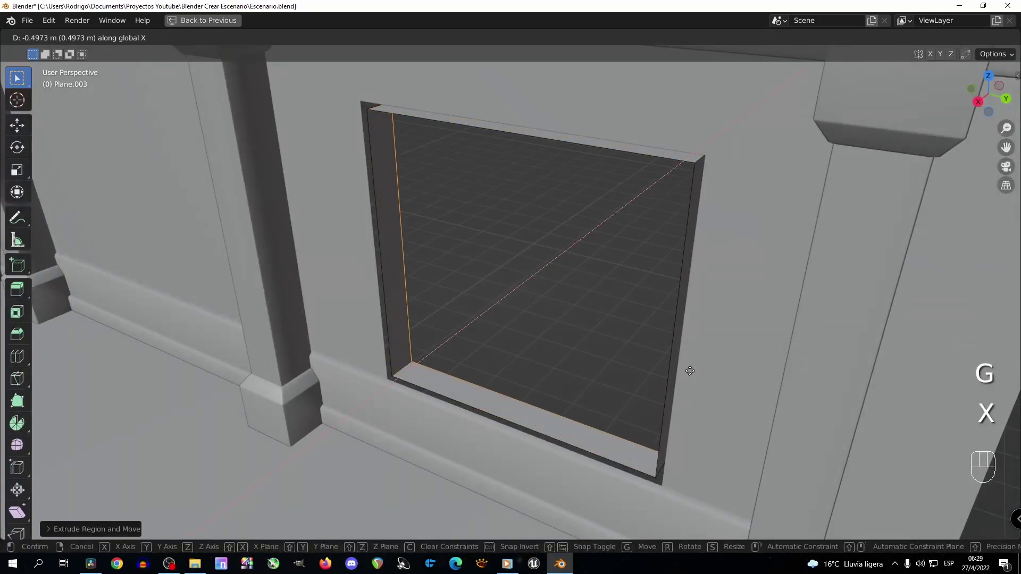
pyautogui.click(689, 371)
pyautogui.press('Tab')
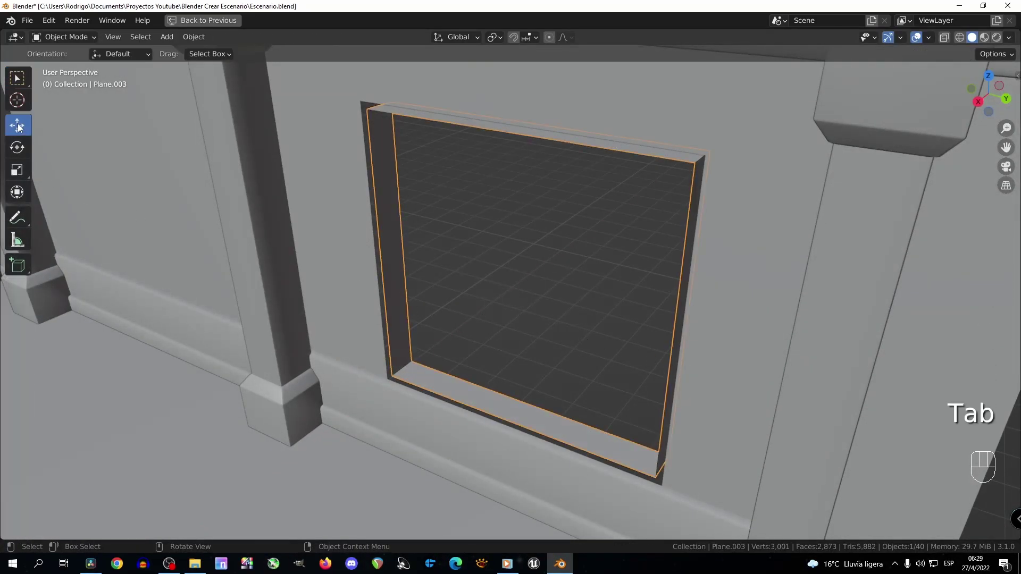
# Set the window frame's origin to its geometry and shift the frame along X within the wall opening.
pyautogui.moveTo(406, 187); pyautogui.dragTo(279, 93, button='middle')
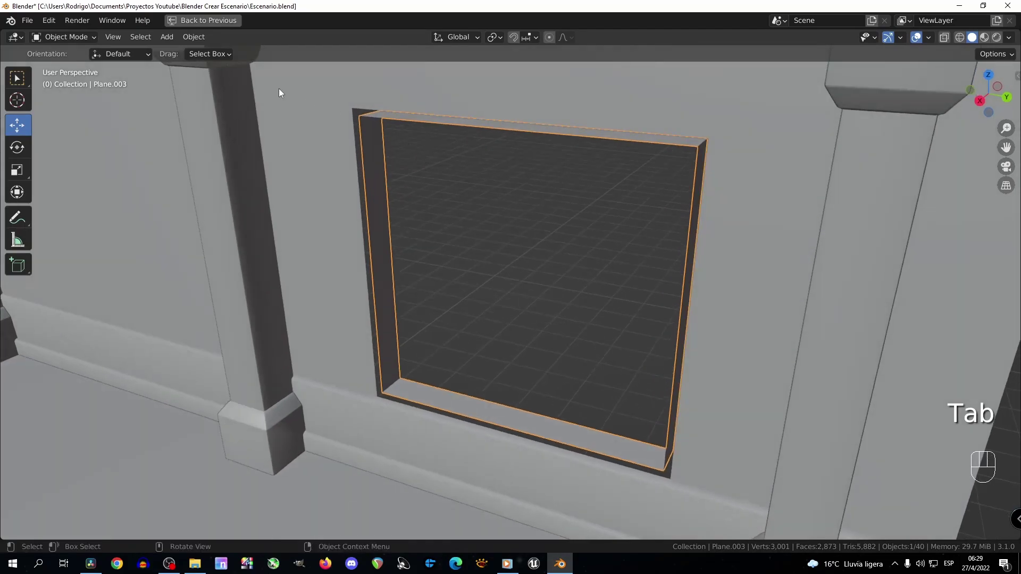
pyautogui.click(197, 36)
pyautogui.moveTo(202, 65)
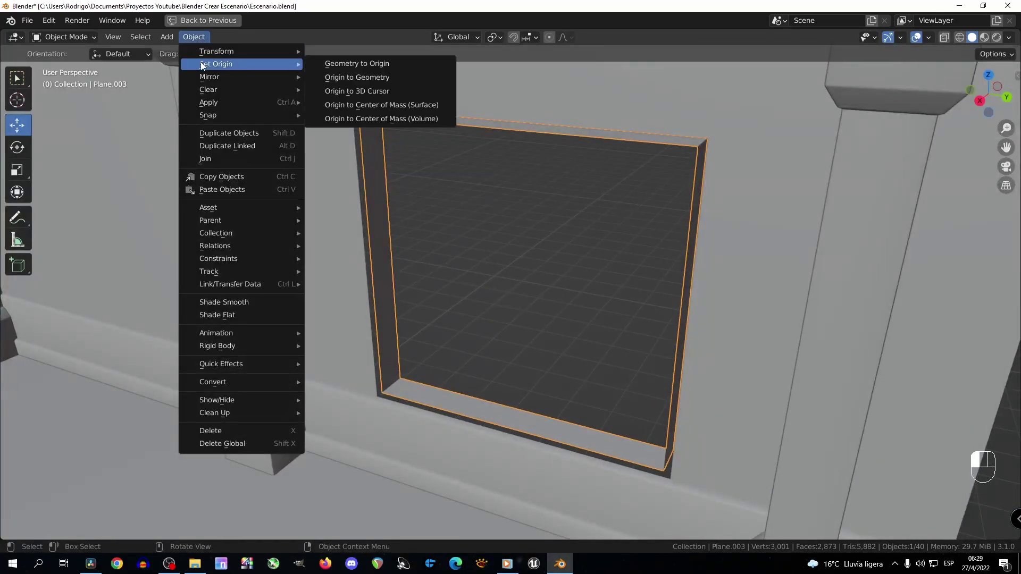
pyautogui.click(338, 78)
pyautogui.moveTo(492, 282); pyautogui.dragTo(580, 264, button='middle')
pyautogui.press('g')
pyautogui.press('x')
pyautogui.click(484, 301)
# Restore the full workspace layout and add a Solidify modifier to the window frame.
pyautogui.hotkey('ctrl', 'space')
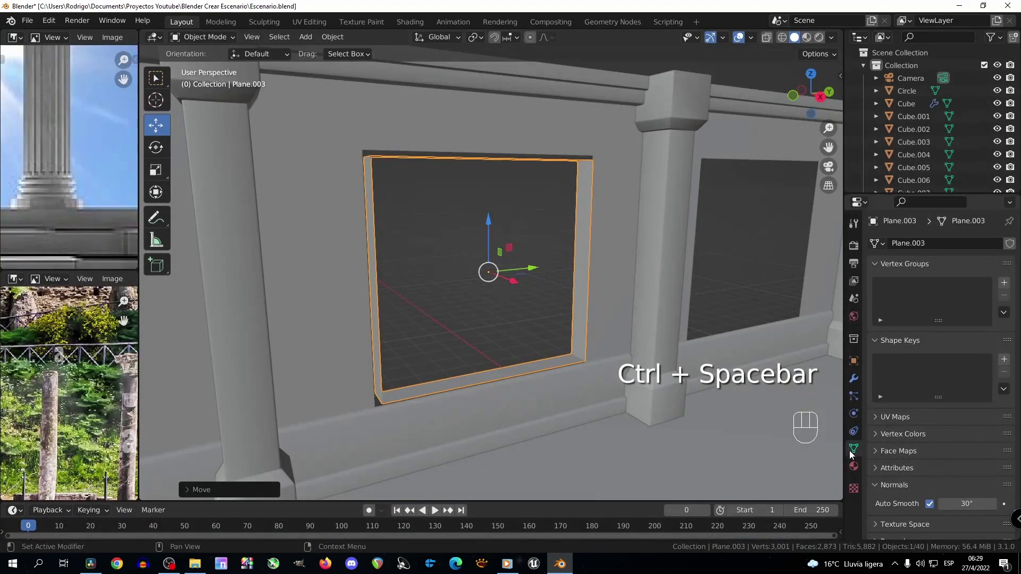
pyautogui.click(854, 379)
pyautogui.click(910, 244)
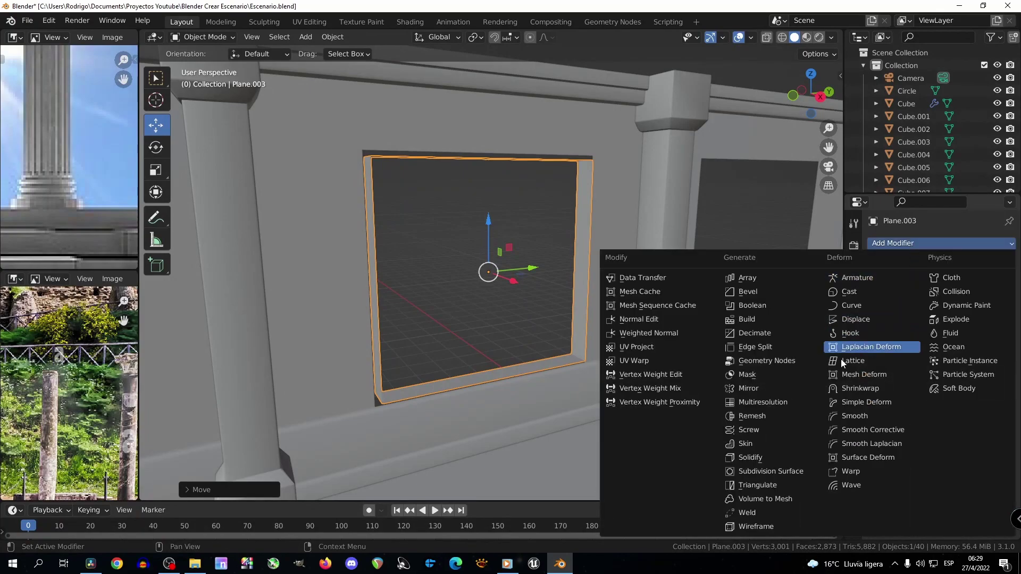
pyautogui.click(757, 456)
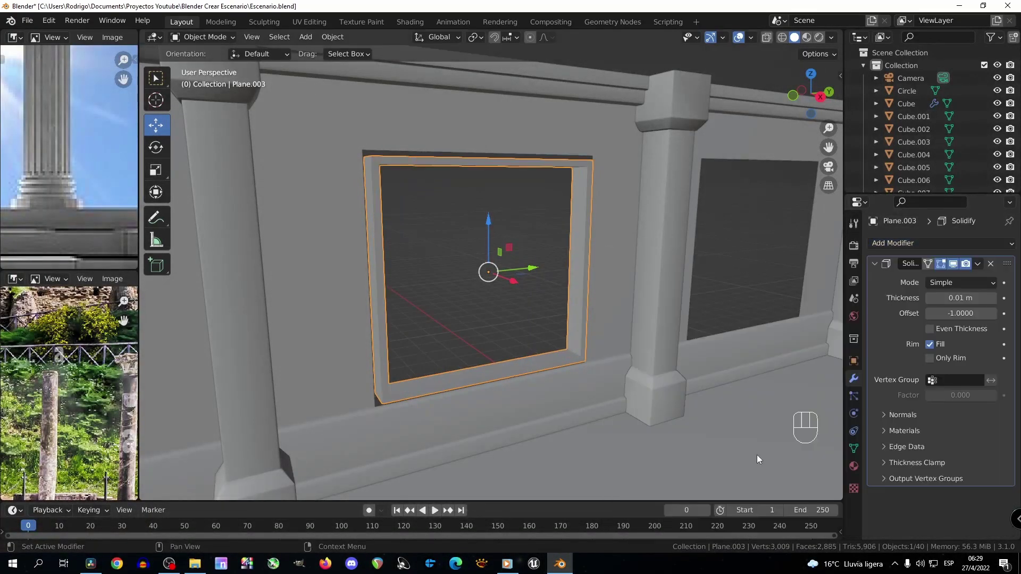
# Set the window frame's Solidify thickness to -0.02 m and apply the modifier.
pyautogui.scroll(3, 611, 393)
pyautogui.moveTo(611, 393); pyautogui.dragTo(588, 401, button='middle')
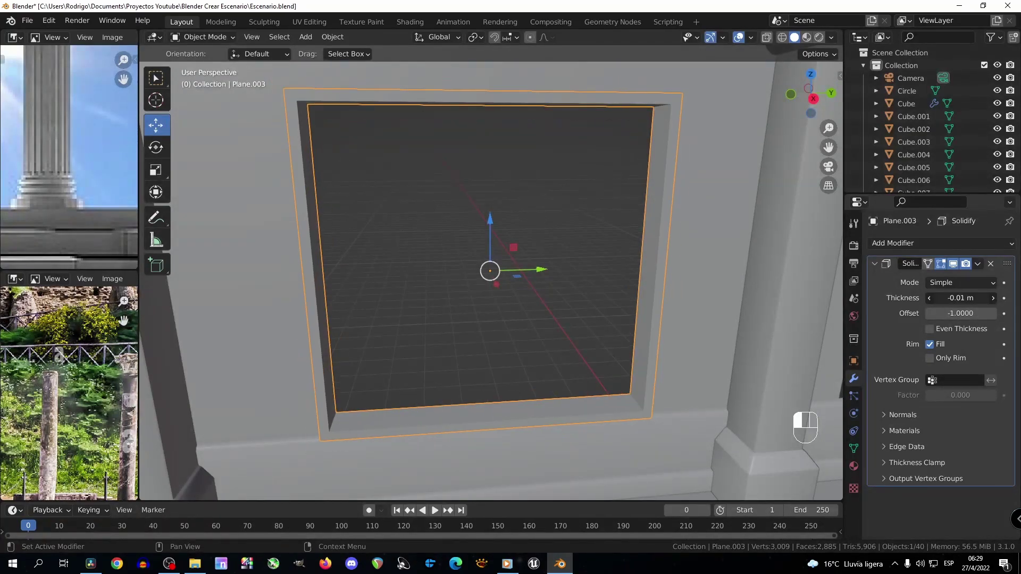
pyautogui.moveTo(759, 311)
pyautogui.mouseDown(button='middle')
pyautogui.moveTo(736, 314)
pyautogui.moveTo(820, 314)
pyautogui.moveTo(685, 324)
pyautogui.moveTo(742, 290)
pyautogui.moveTo(784, 306)
pyautogui.moveTo(755, 294)
pyautogui.mouseUp(button='middle')
pyautogui.click(931, 298)
pyautogui.scroll(3, 755, 295)
pyautogui.moveTo(594, 303); pyautogui.dragTo(528, 324, button='middle')
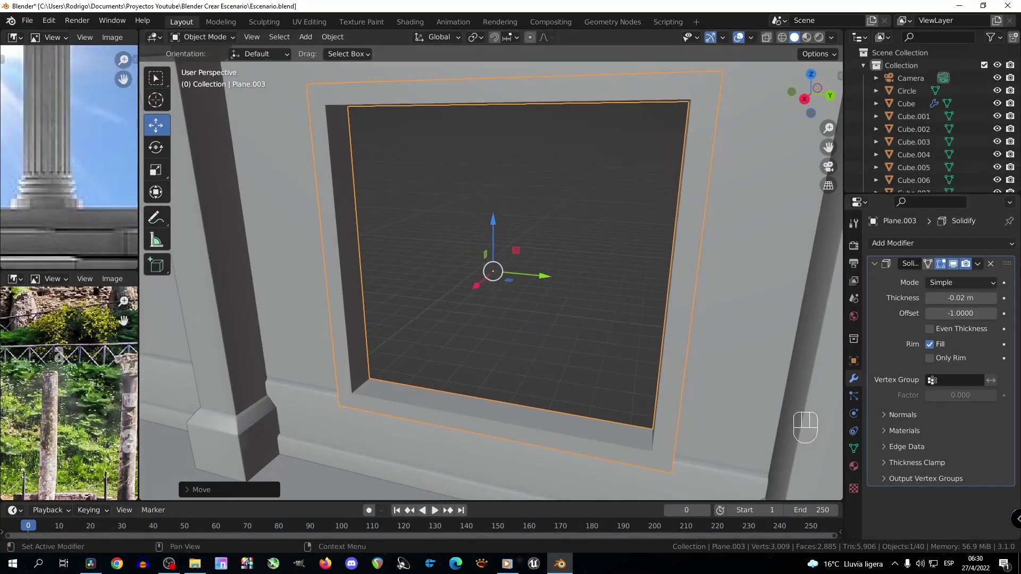
pyautogui.click(980, 265)
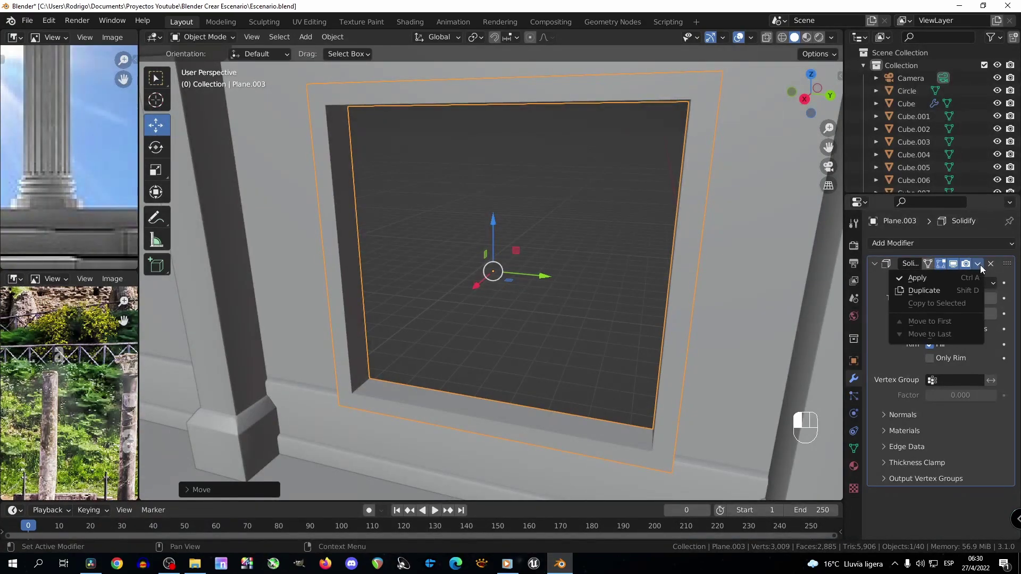
pyautogui.click(940, 277)
# Isolate the window frame in local view and apply its scale.
pyautogui.press('KP_Divide')
pyautogui.hotkey('ctrl', 'a')
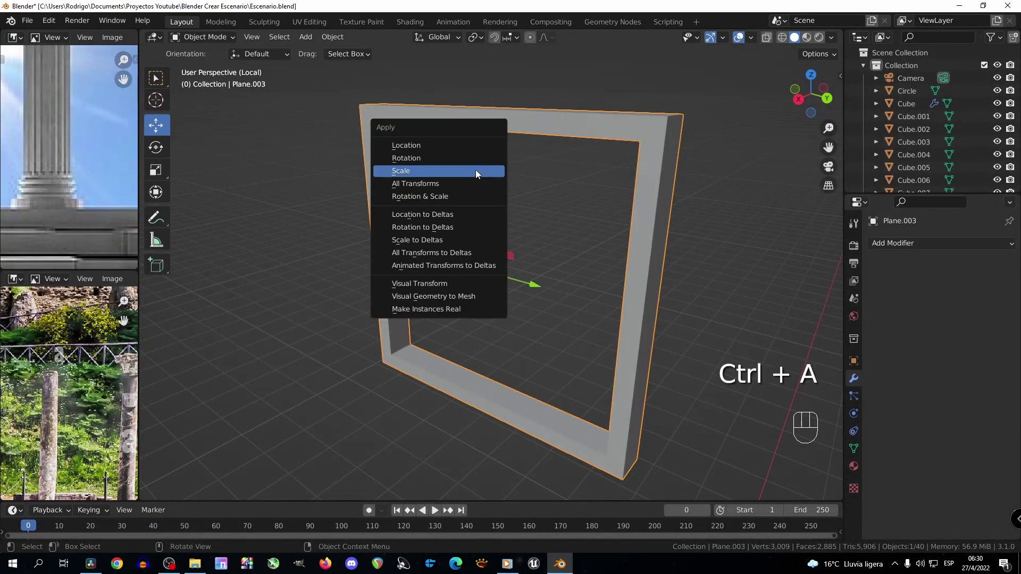
pyautogui.click(429, 170)
pyautogui.scroll(1, 543, 222)
pyautogui.moveTo(544, 222); pyautogui.dragTo(522, 239, button='middle')
# Bevel all edges of the window frame by about 0.025 m with one segment.
pyautogui.press('Tab')
pyautogui.moveTo(620, 200); pyautogui.dragTo(646, 255, button='middle')
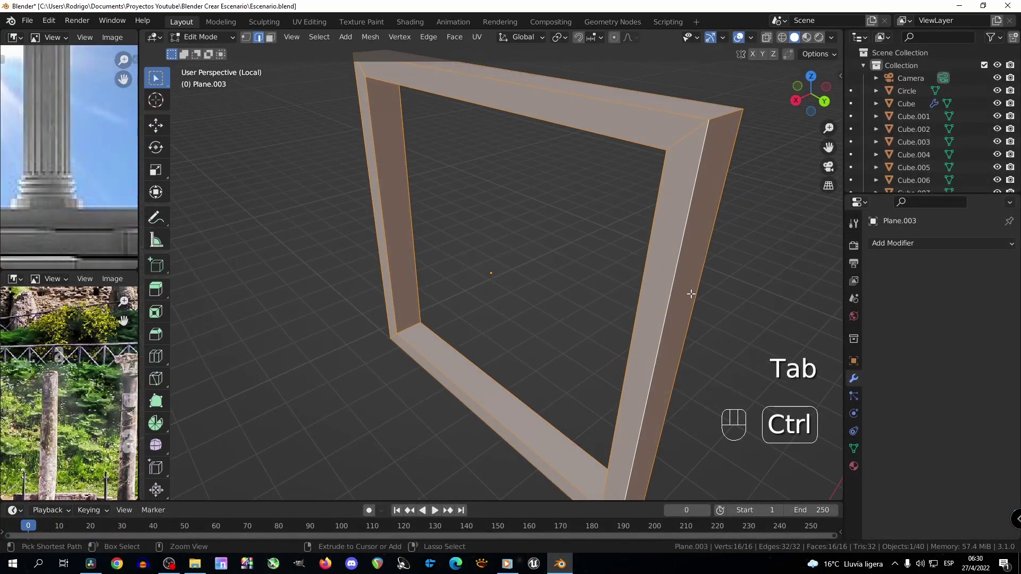
pyautogui.hotkey('ctrl', 'b')
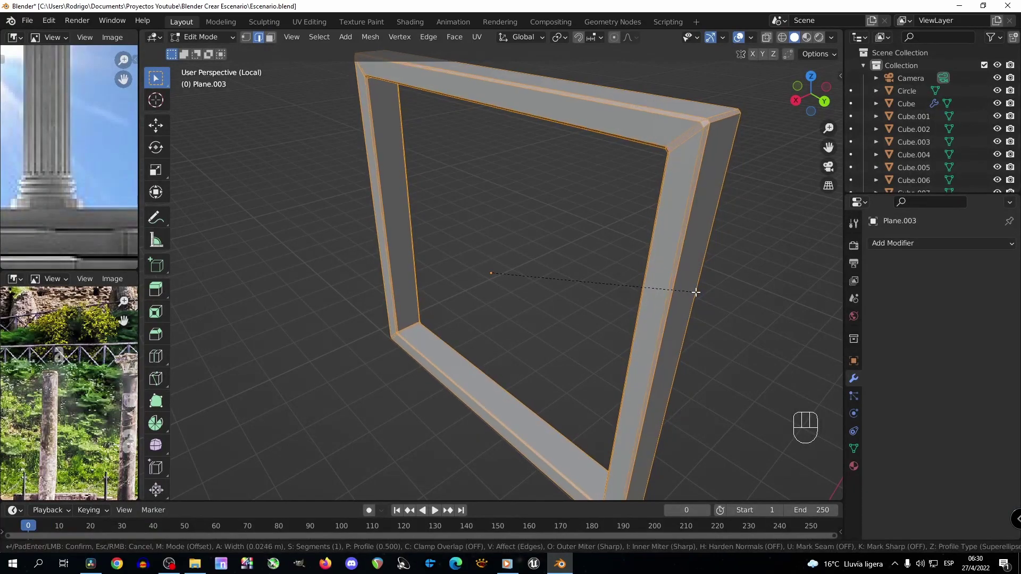
pyautogui.click(696, 292)
pyautogui.moveTo(695, 291); pyautogui.dragTo(633, 275, button='middle')
# Duplicate the whole frame mesh in place and scale the copy to about 0.88 so it nests inside the original.
pyautogui.press('Tab')
pyautogui.press('KP_1')
pyautogui.press('KP_3')
pyautogui.press('Tab')
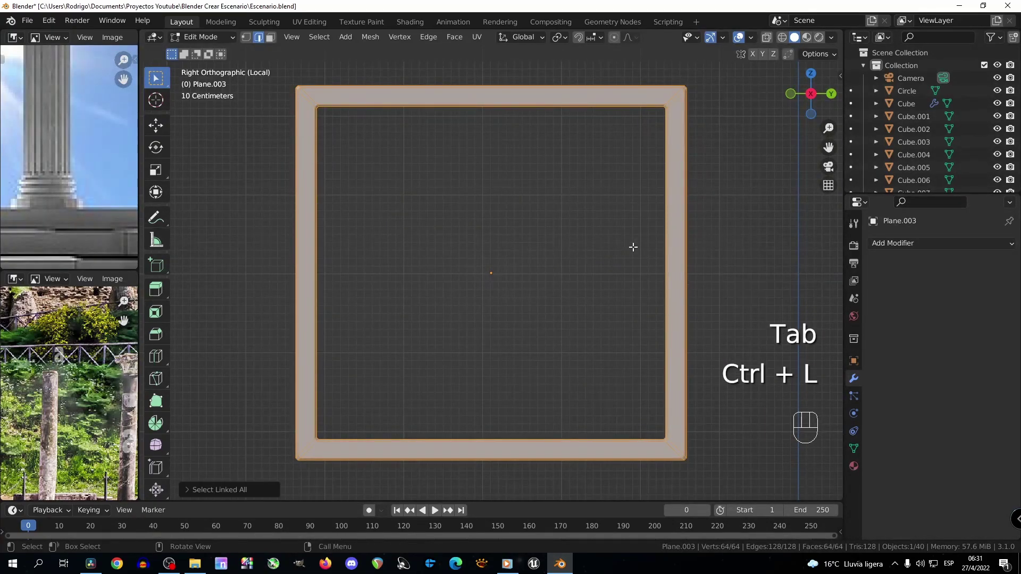
pyautogui.hotkey('shift', 'd')
pyautogui.rightClick(760, 387)
pyautogui.press('s')
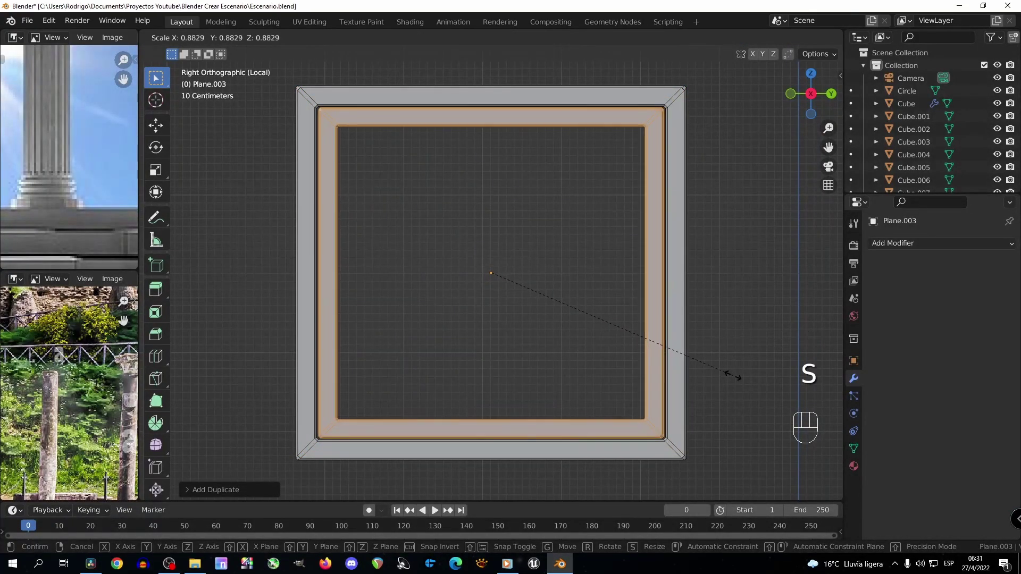
pyautogui.click(734, 375)
pyautogui.moveTo(709, 365); pyautogui.dragTo(690, 386, button='middle')
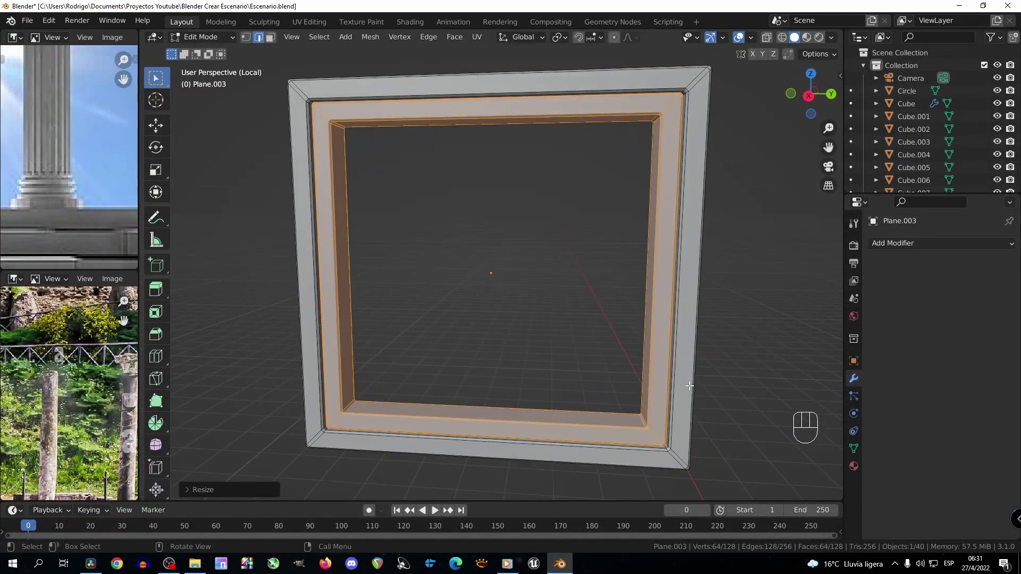
# Thin the inner frame with Shrink/Fatten and scale it up about 1.03 to meet the outer frame.
pyautogui.press('KP_3')
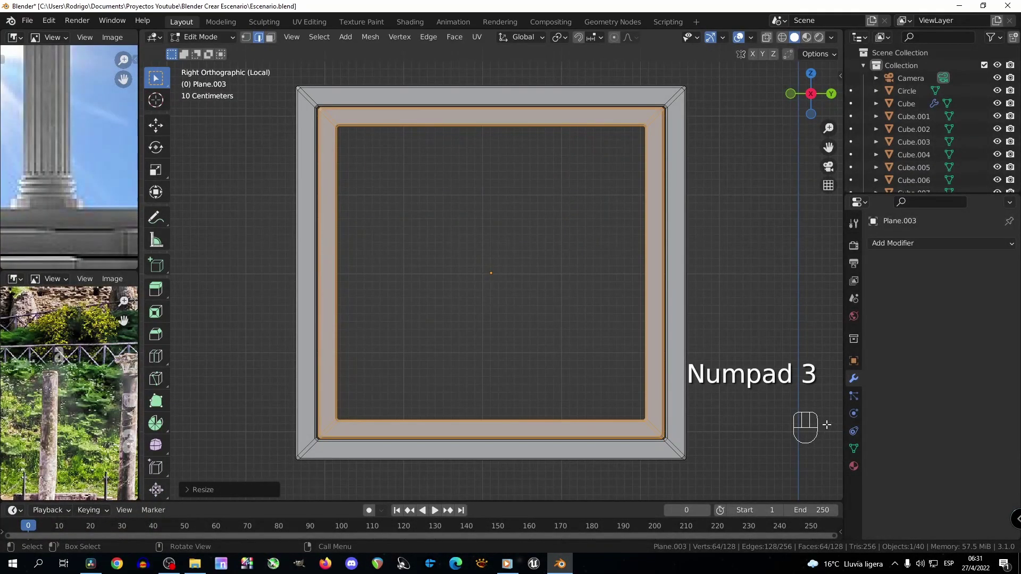
pyautogui.click(712, 313)
pyautogui.press('s')
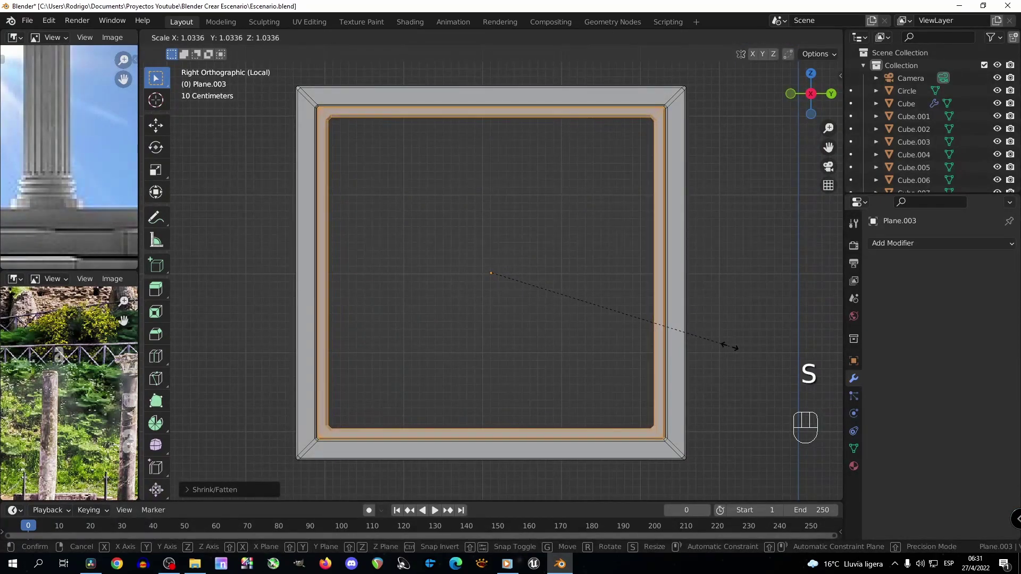
pyautogui.click(730, 346)
pyautogui.moveTo(706, 335); pyautogui.dragTo(662, 360, button='middle')
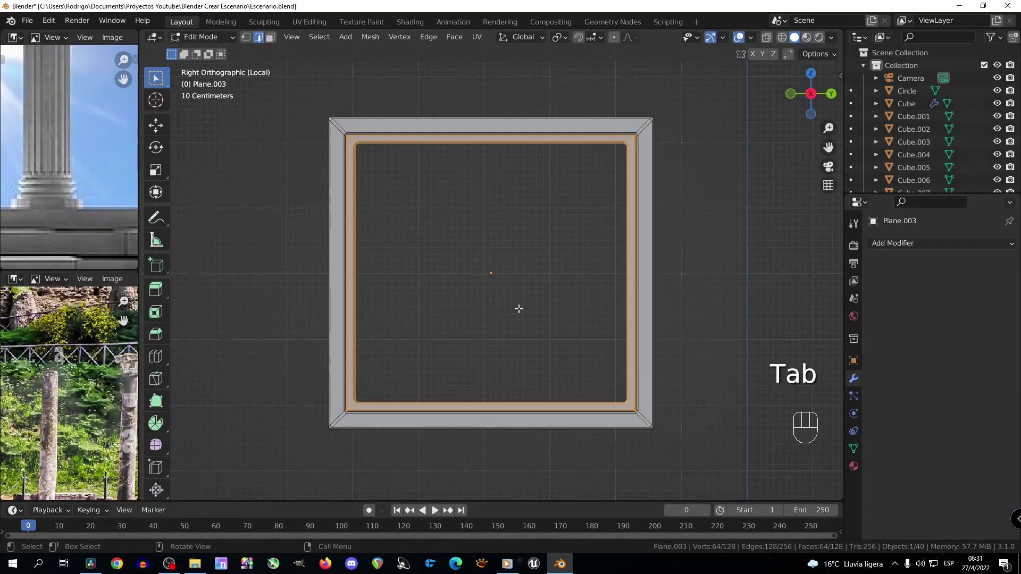
# Snap the 3D cursor to the selected inner frame's centre and add a cube there.
pyautogui.hotkey('shift', 's')
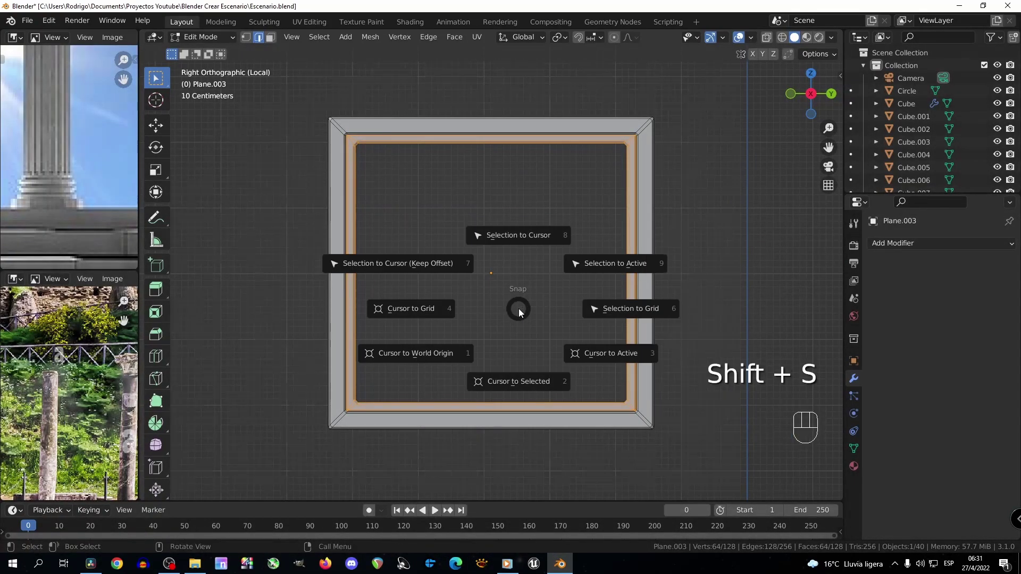
pyautogui.click(514, 372)
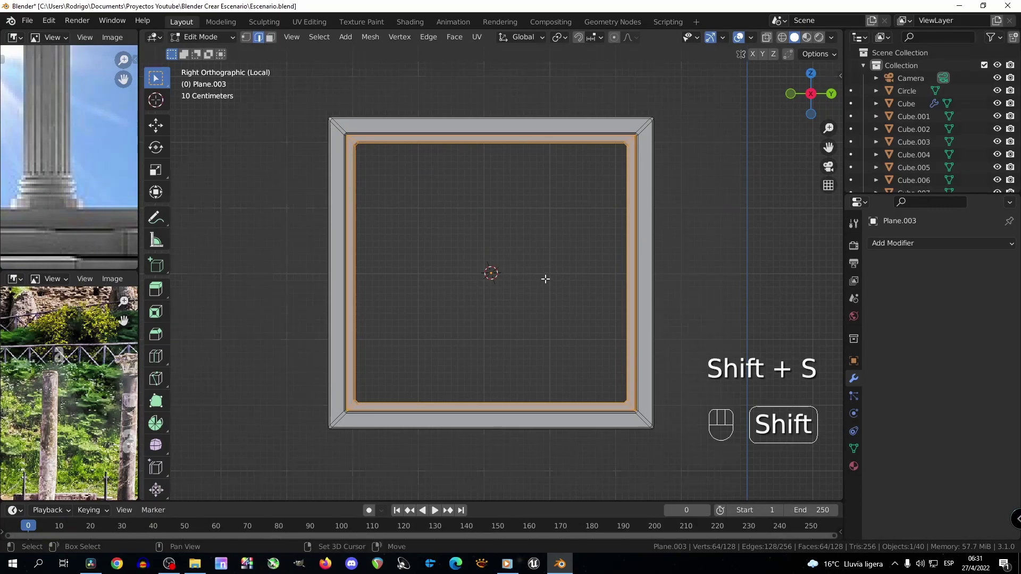
pyautogui.hotkey('shift', 'a')
pyautogui.click(525, 291)
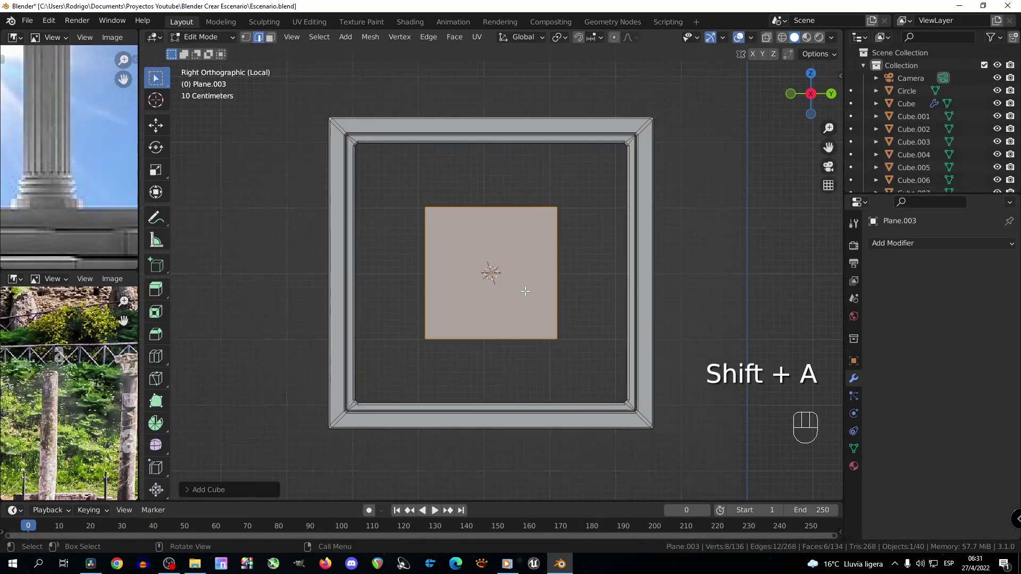
# Scale the cube down to a thin bar and stretch it along Z to span the inner frame's height.
pyautogui.scroll(2, 627, 314)
pyautogui.press('s')
pyautogui.click(531, 287)
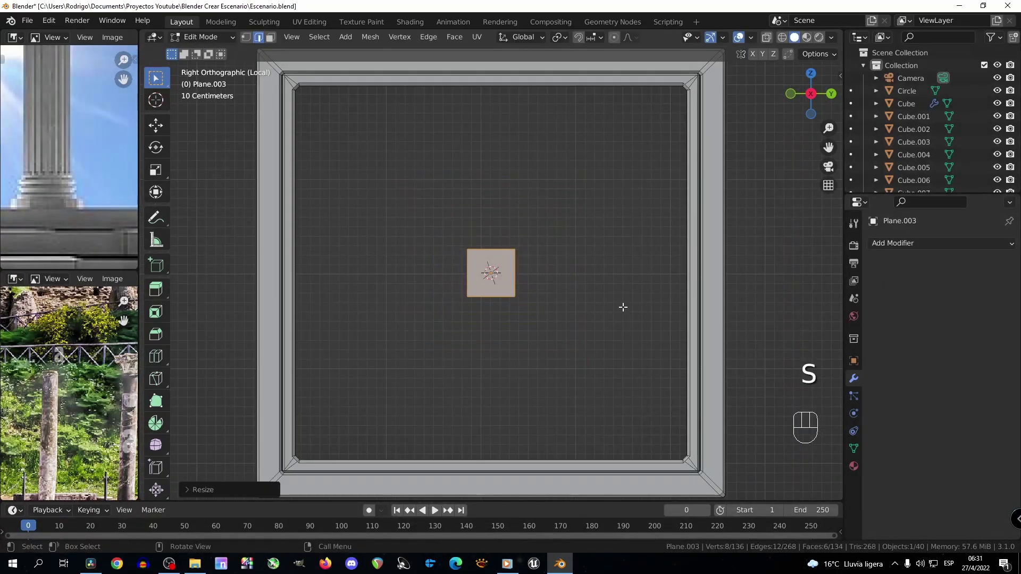
pyautogui.press('s')
pyautogui.click(524, 277)
pyautogui.scroll(-2, 516, 274)
pyautogui.press('s')
pyautogui.click(719, 377)
pyautogui.press('z')
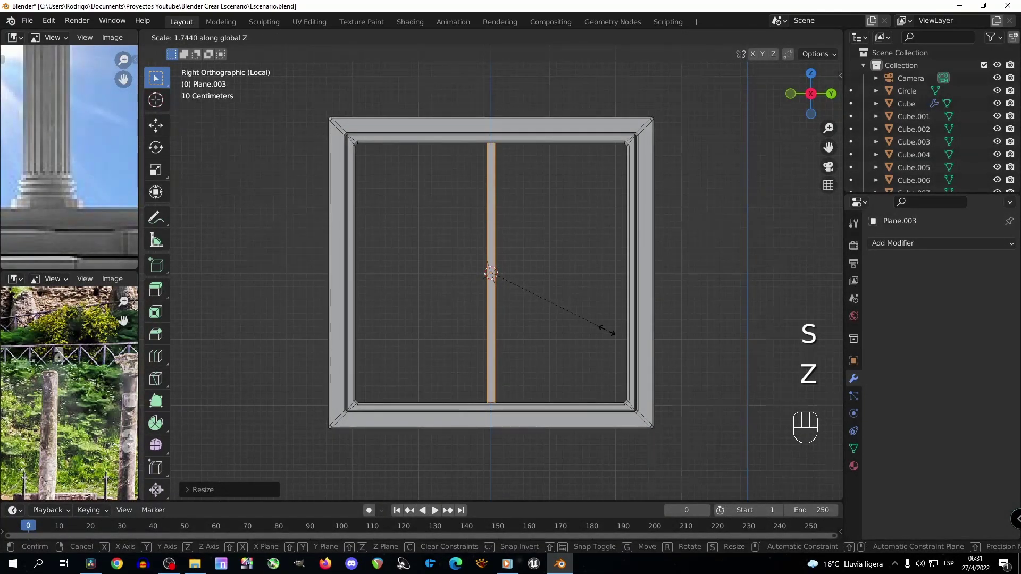
pyautogui.click(607, 331)
# Slim the central bar by scaling it down, and stretch it about 1.135 along Z to reach the frame again.
pyautogui.moveTo(606, 326); pyautogui.dragTo(589, 346, button='middle')
pyautogui.scroll(3, 601, 347)
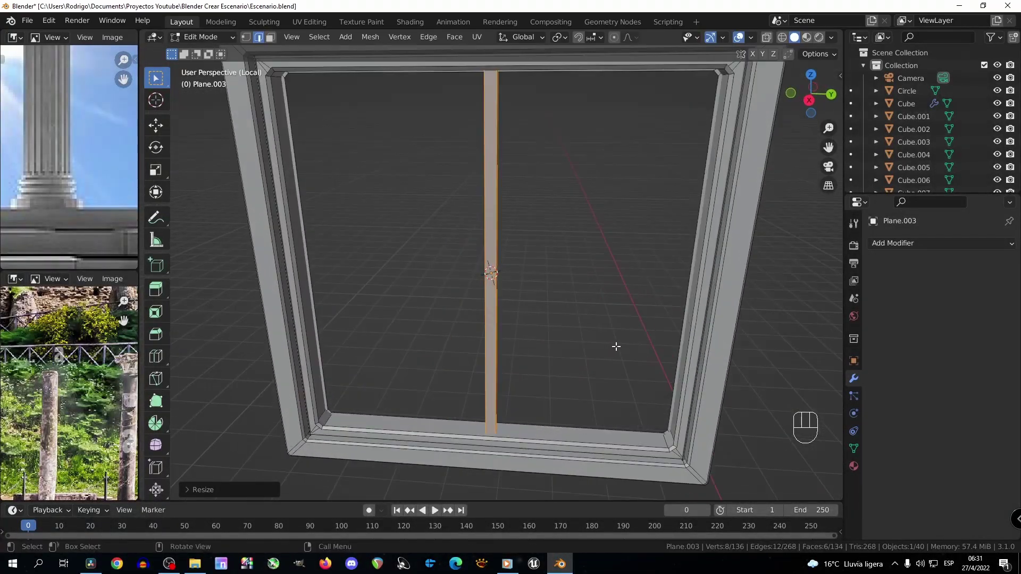
pyautogui.click(609, 342)
pyautogui.press('KP_3')
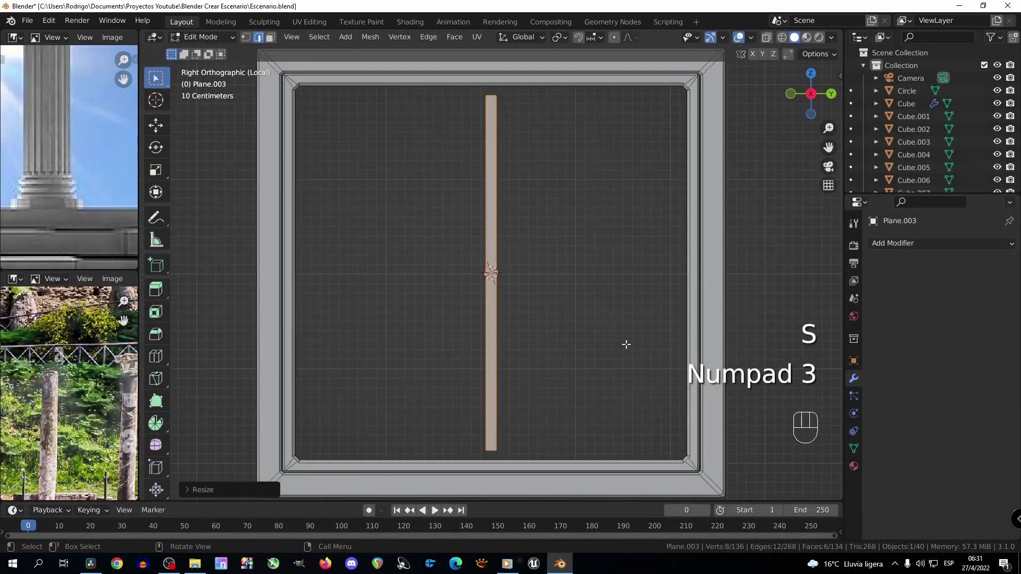
pyautogui.press('s')
pyautogui.click(621, 343)
pyautogui.press('s')
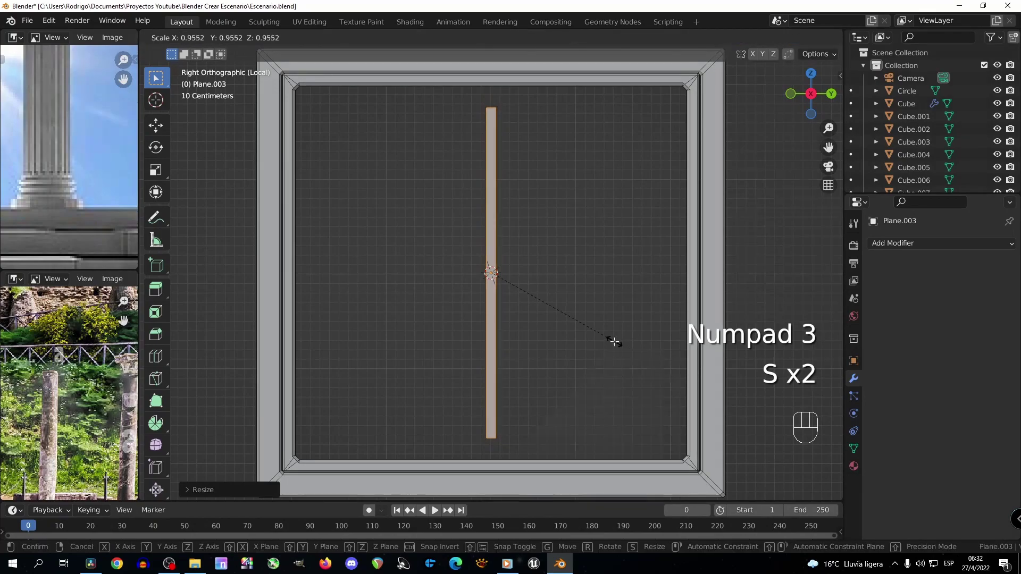
pyautogui.press('s')
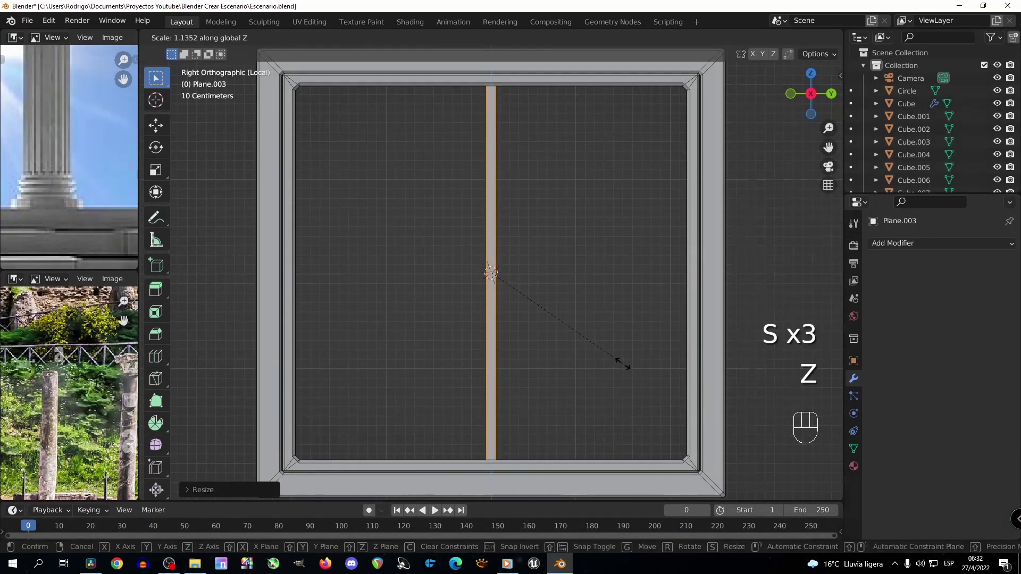
pyautogui.click(622, 366)
# Bevel the edges of the central vertical bar slightly.
pyautogui.moveTo(624, 365); pyautogui.dragTo(574, 358, button='middle')
pyautogui.scroll(3, 576, 356)
pyautogui.scroll(2, 575, 358)
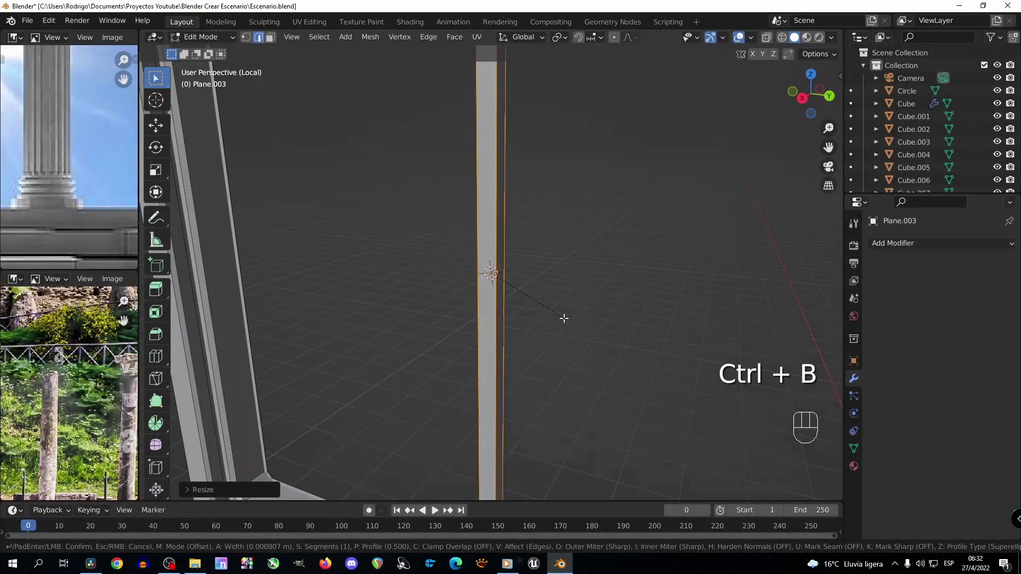
pyautogui.keyDown('alt'); pyautogui.moveTo(567, 318); pyautogui.dragTo(597, 321, button='middle'); pyautogui.keyUp('alt')
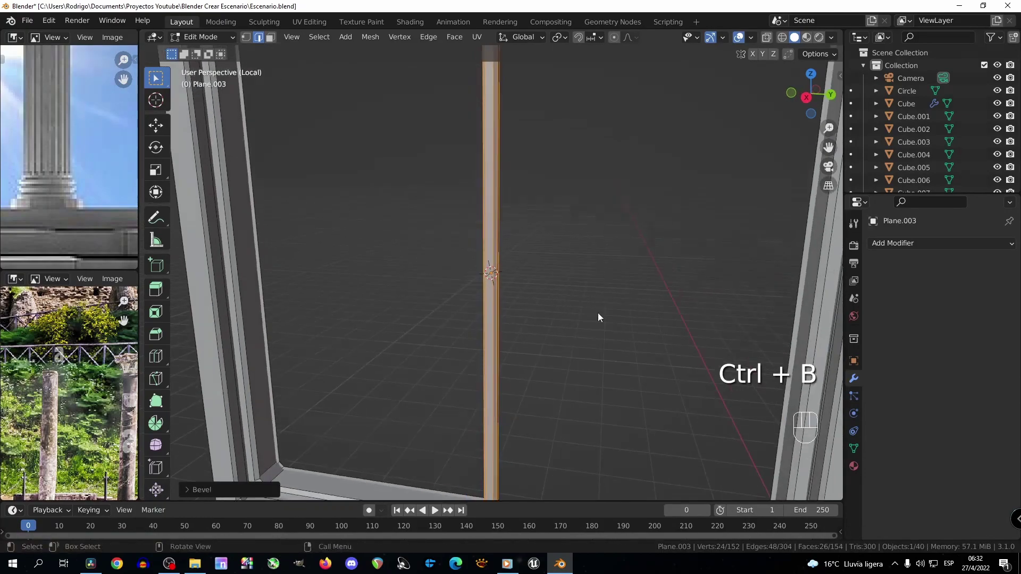
# Duplicate the vertical bar and offset the two bars along Y so they stand side by side at the window's centre.
pyautogui.press('Tab')
pyautogui.press('Tab')
pyautogui.scroll(6, 433, 234)
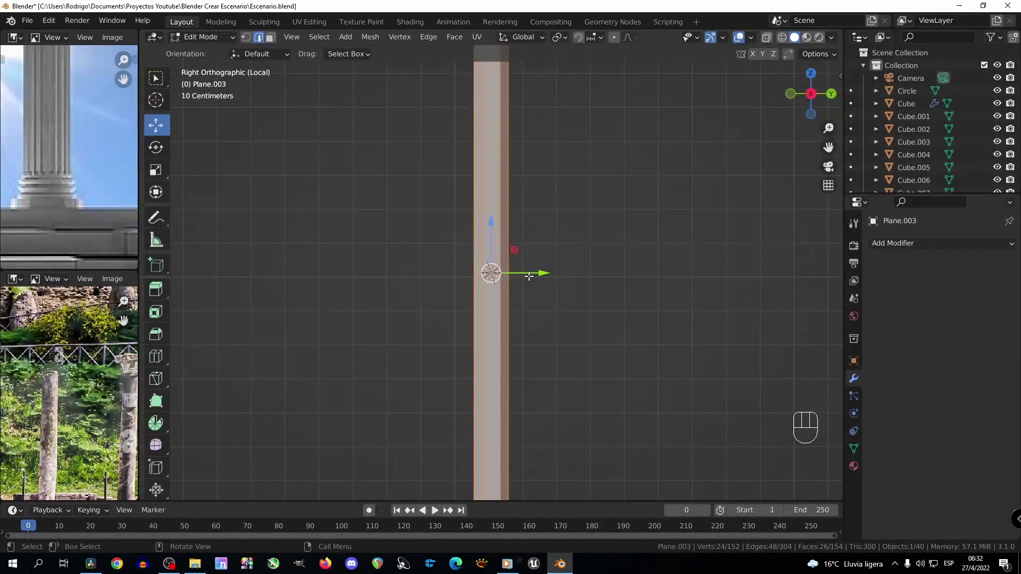
pyautogui.moveTo(528, 274)
pyautogui.mouseDown()
pyautogui.moveTo(512, 276)
pyautogui.moveTo(547, 272)
pyautogui.mouseUp()
pyautogui.rightClick(513, 279)
pyautogui.scroll(-7, 545, 273)
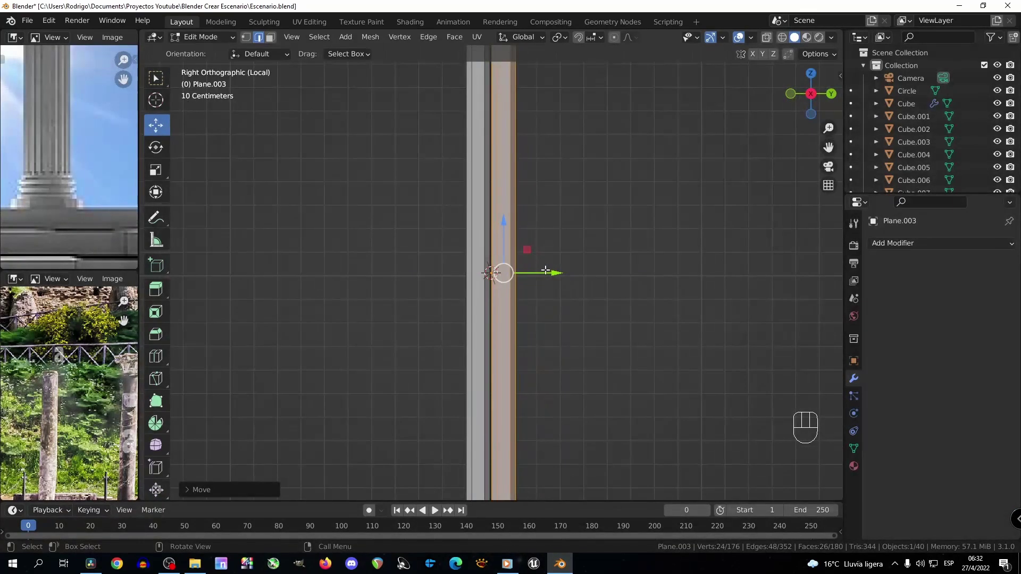
# Duplicate the vertical bar, rotate the copy 90 degrees about X, and resize it into a slim horizontal bar across the frame.
pyautogui.scroll(2, 539, 273)
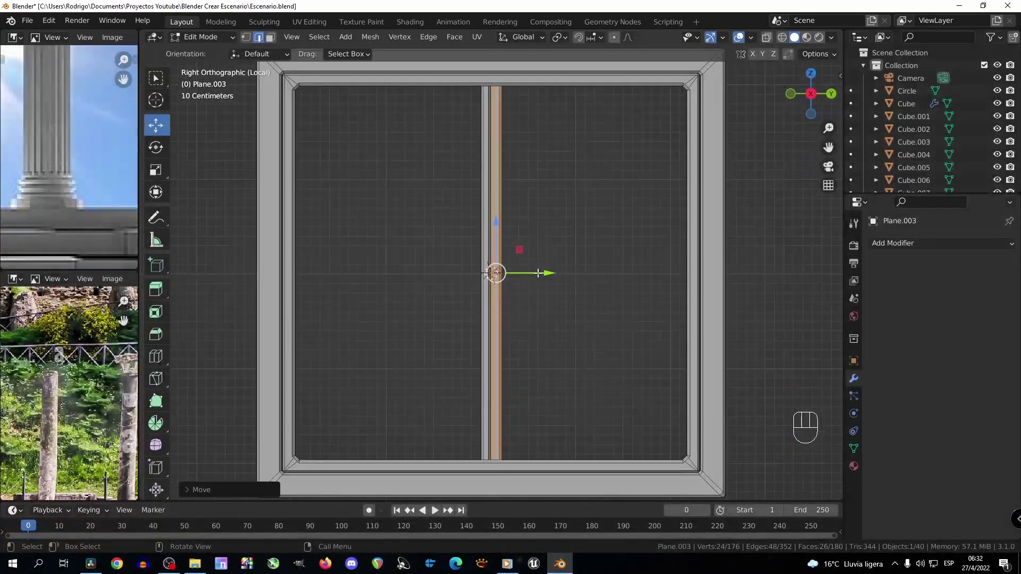
pyautogui.hotkey('shift', 'd')
pyautogui.press('r')
pyautogui.press('x')
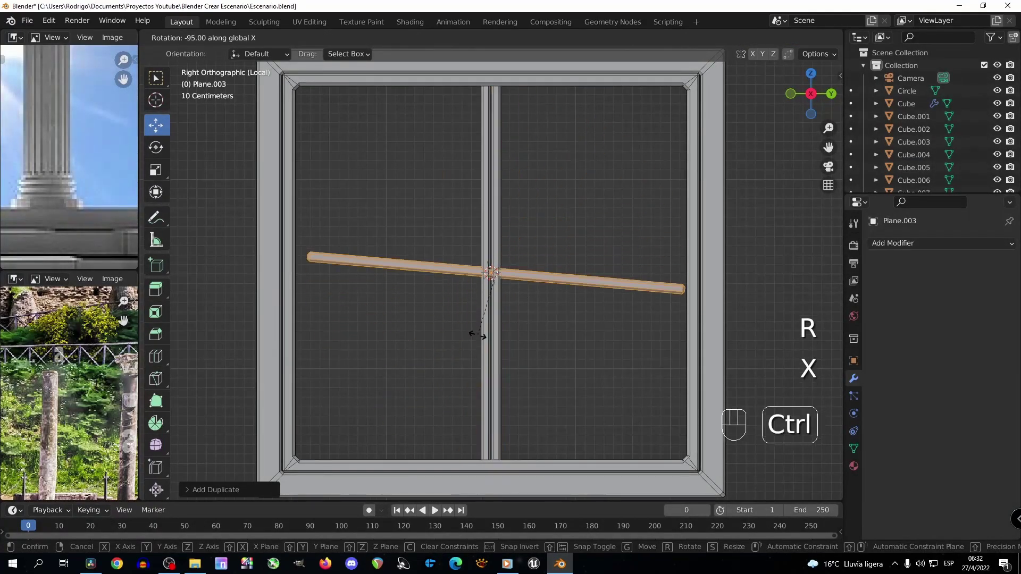
pyautogui.click(532, 340)
pyautogui.press('s')
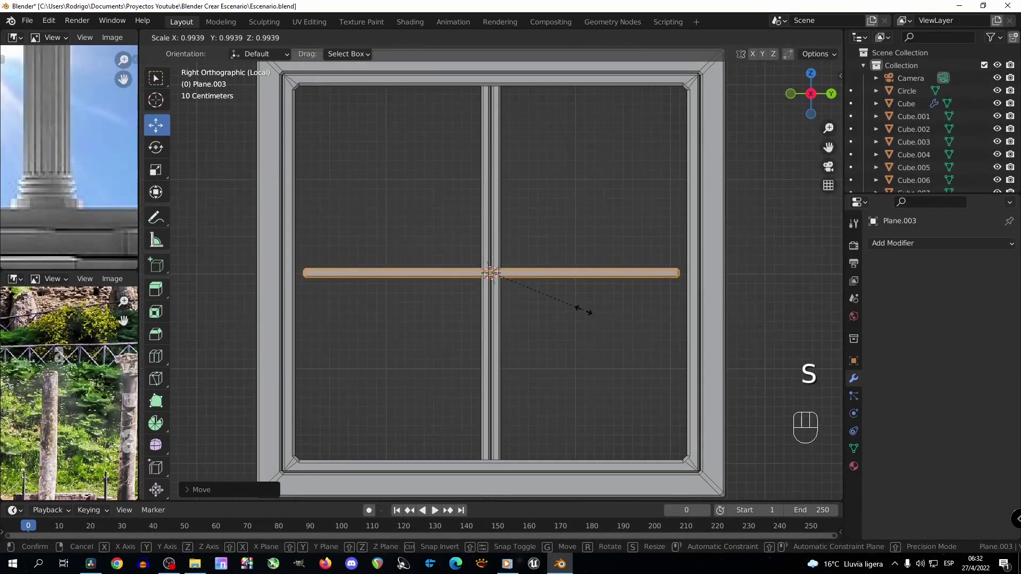
pyautogui.click(590, 312)
pyautogui.hotkey('alt', 's')
# Duplicate the horizontal bar about 0.98 m upward and place another copy about 1.99 m below that one.
pyautogui.hotkey('shift', 'd')
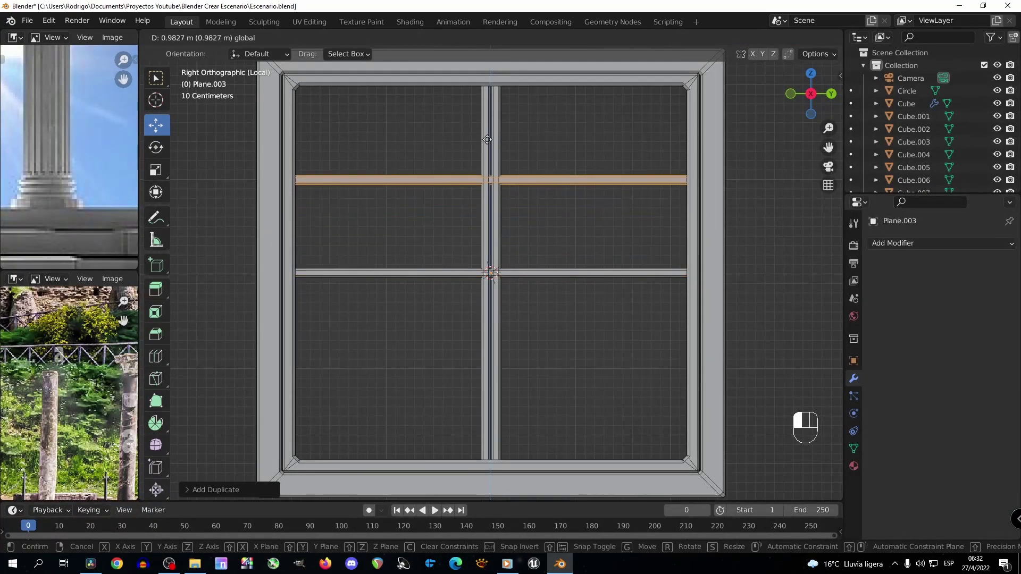
pyautogui.press('g')
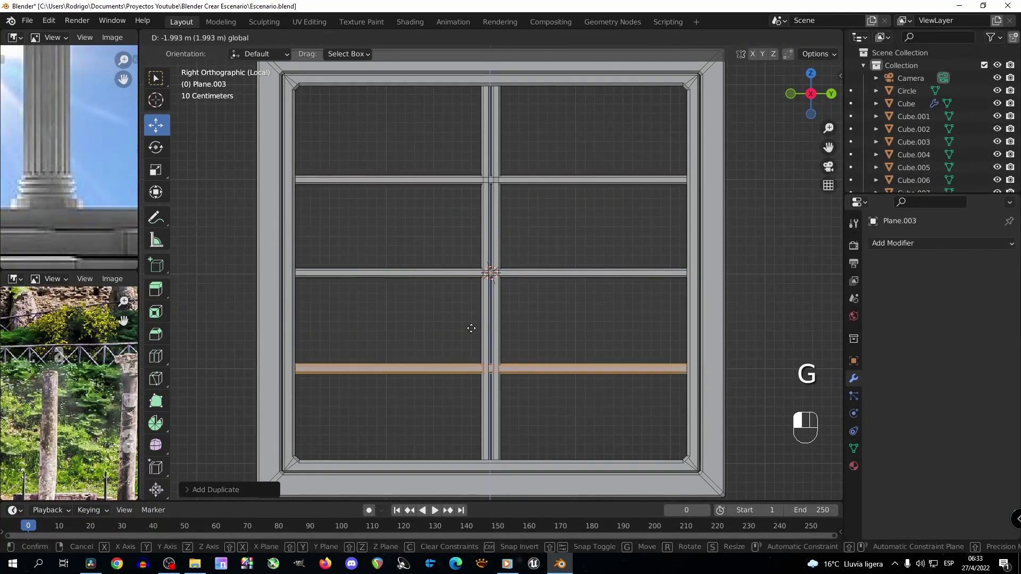
pyautogui.click(479, 302)
# Select a central vertical bar and place copies of it midway across each half of the window.
pyautogui.click(481, 302)
pyautogui.hotkey('ctrl', 'l')
pyautogui.moveTo(524, 272); pyautogui.dragTo(638, 283)
pyautogui.hotkey('shift', 'd')
pyautogui.rightClick(428, 272)
pyautogui.moveTo(638, 282); pyautogui.dragTo(585, 277, button='middle')
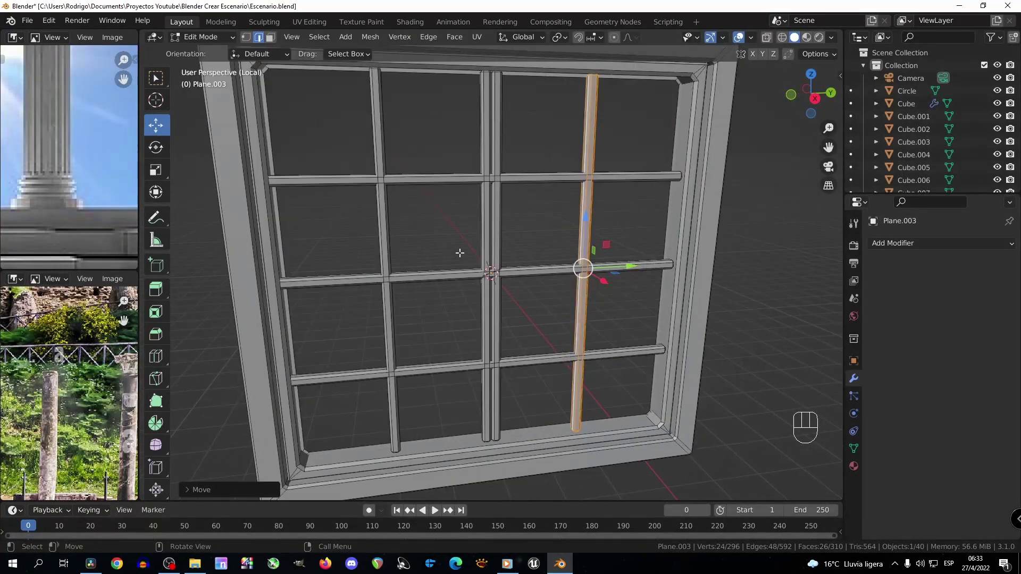
# Add a plane at the window's centre and rotate it 90 degrees about Y so it stands upright as the glass.
pyautogui.press('KP_3')
pyautogui.hotkey('shift', 'a')
pyautogui.click(448, 241)
pyautogui.moveTo(448, 240); pyautogui.dragTo(158, 154, button='middle')
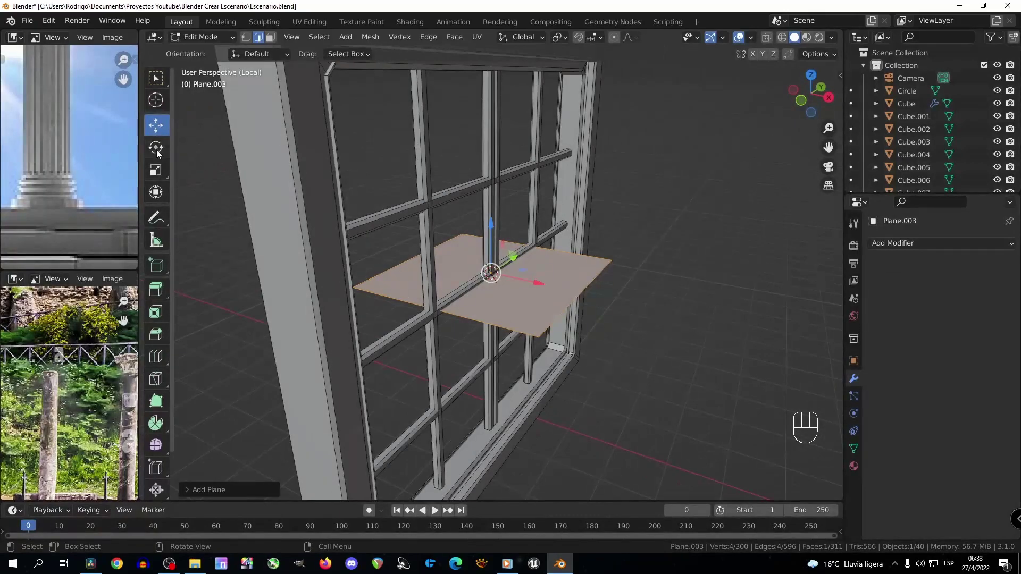
pyautogui.press('r')
pyautogui.press('y')
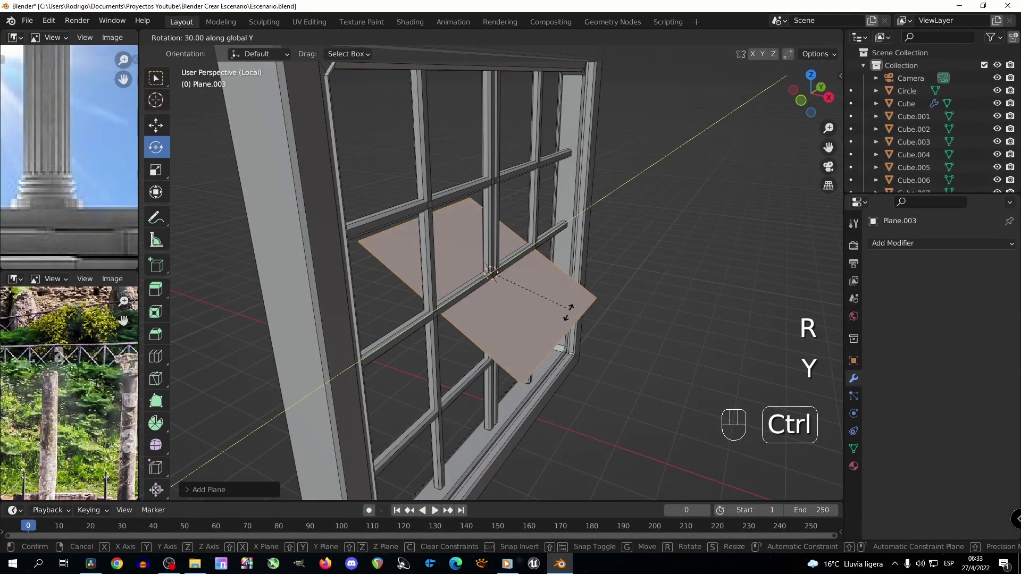
pyautogui.keyDown('ctrl'); pyautogui.click(501, 351); pyautogui.keyUp('ctrl')
# Scale the glass plane uniformly and along Y to fill the window frame's opening.
pyautogui.moveTo(654, 314); pyautogui.dragTo(572, 296, button='middle')
pyautogui.scroll(-2, 573, 296)
pyautogui.press('s')
pyautogui.click(665, 376)
pyautogui.moveTo(665, 376); pyautogui.dragTo(598, 278, button='middle')
pyautogui.press('s')
pyautogui.press('y')
pyautogui.click(667, 358)
pyautogui.press('s')
pyautogui.click(675, 366)
# Return to the full scene, create a linked duplicate of the window, and move it along Y into the neighbouring wall opening.
pyautogui.press('Tab')
pyautogui.press('KP_Divide')
pyautogui.hotkey('alt', 'd')
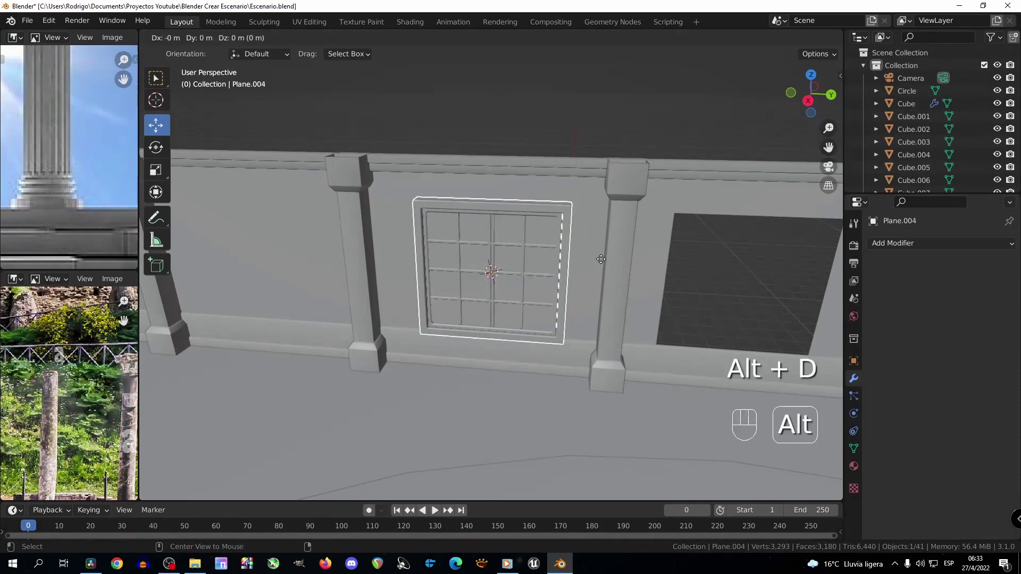
pyautogui.click(763, 285)
pyautogui.press('KP_Decimal')
pyautogui.moveTo(557, 278); pyautogui.dragTo(538, 274, button='middle')
pyautogui.moveTo(535, 275); pyautogui.dragTo(559, 277)
pyautogui.scroll(-2, 565, 276)
pyautogui.moveTo(565, 277); pyautogui.dragTo(592, 256, button='middle')
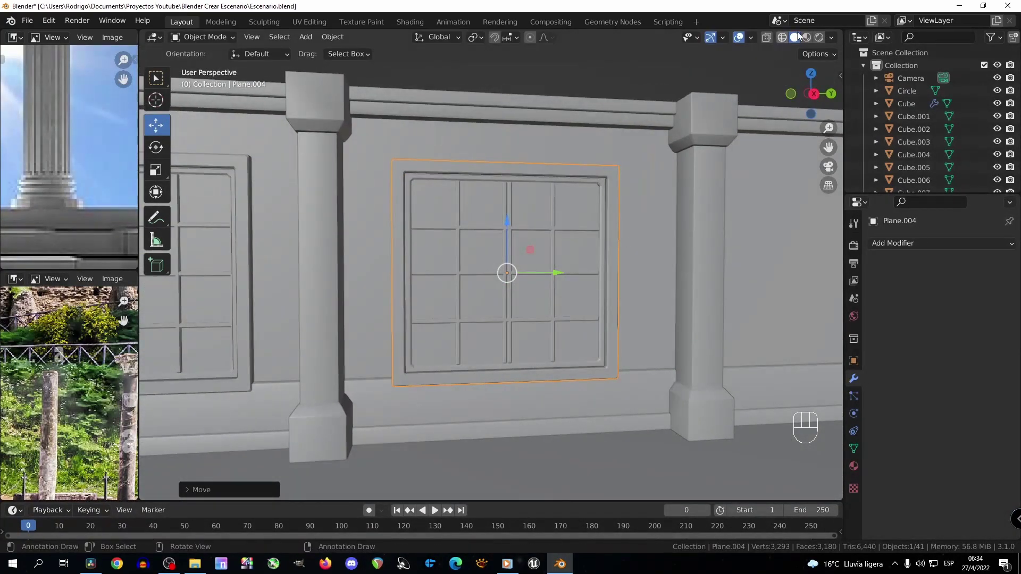
# Check the copied window in wireframe side view, nudge it along Y into line with its wall opening, and restore solid shading.
pyautogui.click(782, 36)
pyautogui.press('KP_3')
pyautogui.press('KP_1')
pyautogui.press('KP_1')
pyautogui.press('KP_3')
pyautogui.scroll(2, 557, 272)
pyautogui.moveTo(557, 272); pyautogui.dragTo(559, 272)
pyautogui.click(559, 272)
pyautogui.scroll(-3, 560, 272)
pyautogui.hotkey('shift', 'z')
pyautogui.moveTo(634, 252)
pyautogui.mouseDown(button='middle')
pyautogui.moveTo(652, 277)
pyautogui.moveTo(661, 243)
pyautogui.moveTo(660, 260)
pyautogui.mouseUp(button='middle')
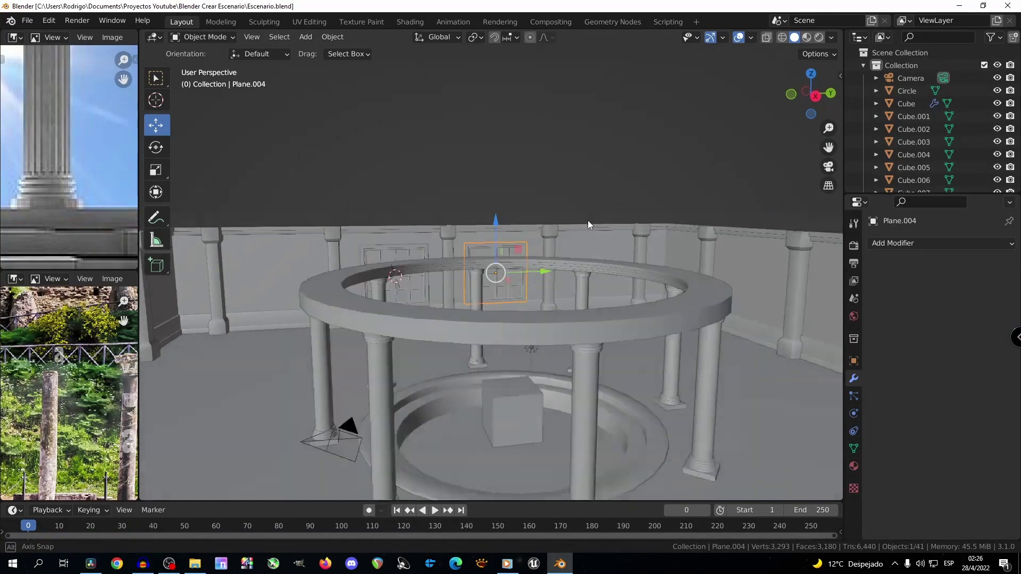
# Duplicate the floor plane with its round hole and raise the copy along Z to the top of the walls as a ceiling.
pyautogui.moveTo(505, 276); pyautogui.dragTo(535, 386, button='middle')
pyautogui.moveTo(584, 325); pyautogui.dragTo(585, 323, button='middle')
pyautogui.hotkey('shift', 'd')
pyautogui.rightClick(570, 291)
pyautogui.moveTo(454, 318); pyautogui.dragTo(458, 254)
pyautogui.scroll(8, 457, 260)
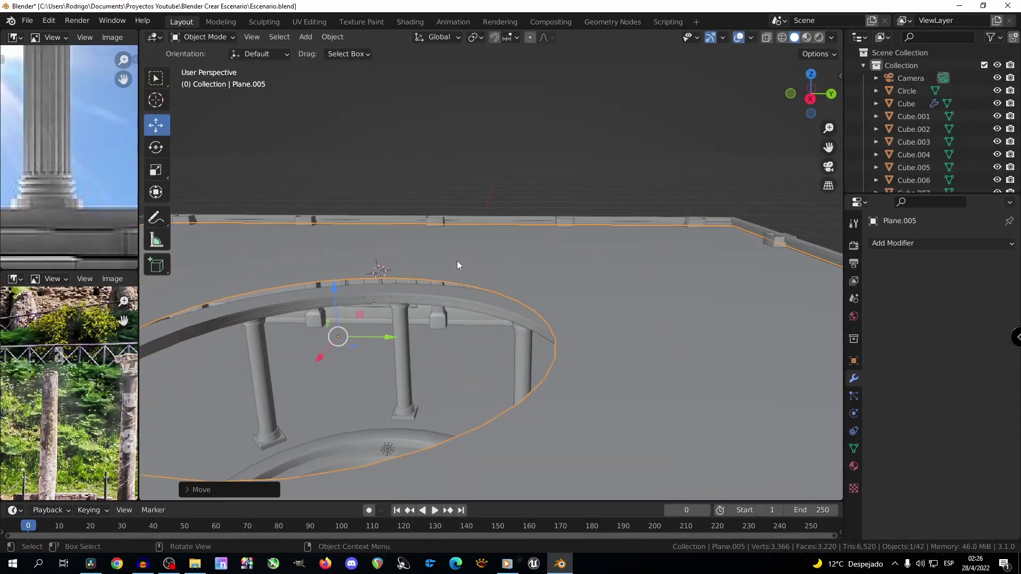
pyautogui.moveTo(255, 286); pyautogui.dragTo(264, 272)
pyautogui.moveTo(435, 299); pyautogui.dragTo(480, 283, button='middle')
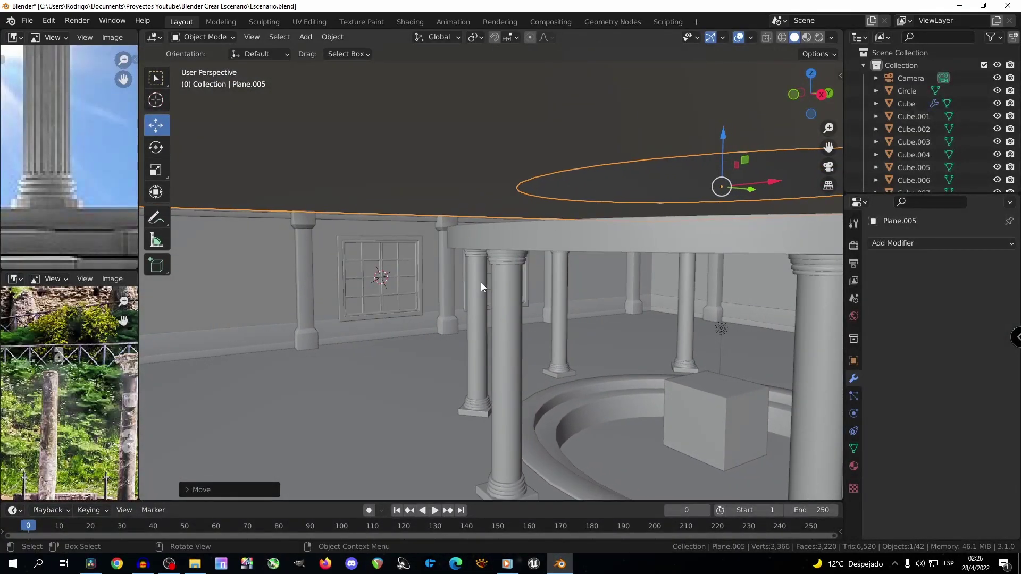
# Select the ring above the columns, make a linked duplicate in place, and scale the copy down slightly.
pyautogui.click(589, 236)
pyautogui.press('KP_Decimal')
pyautogui.scroll(-3, 591, 234)
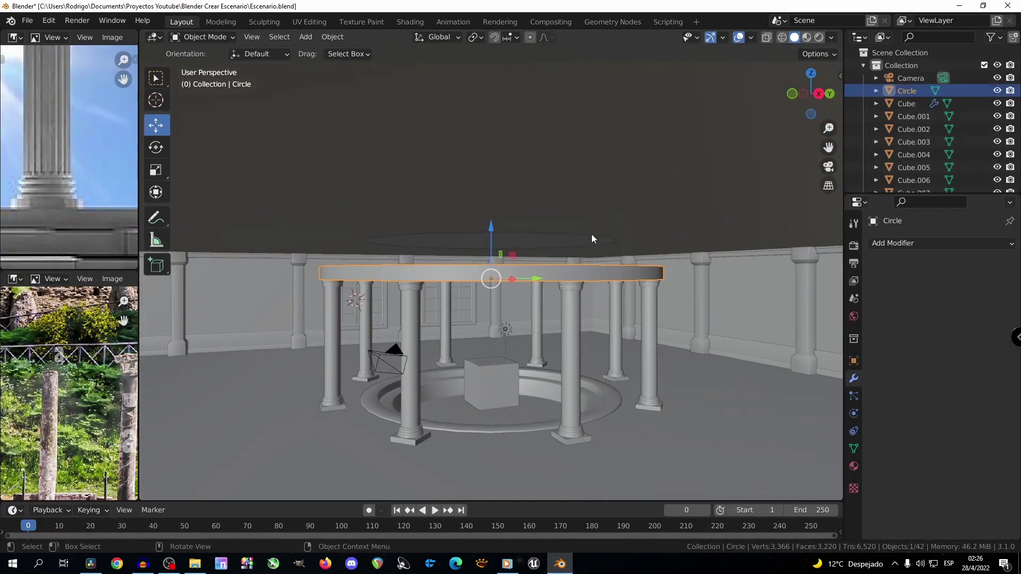
pyautogui.scroll(2, 591, 234)
pyautogui.moveTo(586, 308); pyautogui.dragTo(553, 289, button='middle')
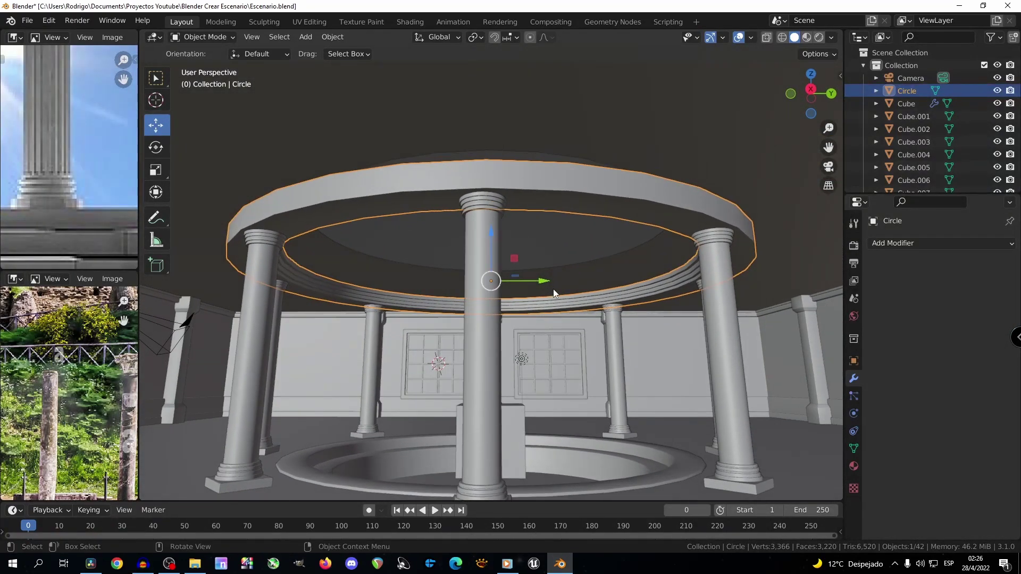
pyautogui.hotkey('alt', 'd')
pyautogui.press('Escape')
pyautogui.press('s')
pyautogui.click(631, 314)
# Raise the smaller ring along Z to trim the ceiling's round opening.
pyautogui.moveTo(623, 302); pyautogui.dragTo(518, 279, button='middle')
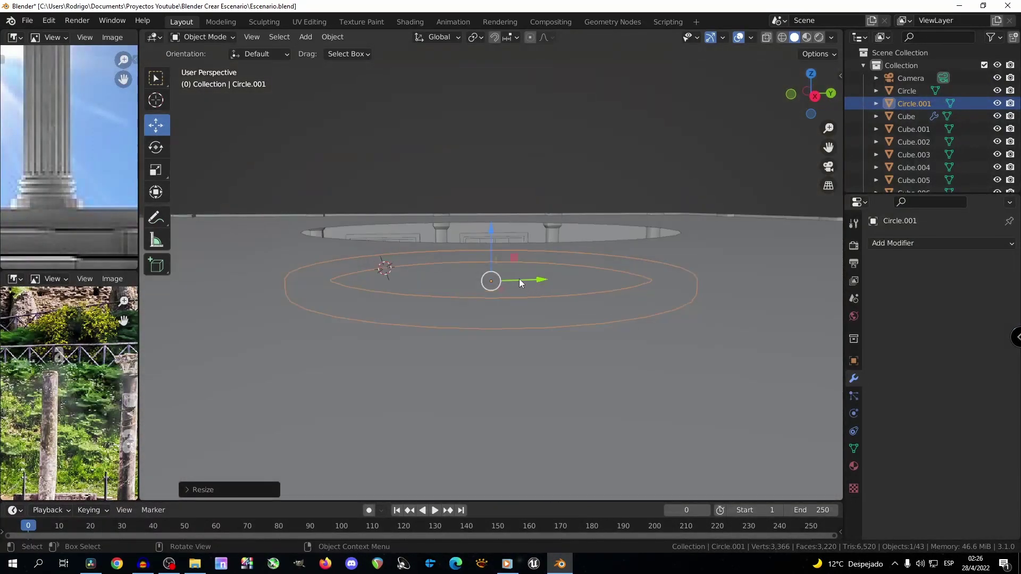
pyautogui.moveTo(494, 252); pyautogui.dragTo(499, 198)
pyautogui.moveTo(500, 198)
pyautogui.mouseDown(button='middle')
pyautogui.moveTo(465, 191)
pyautogui.moveTo(506, 247)
pyautogui.moveTo(473, 226)
pyautogui.moveTo(490, 184)
pyautogui.mouseUp(button='middle')
pyautogui.moveTo(490, 184)
pyautogui.mouseDown()
pyautogui.moveTo(493, 165)
pyautogui.moveTo(493, 177)
pyautogui.mouseUp()
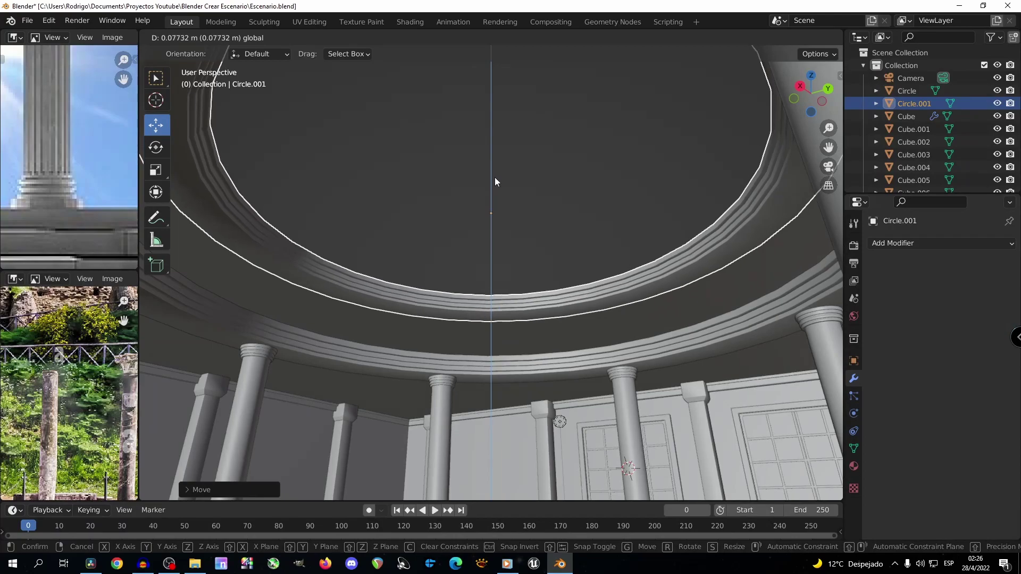
pyautogui.press('s')
pyautogui.rightClick(565, 263)
pyautogui.moveTo(535, 257); pyautogui.dragTo(671, 328, button='middle')
pyautogui.scroll(-5, 586, 283)
pyautogui.scroll(2, 671, 327)
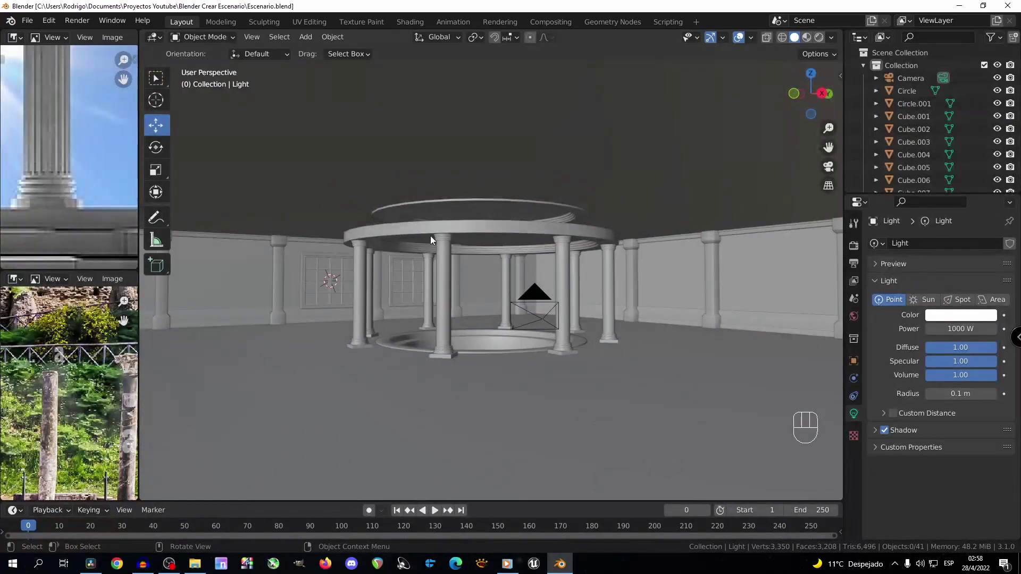
# Hide the ceiling and the upper ring to open up the view into the room.
pyautogui.click(459, 183)
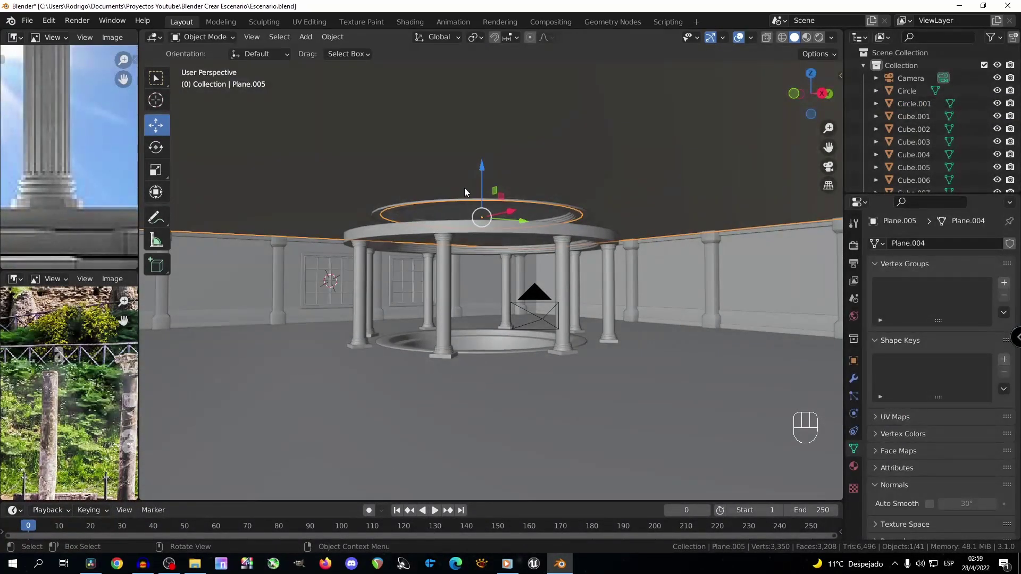
pyautogui.press('h')
pyautogui.click(452, 206)
pyautogui.press('h')
pyautogui.moveTo(522, 208); pyautogui.dragTo(400, 179, button='middle')
pyautogui.moveTo(465, 175); pyautogui.dragTo(420, 179, button='middle')
# Make a linked duplicate of the first short-wall window and move it out of its opening into the room.
pyautogui.keyDown('shift'); pyautogui.rightClick(490, 142); pyautogui.keyUp('shift')
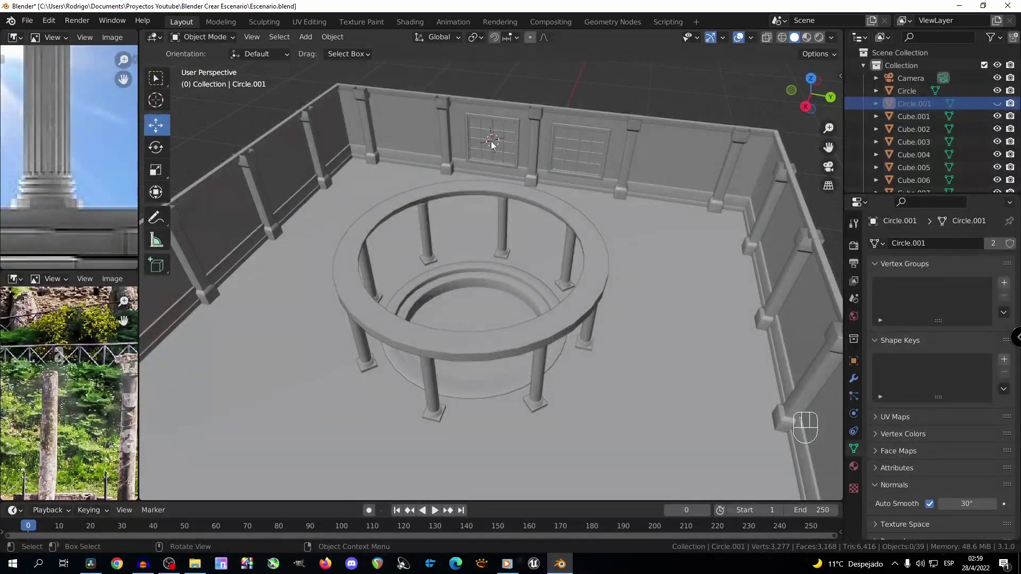
pyautogui.press('KP_Decimal')
pyautogui.scroll(-2, 521, 150)
pyautogui.hotkey('alt', 'd')
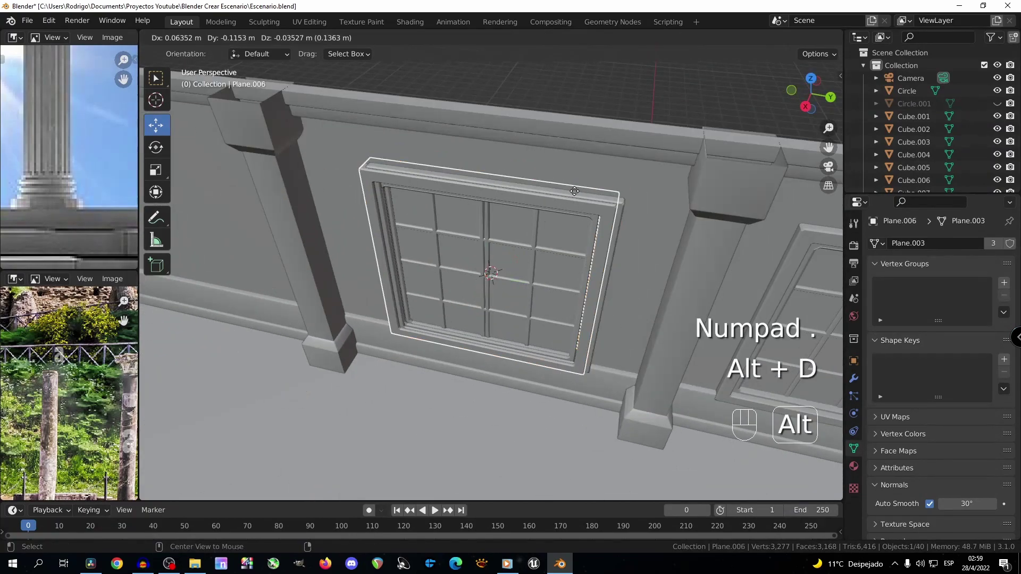
pyautogui.rightClick(520, 229)
pyautogui.scroll(-8, 520, 238)
pyautogui.moveTo(520, 238); pyautogui.dragTo(480, 242, button='middle')
pyautogui.moveTo(449, 299); pyautogui.dragTo(338, 340)
# Rotate the window copy 90 degrees about Z from the top view and place it against the long wall between two pillars.
pyautogui.press('KP_Decimal')
pyautogui.press('KP_7')
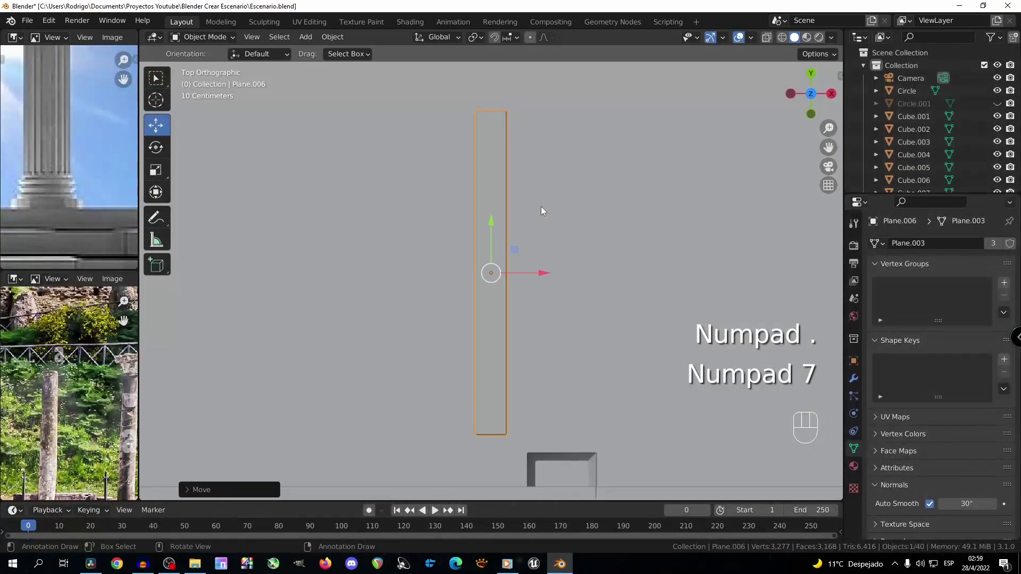
pyautogui.press('r')
pyautogui.keyDown('ctrl'); pyautogui.click(570, 269); pyautogui.keyUp('ctrl')
pyautogui.moveTo(486, 248); pyautogui.dragTo(435, 386)
pyautogui.moveTo(461, 325); pyautogui.dragTo(483, 219, button='middle')
pyautogui.moveTo(483, 220); pyautogui.dragTo(478, 216)
pyautogui.moveTo(594, 222); pyautogui.dragTo(531, 232, button='middle')
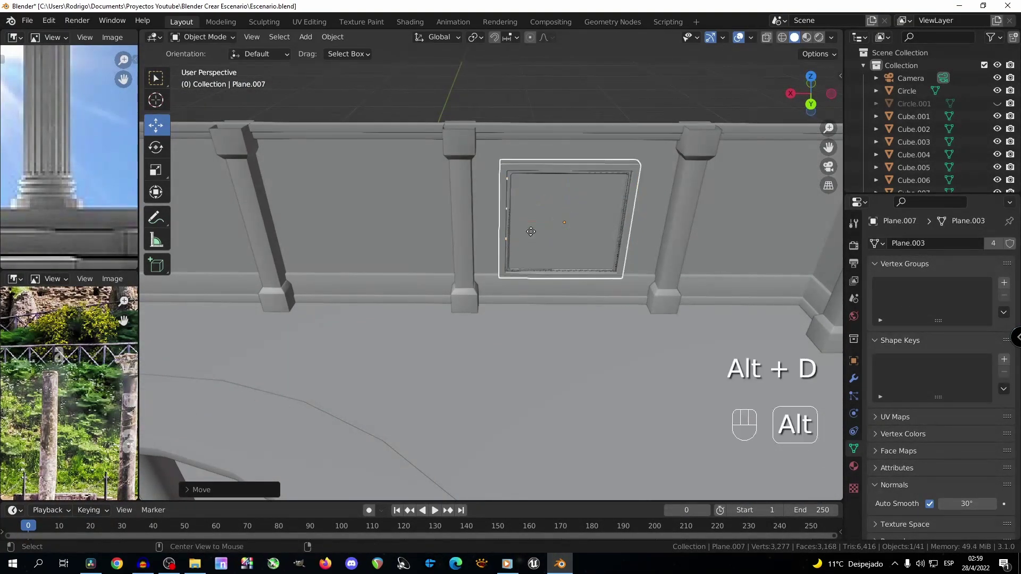
# Make a linked duplicate of the long-wall window and move it along X into another bay between pillars.
pyautogui.hotkey('alt', 'd')
pyautogui.rightClick(524, 233)
pyautogui.scroll(-5, 503, 250)
pyautogui.moveTo(503, 250); pyautogui.dragTo(321, 250)
pyautogui.press('KP_Decimal')
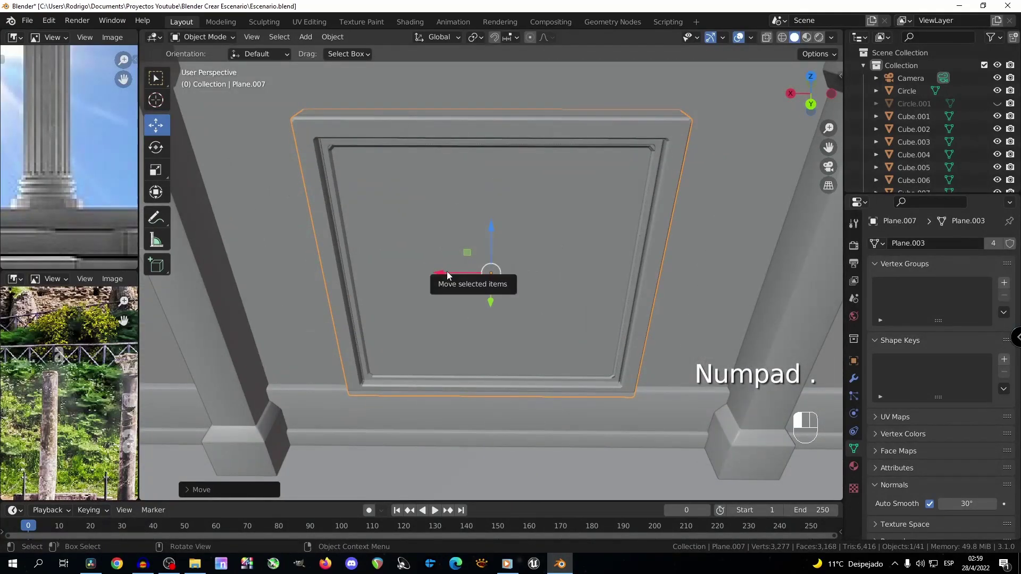
# Edit the wall mesh and add two vertical loop cuts along the sides of the newest long-wall window.
pyautogui.scroll(-12, 485, 240)
pyautogui.scroll(7, 622, 239)
pyautogui.moveTo(703, 245); pyautogui.dragTo(697, 235, button='middle')
pyautogui.hotkey('ctrl', 'r')
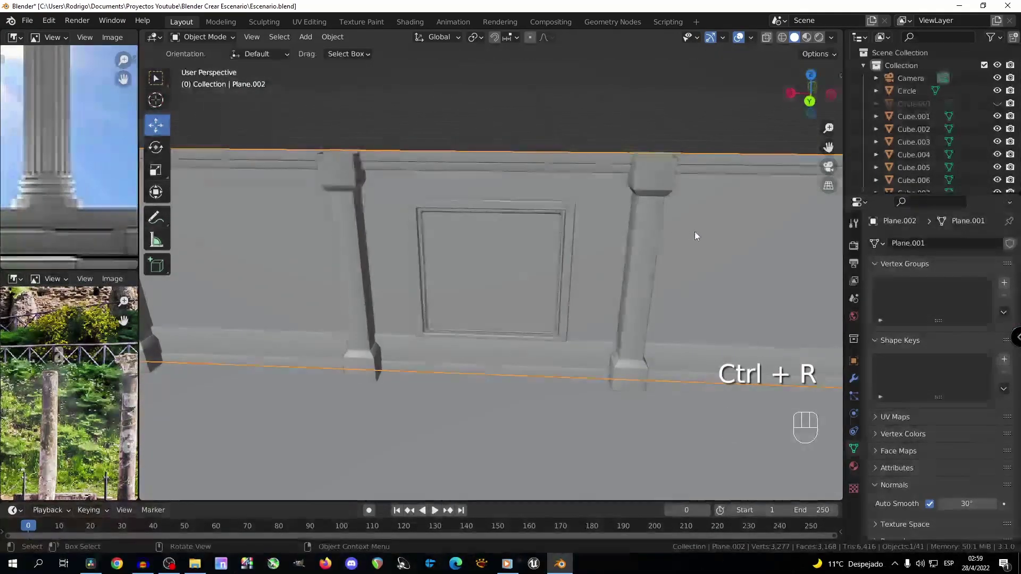
pyautogui.press('Tab')
pyautogui.hotkey('ctrl', 'r')
pyautogui.click(581, 223)
pyautogui.rightClick(582, 224)
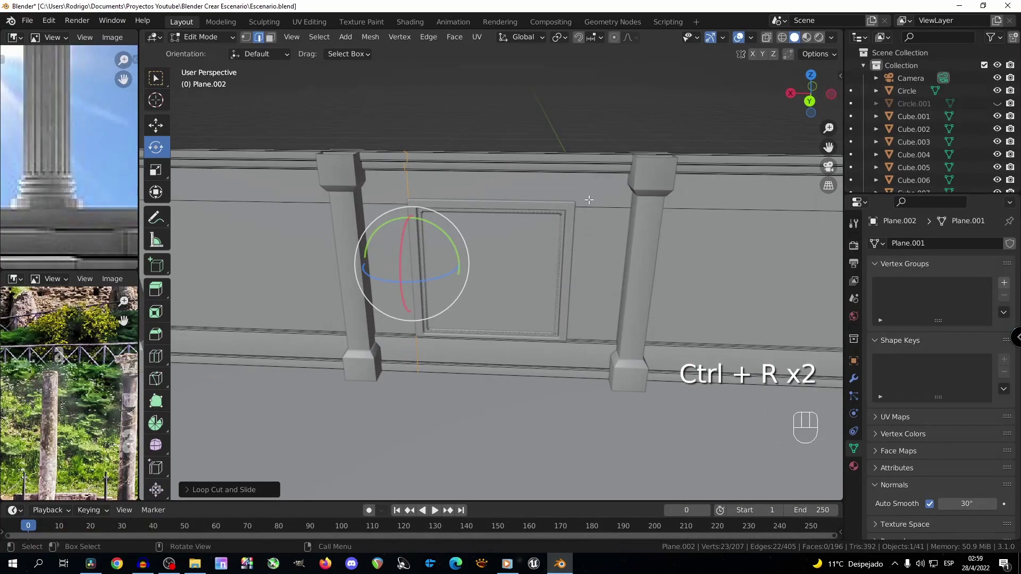
pyautogui.rightClick(589, 200)
pyautogui.scroll(-3, 596, 205)
pyautogui.hotkey('ctrl', 'r')
pyautogui.click(646, 237)
pyautogui.click(462, 227)
pyautogui.scroll(5, 471, 238)
# Switch to face selection and delete the wall face behind that window.
pyautogui.moveTo(472, 240); pyautogui.dragTo(466, 243, button='middle')
pyautogui.press('3')
pyautogui.click(551, 279)
pyautogui.press('Delete')
pyautogui.click(536, 312)
# Add two vertical loop cuts to the wall along the sides of the long wall's other window.
pyautogui.scroll(-5, 542, 300)
pyautogui.scroll(2, 593, 283)
pyautogui.hotkey('ctrl', 'r')
pyautogui.click(631, 218)
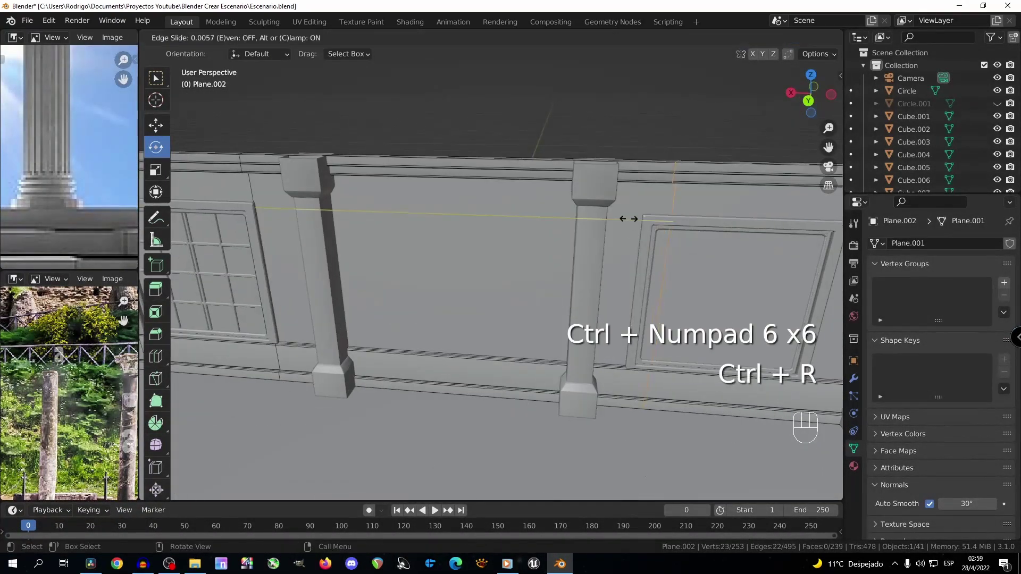
pyautogui.click(632, 221)
pyautogui.scroll(-2, 634, 223)
pyautogui.hotkey('ctrl', 'r')
pyautogui.click(636, 230)
pyautogui.click(638, 245)
pyautogui.scroll(2, 660, 258)
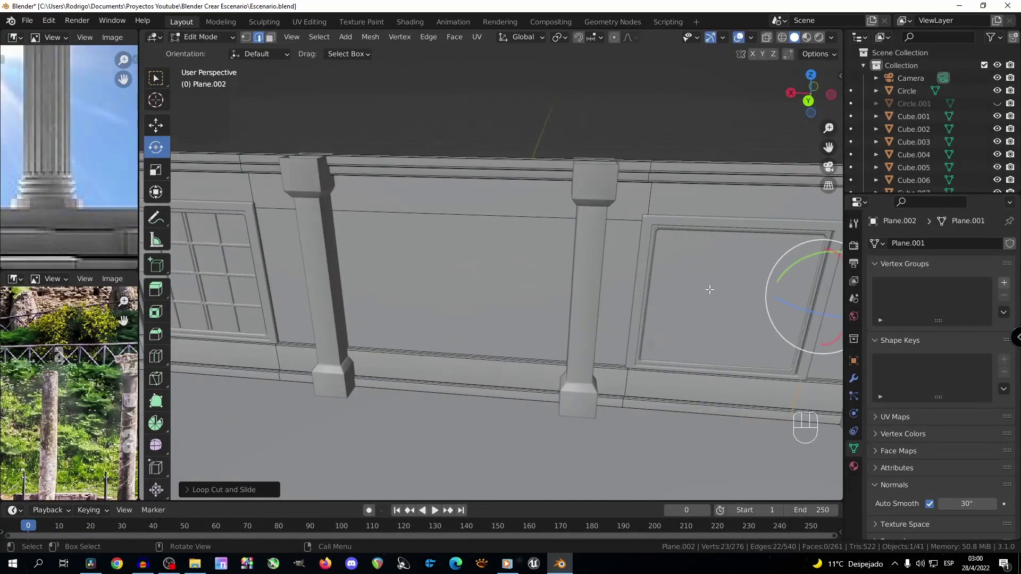
# Delete the wall face behind the long wall's other window and leave Edit Mode.
pyautogui.press('3')
pyautogui.click(711, 294)
pyautogui.scroll(-2, 707, 296)
pyautogui.press('Delete')
pyautogui.click(703, 298)
pyautogui.scroll(-4, 691, 296)
pyautogui.moveTo(646, 295)
pyautogui.mouseDown(button='middle')
pyautogui.moveTo(681, 293)
pyautogui.moveTo(611, 312)
pyautogui.moveTo(665, 299)
pyautogui.mouseUp(button='middle')
pyautogui.press('Tab')
# Select both long-wall windows, make linked duplicates, and move them along Y towards the opposite long wall.
pyautogui.click(408, 320)
pyautogui.scroll(-3, 458, 306)
pyautogui.keyDown('shift'); pyautogui.click(536, 276); pyautogui.keyUp('shift')
pyautogui.moveTo(537, 279); pyautogui.dragTo(508, 302, button='middle')
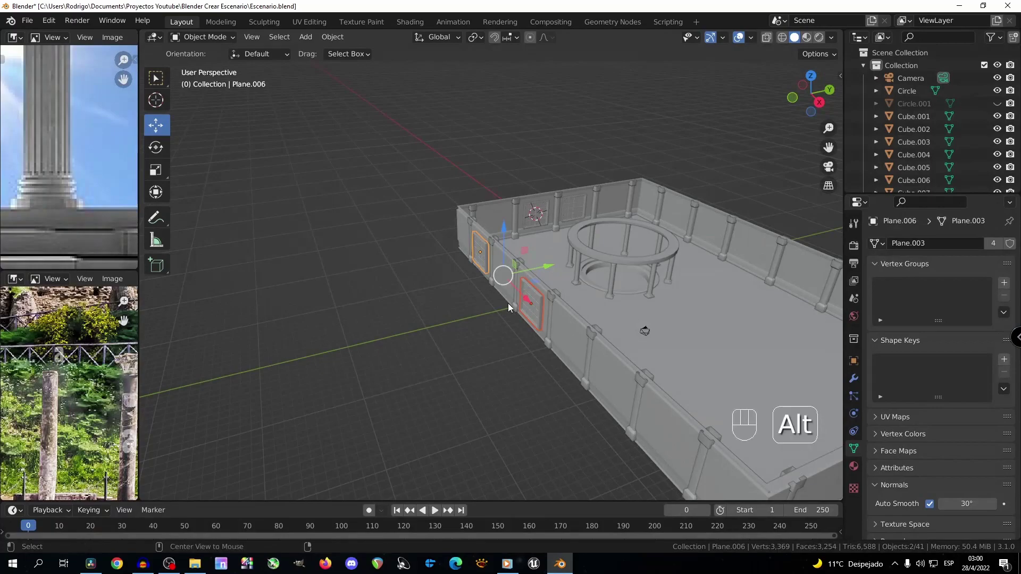
pyautogui.hotkey('alt', 's')
pyautogui.hotkey('alt', 'd')
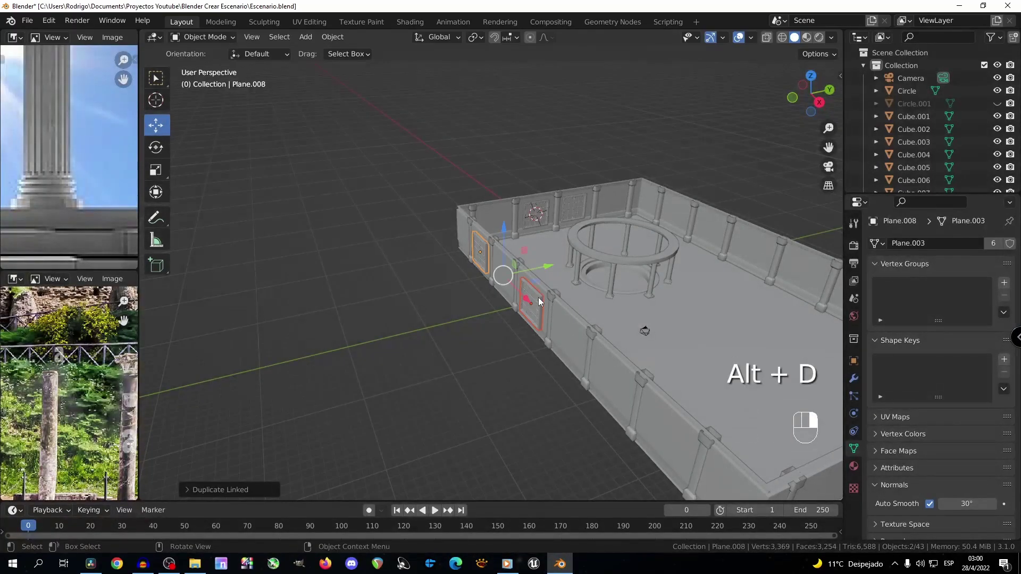
pyautogui.click(747, 218)
pyautogui.press('KP_Decimal')
pyautogui.press('KP_7')
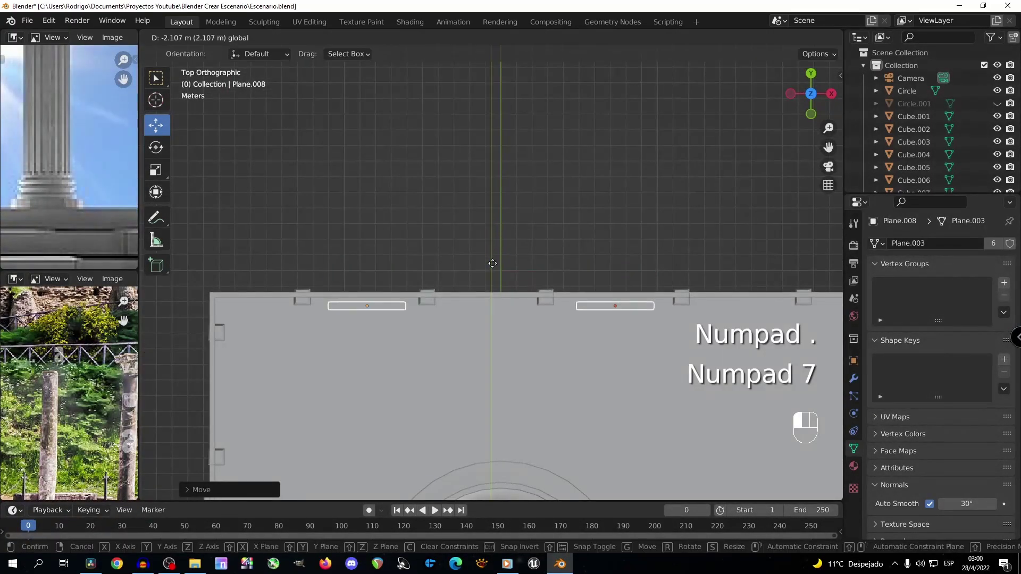
# Rotate the two copied windows 180 degrees about Z and move them along Y against the opposite long wall.
pyautogui.press('r')
pyautogui.press('ctrl')
pyautogui.click(458, 312)
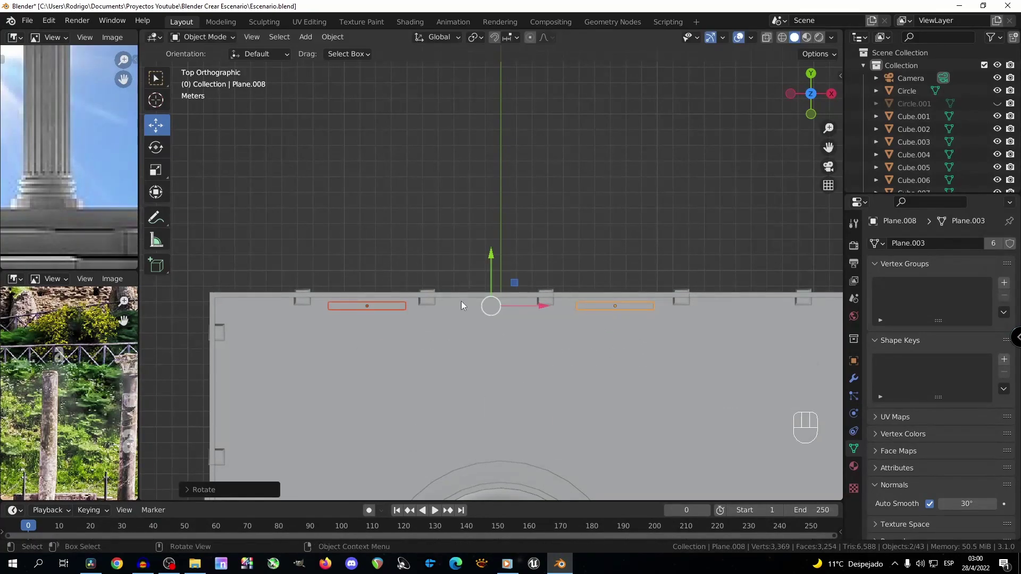
pyautogui.moveTo(457, 311); pyautogui.dragTo(473, 261, button='middle')
pyautogui.press('g')
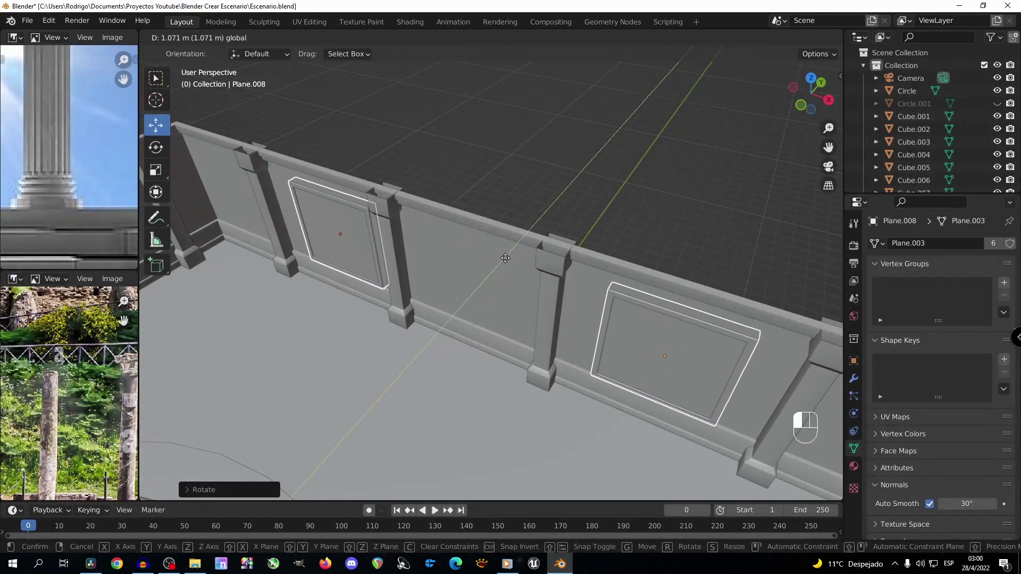
pyautogui.click(522, 251)
# Edit the wall mesh and add two vertical loop cuts along the sides of the opposite wall's right-hand window.
pyautogui.moveTo(522, 251); pyautogui.dragTo(512, 233, button='middle')
pyautogui.click(512, 233)
pyautogui.press('Tab')
pyautogui.hotkey('ctrl', 'r')
pyautogui.click(424, 206)
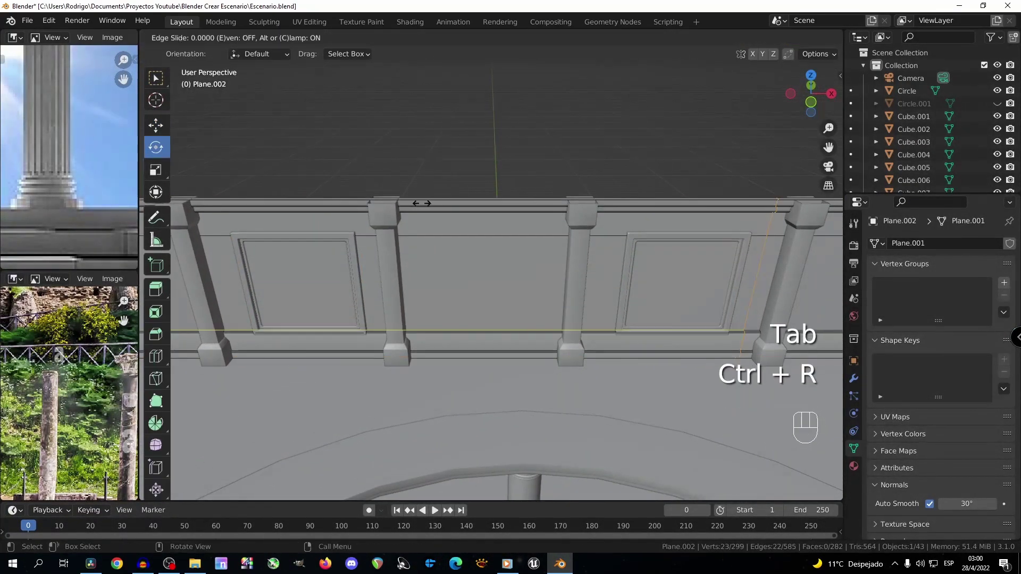
pyautogui.rightClick(422, 204)
pyautogui.hotkey('ctrl', 'r')
pyautogui.click(422, 189)
pyautogui.click(661, 159)
# Add two more vertical loop cuts along the sides of the opposite wall's left-hand window.
pyautogui.hotkey('ctrl', 'r')
pyautogui.click(527, 178)
pyautogui.click(547, 178)
pyautogui.hotkey('ctrl', 'r')
pyautogui.click(244, 210)
pyautogui.click(280, 211)
# Select and delete the two wall faces behind the opposite wall's windows, and leave Edit Mode.
pyautogui.press('3')
pyautogui.click(311, 282)
pyautogui.keyDown('shift'); pyautogui.click(662, 273); pyautogui.keyUp('shift')
pyautogui.press('Delete')
pyautogui.click(663, 272)
pyautogui.moveTo(662, 272); pyautogui.dragTo(504, 283, button='middle')
pyautogui.press('Tab')
# Look around the room and through the colonnade to examine the windows in the short and long walls.
pyautogui.press('ctrl+KP_4')
pyautogui.press('ctrl+KP_4')
pyautogui.press('ctrl+KP_4')
pyautogui.press('ctrl+KP_4')
pyautogui.press('ctrl+KP_4')
pyautogui.press('ctrl+KP_4')
pyautogui.press('ctrl+KP_4')
pyautogui.press('ctrl+KP_4')
pyautogui.press('ctrl+KP_4')
pyautogui.press('ctrl+KP_4')
pyautogui.press('ctrl+KP_4')
pyautogui.press('ctrl+KP_4')
pyautogui.press('ctrl+KP_4')
pyautogui.press('ctrl+KP_4')
pyautogui.press('ctrl+KP_4')
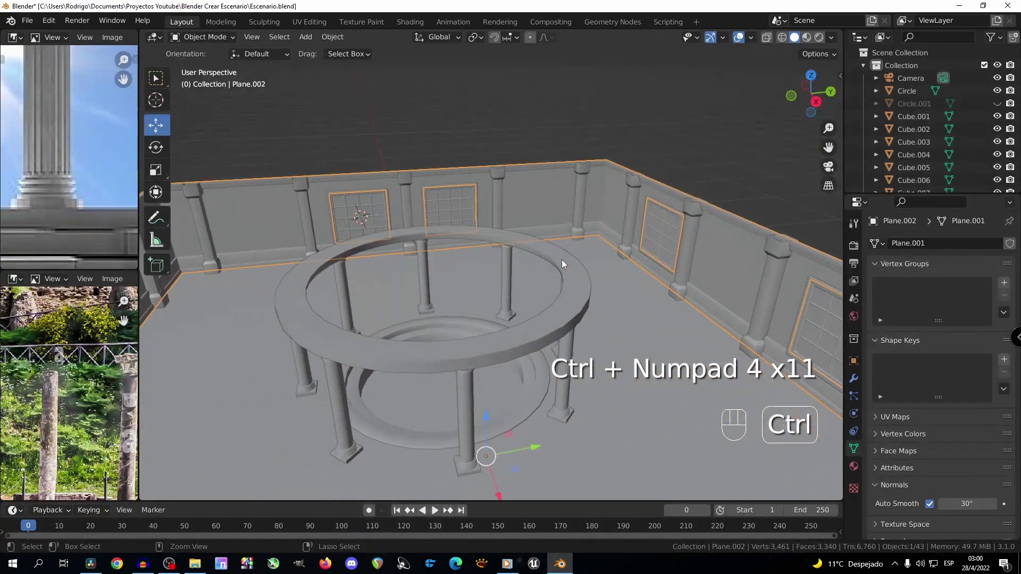
pyautogui.press('KP_2')
pyautogui.moveTo(388, 265); pyautogui.dragTo(413, 165, button='middle')
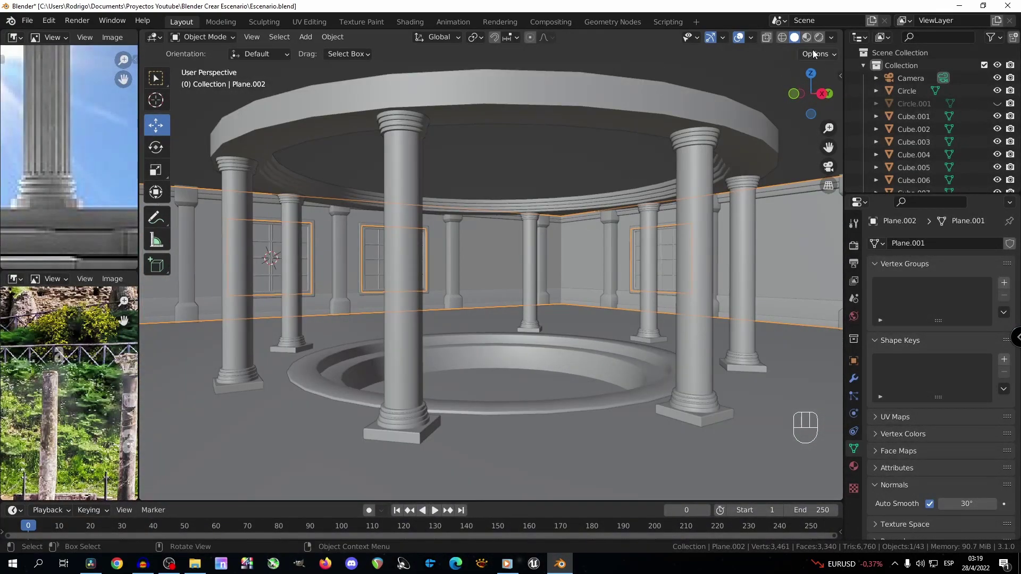
# Show the viewport in Rendered shading and add a point light at the 3D cursor by the first window.
pyautogui.click(821, 38)
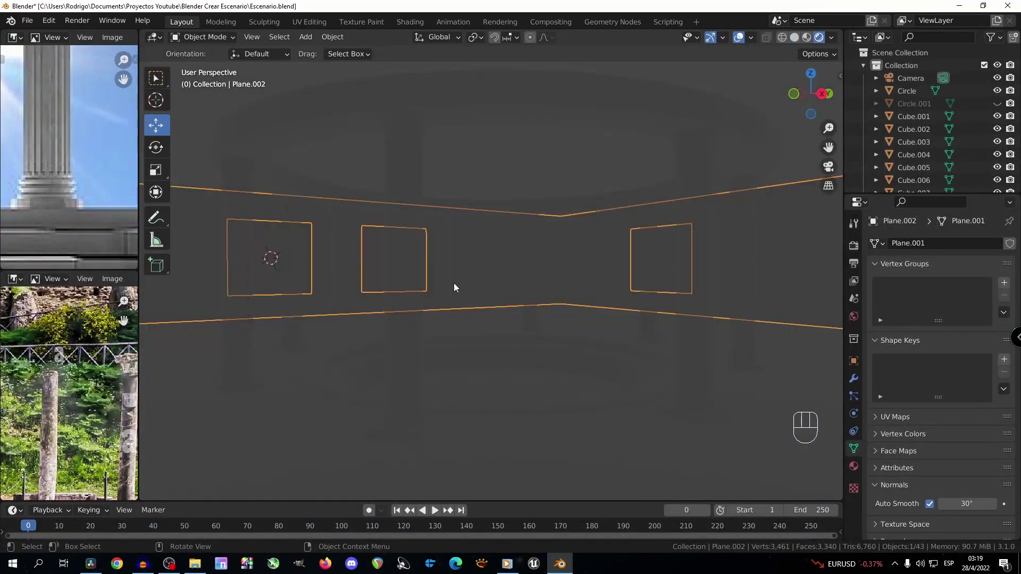
pyautogui.moveTo(456, 235); pyautogui.dragTo(541, 250, button='middle')
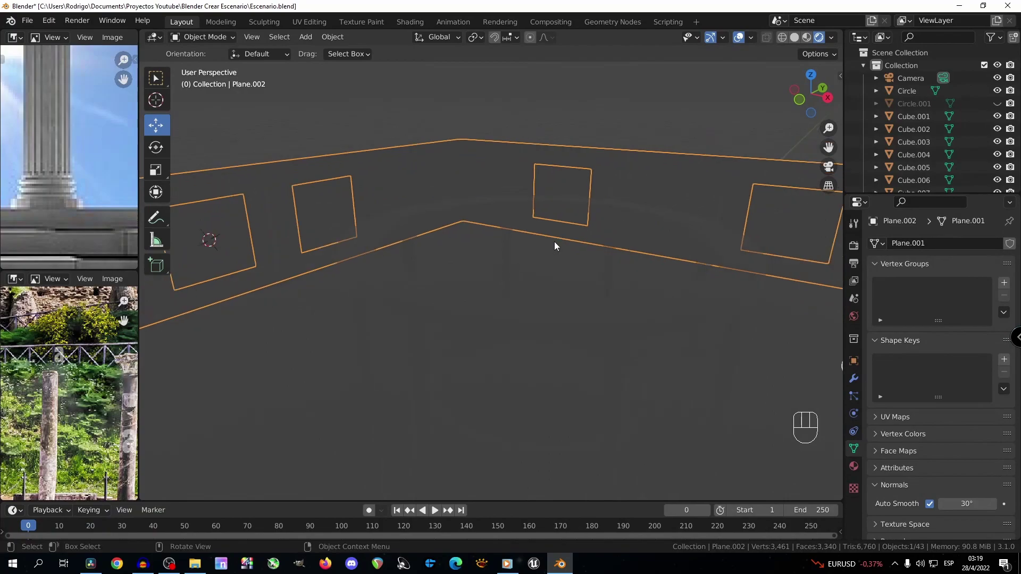
pyautogui.hotkey('shift', 'a')
pyautogui.moveTo(568, 215)
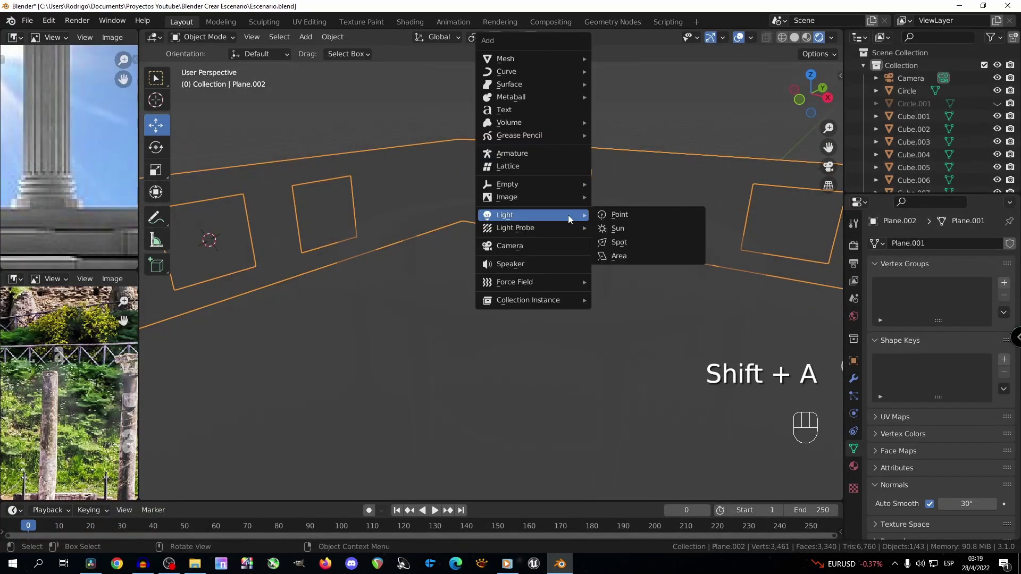
pyautogui.click(617, 214)
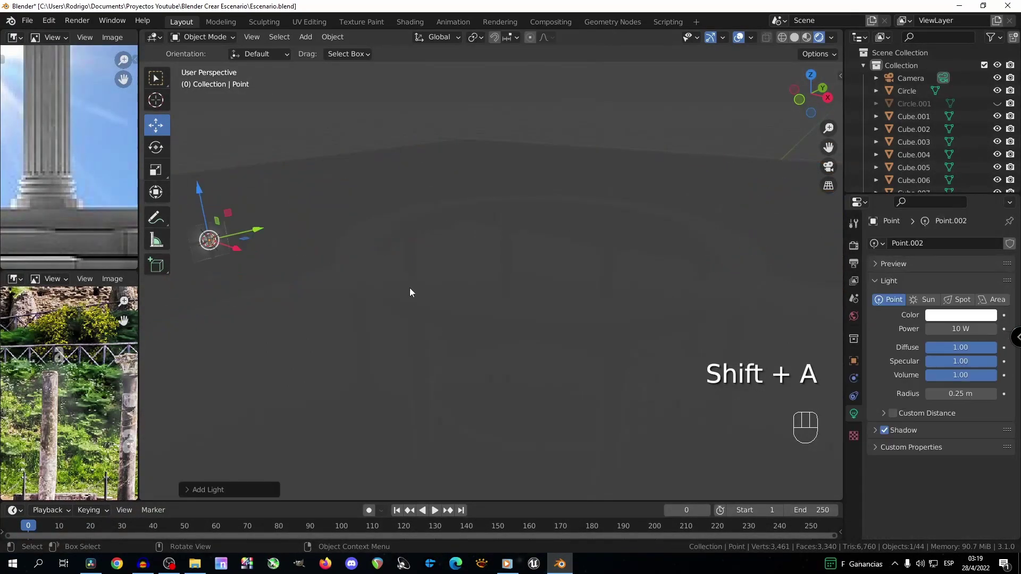
# Move the new point light along the X axis from the window towards the pool and set its power to 123.4 W.
pyautogui.moveTo(237, 252); pyautogui.dragTo(405, 320)
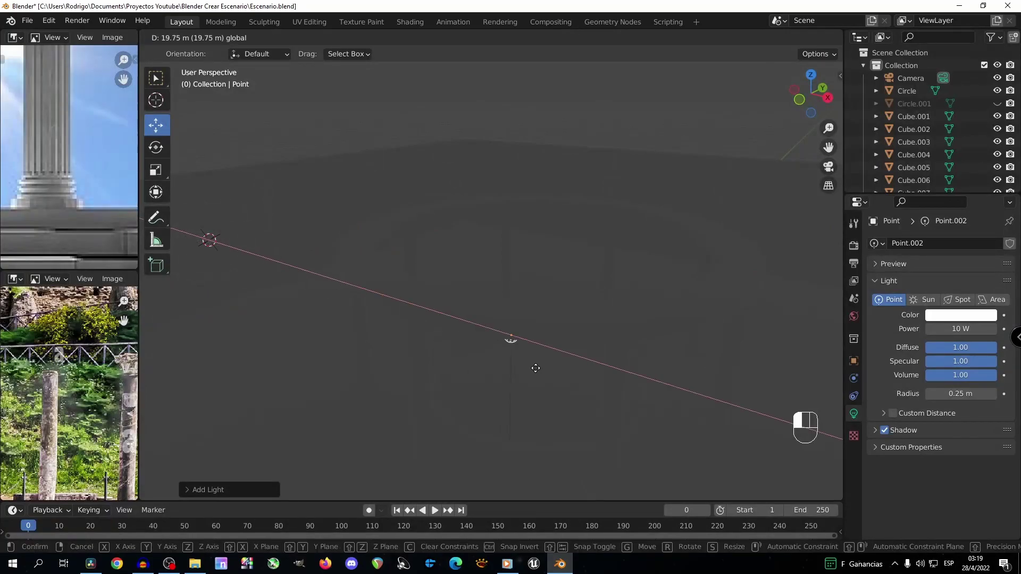
pyautogui.moveTo(541, 374); pyautogui.dragTo(543, 375)
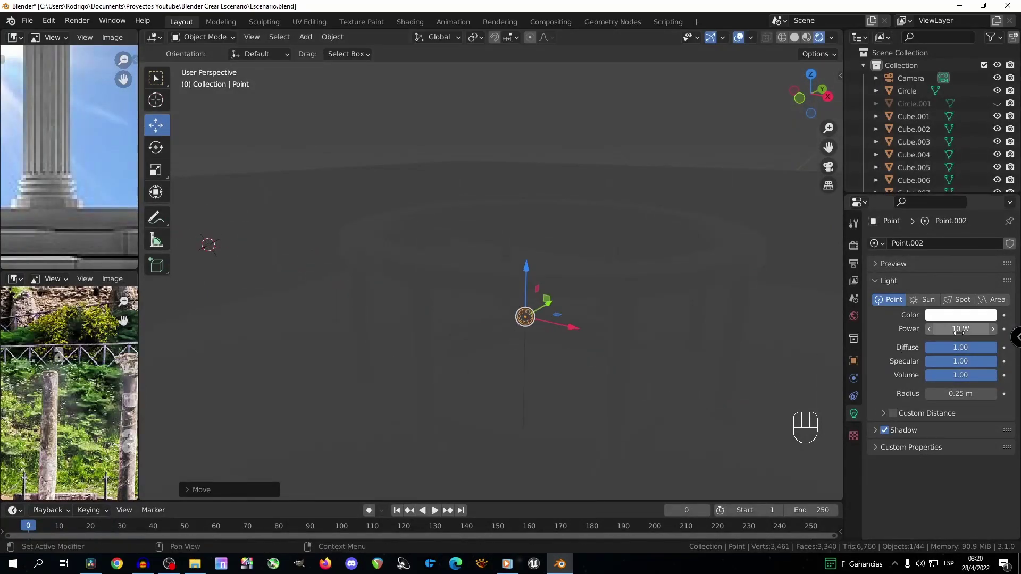
pyautogui.click(855, 414)
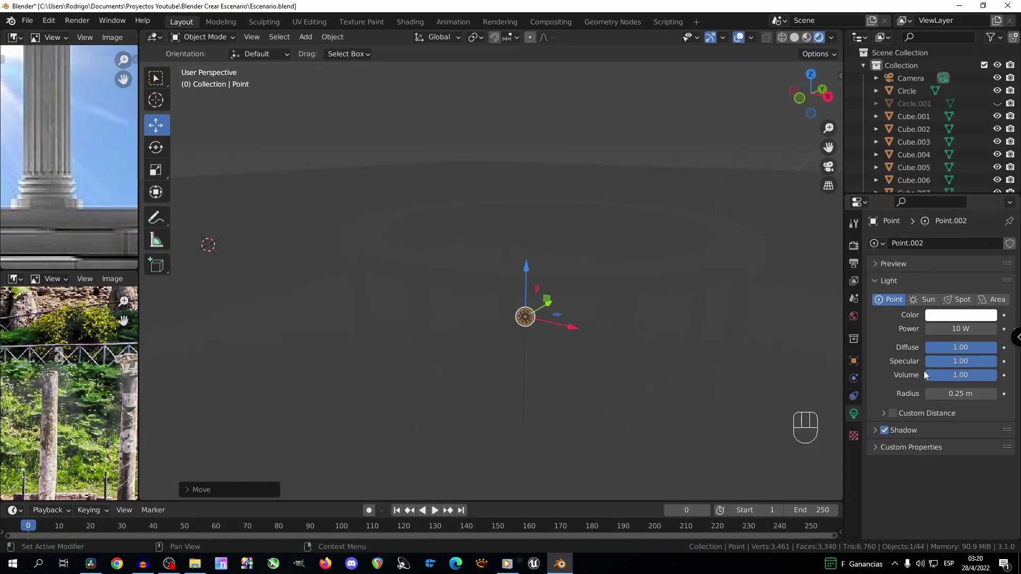
pyautogui.moveTo(957, 329); pyautogui.dragTo(955, 329)
# Centre the point light over the circular pool in the top view.
pyautogui.moveTo(547, 324); pyautogui.dragTo(484, 298, button='middle')
pyautogui.press('KP_7')
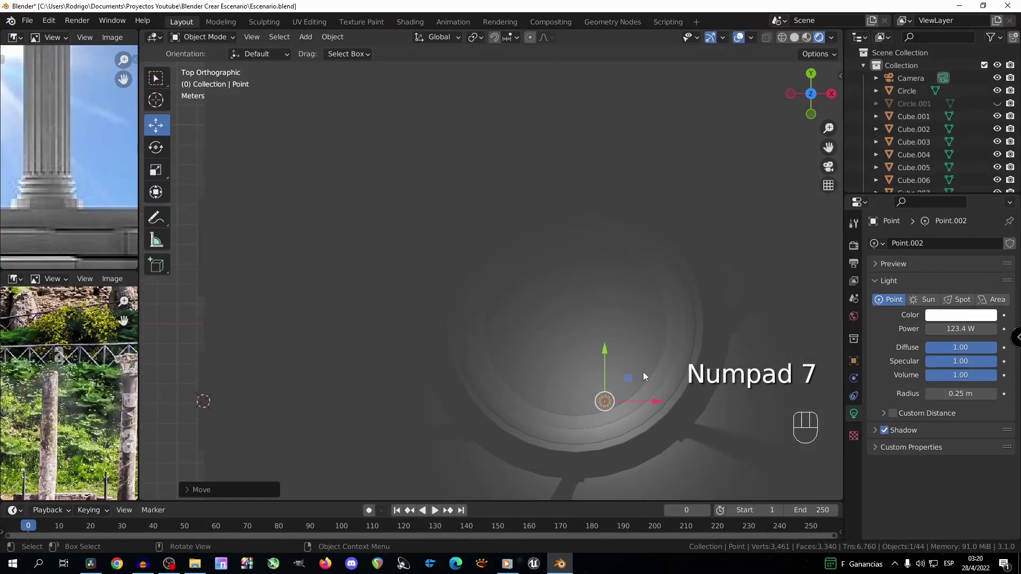
pyautogui.press('g')
pyautogui.click(617, 287)
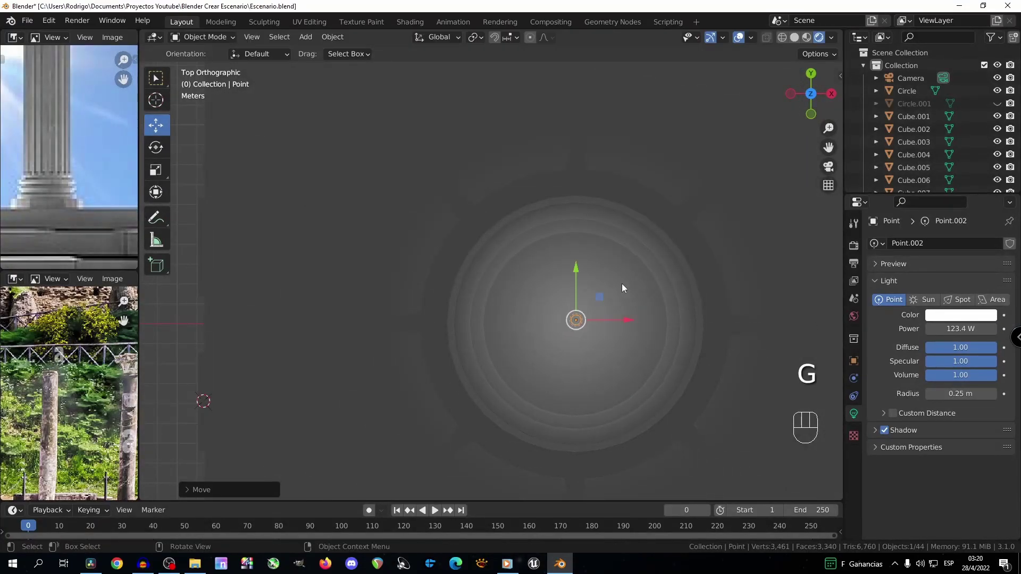
# Raise the point light vertically above the pool to about the height of the colonnade's ring.
pyautogui.press('KP_1')
pyautogui.moveTo(621, 284); pyautogui.dragTo(578, 293, button='middle')
pyautogui.press('KP_5')
pyautogui.moveTo(655, 229); pyautogui.dragTo(542, 291, button='middle')
pyautogui.press('KP_5')
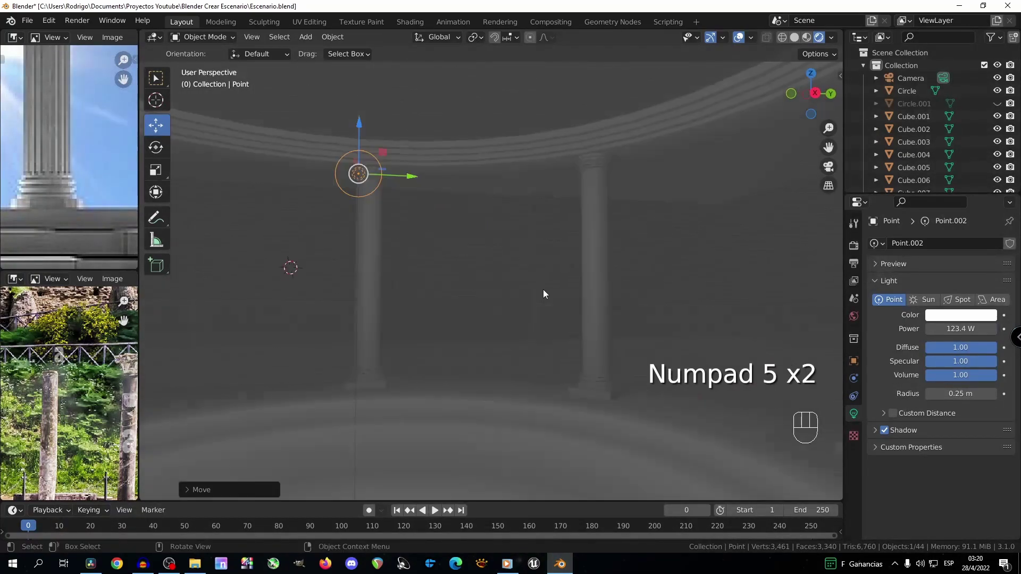
pyautogui.scroll(-3, 542, 290)
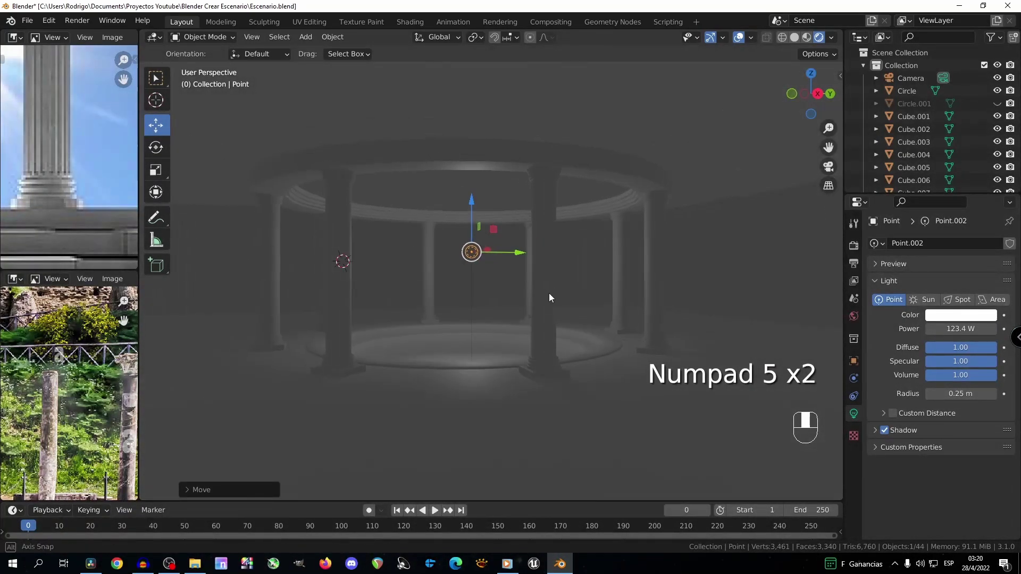
pyautogui.press('g')
pyautogui.press('z')
pyautogui.click(535, 227)
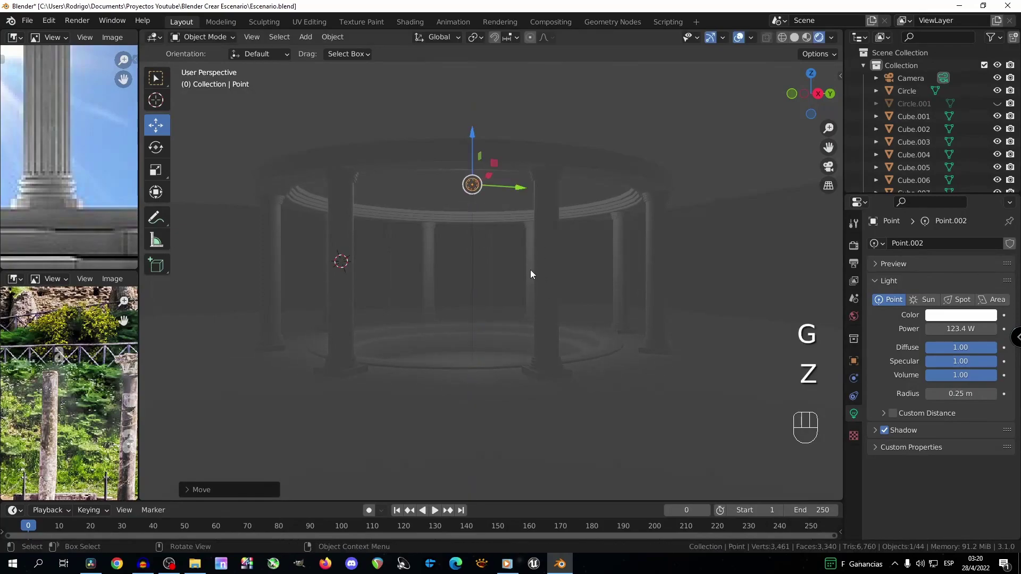
# Unhide the hidden ceiling ring, reselect the central point light and set its power to 408.4 W.
pyautogui.hotkey('alt', 'h')
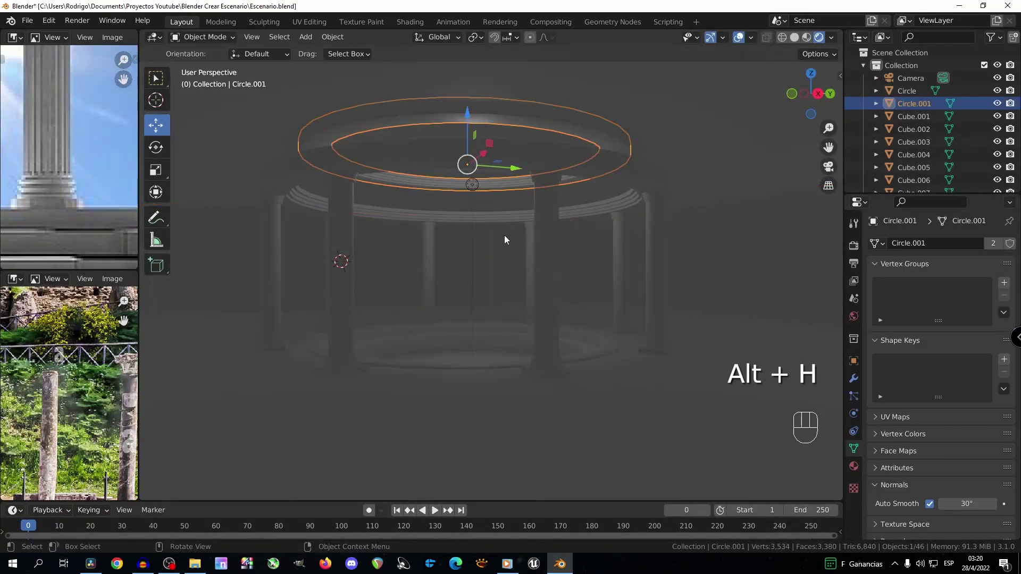
pyautogui.click(476, 187)
pyautogui.moveTo(497, 217); pyautogui.dragTo(512, 214, button='middle')
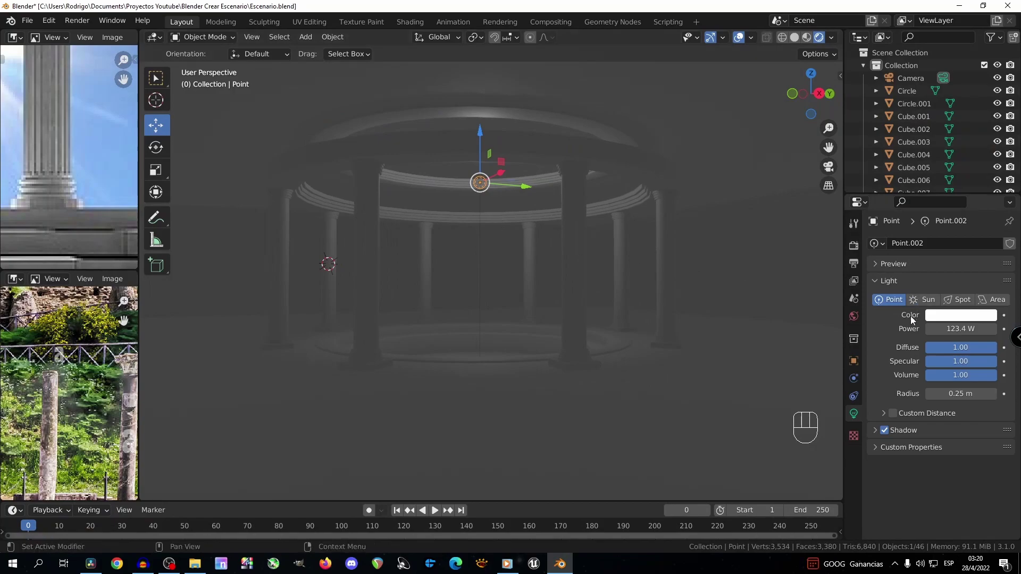
pyautogui.moveTo(961, 329)
pyautogui.mouseDown()
pyautogui.moveTo(998, 329)
pyautogui.moveTo(973, 329)
pyautogui.mouseUp()
# Raise the central point light up towards the ceiling ring and set its radius to 1.46 m.
pyautogui.press('g')
pyautogui.press('z')
pyautogui.click(484, 117)
pyautogui.moveTo(707, 297); pyautogui.dragTo(722, 296, button='middle')
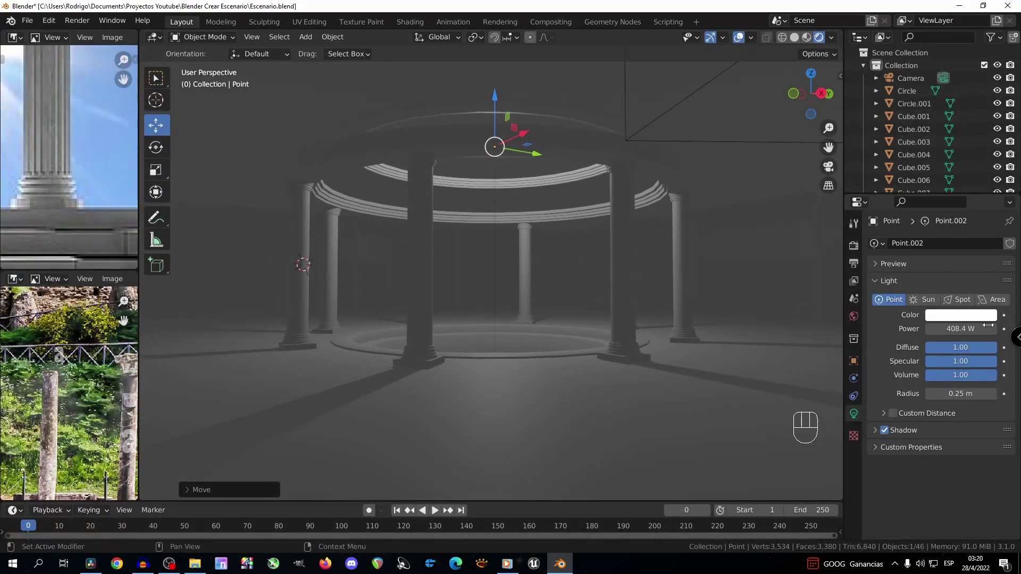
pyautogui.moveTo(979, 394)
pyautogui.mouseDown()
pyautogui.moveTo(1016, 393)
pyautogui.moveTo(963, 394)
pyautogui.mouseUp()
pyautogui.moveTo(733, 340); pyautogui.dragTo(665, 361, button='middle')
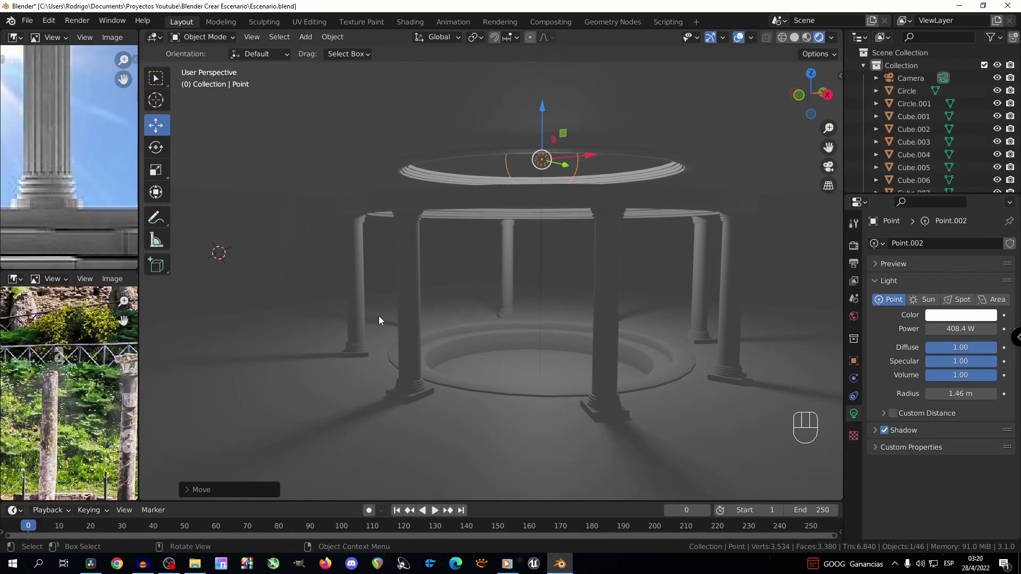
# In a wireframe top view, add another point light at the 3D cursor and move it along X just inside the first window.
pyautogui.press('KP_Divide')
pyautogui.click(782, 37)
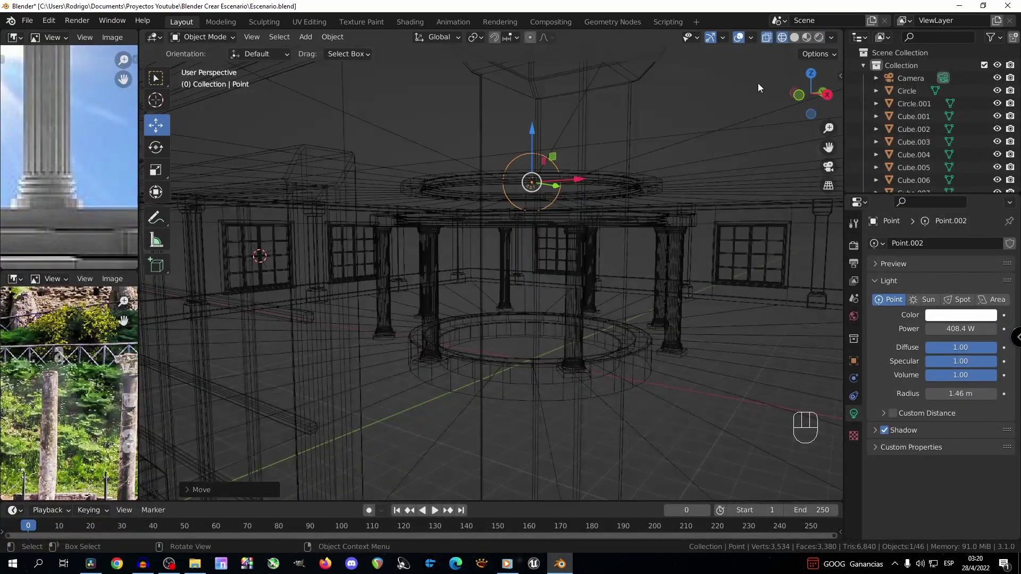
pyautogui.press('KP_7')
pyautogui.scroll(2, 460, 291)
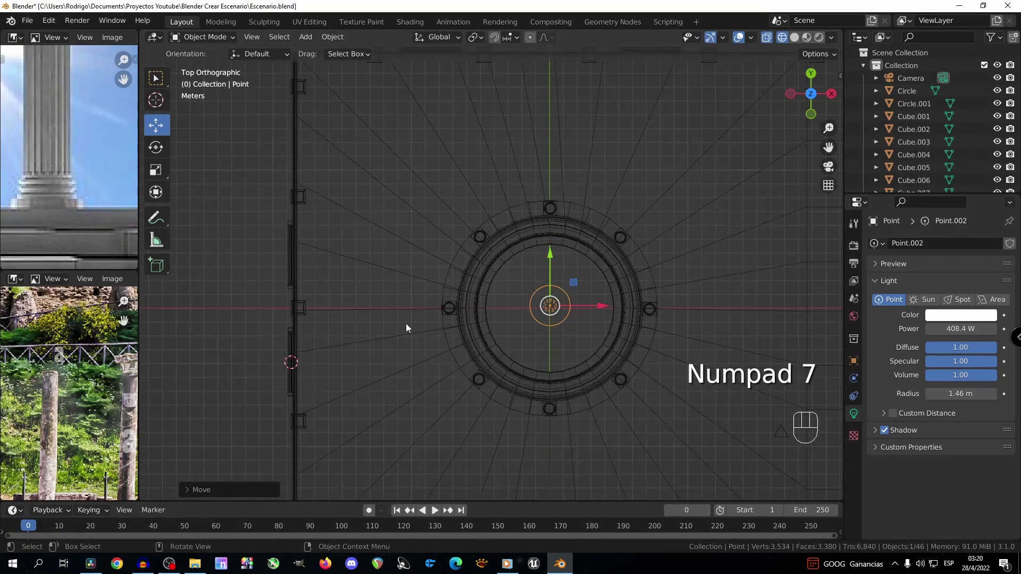
pyautogui.hotkey('shift', 'a')
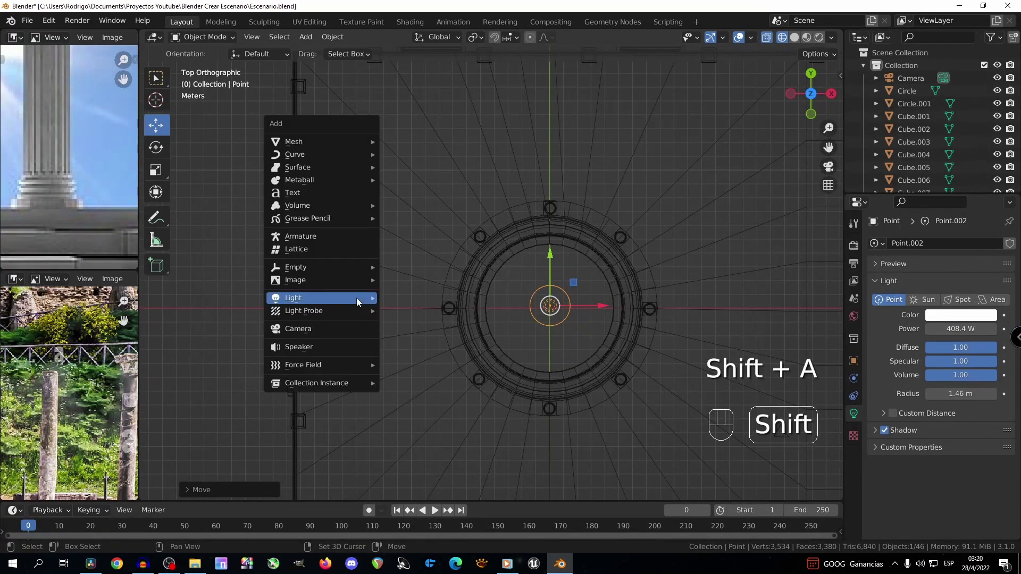
pyautogui.moveTo(357, 298)
pyautogui.click(401, 298)
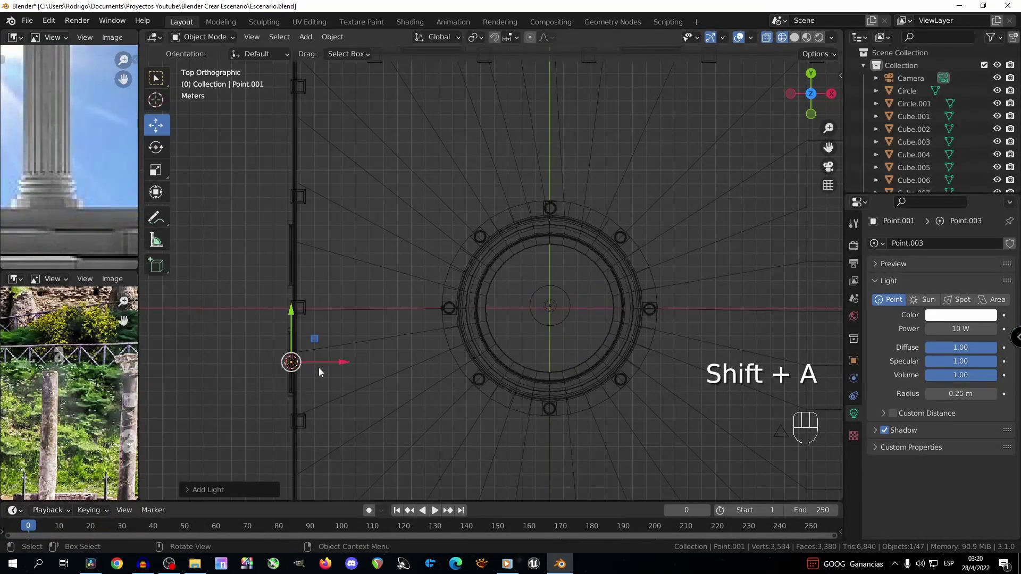
pyautogui.moveTo(330, 362); pyautogui.dragTo(358, 362)
pyautogui.moveTo(359, 363); pyautogui.dragTo(497, 227, button='middle')
pyautogui.press('KP_Decimal')
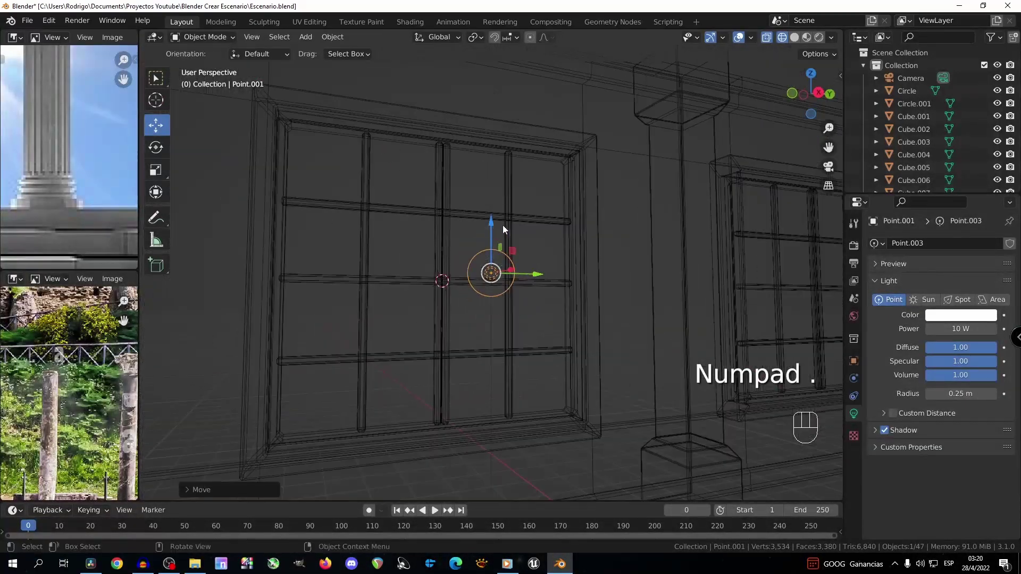
# Show Rendered shading, set the window light's power to 58.9 W and adjust its position in front of the window.
pyautogui.click(819, 37)
pyautogui.moveTo(585, 271)
pyautogui.mouseDown(button='middle')
pyautogui.moveTo(546, 290)
pyautogui.moveTo(617, 292)
pyautogui.mouseUp(button='middle')
pyautogui.moveTo(961, 328); pyautogui.dragTo(995, 329)
pyautogui.moveTo(530, 280); pyautogui.dragTo(502, 290)
pyautogui.scroll(-2, 556, 308)
pyautogui.moveTo(556, 308); pyautogui.dragTo(512, 291, button='middle')
pyautogui.scroll(-1, 513, 291)
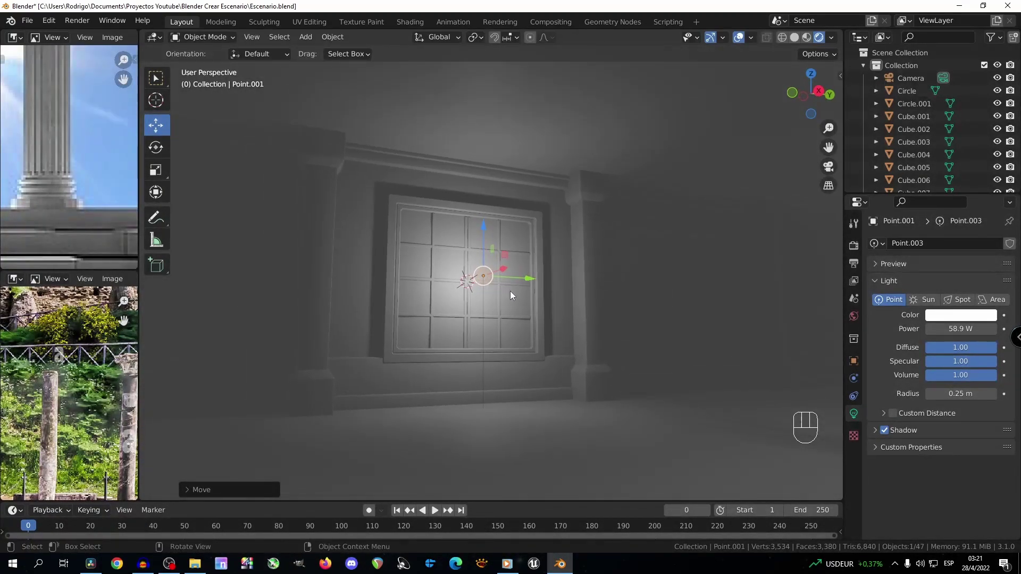
# Make a linked duplicate of the window light and move it along Y to the neighbouring window.
pyautogui.scroll(-2, 500, 324)
pyautogui.hotkey('alt', 'd')
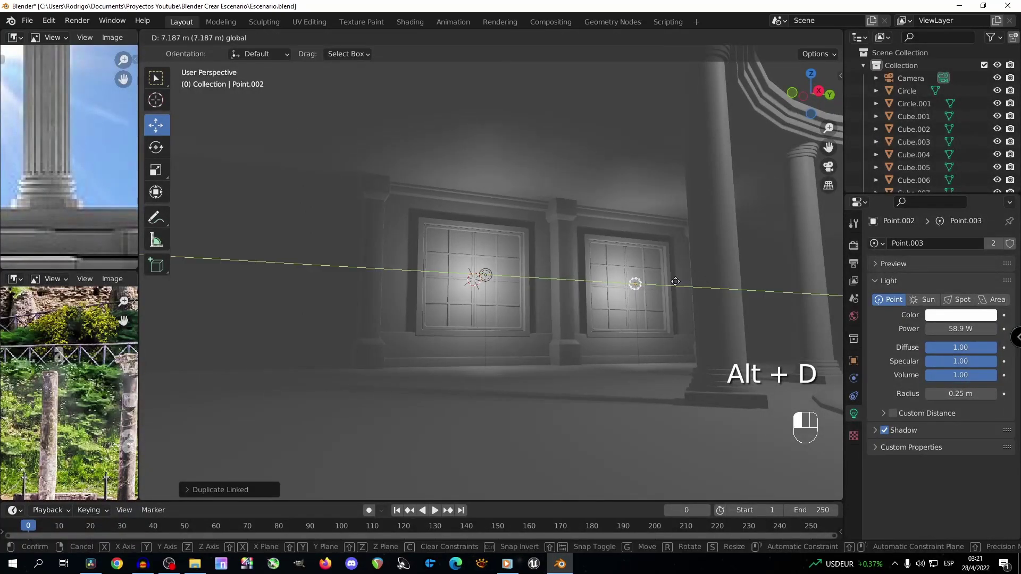
pyautogui.click(678, 286)
# In a wireframe top view, make another linked duplicate of the light and place it by the nearest window of the long wall.
pyautogui.click(783, 37)
pyautogui.press('KP_7')
pyautogui.press('KP_4')
pyautogui.press('KP_4')
pyautogui.press('KP_4')
pyautogui.press('KP_4')
pyautogui.press('KP_4')
pyautogui.press('KP_4')
pyautogui.press('KP_5')
pyautogui.scroll(-5, 339, 300)
pyautogui.hotkey('alt', 'd')
pyautogui.click(218, 219)
pyautogui.press('KP_Decimal')
pyautogui.scroll(-2, 479, 271)
pyautogui.press('g')
pyautogui.scroll(-6, 481, 247)
pyautogui.click(481, 248)
# Maximize the viewport and place a linked duplicate of the light along X at the long wall's second window.
pyautogui.press('KP_4')
pyautogui.press('KP_4')
pyautogui.press('KP_4')
pyautogui.press('KP_4')
pyautogui.press('KP_4')
pyautogui.press('KP_4')
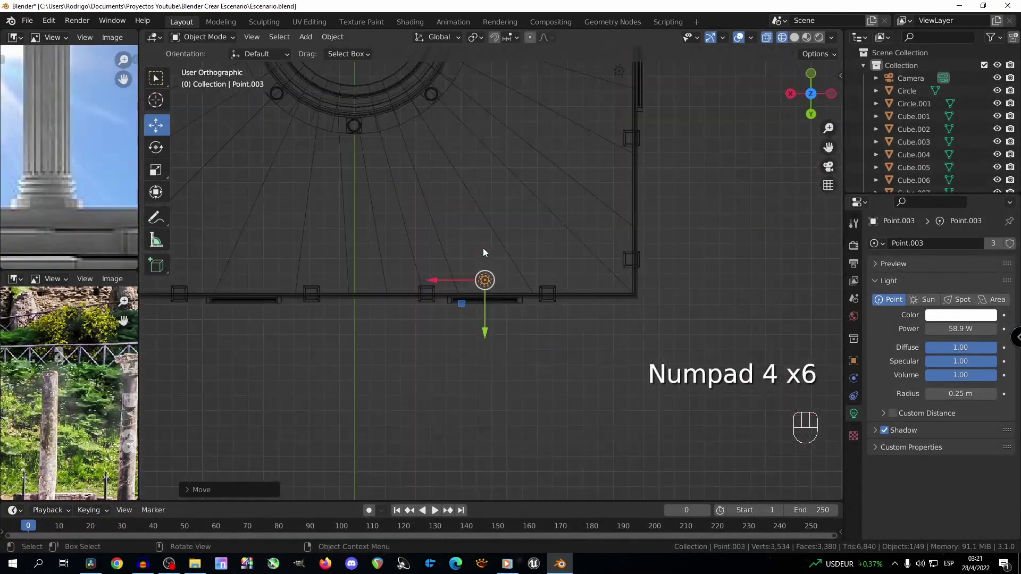
pyautogui.hotkey('ctrl', 'space')
pyautogui.press('ctrl+KP_4')
pyautogui.press('ctrl+KP_4')
pyautogui.press('ctrl+KP_4')
pyautogui.press('ctrl+KP_4')
pyautogui.hotkey('alt', 'd')
pyautogui.moveTo(348, 305); pyautogui.dragTo(327, 304)
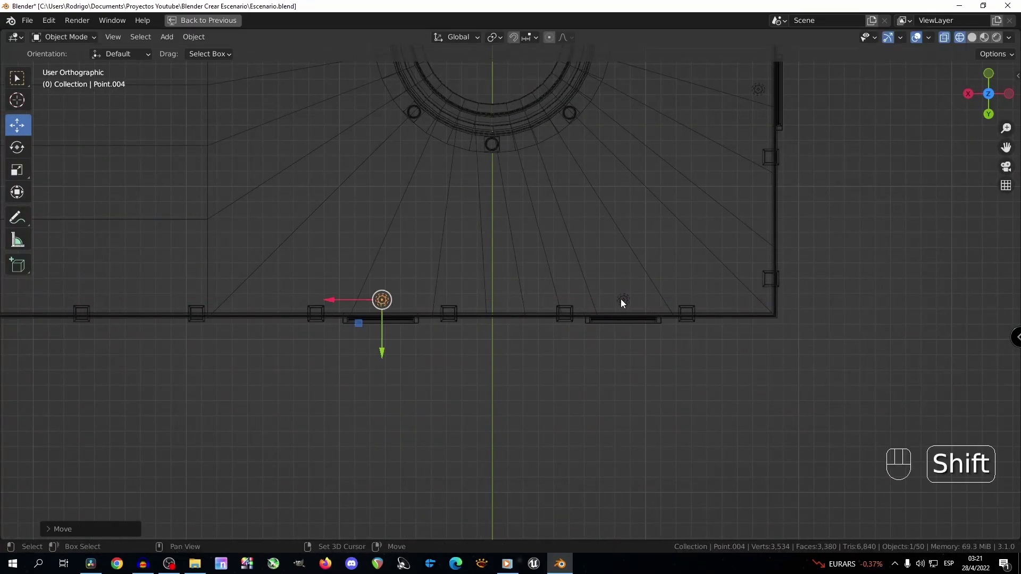
# Select both long-wall lights and move linked duplicates of them along Y to the windows of the opposite long wall.
pyautogui.keyDown('shift'); pyautogui.click(622, 300); pyautogui.keyUp('shift')
pyautogui.scroll(-4, 564, 332)
pyautogui.hotkey('alt', 'd')
pyautogui.rightClick(554, 339)
pyautogui.scroll(-2, 532, 341)
pyautogui.moveTo(507, 346); pyautogui.dragTo(524, 174)
# Look around inside the room and examine the window lights in Rendered shading.
pyautogui.press('KP_Decimal')
pyautogui.moveTo(536, 166); pyautogui.dragTo(768, 181, button='middle')
pyautogui.press('KP_Decimal')
pyautogui.press('KP_5')
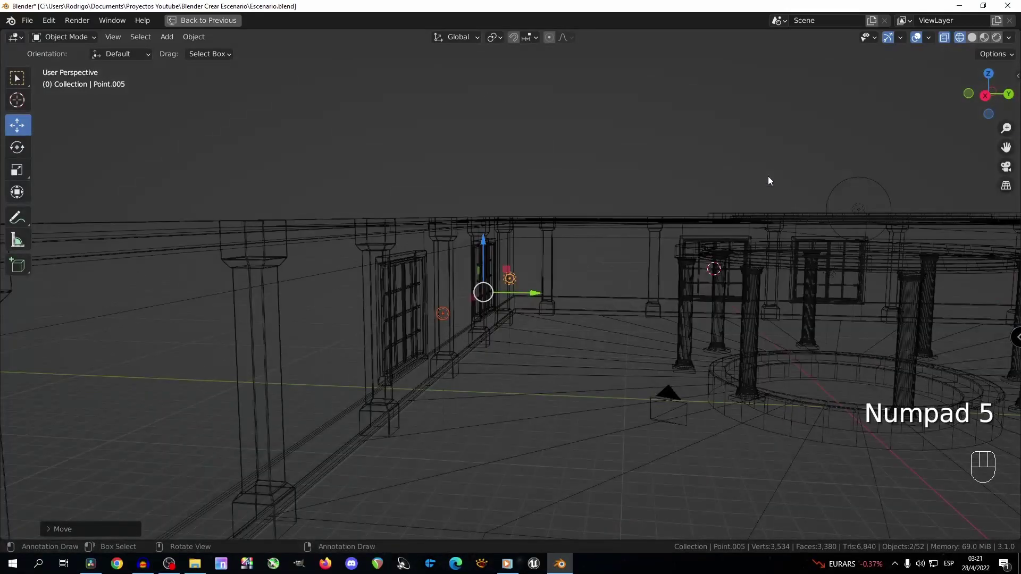
pyautogui.press('KP_4')
pyautogui.press('ctrl+KP_6')
pyautogui.press('ctrl+KP_6')
pyautogui.press('ctrl+KP_6')
pyautogui.press('ctrl+KP_6')
pyautogui.press('ctrl+KP_6')
pyautogui.press('ctrl+KP_6')
pyautogui.press('ctrl+KP_6')
pyautogui.press('ctrl+KP_6')
pyautogui.press('ctrl+KP_2')
pyautogui.press('ctrl+KP_2')
pyautogui.press('ctrl+KP_2')
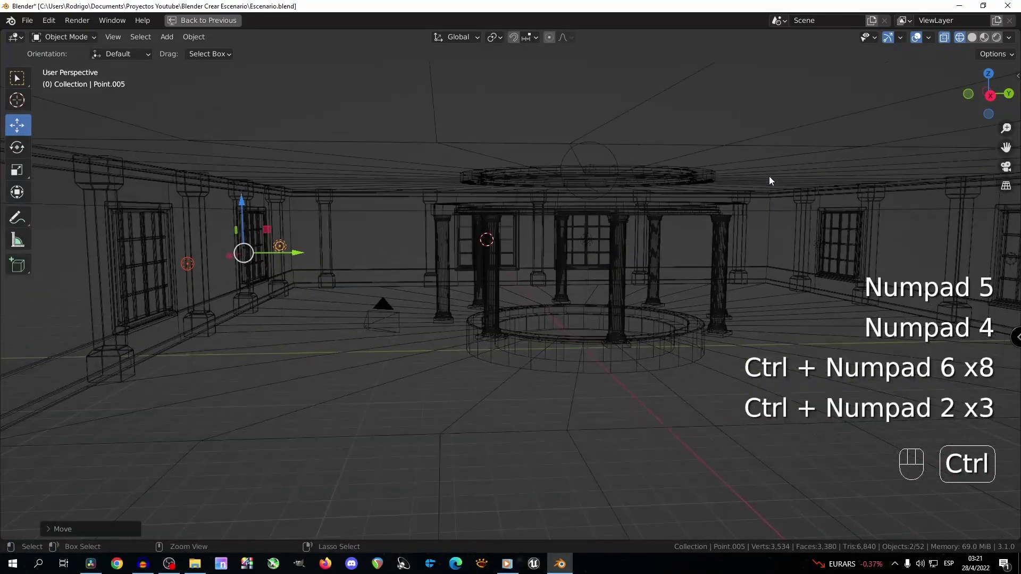
pyautogui.click(996, 37)
pyautogui.scroll(3, 703, 301)
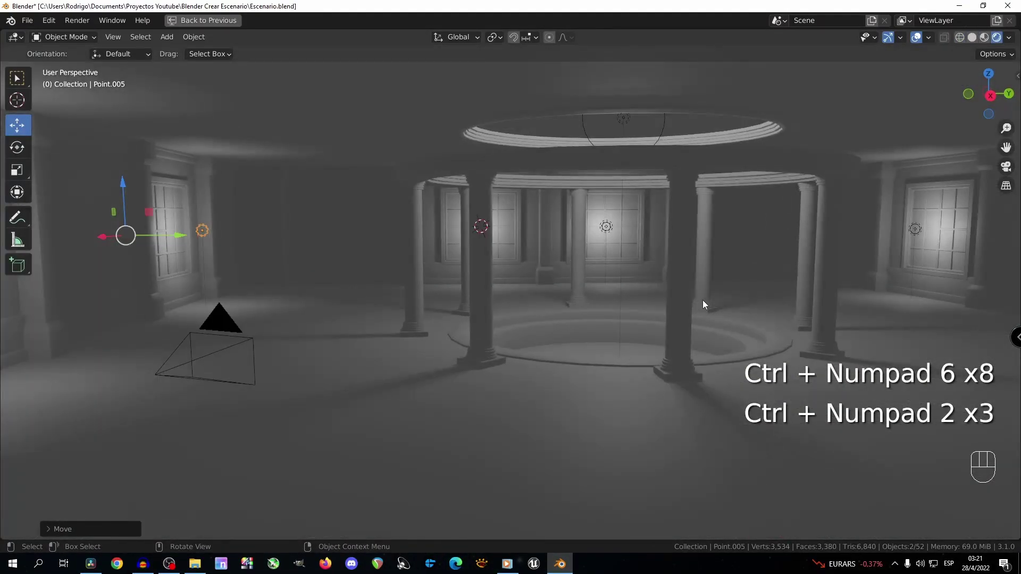
pyautogui.moveTo(719, 304); pyautogui.dragTo(735, 303, button='middle')
pyautogui.scroll(2, 735, 304)
pyautogui.moveTo(634, 186); pyautogui.dragTo(648, 180, button='middle')
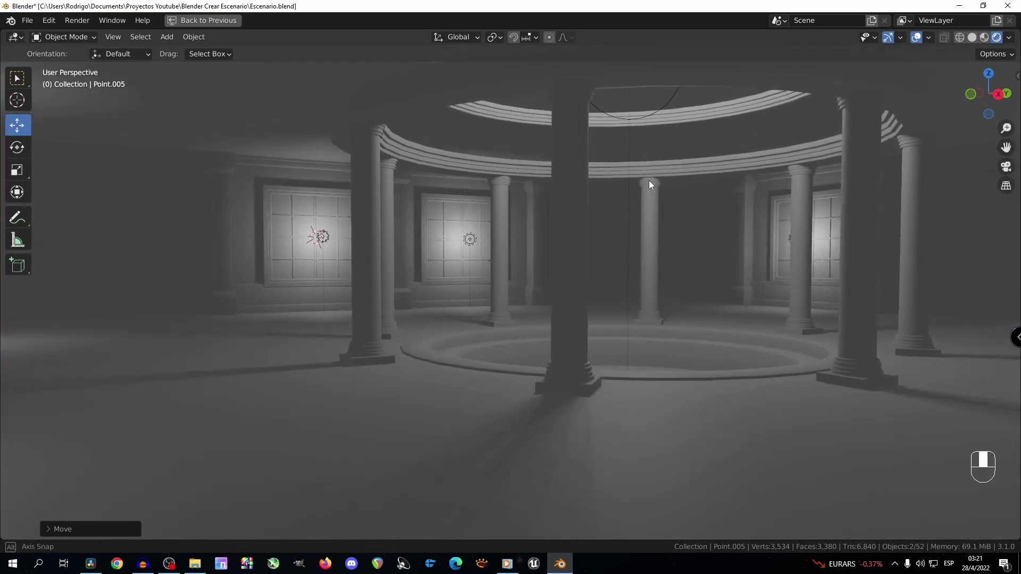
# Select one of the linked window lights, restore the full layout and set the shared power to 150.8 W.
pyautogui.click(471, 240)
pyautogui.hotkey('ctrl', 'space')
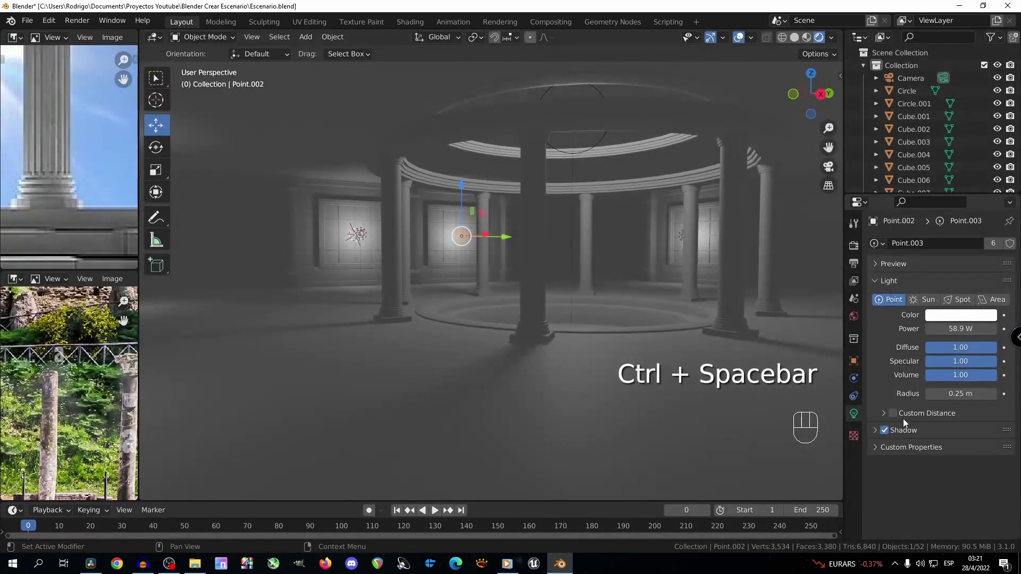
pyautogui.moveTo(952, 331)
pyautogui.mouseDown()
pyautogui.moveTo(999, 331)
pyautogui.moveTo(949, 329)
pyautogui.mouseUp()
pyautogui.scroll(2, 778, 313)
pyautogui.moveTo(714, 331); pyautogui.dragTo(633, 181, button='middle')
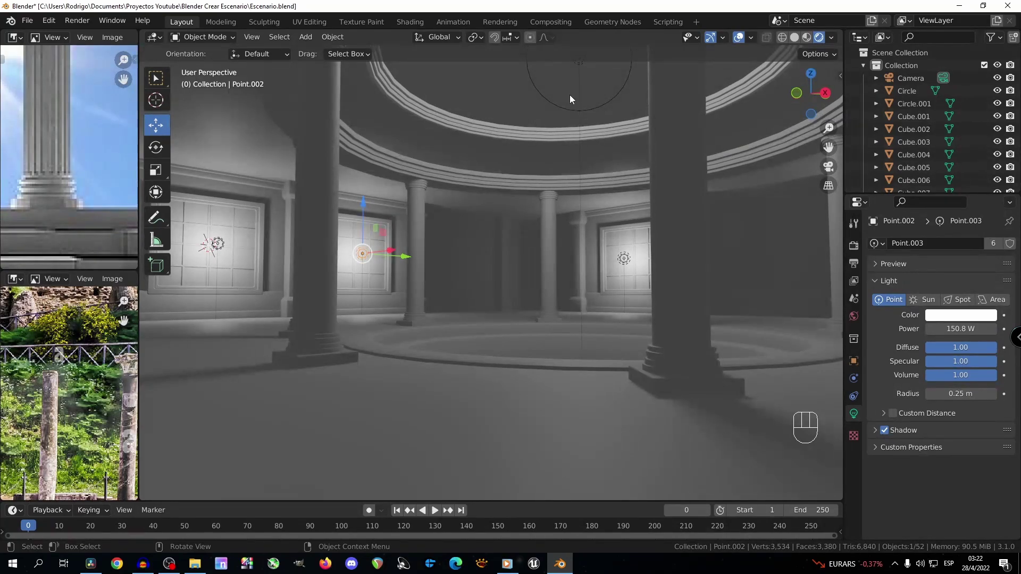
# Lower the large central point light vertically beneath the ceiling ring and view the lighting in the maximized viewport.
pyautogui.click(580, 109)
pyautogui.press('g')
pyautogui.press('z')
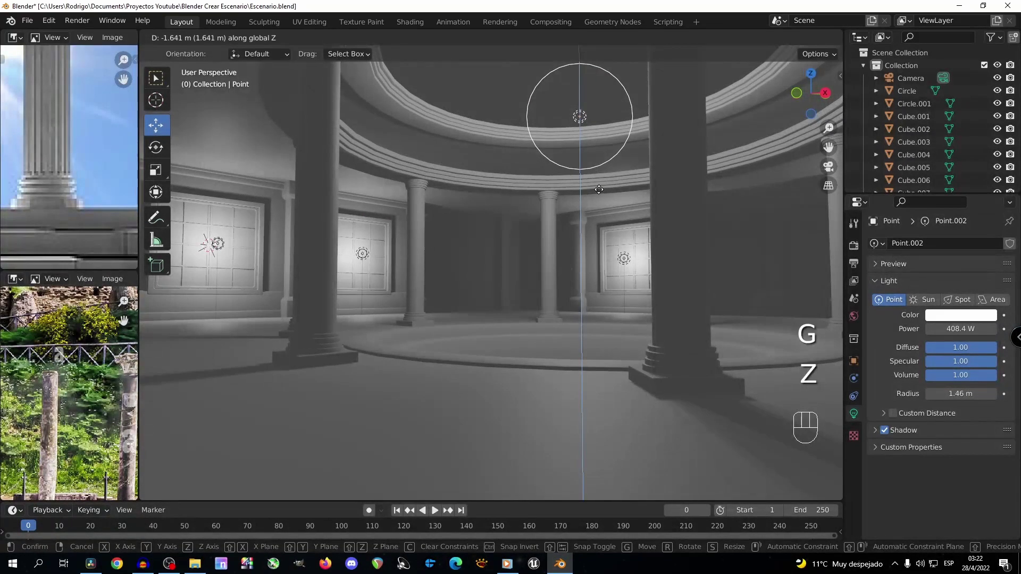
pyautogui.click(580, 212)
pyautogui.moveTo(580, 209); pyautogui.dragTo(573, 217, button='middle')
pyautogui.hotkey('ctrl', 'space')
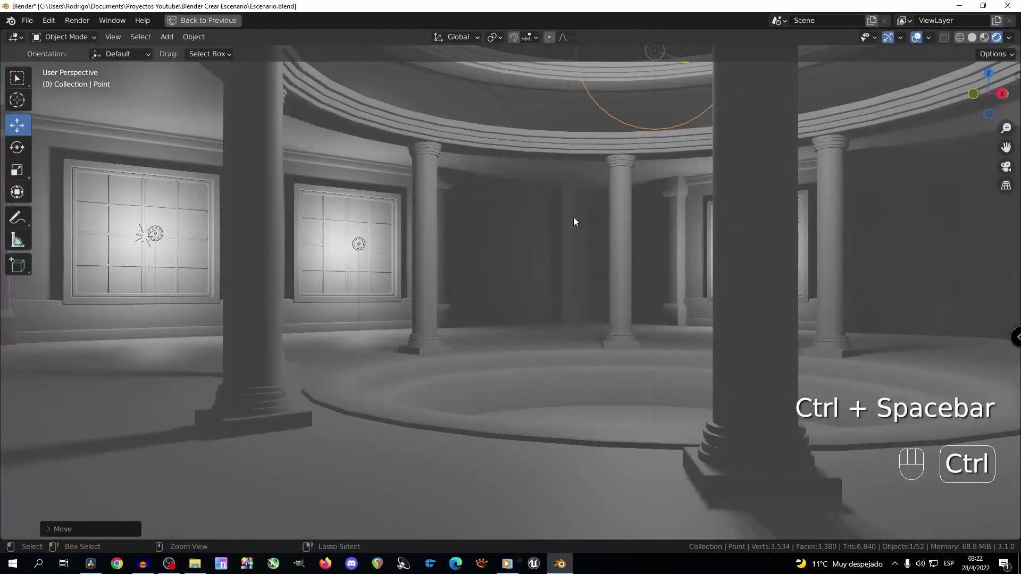
pyautogui.scroll(-4, 573, 217)
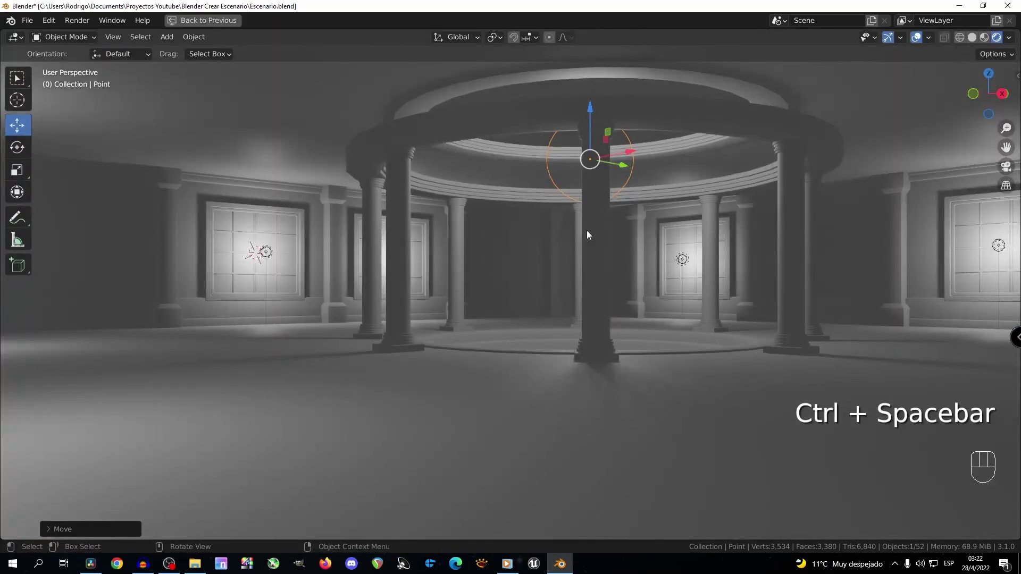
pyautogui.moveTo(716, 209); pyautogui.dragTo(680, 234, button='middle')
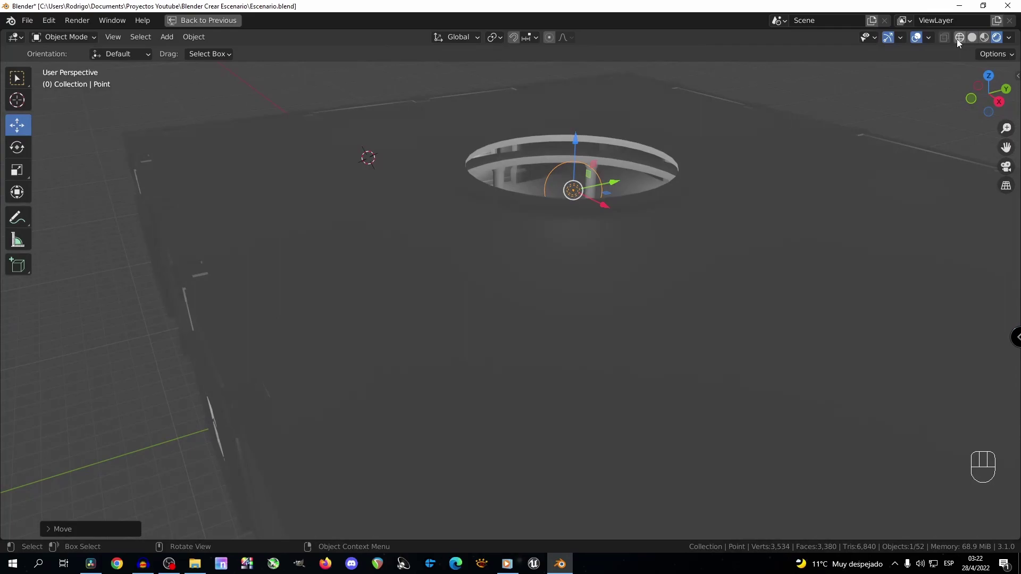
# Switch to wireframe, select the camera, move it slightly closer to the pool in the top view and return to the camera view.
pyautogui.click(960, 37)
pyautogui.scroll(-3, 668, 234)
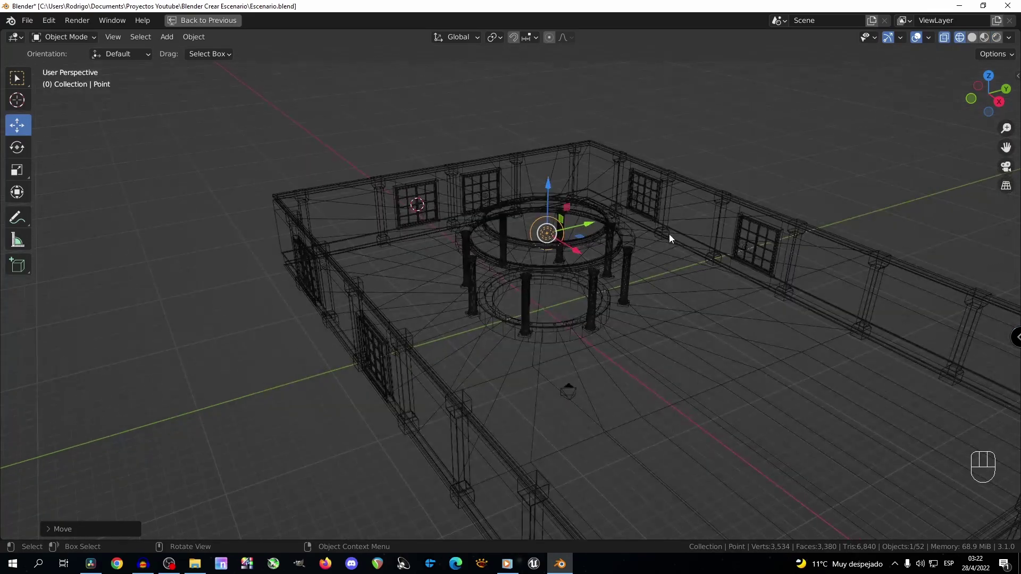
pyautogui.click(569, 388)
pyautogui.press('KP_0')
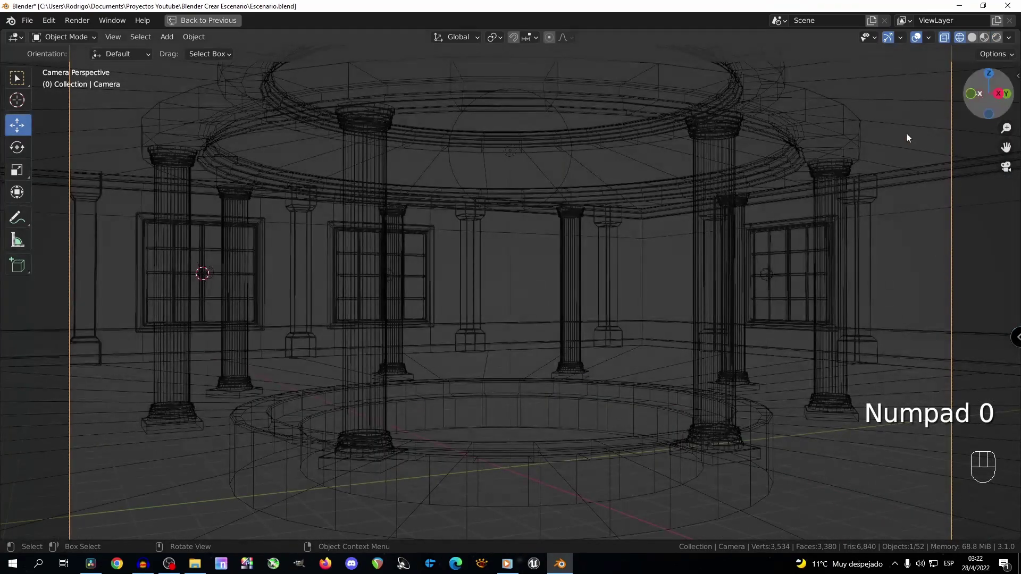
pyautogui.press('KP_7')
pyautogui.press('g')
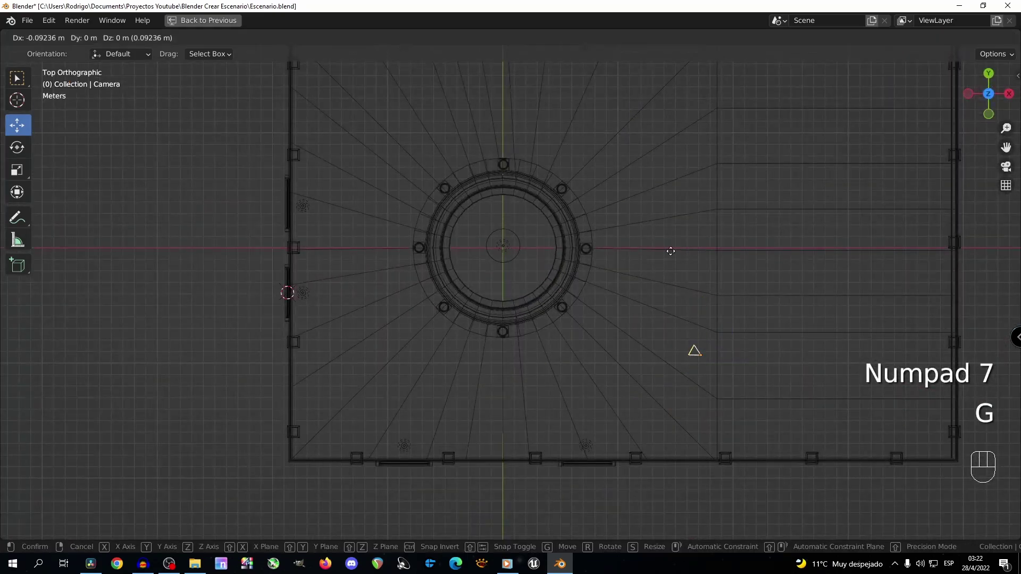
pyautogui.click(638, 238)
pyautogui.press('KP_0')
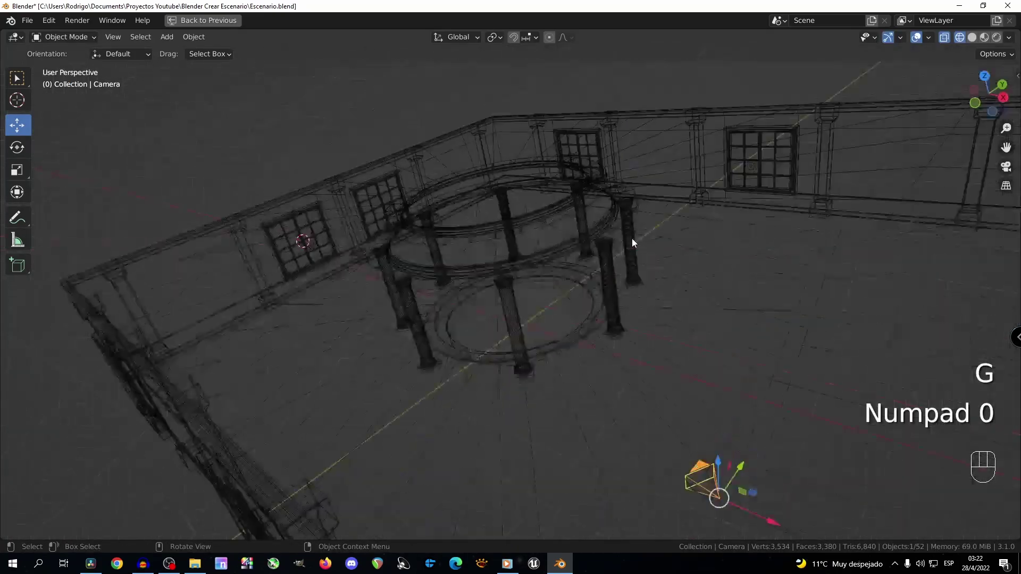
# Restore the full layout with the camera view in Rendered shading and try to shift the camera slightly.
pyautogui.click(998, 38)
pyautogui.hotkey('ctrl', 'space')
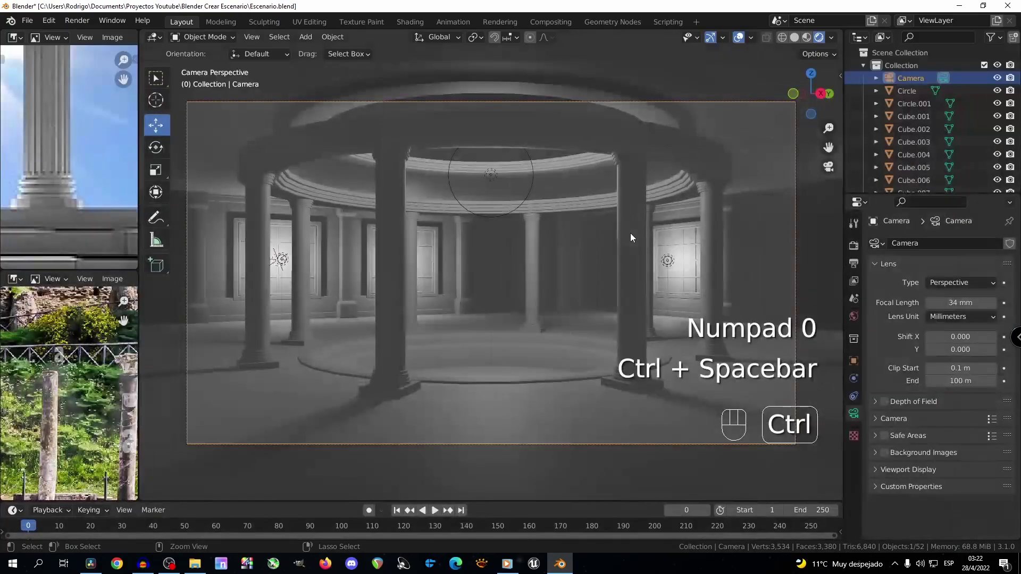
pyautogui.press('g')
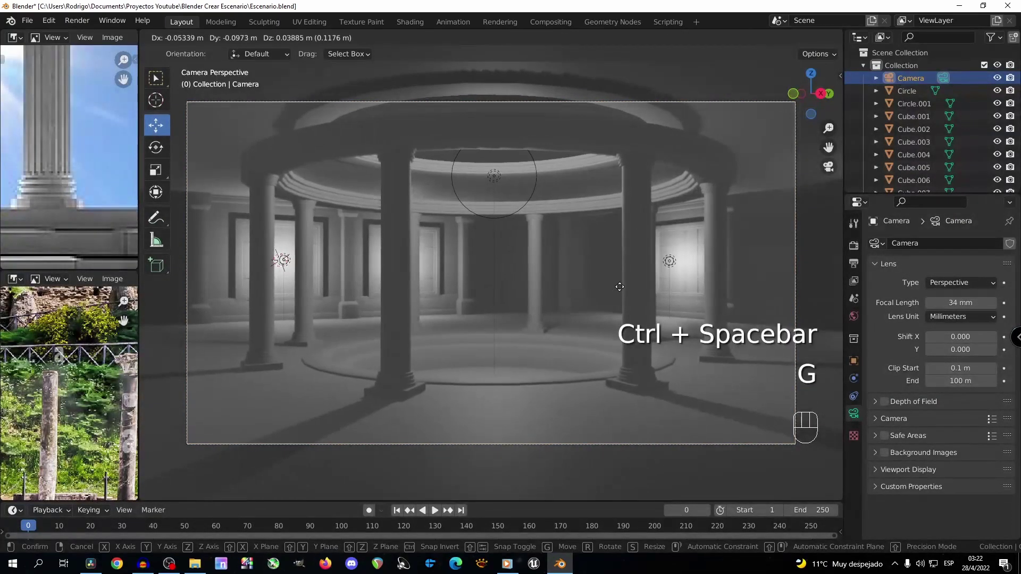
pyautogui.click(632, 284)
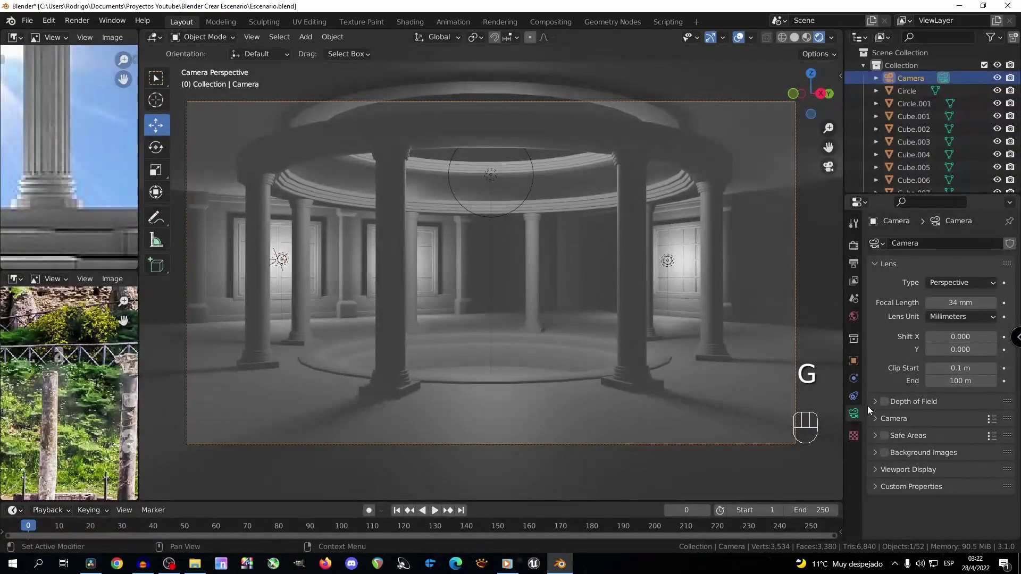
# Set the camera's focal length to 26 mm, then render the current frame and close the render result.
pyautogui.moveTo(961, 302)
pyautogui.mouseDown()
pyautogui.moveTo(936, 303)
pyautogui.moveTo(950, 303)
pyautogui.mouseUp()
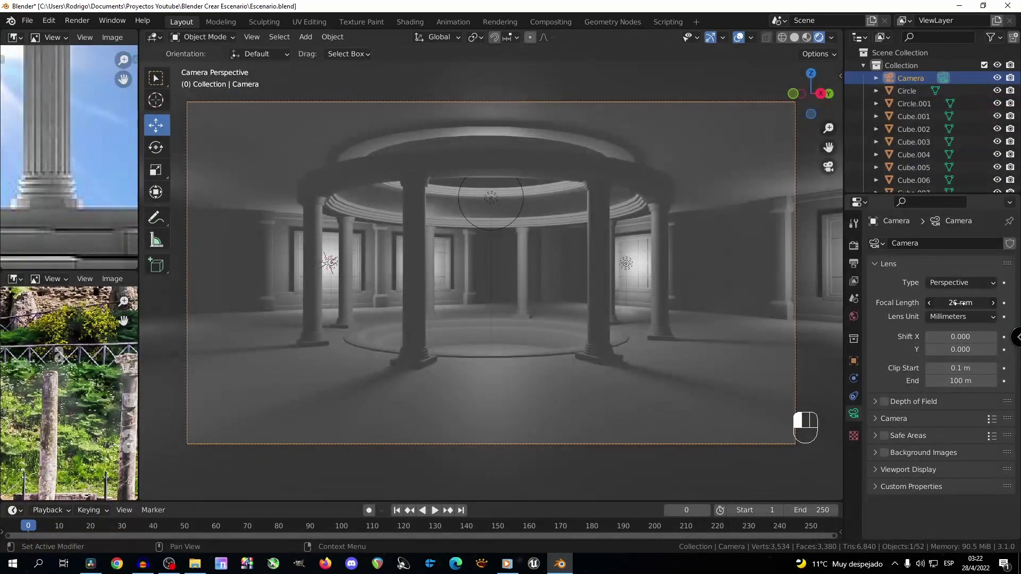
pyautogui.press('F12')
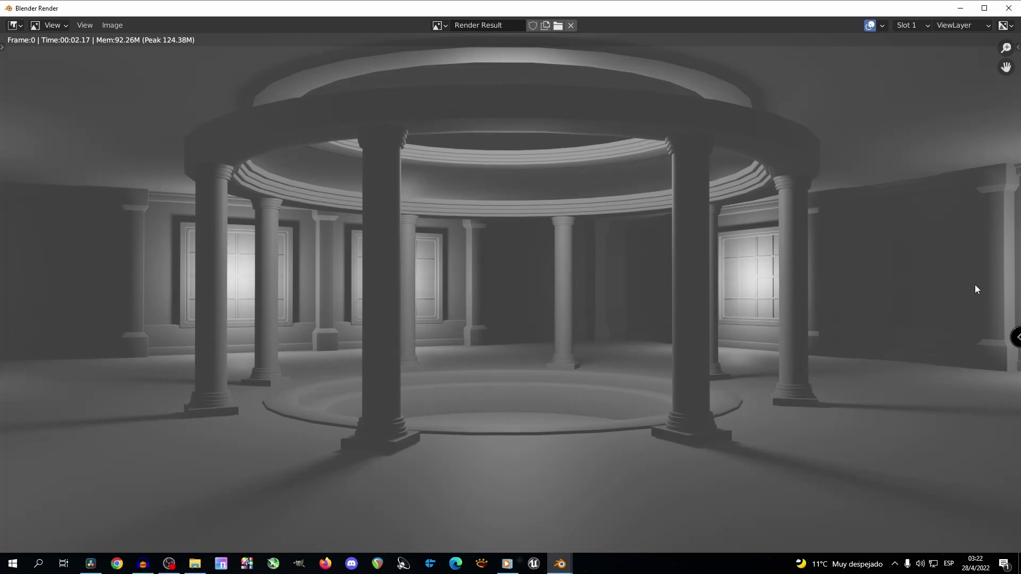
pyautogui.press('Escape')
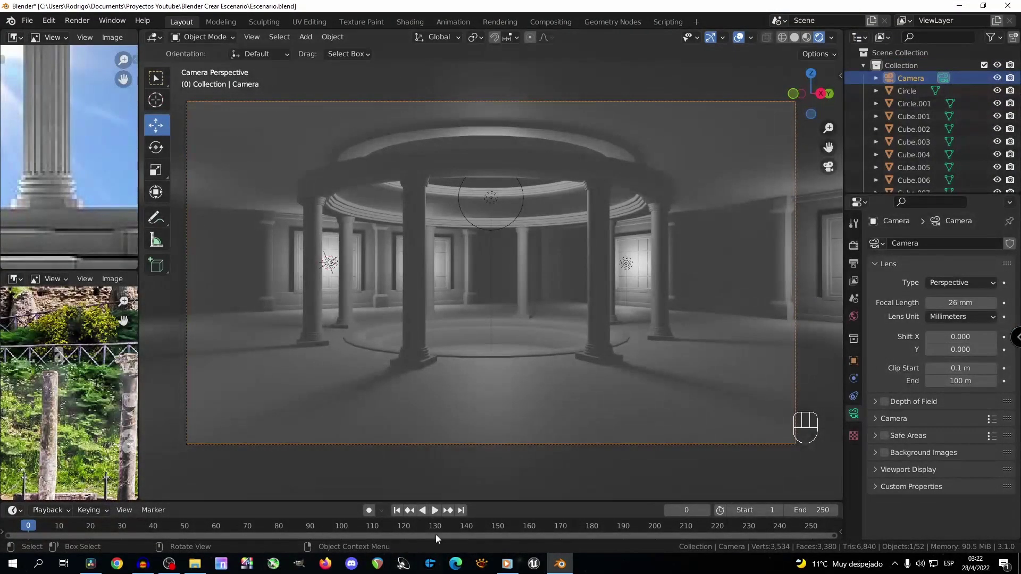